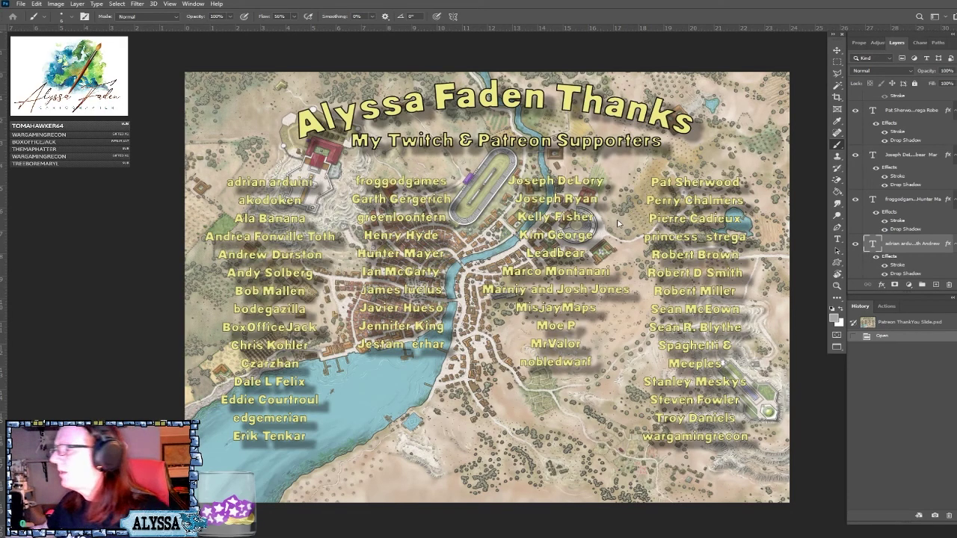
# Switch to the open Castle Keepers Guide.psd document.
pyautogui.click(184, 4)
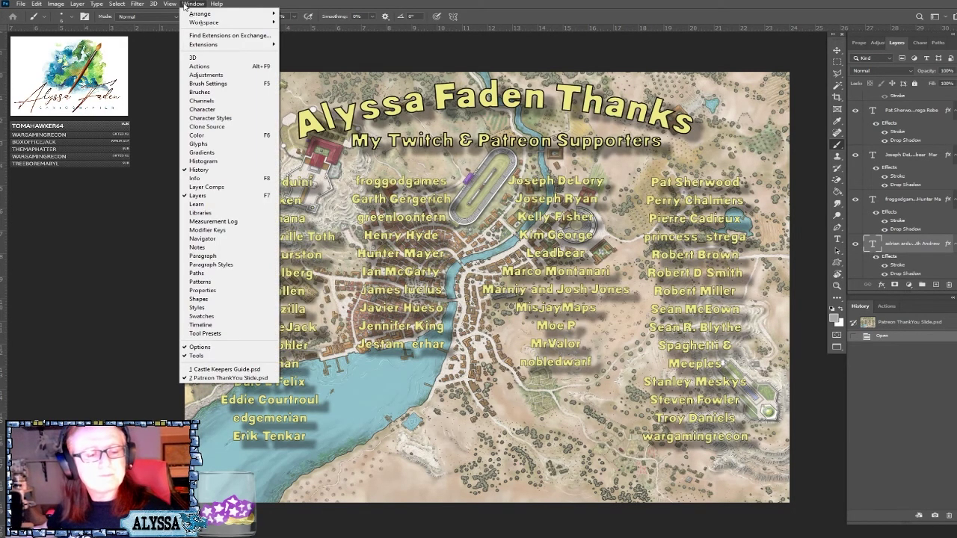
pyautogui.click(228, 370)
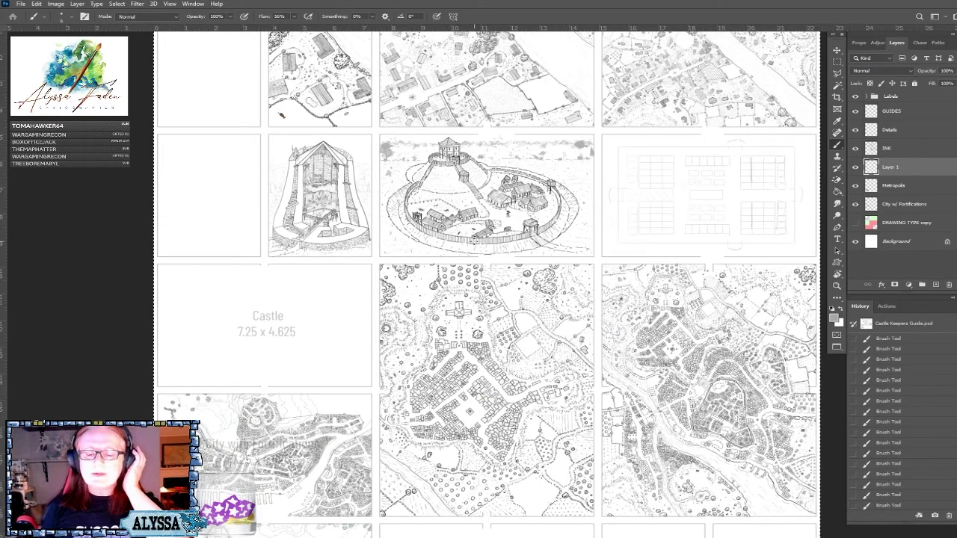
# Look over the page grid's castle drawings: the tower cutaway, the motte-and-bailey scene and the faint rectangular fort plan sketch.
pyautogui.moveTo(474, 240); pyautogui.dragTo(415, 264)
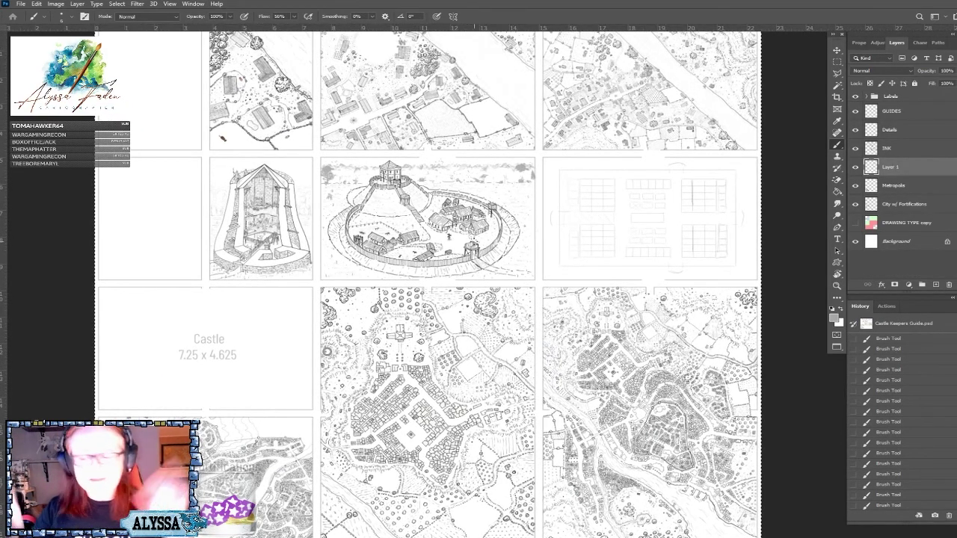
pyautogui.scroll(3, 473, 241)
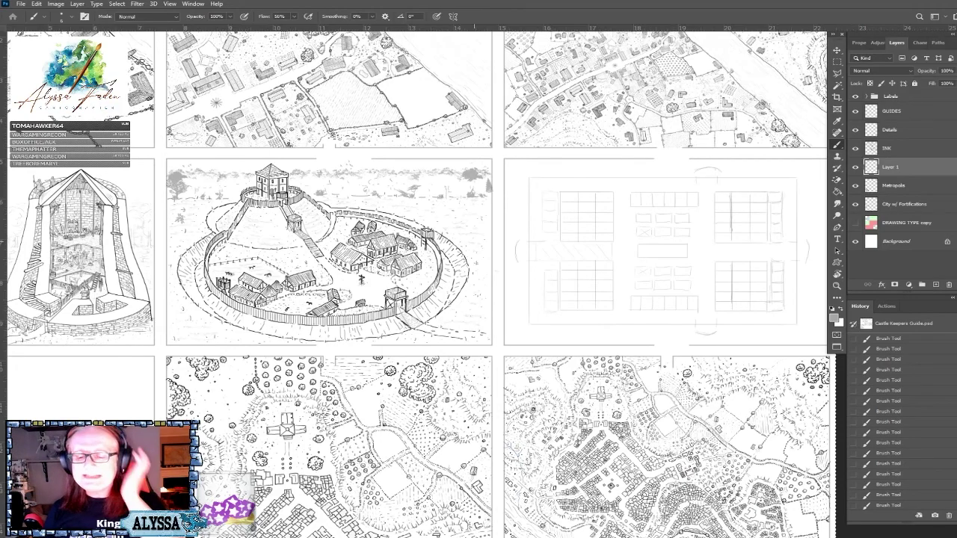
pyautogui.scroll(4, 474, 254)
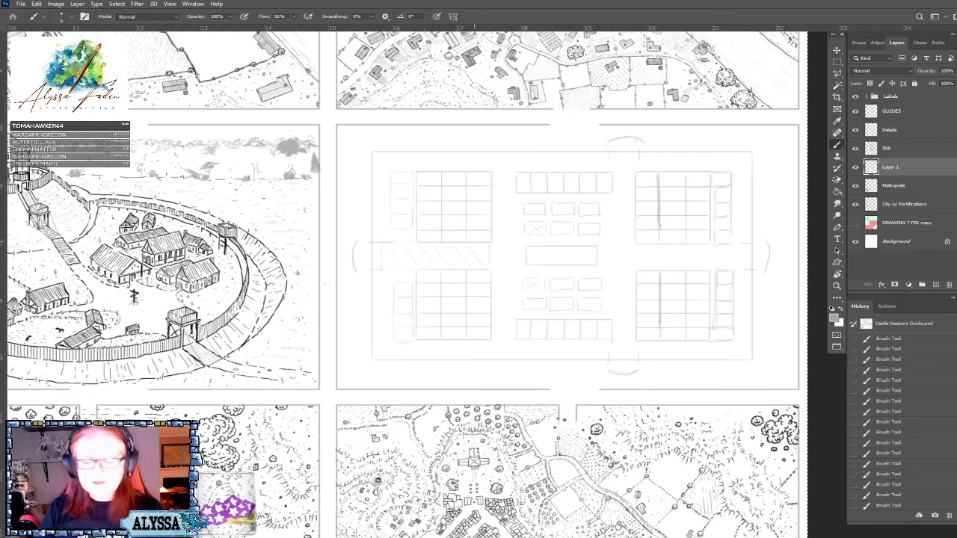
pyautogui.hscroll(-10, 403, 284)
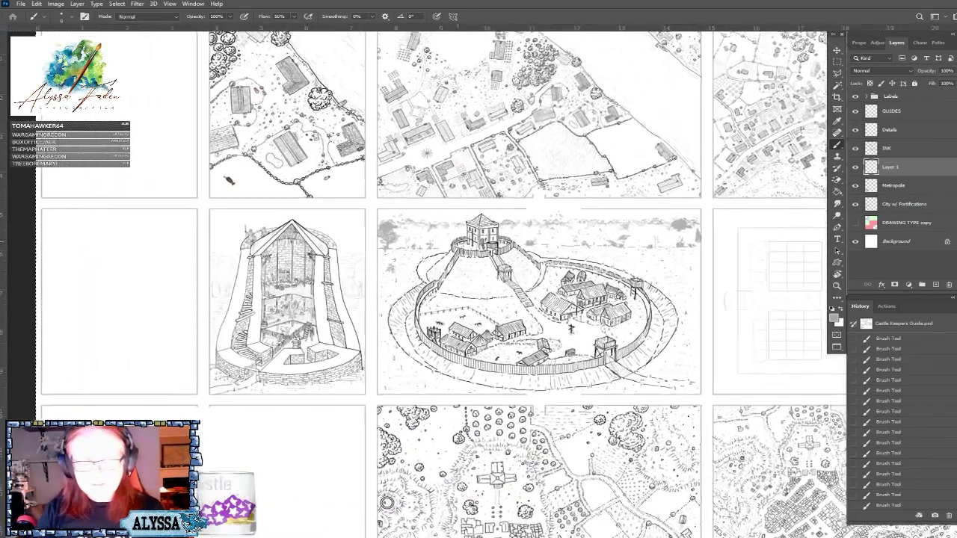
pyautogui.scroll(2, 474, 299)
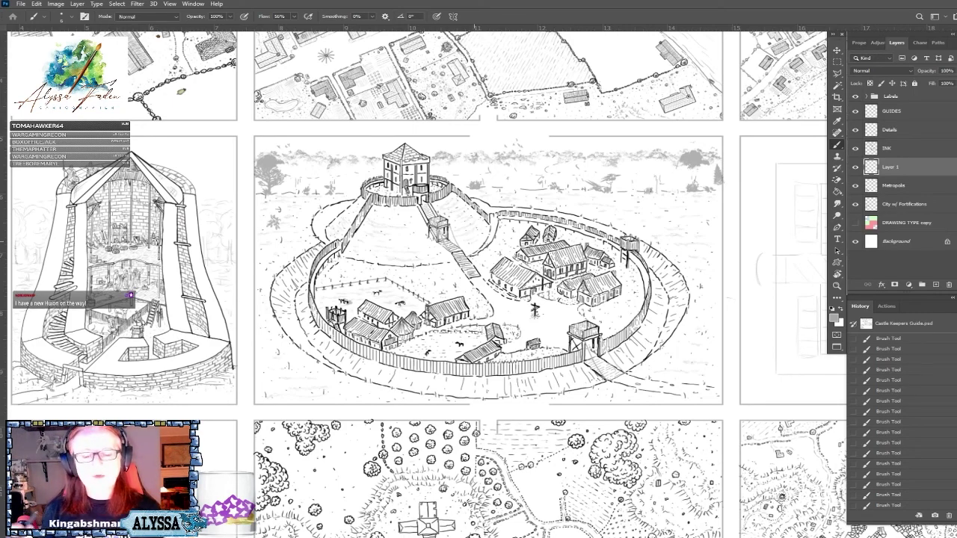
pyautogui.scroll(-5, 401, 192)
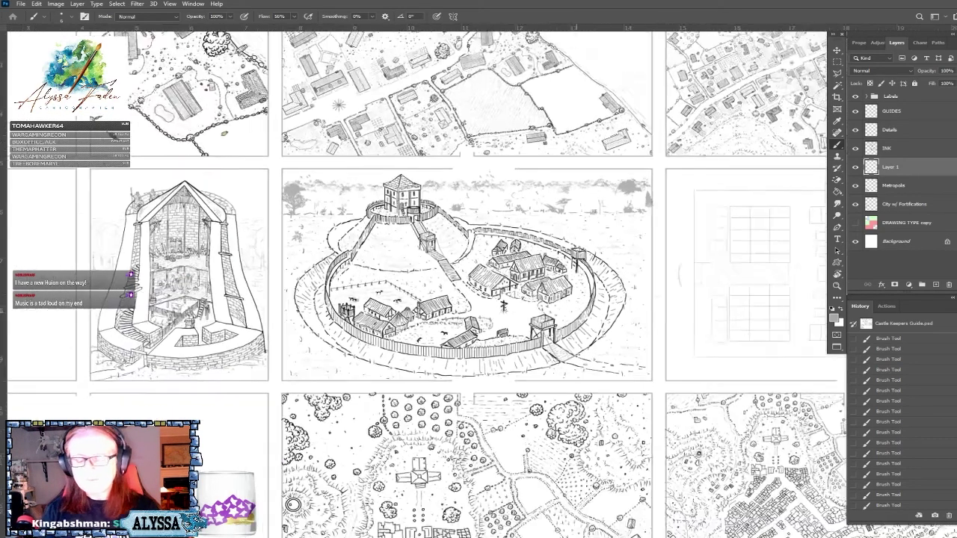
pyautogui.scroll(-1, 441, 299)
pyautogui.scroll(-3, 441, 299)
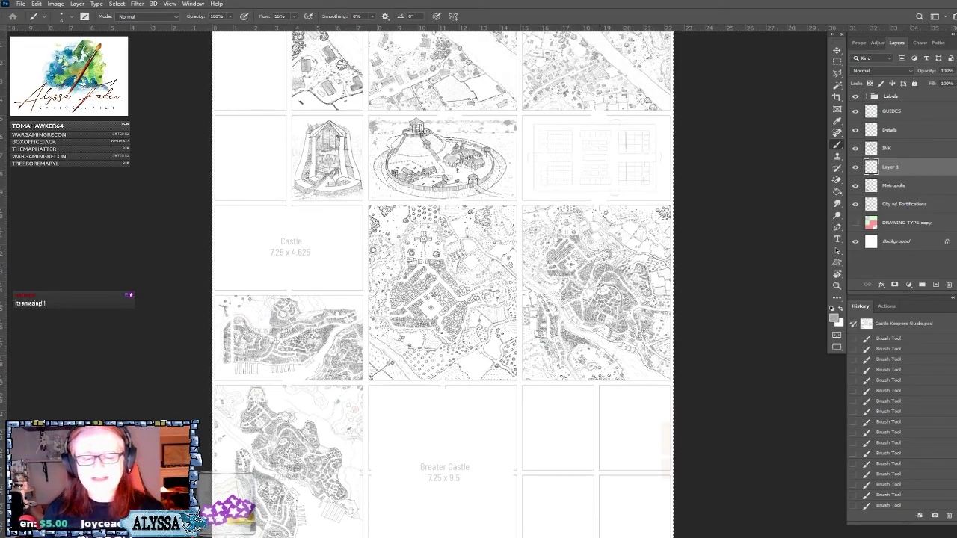
pyautogui.scroll(3, 618, 182)
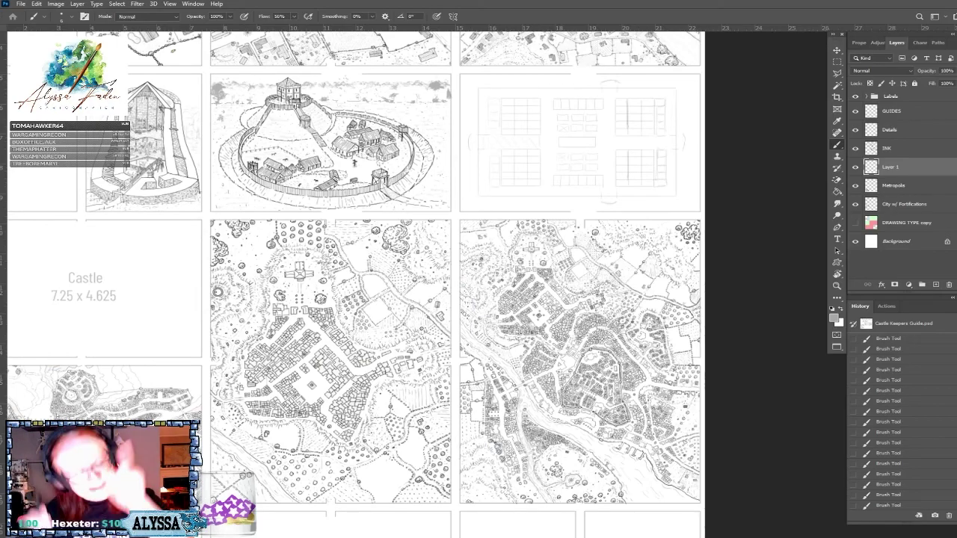
pyautogui.scroll(2, 554, 234)
pyautogui.scroll(3, 373, 284)
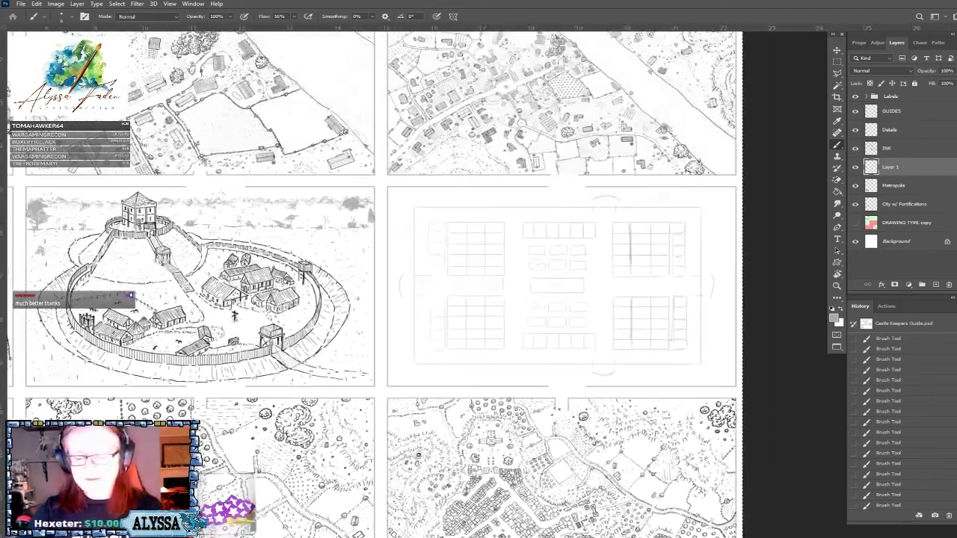
# Create a horizontal paint symmetry axis for the Brush and accept its default placement.
pyautogui.scroll(1, 506, 174)
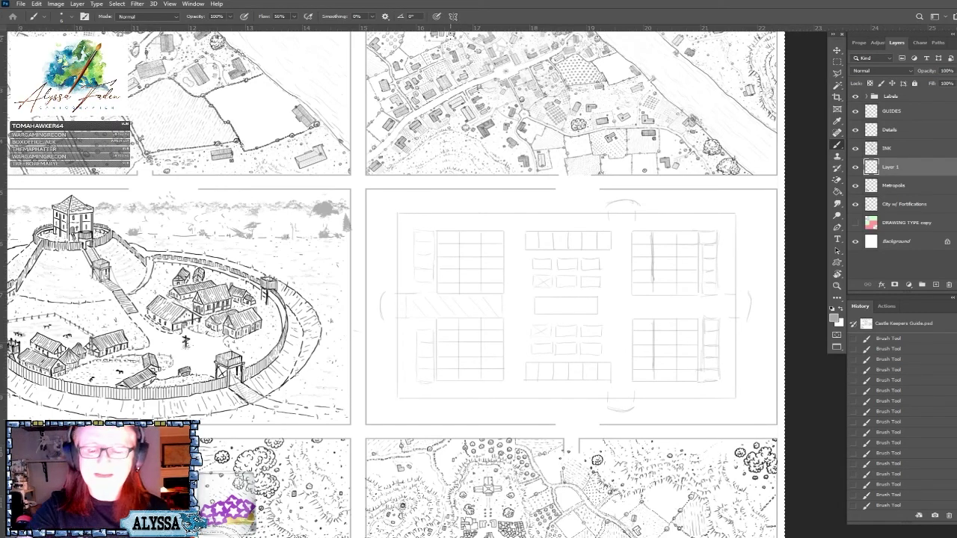
pyautogui.click(453, 16)
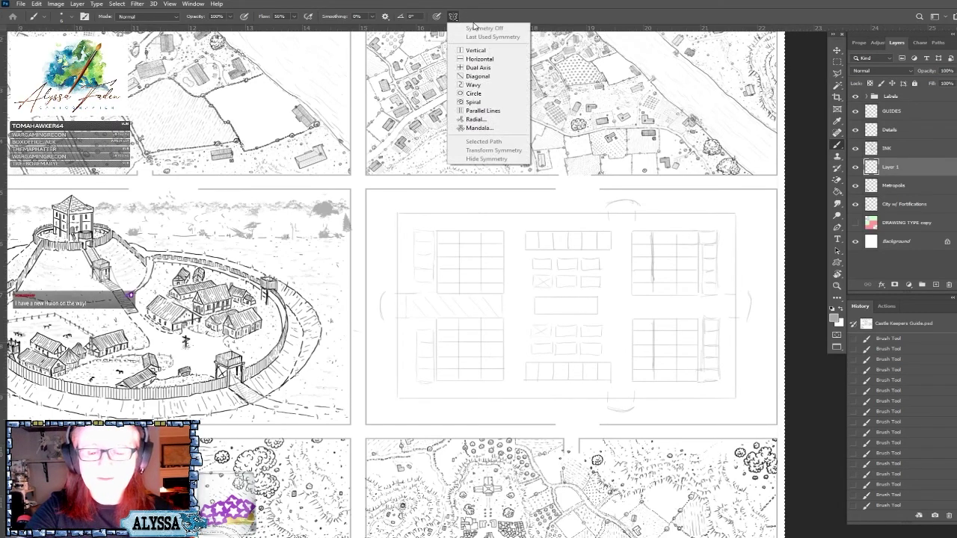
pyautogui.click(498, 60)
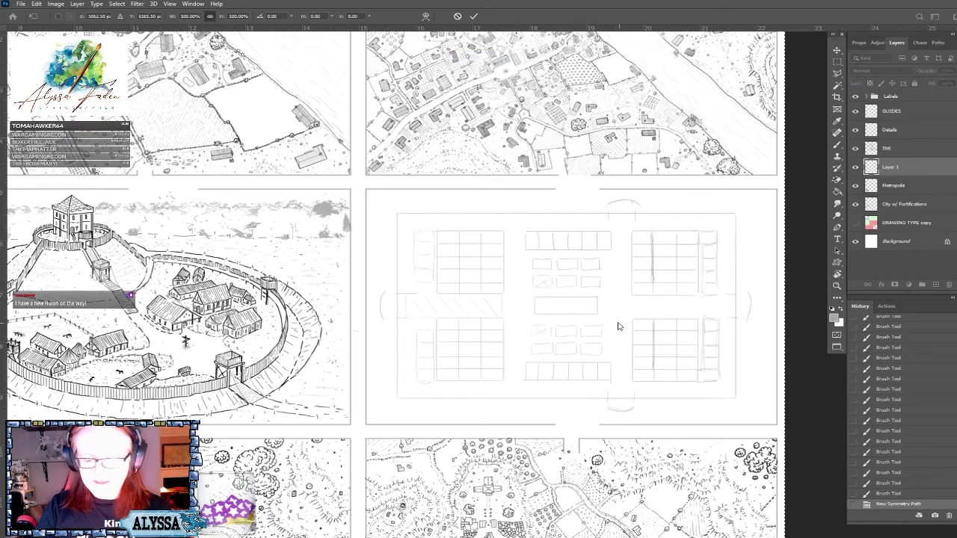
pyautogui.press('Return')
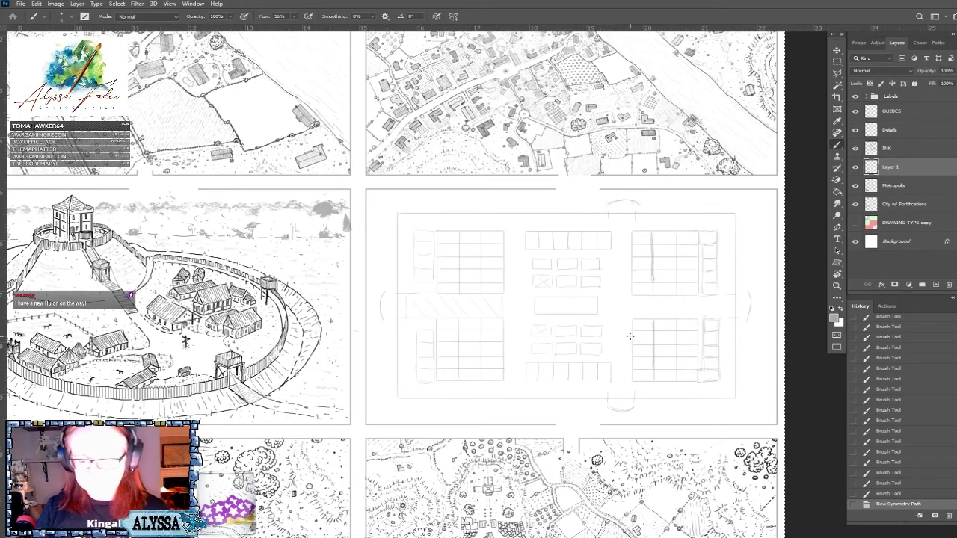
pyautogui.scroll(-5, 630, 336)
pyautogui.scroll(3, 630, 336)
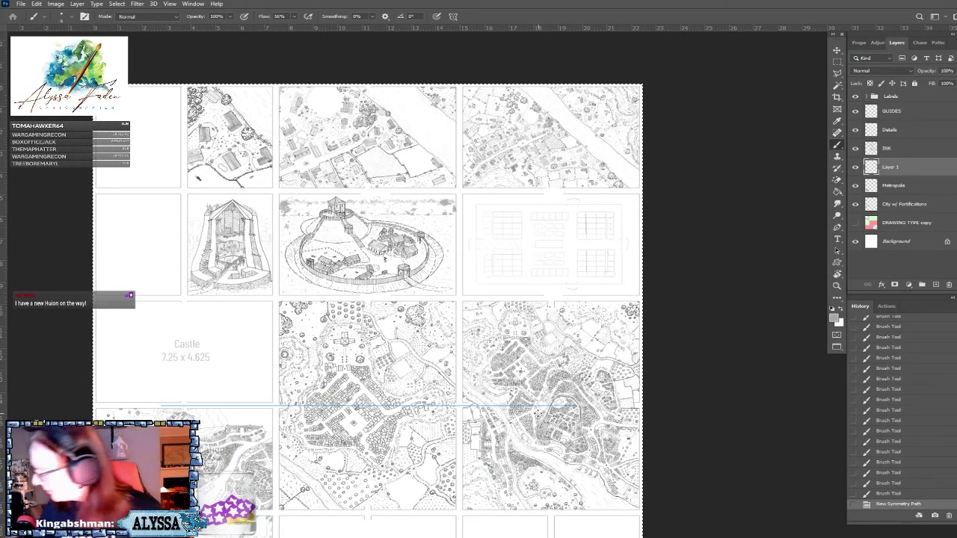
# Transform the symmetry axis, moving it up and across onto the rectangular fort plan sketch.
pyautogui.press('v')
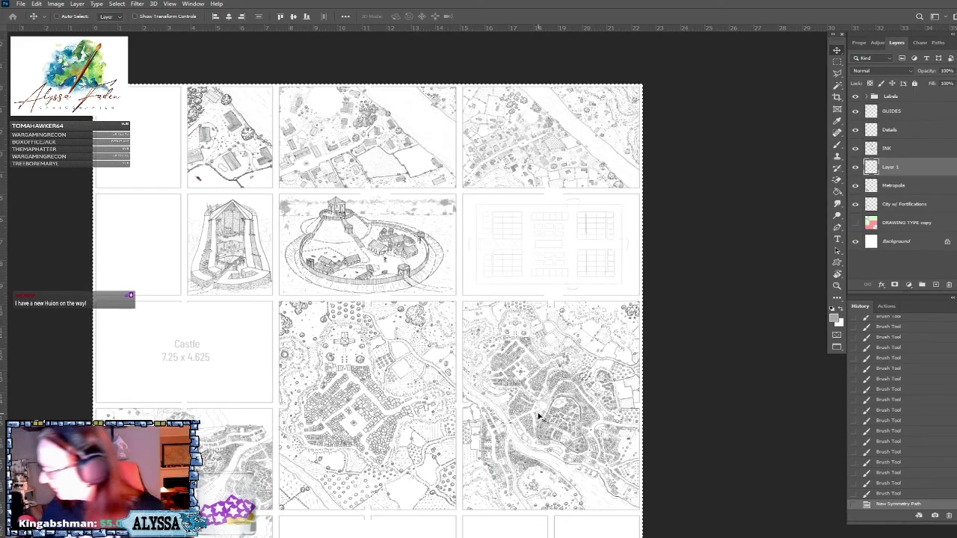
pyautogui.press('b')
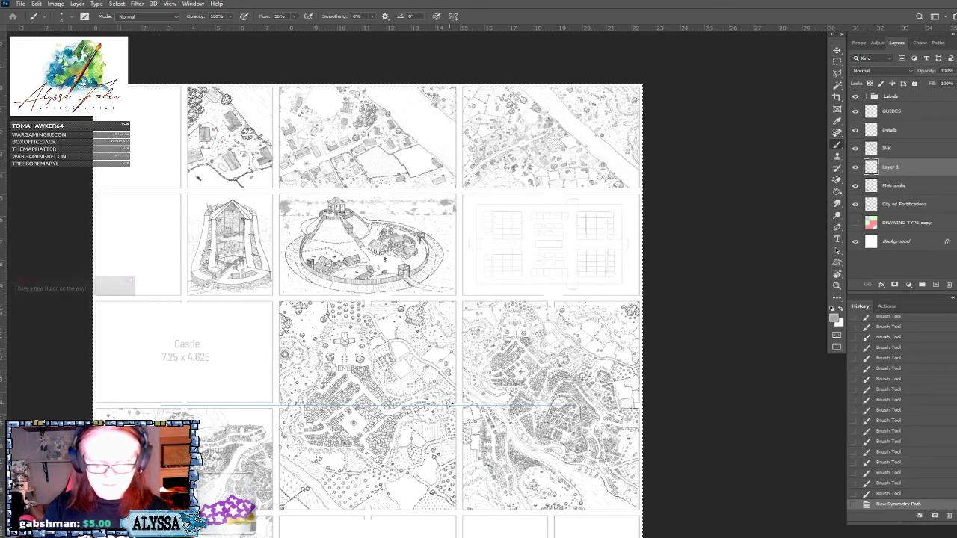
pyautogui.scroll(5, 287, 419)
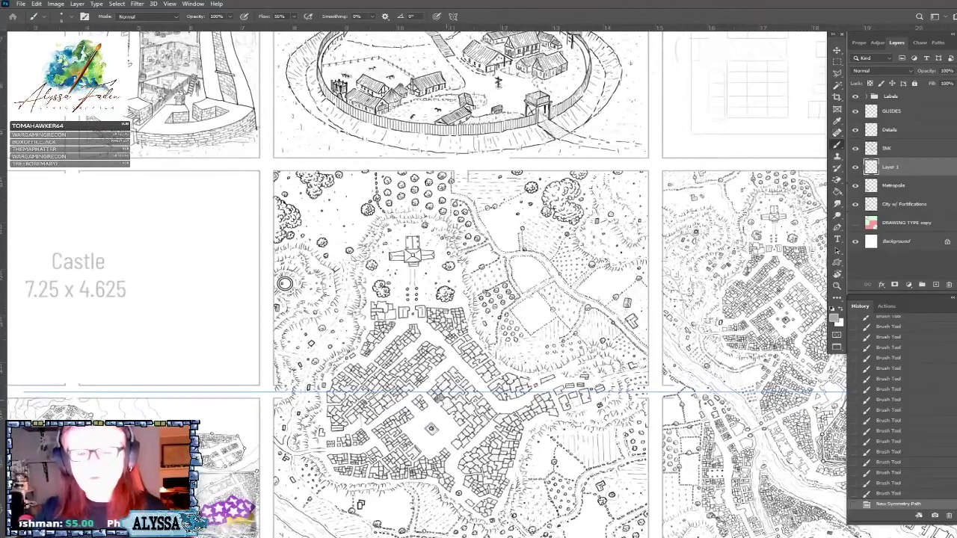
pyautogui.click(453, 17)
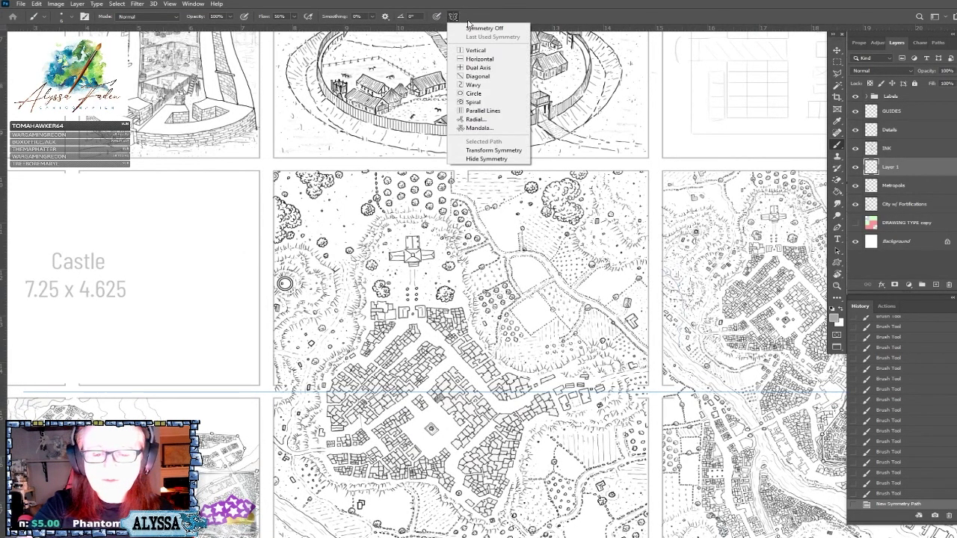
pyautogui.click(508, 152)
pyautogui.moveTo(543, 390); pyautogui.dragTo(726, 150)
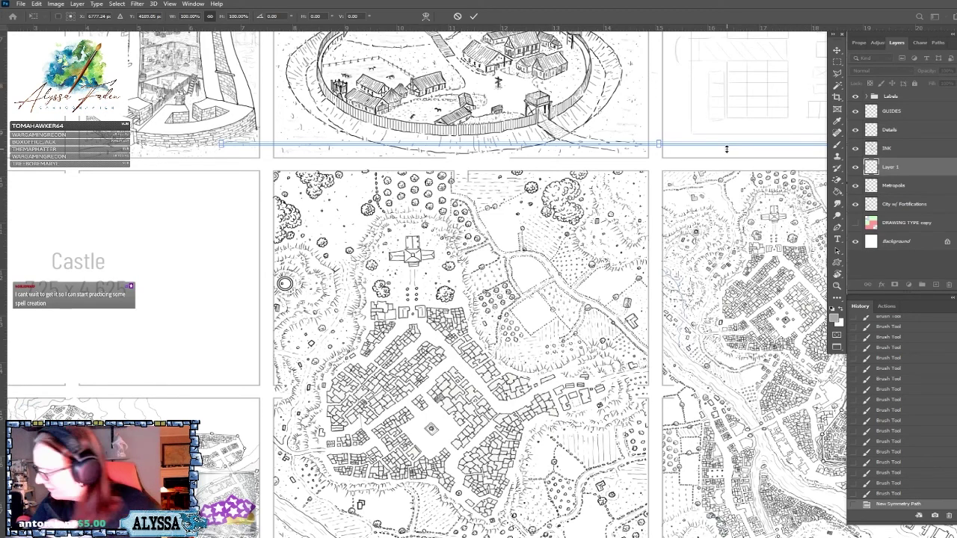
pyautogui.moveTo(725, 149); pyautogui.dragTo(699, 332)
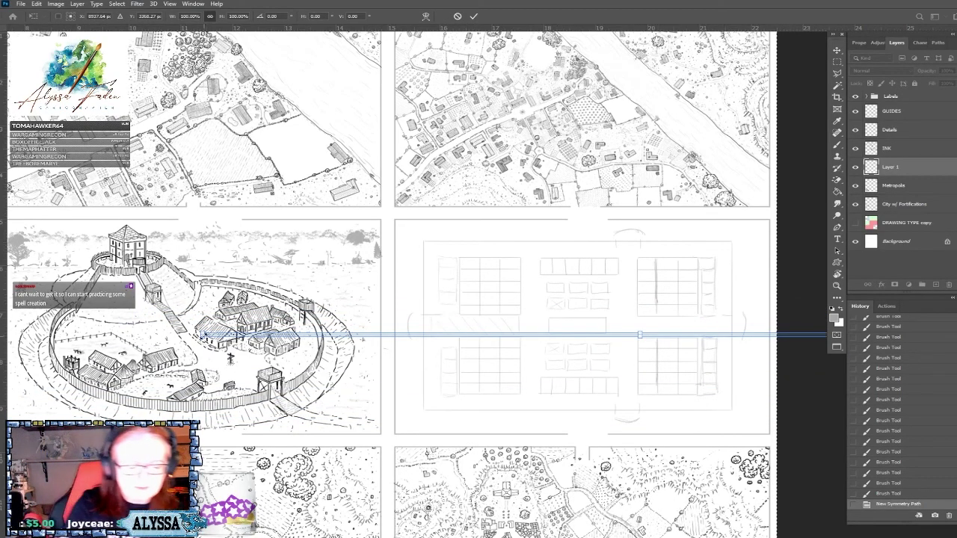
pyautogui.moveTo(203, 334)
pyautogui.mouseDown()
pyautogui.moveTo(602, 320)
pyautogui.moveTo(534, 323)
pyautogui.moveTo(534, 334)
pyautogui.mouseUp()
pyautogui.press('Return')
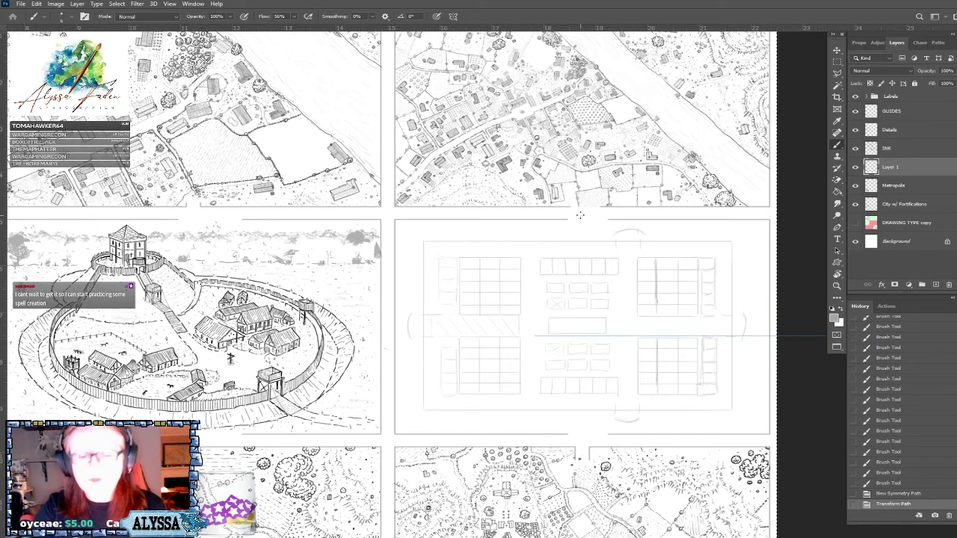
# Reposition the symmetry axis so it runs along the horizontal centre line of the fort plan, through its central building.
pyautogui.click(453, 17)
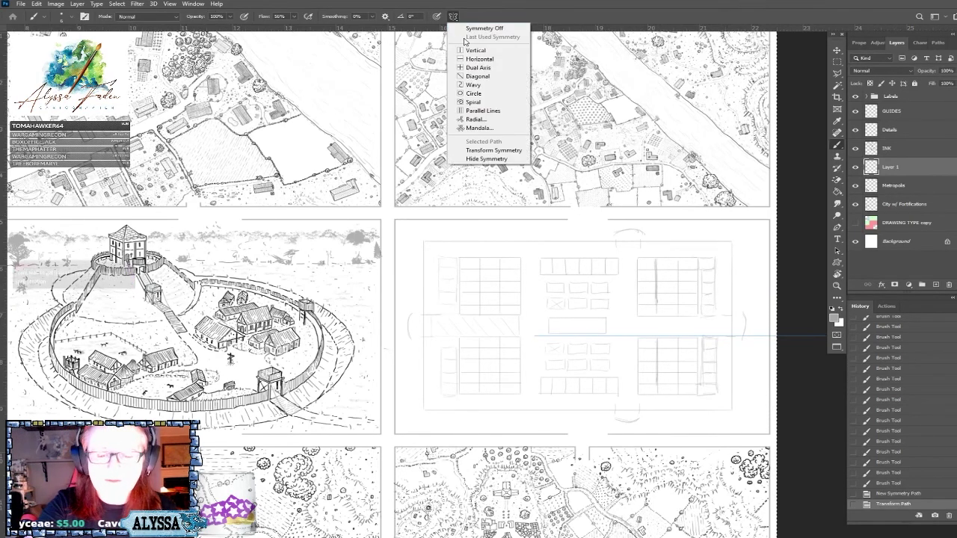
pyautogui.click(489, 151)
pyautogui.moveTo(748, 337); pyautogui.dragTo(517, 326)
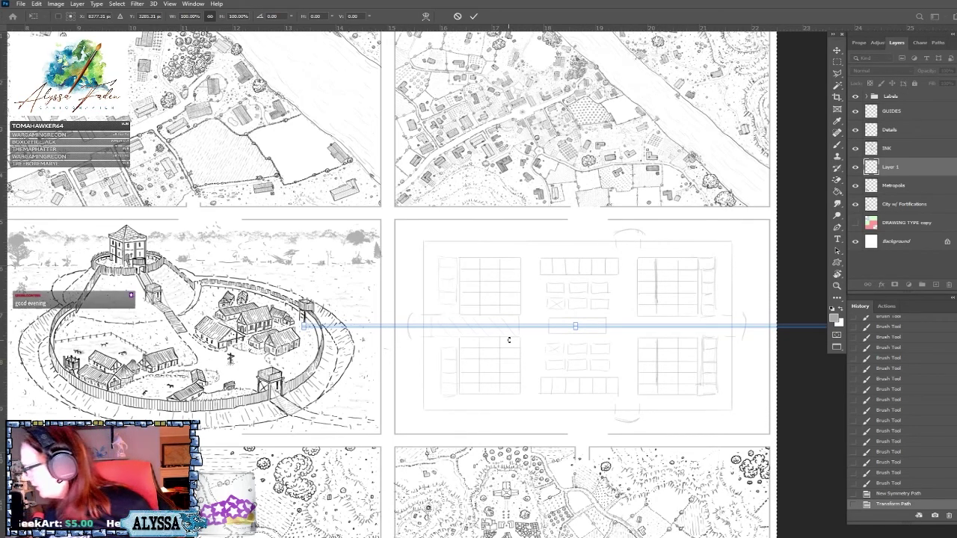
pyautogui.press('Return')
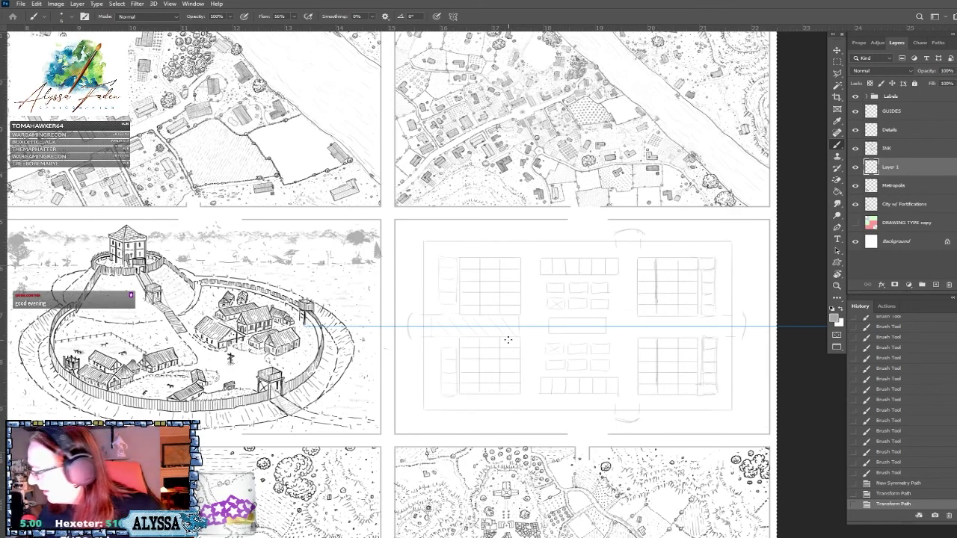
# Examine the inked walled city map below the fort plan, including its river, docks and the small pond detail.
pyautogui.moveTo(508, 340); pyautogui.dragTo(498, 34)
pyautogui.scroll(-2, 508, 34)
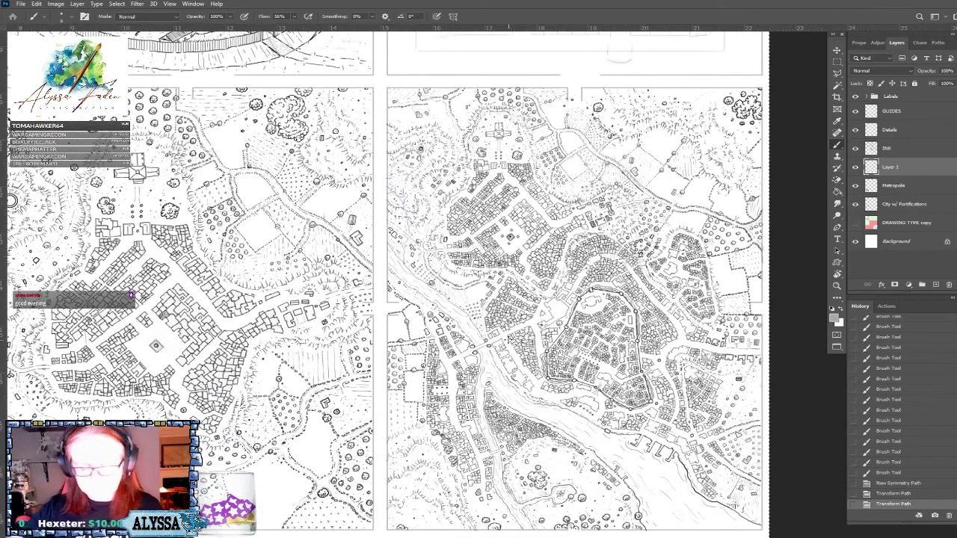
pyautogui.scroll(-4, 508, 33)
pyautogui.scroll(3, 529, 357)
pyautogui.scroll(1, 527, 358)
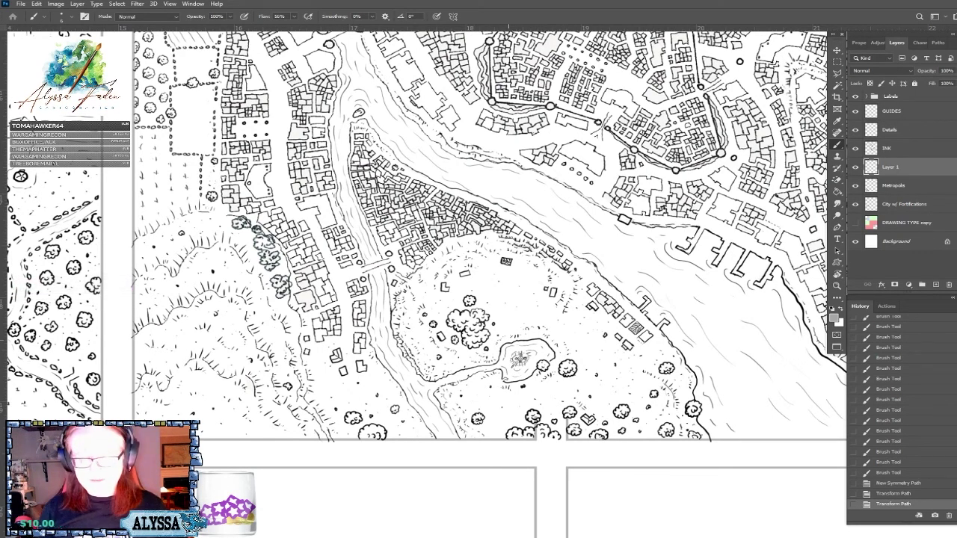
pyautogui.scroll(-1, 519, 359)
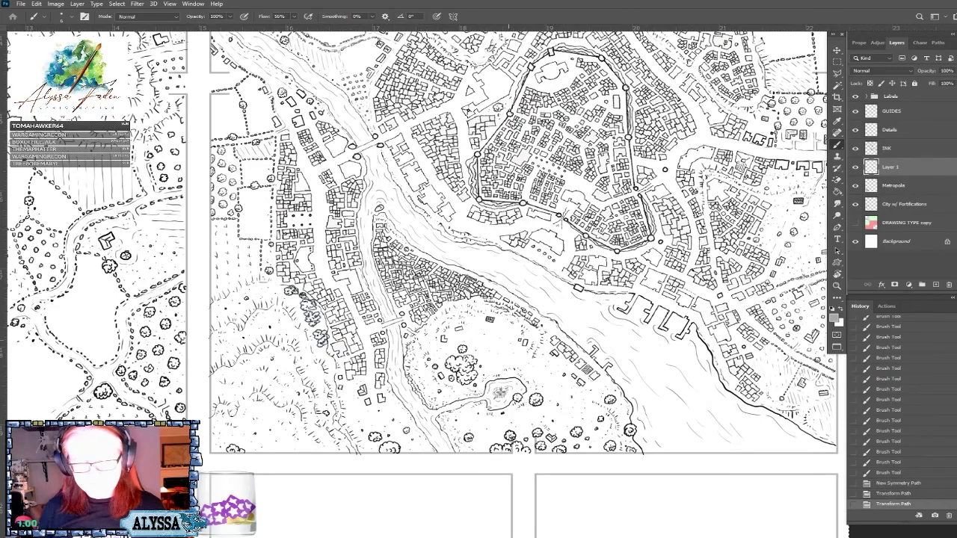
pyautogui.scroll(-1, 519, 360)
pyautogui.scroll(1, 519, 359)
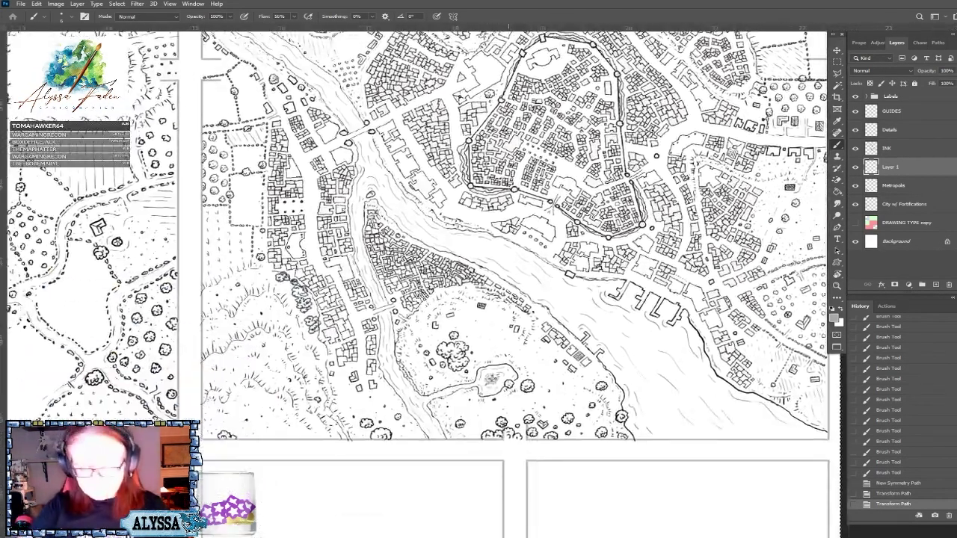
pyautogui.scroll(5, 486, 393)
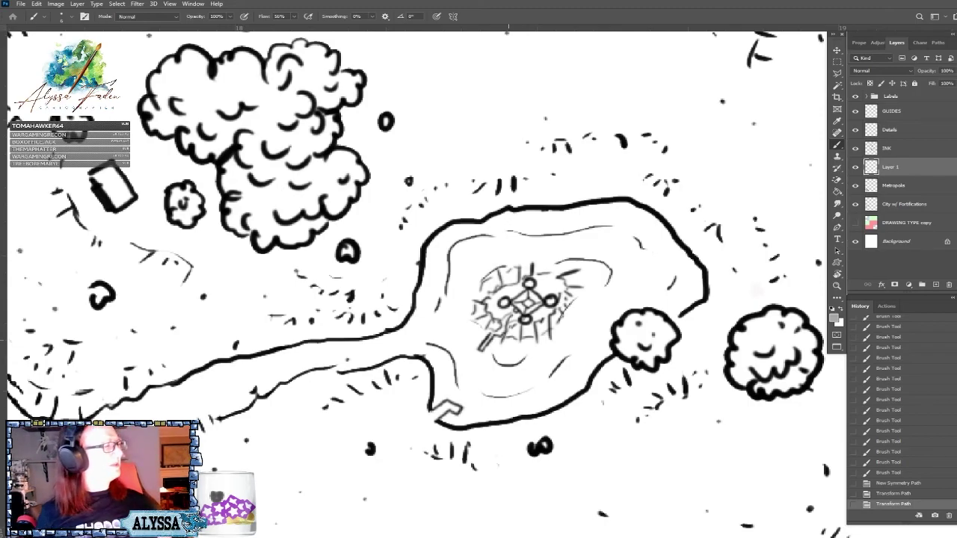
pyautogui.scroll(-6, 441, 449)
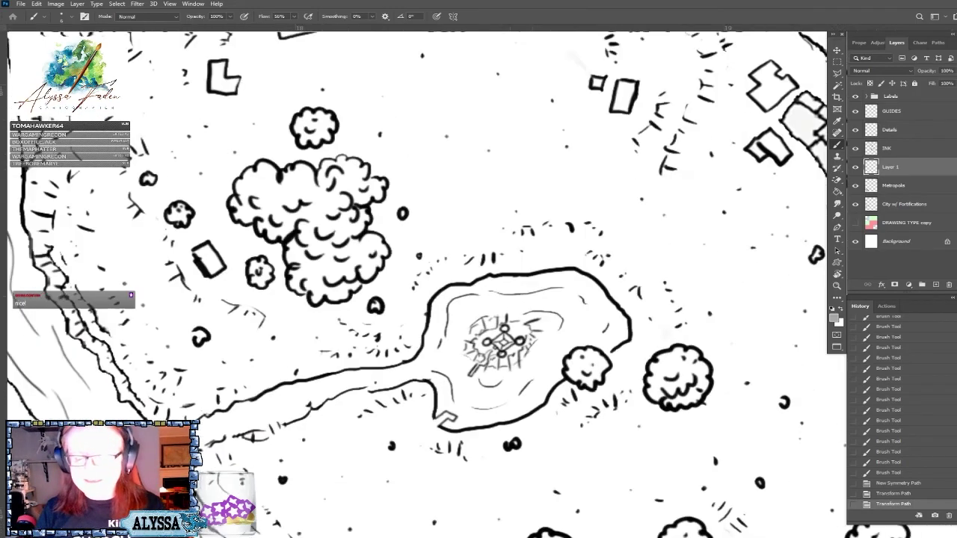
# Examine the fort plan sketch and how its building blocks lie on both sides of the symmetry axis.
pyautogui.scroll(-5, 426, 270)
pyautogui.scroll(4, 426, 269)
pyautogui.scroll(1, 419, 269)
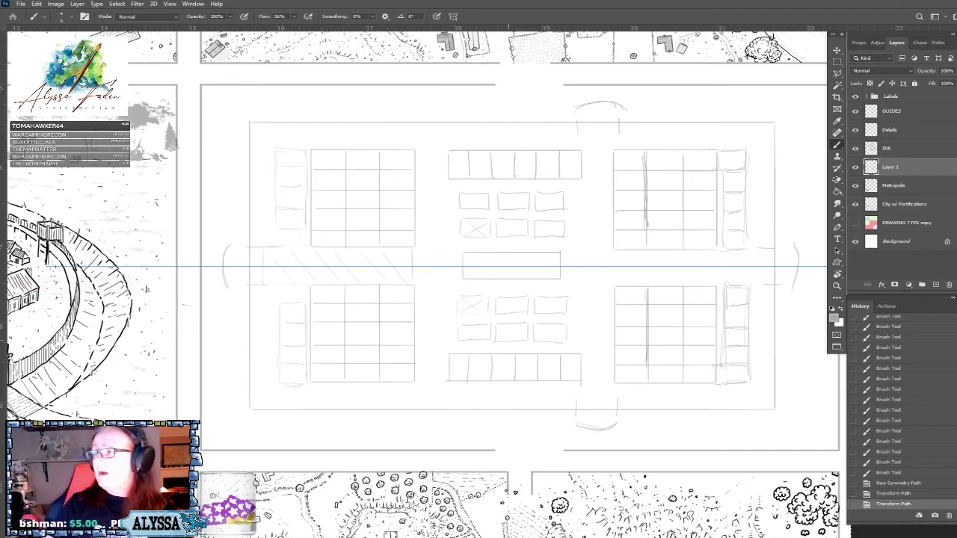
pyautogui.moveTo(479, 269); pyautogui.dragTo(544, 296)
pyautogui.moveTo(509, 269); pyautogui.dragTo(462, 265)
pyautogui.scroll(-2, 509, 269)
pyautogui.scroll(2, 508, 269)
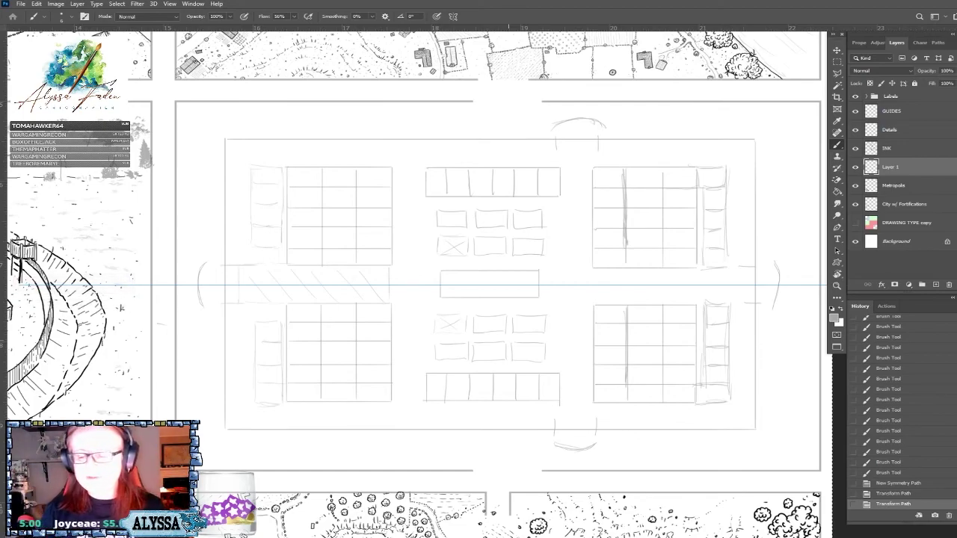
pyautogui.scroll(4, 415, 284)
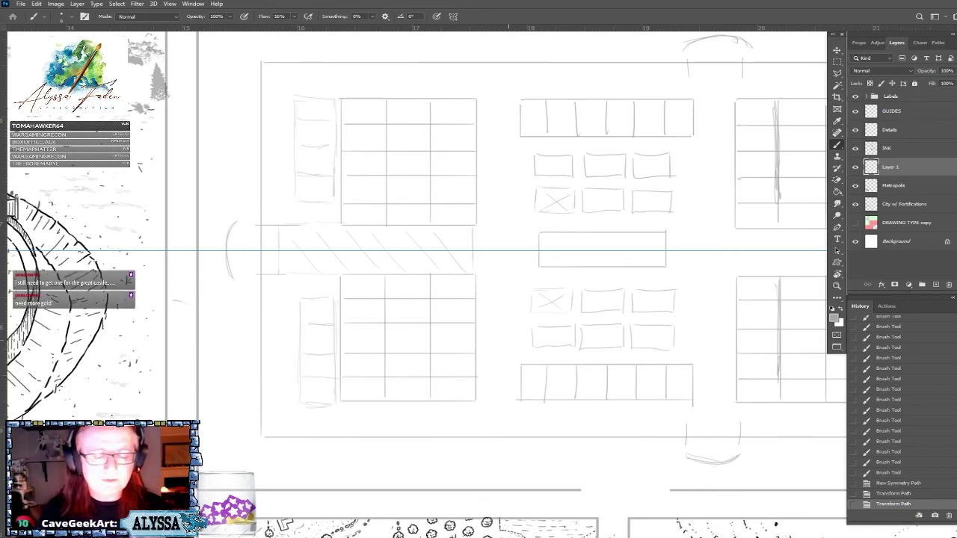
# Activate the INK layer and ready the Hard Round Pressure Size brush with the default black foreground colour.
pyautogui.scroll(2, 509, 254)
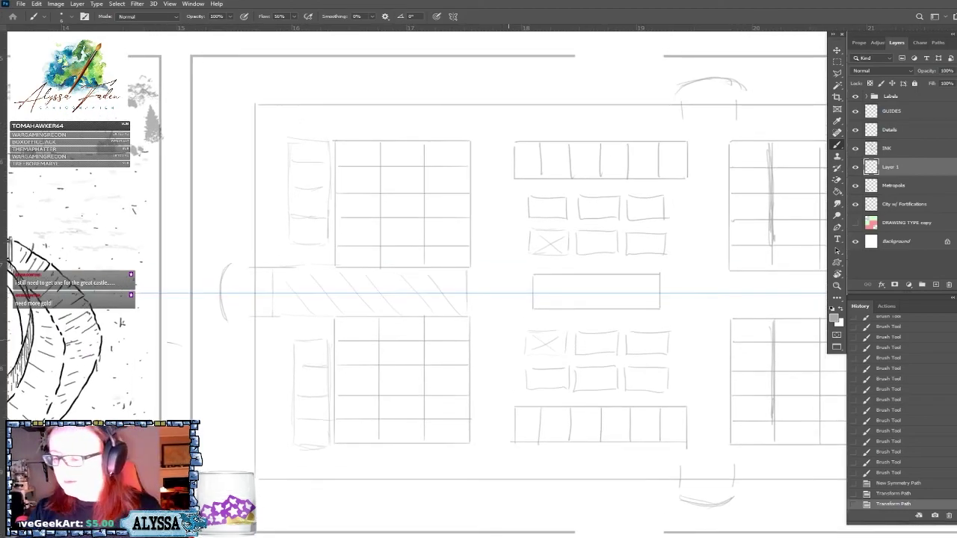
pyautogui.click(901, 152)
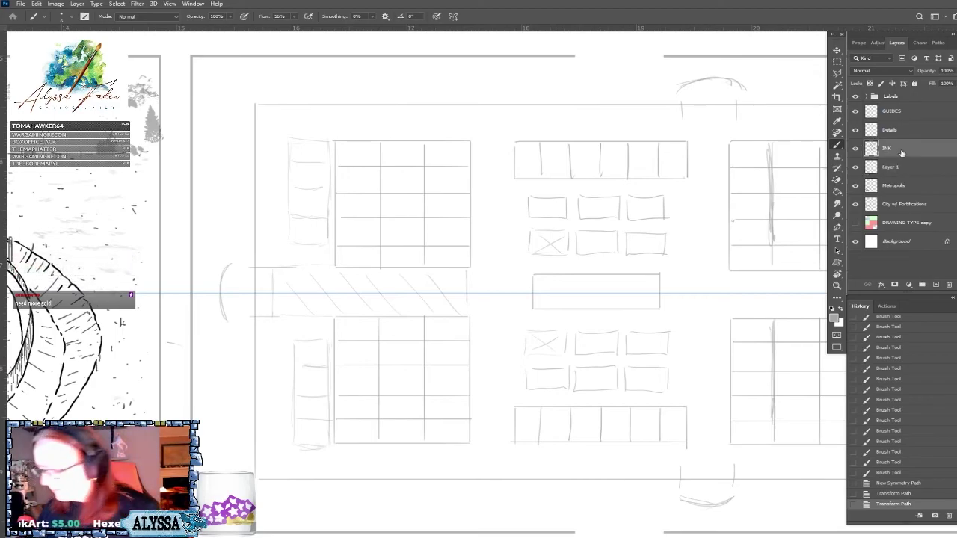
pyautogui.click(831, 309)
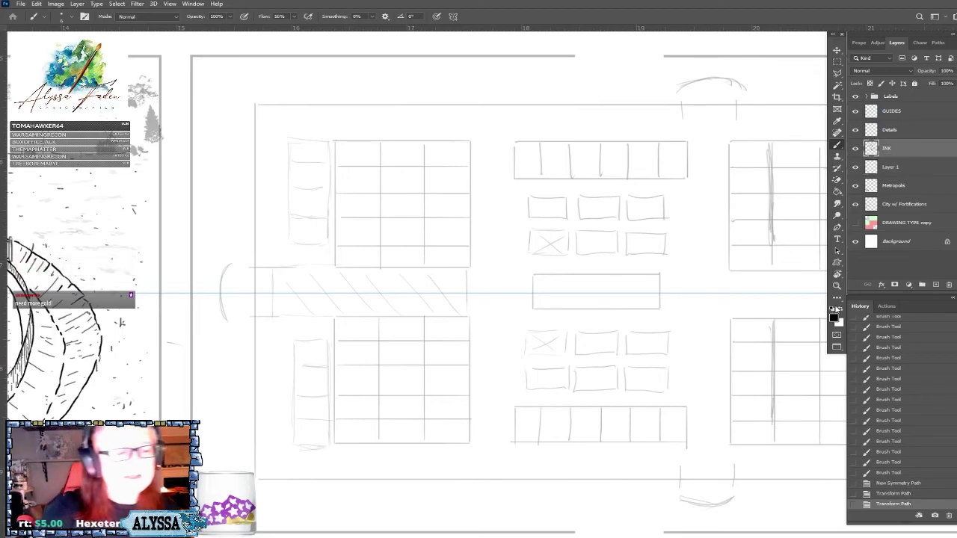
pyautogui.click(62, 15)
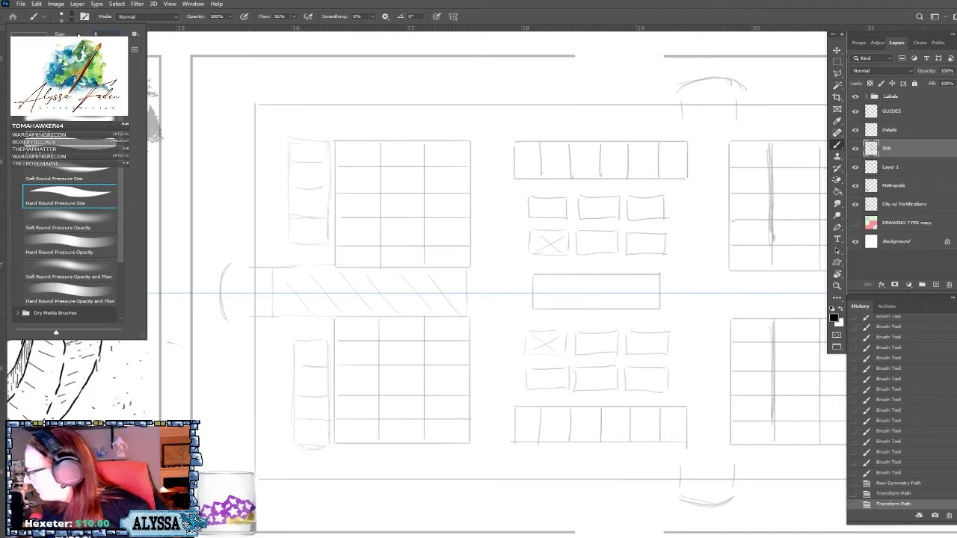
pyautogui.press('Return')
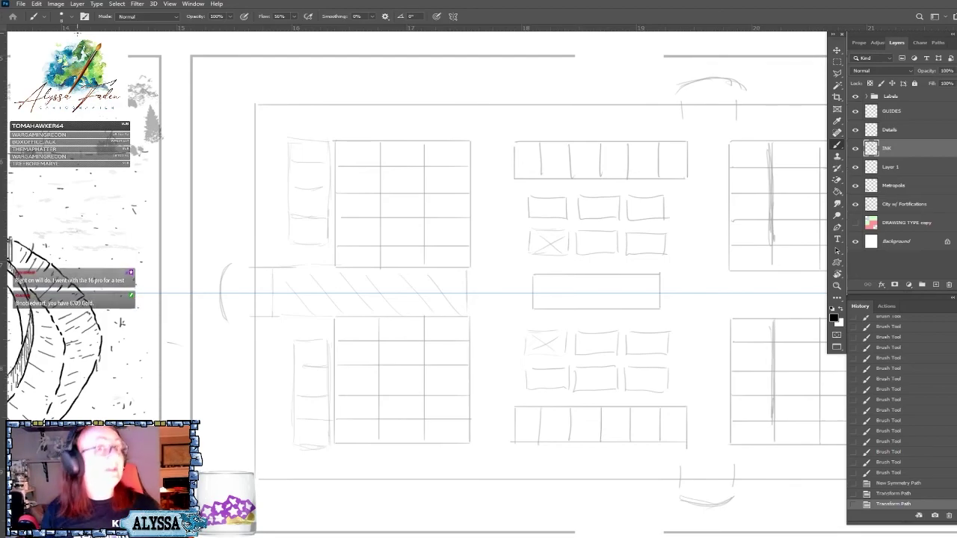
# Examine the whole sheet of map panels and the fort plan sketch, down to the small blocks around its central building.
pyautogui.scroll(-5, 415, 284)
pyautogui.scroll(5, 415, 284)
pyautogui.scroll(-2, 465, 57)
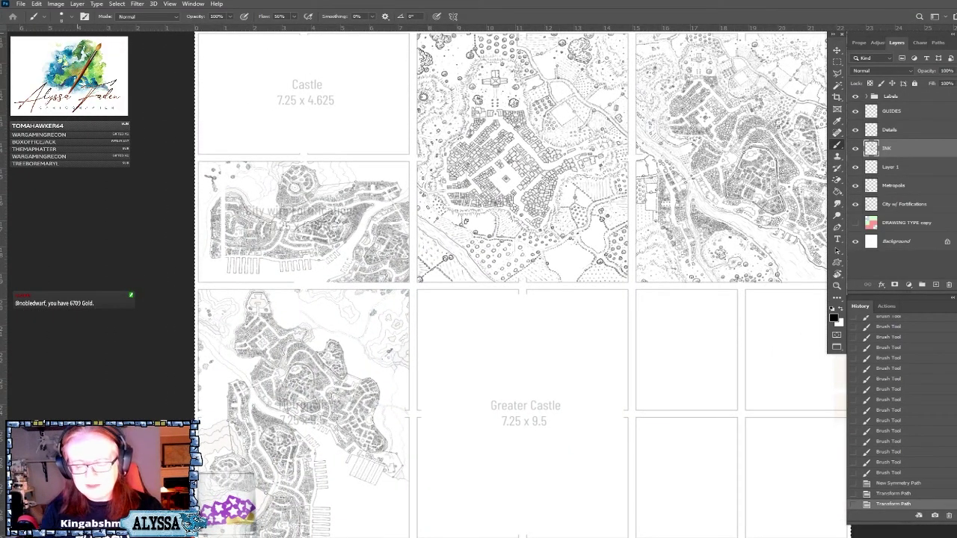
pyautogui.scroll(-3, 415, 284)
pyautogui.scroll(8, 415, 284)
pyautogui.hscroll(4, 415, 284)
pyautogui.scroll(4, 344, 281)
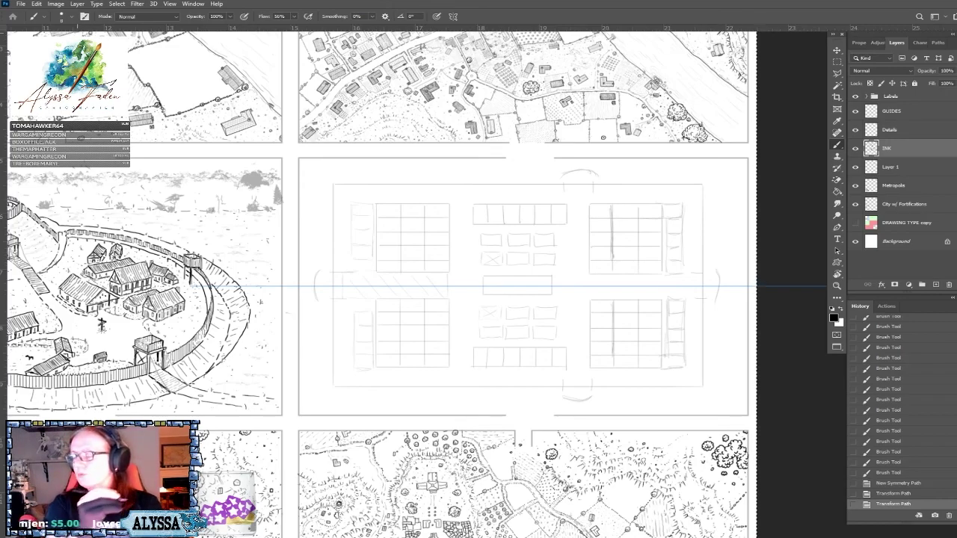
pyautogui.scroll(3, 385, 352)
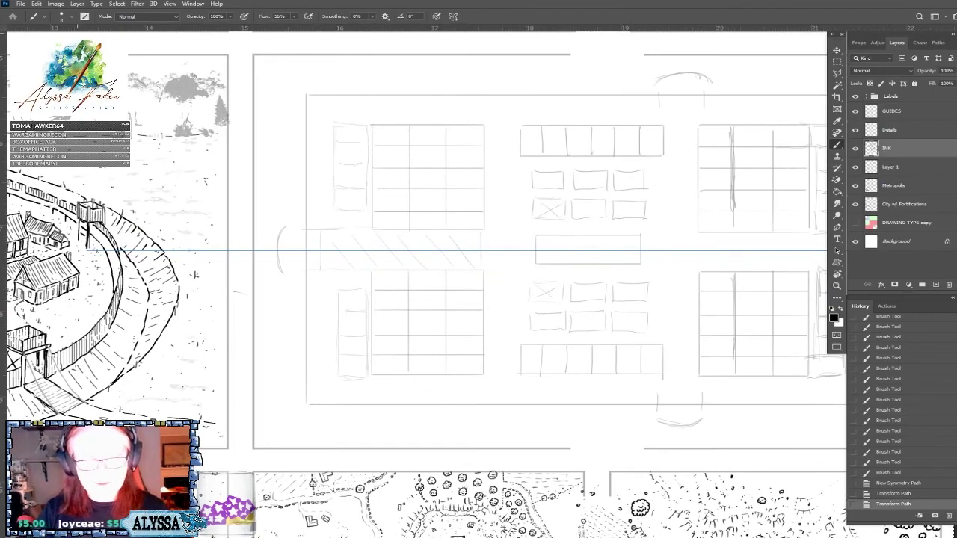
pyautogui.scroll(3, 822, 212)
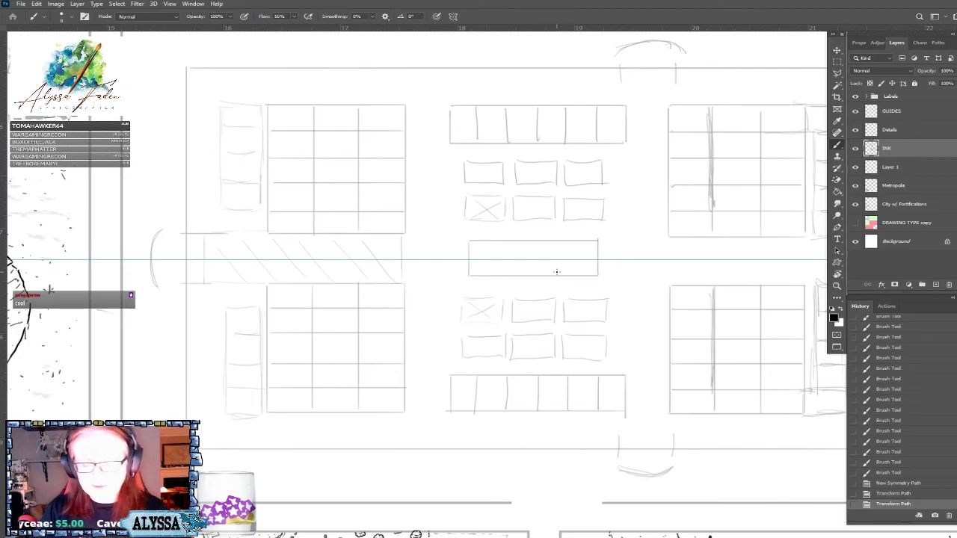
pyautogui.scroll(2, 557, 271)
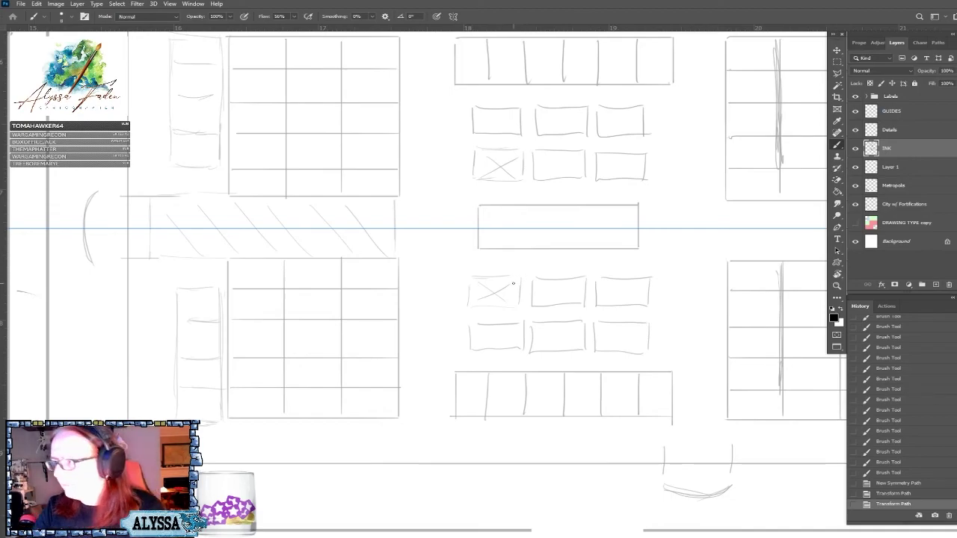
pyautogui.scroll(2, 513, 283)
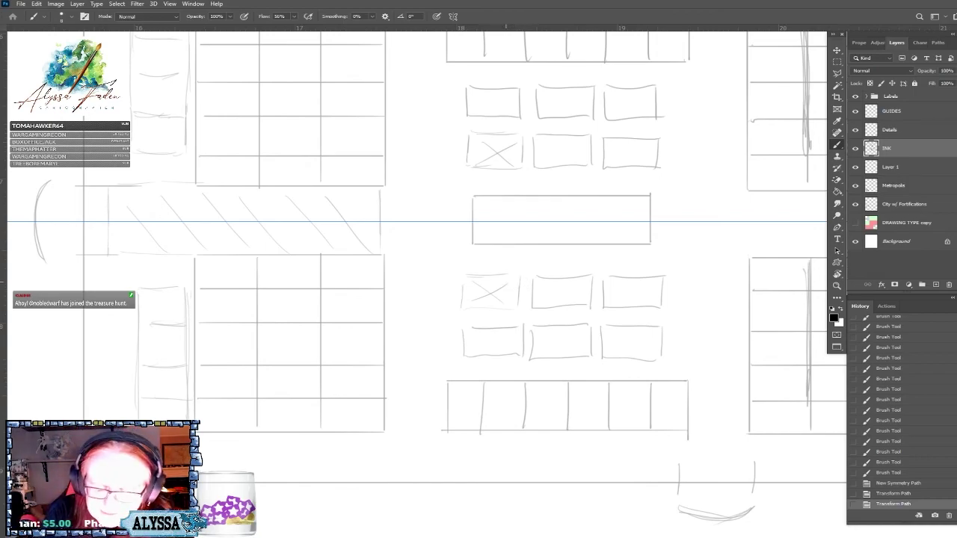
pyautogui.moveTo(502, 275); pyautogui.dragTo(528, 297)
pyautogui.press('e')
pyautogui.hotkey('ctrl', '+')
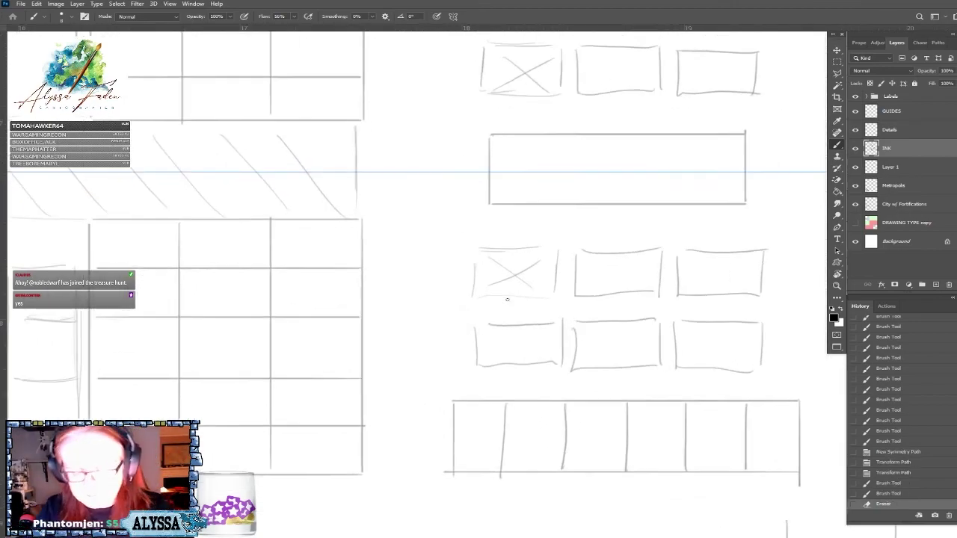
# Ink a small closed square in the upper-right corner of the crossed block just below the central building.
pyautogui.scroll(1, 507, 299)
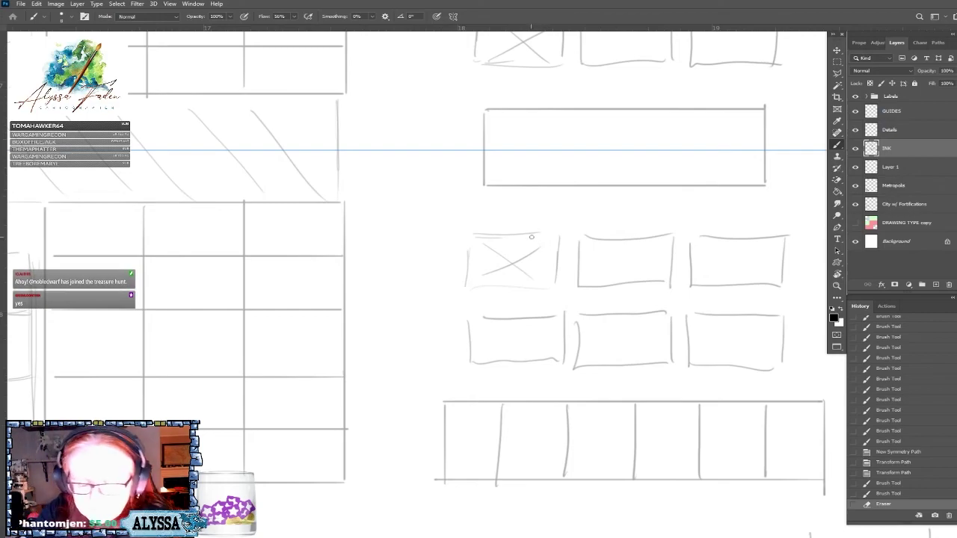
pyautogui.moveTo(529, 245)
pyautogui.mouseDown()
pyautogui.moveTo(529, 237)
pyautogui.moveTo(530, 254)
pyautogui.moveTo(555, 254)
pyautogui.mouseUp()
pyautogui.keyDown('shift'); pyautogui.click(556, 233); pyautogui.keyUp('shift')
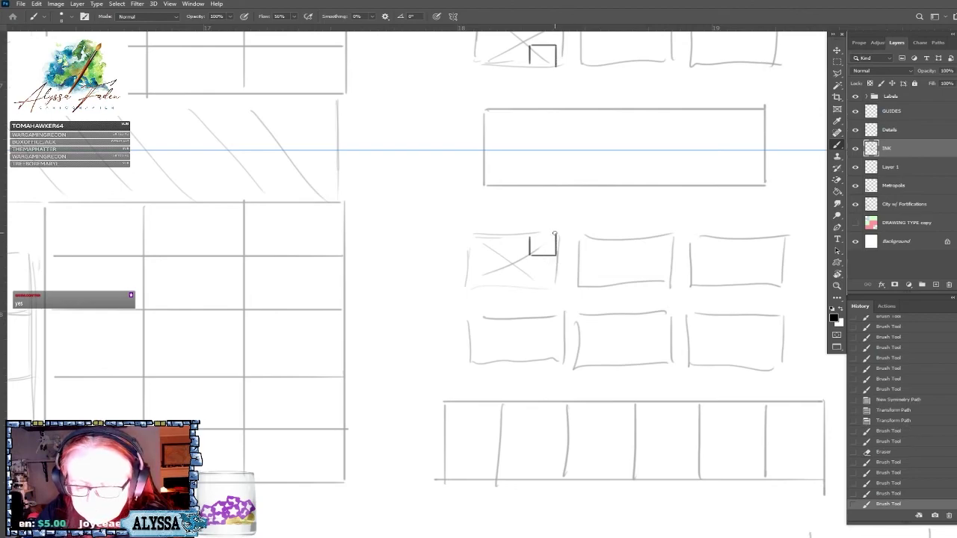
pyautogui.keyDown('shift'); pyautogui.click(529, 233); pyautogui.keyUp('shift')
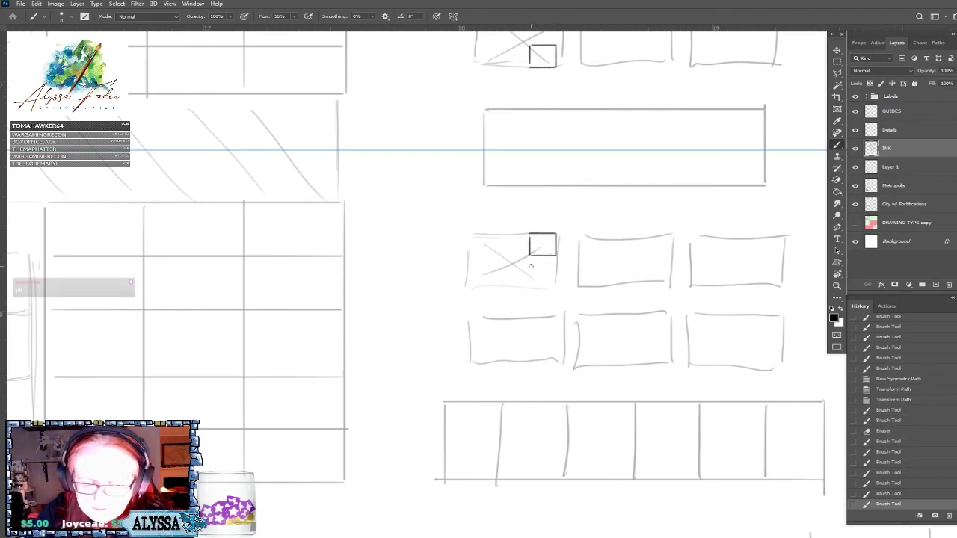
# Ink a second small square in the crossed block's lower-right corner, erasing its overlong sides and closing its upper edge.
pyautogui.moveTo(529, 262)
pyautogui.mouseDown()
pyautogui.moveTo(532, 286)
pyautogui.moveTo(555, 284)
pyautogui.moveTo(552, 260)
pyautogui.mouseUp()
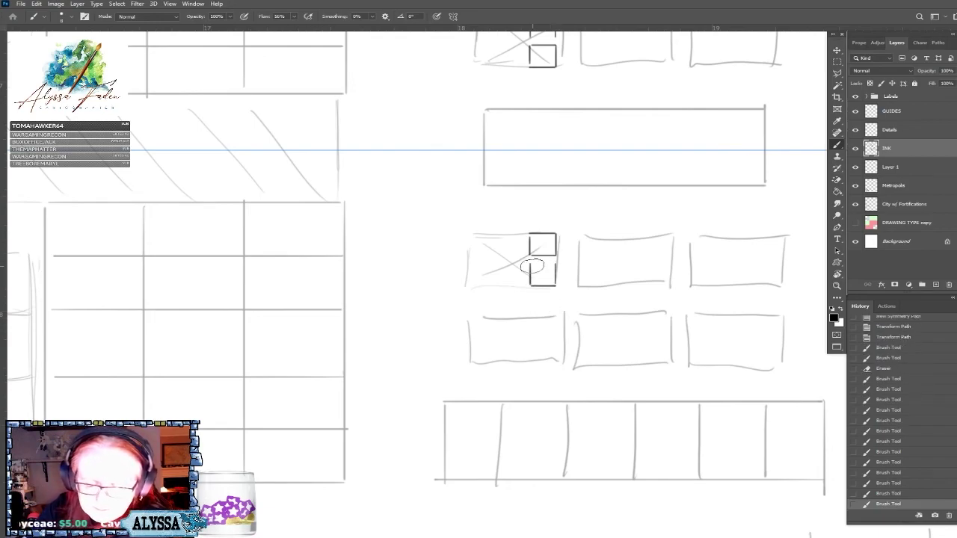
pyautogui.moveTo(527, 265); pyautogui.dragTo(558, 260)
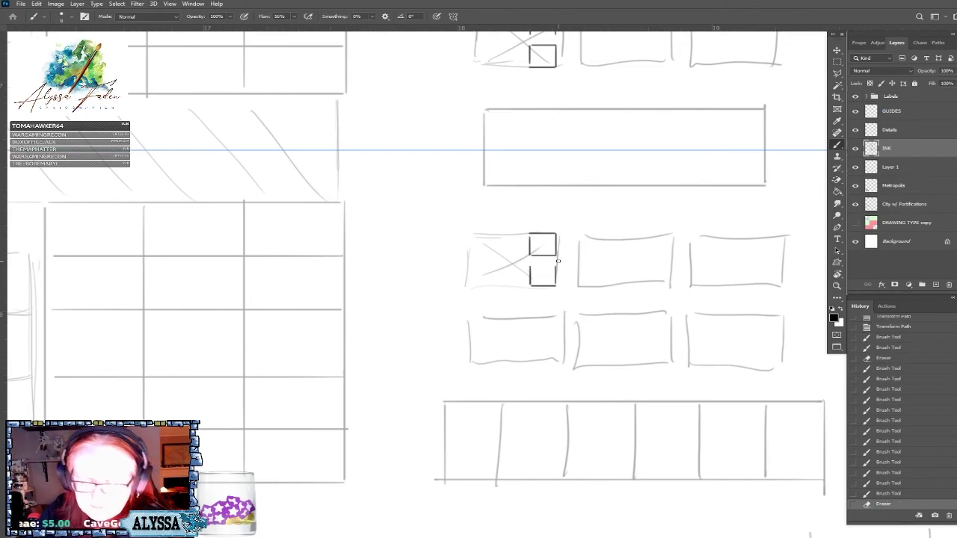
pyautogui.click(530, 266)
pyautogui.keyDown('shift'); pyautogui.click(555, 265); pyautogui.keyUp('shift')
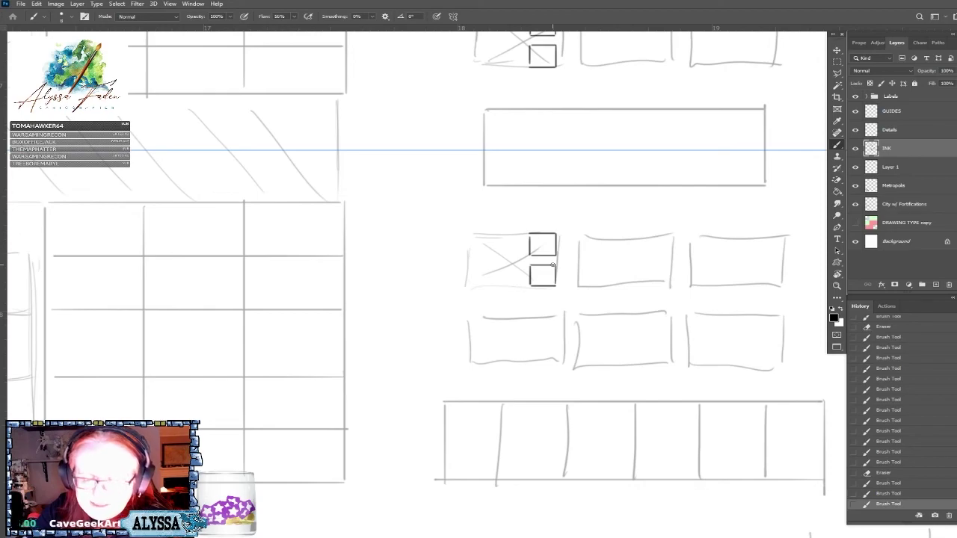
# Ink a third small square in the crossed block, beside the upper-right one and level with it.
pyautogui.scroll(3, 553, 273)
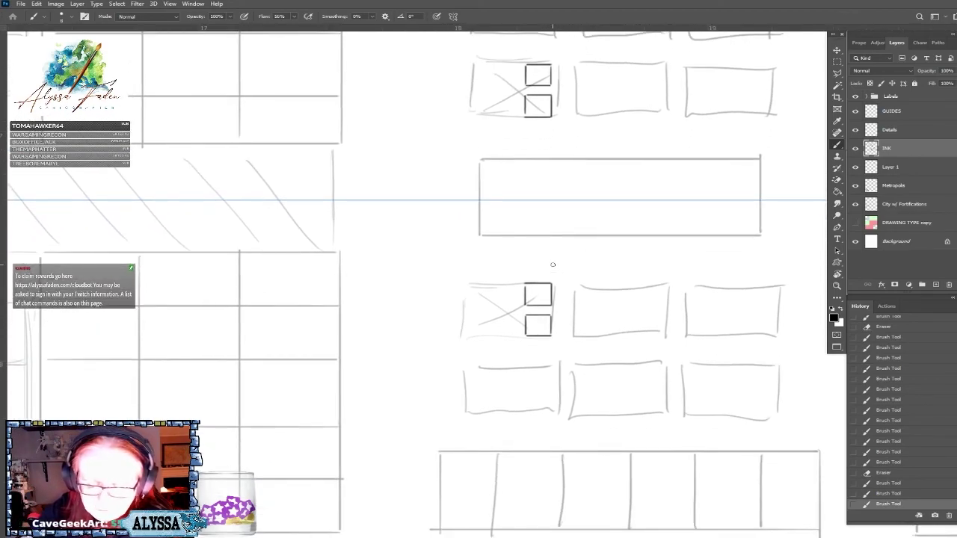
pyautogui.click(515, 293)
pyautogui.keyDown('shift'); pyautogui.click(514, 306); pyautogui.keyUp('shift')
pyautogui.click(514, 284)
pyautogui.keyDown('shift'); pyautogui.click(492, 285); pyautogui.keyUp('shift')
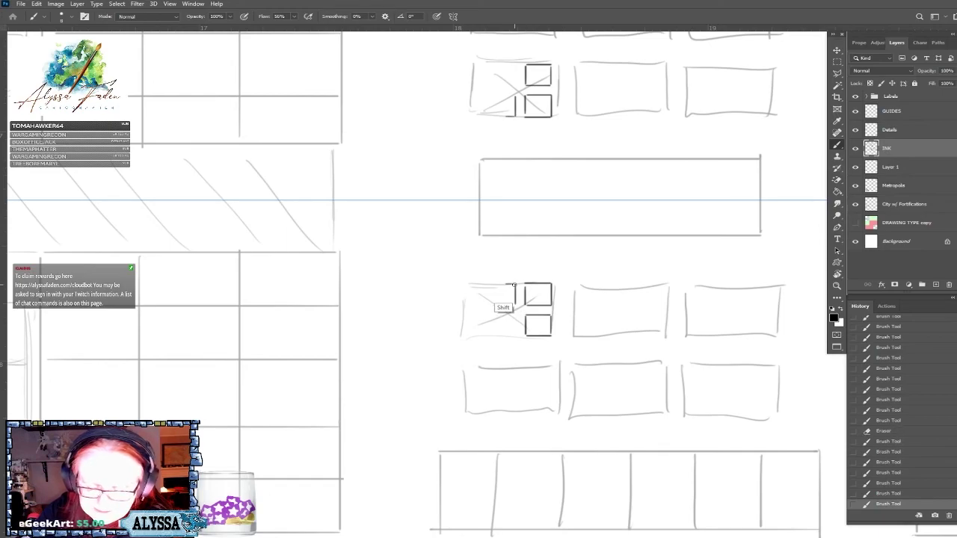
pyautogui.click(513, 305)
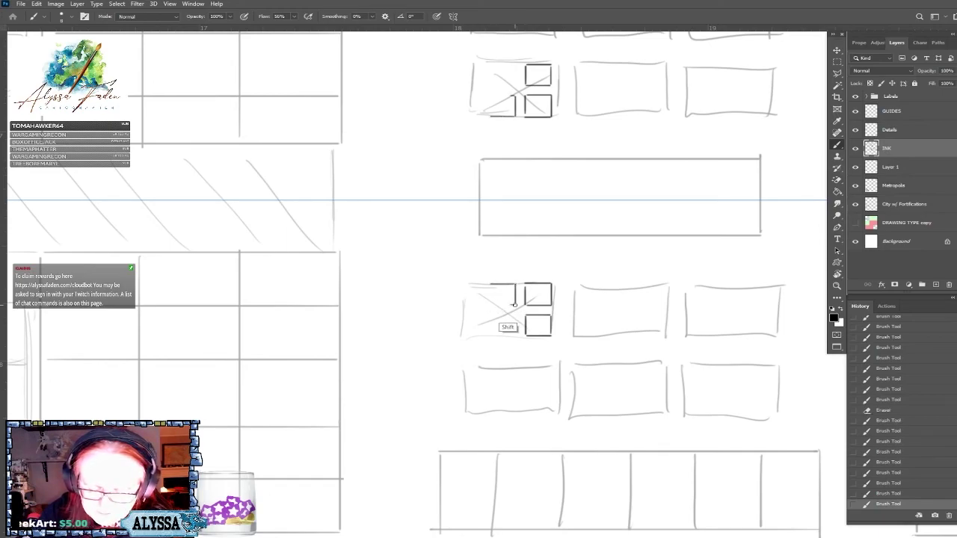
pyautogui.keyDown('shift'); pyautogui.click(490, 305); pyautogui.keyUp('shift')
pyautogui.click(491, 303)
pyautogui.keyDown('shift'); pyautogui.click(490, 285); pyautogui.keyUp('shift')
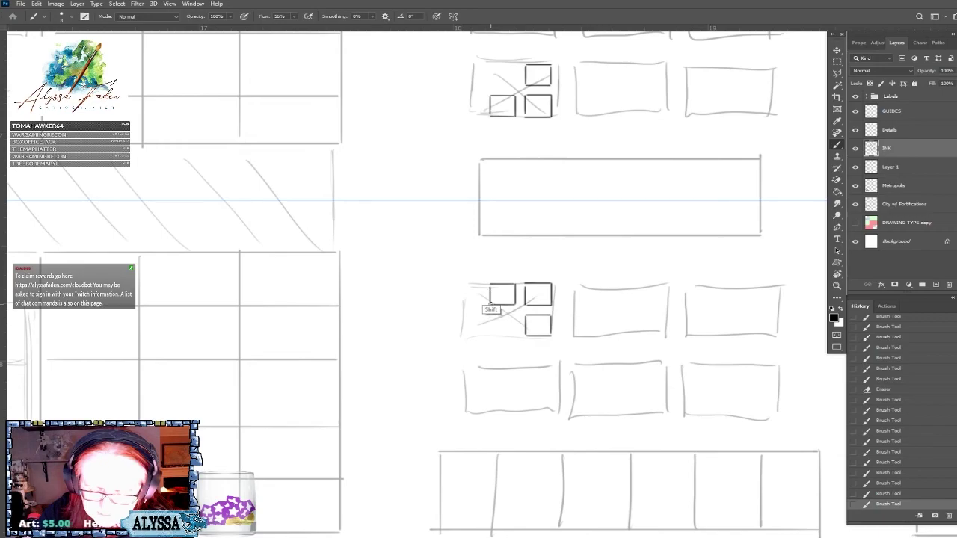
# Ink the fourth small square in the crossed block's lower-left part, completing a two-by-two group.
pyautogui.moveTo(514, 316)
pyautogui.mouseDown()
pyautogui.moveTo(491, 316)
pyautogui.moveTo(506, 335)
pyautogui.mouseUp()
pyautogui.keyDown('shift'); pyautogui.click(491, 336); pyautogui.keyUp('shift')
pyautogui.keyDown('shift'); pyautogui.click(514, 336); pyautogui.keyUp('shift')
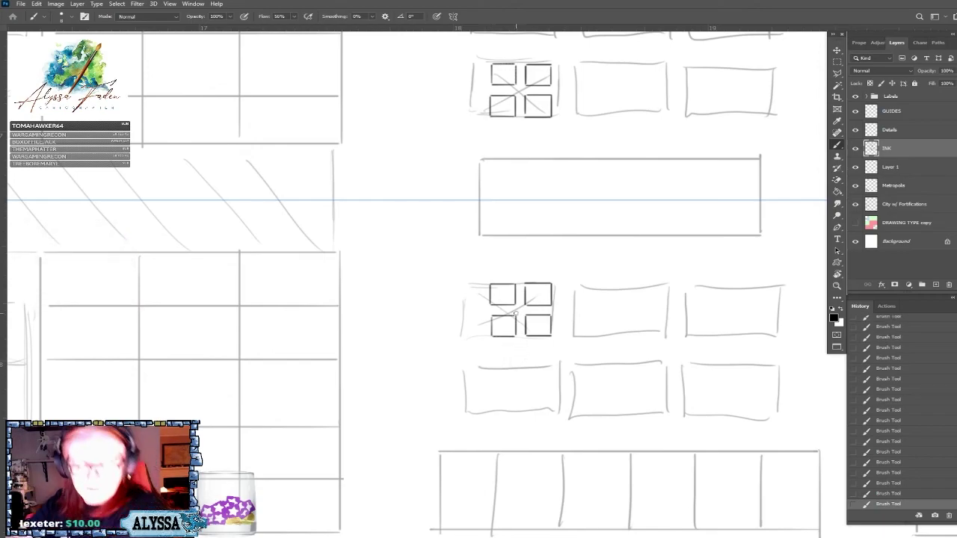
# Ink a small dot at the centre of each of the four squares.
pyautogui.scroll(-4, 515, 313)
pyautogui.scroll(5, 516, 313)
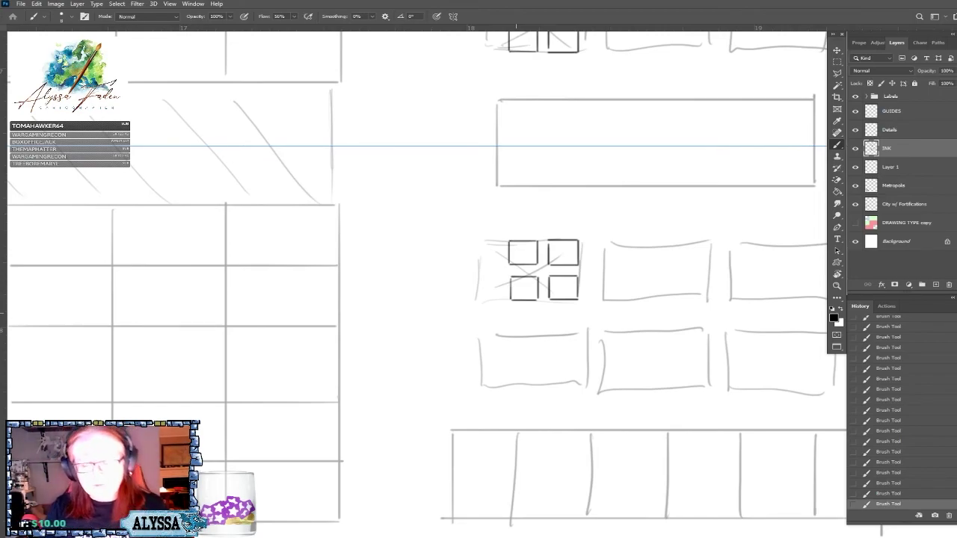
pyautogui.scroll(-2, 516, 313)
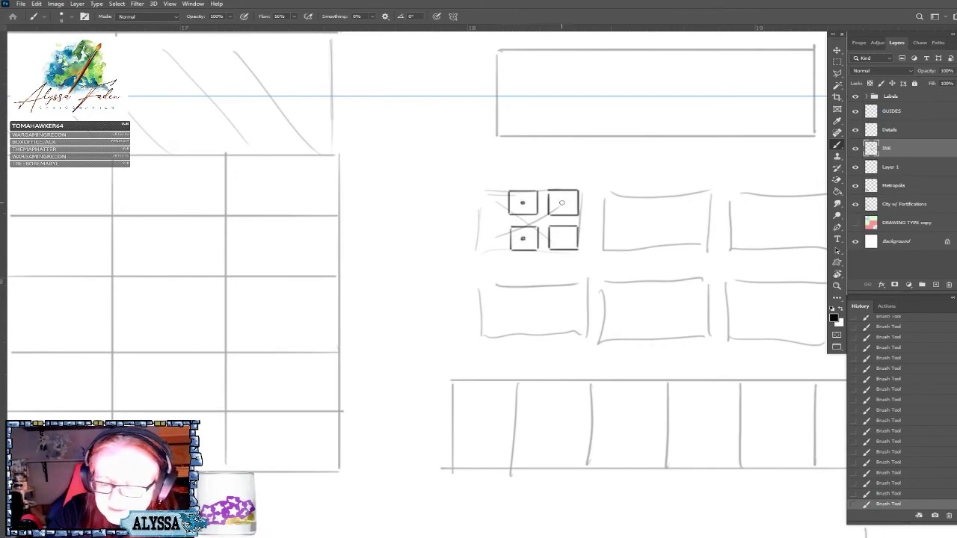
pyautogui.click(564, 238)
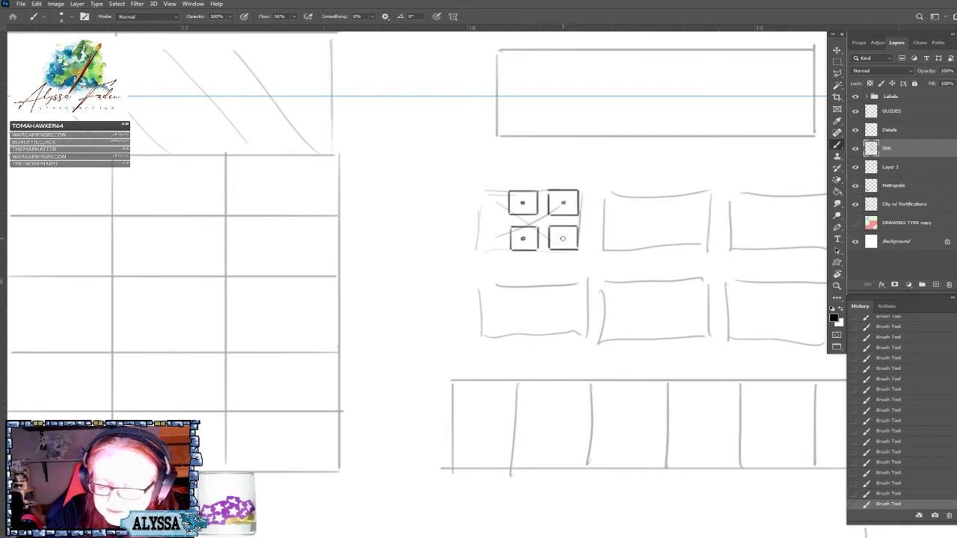
# Ink diagonal lines from the corners to the central dot of all four squares and add small tabs on their outer edges.
pyautogui.moveTo(512, 194); pyautogui.dragTo(562, 204)
pyautogui.moveTo(574, 213); pyautogui.dragTo(564, 204)
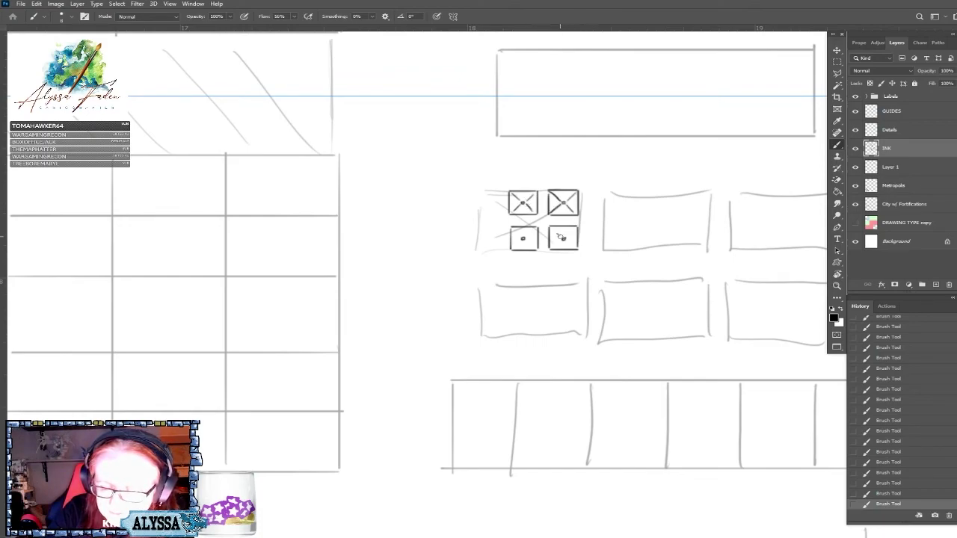
pyautogui.moveTo(554, 247); pyautogui.dragTo(562, 237)
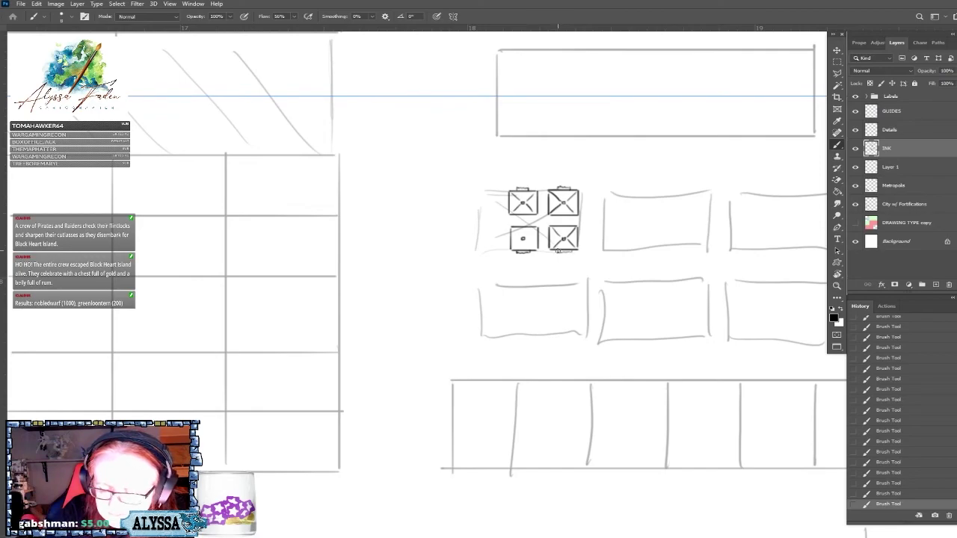
pyautogui.scroll(-1, 577, 252)
pyautogui.scroll(2, 578, 252)
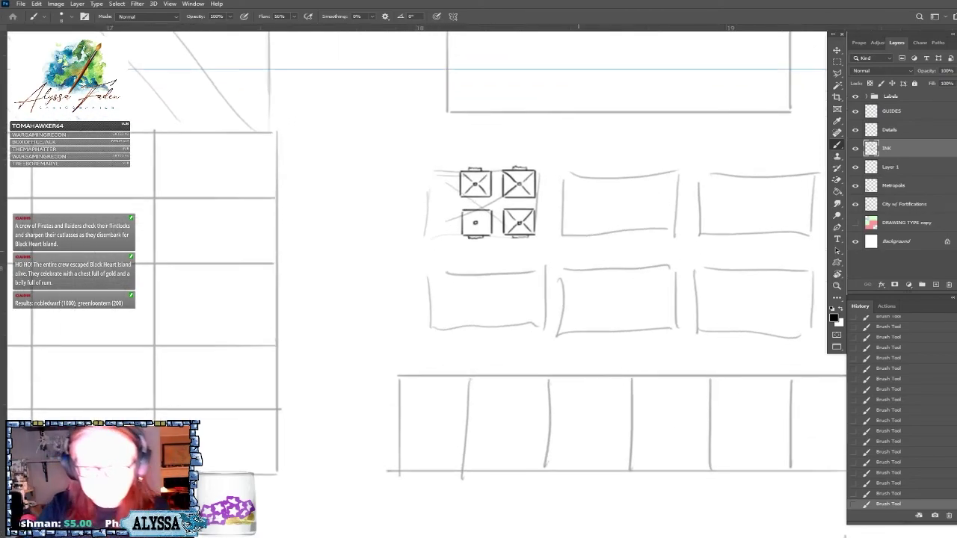
pyautogui.moveTo(473, 222)
pyautogui.mouseDown()
pyautogui.moveTo(462, 209)
pyautogui.moveTo(476, 224)
pyautogui.mouseUp()
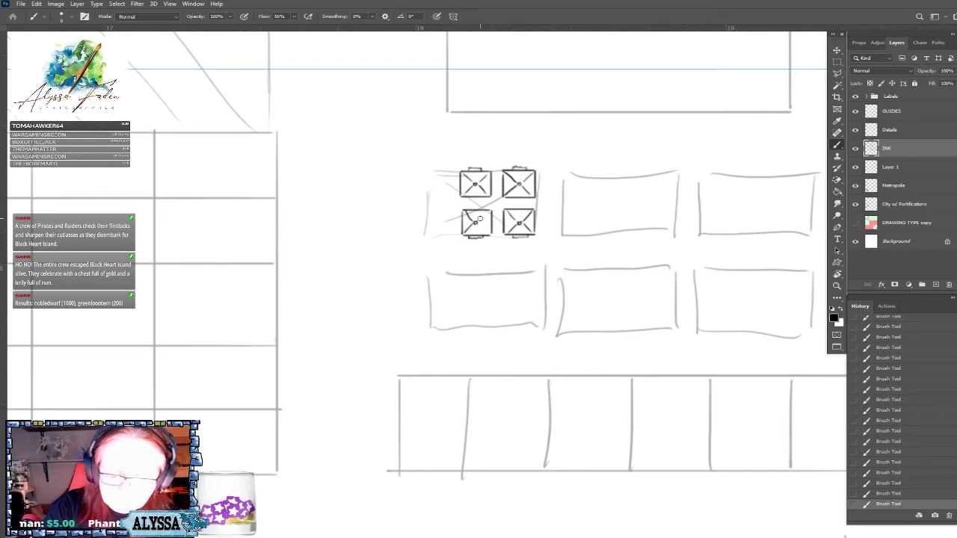
# Examine the inked group of squares and its mirrored copy against the rest of the fort plan layout.
pyautogui.scroll(-5, 503, 217)
pyautogui.scroll(3, 503, 218)
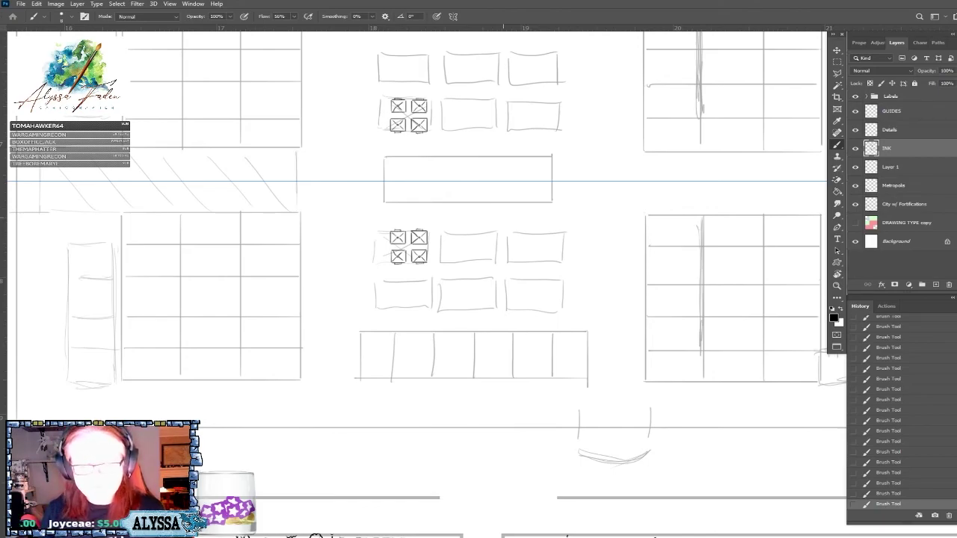
pyautogui.scroll(-4, 419, 225)
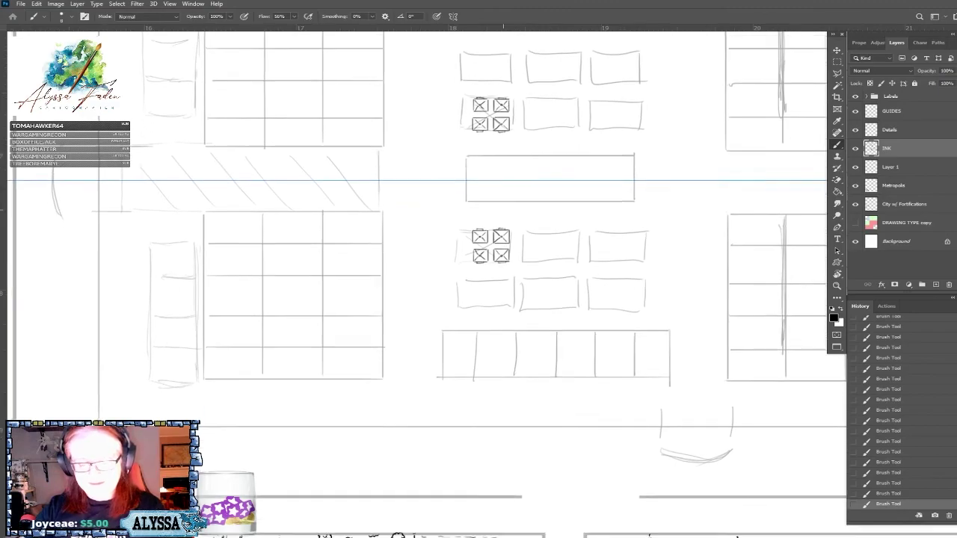
pyautogui.scroll(1, 419, 224)
pyautogui.scroll(-3, 419, 224)
pyautogui.scroll(1, 419, 224)
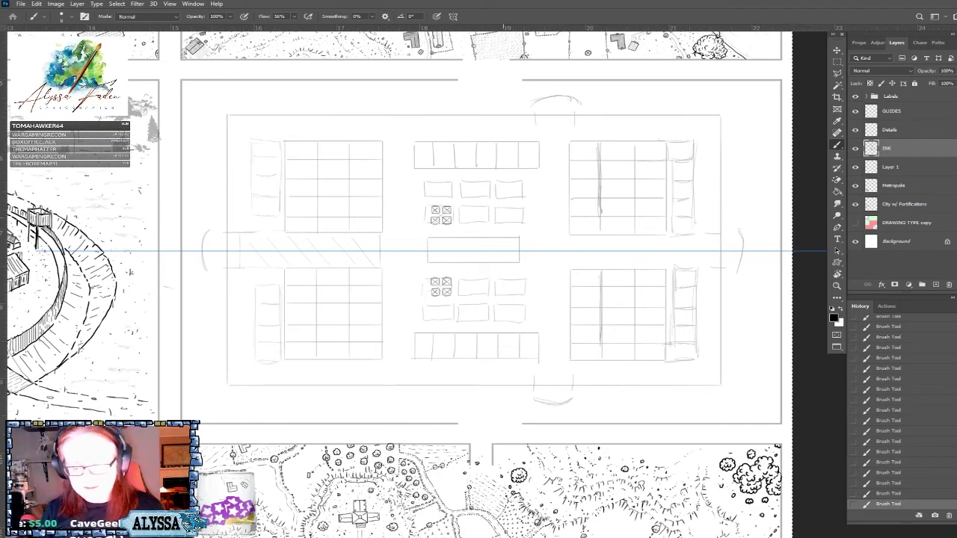
pyautogui.scroll(2, 457, 422)
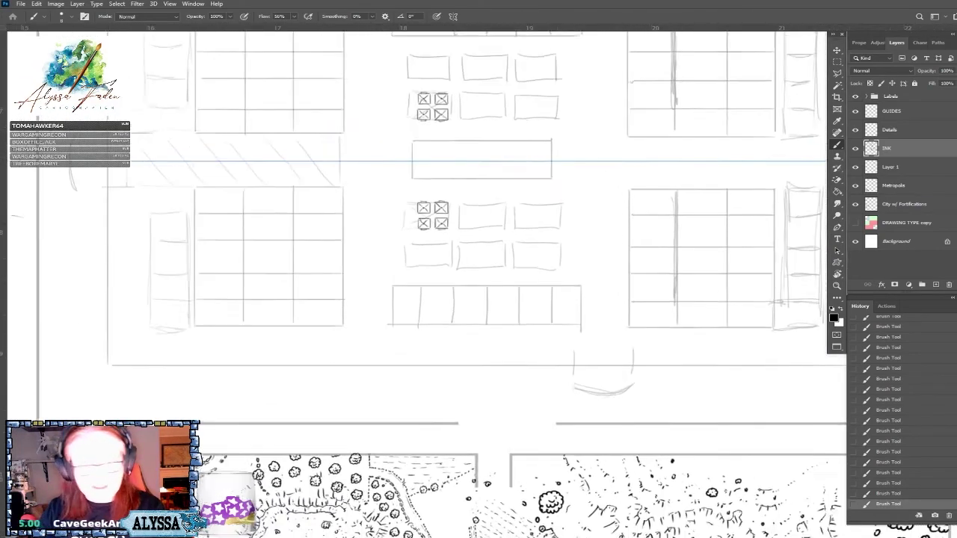
pyautogui.scroll(-1, 449, 224)
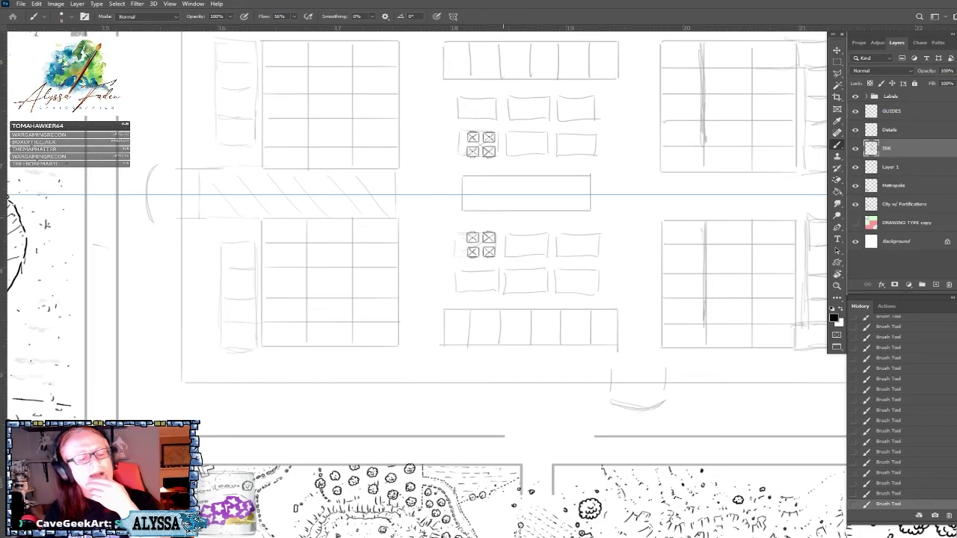
# Ink the outer wall's rounded lower-left corner and its left side as two parallel broken lines, closed at the side entrance.
pyautogui.scroll(2, 448, 225)
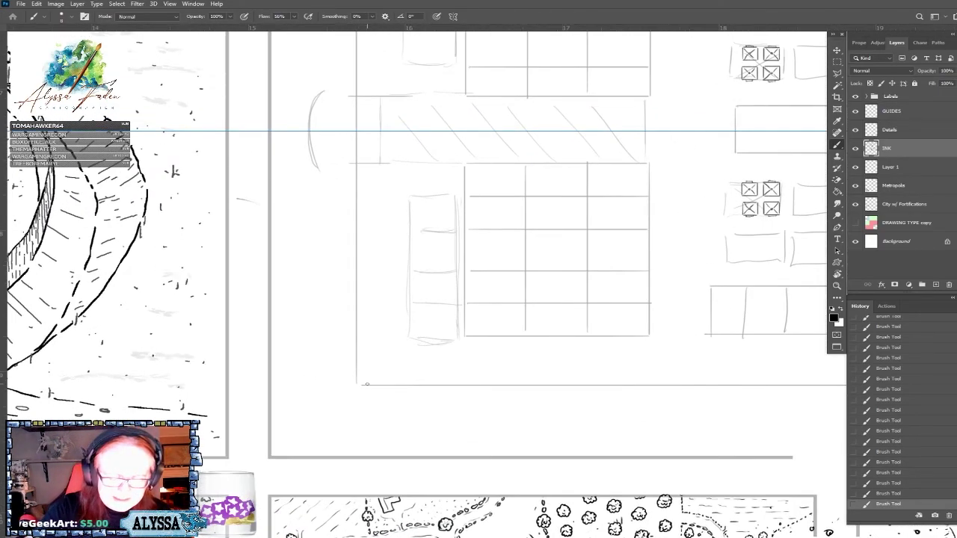
pyautogui.scroll(1, 367, 385)
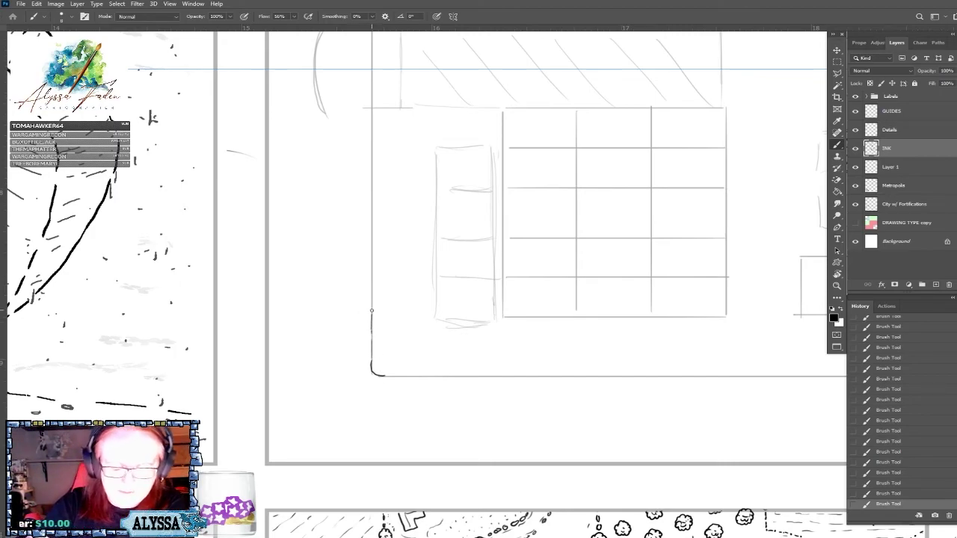
pyautogui.moveTo(372, 279); pyautogui.dragTo(372, 265)
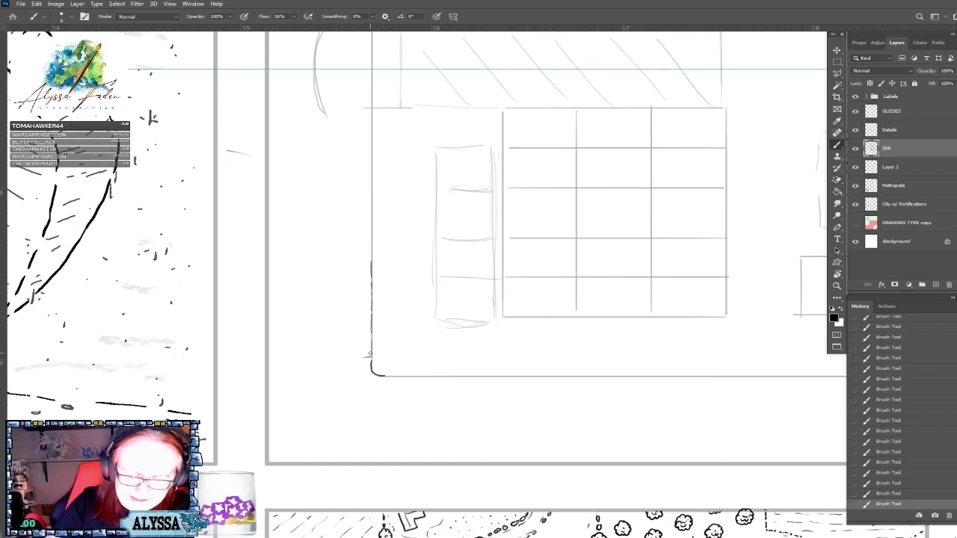
pyautogui.moveTo(372, 258); pyautogui.dragTo(371, 210)
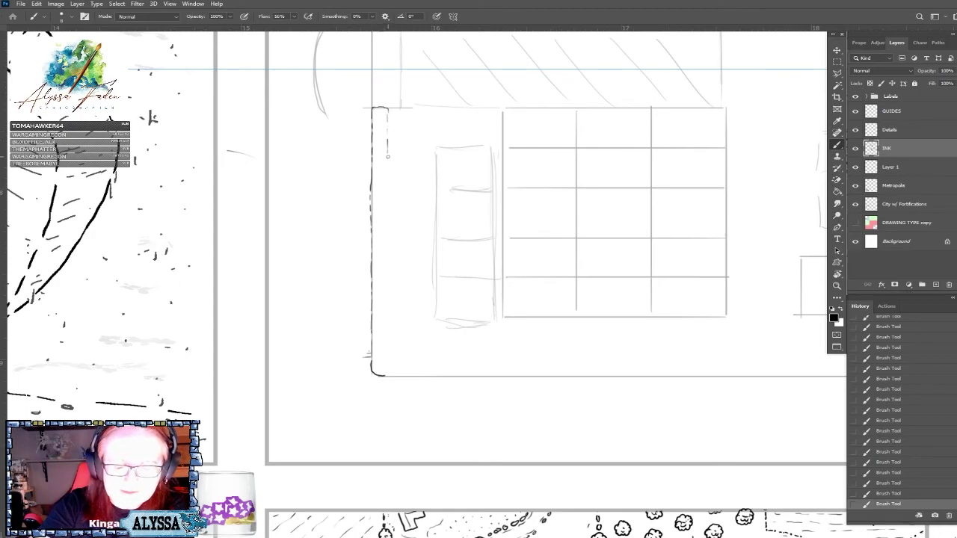
pyautogui.moveTo(386, 202); pyautogui.dragTo(387, 310)
pyautogui.moveTo(387, 346); pyautogui.dragTo(386, 355)
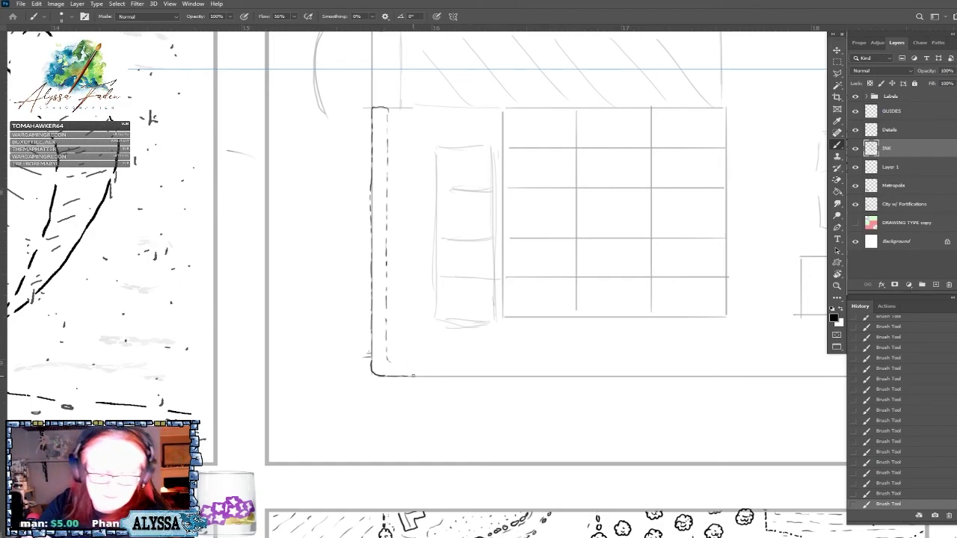
# Ink a straight outer line for the lower wall from the rounded corner, erase small gaps in it and retrace parts of it.
pyautogui.keyDown('shift'); pyautogui.click(462, 376); pyautogui.keyUp('shift')
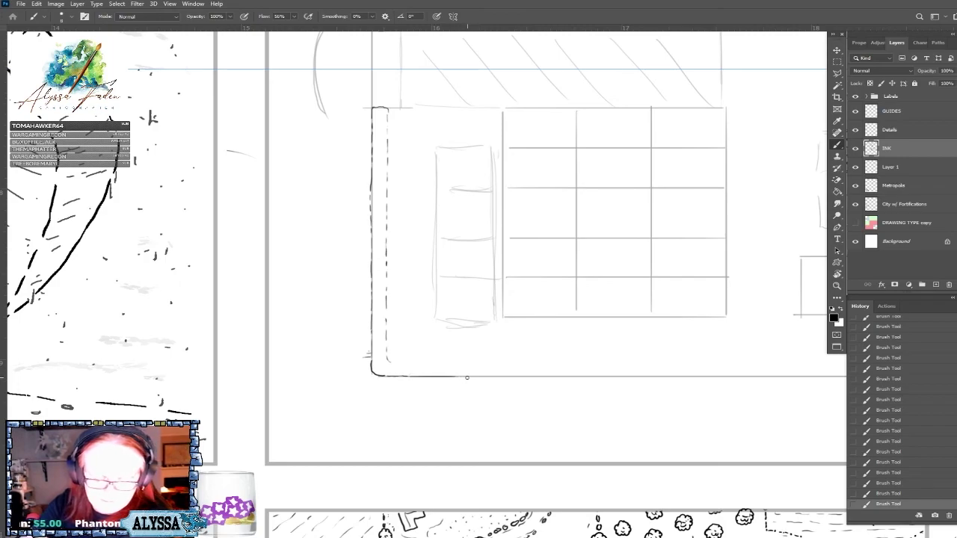
pyautogui.moveTo(462, 376); pyautogui.dragTo(731, 376)
pyautogui.moveTo(411, 375); pyautogui.dragTo(418, 382)
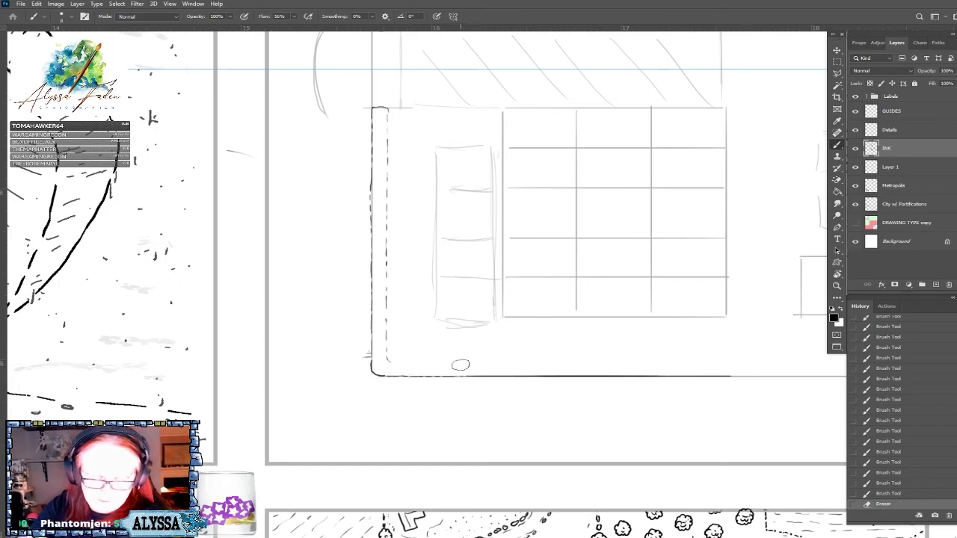
pyautogui.moveTo(627, 376)
pyautogui.mouseDown()
pyautogui.moveTo(571, 376)
pyautogui.moveTo(659, 376)
pyautogui.mouseUp()
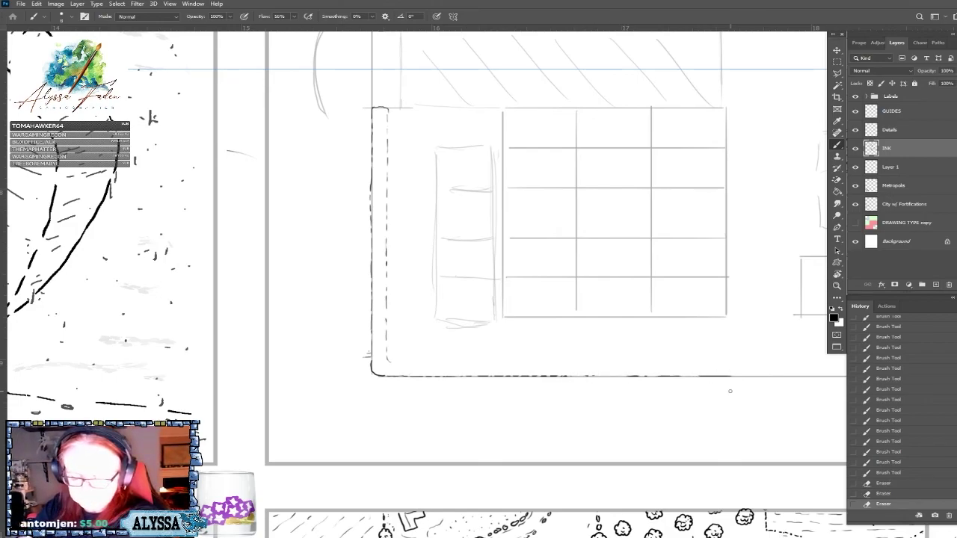
pyautogui.moveTo(557, 376); pyautogui.dragTo(615, 376)
pyautogui.moveTo(614, 376); pyautogui.dragTo(731, 376)
# Ink the lower wall's inner parallel line to the gate, round off the wall's end there and complete its outer line.
pyautogui.moveTo(811, 407); pyautogui.dragTo(698, 374)
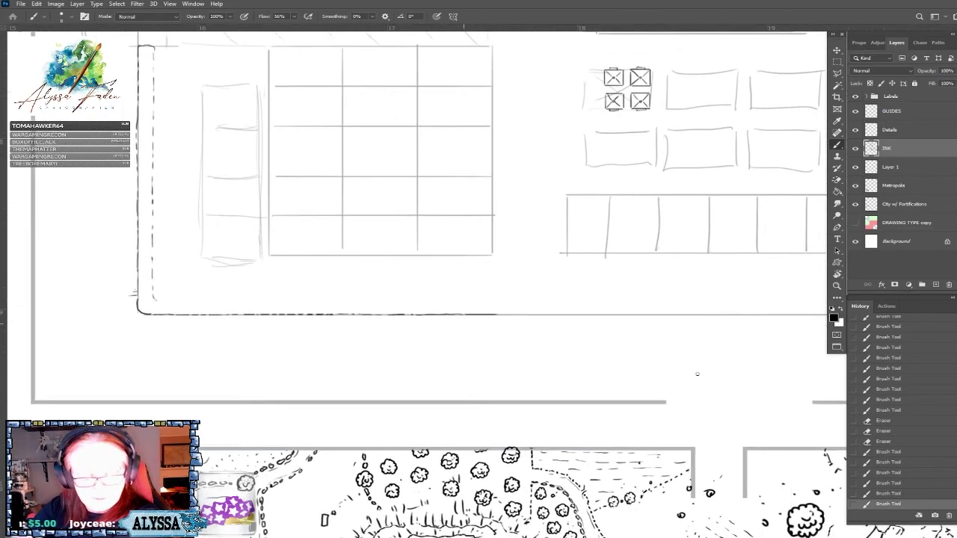
pyautogui.moveTo(99, 296)
pyautogui.mouseDown()
pyautogui.moveTo(257, 289)
pyautogui.moveTo(484, 305)
pyautogui.moveTo(718, 304)
pyautogui.mouseUp()
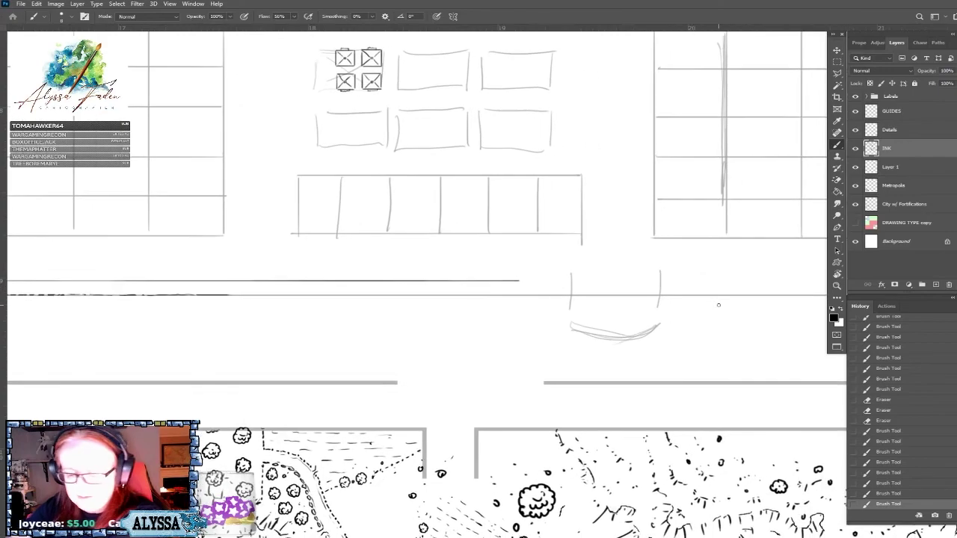
pyautogui.moveTo(525, 281); pyautogui.dragTo(564, 281)
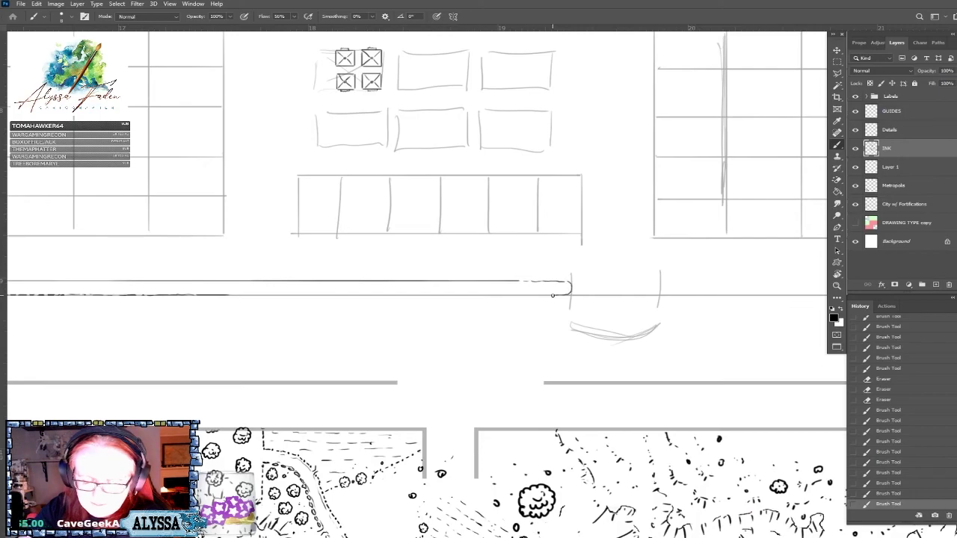
pyautogui.hscroll(-5, 562, 278)
pyautogui.scroll(1, 562, 278)
pyautogui.moveTo(747, 333); pyautogui.dragTo(373, 331)
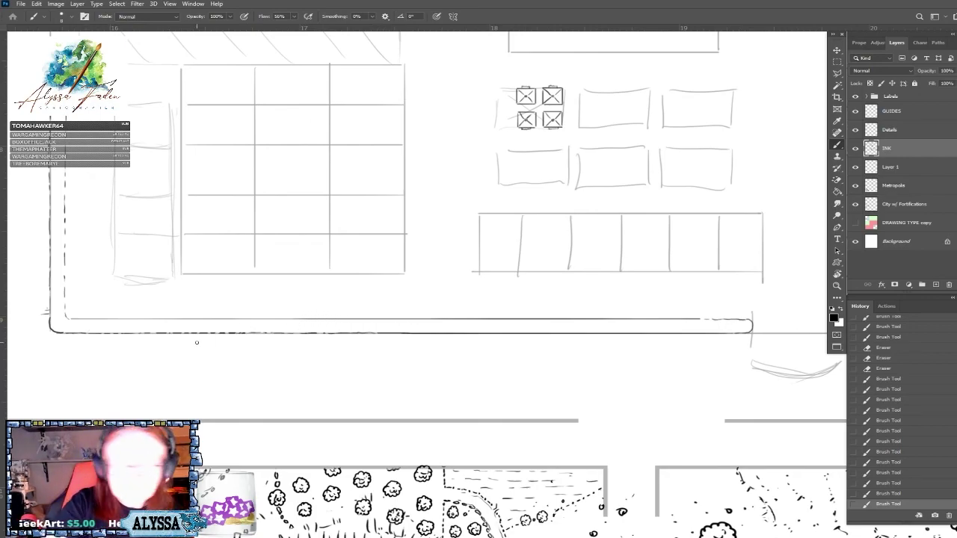
# Erase small irregular gaps along both lines of the lower wall to give them a broken hand-inked look.
pyautogui.hscroll(-5, 196, 340)
pyautogui.press('e')
pyautogui.moveTo(235, 325)
pyautogui.mouseDown()
pyautogui.moveTo(474, 329)
pyautogui.moveTo(506, 320)
pyautogui.moveTo(589, 336)
pyautogui.moveTo(545, 337)
pyautogui.moveTo(733, 335)
pyautogui.mouseUp()
pyautogui.moveTo(604, 324)
pyautogui.mouseDown()
pyautogui.moveTo(573, 323)
pyautogui.moveTo(797, 326)
pyautogui.moveTo(601, 337)
pyautogui.mouseUp()
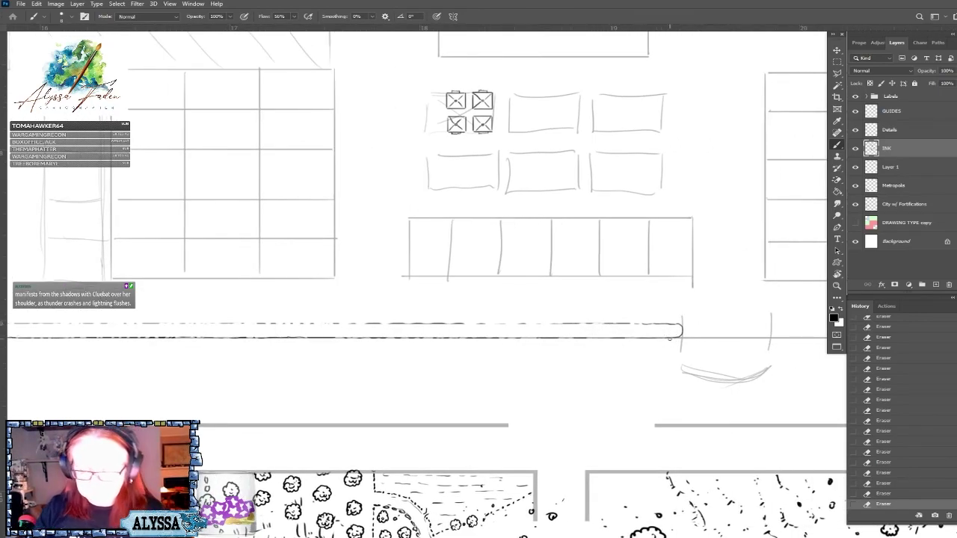
# Ink short hatch ticks around the lower wall's rounded end at the gate and along the adjoining stretch of its outer edge.
pyautogui.scroll(-4, 670, 334)
pyautogui.scroll(2, 670, 335)
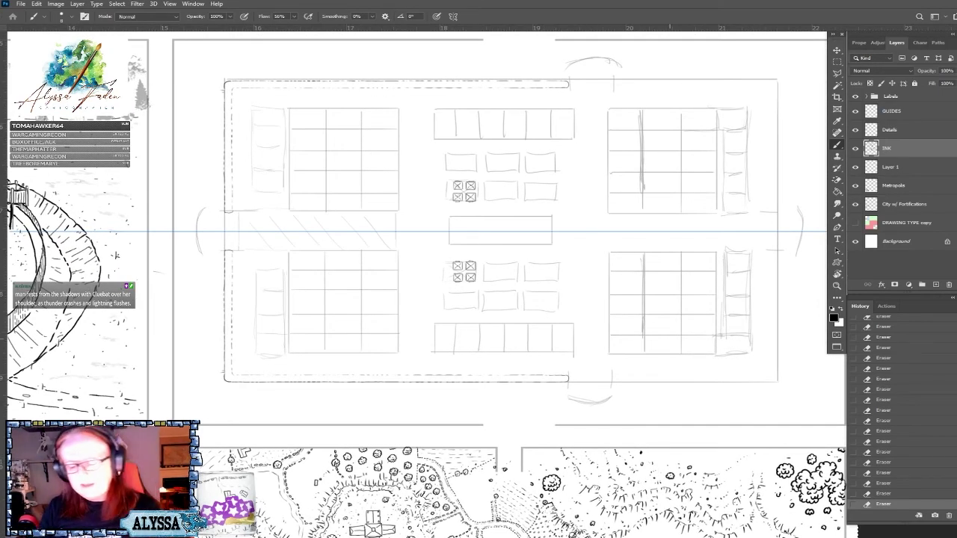
pyautogui.scroll(2, 589, 404)
pyautogui.scroll(-1, 14, 264)
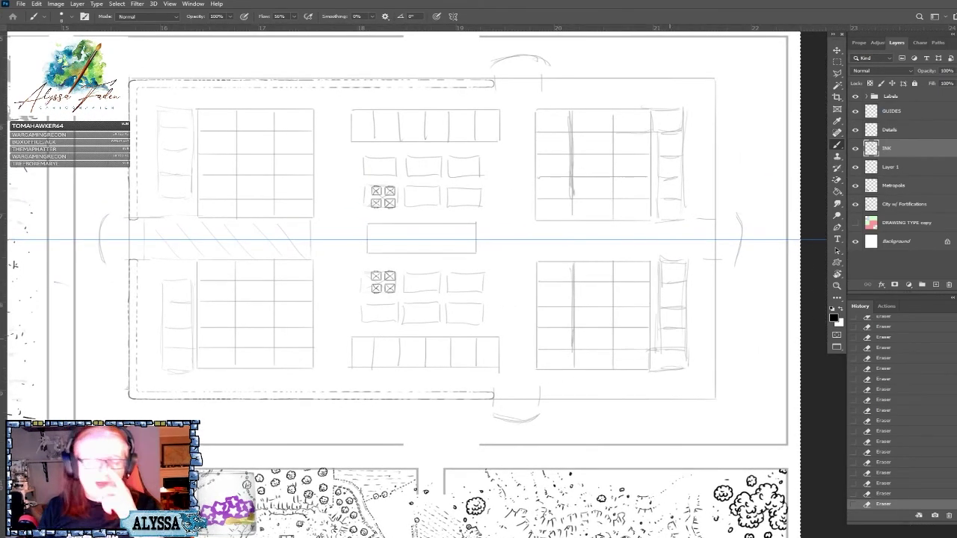
pyautogui.scroll(3, 444, 259)
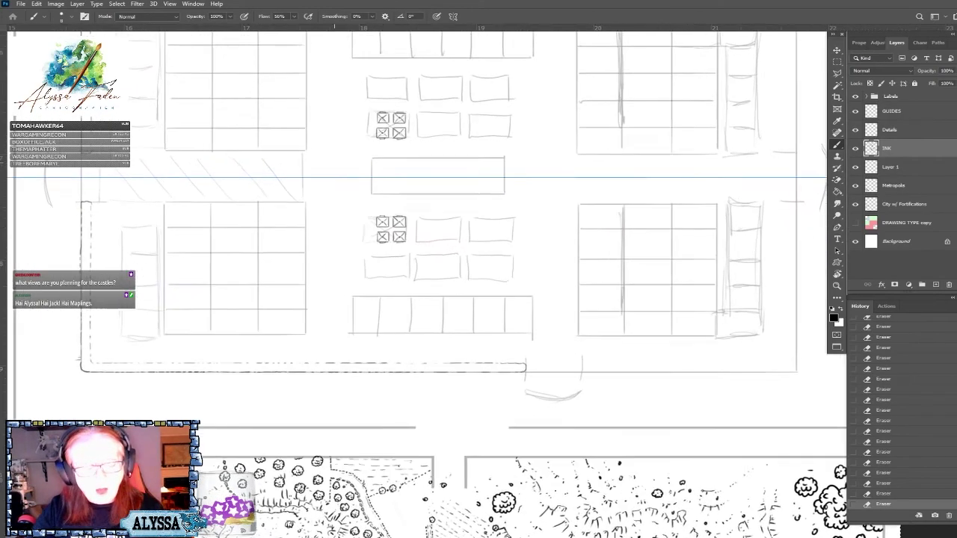
pyautogui.scroll(1, 553, 350)
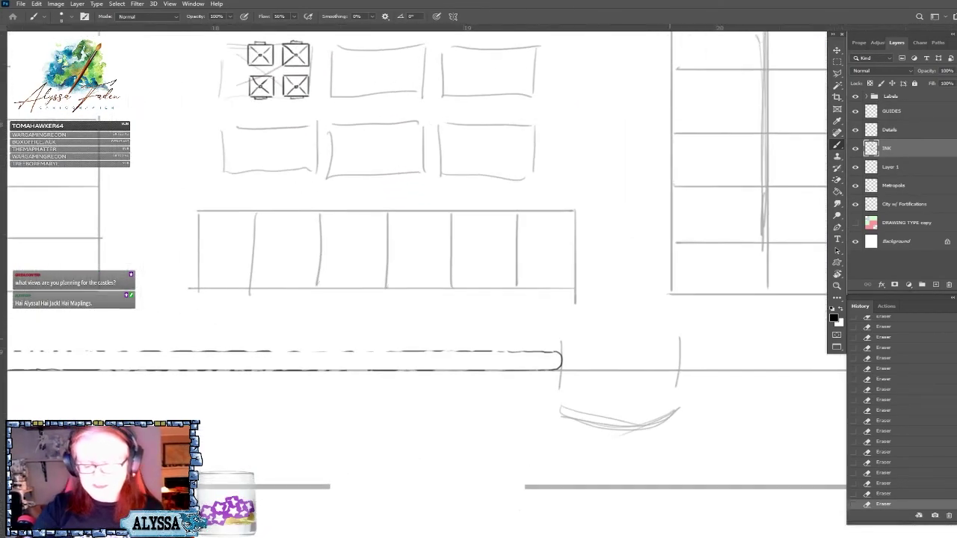
pyautogui.moveTo(554, 342)
pyautogui.mouseDown()
pyautogui.moveTo(580, 362)
pyautogui.moveTo(554, 372)
pyautogui.moveTo(558, 387)
pyautogui.moveTo(550, 372)
pyautogui.moveTo(505, 381)
pyautogui.moveTo(486, 371)
pyautogui.moveTo(474, 382)
pyautogui.moveTo(469, 372)
pyautogui.moveTo(464, 384)
pyautogui.moveTo(460, 373)
pyautogui.moveTo(427, 384)
pyautogui.mouseUp()
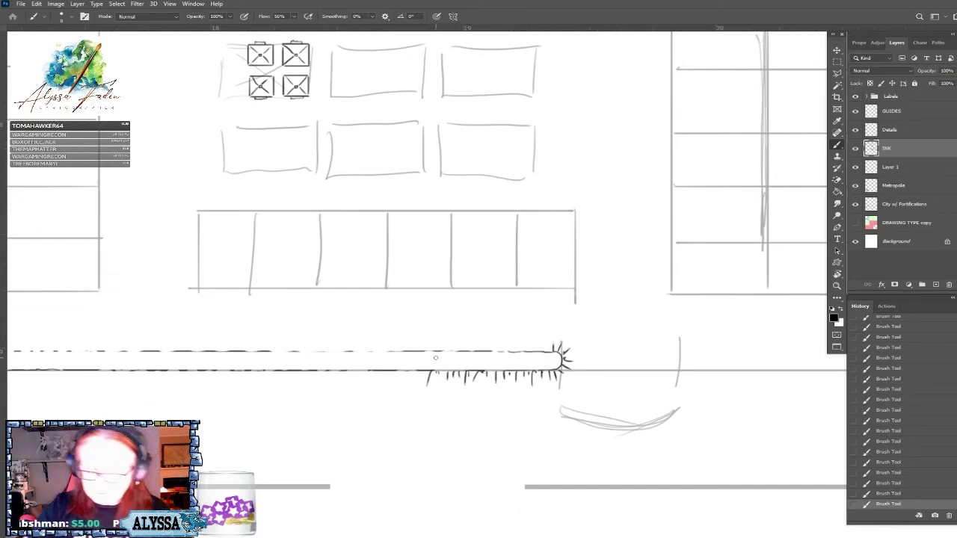
# Draw a thin light-grey guide line on Layer 1 just outside and parallel to the lower wall, extending past its corner.
pyautogui.click(892, 169)
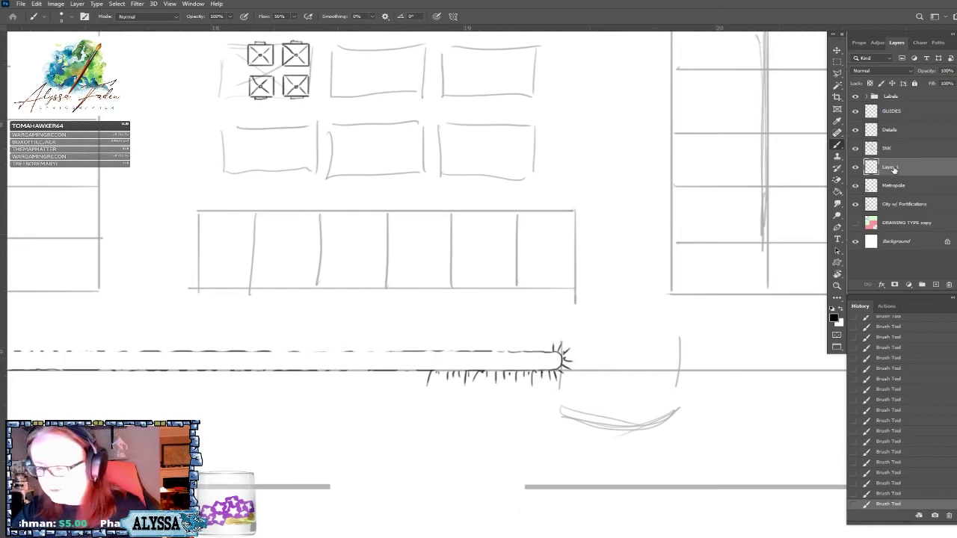
pyautogui.click(840, 309)
pyautogui.click(833, 317)
pyautogui.click(513, 319)
pyautogui.click(742, 289)
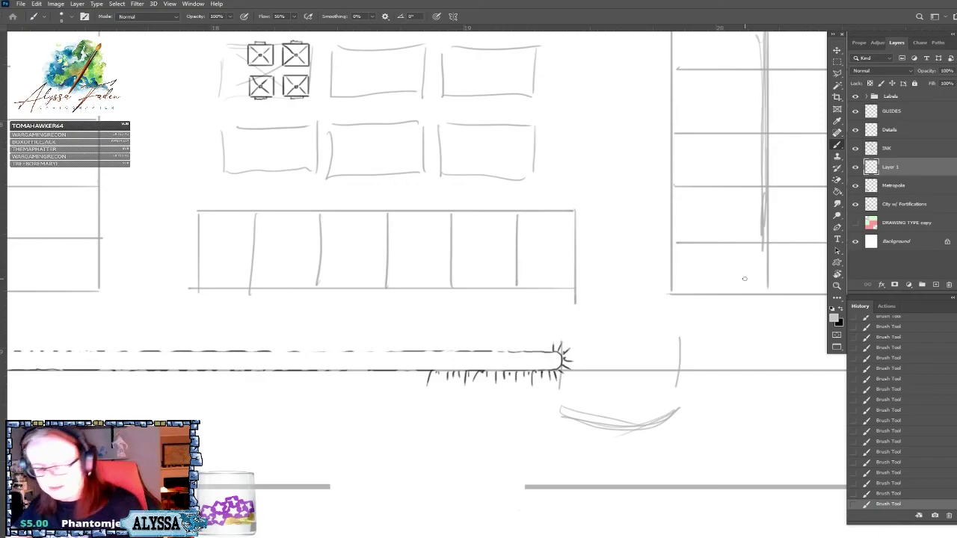
pyautogui.scroll(-5, 745, 279)
pyautogui.scroll(3, 745, 279)
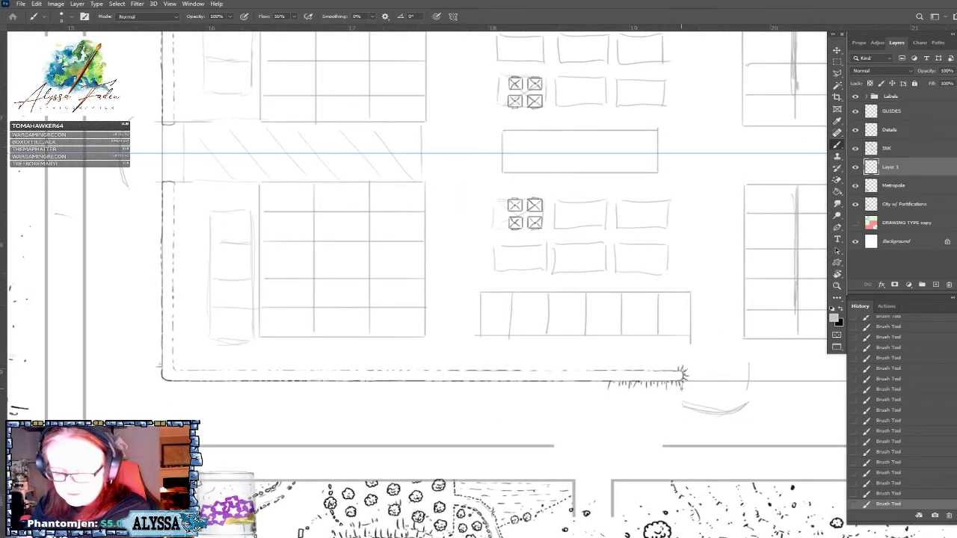
pyautogui.moveTo(687, 390)
pyautogui.mouseDown()
pyautogui.moveTo(218, 447)
pyautogui.moveTo(162, 389)
pyautogui.moveTo(131, 408)
pyautogui.mouseUp()
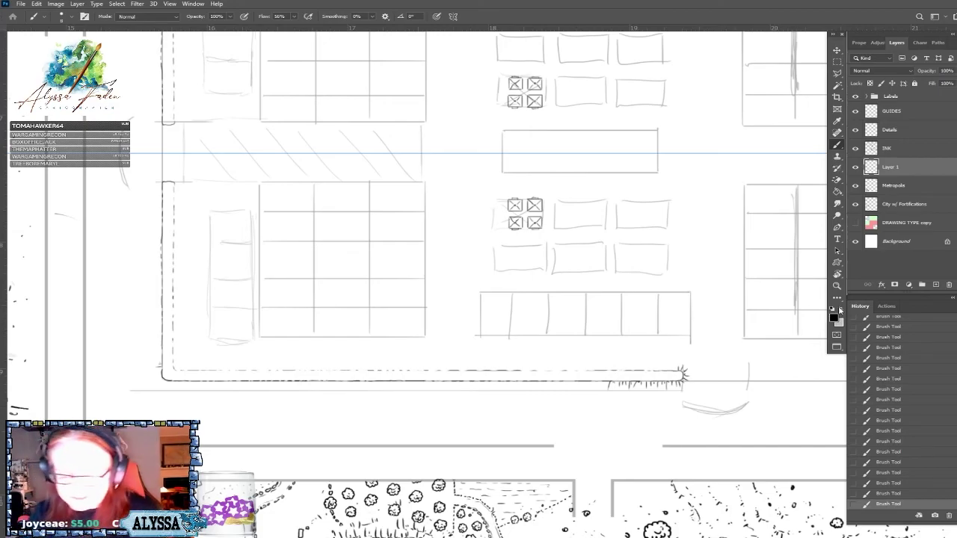
# Examine the finished motte-and-bailey illustration's ditch and bank hatching in comparison with the fort plan.
pyautogui.scroll(-5, 448, 261)
pyautogui.scroll(3, 231, 320)
pyautogui.scroll(2, 231, 320)
pyautogui.moveTo(362, 280); pyautogui.dragTo(403, 462)
pyautogui.scroll(3, 553, 314)
pyautogui.moveTo(553, 314); pyautogui.dragTo(581, 350)
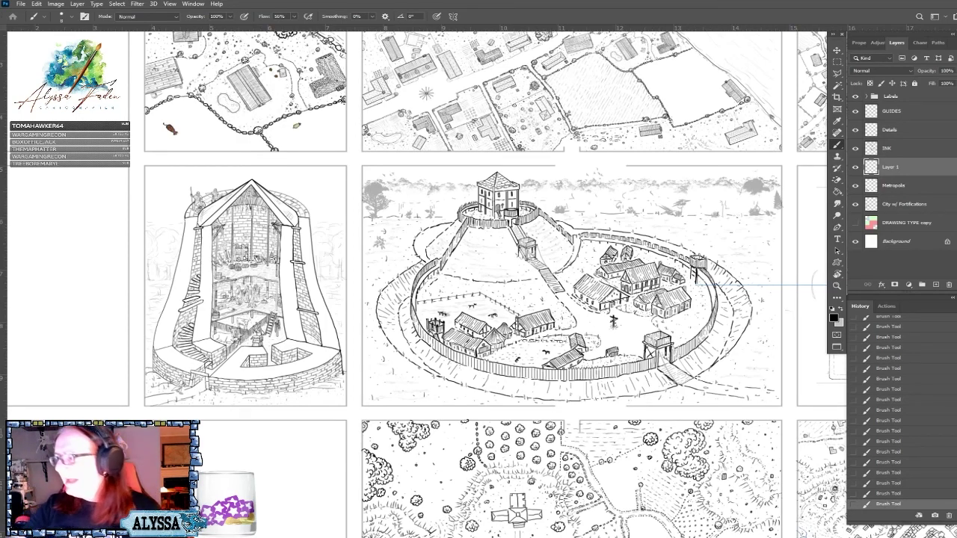
pyautogui.scroll(-1, 478, 284)
pyautogui.hscroll(3, 478, 284)
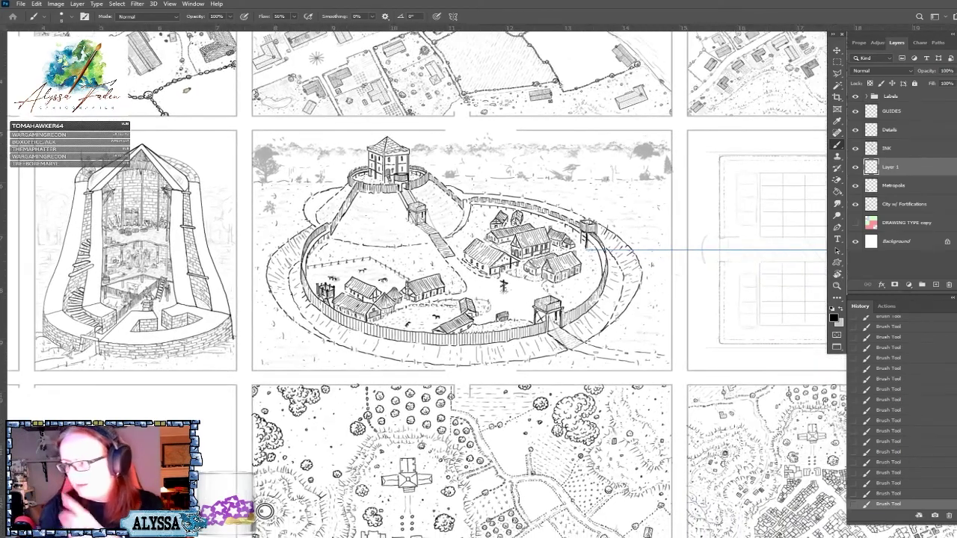
pyautogui.scroll(1, 478, 284)
pyautogui.hscroll(5, 478, 284)
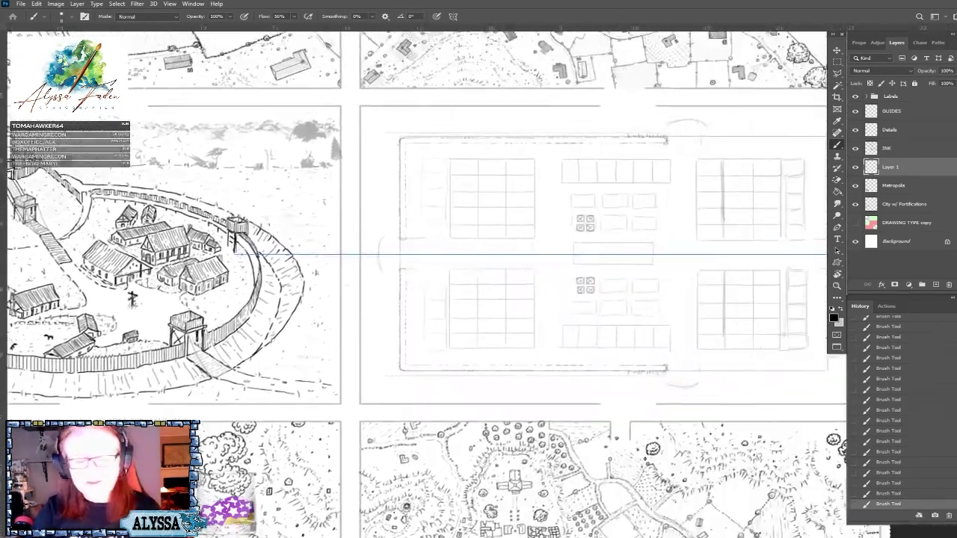
pyautogui.scroll(2, 479, 284)
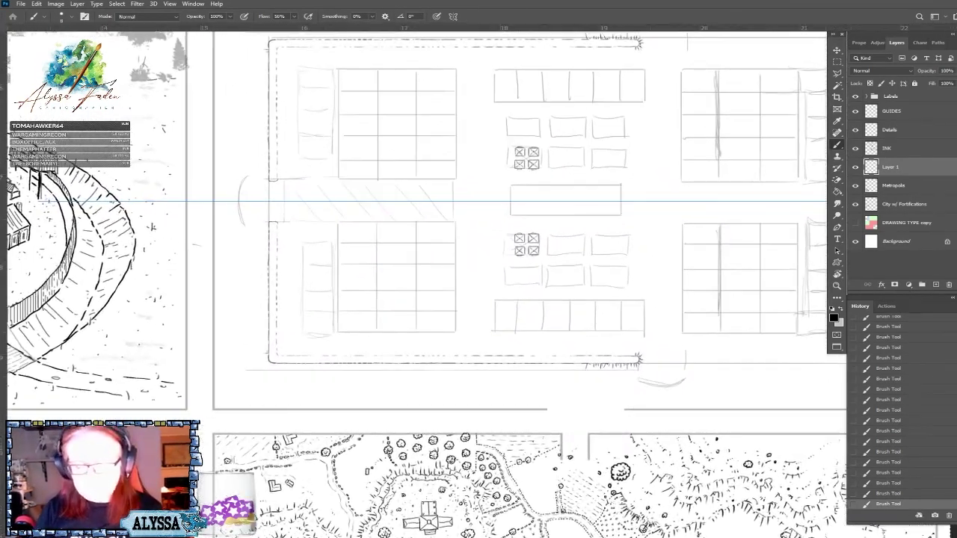
# Ink short black hatch ticks around the wall's lower-left corner and along the start of its lower edge on Layer 1.
pyautogui.scroll(2, 479, 284)
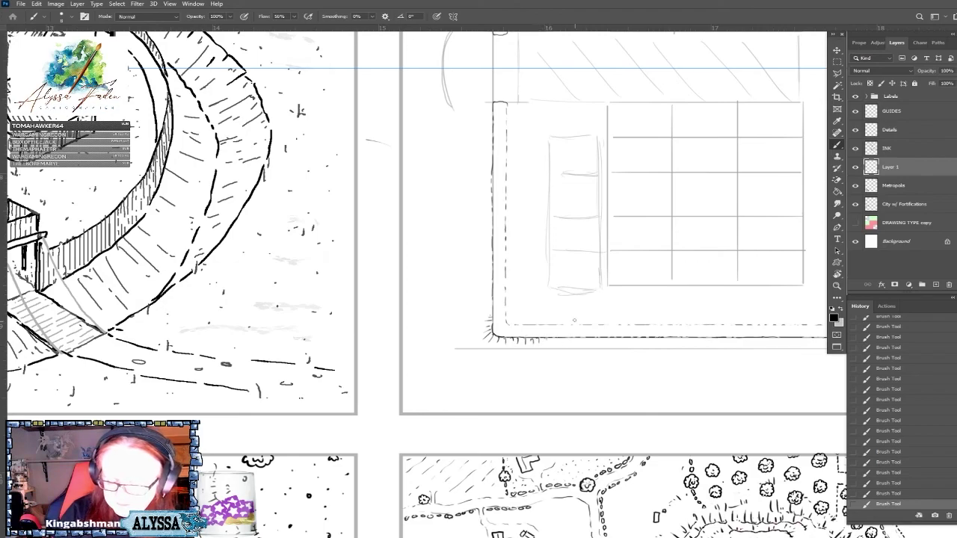
pyautogui.moveTo(551, 340); pyautogui.dragTo(572, 341)
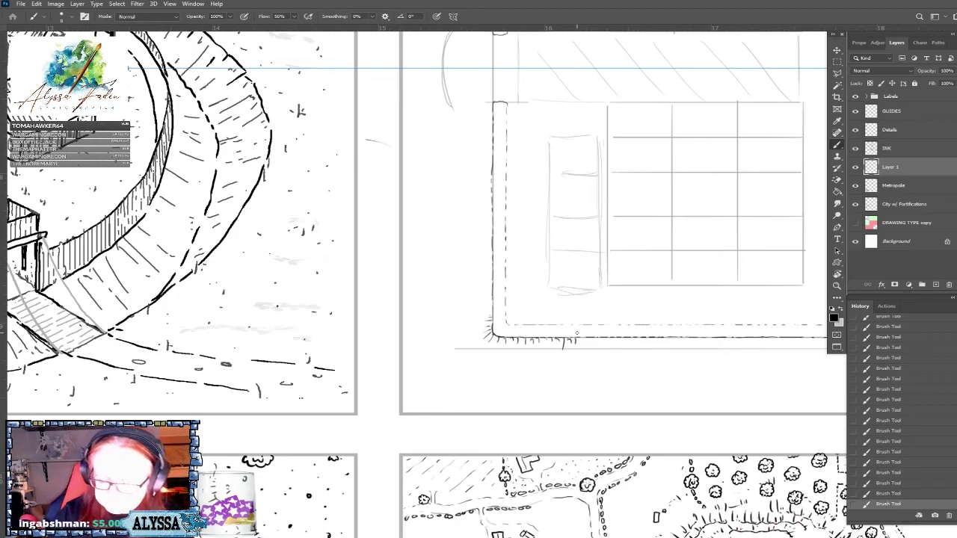
pyautogui.press('e')
pyautogui.click(572, 373)
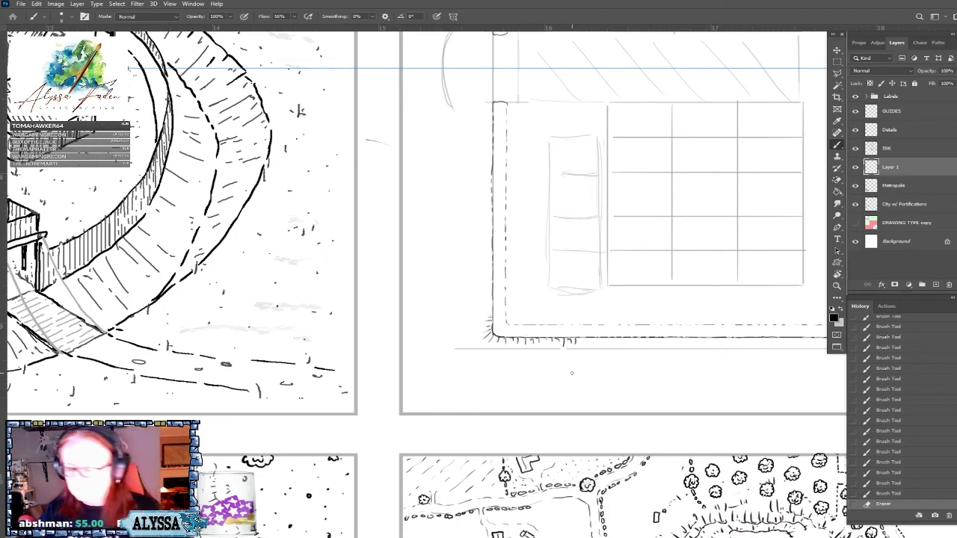
# Step back through the history to remove the hatch ticks inked on Layer 1 along the wall's lower edge.
pyautogui.click(894, 411)
pyautogui.click(899, 389)
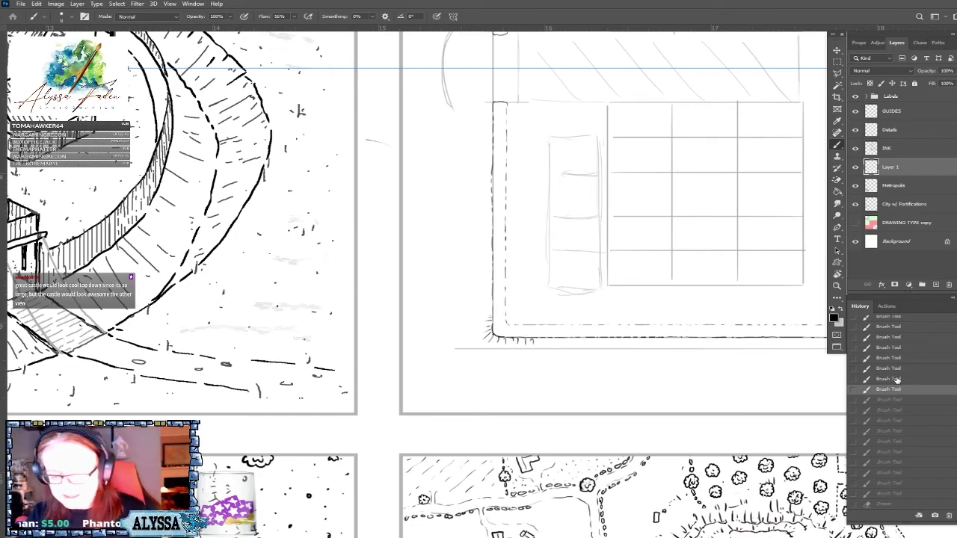
pyautogui.click(897, 379)
pyautogui.click(894, 326)
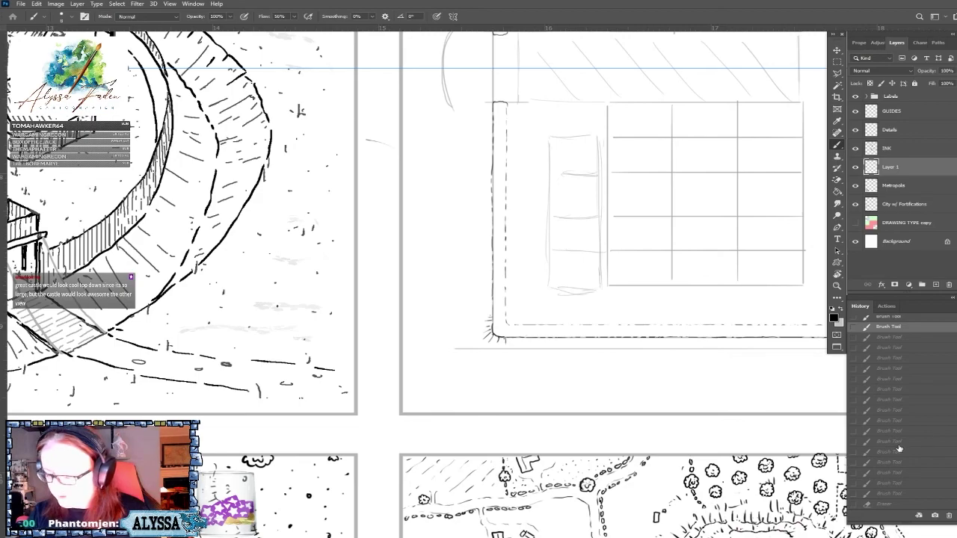
# Step further back through the history to remove the lower-left corner ticks from Layer 1, keeping the light-grey guide line.
pyautogui.hscroll(10, 899, 448)
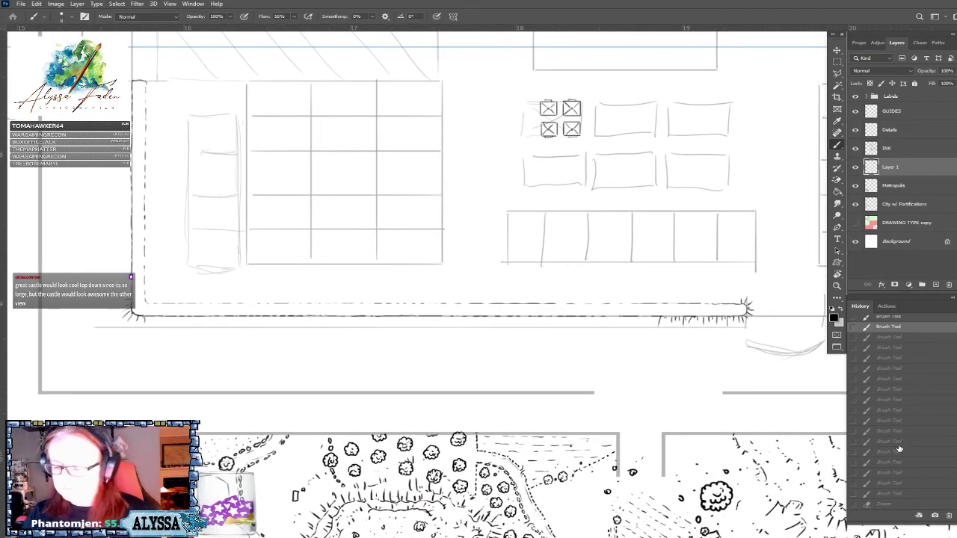
pyautogui.click(891, 337)
pyautogui.click(892, 326)
pyautogui.click(893, 337)
pyautogui.click(897, 327)
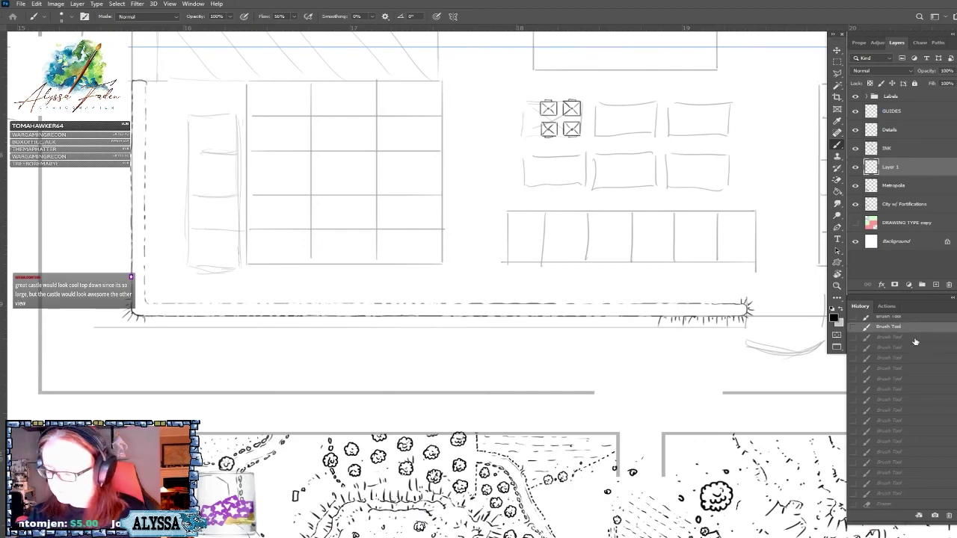
pyautogui.scroll(-1, 897, 374)
pyautogui.click(891, 459)
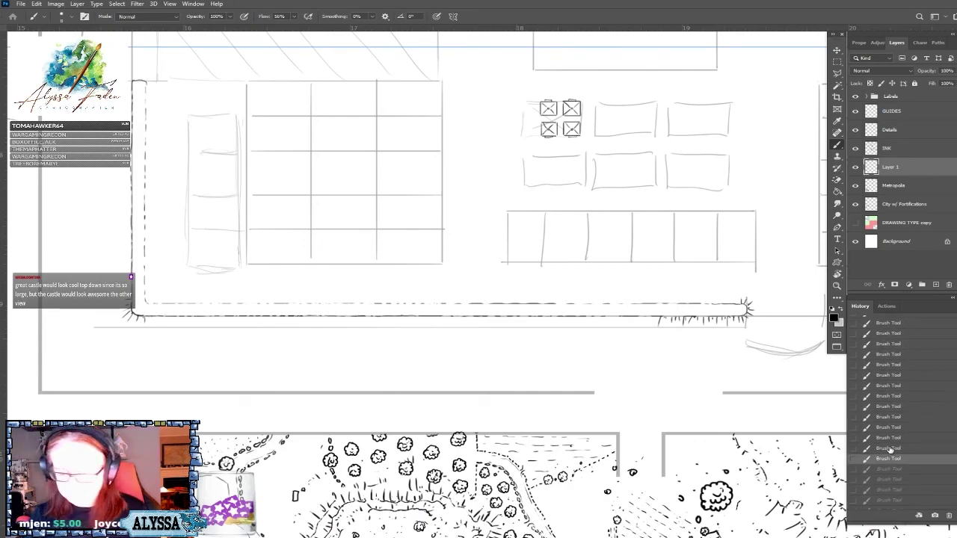
pyautogui.click(890, 448)
pyautogui.click(891, 438)
pyautogui.click(889, 426)
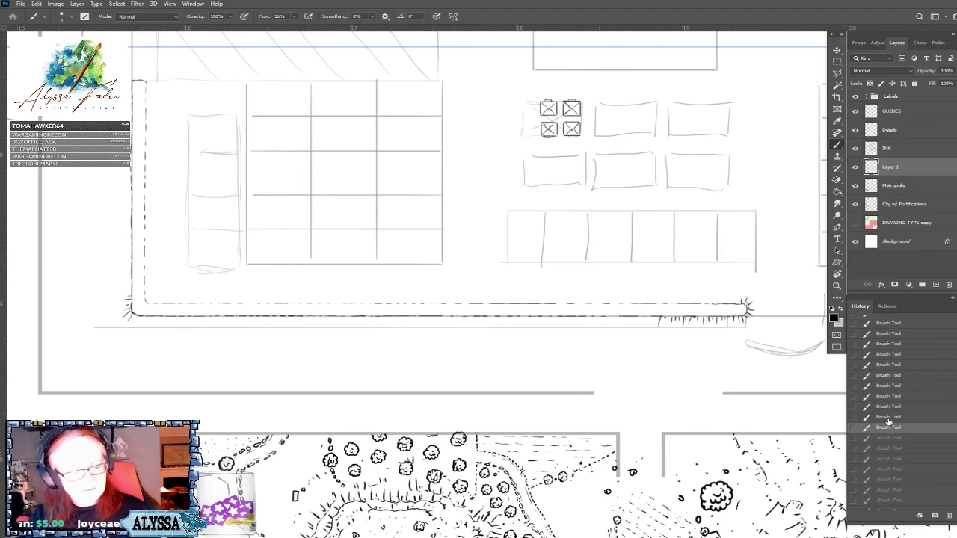
pyautogui.click(889, 416)
pyautogui.click(888, 405)
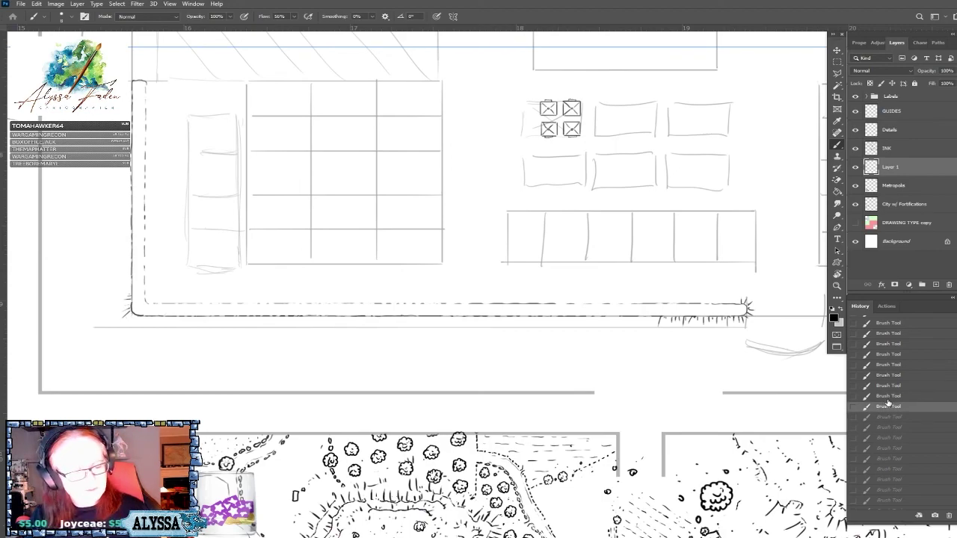
pyautogui.click(888, 395)
pyautogui.click(891, 385)
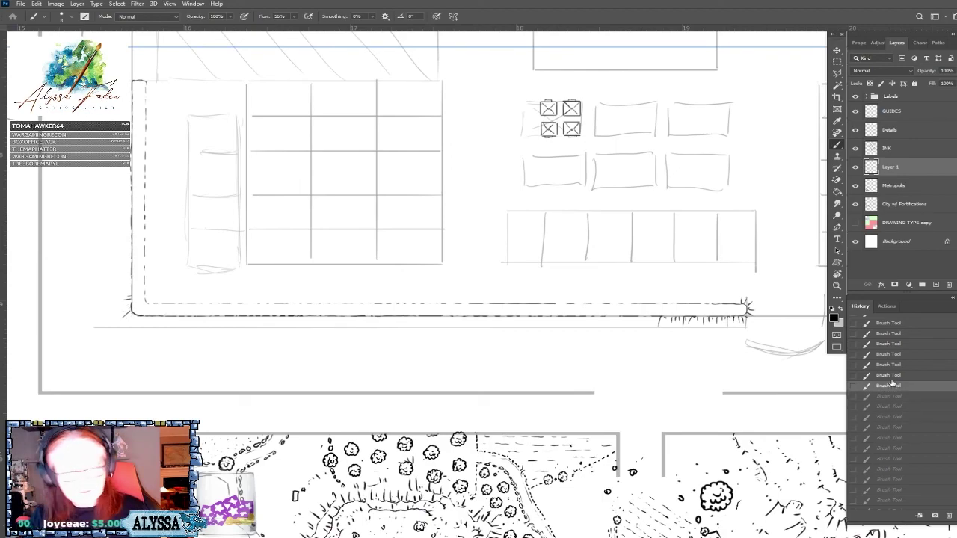
pyautogui.click(889, 374)
pyautogui.click(890, 364)
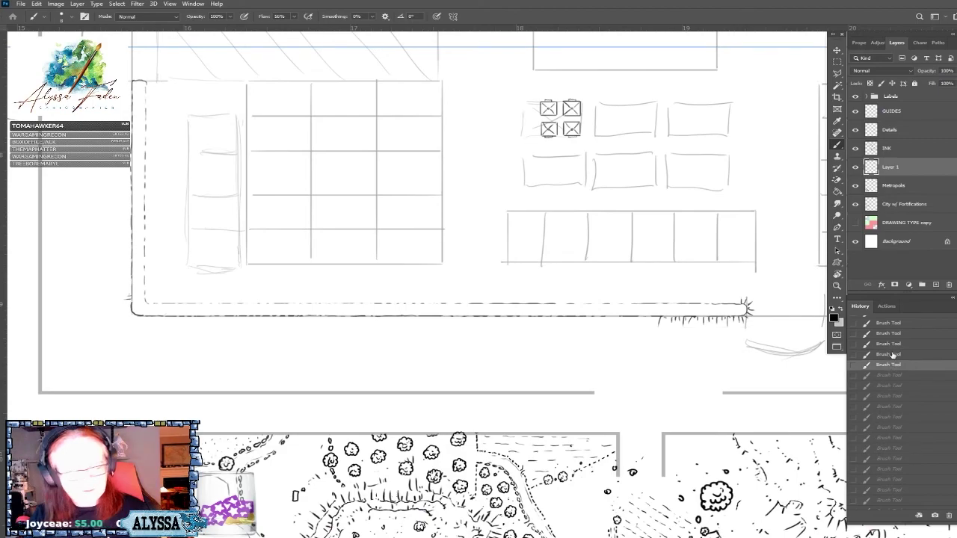
pyautogui.click(904, 375)
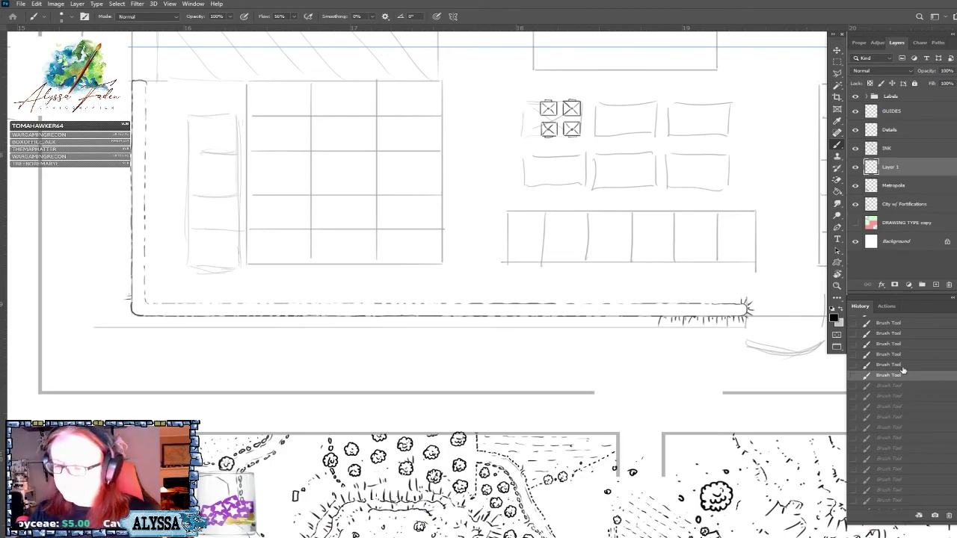
# Ink short black hatch ticks around the wall's lower-left corner on the INK layer.
pyautogui.click(897, 148)
pyautogui.hotkey('ctrl', '-')
pyautogui.hotkey('ctrl', '+')
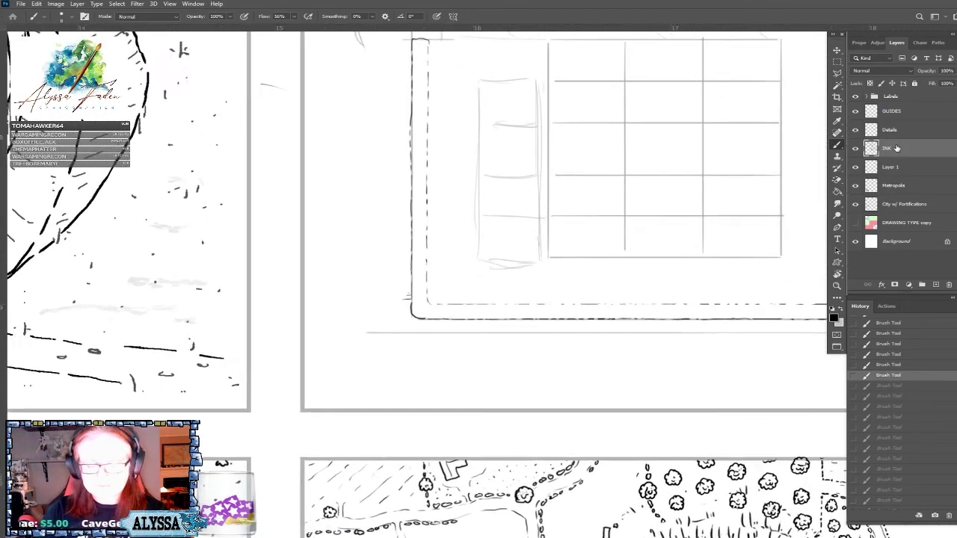
pyautogui.hotkey('ctrl', '+')
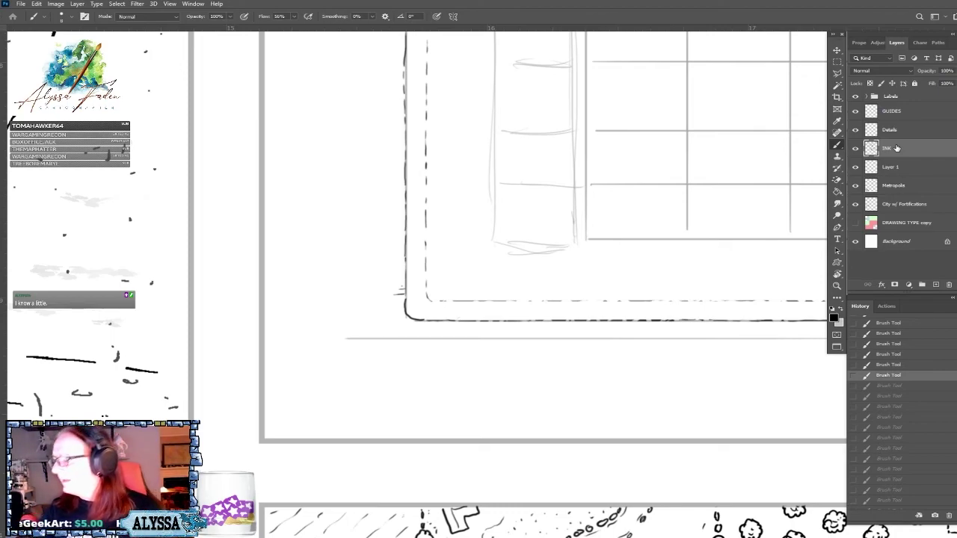
pyautogui.moveTo(403, 318)
pyautogui.mouseDown()
pyautogui.moveTo(396, 296)
pyautogui.moveTo(406, 329)
pyautogui.moveTo(415, 329)
pyautogui.mouseUp()
pyautogui.moveTo(423, 319)
pyautogui.mouseDown()
pyautogui.moveTo(427, 329)
pyautogui.moveTo(404, 299)
pyautogui.mouseUp()
pyautogui.press('e')
pyautogui.moveTo(409, 308); pyautogui.dragTo(398, 311)
pyautogui.moveTo(408, 314)
pyautogui.mouseDown()
pyautogui.moveTo(398, 317)
pyautogui.moveTo(411, 326)
pyautogui.mouseUp()
pyautogui.moveTo(418, 314)
pyautogui.mouseDown()
pyautogui.moveTo(455, 320)
pyautogui.moveTo(429, 328)
pyautogui.mouseUp()
# Ink a row of short downward hatch ticks along the first stretch of the lower wall, starting from the corner.
pyautogui.moveTo(436, 322)
pyautogui.mouseDown()
pyautogui.moveTo(469, 339)
pyautogui.moveTo(473, 322)
pyautogui.moveTo(503, 323)
pyautogui.moveTo(511, 340)
pyautogui.moveTo(513, 323)
pyautogui.moveTo(511, 337)
pyautogui.moveTo(522, 323)
pyautogui.moveTo(547, 327)
pyautogui.mouseUp()
pyautogui.moveTo(554, 321)
pyautogui.mouseDown()
pyautogui.moveTo(581, 333)
pyautogui.moveTo(588, 322)
pyautogui.moveTo(613, 327)
pyautogui.mouseUp()
pyautogui.moveTo(620, 322); pyautogui.dragTo(627, 327)
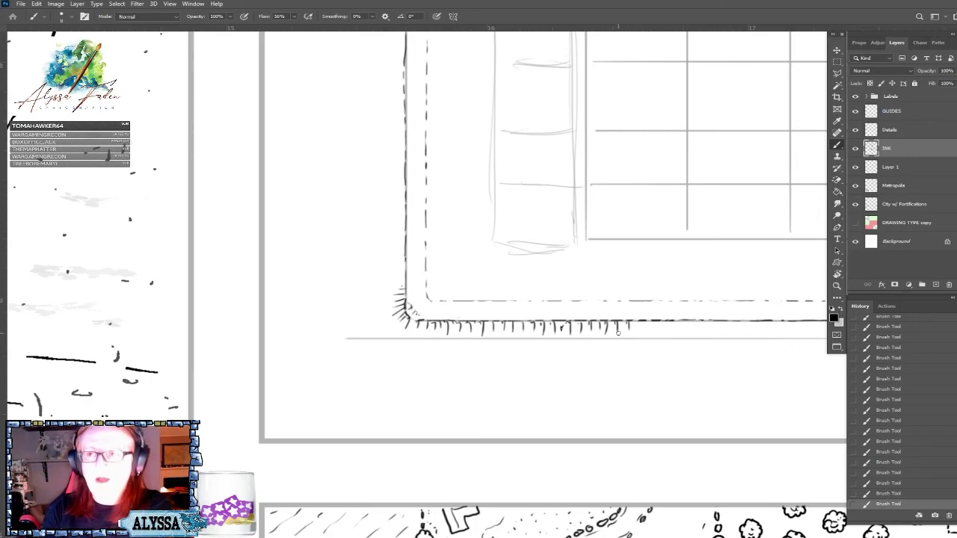
pyautogui.moveTo(634, 322); pyautogui.dragTo(671, 327)
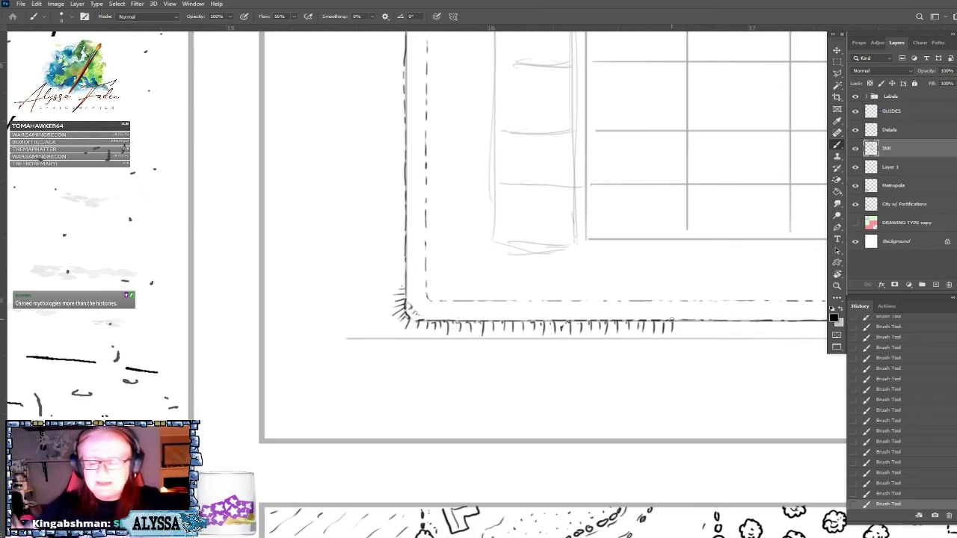
# Continue the hatch ticks along the lower wall's outer edge until just past the large gridded block.
pyautogui.moveTo(523, 225); pyautogui.dragTo(516, 222)
pyautogui.moveTo(813, 332); pyautogui.dragTo(672, 319)
pyautogui.moveTo(527, 307)
pyautogui.mouseDown()
pyautogui.moveTo(558, 310)
pyautogui.moveTo(556, 329)
pyautogui.moveTo(567, 310)
pyautogui.moveTo(575, 309)
pyautogui.moveTo(576, 324)
pyautogui.moveTo(585, 309)
pyautogui.moveTo(628, 321)
pyautogui.mouseUp()
pyautogui.moveTo(635, 308)
pyautogui.mouseDown()
pyautogui.moveTo(638, 318)
pyautogui.moveTo(692, 319)
pyautogui.mouseUp()
pyautogui.moveTo(704, 307); pyautogui.dragTo(713, 317)
pyautogui.moveTo(724, 306)
pyautogui.mouseDown()
pyautogui.moveTo(730, 321)
pyautogui.moveTo(738, 315)
pyautogui.mouseUp()
pyautogui.moveTo(741, 308)
pyautogui.mouseDown()
pyautogui.moveTo(742, 321)
pyautogui.moveTo(783, 319)
pyautogui.mouseUp()
pyautogui.moveTo(793, 307); pyautogui.dragTo(794, 319)
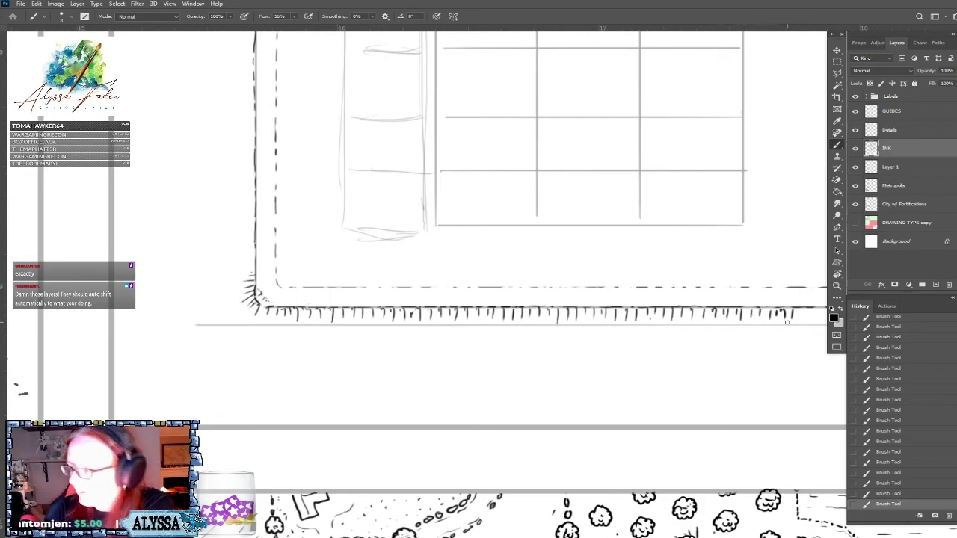
# Extend the lower wall's hatch ticks from the gridded block towards the start of the row of narrow sketched plots.
pyautogui.hscroll(5, 787, 322)
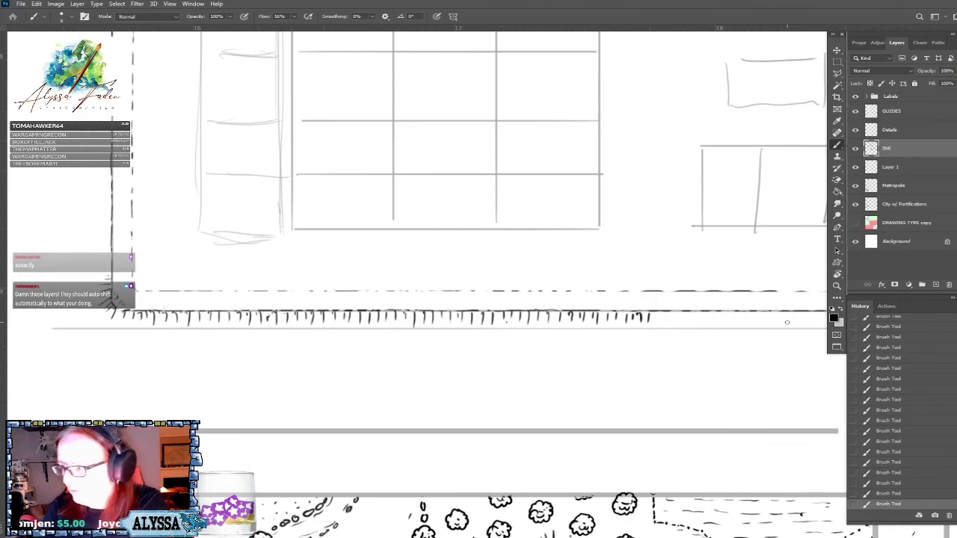
pyautogui.hscroll(2, 786, 323)
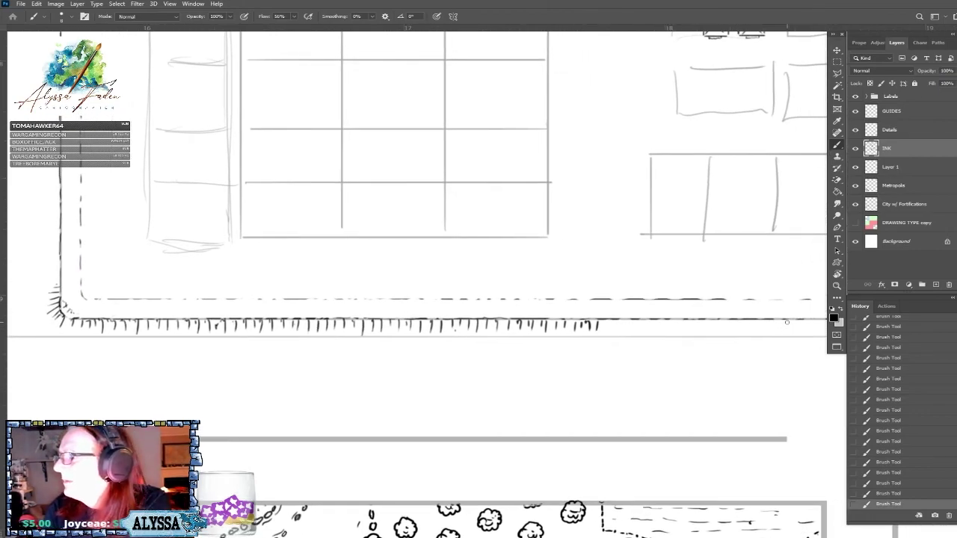
pyautogui.moveTo(610, 321); pyautogui.dragTo(614, 330)
pyautogui.moveTo(620, 321); pyautogui.dragTo(628, 328)
pyautogui.moveTo(632, 321); pyautogui.dragTo(636, 329)
pyautogui.moveTo(644, 321); pyautogui.dragTo(648, 330)
pyautogui.moveTo(654, 321); pyautogui.dragTo(660, 329)
pyautogui.moveTo(665, 320)
pyautogui.mouseDown()
pyautogui.moveTo(664, 329)
pyautogui.moveTo(643, 329)
pyautogui.moveTo(671, 330)
pyautogui.mouseUp()
pyautogui.moveTo(678, 320); pyautogui.dragTo(689, 330)
pyautogui.moveTo(697, 320); pyautogui.dragTo(696, 329)
# Add a Color Overlay effect to Layer 1 in red (df3838) to tint its sketch lines.
pyautogui.scroll(-3, 693, 340)
pyautogui.scroll(2, 693, 340)
pyautogui.click(899, 169)
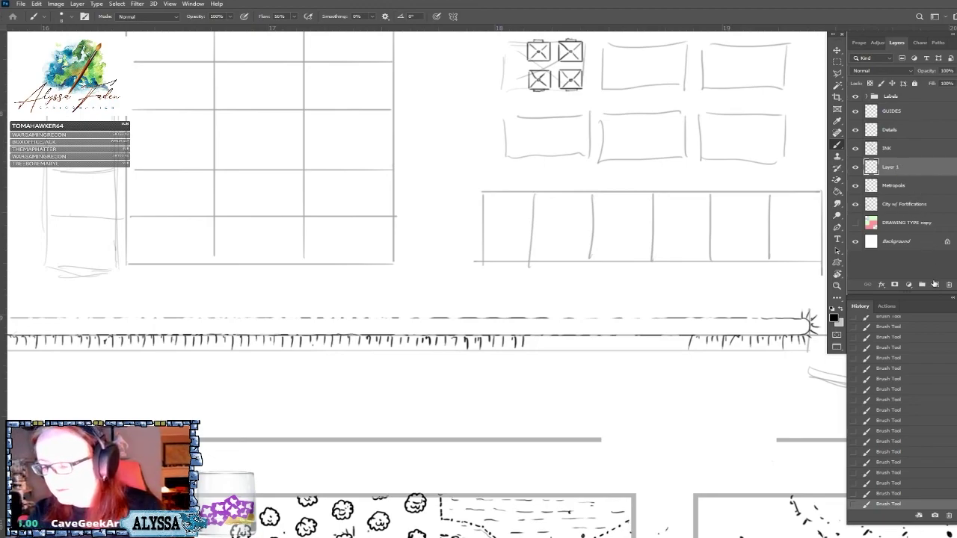
pyautogui.press('space')
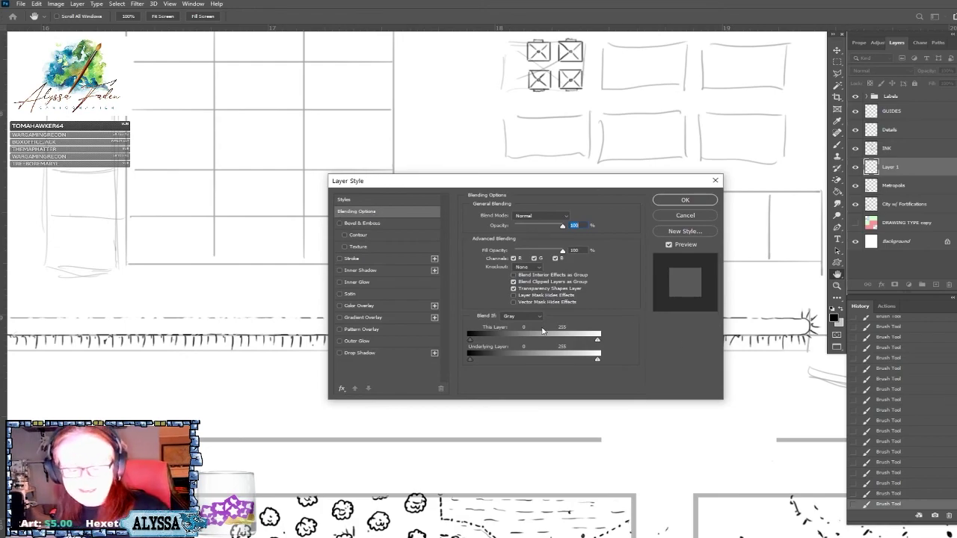
pyautogui.click(386, 305)
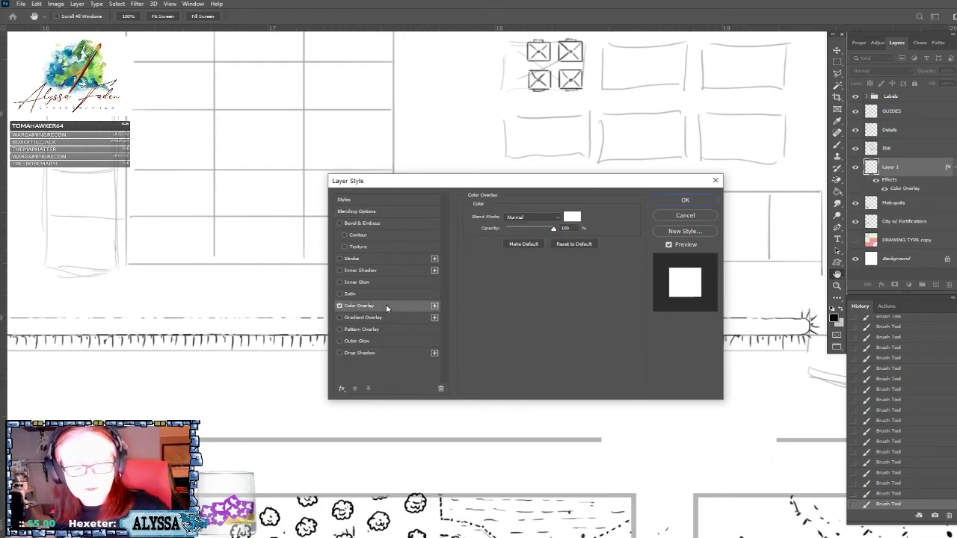
pyautogui.click(566, 219)
pyautogui.click(609, 306)
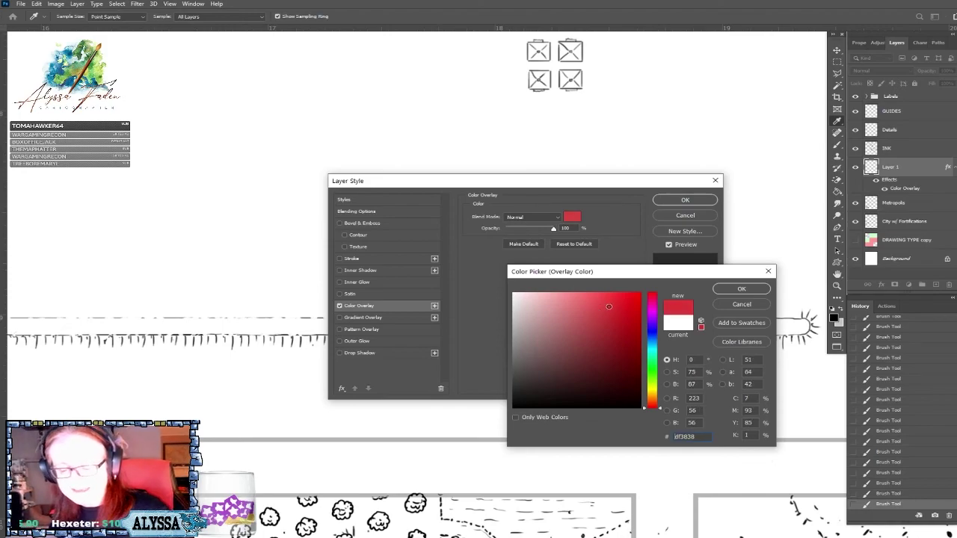
pyautogui.click(728, 288)
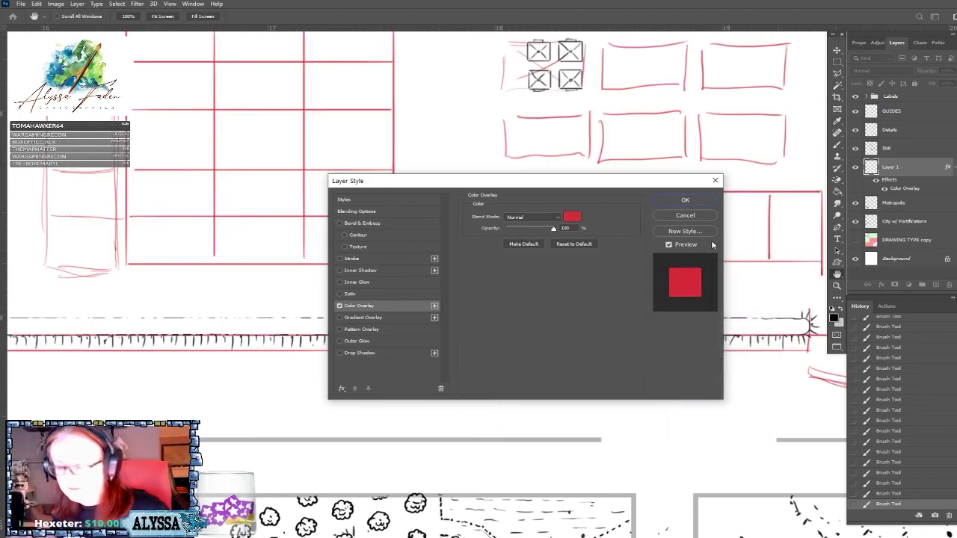
pyautogui.click(685, 201)
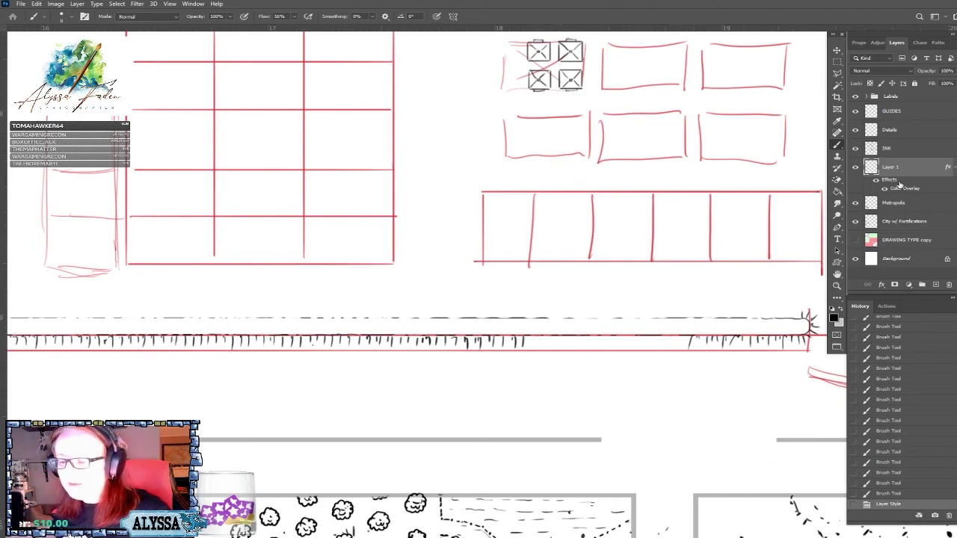
# Erase the test marks beside the hatching on Layer 1 and ink a few more ticks there on the INK layer.
pyautogui.moveTo(537, 337)
pyautogui.mouseDown()
pyautogui.moveTo(536, 348)
pyautogui.moveTo(549, 348)
pyautogui.mouseUp()
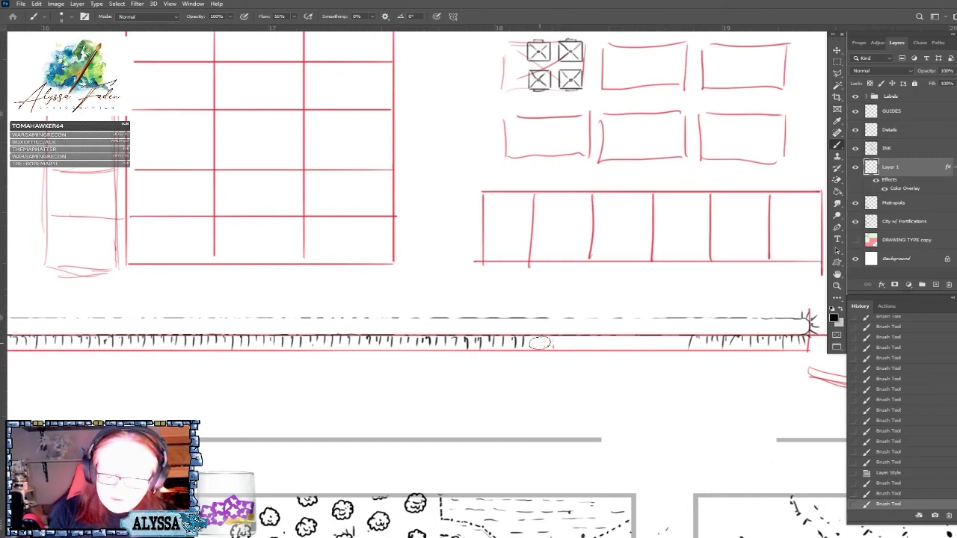
pyautogui.moveTo(539, 342); pyautogui.dragTo(556, 350)
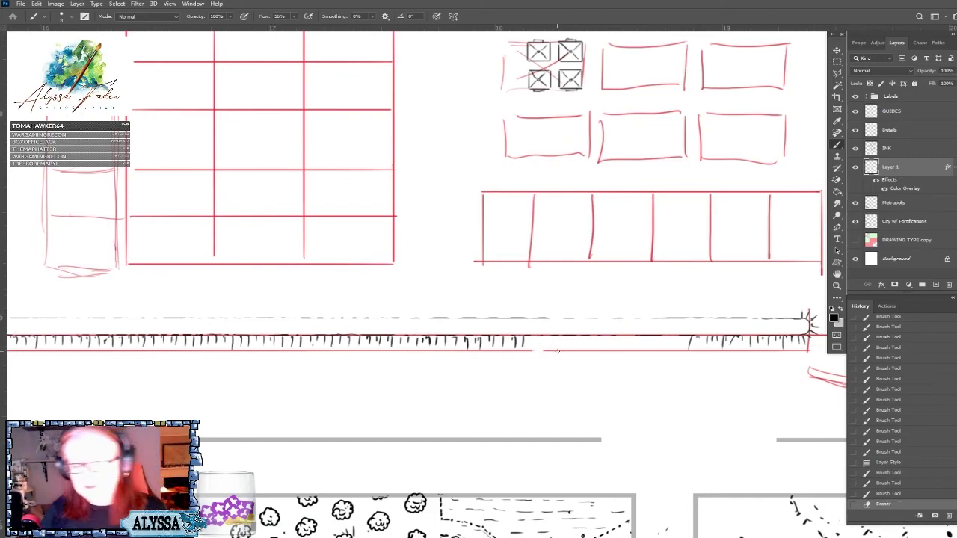
pyautogui.click(899, 148)
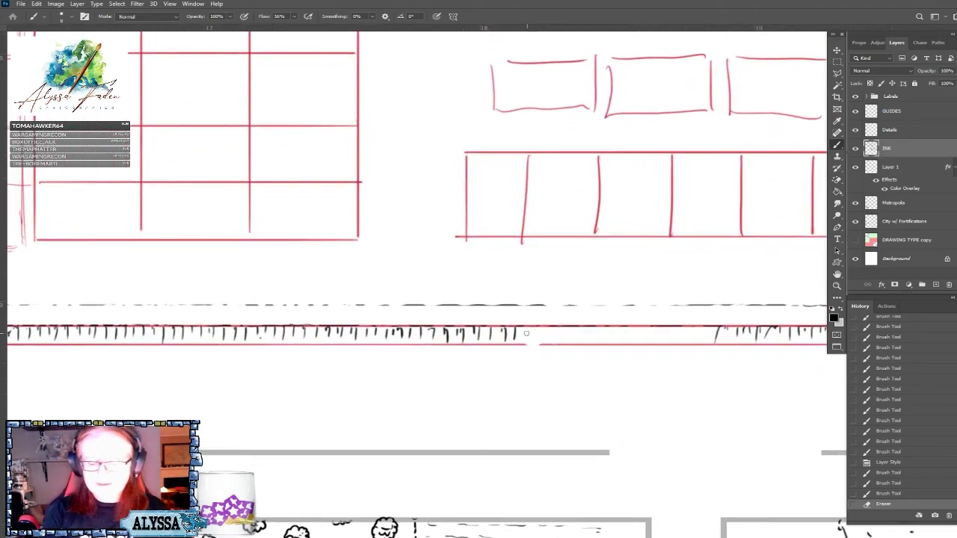
pyautogui.moveTo(522, 327); pyautogui.dragTo(528, 339)
pyautogui.moveTo(533, 327); pyautogui.dragTo(538, 339)
pyautogui.moveTo(542, 327); pyautogui.dragTo(550, 338)
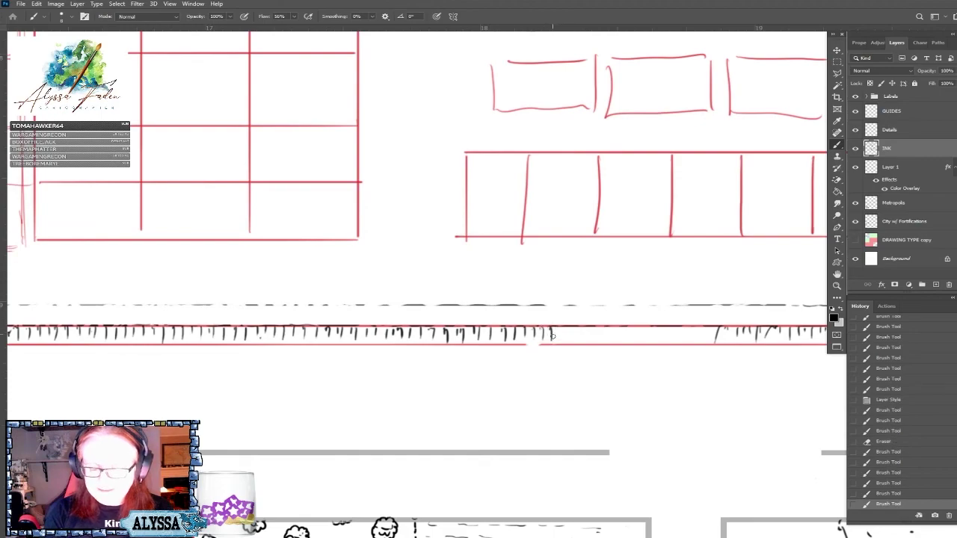
# Change Layer 1's Color Overlay to light grey (c3c3c3) and draw a short vertical test stroke below the wall.
pyautogui.click(893, 169)
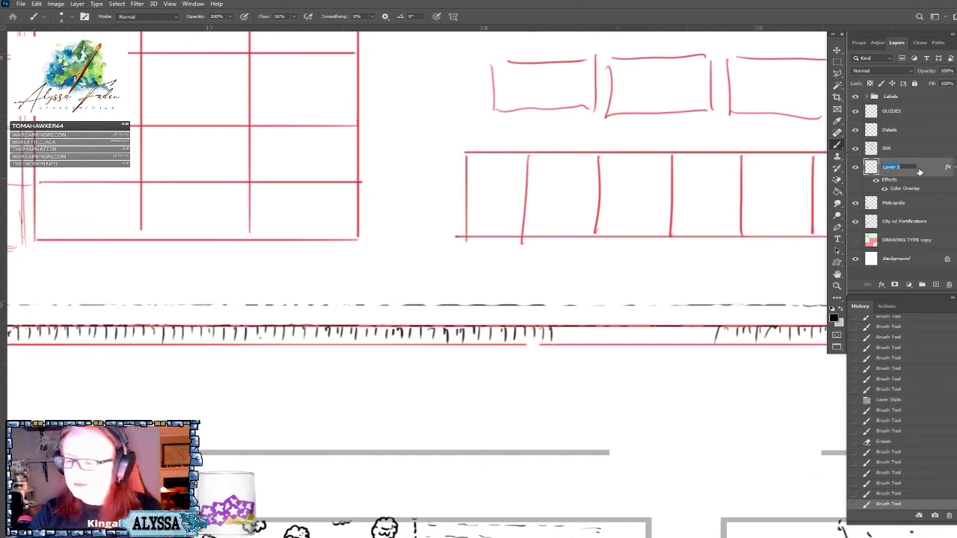
pyautogui.doubleClick(919, 172)
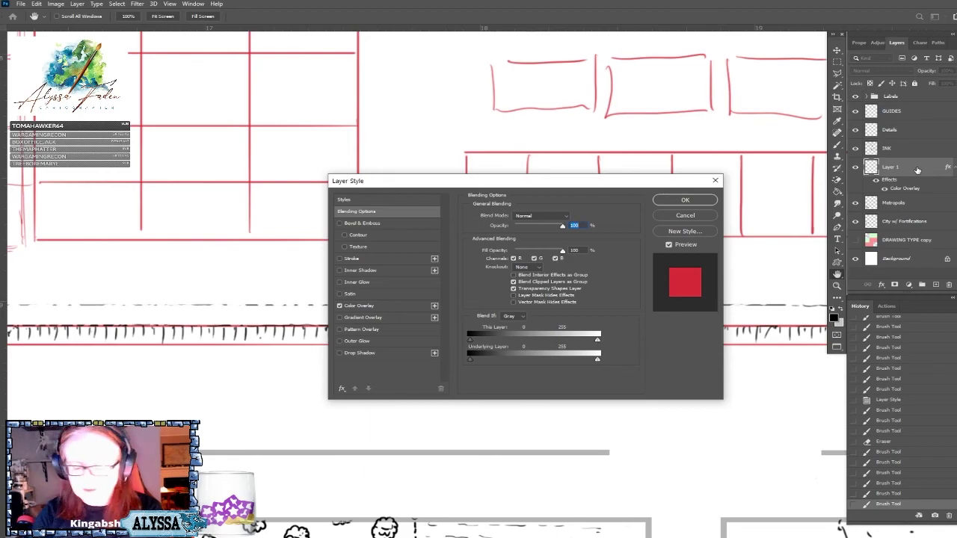
pyautogui.click(366, 306)
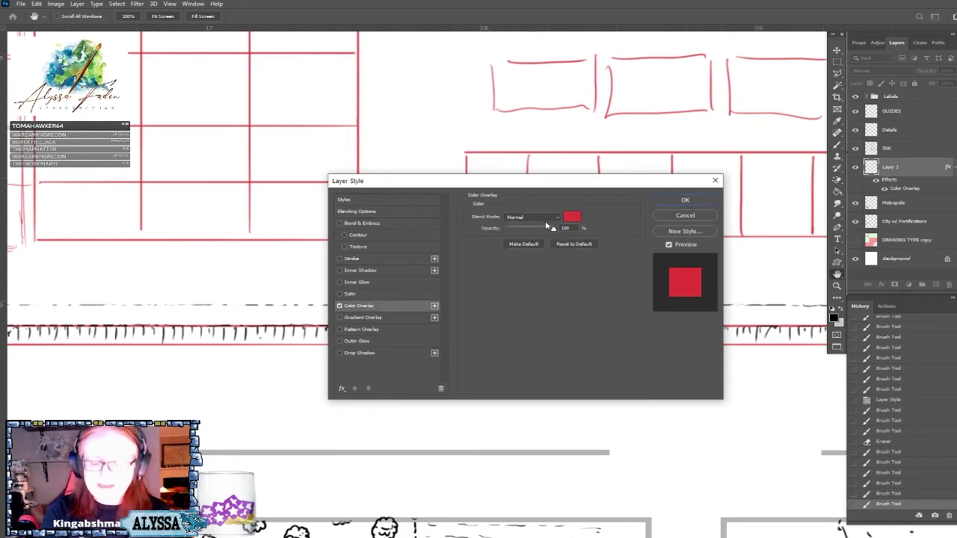
pyautogui.click(572, 216)
pyautogui.moveTo(557, 342); pyautogui.dragTo(519, 319)
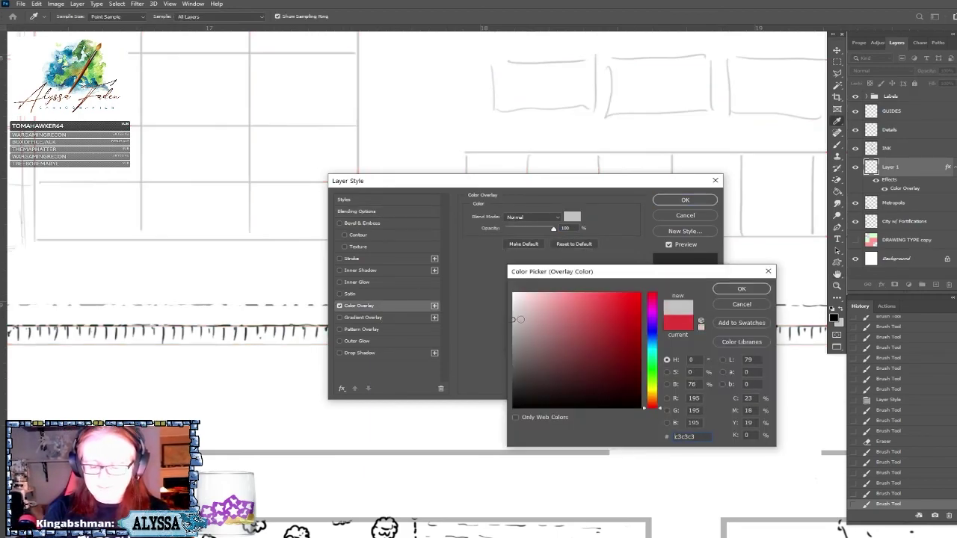
pyautogui.click(722, 289)
pyautogui.click(682, 200)
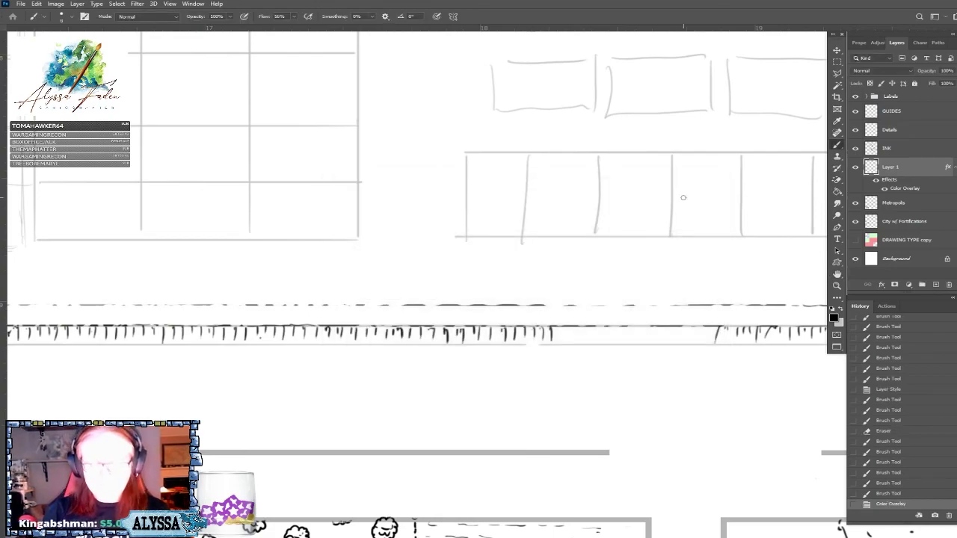
pyautogui.moveTo(595, 365); pyautogui.dragTo(594, 395)
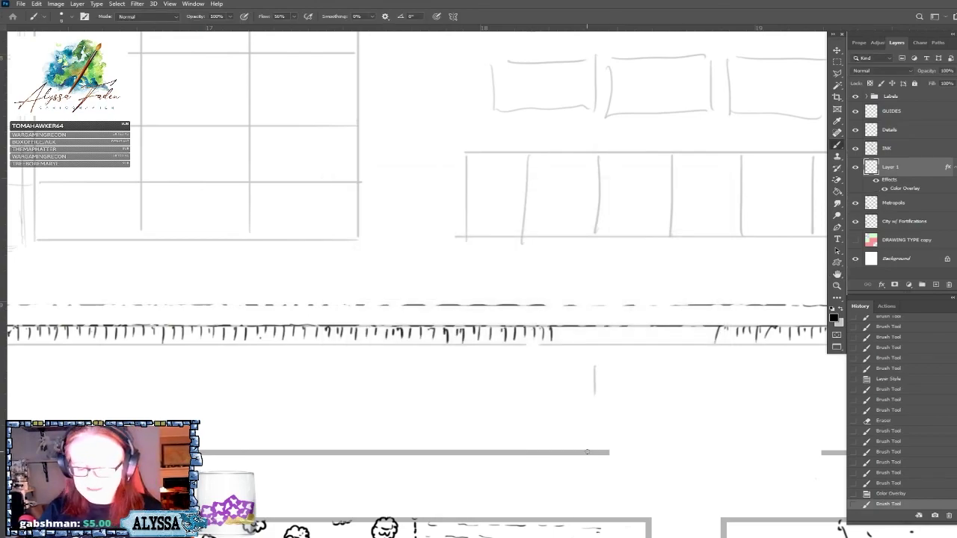
# Ink hatch ticks on the INK layer across the remaining gap in the lower wall, joining the ticks near the gate.
pyautogui.hotkey('alt', ']')
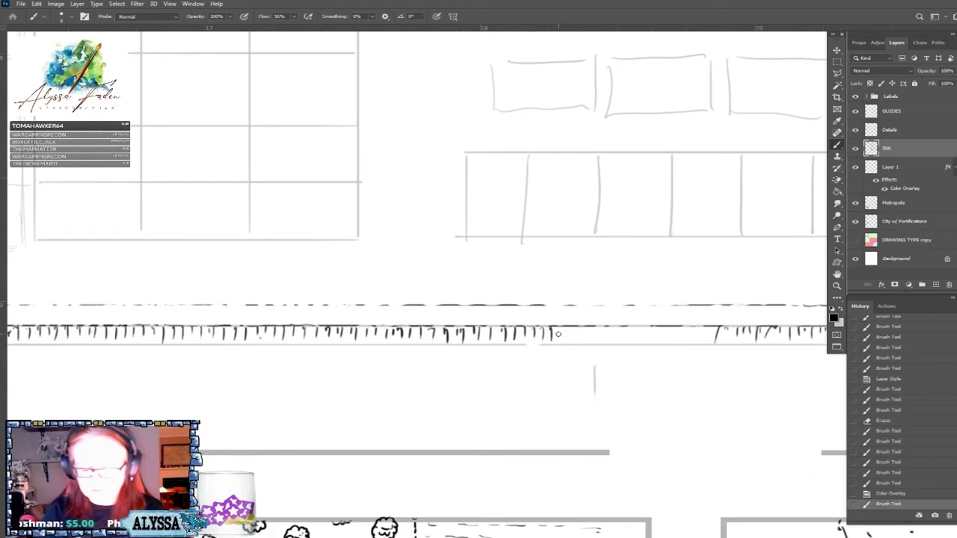
pyautogui.moveTo(562, 327)
pyautogui.mouseDown()
pyautogui.moveTo(607, 329)
pyautogui.moveTo(606, 347)
pyautogui.moveTo(613, 330)
pyautogui.moveTo(641, 340)
pyautogui.mouseUp()
pyautogui.moveTo(649, 328)
pyautogui.mouseDown()
pyautogui.moveTo(650, 338)
pyautogui.moveTo(706, 340)
pyautogui.mouseUp()
pyautogui.hotkey('ctrl', '-')
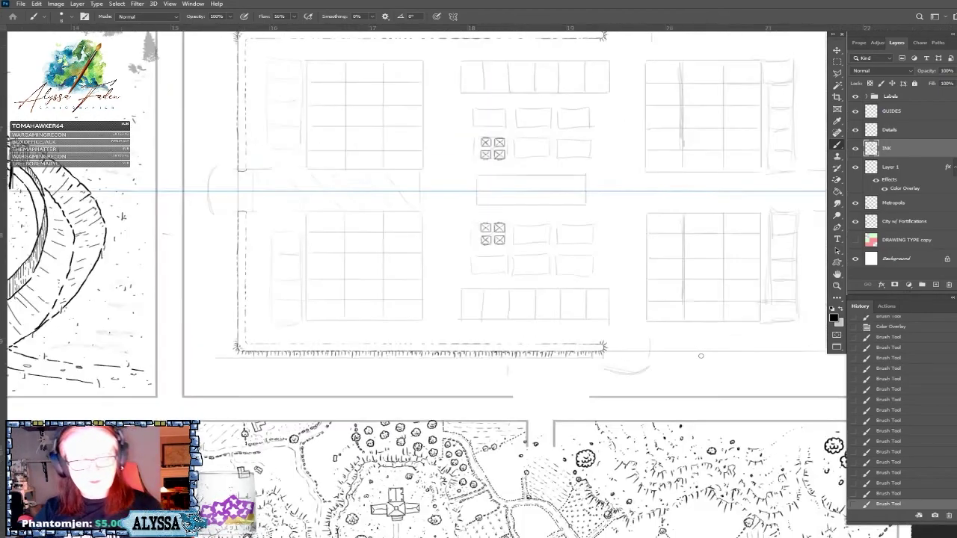
pyautogui.scroll(-1, 700, 356)
pyautogui.scroll(3, 700, 356)
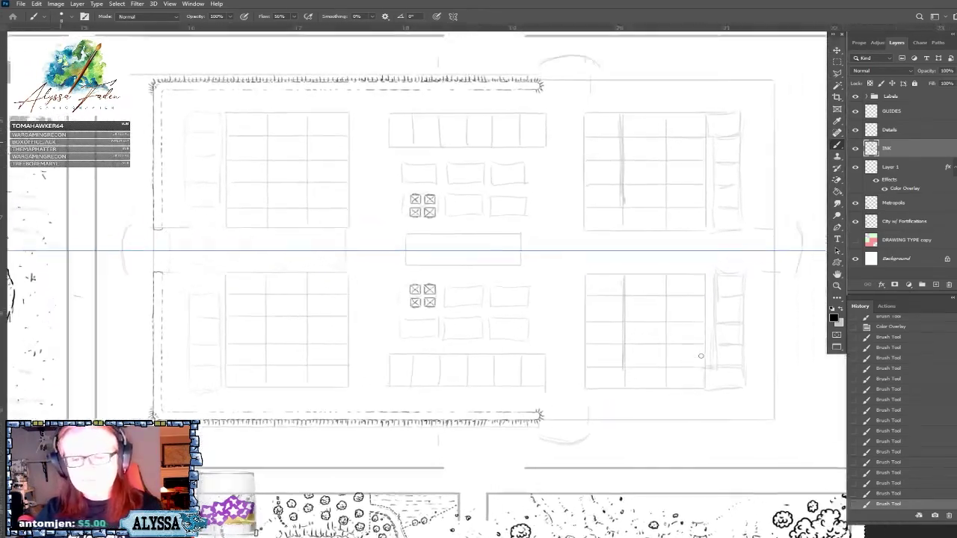
pyautogui.scroll(-2, 701, 356)
pyautogui.scroll(1, 700, 356)
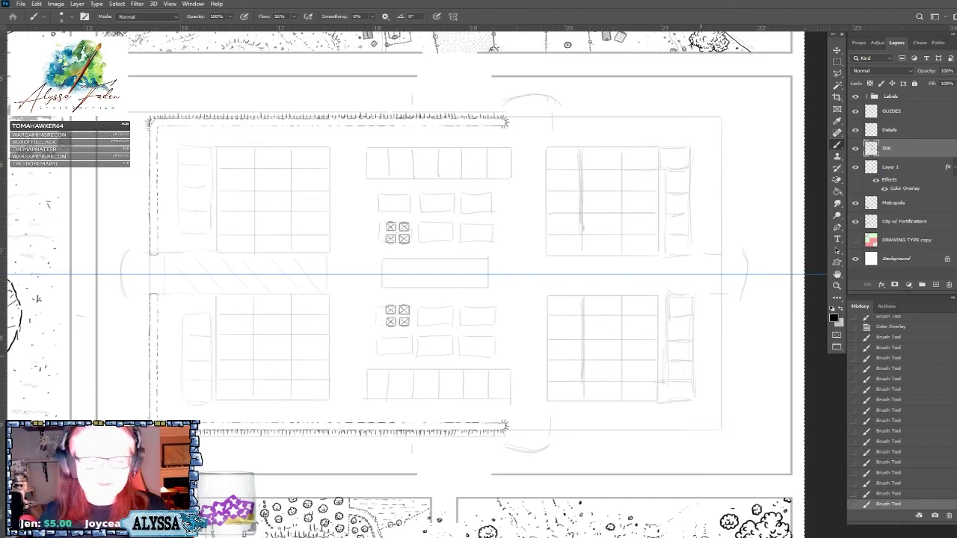
pyautogui.scroll(1, 615, 341)
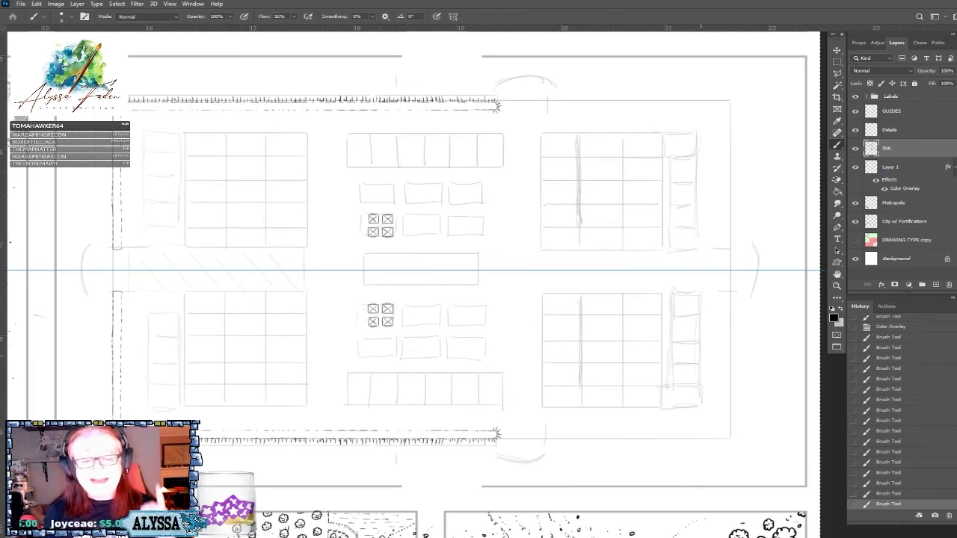
pyautogui.moveTo(483, 337)
pyautogui.mouseDown()
pyautogui.moveTo(591, 367)
pyautogui.moveTo(613, 385)
pyautogui.mouseUp()
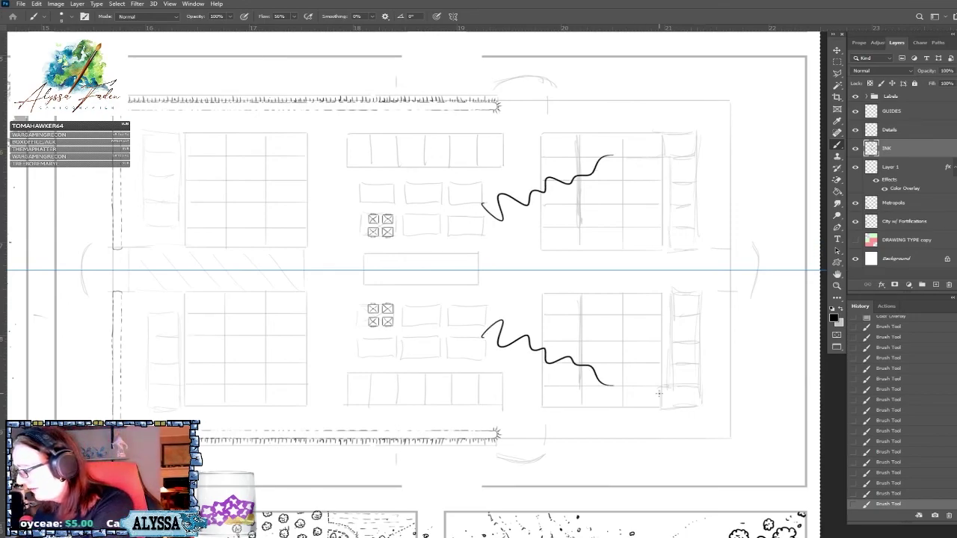
pyautogui.hotkey('ctrl', 'z')
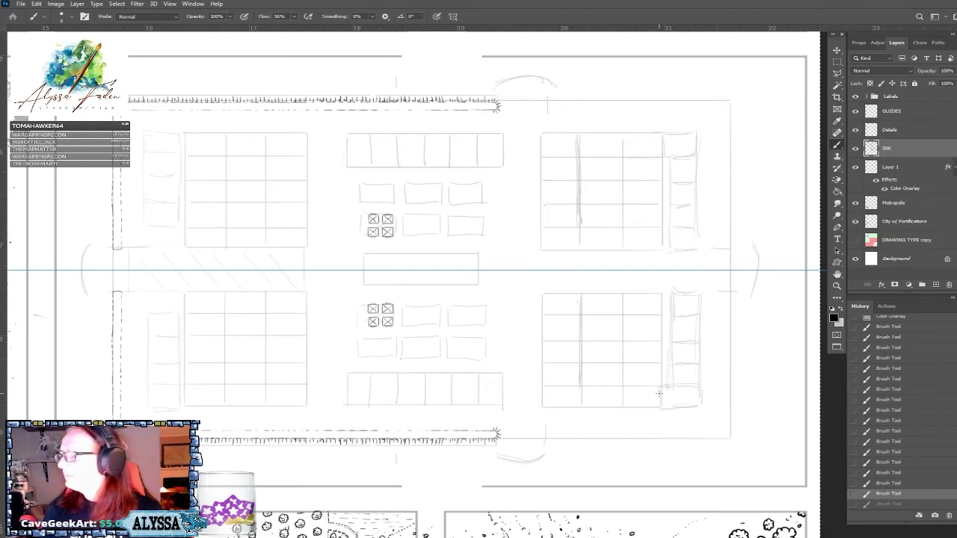
# Ink the rounded end of the lower wall across the gate gap on the INK layer, with hatch ticks along both edges.
pyautogui.scroll(4, 658, 394)
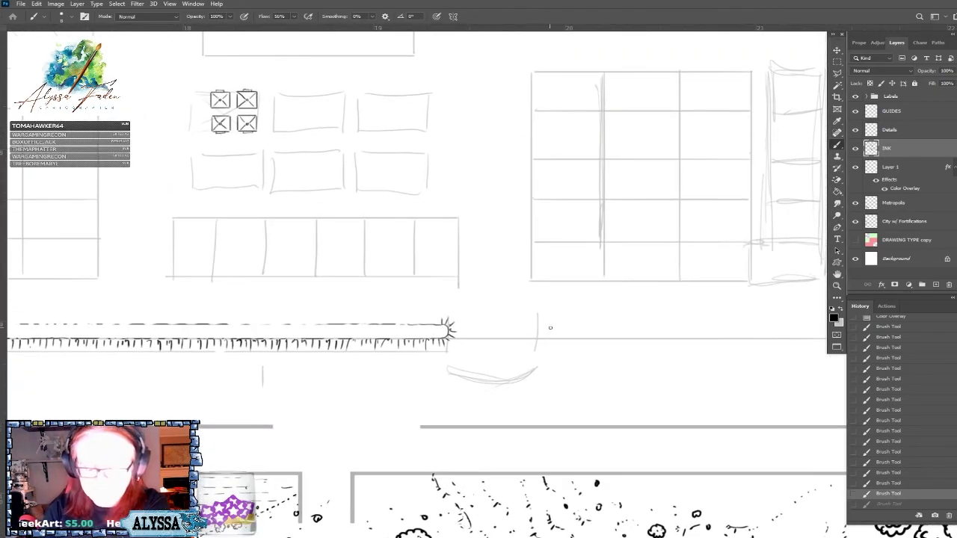
pyautogui.hotkey('ctrl', 'shift', 'z')
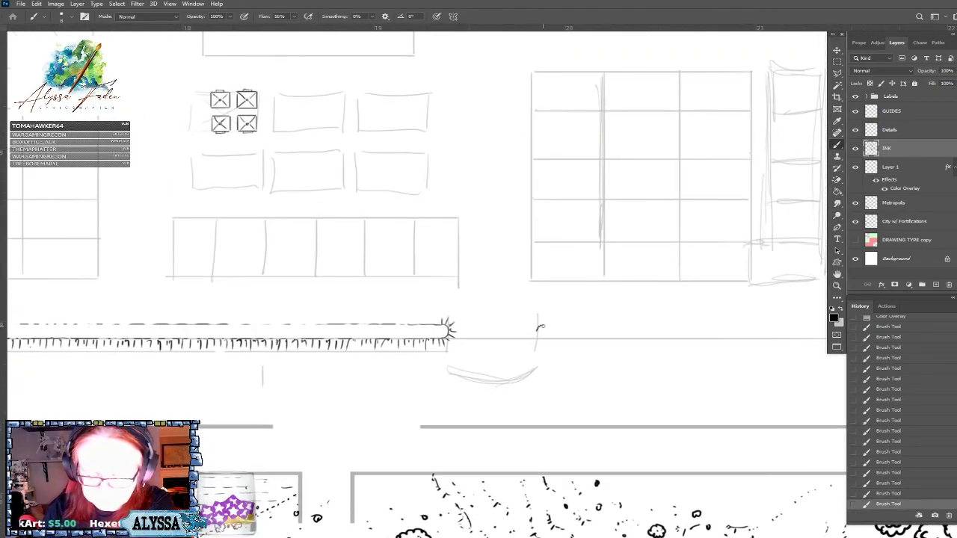
pyautogui.click(538, 331)
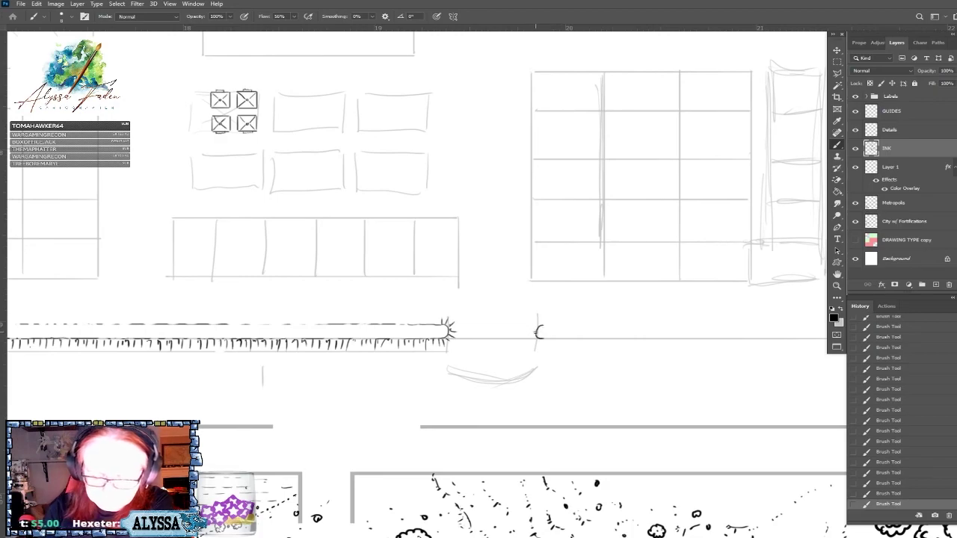
pyautogui.moveTo(538, 332)
pyautogui.mouseDown()
pyautogui.moveTo(531, 326)
pyautogui.moveTo(538, 316)
pyautogui.moveTo(543, 346)
pyautogui.moveTo(590, 343)
pyautogui.mouseUp()
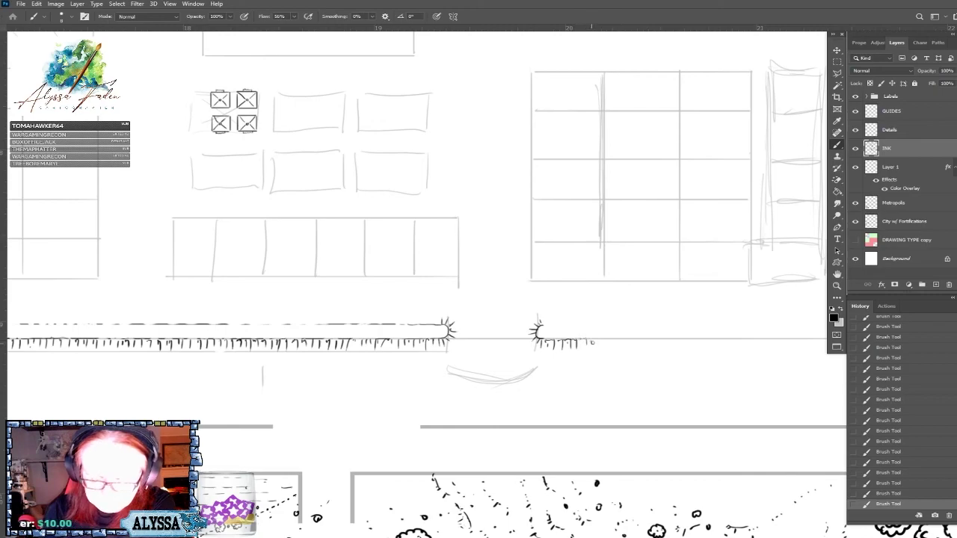
pyautogui.moveTo(543, 326)
pyautogui.mouseDown()
pyautogui.moveTo(596, 323)
pyautogui.moveTo(593, 340)
pyautogui.moveTo(630, 341)
pyautogui.mouseUp()
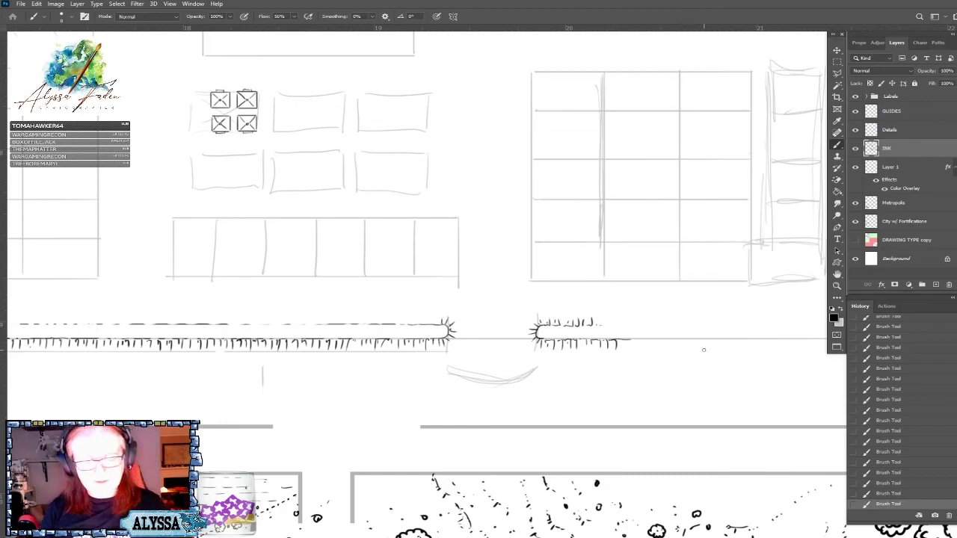
# Ink hatch ticks along the lower wall's inner edge, starting at the gate and working toward the corner.
pyautogui.scroll(-3, 703, 349)
pyautogui.scroll(2, 703, 349)
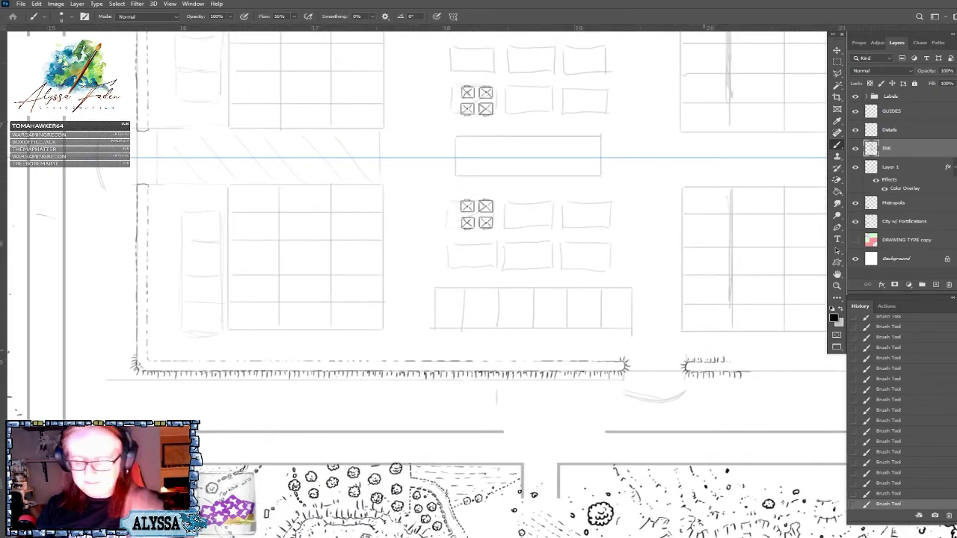
pyautogui.scroll(2, 237, 145)
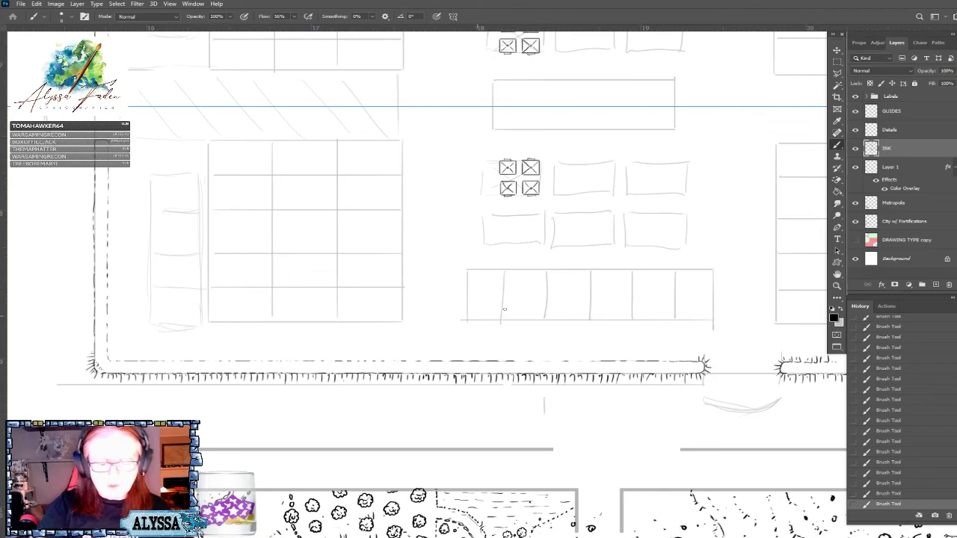
pyautogui.moveTo(679, 363)
pyautogui.mouseDown()
pyautogui.moveTo(665, 344)
pyautogui.moveTo(661, 356)
pyautogui.moveTo(621, 361)
pyautogui.moveTo(606, 346)
pyautogui.moveTo(588, 360)
pyautogui.moveTo(586, 337)
pyautogui.moveTo(583, 360)
pyautogui.moveTo(559, 354)
pyautogui.mouseUp()
pyautogui.moveTo(556, 363); pyautogui.dragTo(551, 348)
pyautogui.moveTo(549, 363); pyautogui.dragTo(538, 351)
pyautogui.moveTo(534, 363); pyautogui.dragTo(528, 351)
pyautogui.moveTo(526, 363); pyautogui.dragTo(525, 353)
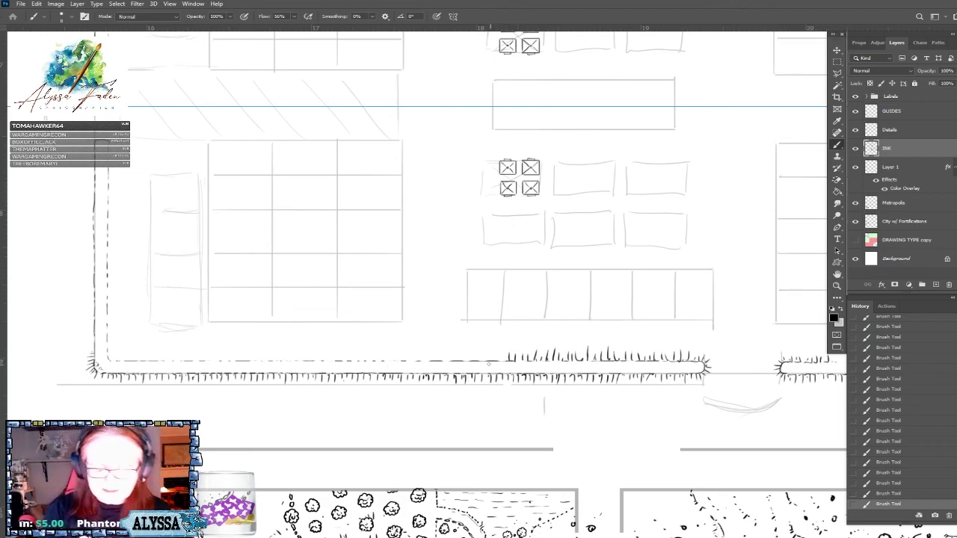
pyautogui.moveTo(476, 362); pyautogui.dragTo(505, 351)
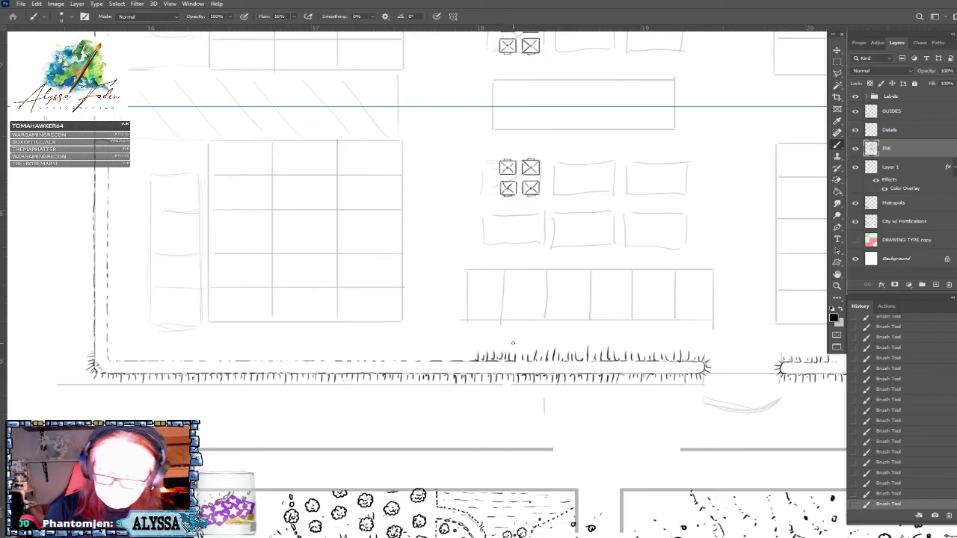
# Hatch the rest of the lower wall's inner edge from the left corner to the existing ticks, and save the document.
pyautogui.hscroll(-3, 513, 343)
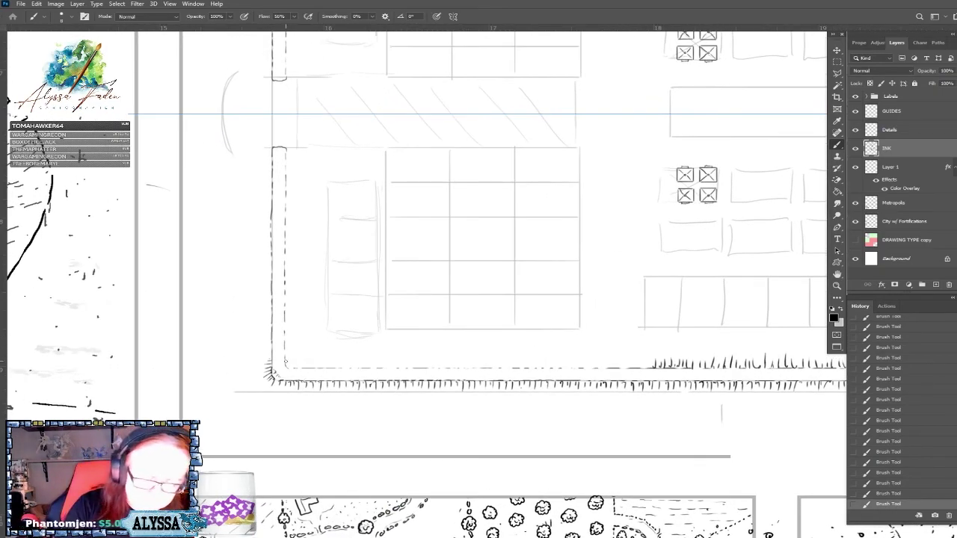
pyautogui.moveTo(289, 369); pyautogui.dragTo(340, 363)
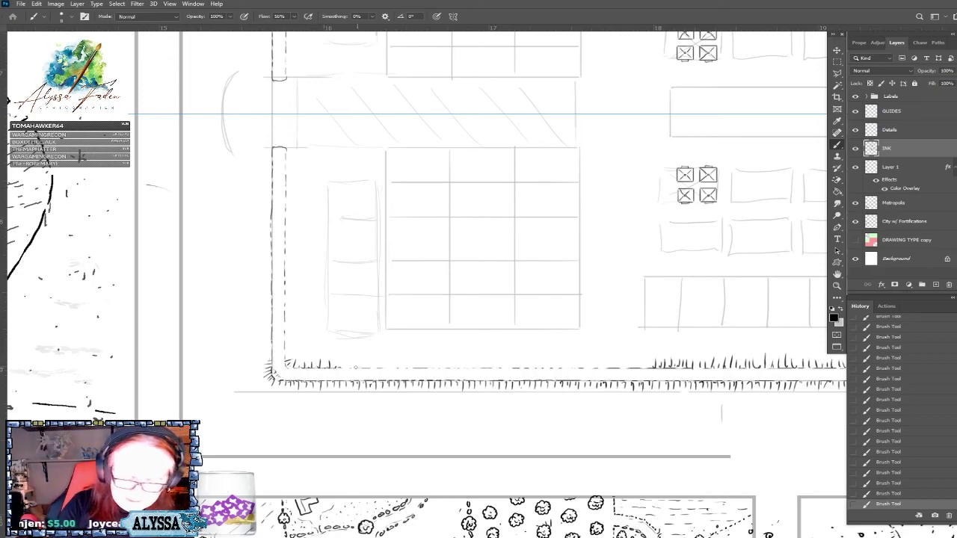
pyautogui.moveTo(366, 369); pyautogui.dragTo(421, 362)
pyautogui.moveTo(425, 370)
pyautogui.mouseDown()
pyautogui.moveTo(443, 359)
pyautogui.moveTo(484, 362)
pyautogui.mouseUp()
pyautogui.moveTo(486, 370); pyautogui.dragTo(502, 361)
pyautogui.moveTo(508, 370)
pyautogui.mouseDown()
pyautogui.moveTo(524, 360)
pyautogui.moveTo(615, 361)
pyautogui.mouseUp()
pyautogui.moveTo(623, 370); pyautogui.dragTo(638, 361)
pyautogui.scroll(-5, 647, 365)
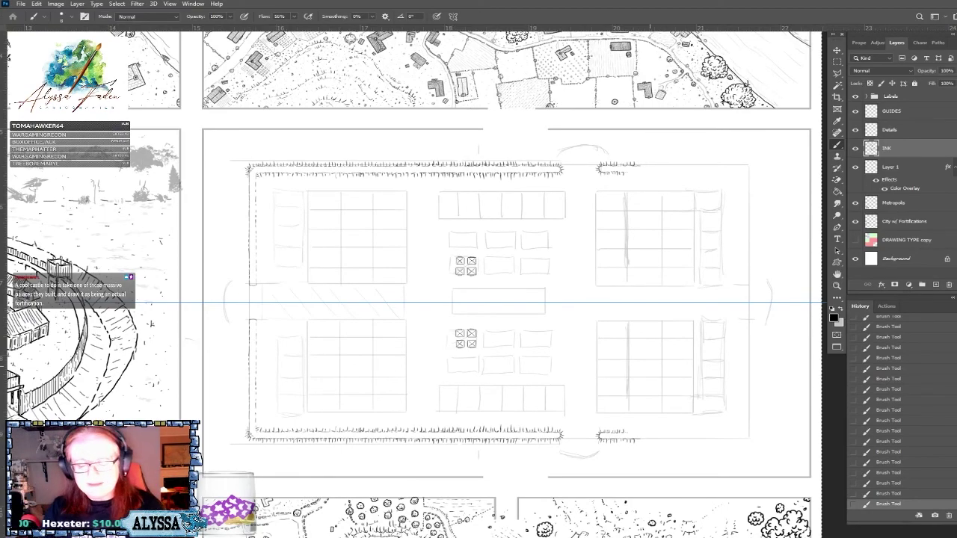
pyautogui.scroll(2, 390, 341)
pyautogui.hotkey('ctrl', 's')
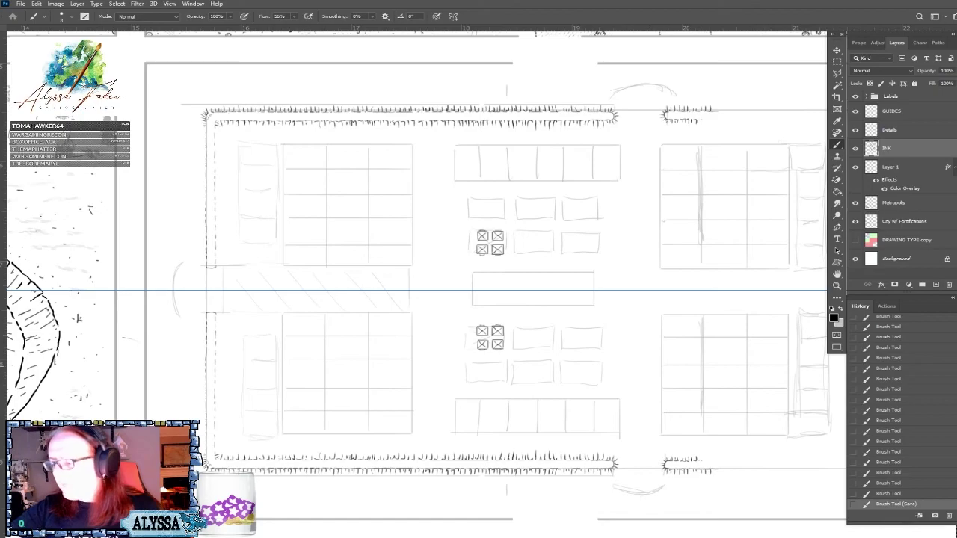
# Ink short radiating ticks around the wall ends at the fort's left gate opening.
pyautogui.scroll(5, 210, 460)
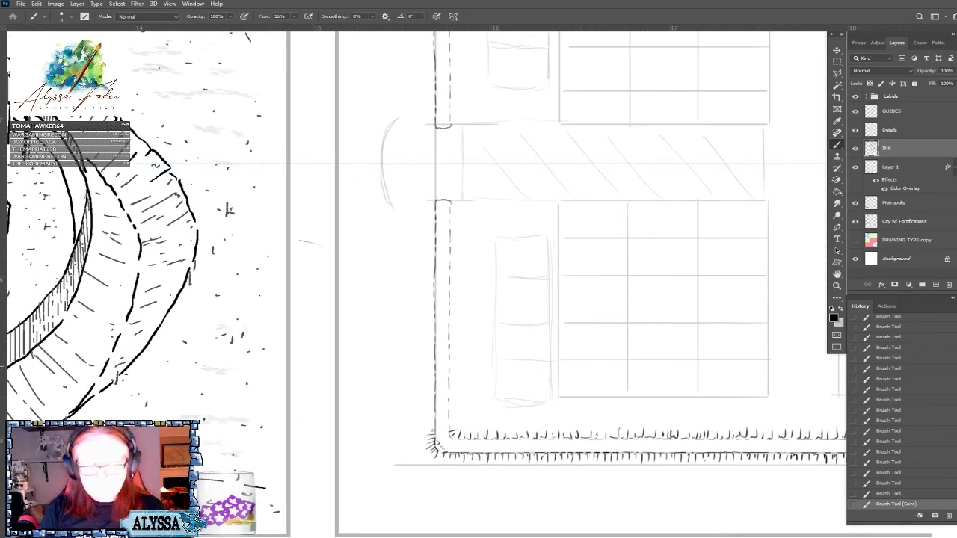
pyautogui.moveTo(451, 132); pyautogui.dragTo(459, 139)
pyautogui.moveTo(451, 47); pyautogui.dragTo(458, 54)
pyautogui.moveTo(470, 129); pyautogui.dragTo(463, 139)
pyautogui.moveTo(470, 44); pyautogui.dragTo(463, 54)
pyautogui.moveTo(473, 130); pyautogui.dragTo(471, 140)
pyautogui.moveTo(484, 134); pyautogui.dragTo(475, 142)
pyautogui.moveTo(477, 43); pyautogui.dragTo(474, 55)
pyautogui.moveTo(481, 139)
pyautogui.mouseDown()
pyautogui.moveTo(460, 145)
pyautogui.moveTo(477, 154)
pyautogui.moveTo(476, 164)
pyautogui.moveTo(453, 147)
pyautogui.mouseUp()
# Look over the page's other map and castle panels, including the empty ones, and return to the fort plan.
pyautogui.scroll(-5, 451, 144)
pyautogui.scroll(3, 452, 144)
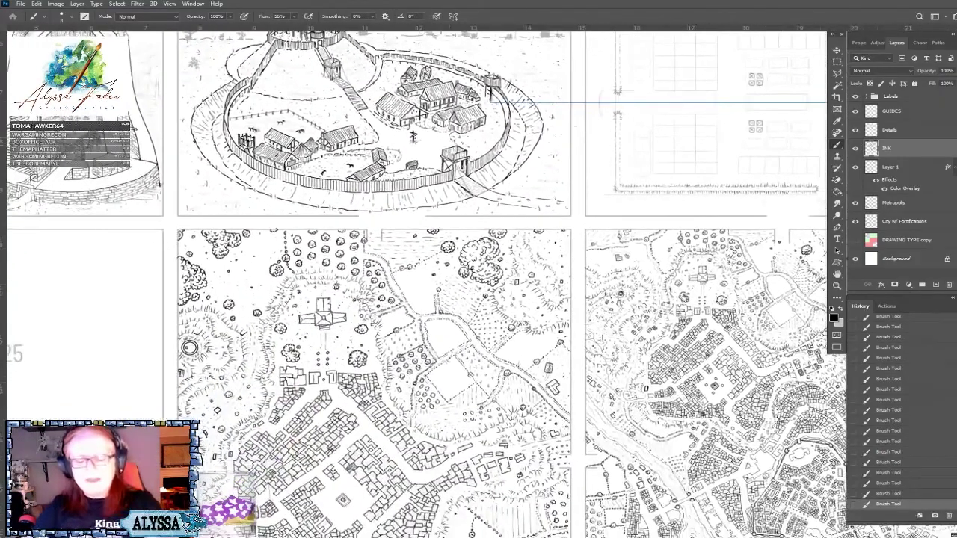
pyautogui.scroll(-3, 452, 144)
pyautogui.moveTo(431, 314); pyautogui.dragTo(405, 152)
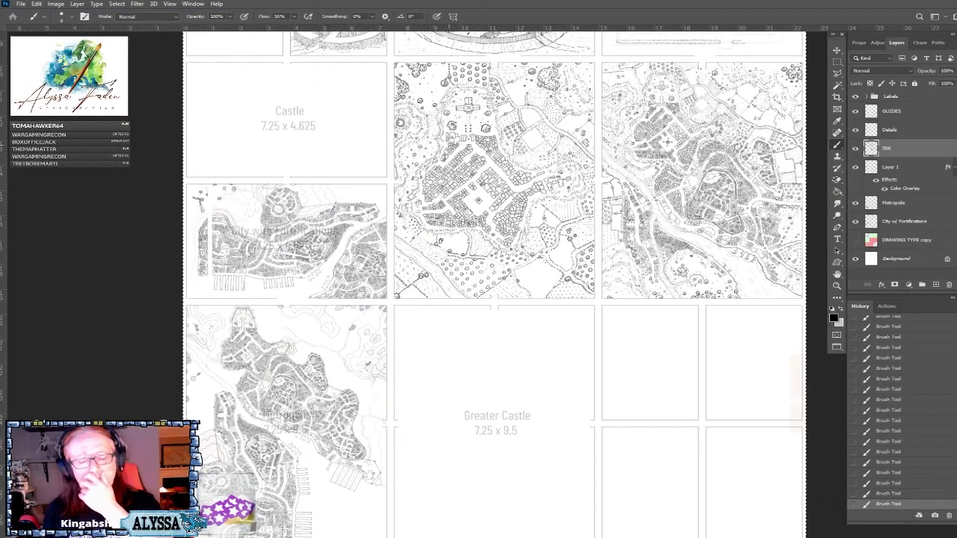
pyautogui.moveTo(478, 284); pyautogui.dragTo(471, 351)
pyautogui.scroll(5, 486, 284)
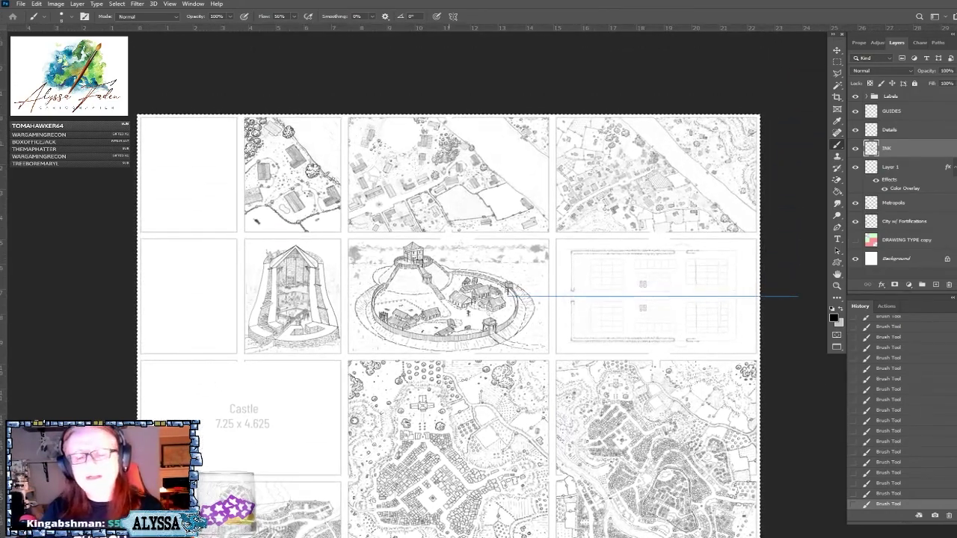
pyautogui.scroll(1, 485, 284)
pyautogui.scroll(1, 606, 116)
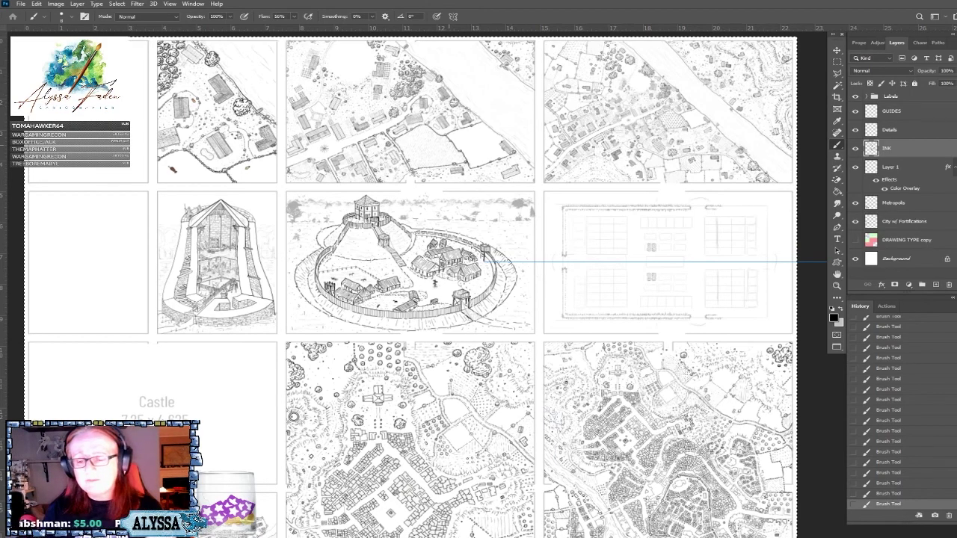
pyautogui.scroll(-2, 426, 284)
pyautogui.scroll(-6, 426, 284)
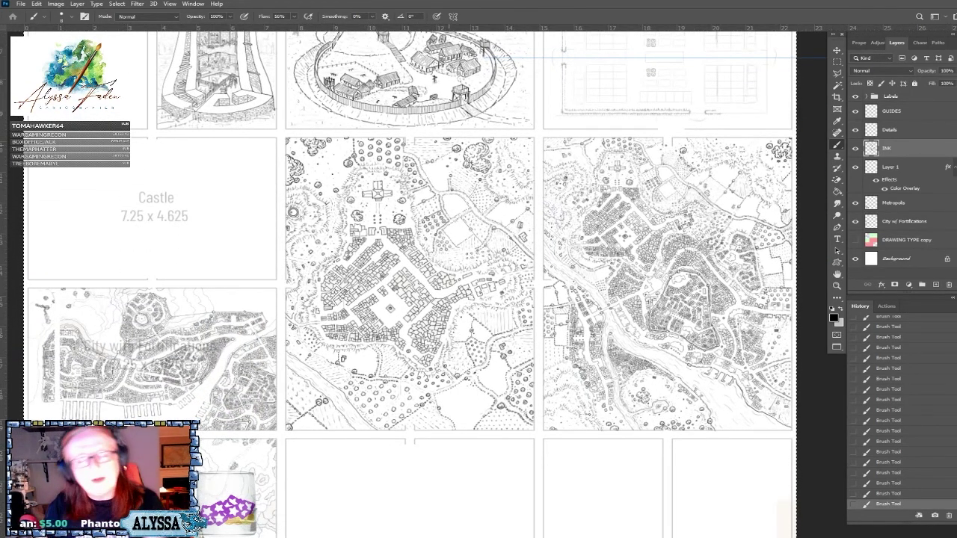
pyautogui.scroll(-4, 426, 284)
pyautogui.hscroll(-3, 426, 284)
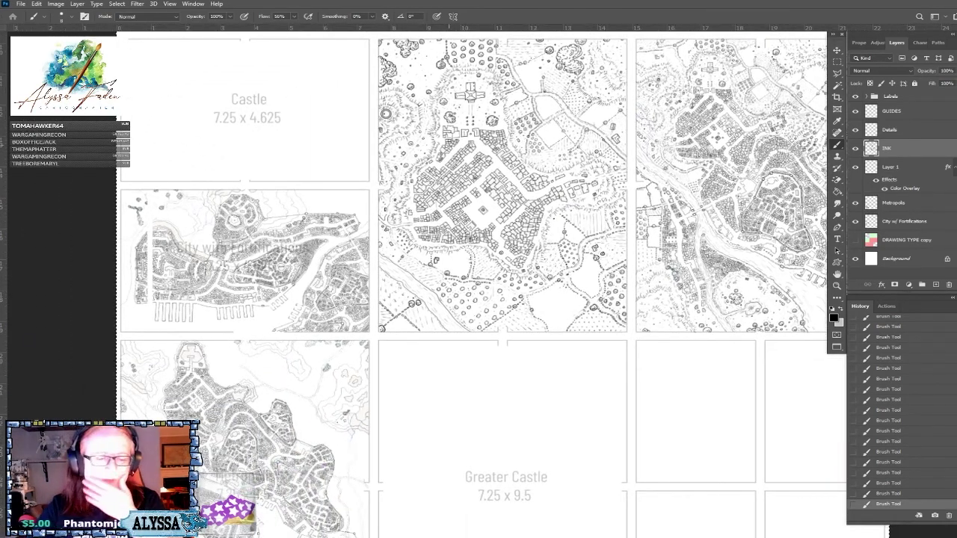
pyautogui.scroll(10, 427, 284)
pyautogui.hscroll(1, 426, 284)
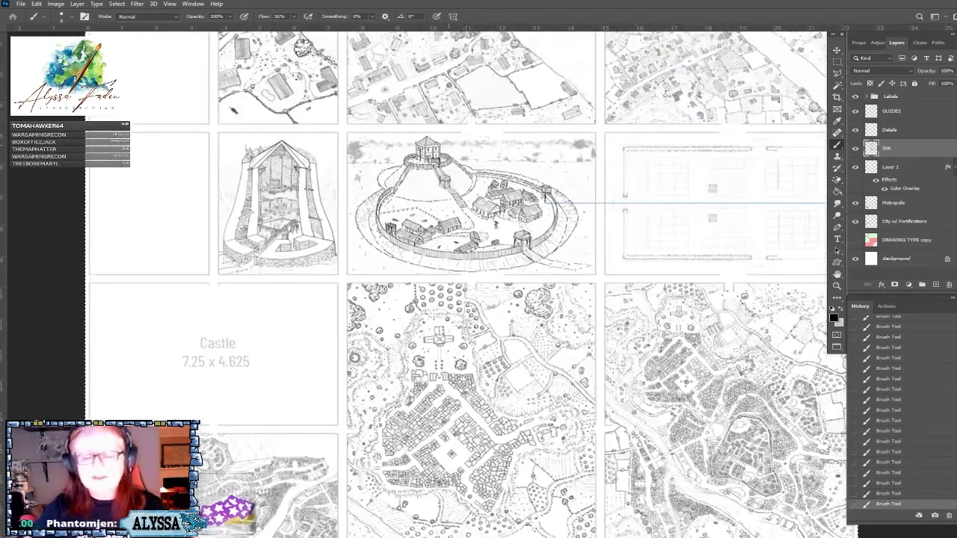
pyautogui.scroll(1, 426, 284)
pyautogui.scroll(5, 740, 242)
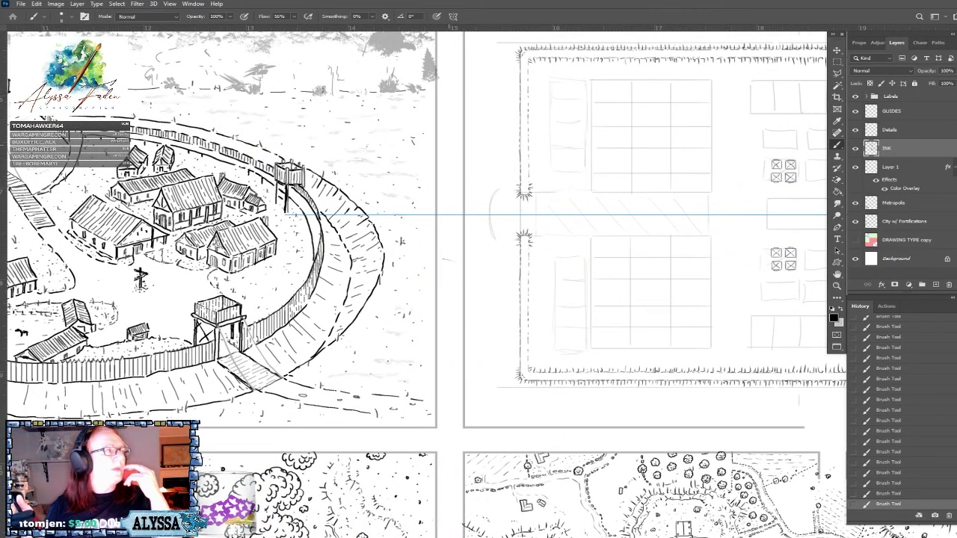
# Ink hatch ticks along the outer edge of the fort's left wall, from the gate opening toward the corner.
pyautogui.scroll(1, 527, 473)
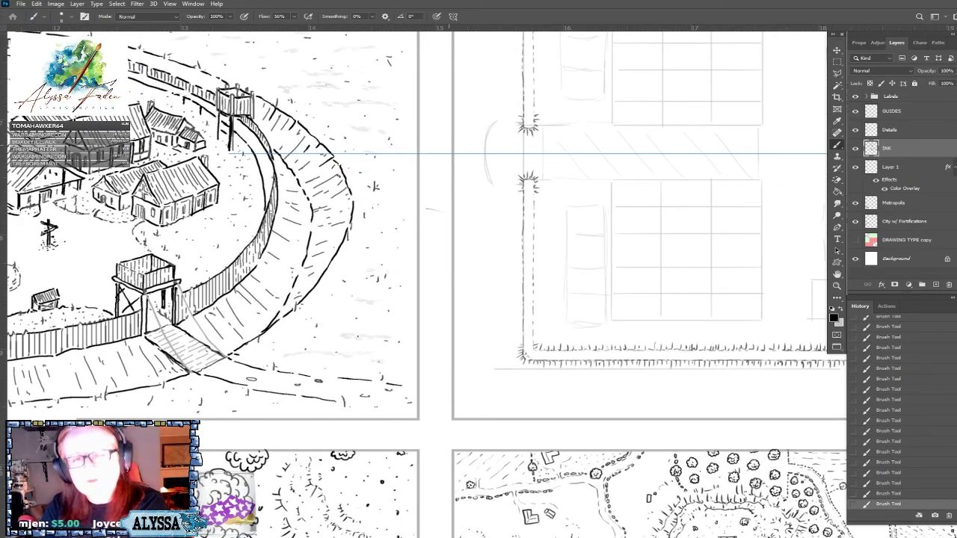
pyautogui.scroll(1, 523, 286)
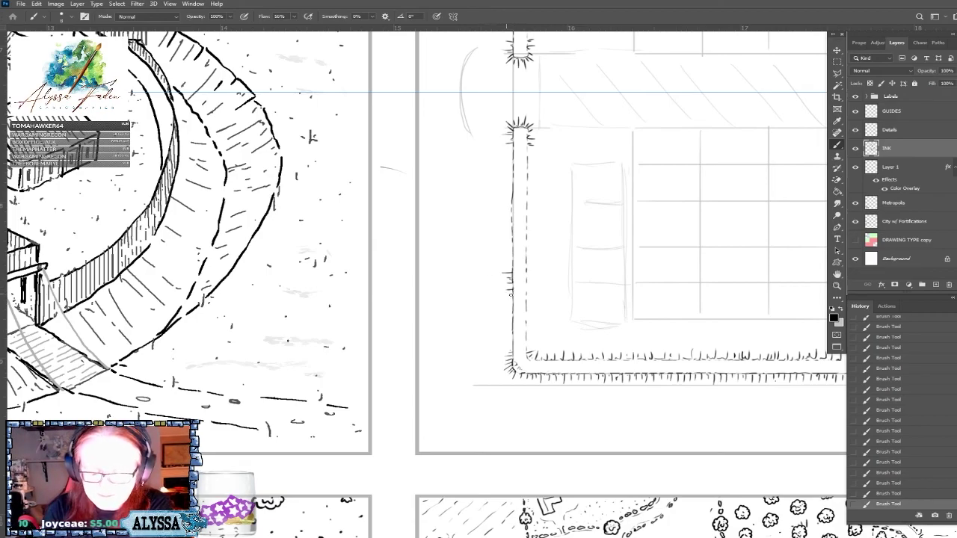
pyautogui.moveTo(512, 298); pyautogui.dragTo(306, 247)
pyautogui.moveTo(217, 355); pyautogui.dragTo(228, 361)
pyautogui.moveTo(361, 356); pyautogui.dragTo(403, 362)
pyautogui.moveTo(178, 355); pyautogui.dragTo(188, 362)
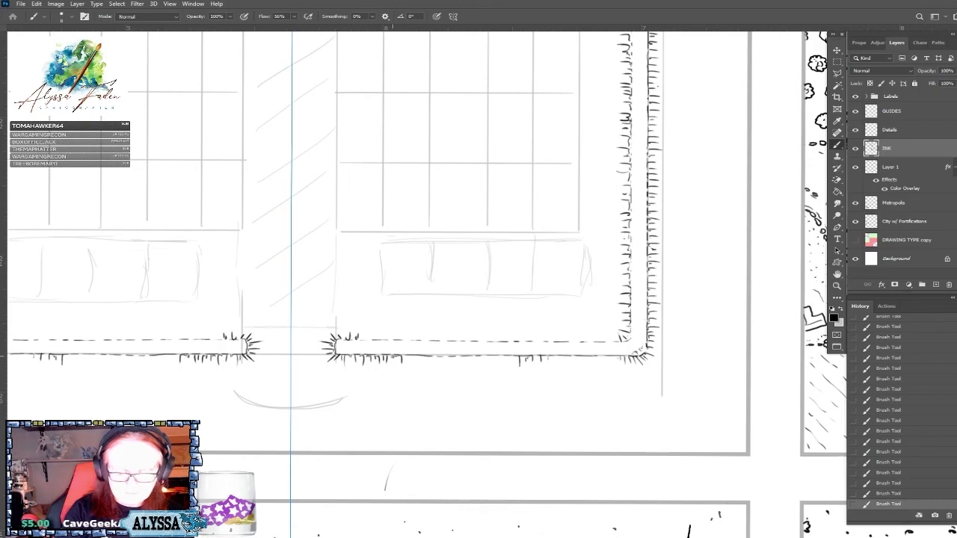
pyautogui.moveTo(415, 355); pyautogui.dragTo(499, 365)
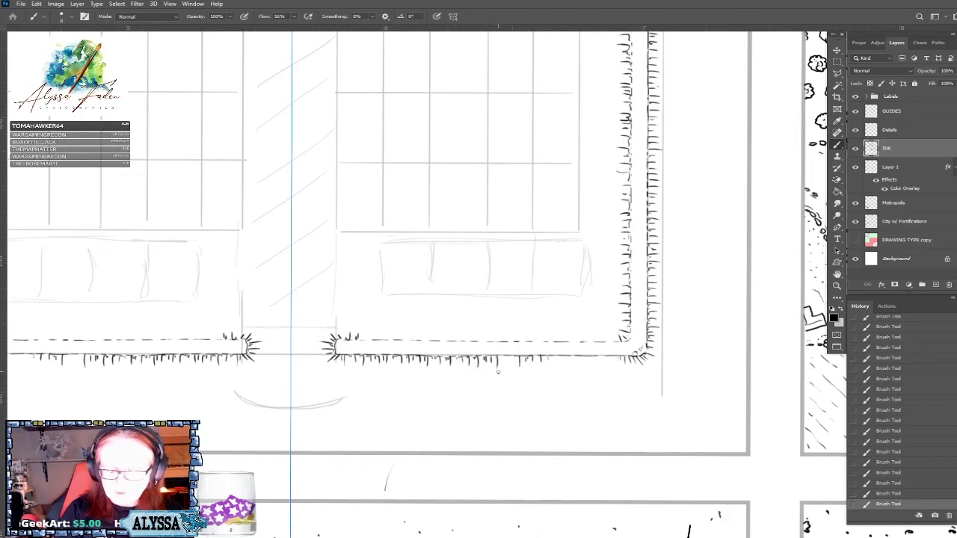
# Ink hatch ticks along the left wall's inner edge from the gate opening to the corner.
pyautogui.moveTo(365, 341); pyautogui.dragTo(366, 334)
pyautogui.moveTo(370, 341)
pyautogui.mouseDown()
pyautogui.moveTo(377, 330)
pyautogui.moveTo(419, 331)
pyautogui.mouseUp()
pyautogui.moveTo(423, 341); pyautogui.dragTo(459, 333)
pyautogui.moveTo(462, 342); pyautogui.dragTo(480, 333)
pyautogui.moveTo(485, 341); pyautogui.dragTo(498, 333)
pyautogui.moveTo(502, 340); pyautogui.dragTo(523, 334)
pyautogui.moveTo(528, 341); pyautogui.dragTo(536, 333)
pyautogui.moveTo(540, 341); pyautogui.dragTo(559, 333)
pyautogui.moveTo(563, 341); pyautogui.dragTo(569, 333)
pyautogui.moveTo(574, 341); pyautogui.dragTo(587, 333)
pyautogui.moveTo(592, 340); pyautogui.dragTo(600, 334)
pyautogui.moveTo(603, 341); pyautogui.dragTo(606, 333)
# Fill the remaining gap in the left wall's outer hatching with short ticks up to the corner.
pyautogui.moveTo(549, 357); pyautogui.dragTo(555, 364)
pyautogui.moveTo(559, 357); pyautogui.dragTo(567, 364)
pyautogui.moveTo(570, 357); pyautogui.dragTo(583, 364)
pyautogui.moveTo(588, 356); pyautogui.dragTo(591, 364)
pyautogui.moveTo(595, 356); pyautogui.dragTo(598, 364)
pyautogui.moveTo(600, 357); pyautogui.dragTo(604, 364)
pyautogui.moveTo(608, 356); pyautogui.dragTo(611, 364)
pyautogui.scroll(-5, 635, 348)
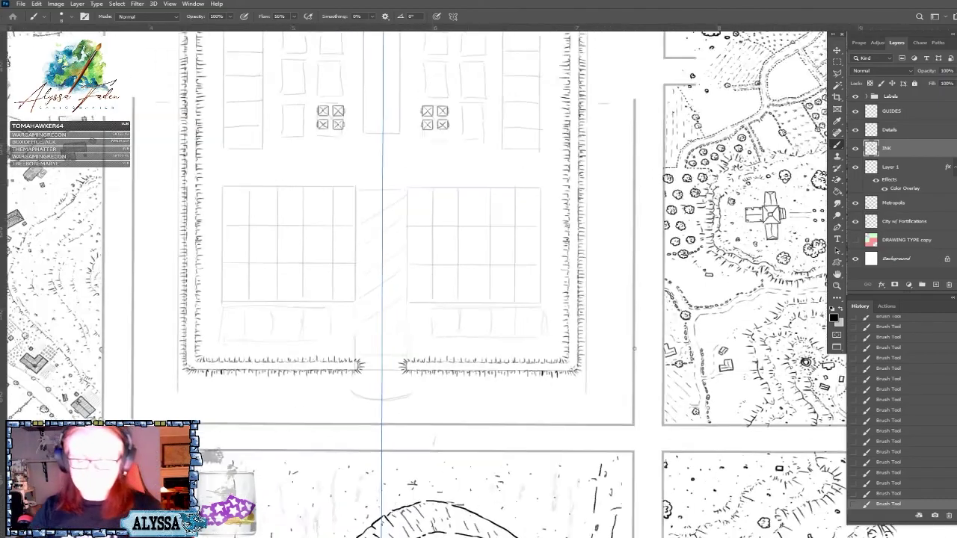
# Ink a dashed arc just inside the sketched curved outwork in front of the left gate.
pyautogui.scroll(4, 635, 348)
pyautogui.hscroll(2, 598, 359)
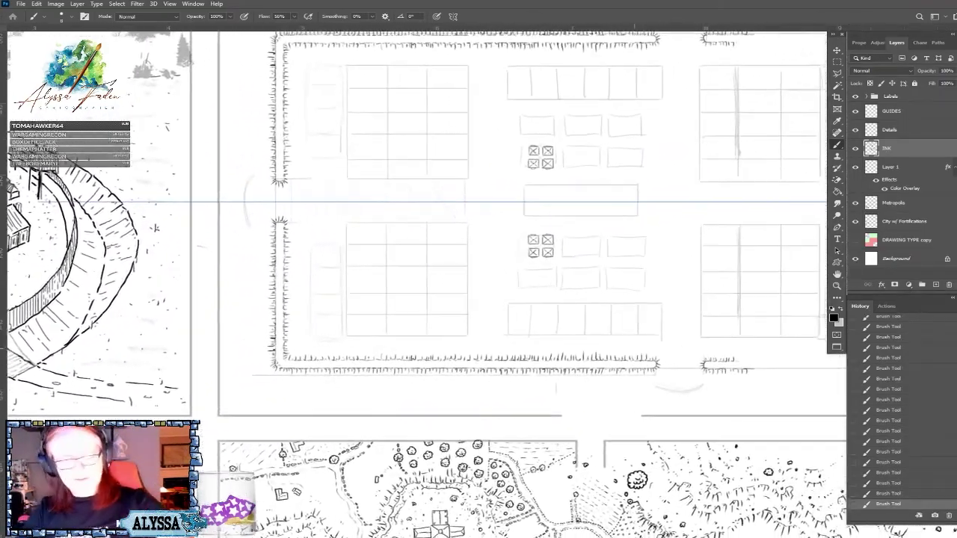
pyautogui.scroll(2, 598, 359)
pyautogui.hscroll(-3, 478, 299)
pyautogui.scroll(2, 478, 299)
pyautogui.scroll(2, 419, 284)
pyautogui.scroll(3, 419, 284)
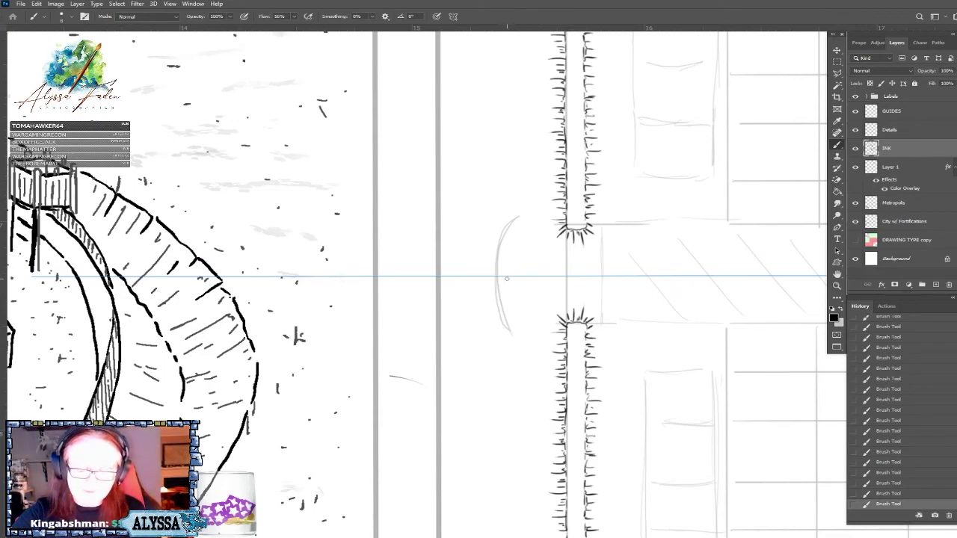
pyautogui.moveTo(507, 276); pyautogui.dragTo(523, 329)
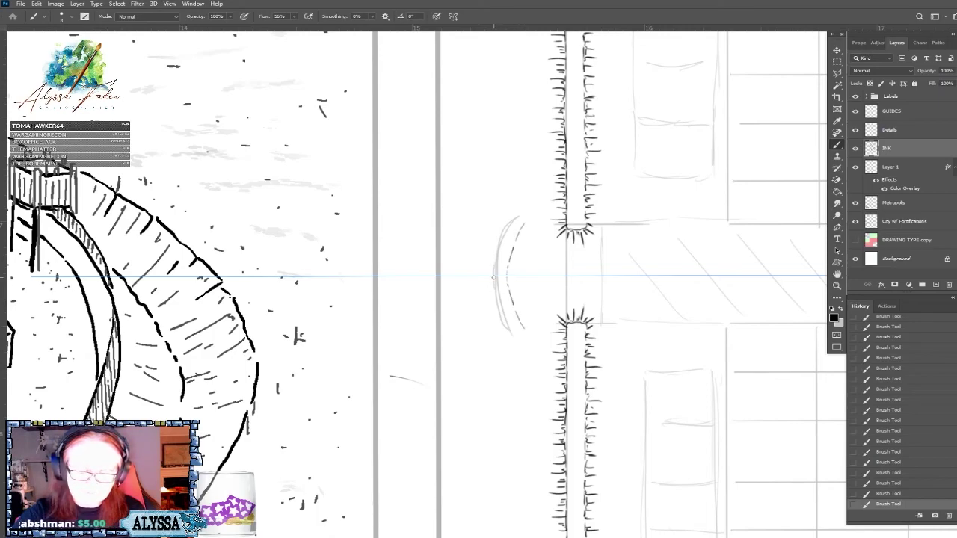
# Ink the dashed outer arc and rounded ends of the left gate's outwork, and hatch its outer side with short ticks.
pyautogui.moveTo(495, 294); pyautogui.dragTo(505, 321)
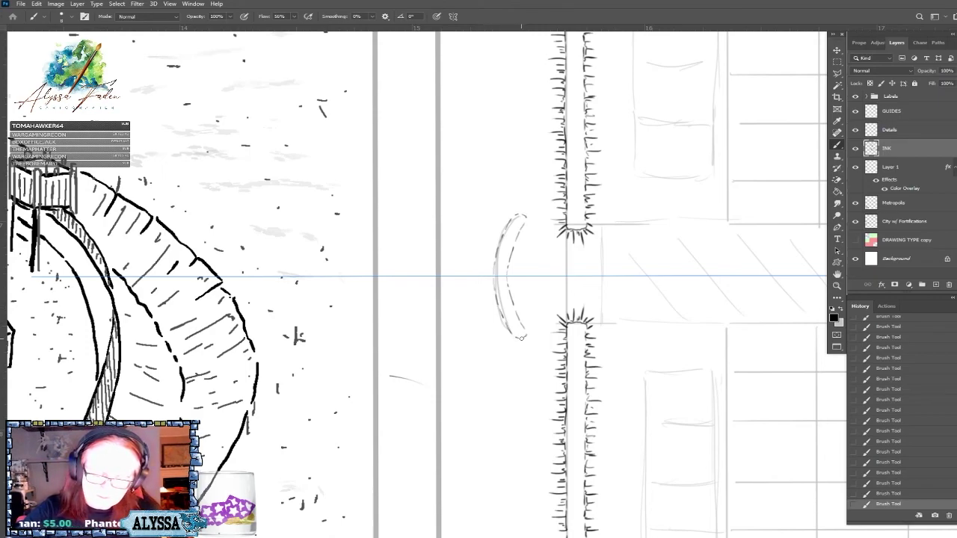
pyautogui.moveTo(511, 334); pyautogui.dragTo(519, 338)
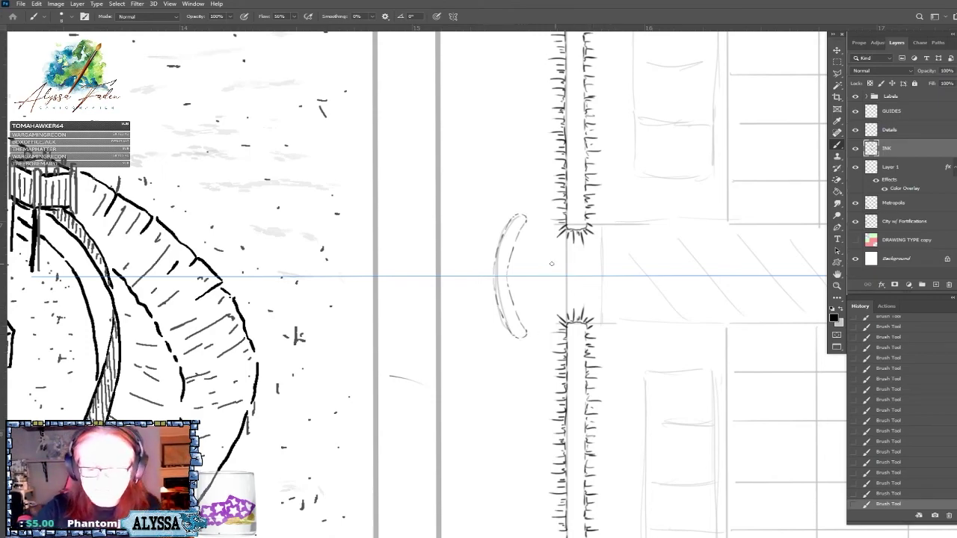
pyautogui.moveTo(494, 263); pyautogui.dragTo(484, 267)
pyautogui.moveTo(493, 281)
pyautogui.mouseDown()
pyautogui.moveTo(485, 289)
pyautogui.moveTo(484, 278)
pyautogui.moveTo(485, 296)
pyautogui.mouseUp()
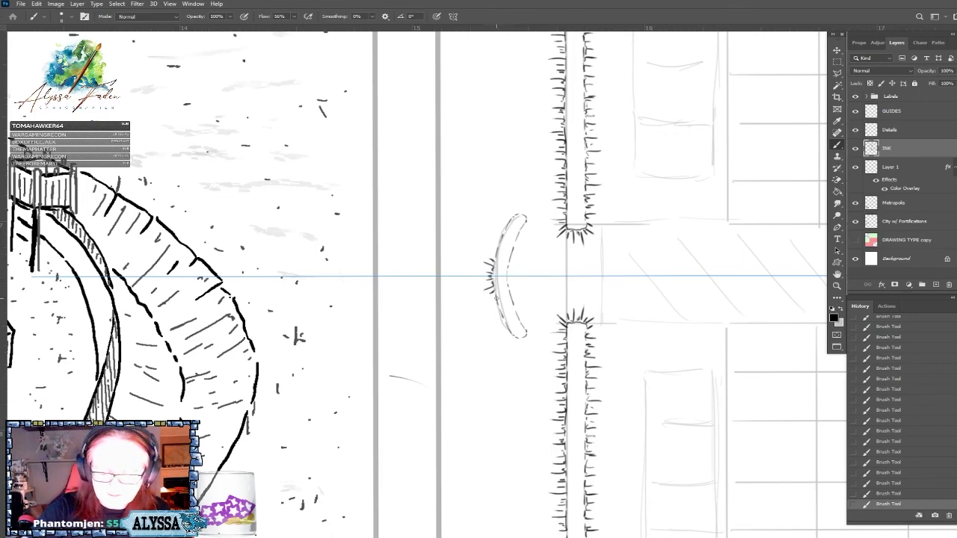
pyautogui.moveTo(495, 243); pyautogui.dragTo(486, 249)
pyautogui.moveTo(496, 300)
pyautogui.mouseDown()
pyautogui.moveTo(486, 307)
pyautogui.moveTo(497, 324)
pyautogui.mouseUp()
# Ink radiating ticks around both tips of the left gate's outwork and along its inner edge.
pyautogui.moveTo(508, 323); pyautogui.dragTo(502, 336)
pyautogui.moveTo(508, 217)
pyautogui.mouseDown()
pyautogui.moveTo(499, 223)
pyautogui.moveTo(508, 203)
pyautogui.mouseUp()
pyautogui.moveTo(512, 336)
pyautogui.mouseDown()
pyautogui.moveTo(509, 349)
pyautogui.moveTo(519, 344)
pyautogui.mouseUp()
pyautogui.moveTo(521, 213); pyautogui.dragTo(522, 204)
pyautogui.moveTo(520, 337); pyautogui.dragTo(526, 349)
pyautogui.moveTo(525, 214); pyautogui.dragTo(528, 208)
pyautogui.moveTo(525, 336)
pyautogui.mouseDown()
pyautogui.moveTo(518, 348)
pyautogui.moveTo(529, 226)
pyautogui.mouseUp()
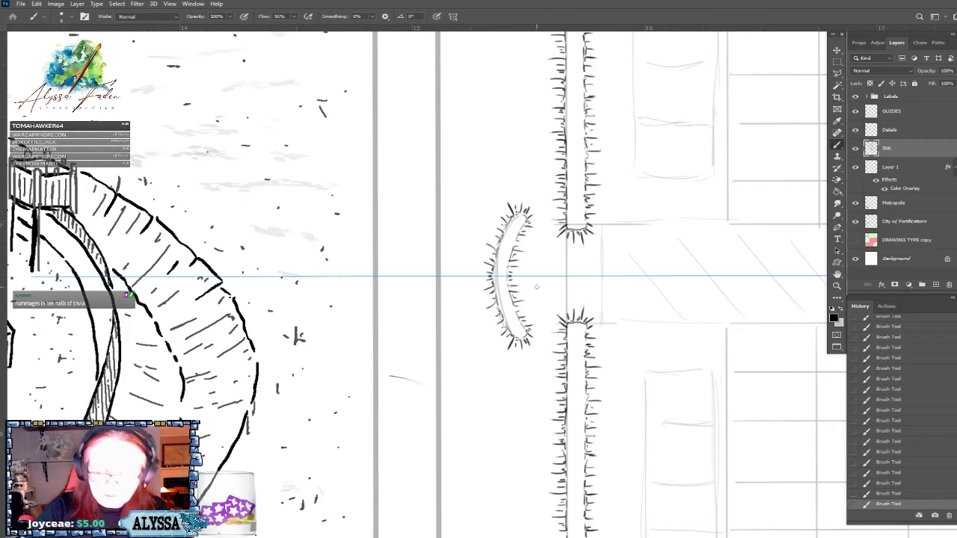
# Erase the stray ink stroke lying between the map frames outside the fort's left gate.
pyautogui.scroll(-5, 537, 287)
pyautogui.scroll(5, 537, 287)
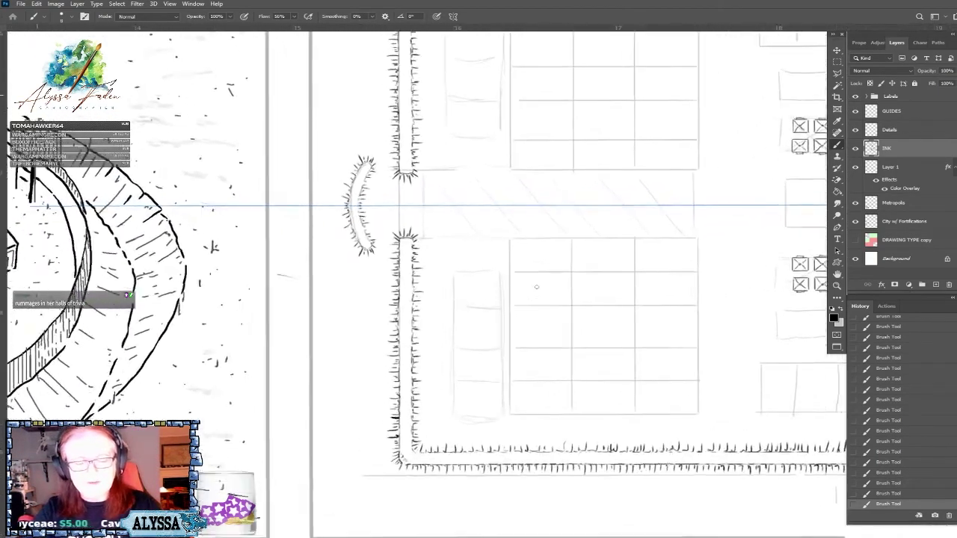
pyautogui.scroll(-1, 536, 287)
pyautogui.hscroll(-1, 536, 286)
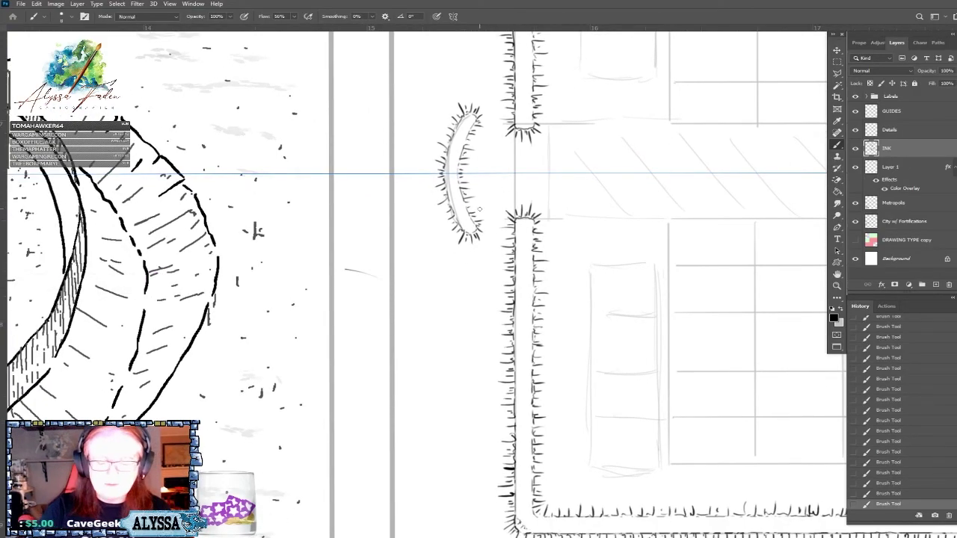
pyautogui.scroll(-3, 377, 290)
pyautogui.scroll(2, 377, 299)
pyautogui.scroll(1, 376, 306)
pyautogui.scroll(-3, 377, 307)
pyautogui.scroll(2, 377, 307)
pyautogui.scroll(1, 377, 306)
pyautogui.scroll(-2, 376, 307)
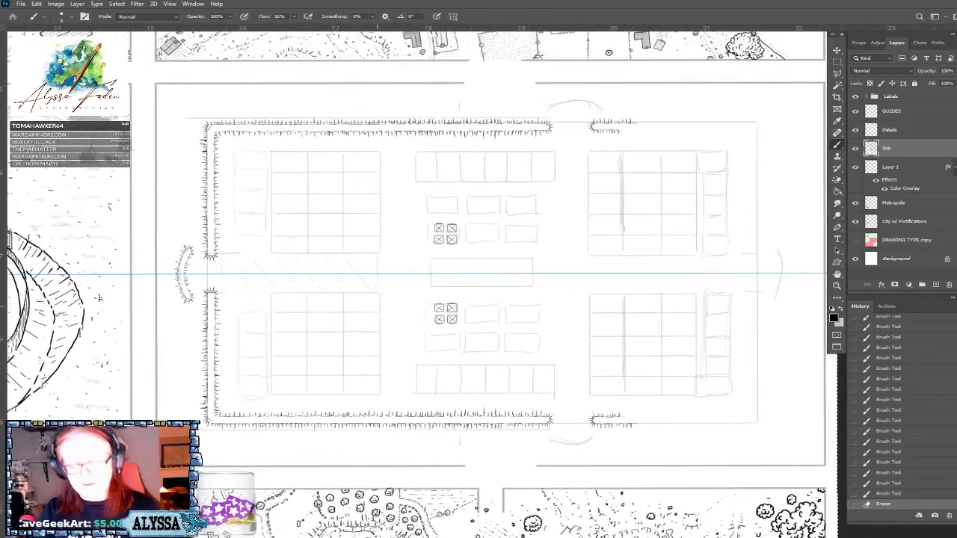
# Ink the outline of the curved outwork outside the fort's bottom gate over its sketch.
pyautogui.scroll(3, 377, 307)
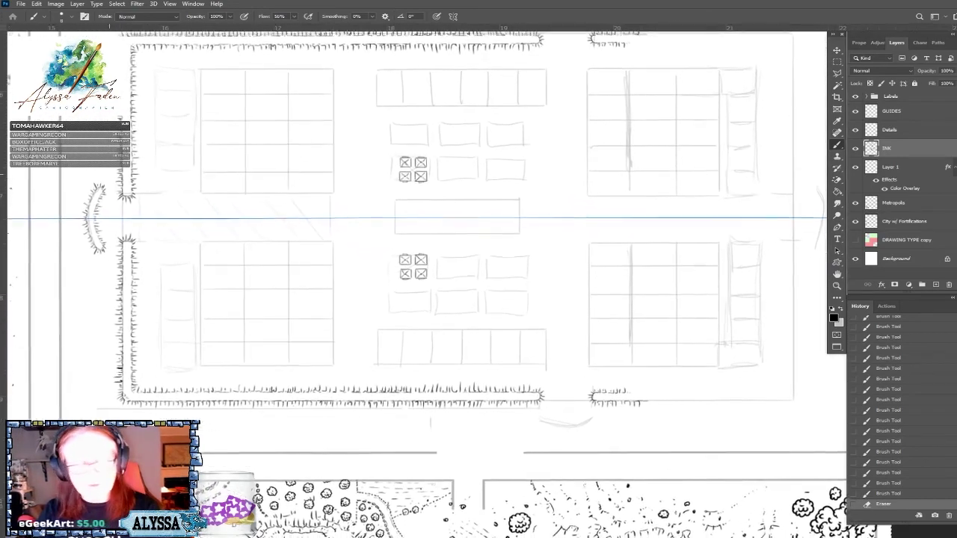
pyautogui.scroll(3, 377, 307)
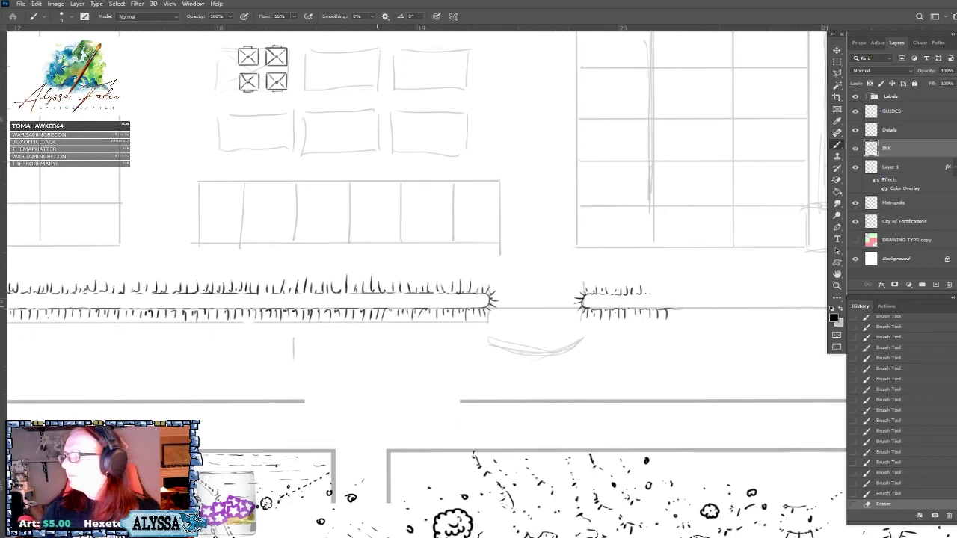
pyautogui.scroll(1, 377, 307)
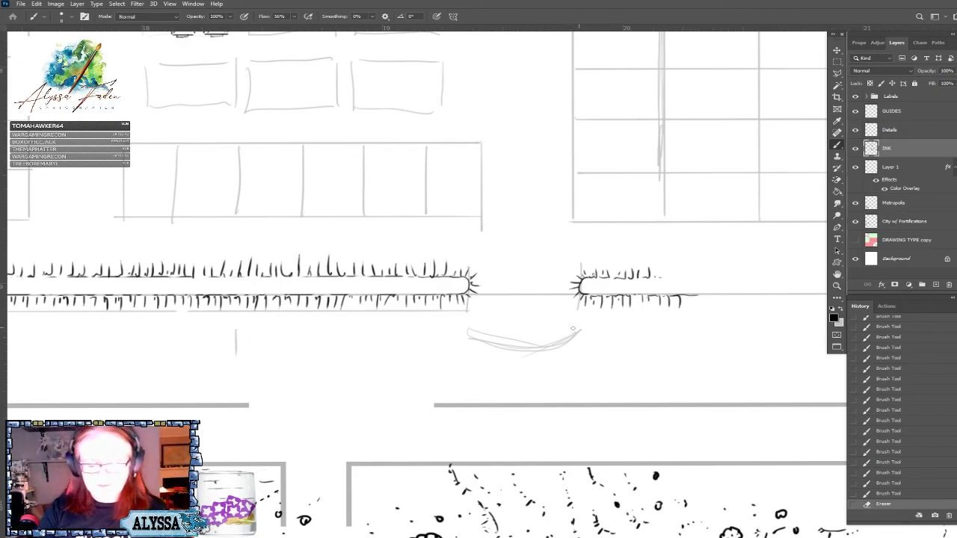
pyautogui.click(471, 332)
pyautogui.click(471, 333)
pyautogui.click(470, 332)
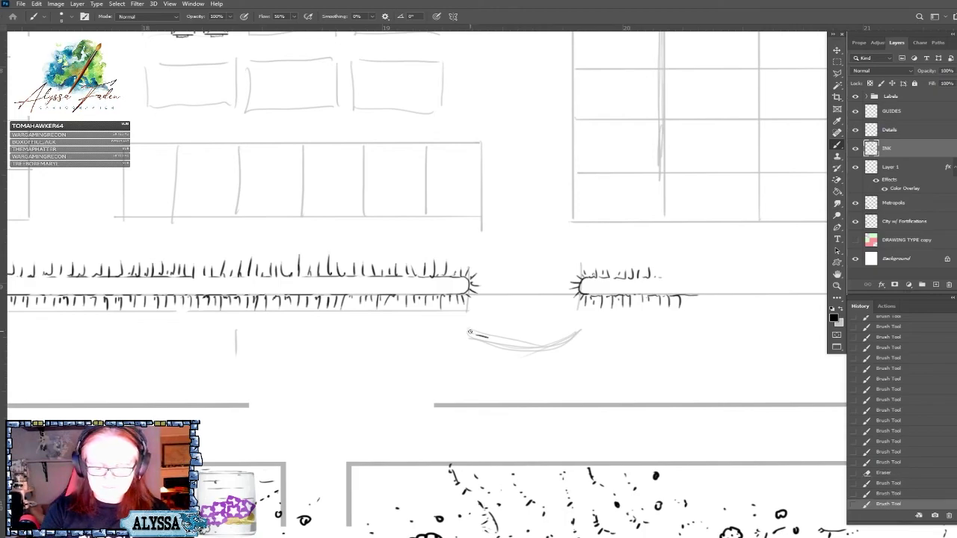
pyautogui.moveTo(469, 331)
pyautogui.mouseDown()
pyautogui.moveTo(532, 343)
pyautogui.moveTo(580, 329)
pyautogui.mouseUp()
# Hatch the bottom gate's outwork with short ticks along its outer edge, around both ends and along its inner edge.
pyautogui.moveTo(461, 338); pyautogui.dragTo(521, 351)
pyautogui.moveTo(524, 351)
pyautogui.mouseDown()
pyautogui.moveTo(588, 336)
pyautogui.moveTo(461, 329)
pyautogui.moveTo(461, 338)
pyautogui.moveTo(456, 325)
pyautogui.moveTo(460, 351)
pyautogui.moveTo(480, 356)
pyautogui.moveTo(473, 322)
pyautogui.moveTo(498, 332)
pyautogui.moveTo(509, 363)
pyautogui.moveTo(487, 358)
pyautogui.mouseUp()
pyautogui.moveTo(483, 351)
pyautogui.mouseDown()
pyautogui.moveTo(526, 357)
pyautogui.moveTo(533, 370)
pyautogui.moveTo(536, 355)
pyautogui.moveTo(561, 358)
pyautogui.mouseUp()
pyautogui.moveTo(567, 351)
pyautogui.mouseDown()
pyautogui.moveTo(569, 361)
pyautogui.moveTo(582, 351)
pyautogui.mouseUp()
pyautogui.moveTo(584, 342)
pyautogui.mouseDown()
pyautogui.moveTo(597, 340)
pyautogui.moveTo(591, 320)
pyautogui.moveTo(552, 340)
pyautogui.mouseUp()
pyautogui.moveTo(550, 330); pyautogui.dragTo(537, 343)
pyautogui.moveTo(531, 331); pyautogui.dragTo(523, 342)
pyautogui.moveTo(519, 338); pyautogui.dragTo(502, 345)
pyautogui.moveTo(500, 333)
pyautogui.mouseDown()
pyautogui.moveTo(496, 346)
pyautogui.moveTo(492, 339)
pyautogui.mouseUp()
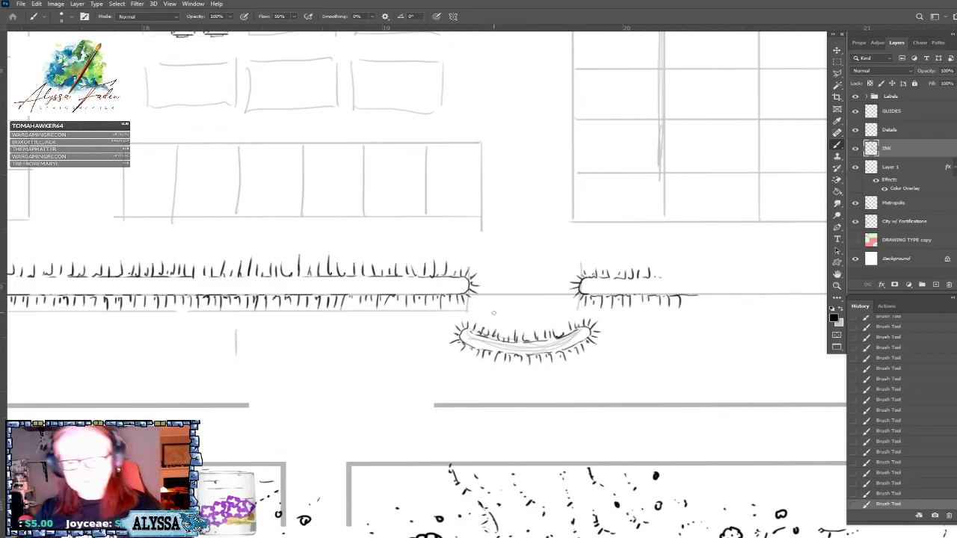
# View the whole fort plan and save the document.
pyautogui.scroll(-6, 508, 337)
pyautogui.scroll(3, 509, 336)
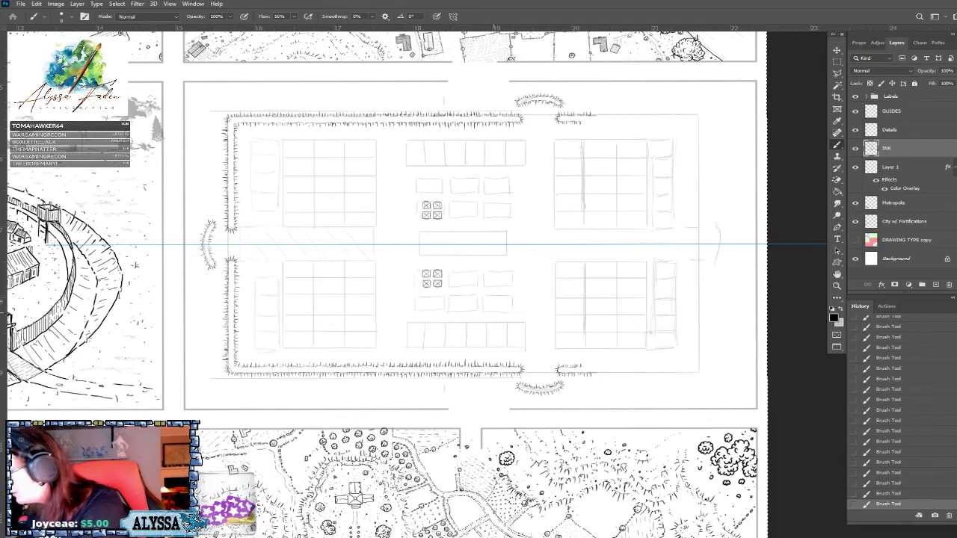
pyautogui.hotkey('ctrl', 's')
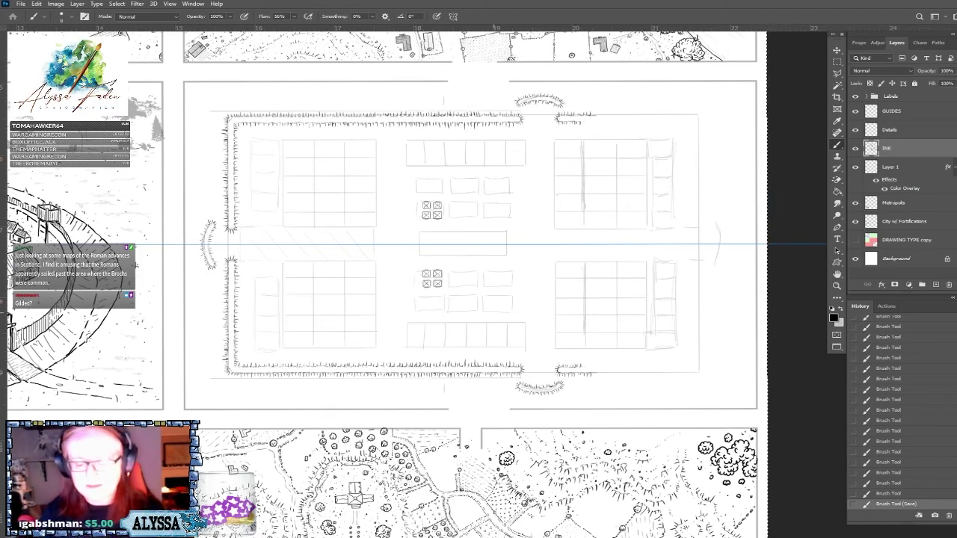
# Examine the sketched building blocks inside the fort, comparing the left grids with the central and right-hand blocks.
pyautogui.scroll(3, 474, 396)
pyautogui.moveTo(419, 314); pyautogui.dragTo(636, 309)
pyautogui.scroll(2, 434, 198)
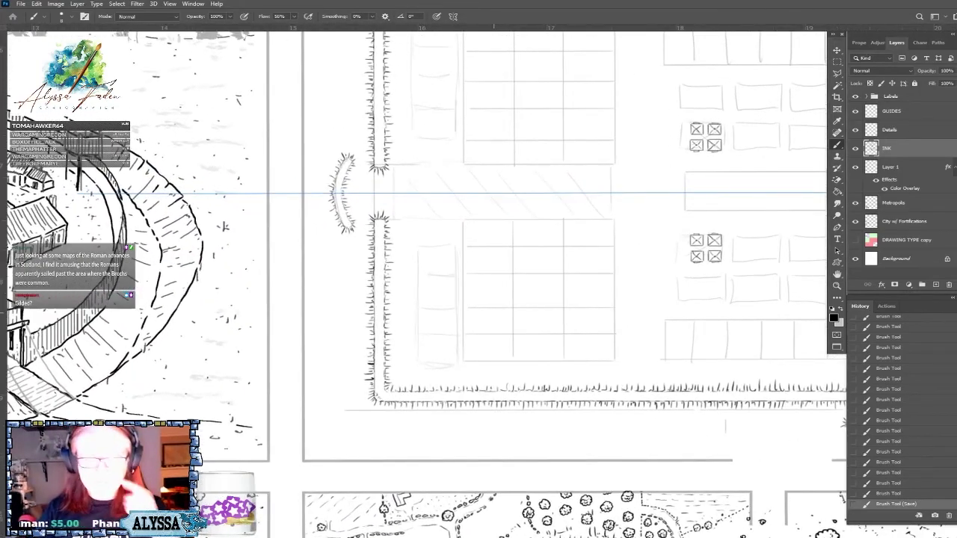
pyautogui.scroll(2, 319, 359)
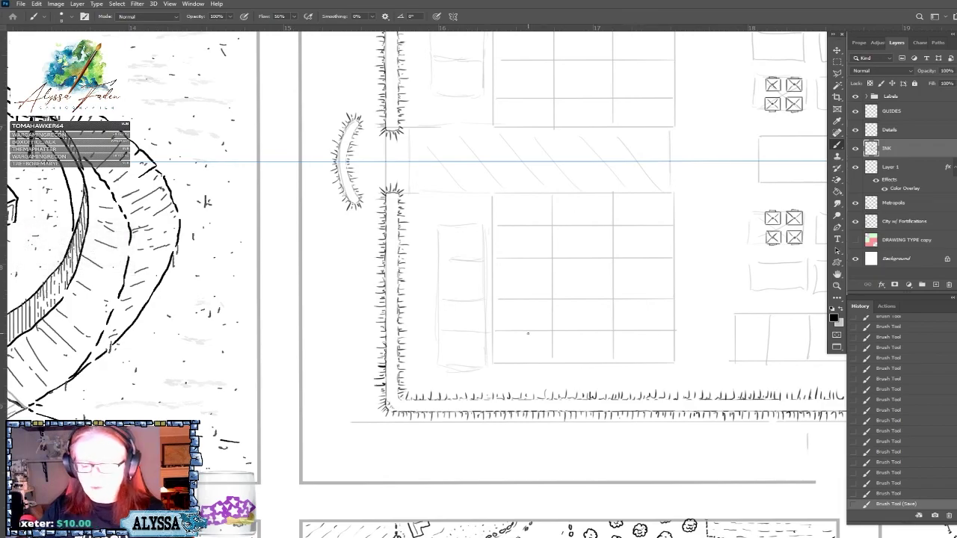
pyautogui.scroll(-5, 528, 333)
pyautogui.scroll(4, 528, 334)
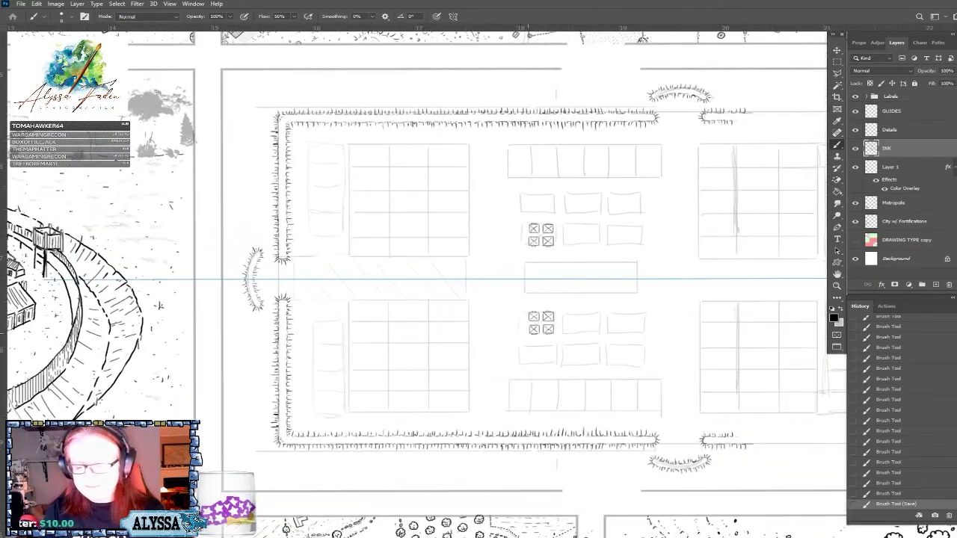
pyautogui.scroll(2, 400, 337)
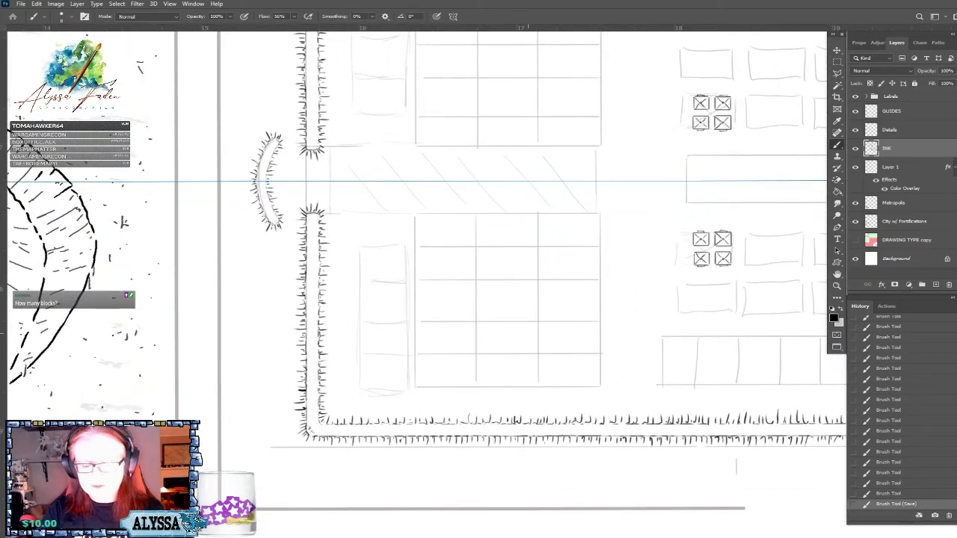
pyautogui.scroll(-3, 426, 337)
pyautogui.scroll(1, 425, 336)
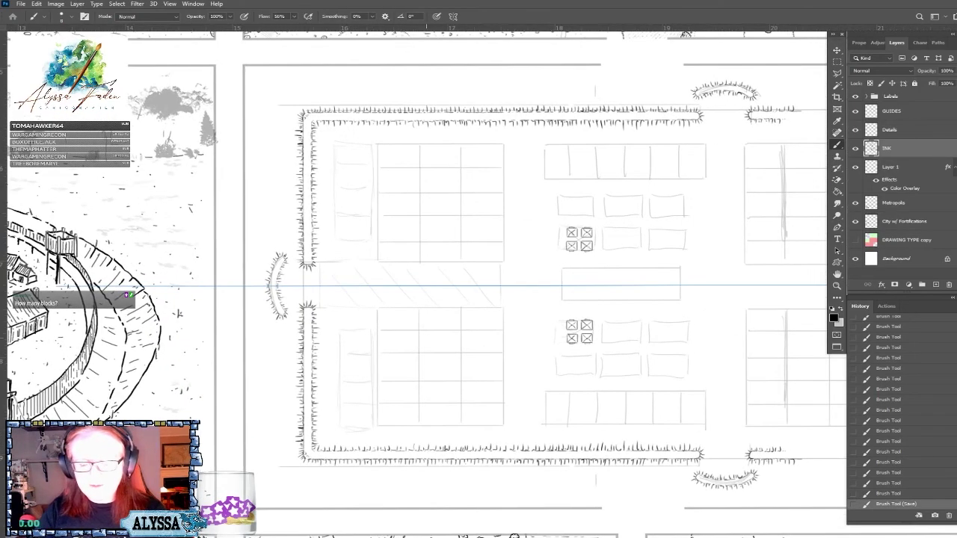
pyautogui.scroll(-3, 400, 323)
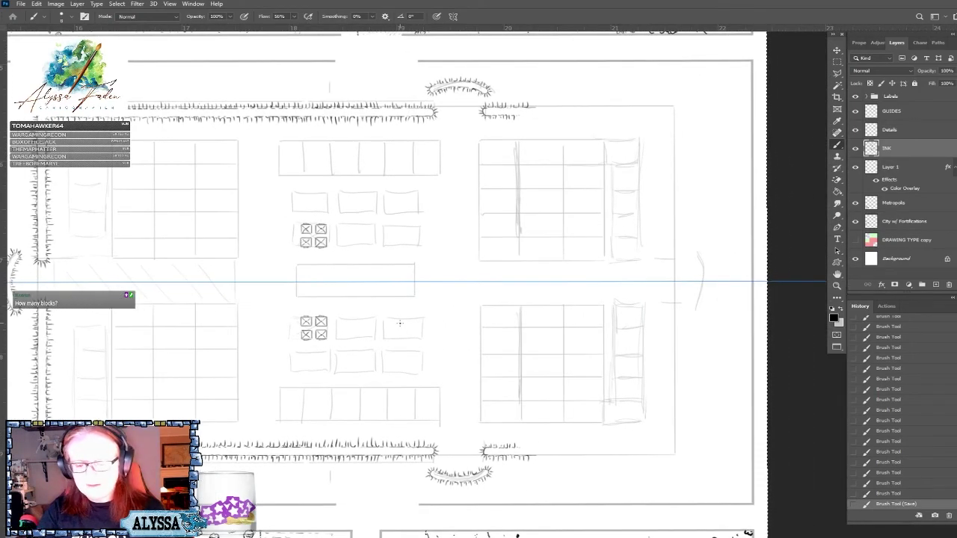
pyautogui.scroll(3, 400, 323)
pyautogui.scroll(4, 400, 323)
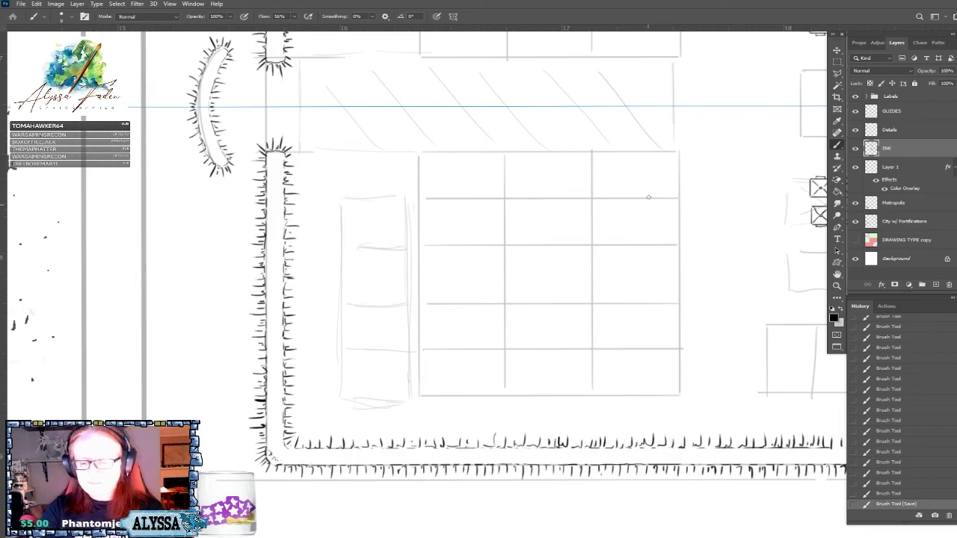
pyautogui.moveTo(637, 373); pyautogui.dragTo(636, 212)
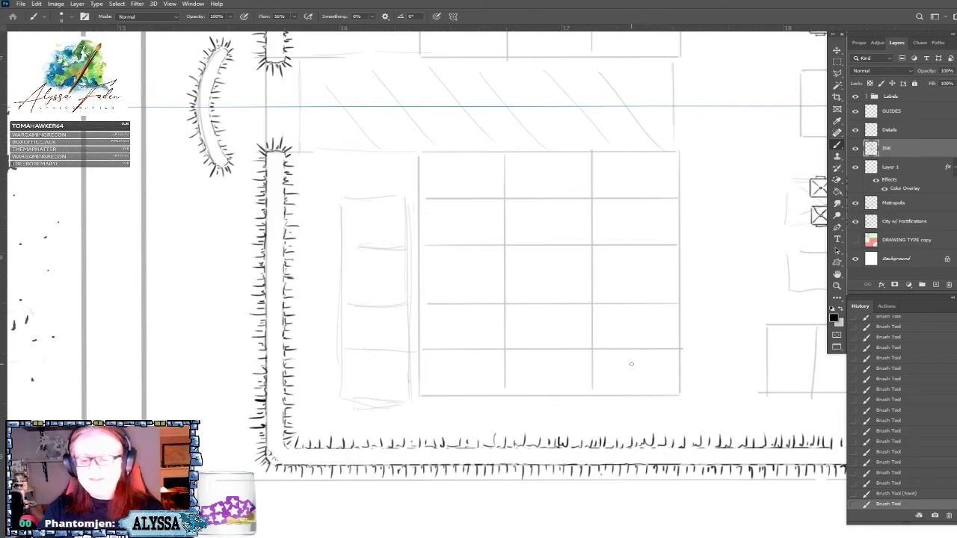
pyautogui.scroll(-2, 387, 247)
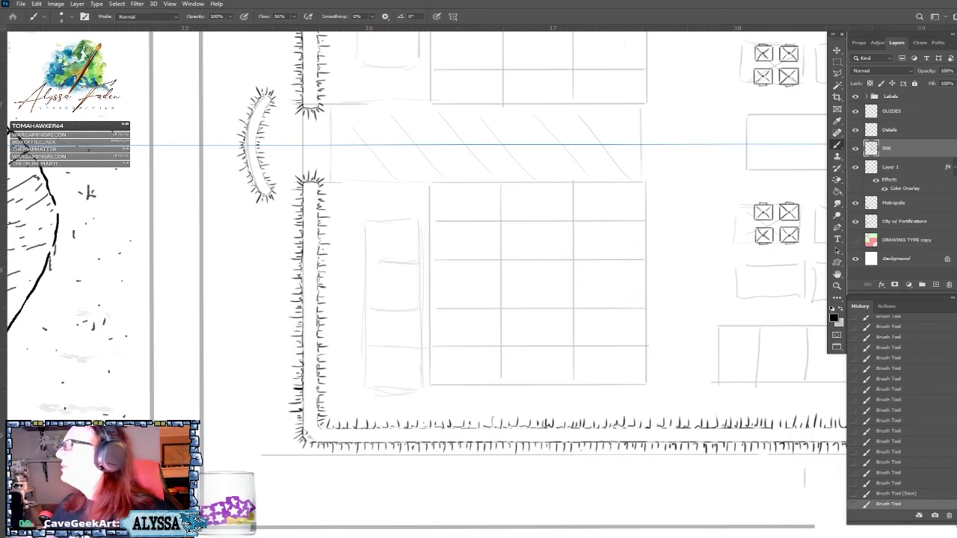
# Switch to the Photos viewer and browse the Roman camp reference images for the tent layout.
pyautogui.hotkey('alt', 'Tab')
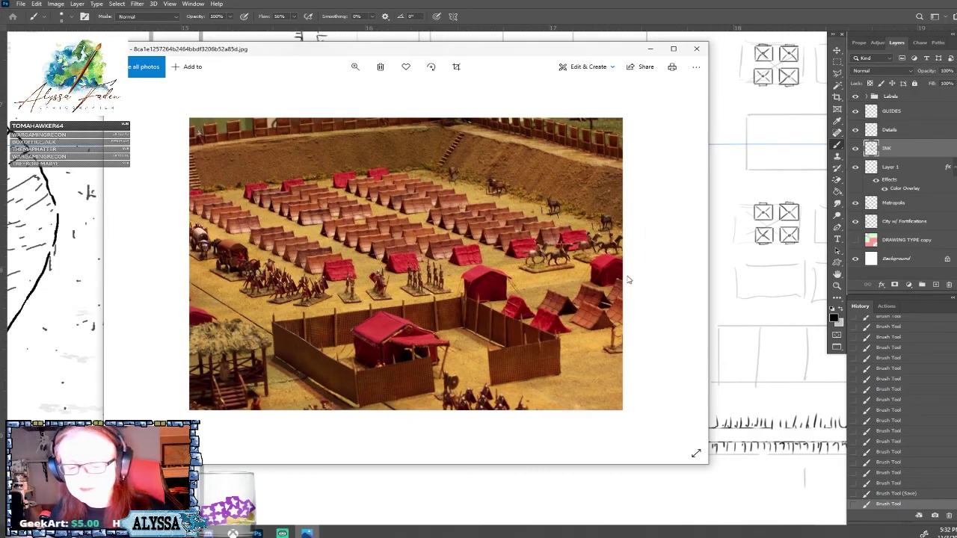
pyautogui.click(684, 265)
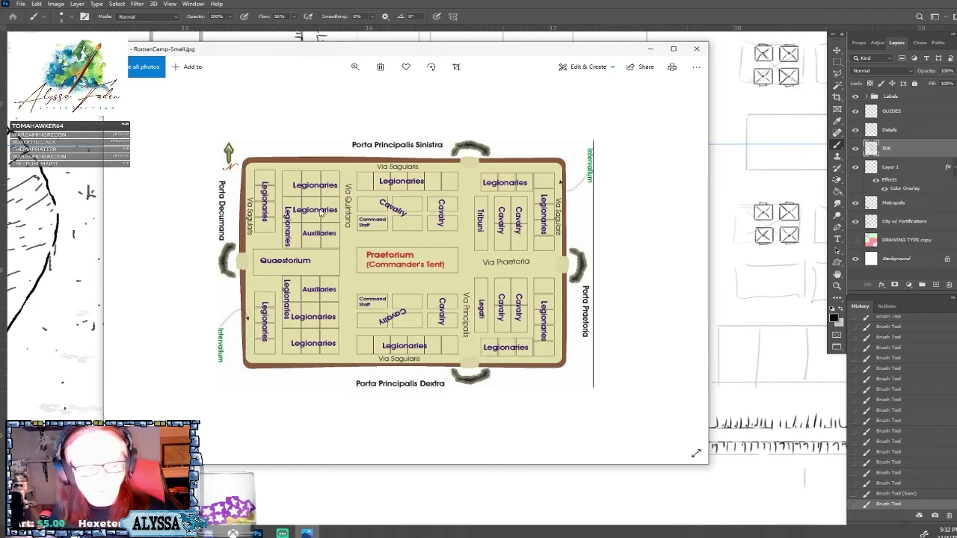
pyautogui.moveTo(685, 268)
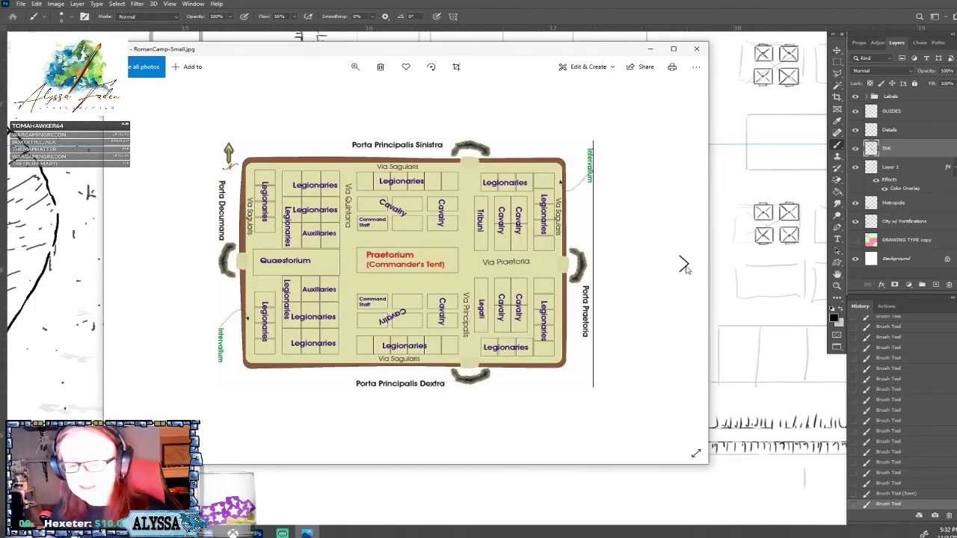
pyautogui.click(685, 266)
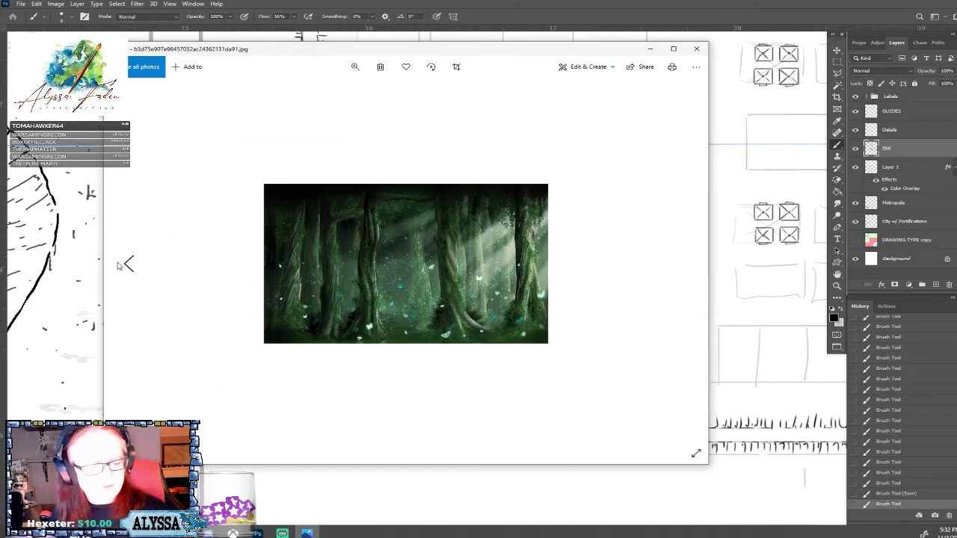
pyautogui.click(130, 264)
pyautogui.click(130, 264)
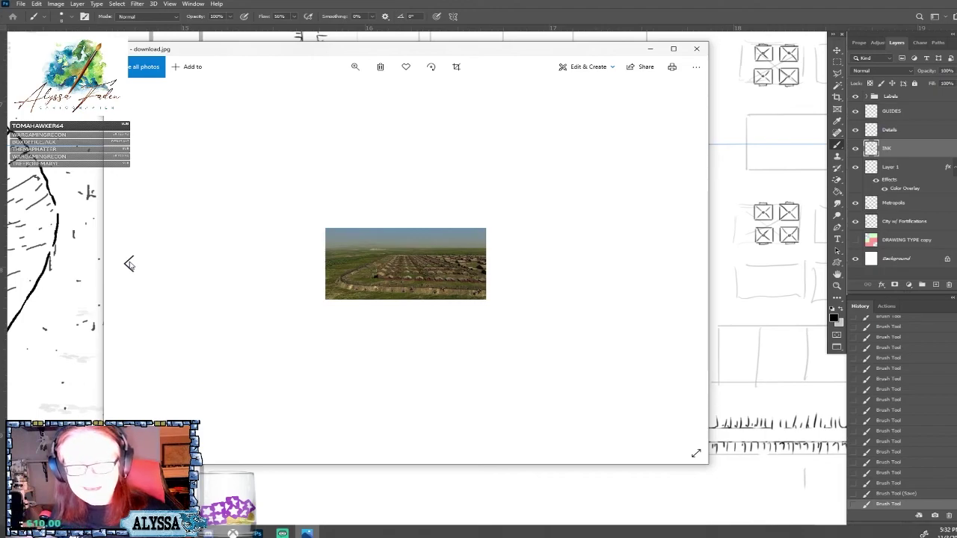
pyautogui.click(129, 264)
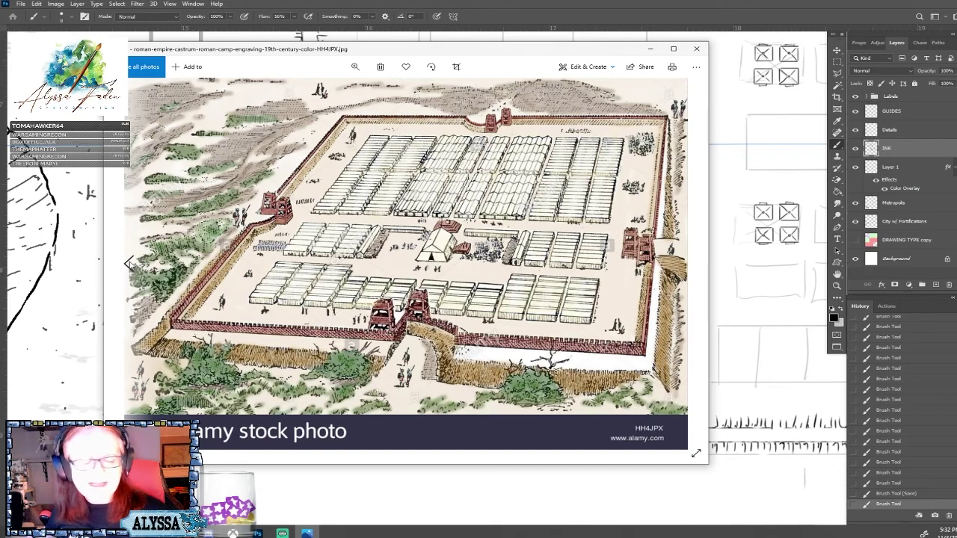
pyautogui.click(129, 264)
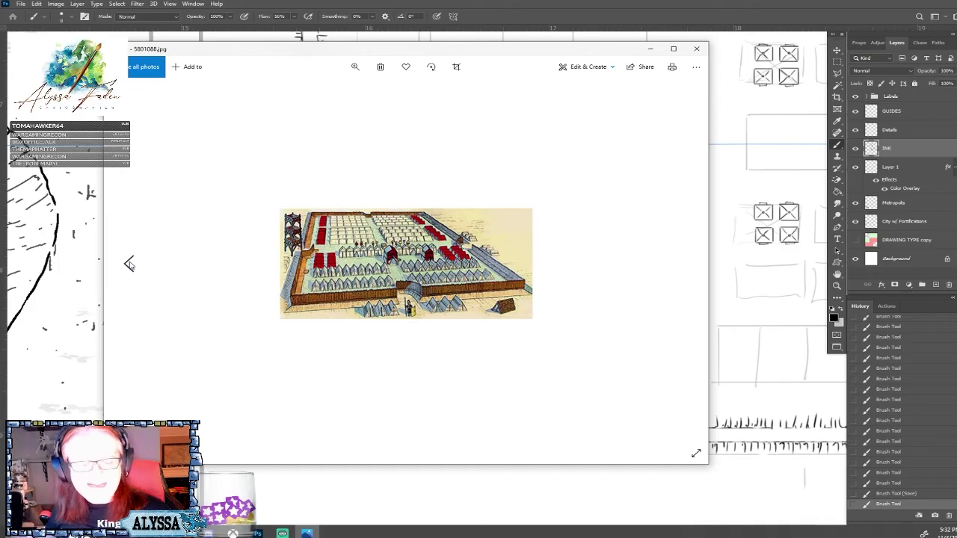
pyautogui.click(129, 263)
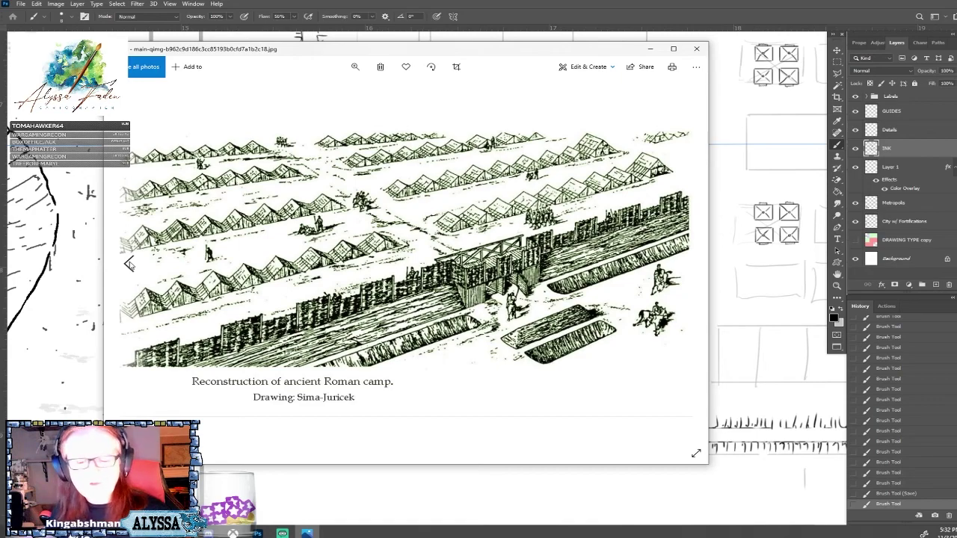
pyautogui.click(129, 264)
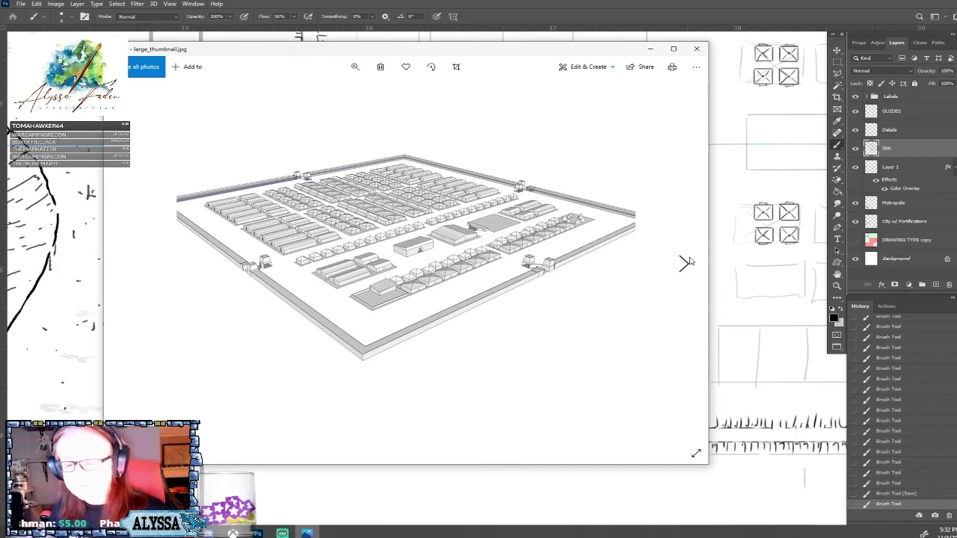
# Go back to the RomanCamp-Small.jpg plan and reposition its window to study the legionary blocks.
pyautogui.click(683, 263)
pyautogui.click(683, 263)
pyautogui.click(683, 263)
pyautogui.click(683, 263)
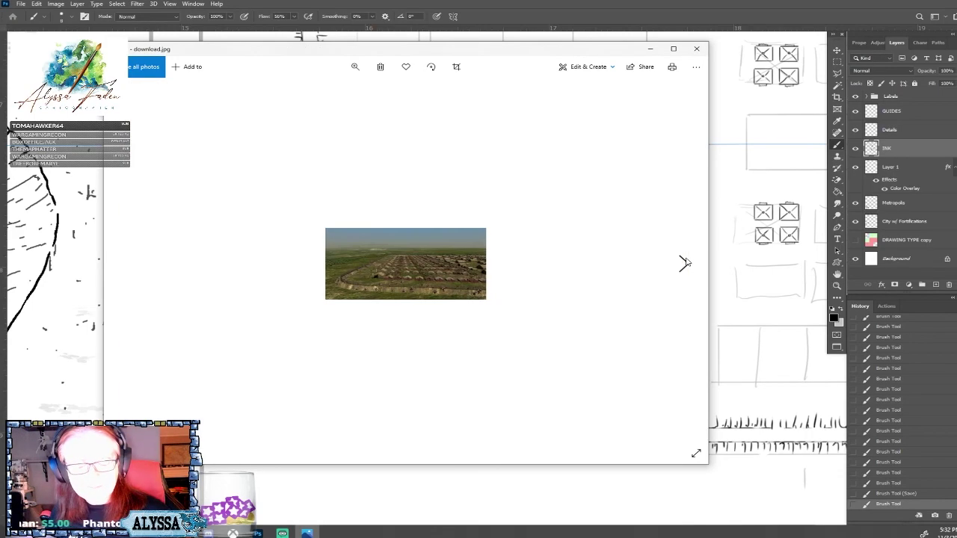
pyautogui.click(684, 263)
pyautogui.click(683, 263)
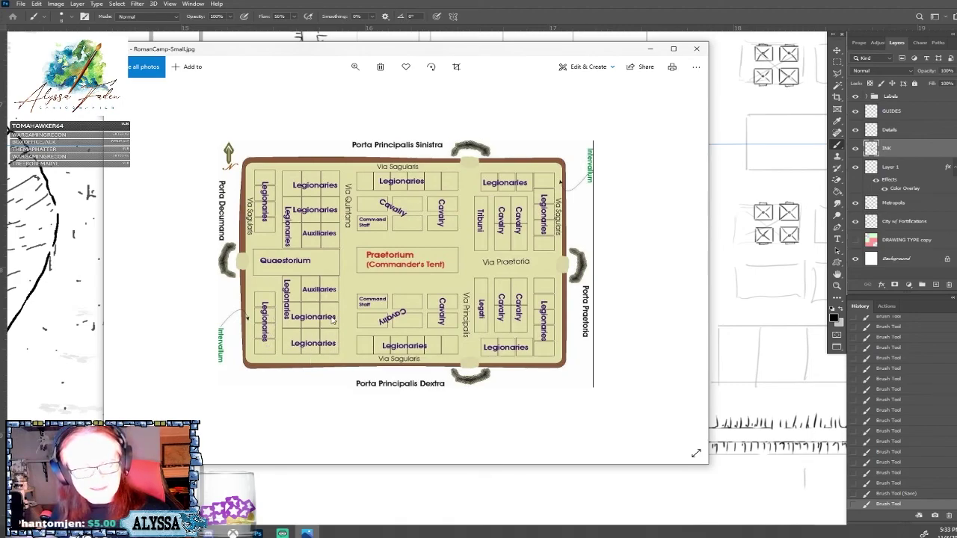
pyautogui.moveTo(369, 51); pyautogui.dragTo(432, 23)
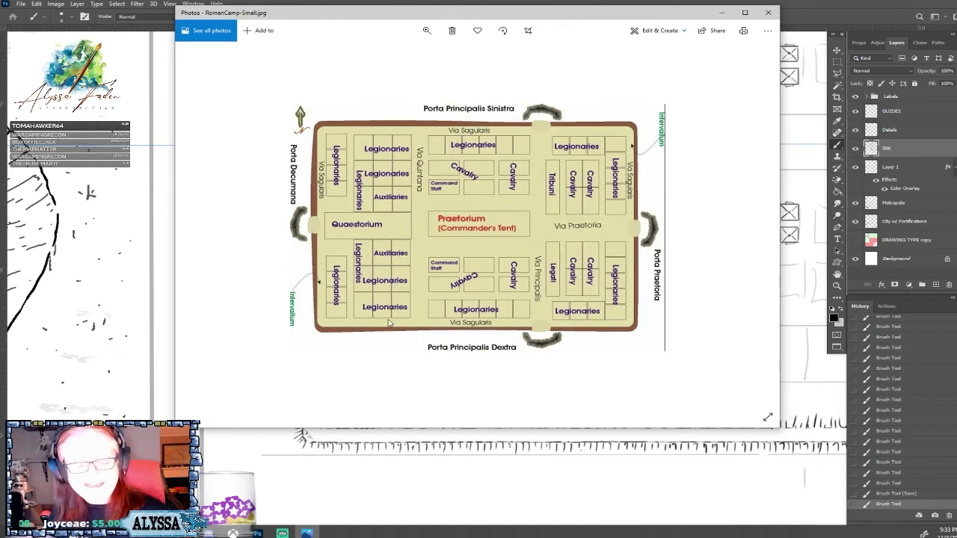
# Move the RomanCamp-Small.jpg reference aside, return to the fort plan in Photoshop and examine the lower-left blocks.
pyautogui.moveTo(442, 20); pyautogui.dragTo(780, 140)
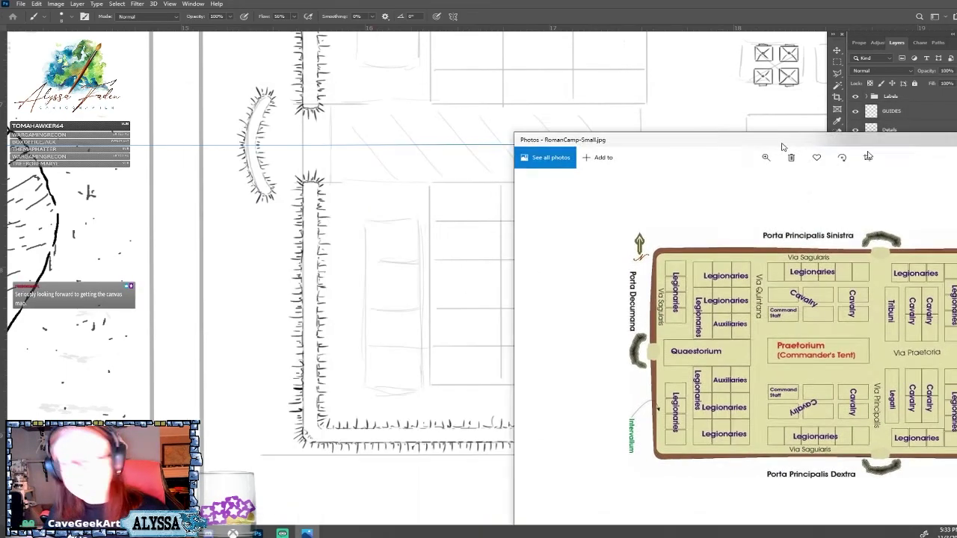
pyautogui.hotkey('alt', 'Tab')
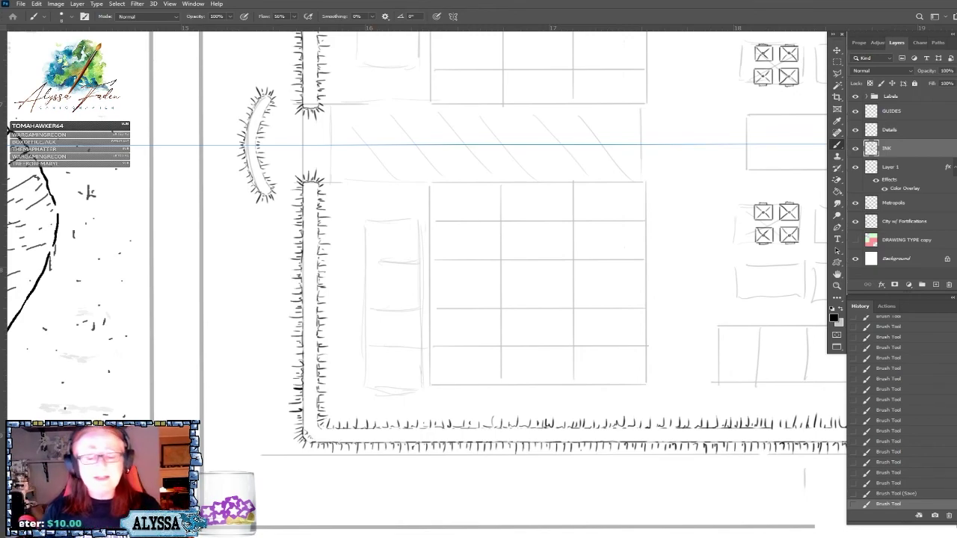
pyautogui.scroll(-4, 428, 458)
pyautogui.scroll(1, 456, 419)
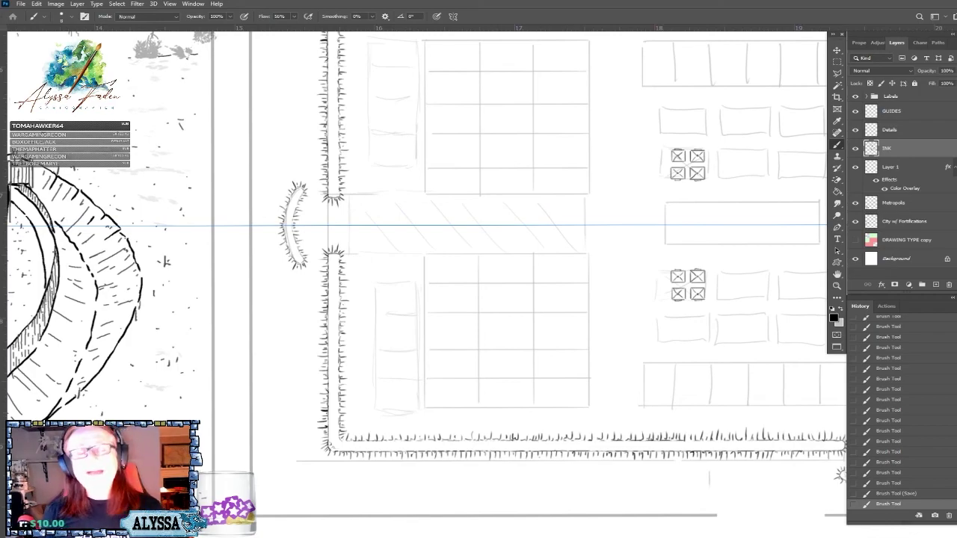
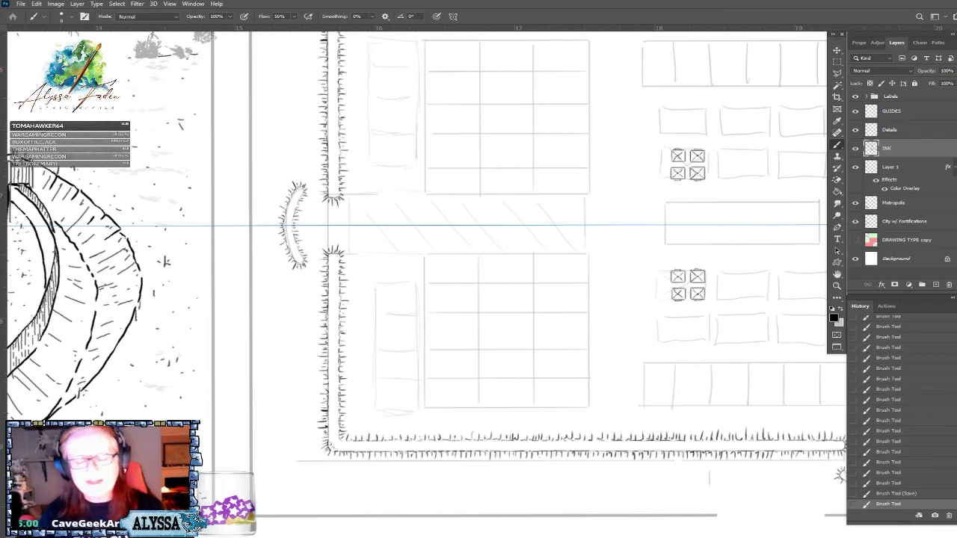
pyautogui.scroll(3, 479, 269)
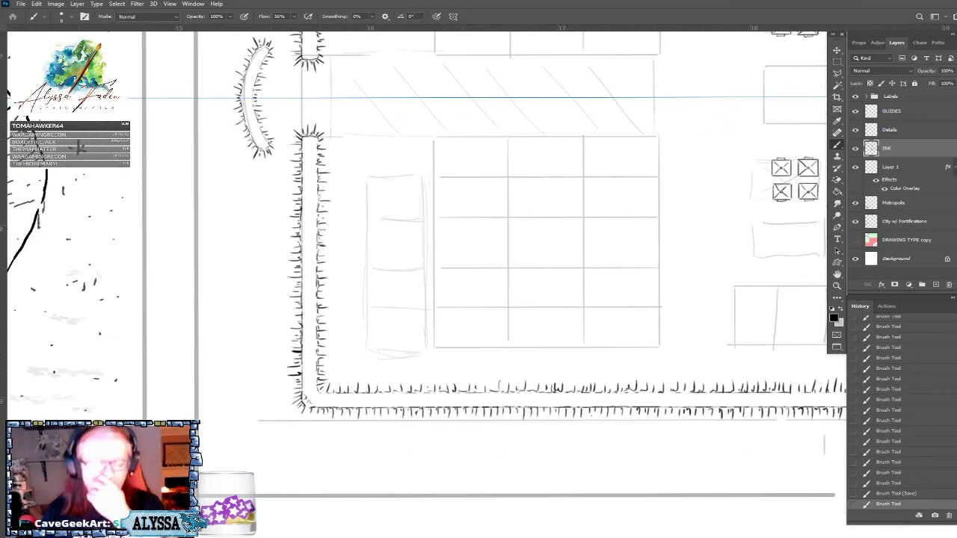
pyautogui.scroll(1, 333, 332)
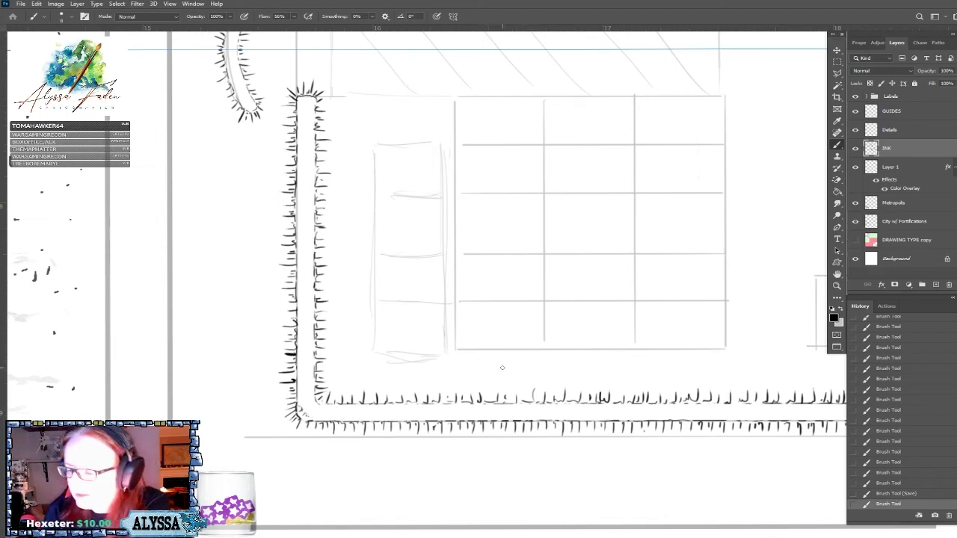
# On Layer 1, sketch four straight vertical divisions in the bottom-left cell of the fort's lower grid.
pyautogui.click(901, 167)
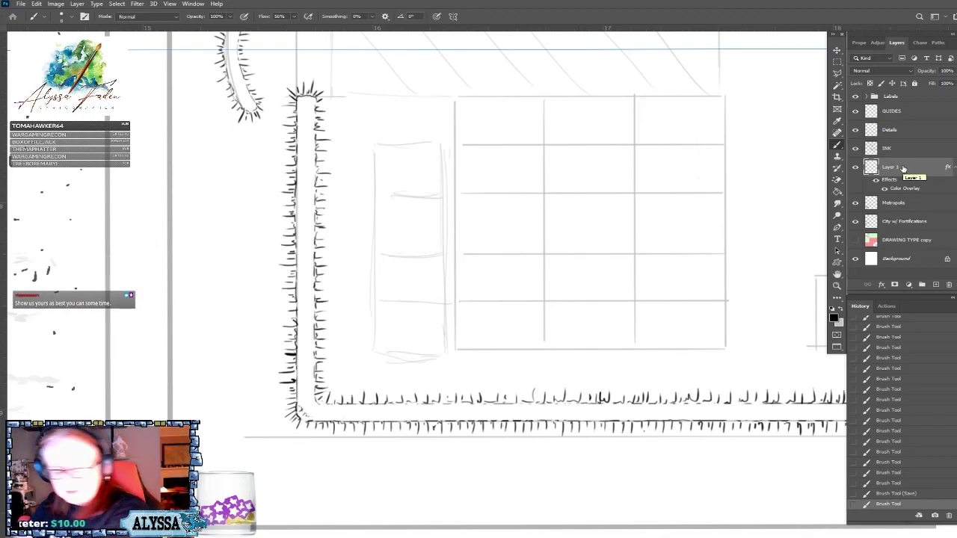
pyautogui.click(471, 304)
pyautogui.click(471, 303)
pyautogui.keyDown('shift'); pyautogui.click(471, 302); pyautogui.keyUp('shift')
pyautogui.keyDown('shift'); pyautogui.click(471, 349); pyautogui.keyUp('shift')
pyautogui.click(489, 303)
pyautogui.keyDown('shift'); pyautogui.click(489, 348); pyautogui.keyUp('shift')
pyautogui.click(507, 304)
pyautogui.moveTo(507, 304)
pyautogui.mouseDown()
pyautogui.moveTo(506, 347)
pyautogui.moveTo(525, 334)
pyautogui.mouseUp()
pyautogui.click(525, 303)
pyautogui.keyDown('shift'); pyautogui.click(526, 347); pyautogui.keyUp('shift')
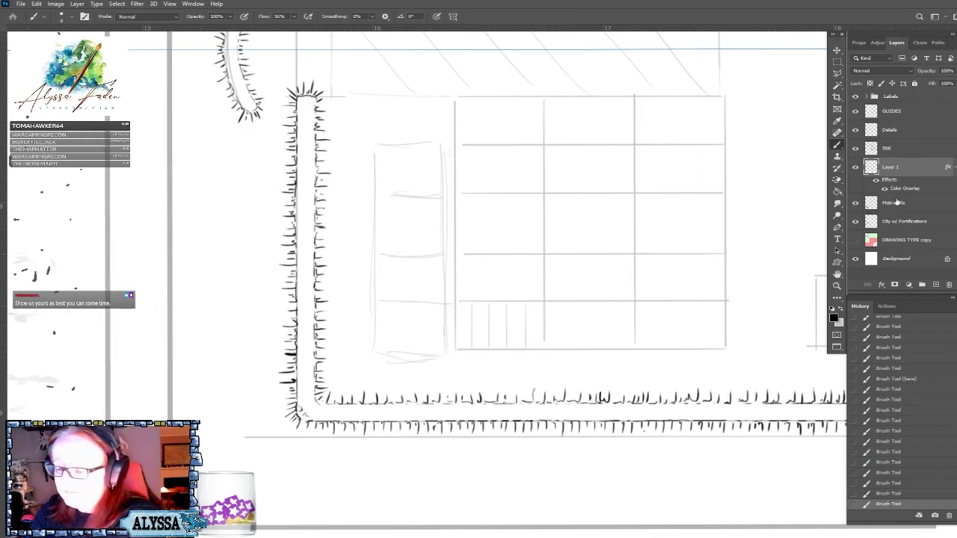
# Sketch a horizontal midline across the same cell on Layer 1, splitting it into two rows of five tent plots.
pyautogui.click(897, 147)
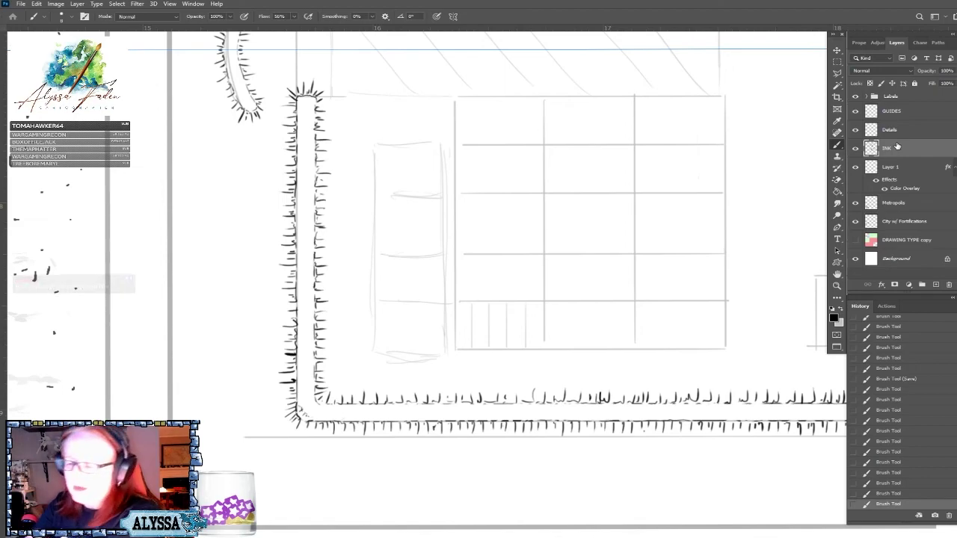
pyautogui.click(899, 165)
pyautogui.moveTo(483, 324); pyautogui.dragTo(544, 325)
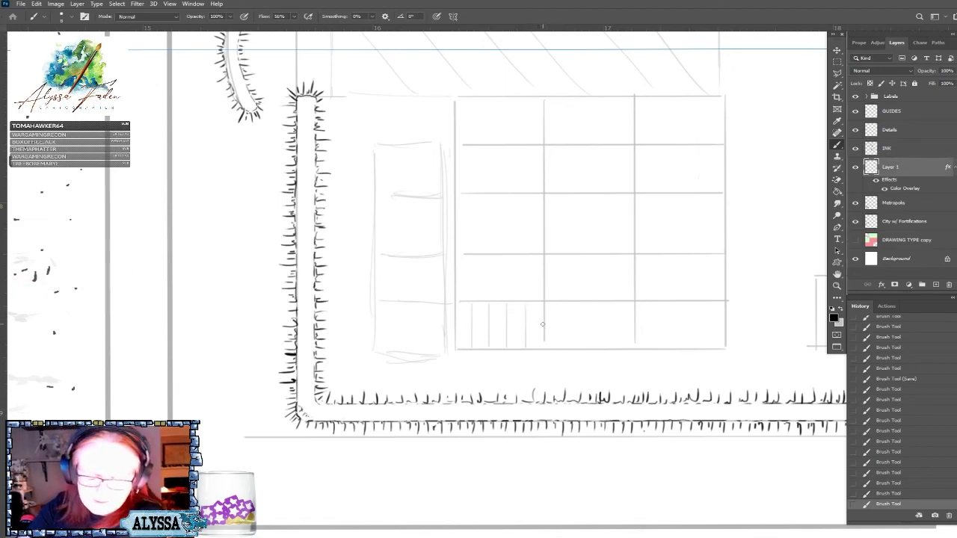
pyautogui.keyDown('shift'); pyautogui.click(460, 324); pyautogui.keyUp('shift')
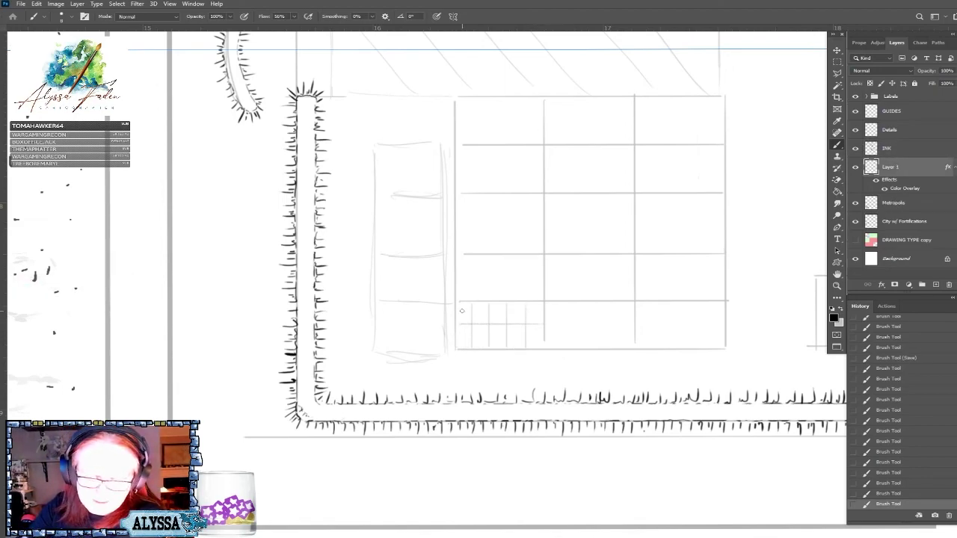
# Make INK the active layer and enlarge the view of the subdivided cell for inking.
pyautogui.click(899, 149)
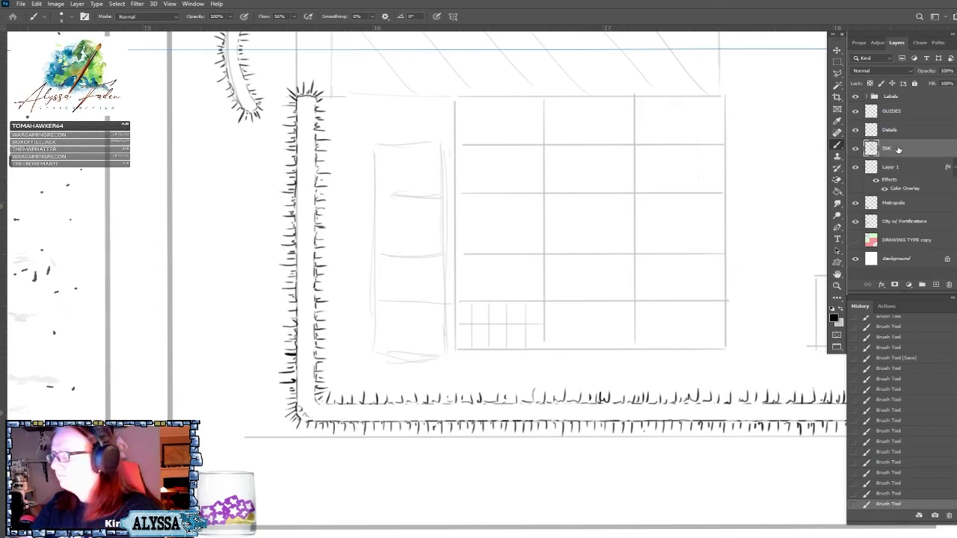
pyautogui.scroll(-1, 486, 224)
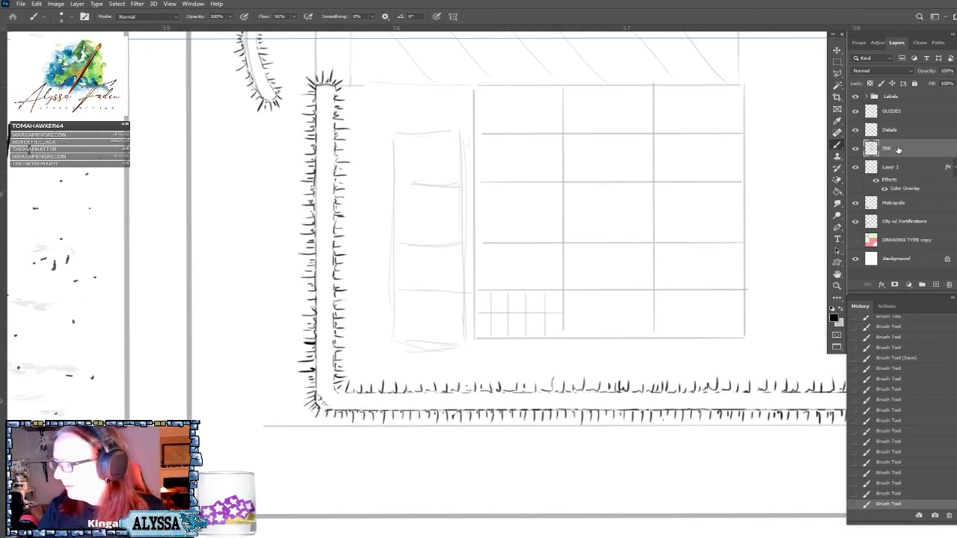
pyautogui.scroll(1, 486, 225)
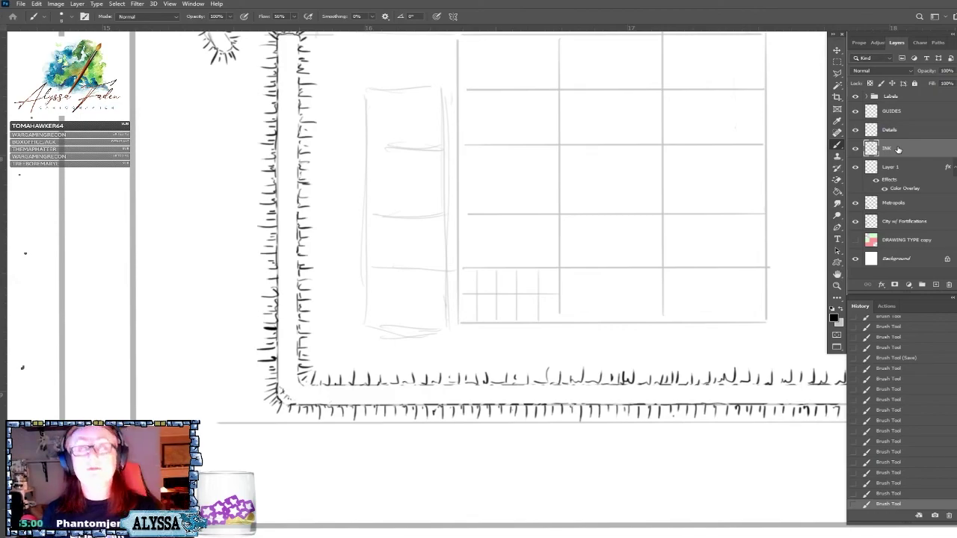
pyautogui.hotkey('ctrl', '+')
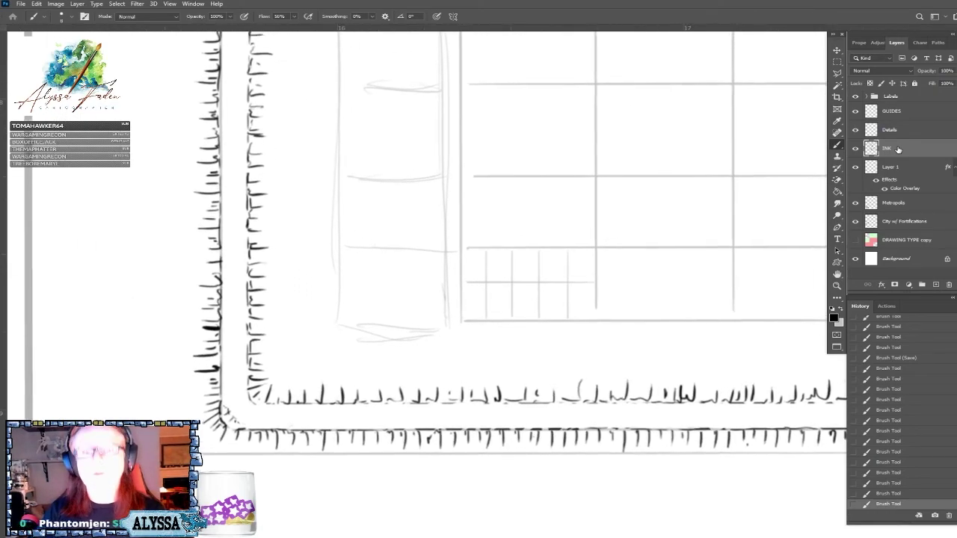
pyautogui.click(460, 247)
pyautogui.click(459, 247)
pyautogui.moveTo(459, 247)
pyautogui.mouseDown()
pyautogui.moveTo(458, 302)
pyautogui.moveTo(463, 280)
pyautogui.moveTo(482, 280)
pyautogui.moveTo(482, 249)
pyautogui.mouseUp()
pyautogui.keyDown('shift'); pyautogui.click(482, 247); pyautogui.keyUp('shift')
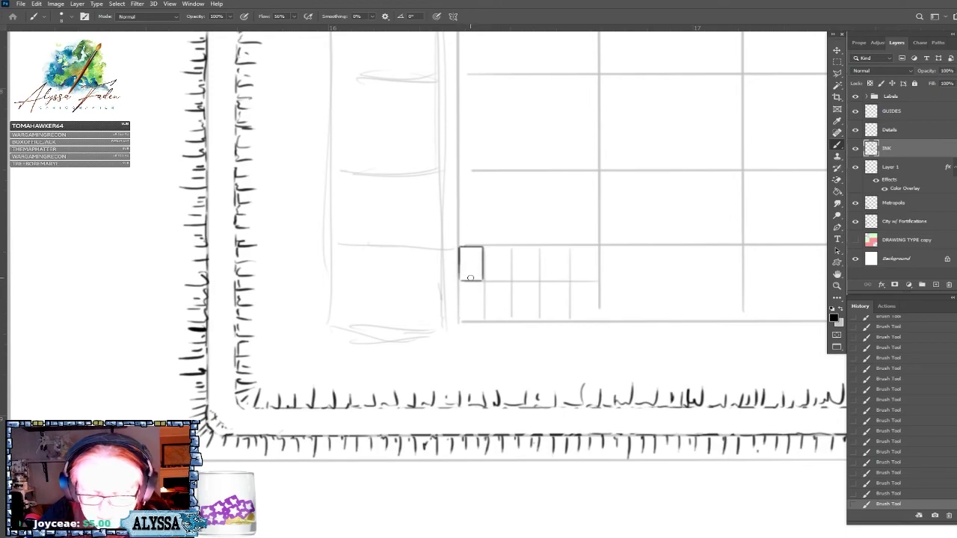
pyautogui.moveTo(471, 251); pyautogui.dragTo(471, 277)
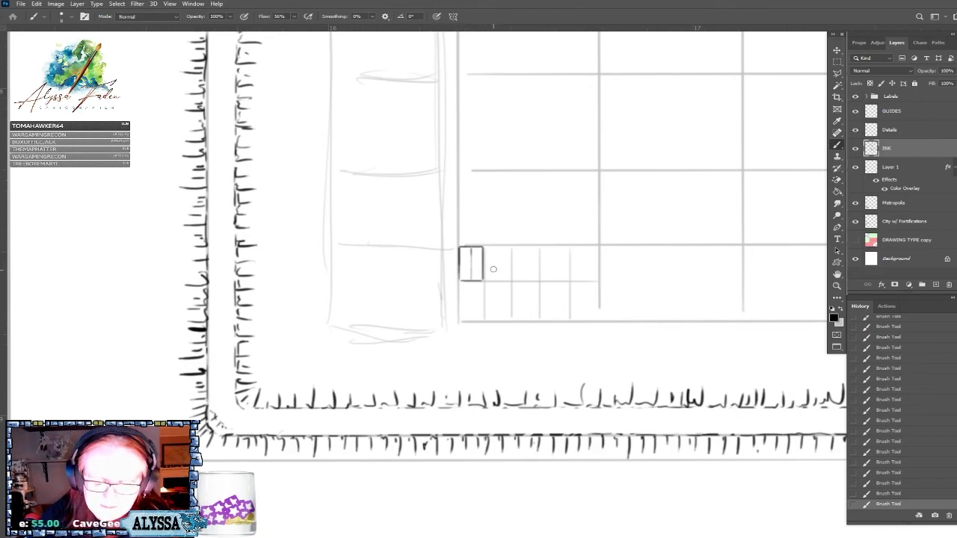
pyautogui.press('e')
pyautogui.moveTo(458, 267)
pyautogui.mouseDown()
pyautogui.moveTo(465, 262)
pyautogui.moveTo(471, 273)
pyautogui.mouseUp()
pyautogui.press('b')
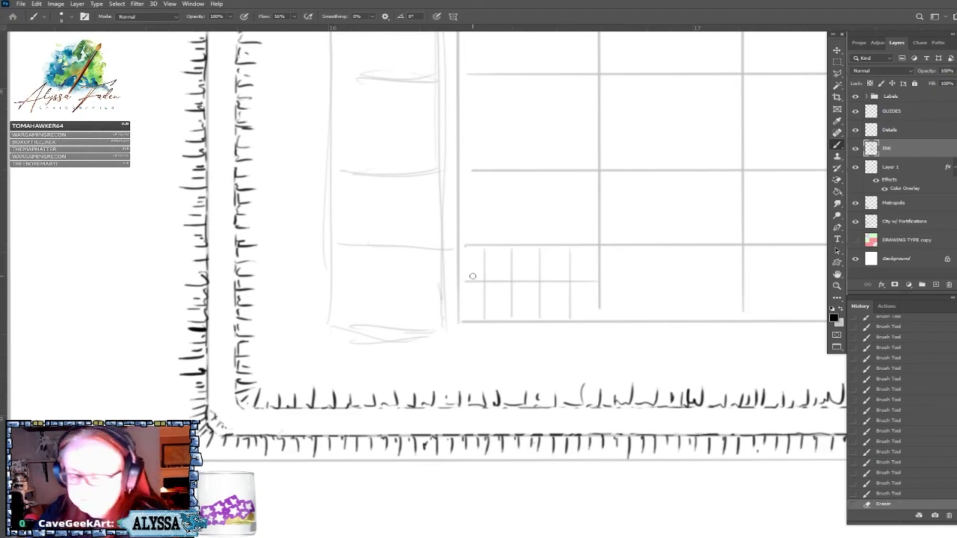
# Ink a small rectangular tent outline slightly inside the cell's upper-left plot using straight brush lines.
pyautogui.click(463, 250)
pyautogui.click(462, 250)
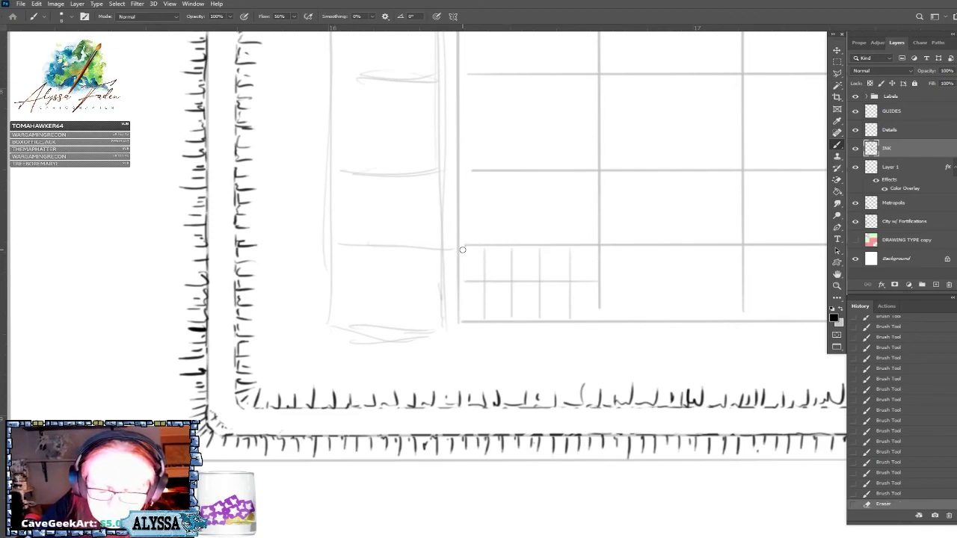
pyautogui.keyDown('shift'); pyautogui.click(473, 248); pyautogui.keyUp('shift')
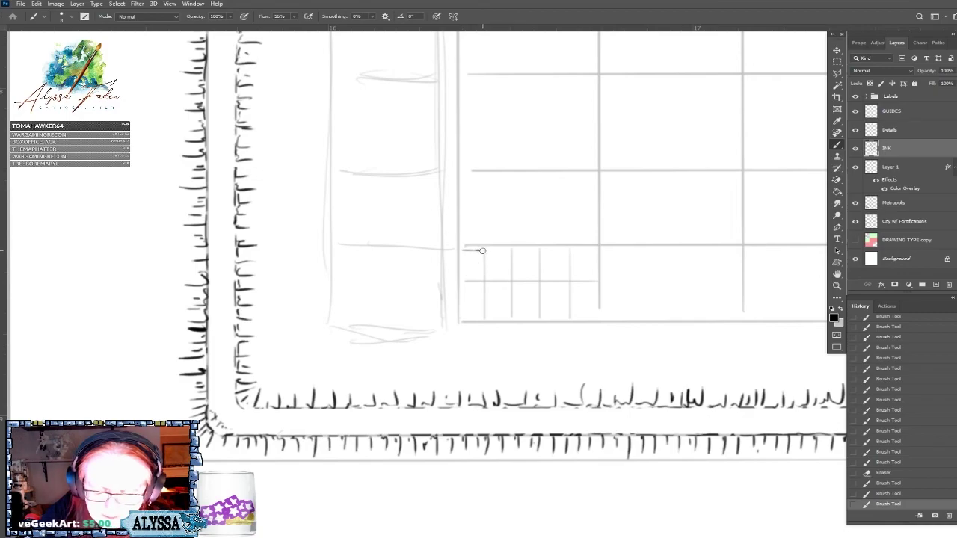
pyautogui.click(481, 251)
pyautogui.click(482, 278)
pyautogui.keyDown('shift'); pyautogui.click(461, 278); pyautogui.keyUp('shift')
pyautogui.keyDown('shift'); pyautogui.click(462, 279); pyautogui.keyUp('shift')
pyautogui.keyDown('shift'); pyautogui.click(462, 250); pyautogui.keyUp('shift')
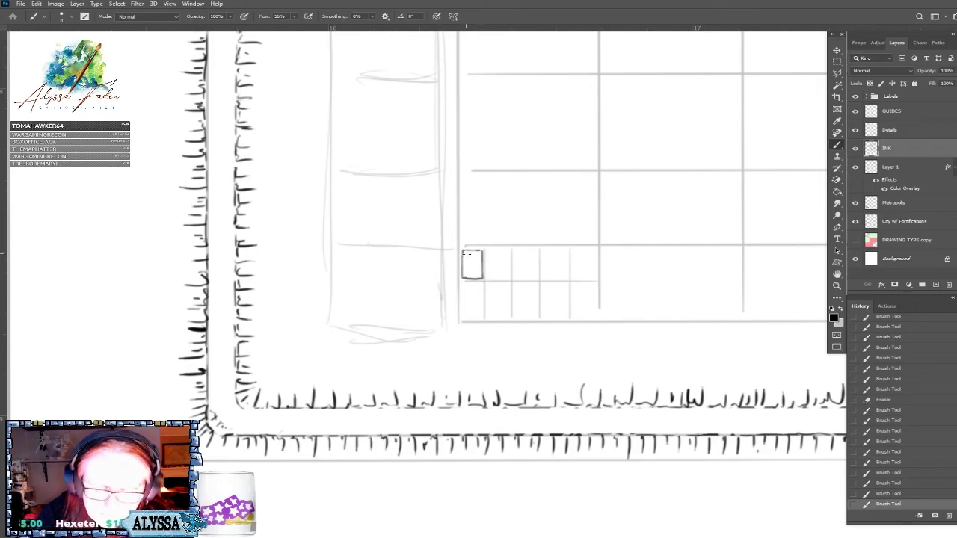
# Detail the inked tent with a vertical ridge line, short strokes along its long sides and small texture marks inside.
pyautogui.click(472, 275)
pyautogui.click(472, 275)
pyautogui.click(472, 275)
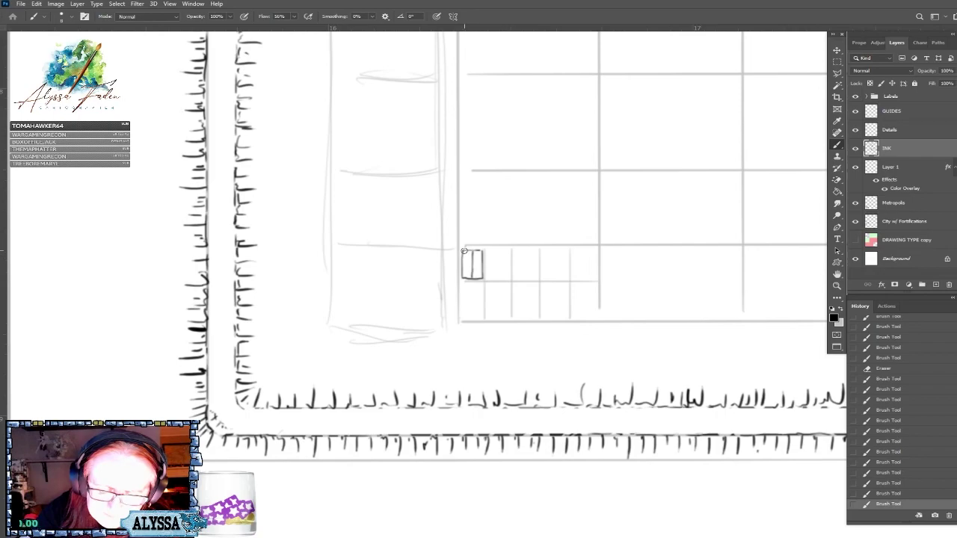
pyautogui.moveTo(465, 253)
pyautogui.mouseDown()
pyautogui.moveTo(453, 278)
pyautogui.moveTo(483, 275)
pyautogui.mouseUp()
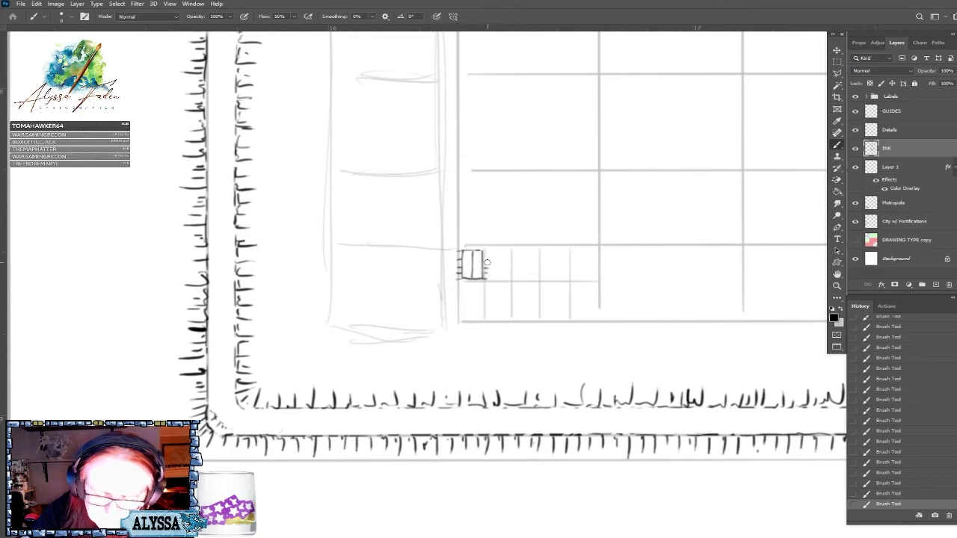
pyautogui.moveTo(481, 258)
pyautogui.mouseDown()
pyautogui.moveTo(489, 253)
pyautogui.moveTo(488, 264)
pyautogui.mouseUp()
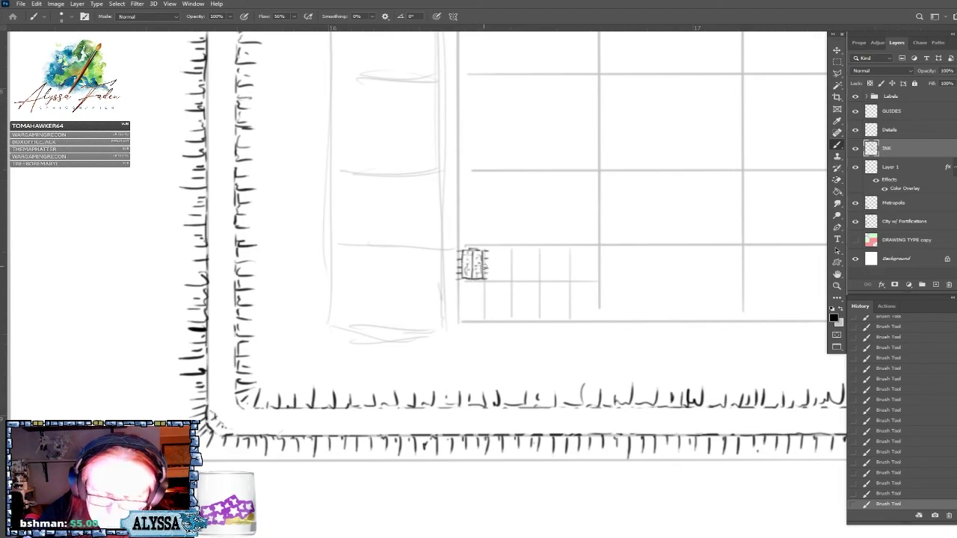
# Ink rectangular tent outlines in the plot below the detailed tent and in both plots of the second column.
pyautogui.scroll(-3, 478, 262)
pyautogui.scroll(3, 479, 261)
pyautogui.scroll(-1, 478, 284)
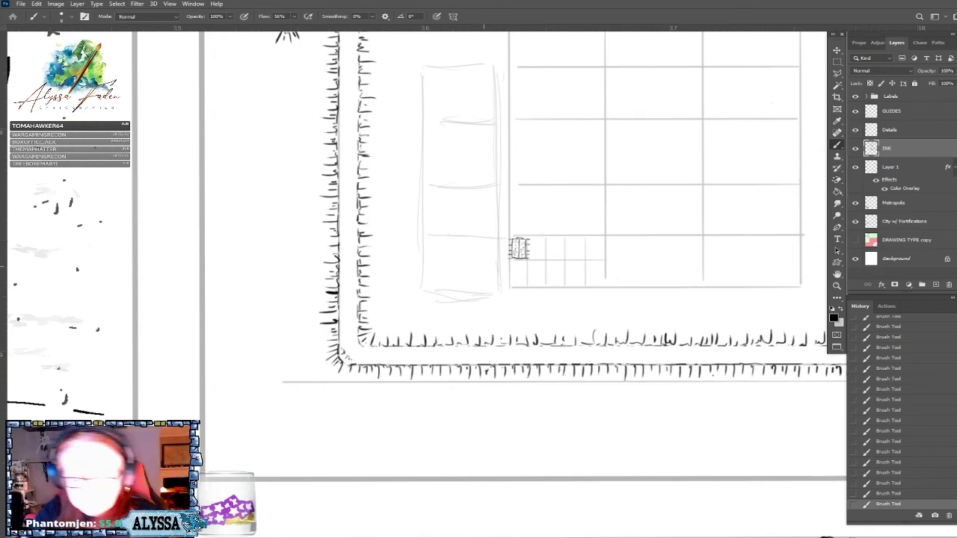
pyautogui.press('shift')
pyautogui.keyDown('shift'); pyautogui.click(525, 281); pyautogui.keyUp('shift')
pyautogui.keyDown('shift'); pyautogui.click(516, 283); pyautogui.keyUp('shift')
pyautogui.keyDown('shift'); pyautogui.click(512, 284); pyautogui.keyUp('shift')
pyautogui.keyDown('shift'); pyautogui.click(513, 264); pyautogui.keyUp('shift')
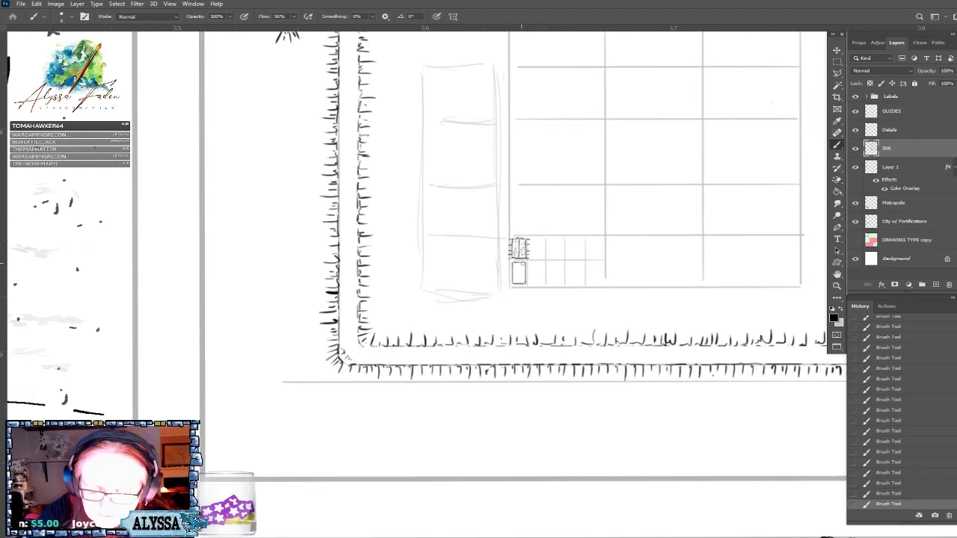
pyautogui.moveTo(530, 263)
pyautogui.mouseDown()
pyautogui.moveTo(531, 282)
pyautogui.moveTo(543, 271)
pyautogui.moveTo(531, 263)
pyautogui.moveTo(543, 257)
pyautogui.moveTo(538, 239)
pyautogui.moveTo(530, 258)
pyautogui.mouseUp()
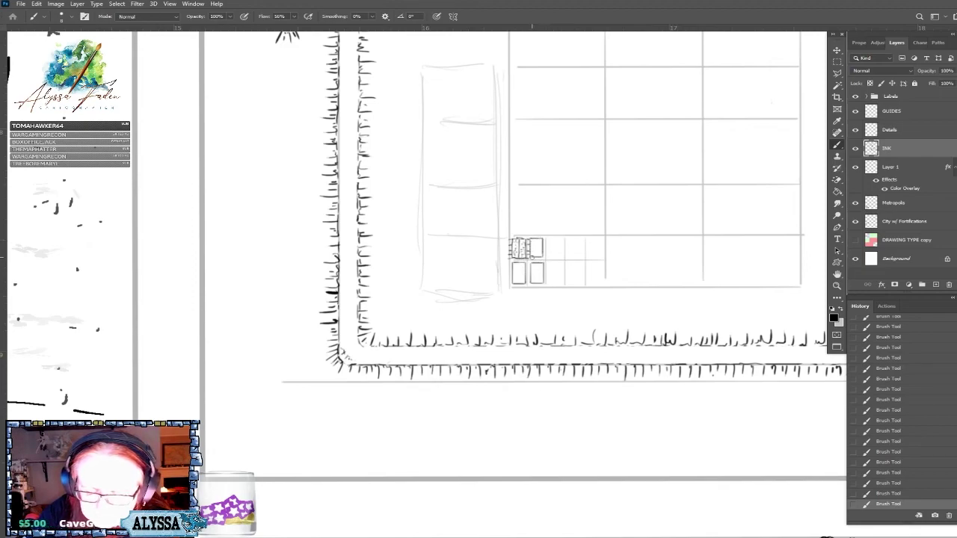
# Ink rectangular tent outlines in the upper and lower plots of the third column.
pyautogui.press('shift')
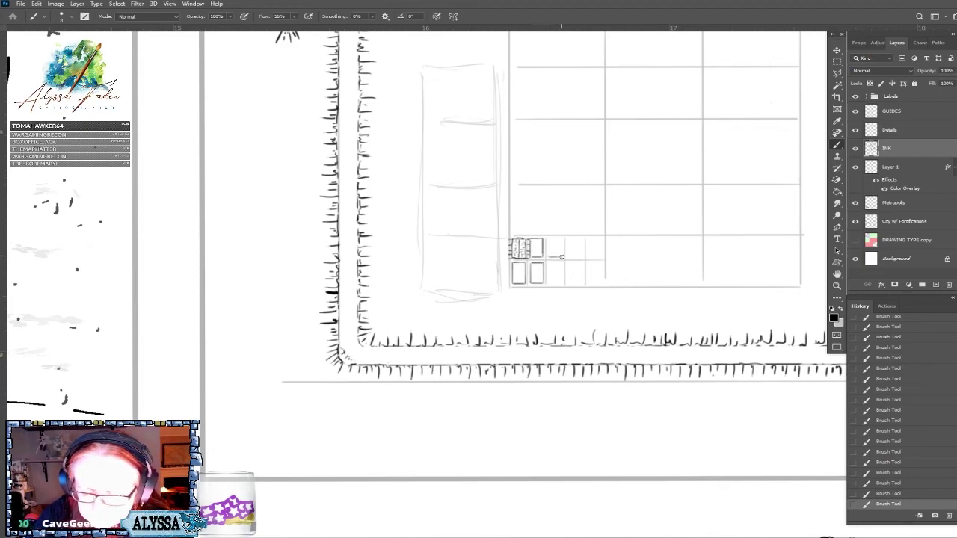
pyautogui.keyDown('shift'); pyautogui.click(562, 238); pyautogui.keyUp('shift')
pyautogui.keyDown('shift'); pyautogui.click(549, 240); pyautogui.keyUp('shift')
pyautogui.press('shift')
pyautogui.click(549, 263)
pyautogui.keyDown('shift'); pyautogui.click(562, 263); pyautogui.keyUp('shift')
pyautogui.keyDown('shift'); pyautogui.click(563, 284); pyautogui.keyUp('shift')
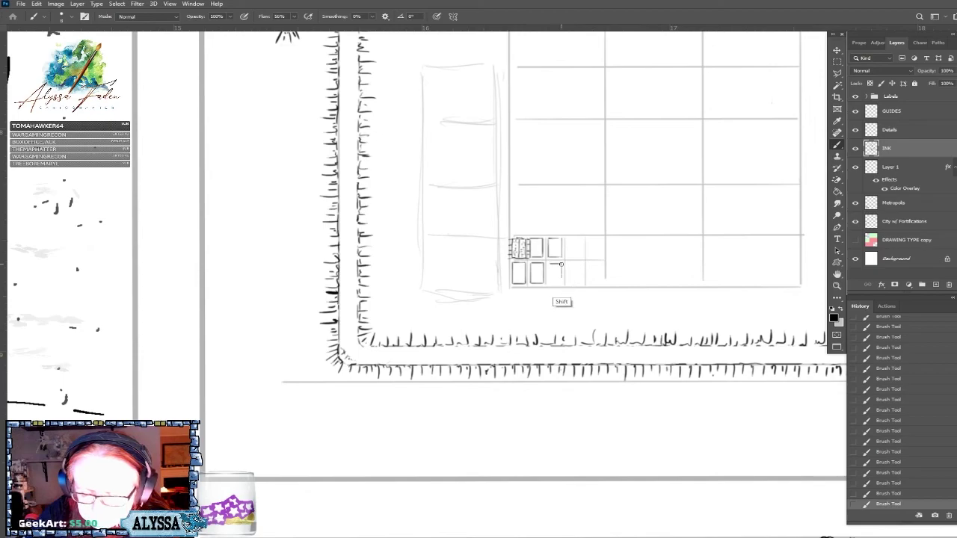
pyautogui.keyDown('shift'); pyautogui.click(551, 284); pyautogui.keyUp('shift')
# Ink rectangular tent outlines in the lower and upper plots of the fourth column.
pyautogui.click(569, 263)
pyautogui.keyDown('shift'); pyautogui.click(582, 263); pyautogui.keyUp('shift')
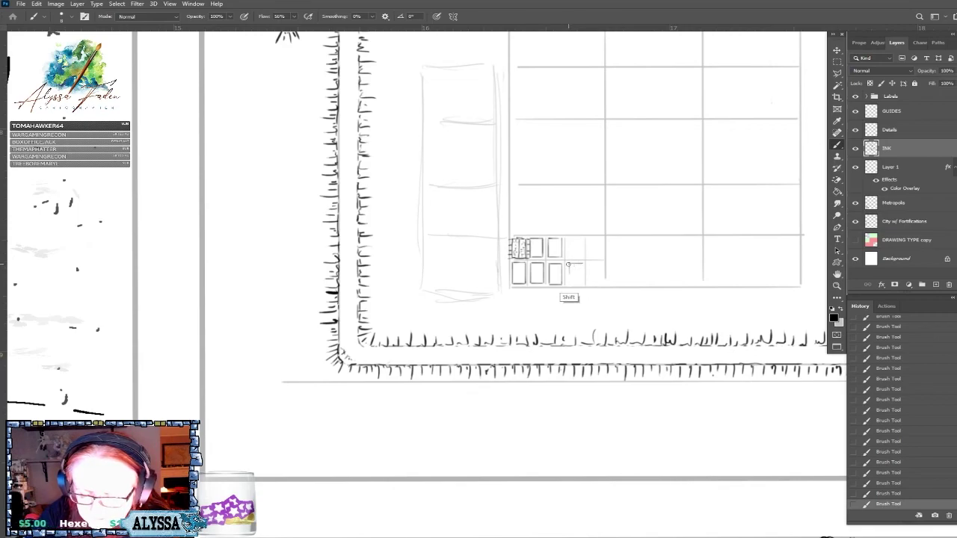
pyautogui.keyDown('shift'); pyautogui.click(570, 283); pyautogui.keyUp('shift')
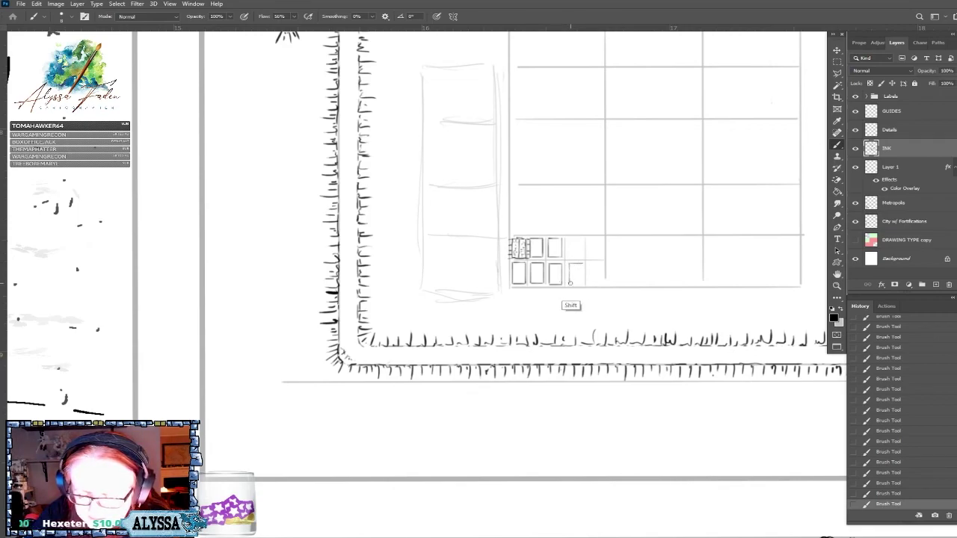
pyautogui.keyDown('shift'); pyautogui.click(582, 284); pyautogui.keyUp('shift')
pyautogui.keyDown('shift'); pyautogui.click(582, 263); pyautogui.keyUp('shift')
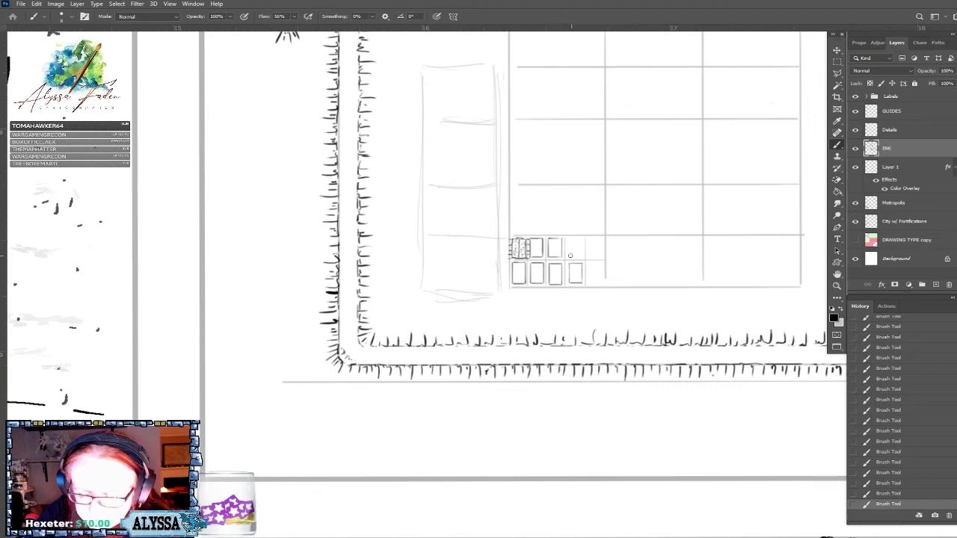
pyautogui.click(568, 256)
pyautogui.keyDown('shift'); pyautogui.click(577, 255); pyautogui.keyUp('shift')
pyautogui.keyDown('shift'); pyautogui.click(582, 240); pyautogui.keyUp('shift')
pyautogui.keyDown('shift'); pyautogui.click(570, 240); pyautogui.keyUp('shift')
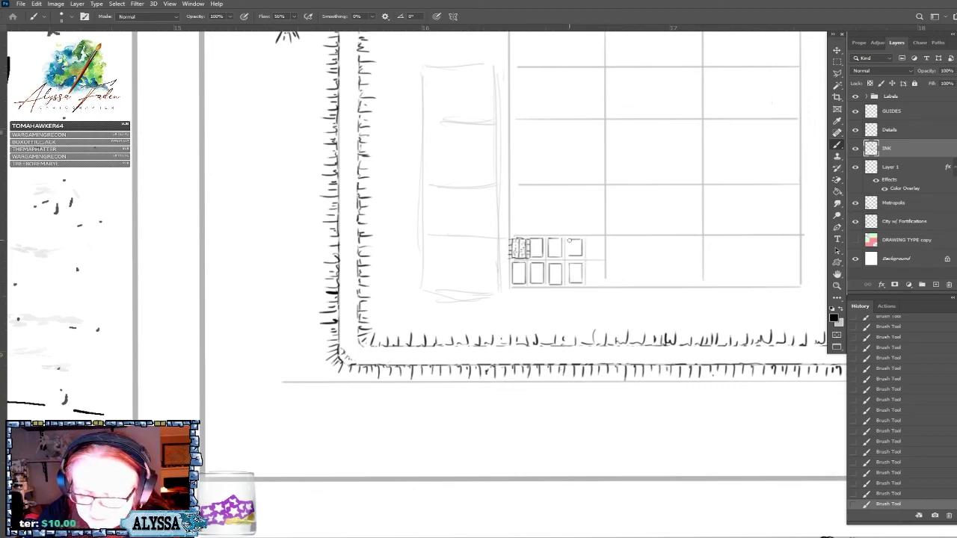
# Ink rectangular tent outlines in the upper and lower plots of the fifth column, completing the cell's outlines.
pyautogui.click(589, 240)
pyautogui.keyDown('shift'); pyautogui.click(589, 252); pyautogui.keyUp('shift')
pyautogui.keyDown('shift'); pyautogui.click(601, 255); pyautogui.keyUp('shift')
pyautogui.keyDown('shift'); pyautogui.click(600, 240); pyautogui.keyUp('shift')
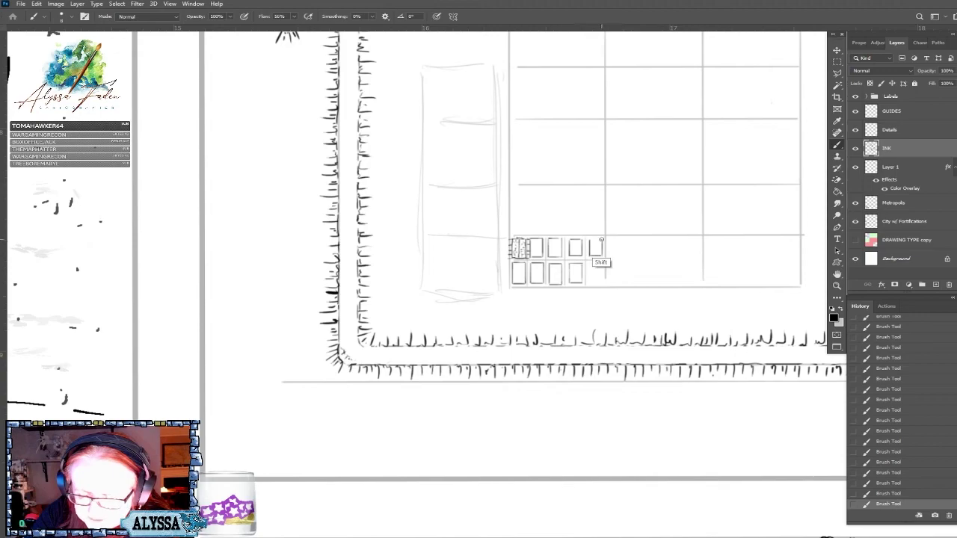
pyautogui.click(589, 264)
pyautogui.keyDown('shift'); pyautogui.click(589, 283); pyautogui.keyUp('shift')
pyautogui.keyDown('shift'); pyautogui.click(602, 282); pyautogui.keyUp('shift')
pyautogui.keyDown('shift'); pyautogui.click(602, 262); pyautogui.keyUp('shift')
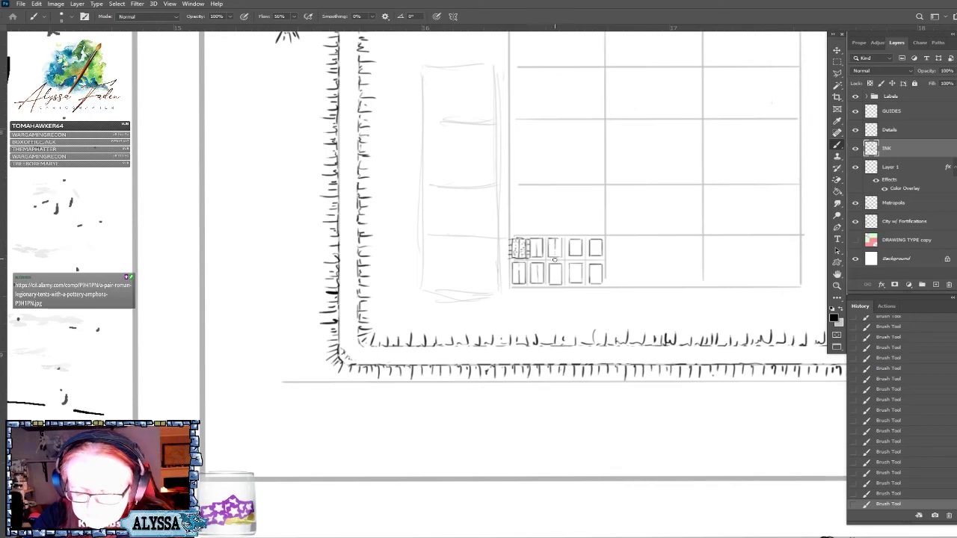
# Ink centre ridge lines on the remaining tents in the cell and short rope ticks along the sides of both tent rows.
pyautogui.moveTo(576, 267); pyautogui.dragTo(576, 277)
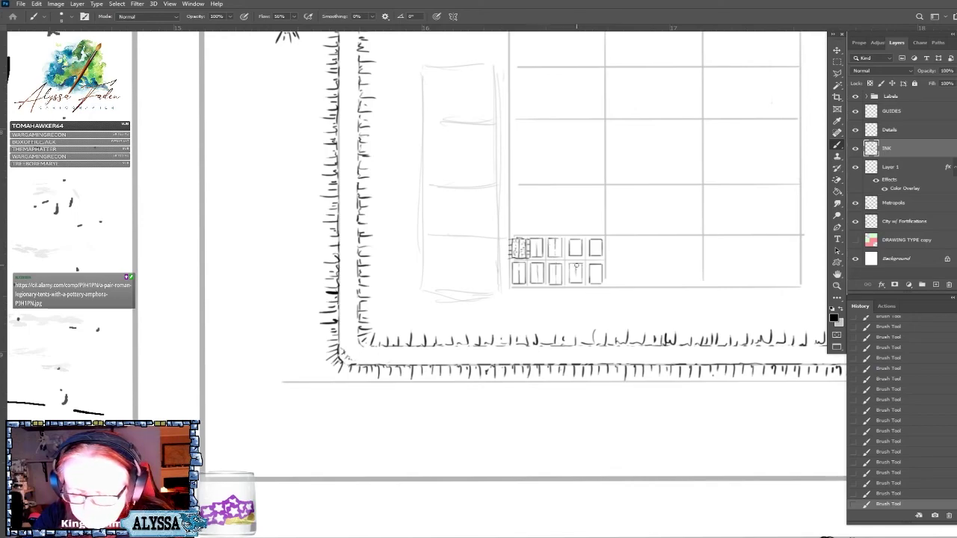
pyautogui.moveTo(576, 241); pyautogui.dragTo(596, 278)
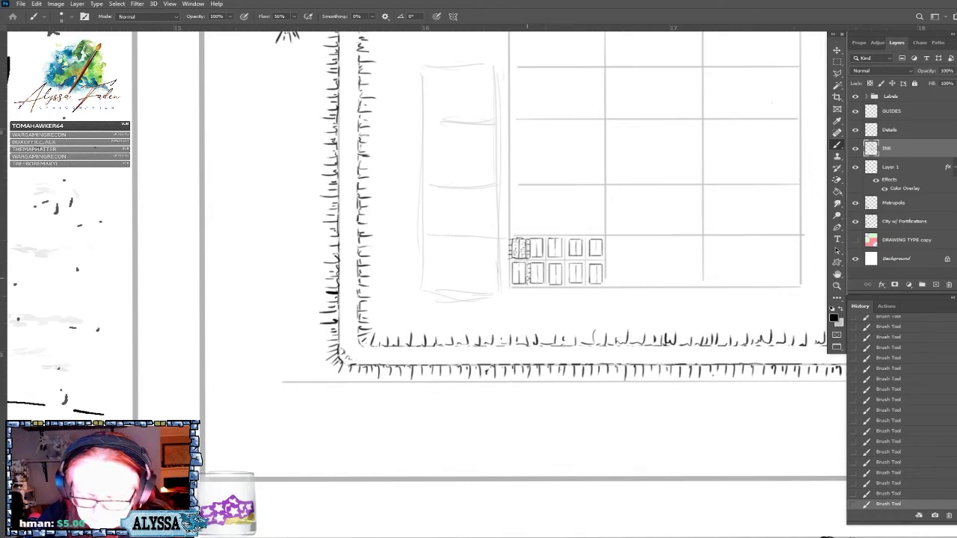
pyautogui.moveTo(532, 264); pyautogui.dragTo(550, 267)
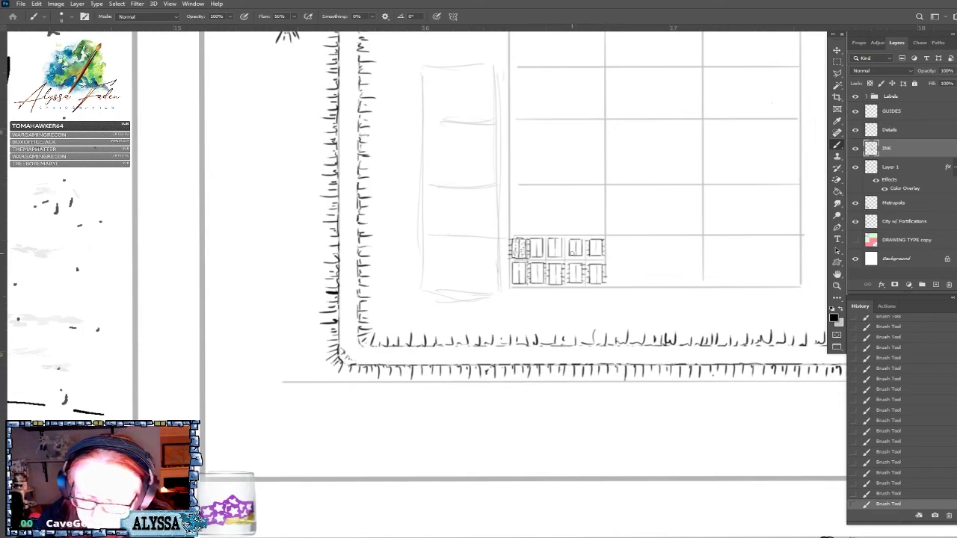
pyautogui.moveTo(573, 248)
pyautogui.mouseDown()
pyautogui.moveTo(573, 239)
pyautogui.moveTo(585, 245)
pyautogui.moveTo(546, 249)
pyautogui.moveTo(560, 255)
pyautogui.moveTo(563, 243)
pyautogui.mouseUp()
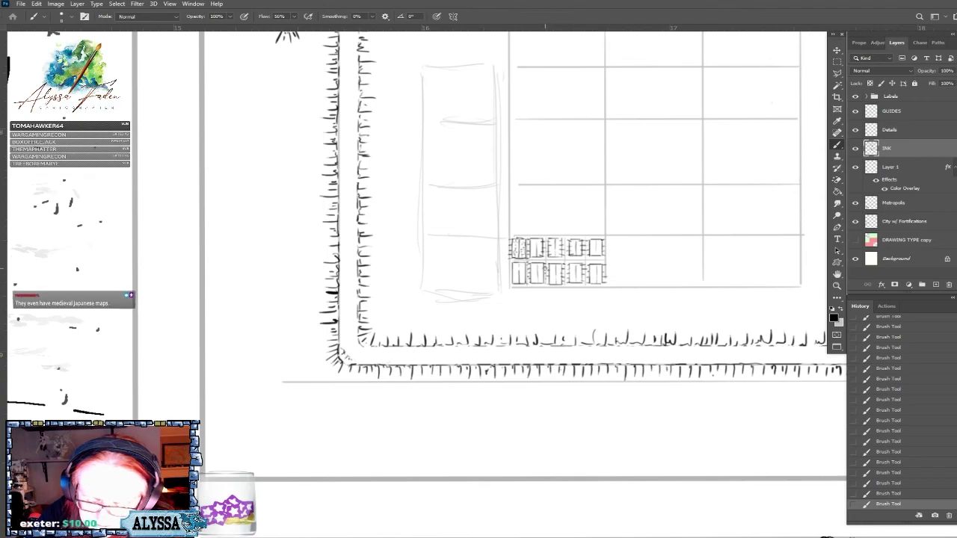
pyautogui.moveTo(541, 280); pyautogui.dragTo(545, 282)
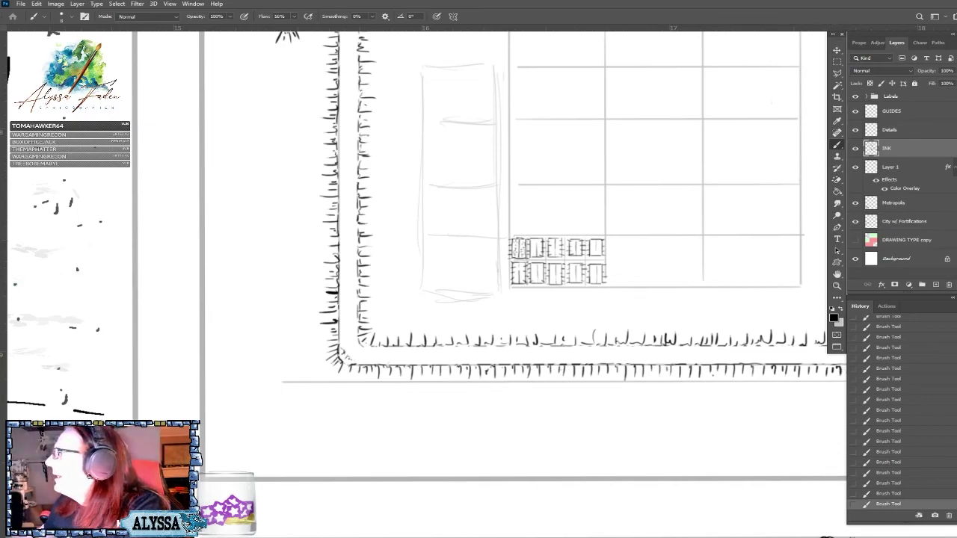
# Switch to Photos and examine the Roman camp reference pictures for tent rows and layout, then return to the drawing.
pyautogui.hotkey('alt', 'Tab')
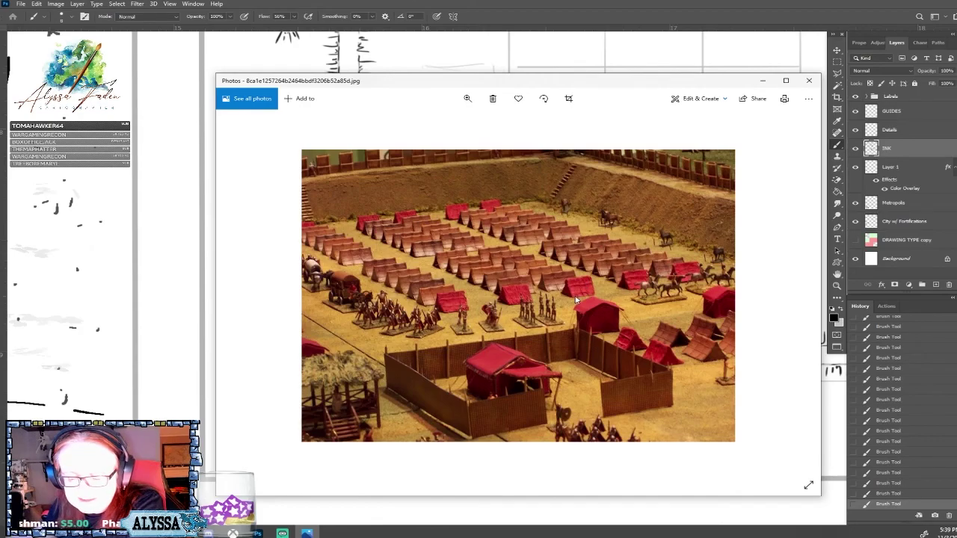
pyautogui.click(809, 80)
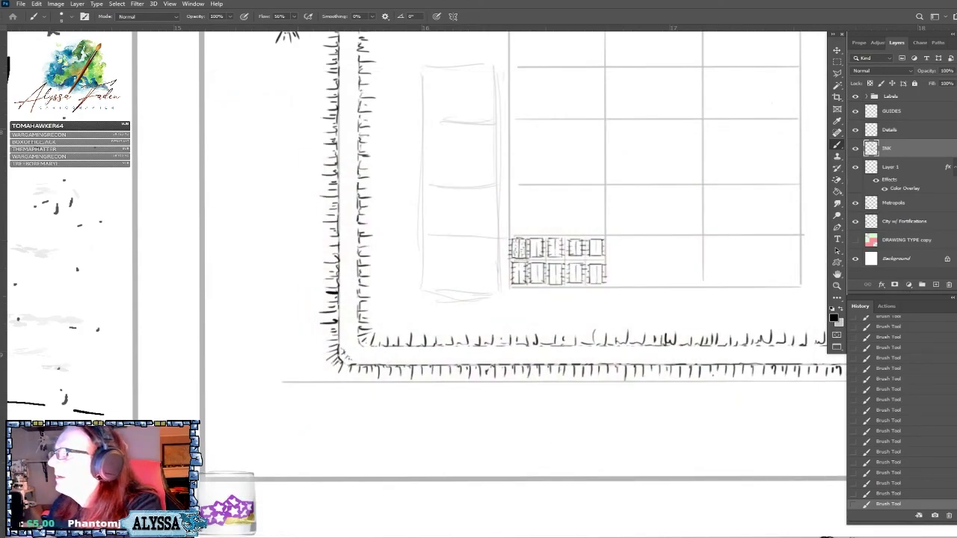
pyautogui.click(306, 533)
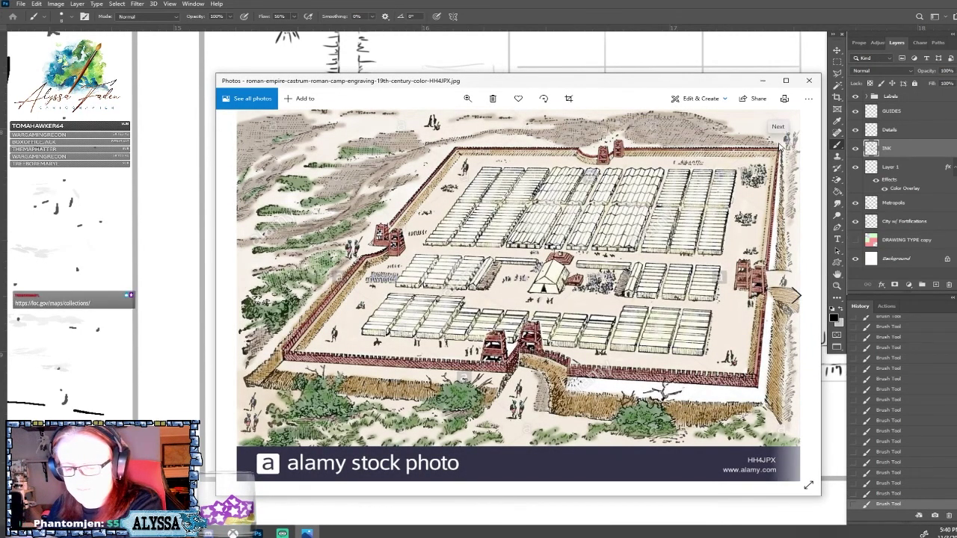
pyautogui.click(809, 80)
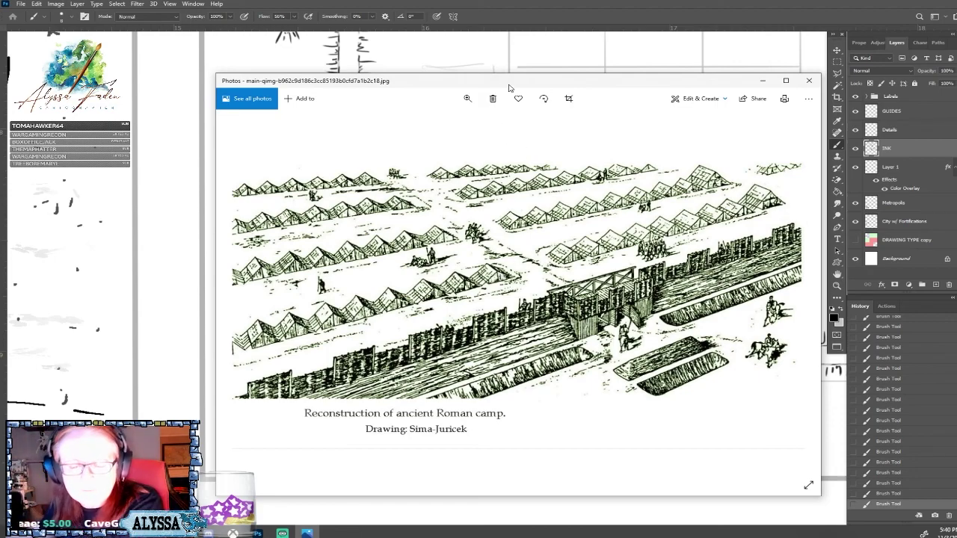
pyautogui.moveTo(513, 83); pyautogui.dragTo(526, 120)
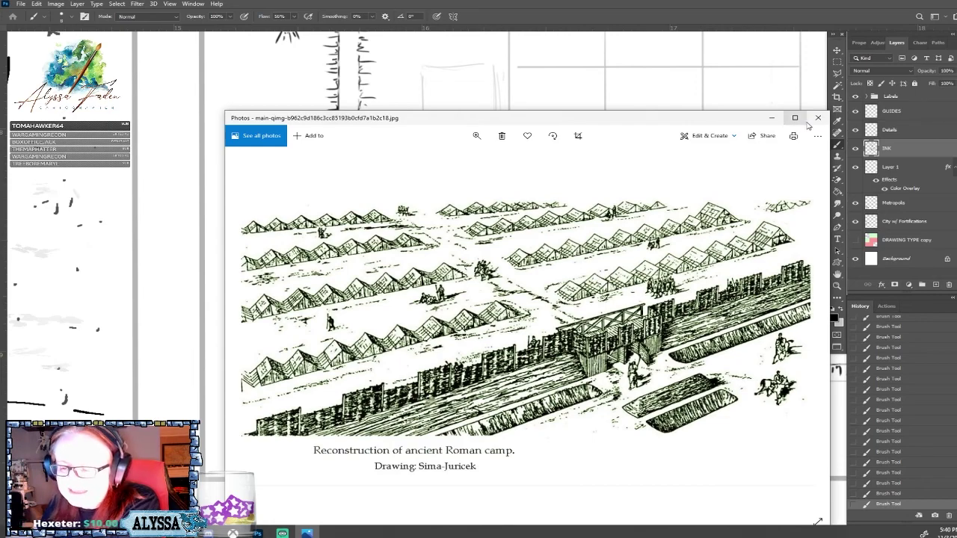
pyautogui.click(771, 119)
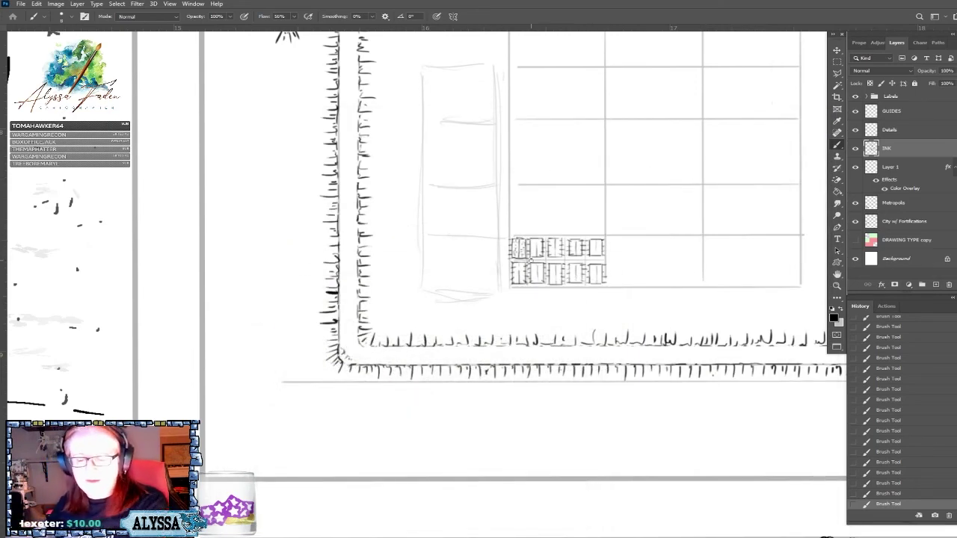
# Set the foreground color to a darker grey and brush shading lines onto the tent roofs in both rows of the cell.
pyautogui.click(841, 311)
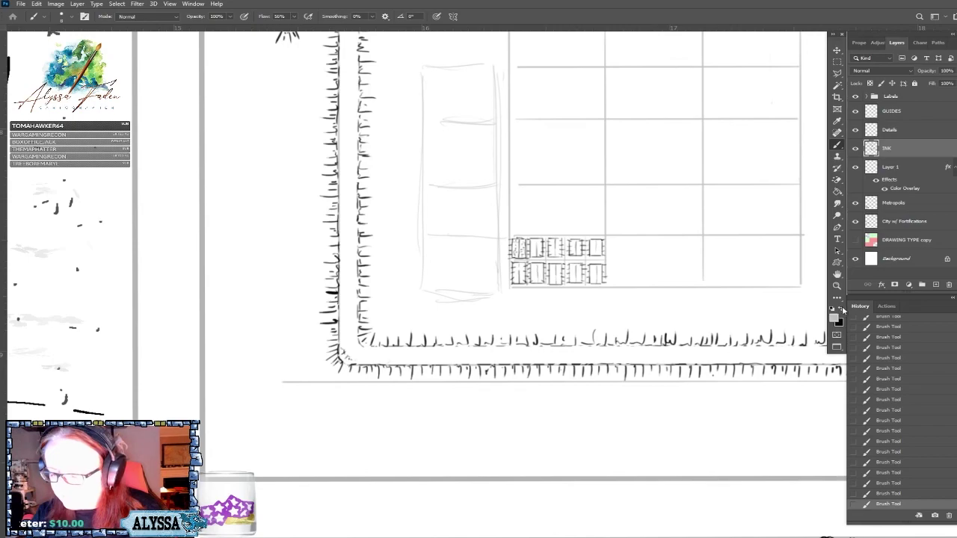
pyautogui.click(832, 319)
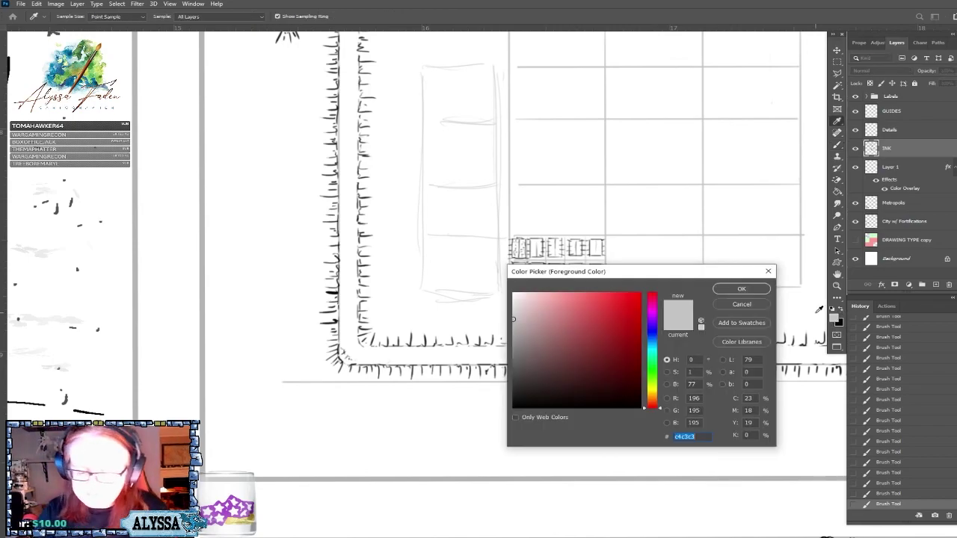
pyautogui.click(517, 344)
pyautogui.click(741, 289)
pyautogui.hotkey('ctrl', '+')
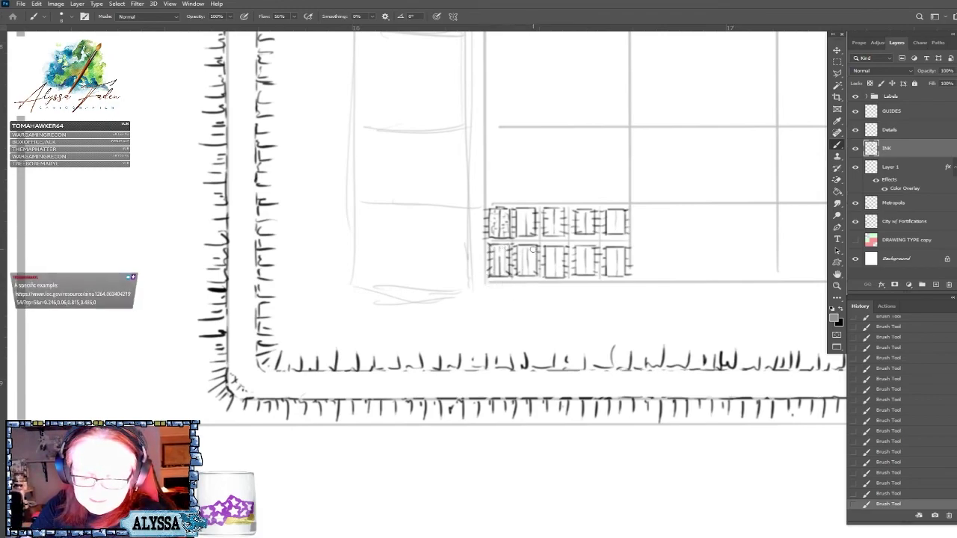
pyautogui.moveTo(521, 213)
pyautogui.mouseDown()
pyautogui.moveTo(523, 260)
pyautogui.moveTo(533, 242)
pyautogui.moveTo(533, 261)
pyautogui.moveTo(551, 234)
pyautogui.moveTo(551, 259)
pyautogui.mouseUp()
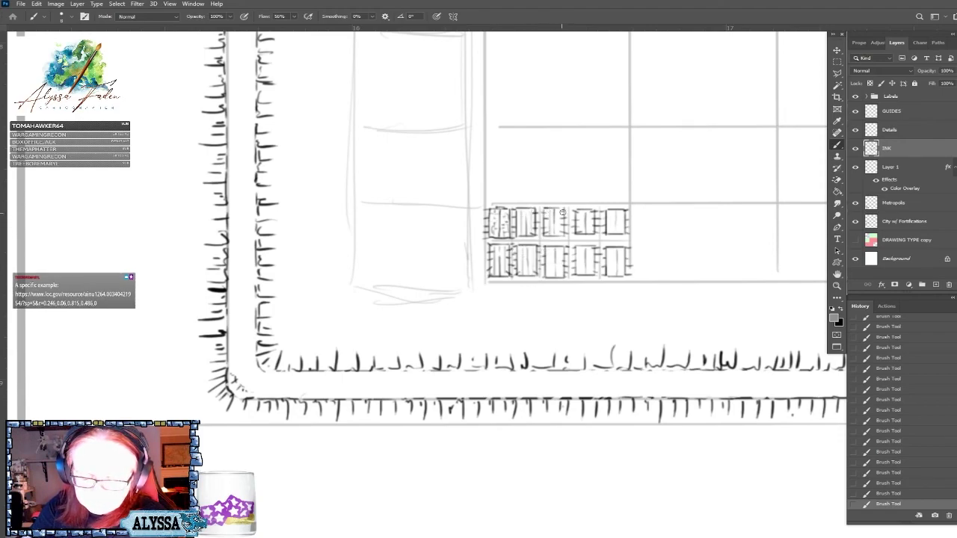
pyautogui.moveTo(559, 212)
pyautogui.mouseDown()
pyautogui.moveTo(553, 271)
pyautogui.moveTo(561, 281)
pyautogui.mouseUp()
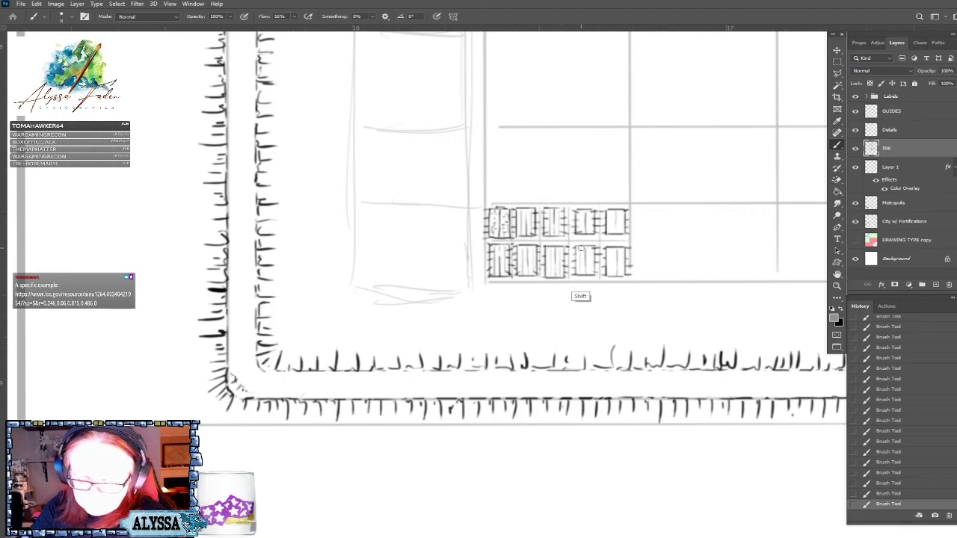
pyautogui.moveTo(581, 213)
pyautogui.mouseDown()
pyautogui.moveTo(581, 256)
pyautogui.moveTo(591, 251)
pyautogui.mouseUp()
pyautogui.moveTo(613, 214); pyautogui.dragTo(611, 257)
pyautogui.moveTo(620, 213); pyautogui.dragTo(610, 274)
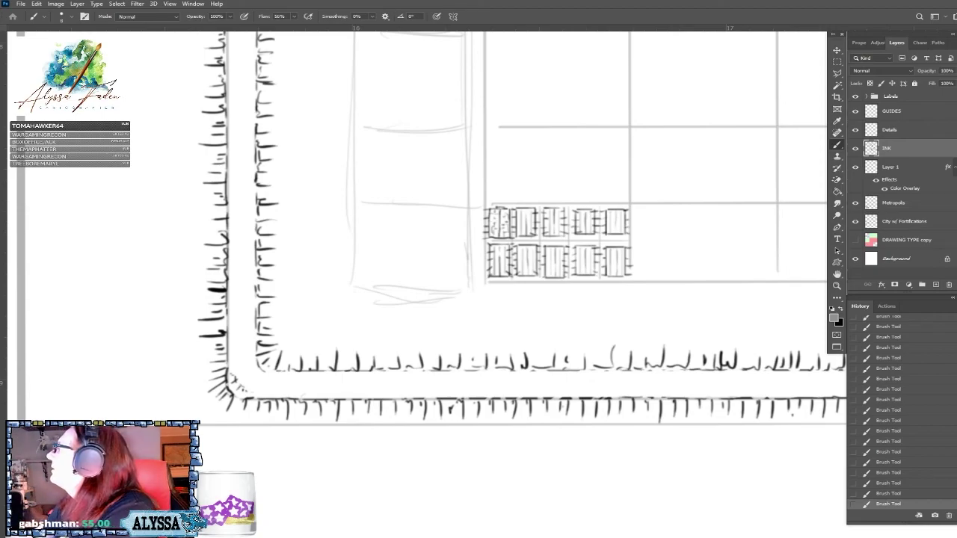
# Switch to the browser and examine the Library of Congress scan of the Tōzai Ezo map for its drawing style.
pyautogui.hotkey('alt', 'Tab')
pyautogui.moveTo(770, 316); pyautogui.dragTo(465, 15)
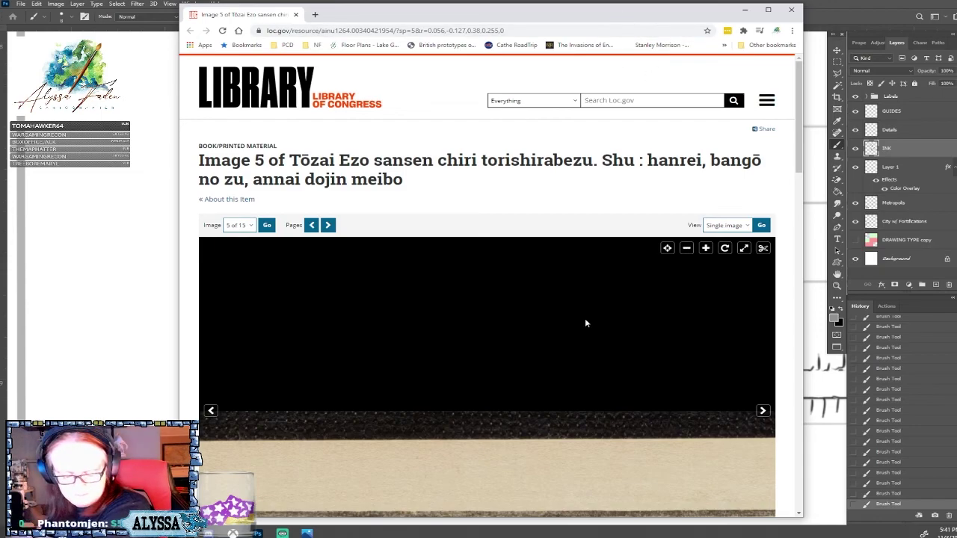
pyautogui.scroll(-3, 577, 431)
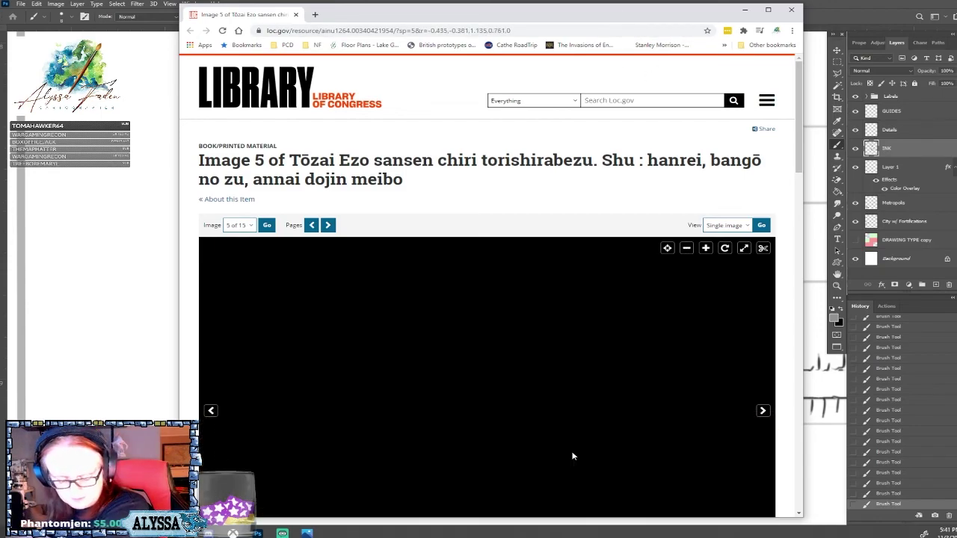
pyautogui.scroll(1, 573, 455)
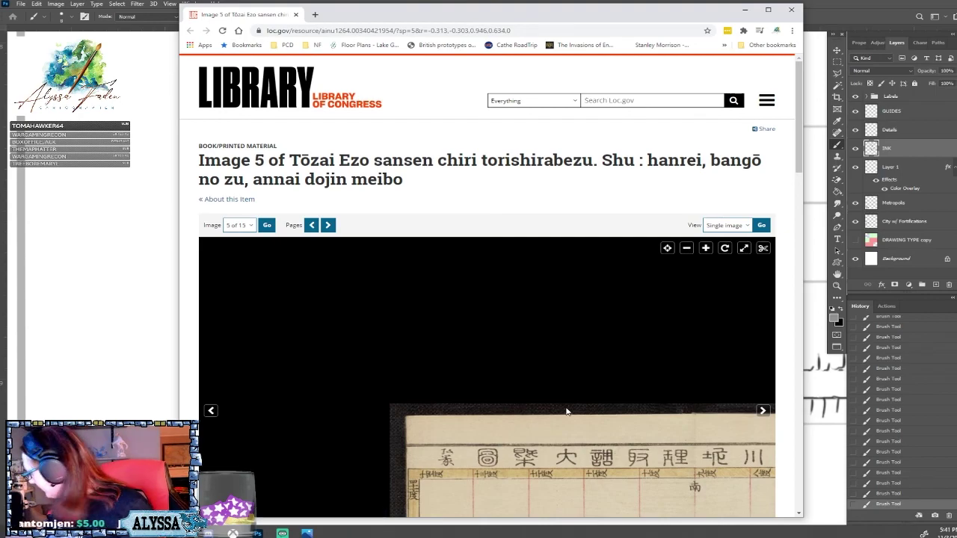
pyautogui.moveTo(651, 503); pyautogui.dragTo(563, 360)
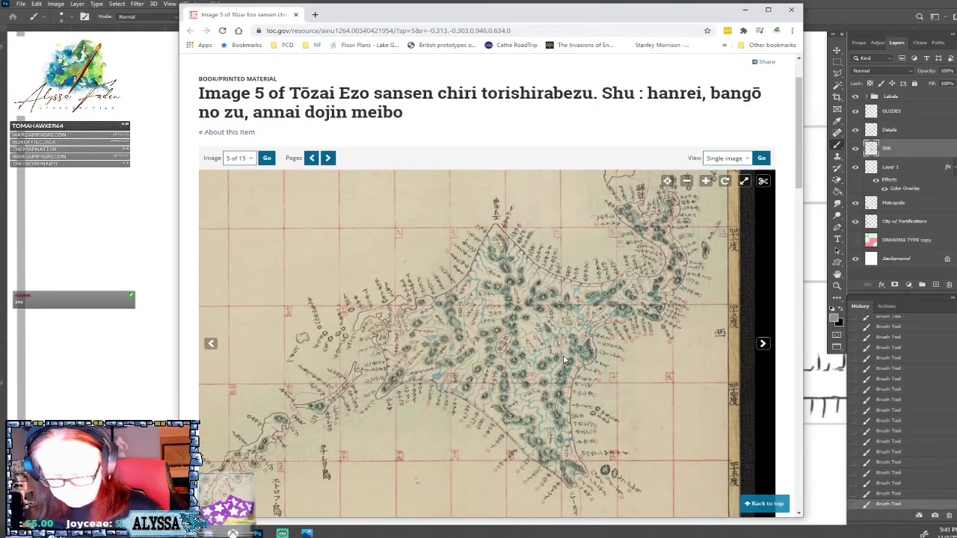
pyautogui.moveTo(564, 360); pyautogui.dragTo(598, 350)
pyautogui.moveTo(459, 423); pyautogui.dragTo(521, 383)
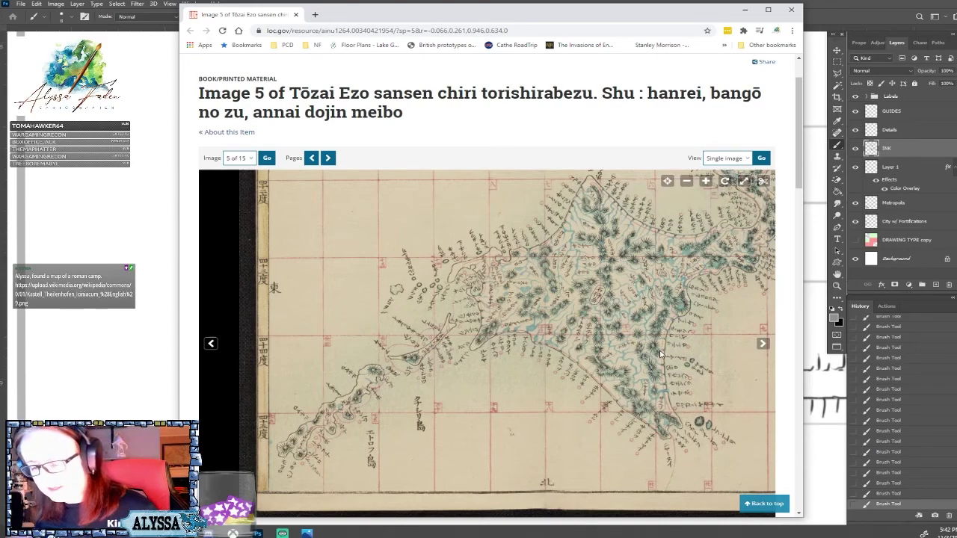
pyautogui.moveTo(676, 340); pyautogui.dragTo(651, 356)
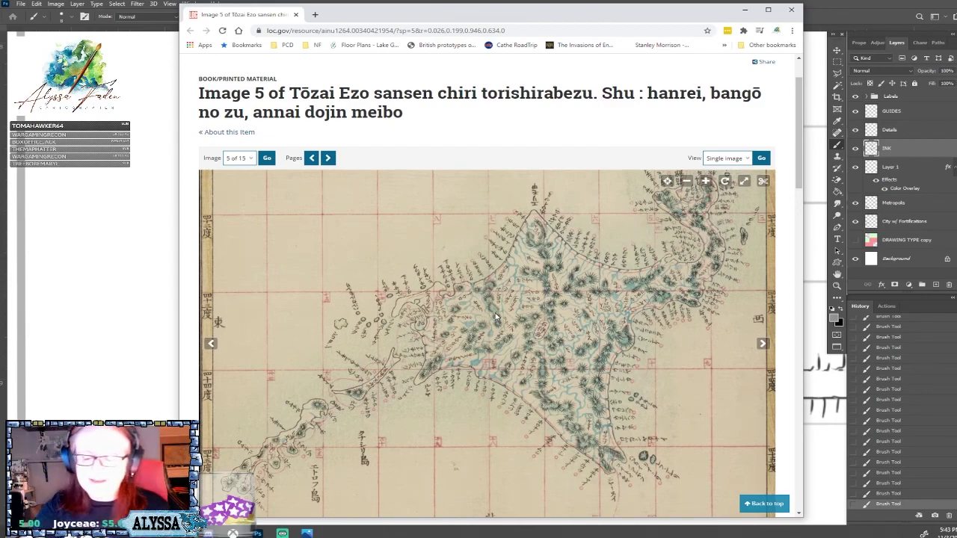
pyautogui.click(789, 15)
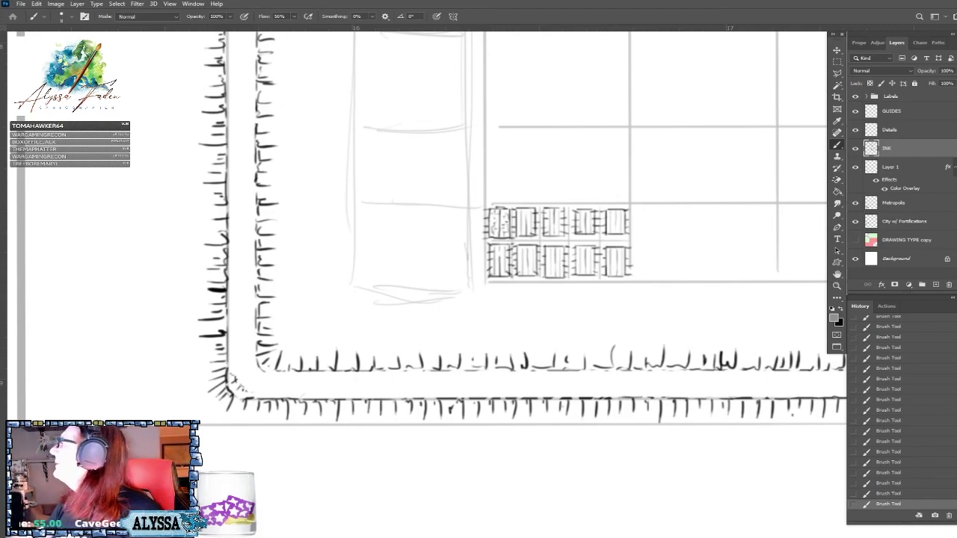
# Bring up the Kastell Theilenhofen plan in the browser and examine its building blocks along the Via sagularis and near the Porta praetoria.
pyautogui.moveTo(956, 225); pyautogui.dragTo(312, 52)
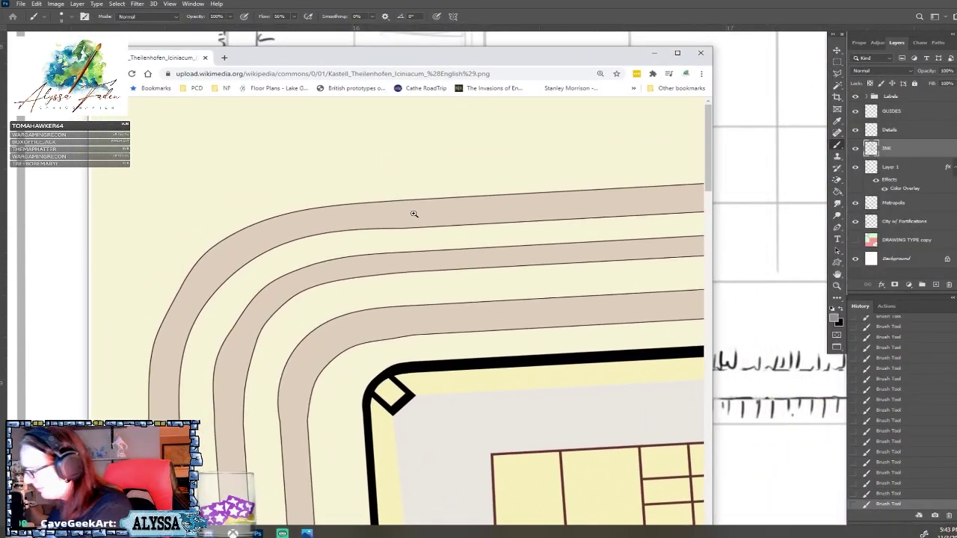
pyautogui.click(443, 266)
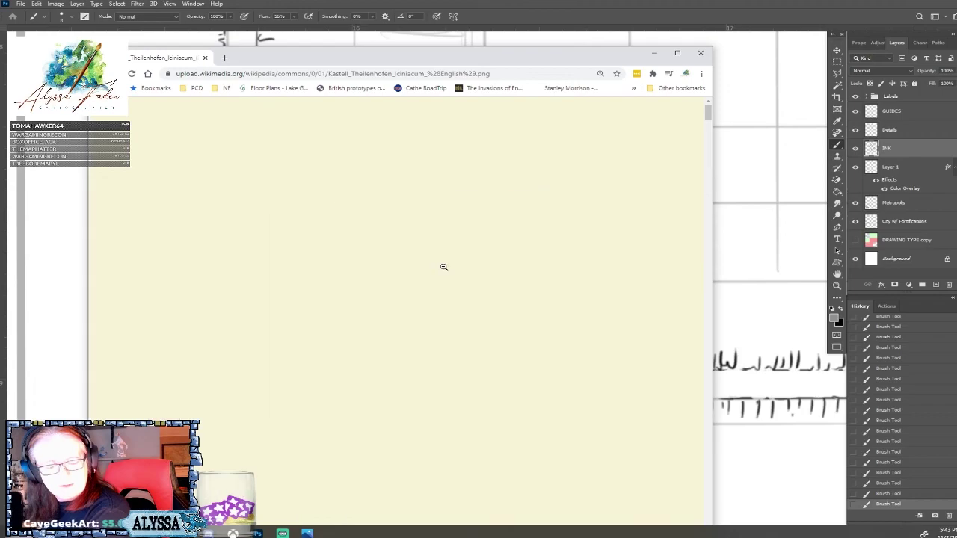
pyautogui.scroll(-10, 443, 267)
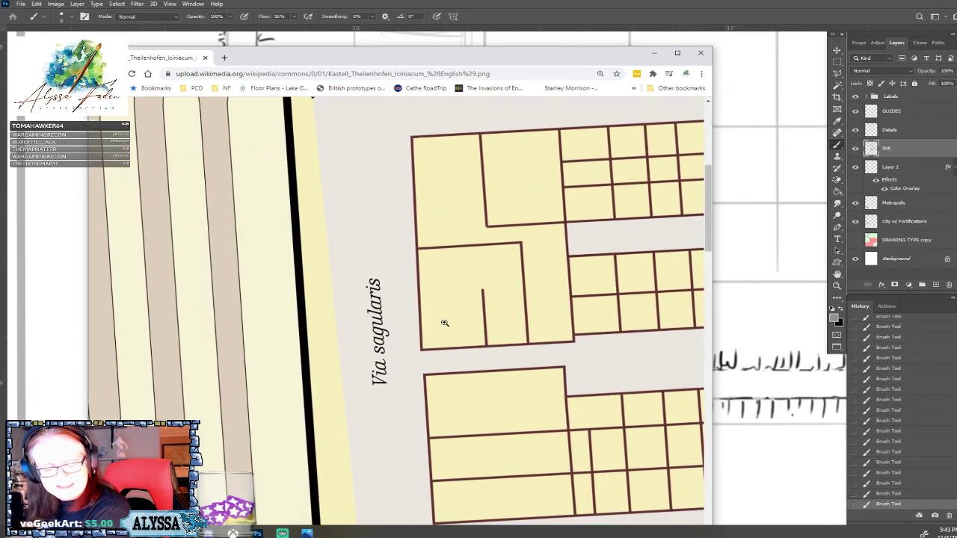
pyautogui.hscroll(10, 444, 322)
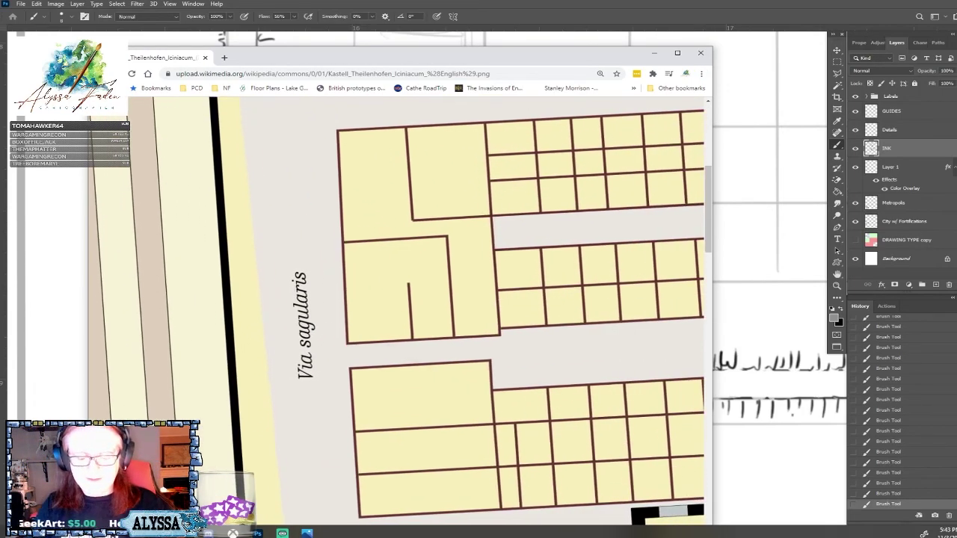
pyautogui.hscroll(10, 444, 322)
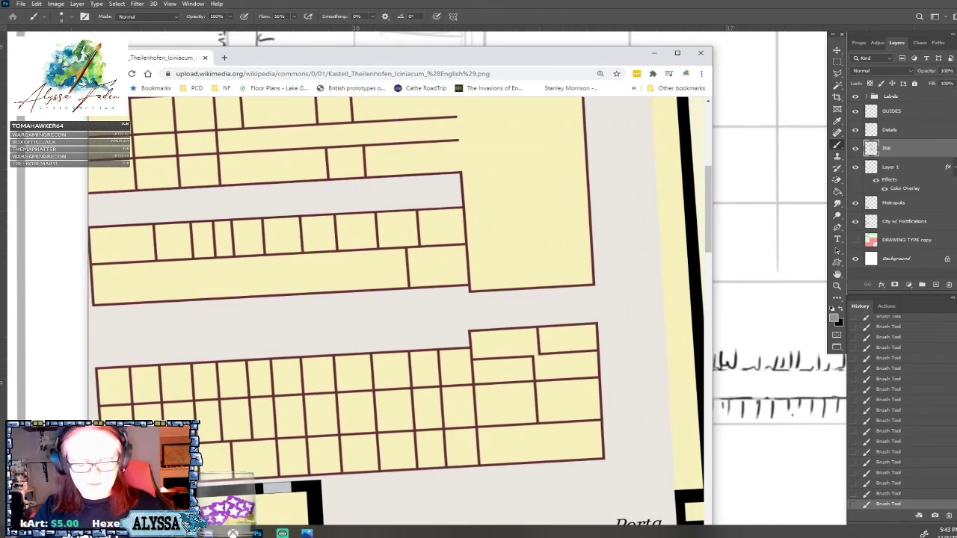
pyautogui.scroll(5, 444, 322)
pyautogui.hscroll(-10, 444, 322)
pyautogui.hscroll(-3, 444, 322)
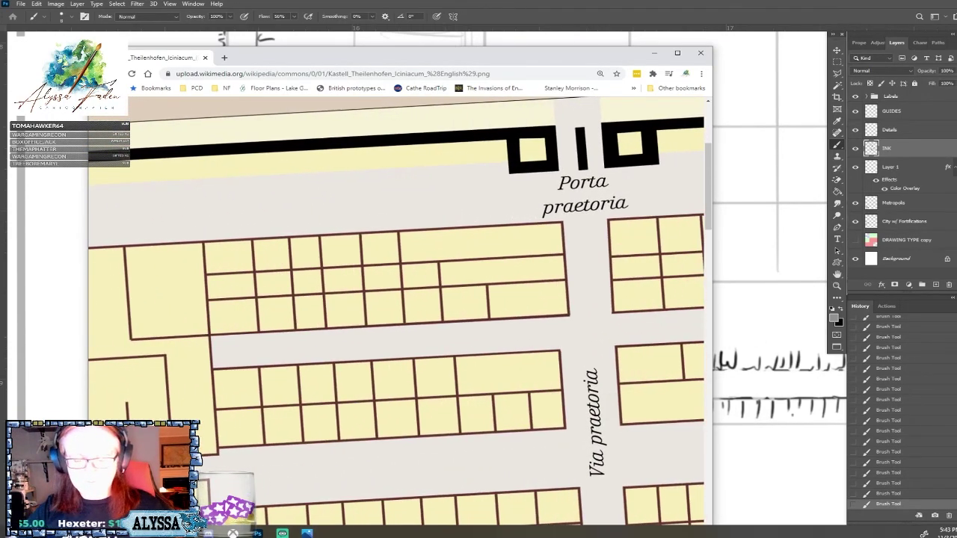
# Examine the Theilenhofen fort plan close up around the Porta principalis sinistra, the Via sagularis blocks and the Praetorium.
pyautogui.scroll(-5, 444, 322)
pyautogui.scroll(-3, 444, 322)
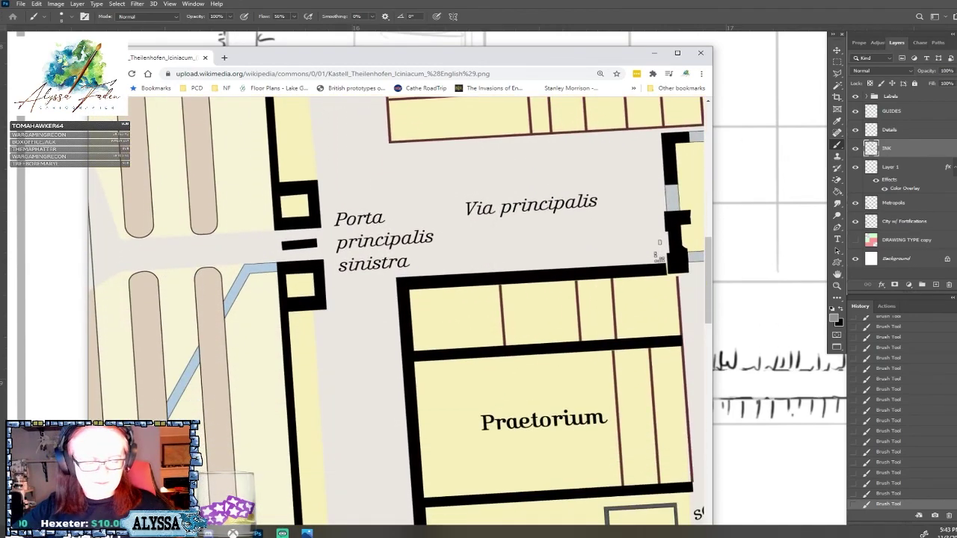
pyautogui.scroll(-3, 444, 322)
pyautogui.hscroll(-5, 444, 322)
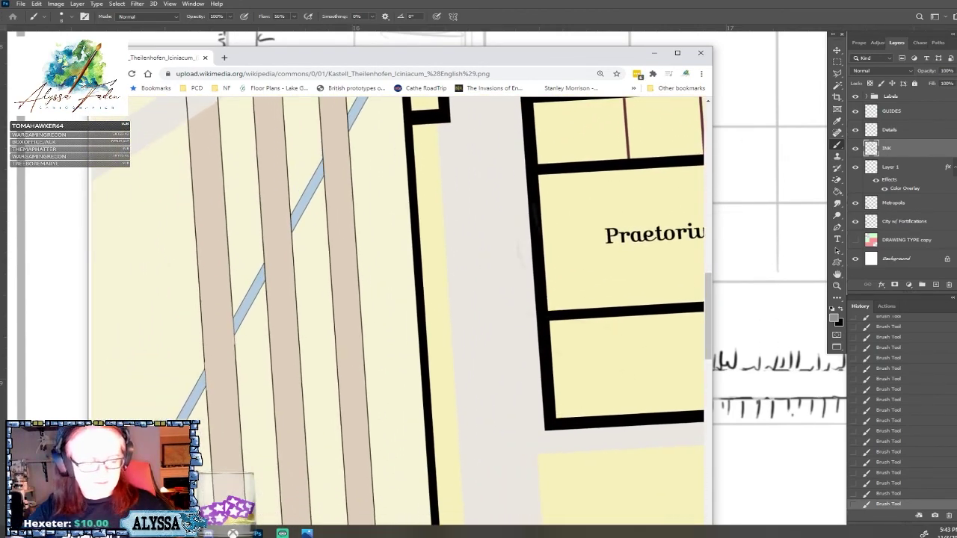
pyautogui.scroll(3, 444, 322)
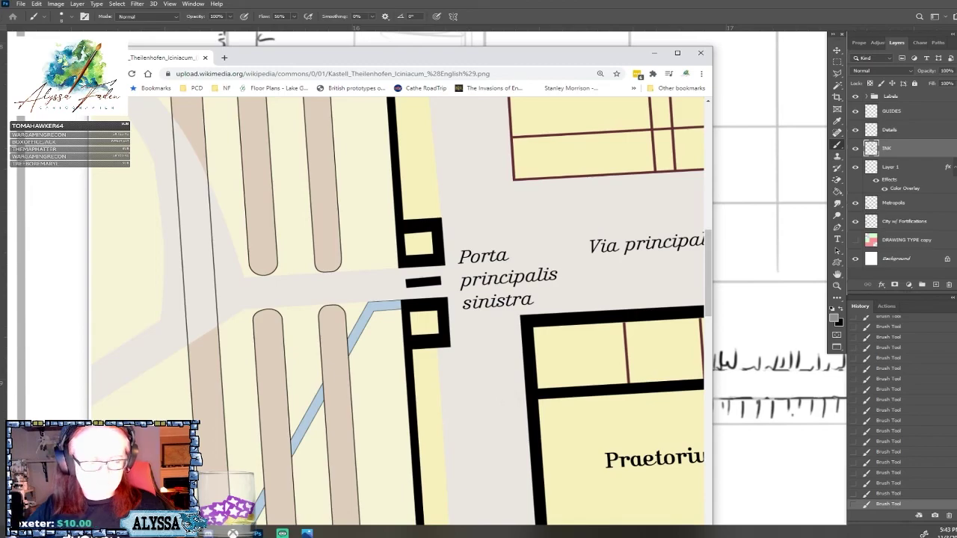
pyautogui.scroll(7, 444, 322)
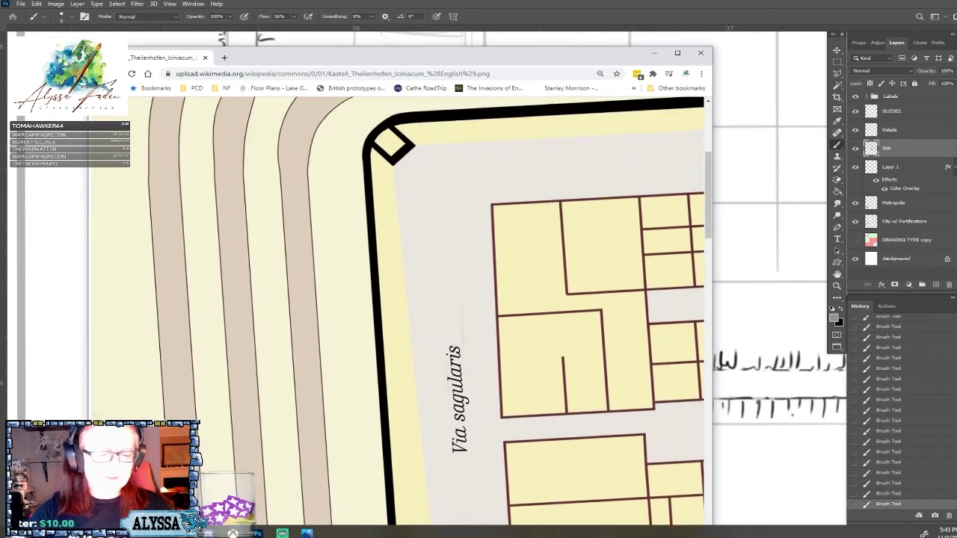
pyautogui.scroll(-7, 444, 322)
pyautogui.hscroll(3, 444, 322)
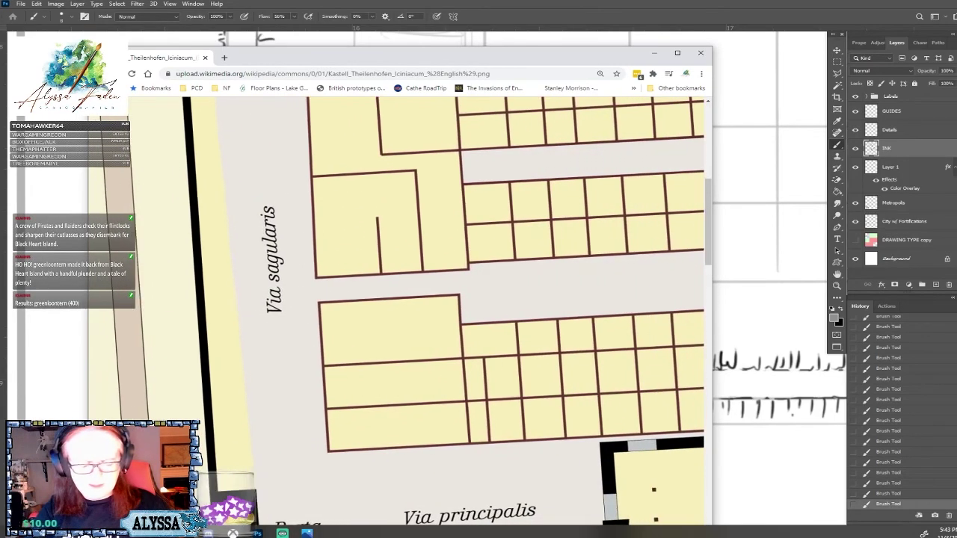
pyautogui.scroll(-1, 444, 322)
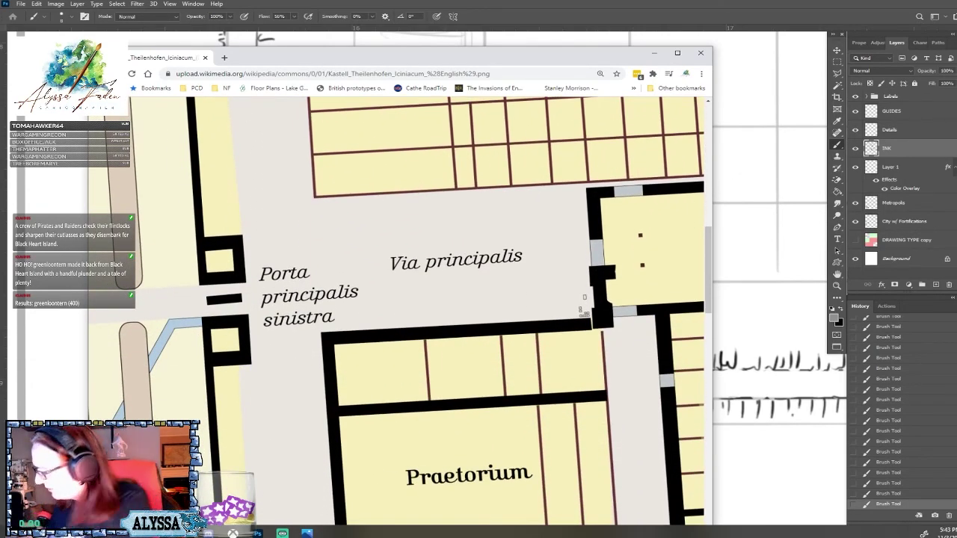
pyautogui.scroll(-4, 423, 308)
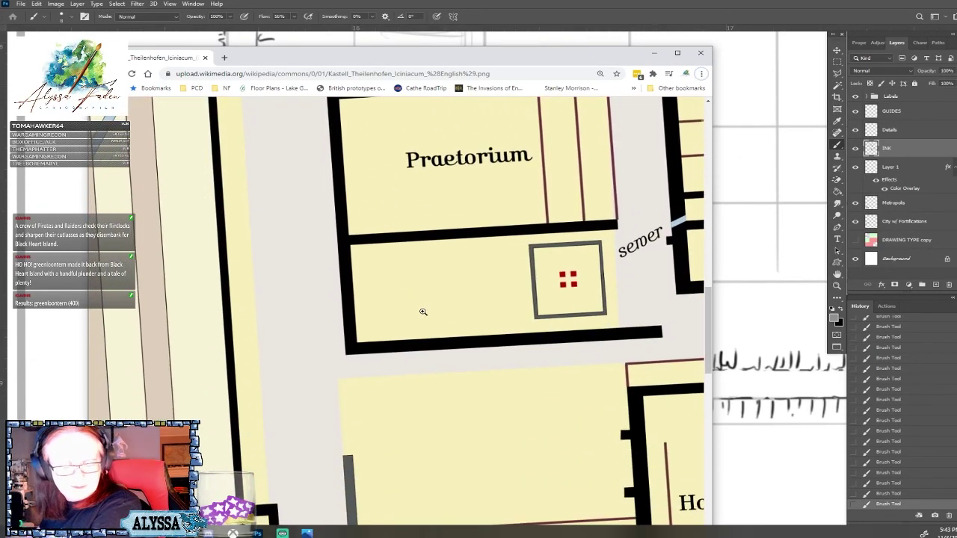
# Zoom the fort plan out to 175%, examine its overall layout from the Porta praetoria to the Porta decumana, and close the reference.
pyautogui.keyDown('ctrl'); pyautogui.scroll(-3, 423, 308); pyautogui.keyUp('ctrl')
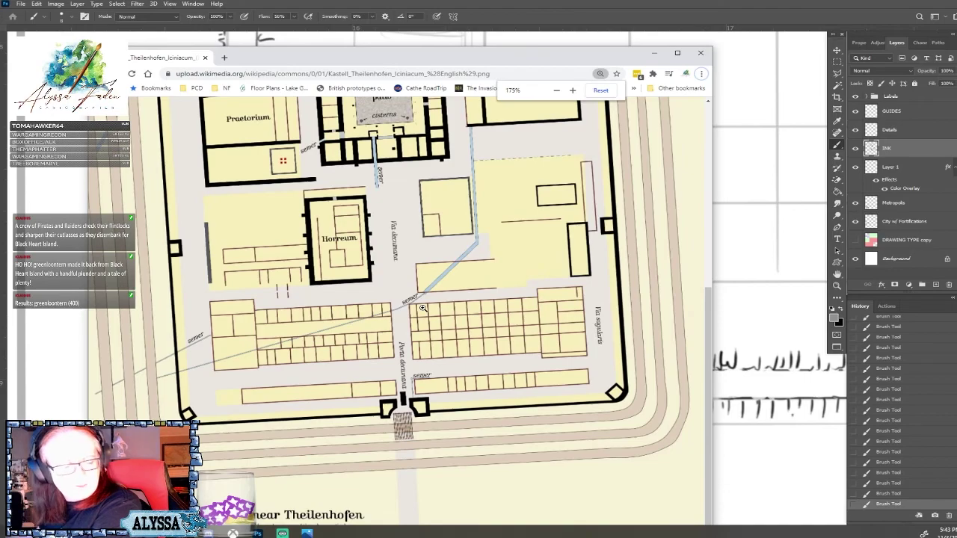
pyautogui.scroll(-1, 423, 308)
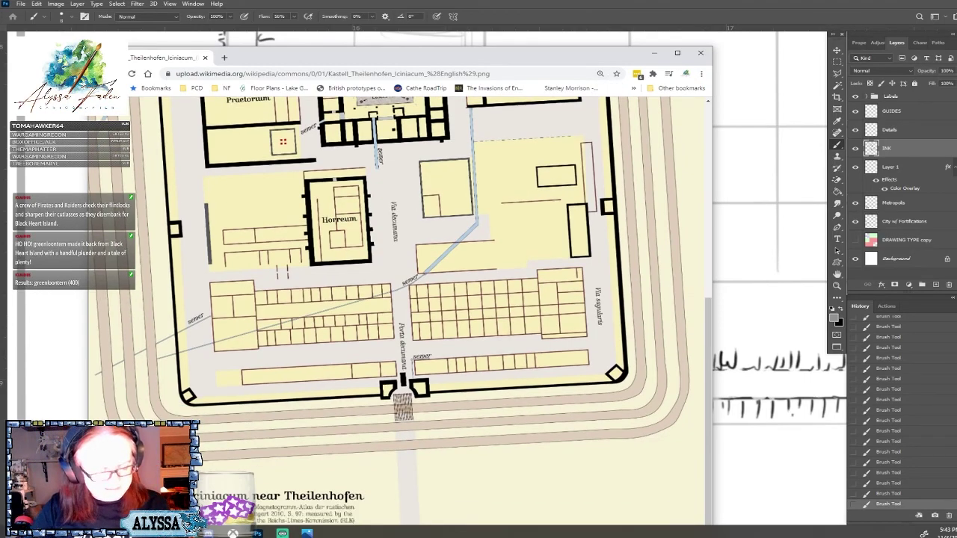
pyautogui.scroll(1, 401, 311)
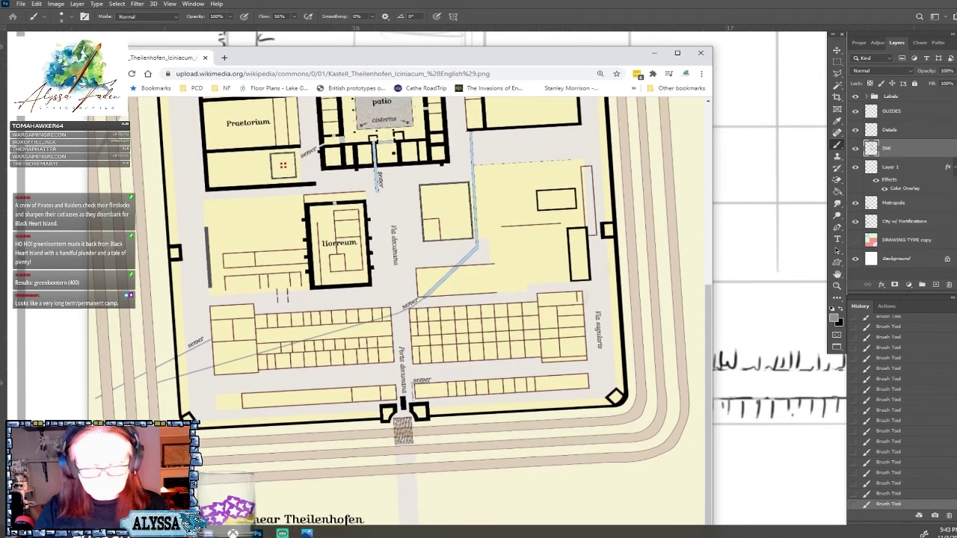
pyautogui.scroll(1, 401, 310)
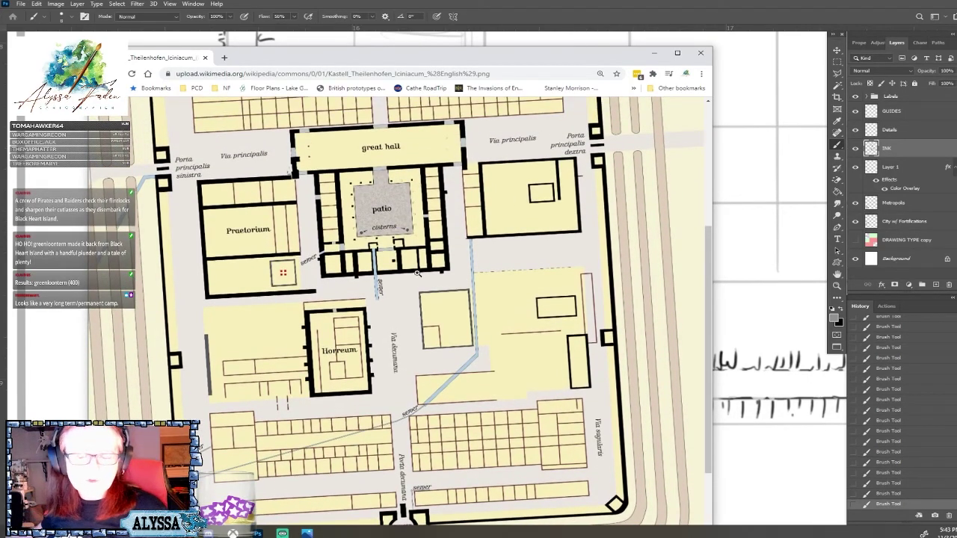
pyautogui.scroll(3, 443, 239)
pyautogui.scroll(1, 443, 239)
pyautogui.scroll(-1, 443, 239)
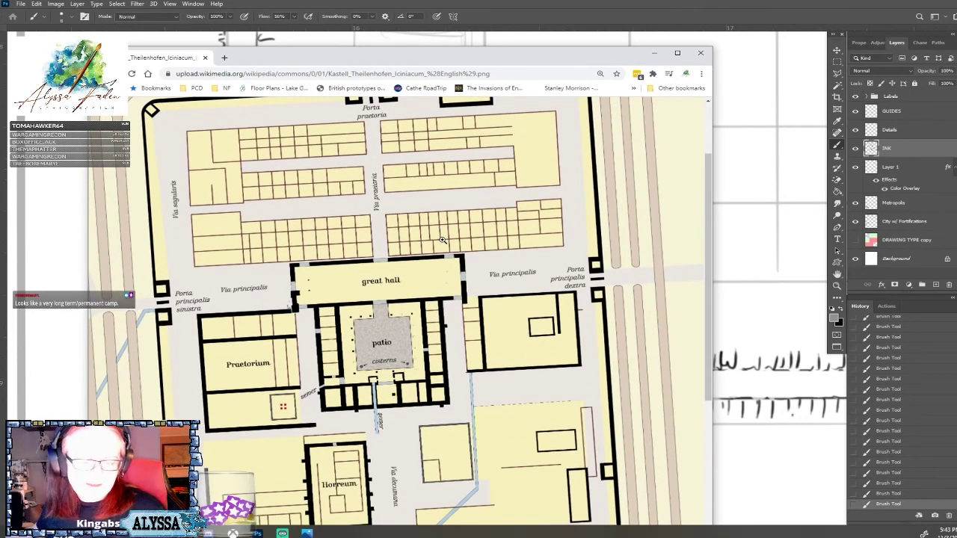
pyautogui.scroll(-3, 443, 239)
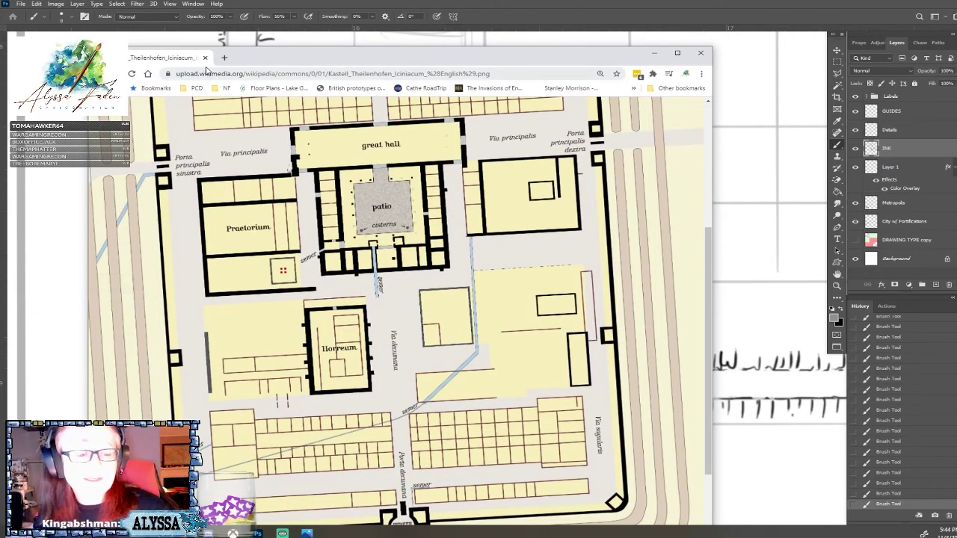
pyautogui.click(205, 57)
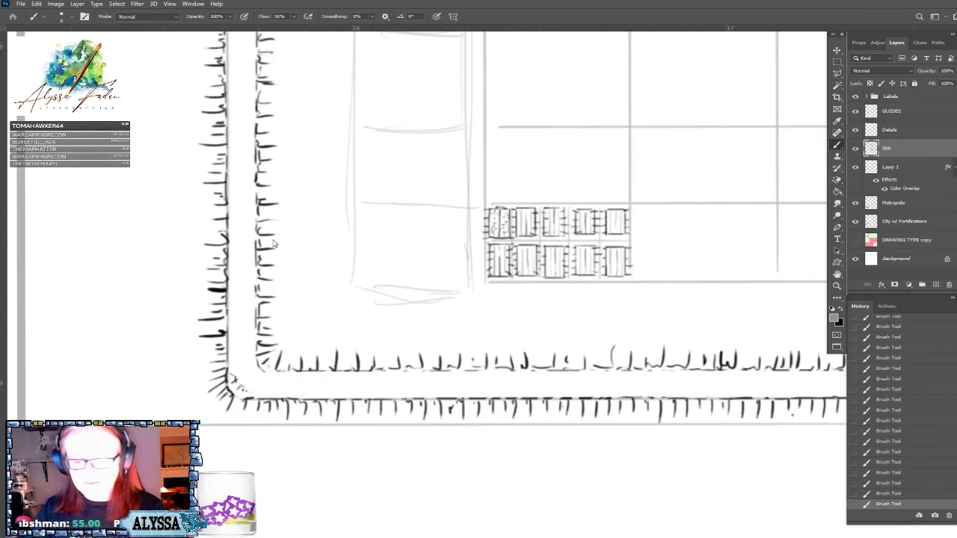
# Set the foreground color to a lighter grey and brush crosswise shading lines over the tent roofs in both rows of the lower-left cell.
pyautogui.scroll(1, 598, 196)
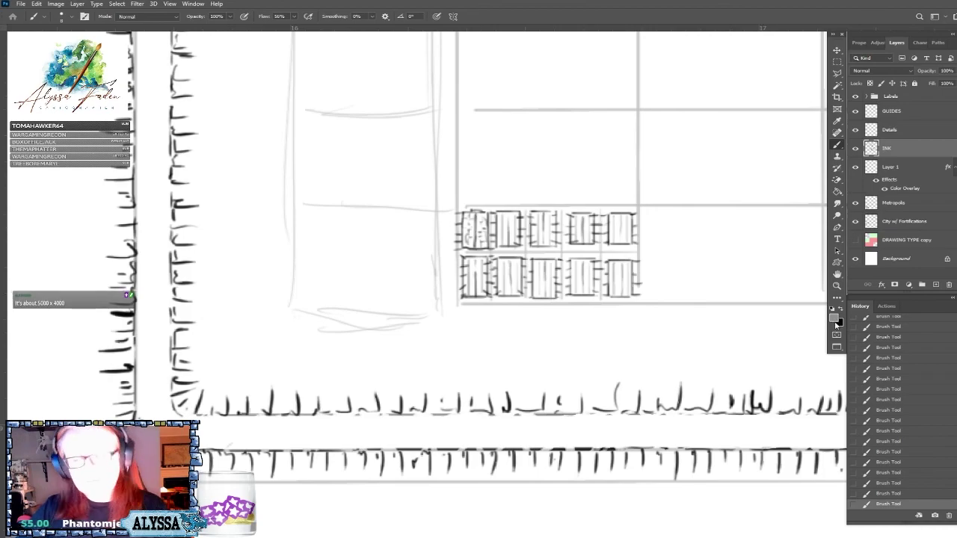
pyautogui.click(834, 319)
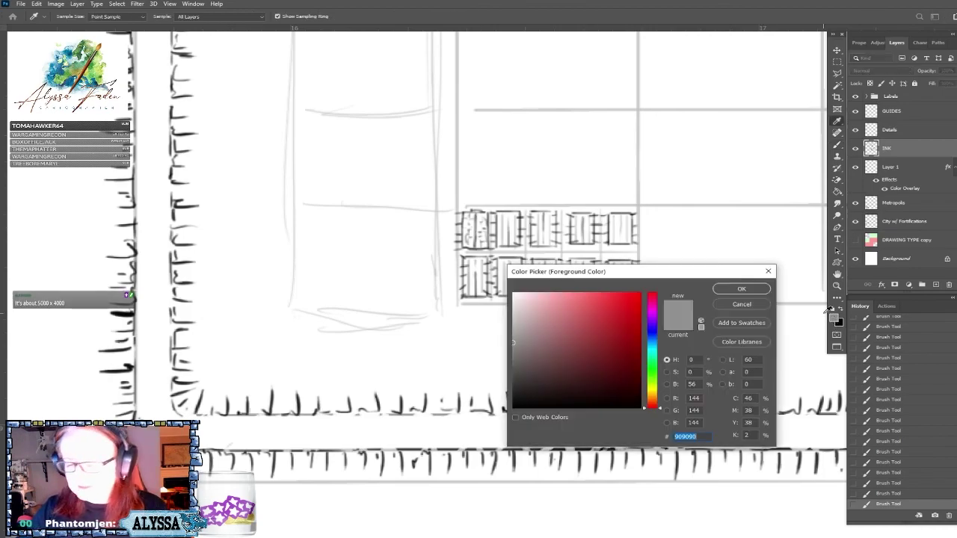
pyautogui.click(512, 323)
pyautogui.click(738, 289)
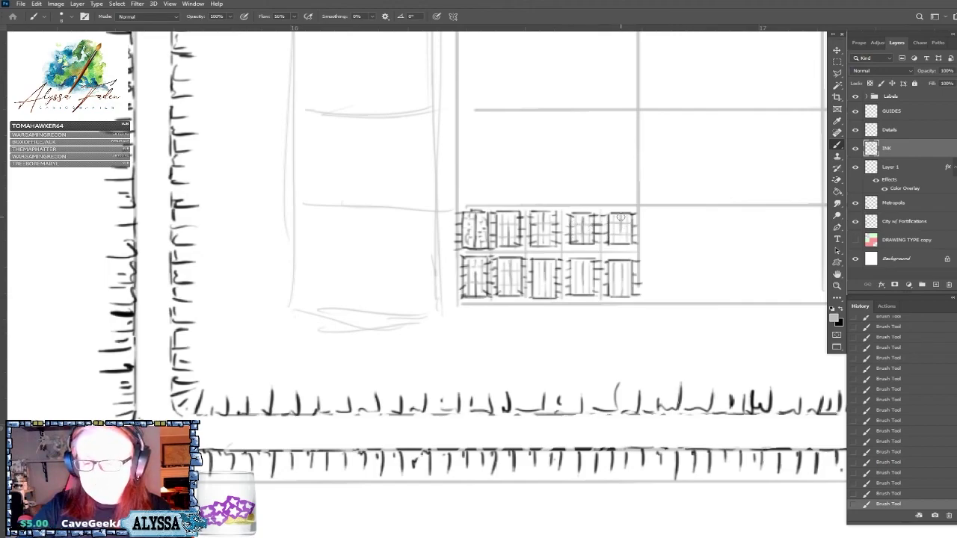
pyautogui.moveTo(621, 263); pyautogui.dragTo(621, 287)
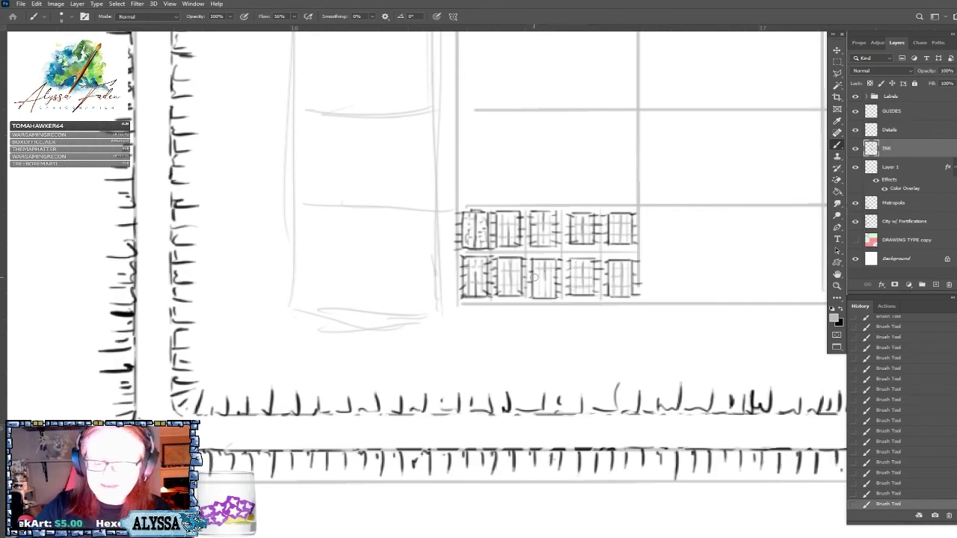
pyautogui.press('r')
pyautogui.moveTo(566, 281); pyautogui.dragTo(568, 296)
pyautogui.press('Escape')
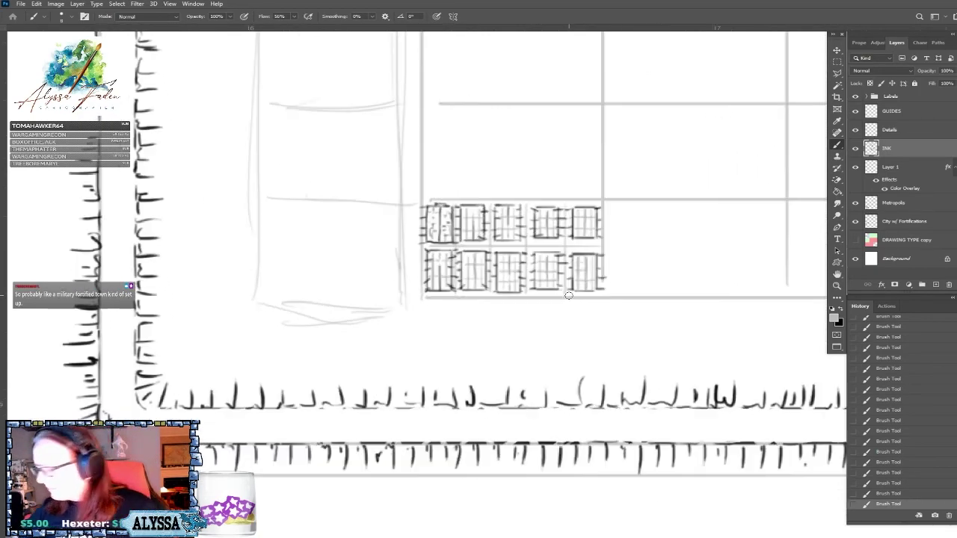
# Examine the whole fort plan and the lower-left grid to judge how the tent blocks fit the layout.
pyautogui.scroll(-6, 569, 295)
pyautogui.scroll(-5, 568, 295)
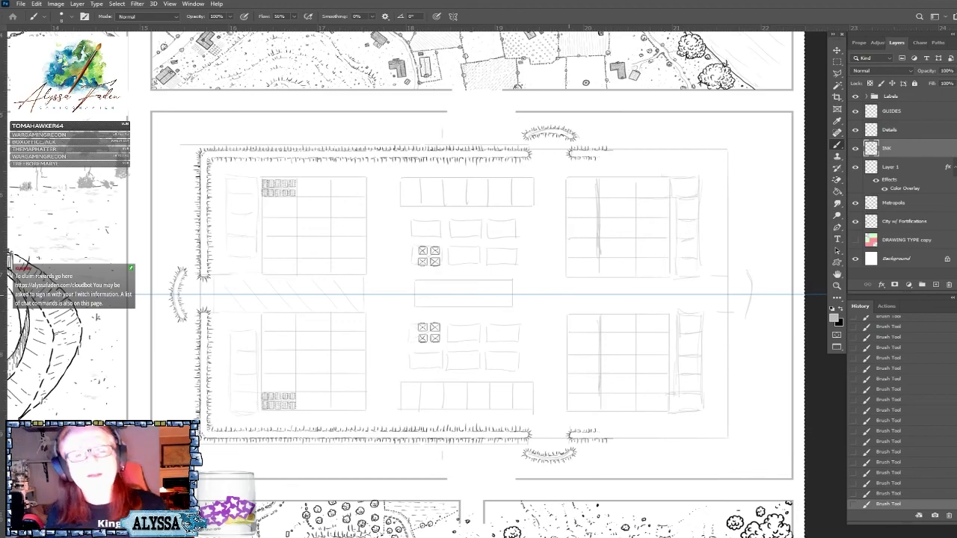
pyautogui.scroll(2, 139, 373)
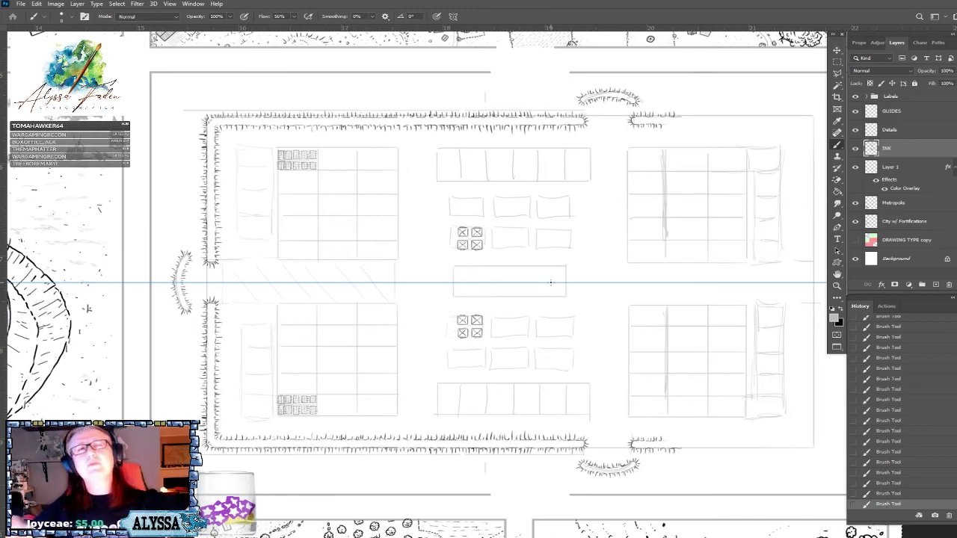
pyautogui.scroll(-4, 551, 282)
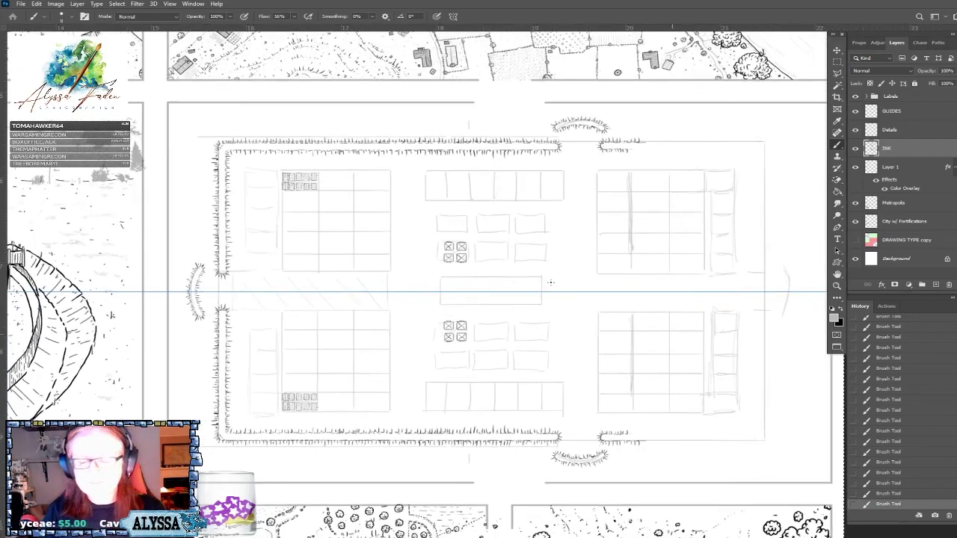
pyautogui.scroll(3, 550, 281)
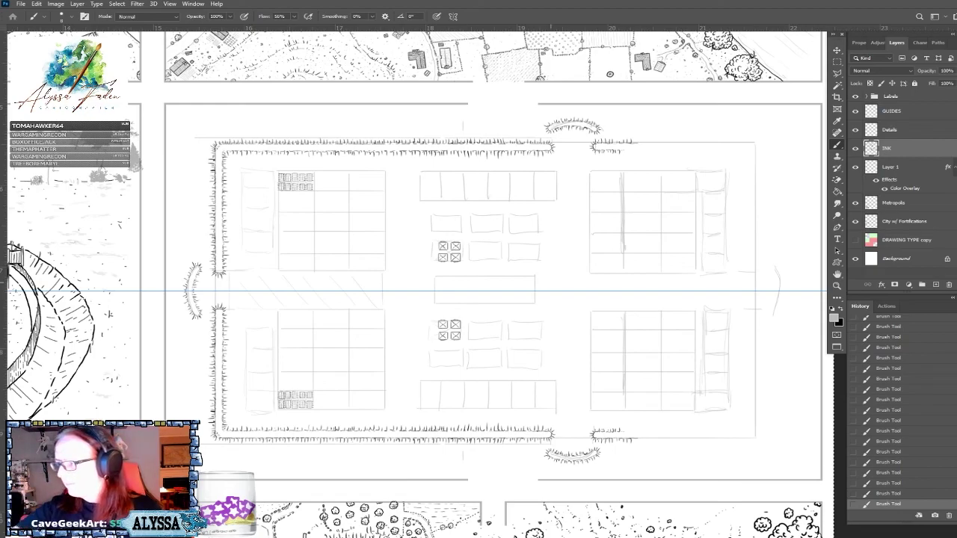
pyautogui.scroll(3, 419, 284)
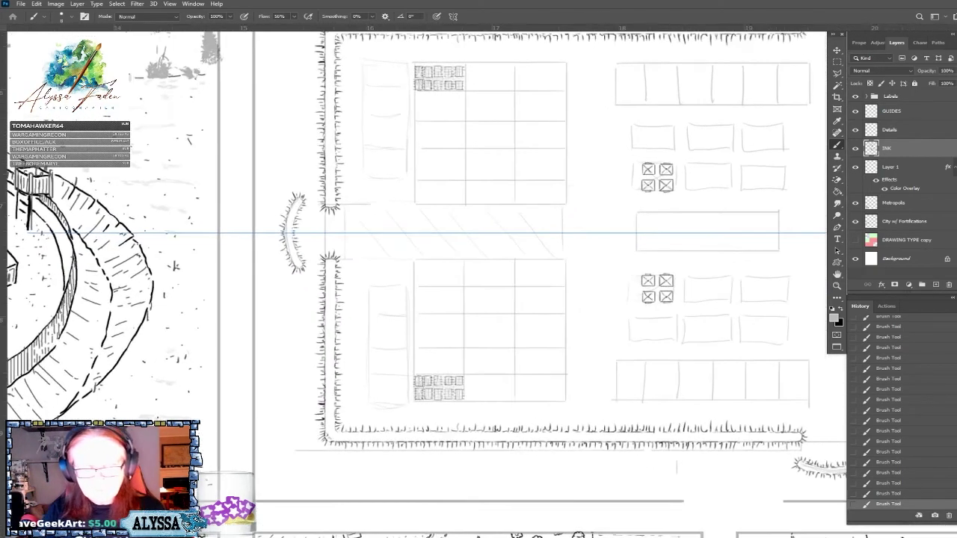
pyautogui.scroll(-2, 479, 246)
pyautogui.scroll(3, 478, 247)
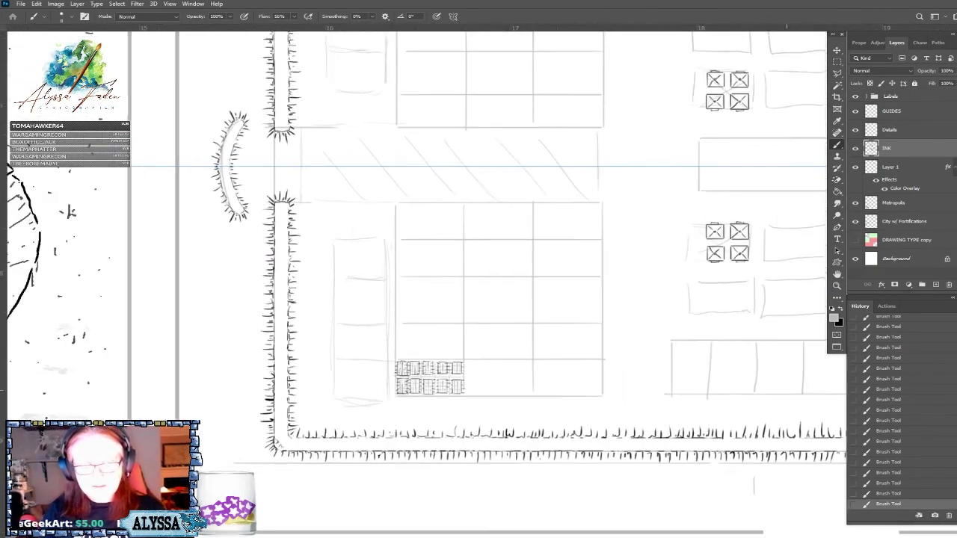
pyautogui.scroll(-2, 478, 246)
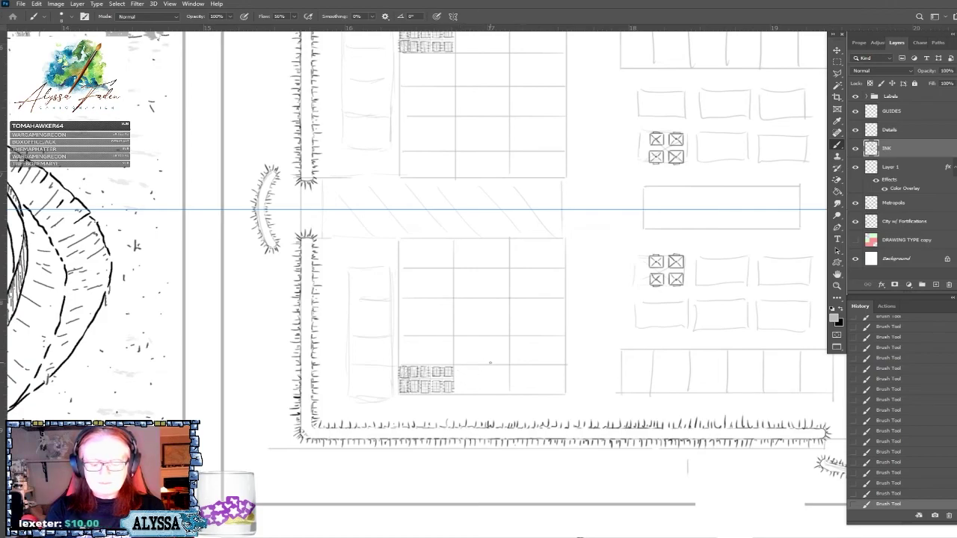
# Sketch a short vertical line on Layer 1 just right of the lower-left tent block and make the INK layer active again.
pyautogui.hotkey('alt', '[')
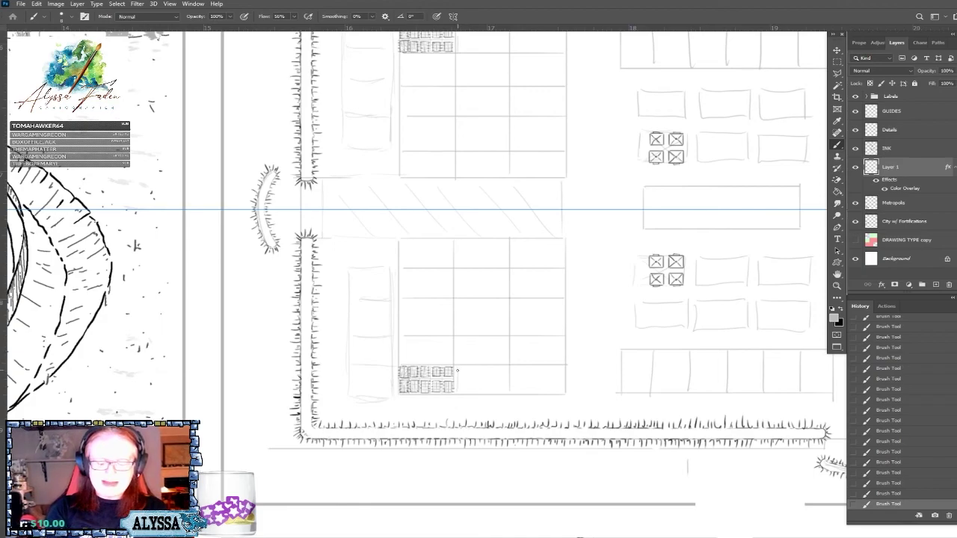
pyautogui.moveTo(455, 382); pyautogui.dragTo(456, 392)
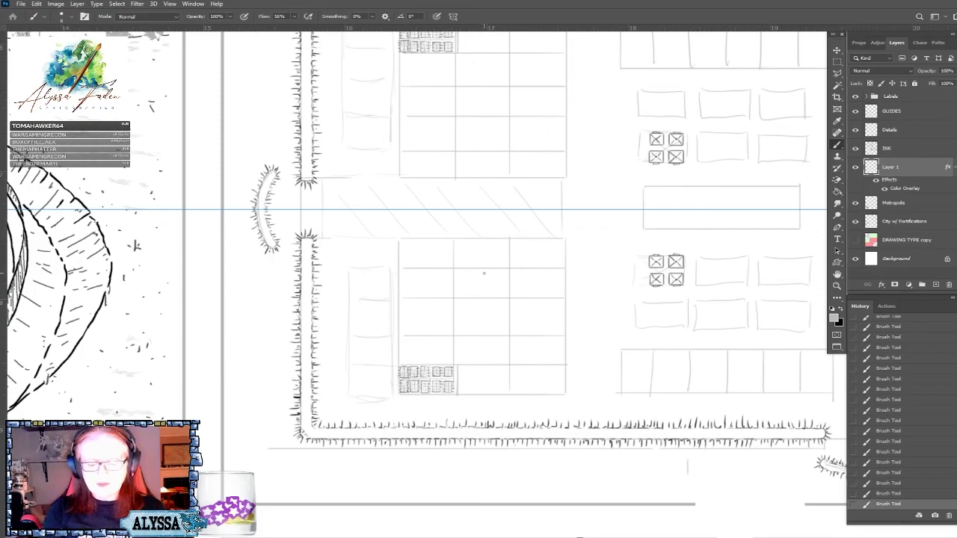
pyautogui.scroll(-3, 483, 272)
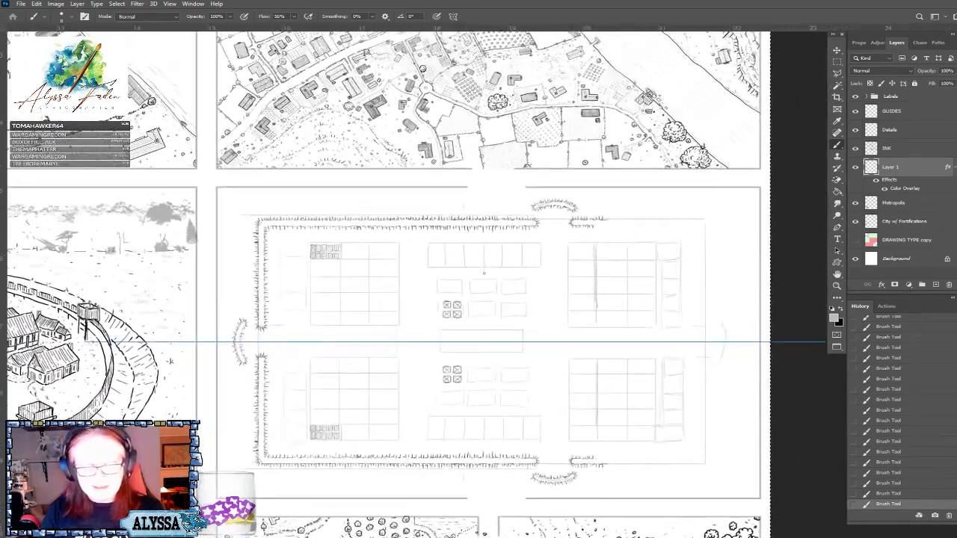
pyautogui.scroll(-3, 484, 273)
pyautogui.scroll(2, 483, 272)
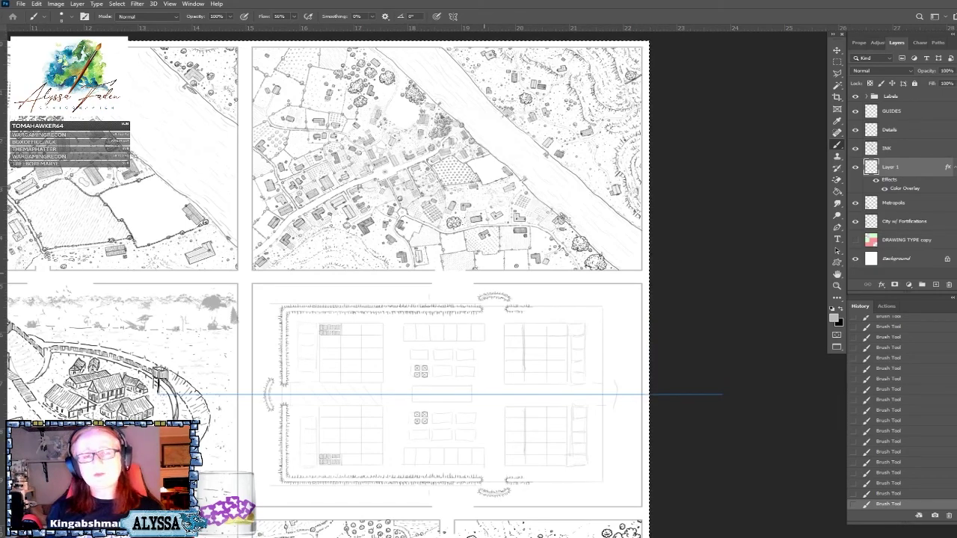
pyautogui.click(897, 148)
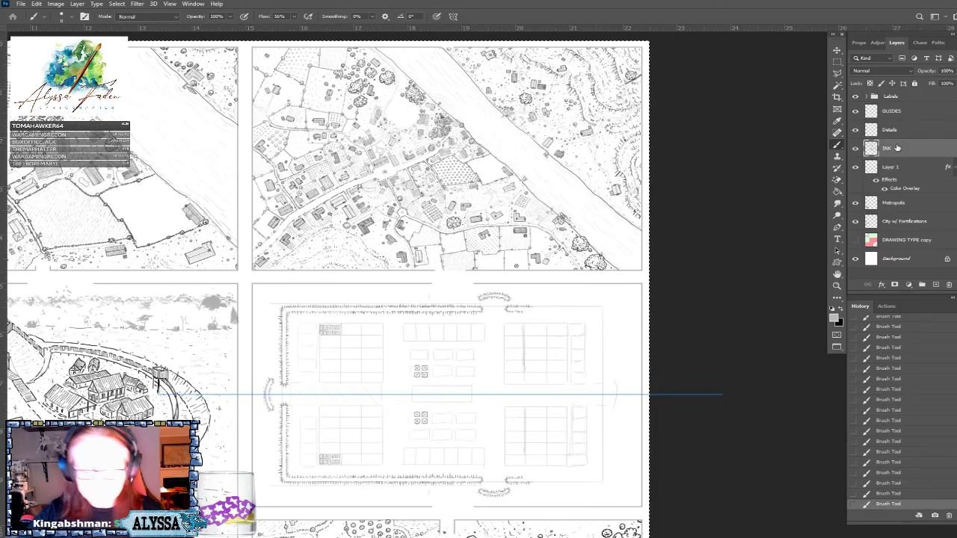
# Compare the fort panel with the neighbouring map panels and inspect the lower-left tent grid up close.
pyautogui.hotkey('ctrl', '+')
pyautogui.hotkey('ctrl', '-')
pyautogui.hotkey('ctrl', '-')
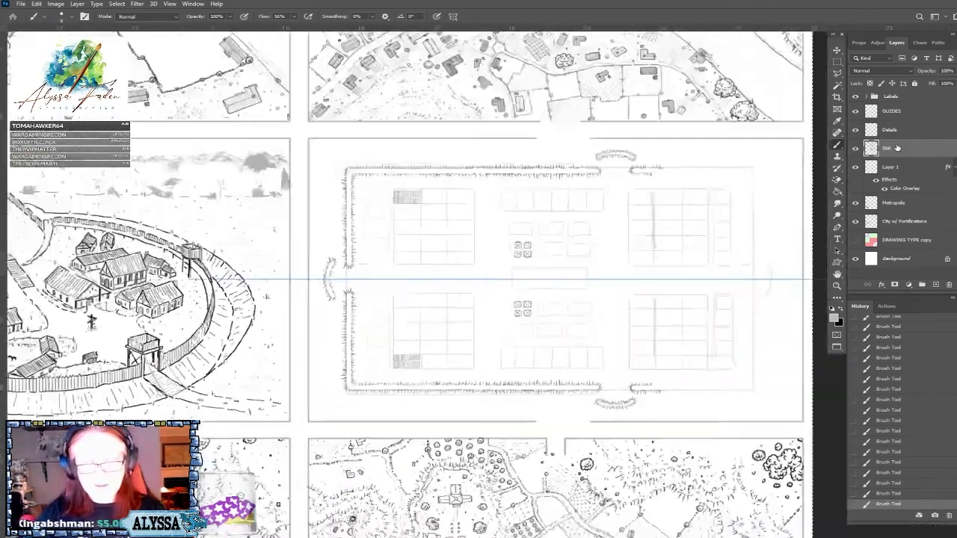
pyautogui.hotkey('ctrl', '+')
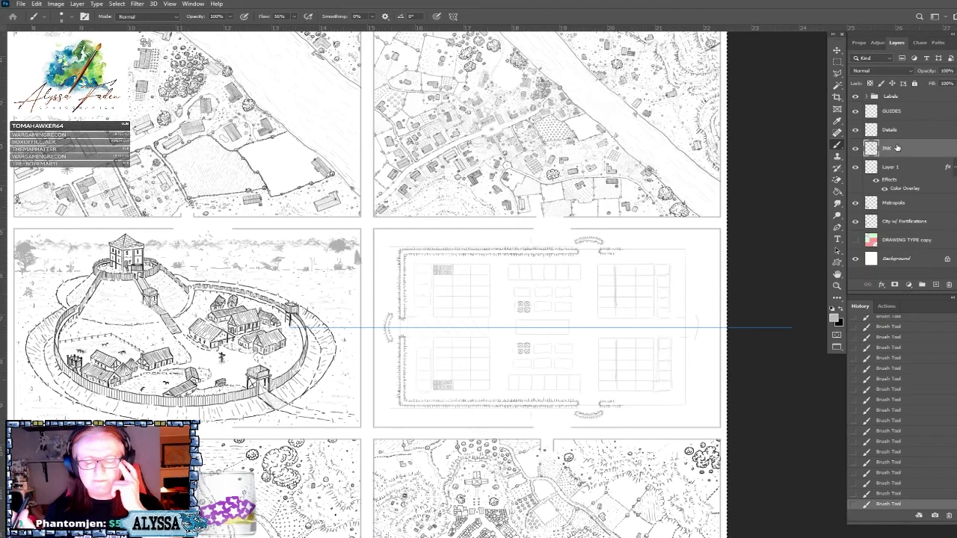
pyautogui.hotkey('ctrl', '+')
pyautogui.hotkey('ctrl', '+')
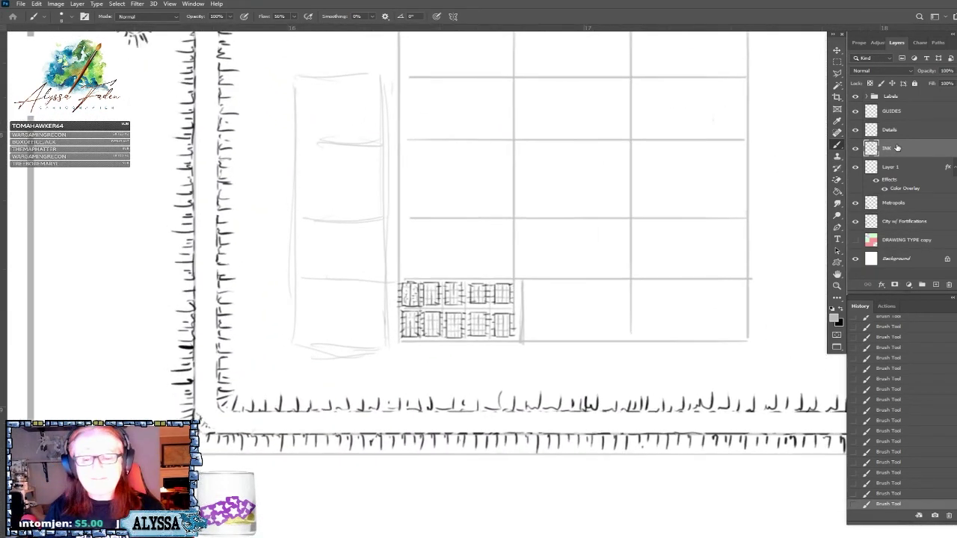
pyautogui.hotkey('ctrl', '-')
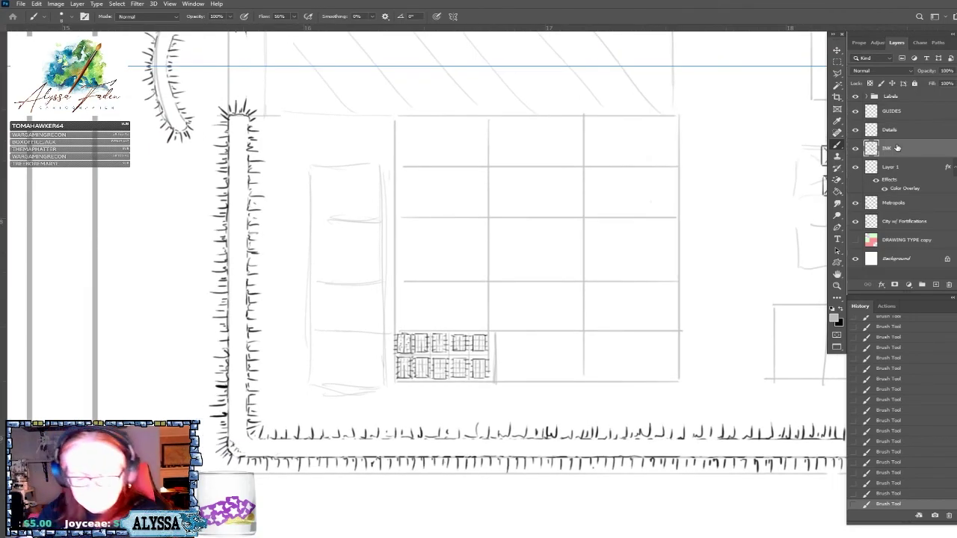
# On Layer 1, sketch horizontal margin lines inside the bottom row of the lower-left grid and full-height lines beside its two inner column dividers.
pyautogui.click(892, 167)
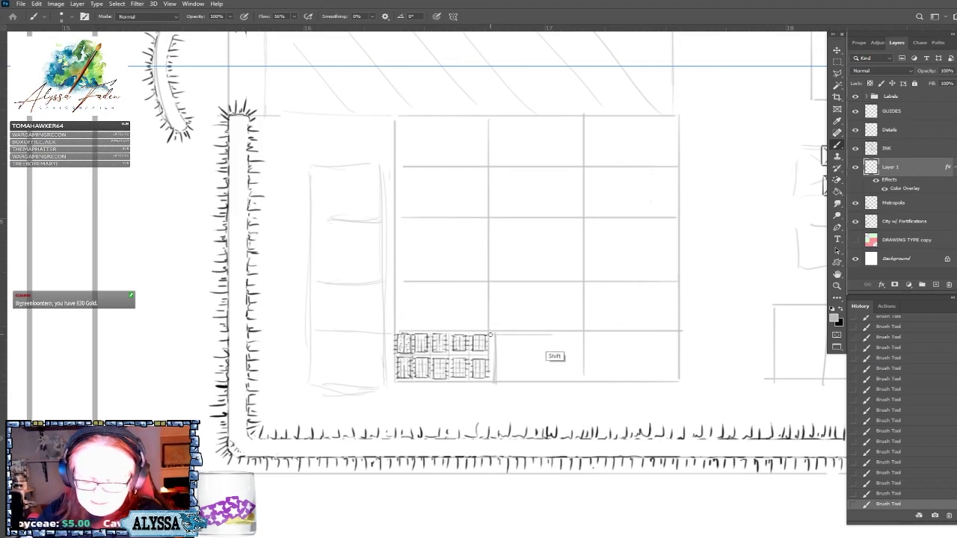
pyautogui.moveTo(490, 378); pyautogui.dragTo(673, 378)
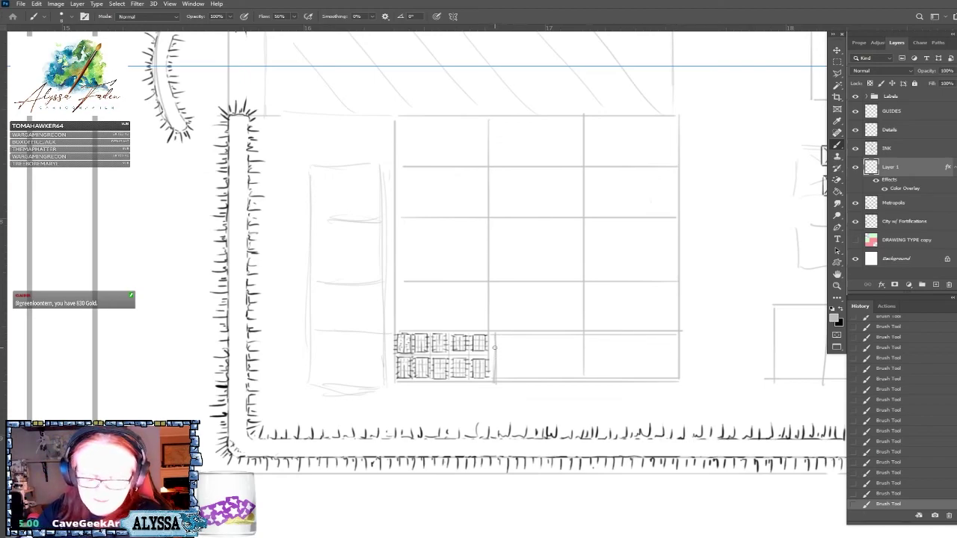
pyautogui.moveTo(498, 346); pyautogui.dragTo(493, 117)
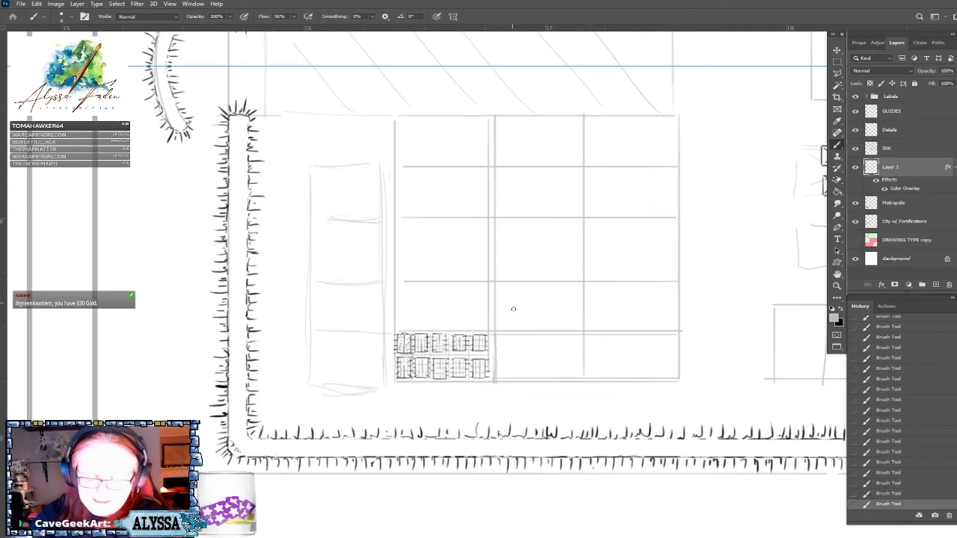
pyautogui.moveTo(589, 379); pyautogui.dragTo(590, 119)
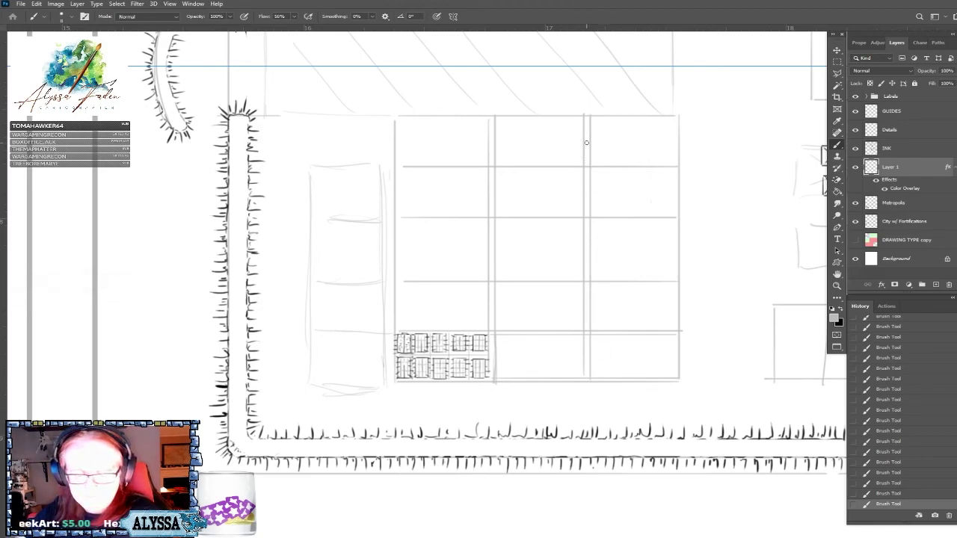
pyautogui.click(507, 336)
pyautogui.keyDown('shift'); pyautogui.click(508, 378); pyautogui.keyUp('shift')
pyautogui.click(568, 336)
pyautogui.keyDown('shift'); pyautogui.click(568, 378); pyautogui.keyUp('shift')
pyautogui.click(523, 336)
pyautogui.keyDown('shift'); pyautogui.click(524, 378); pyautogui.keyUp('shift')
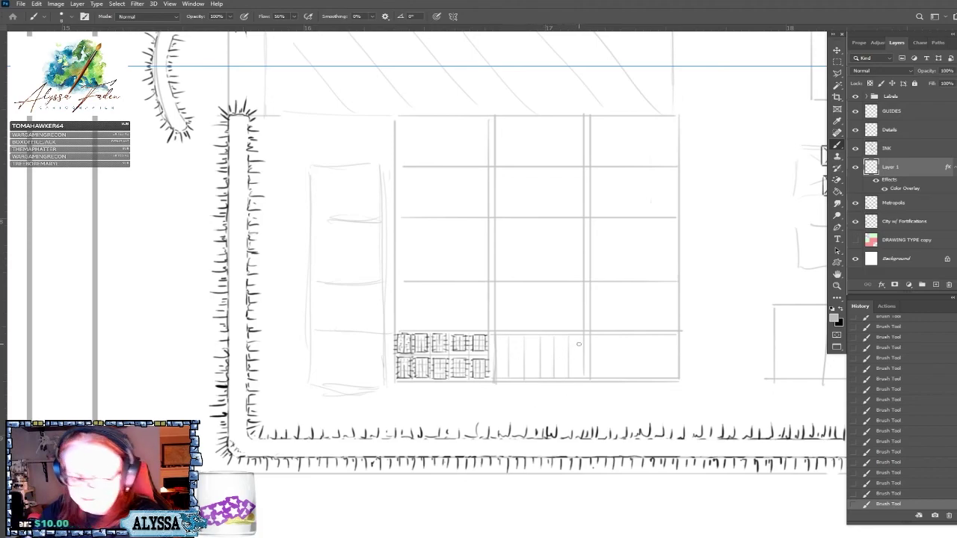
pyautogui.click(885, 452)
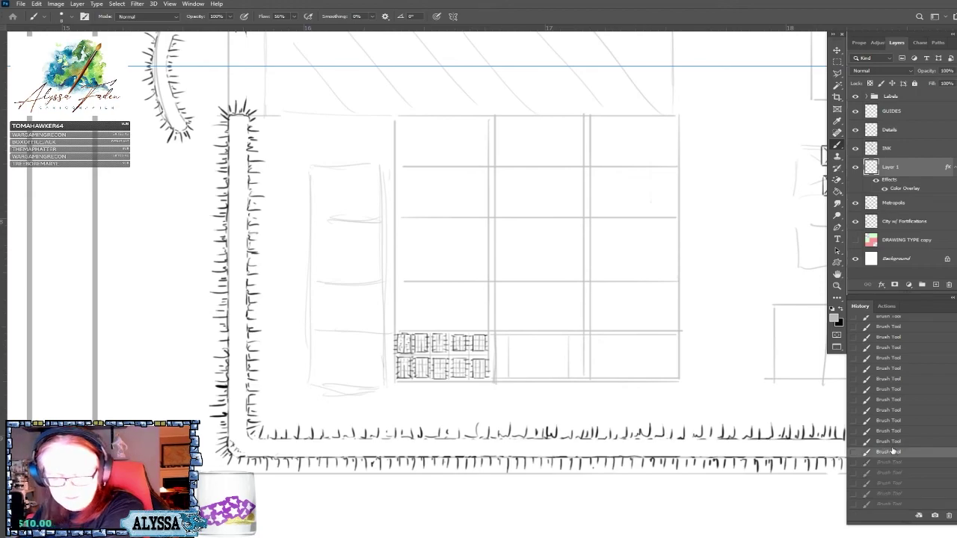
pyautogui.click(890, 441)
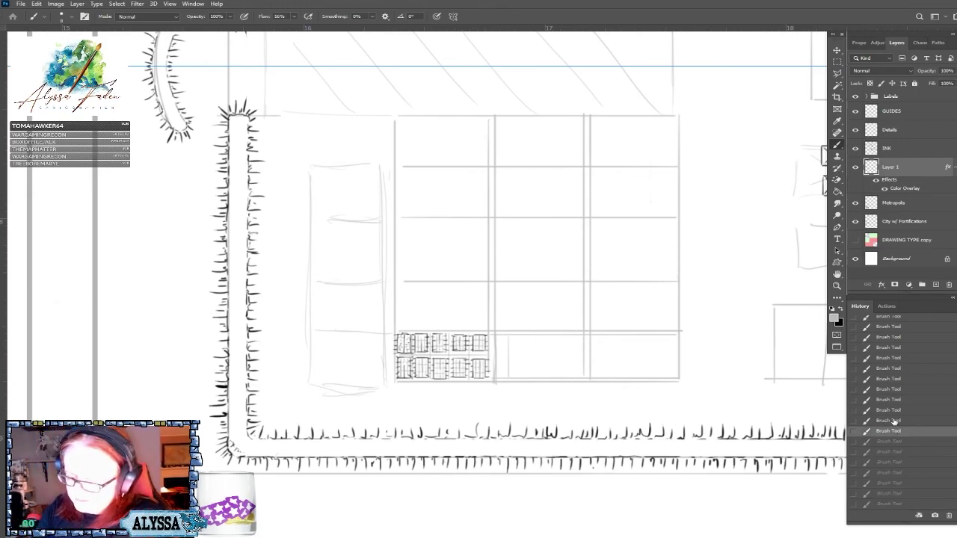
pyautogui.click(871, 420)
pyautogui.click(888, 411)
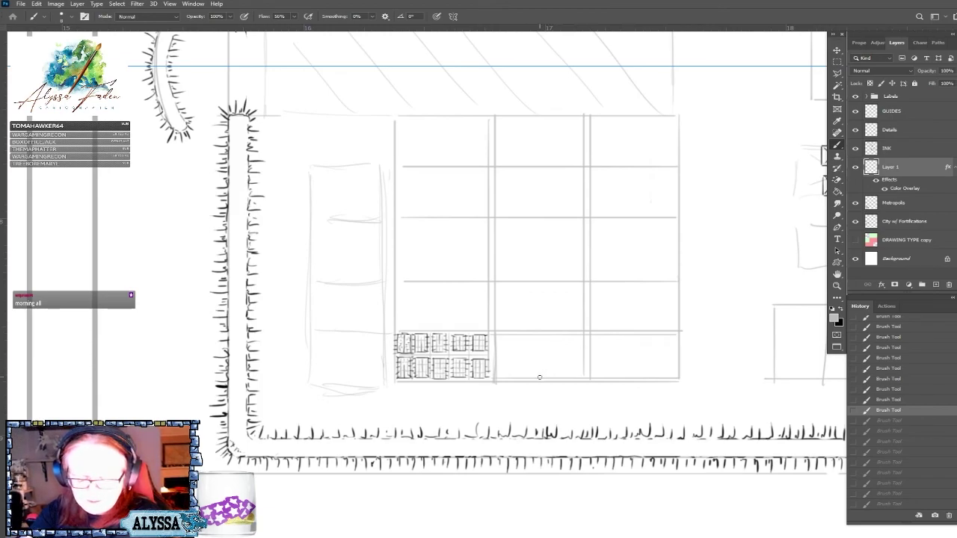
pyautogui.keyDown('shift'); pyautogui.click(538, 376); pyautogui.keyUp('shift')
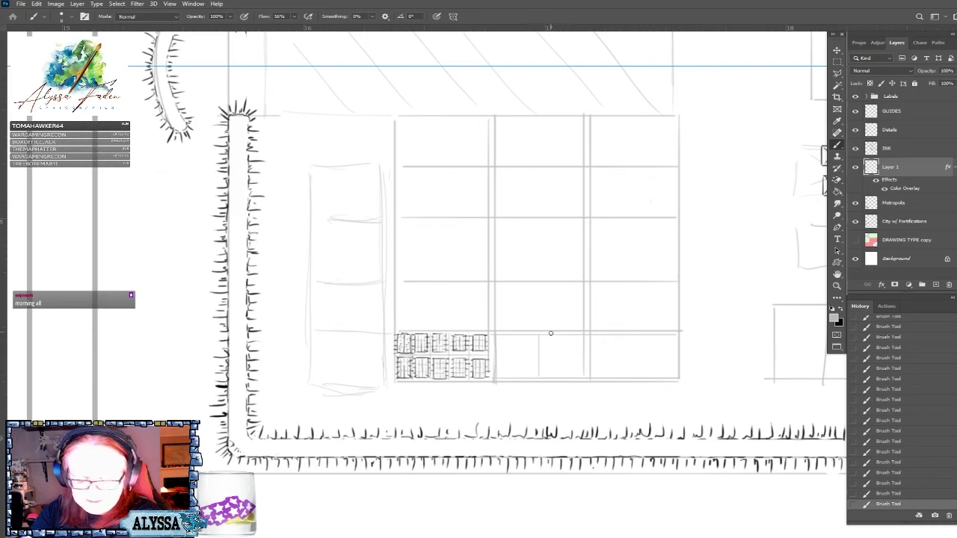
pyautogui.hotkey('ctrl', 'z')
pyautogui.keyDown('shift'); pyautogui.click(507, 376); pyautogui.keyUp('shift')
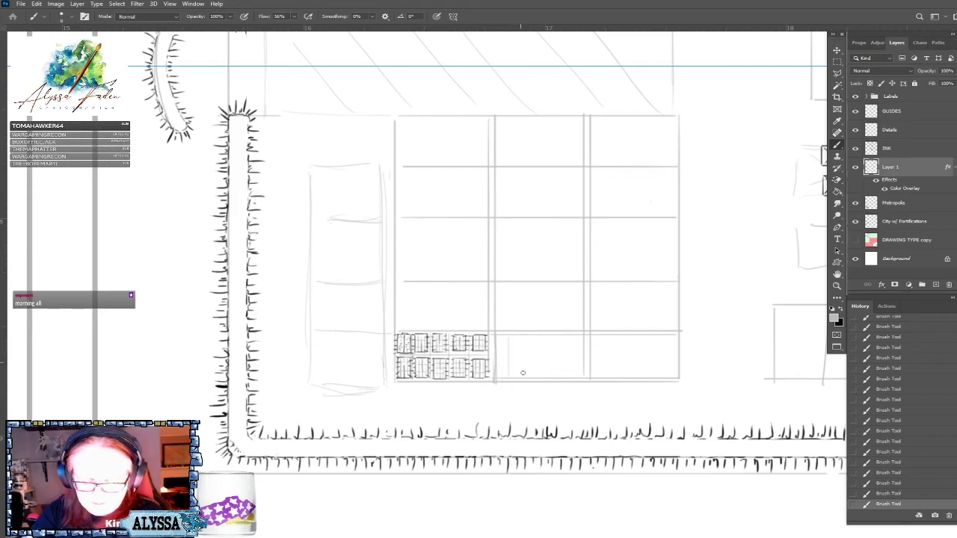
pyautogui.moveTo(524, 377); pyautogui.dragTo(524, 335)
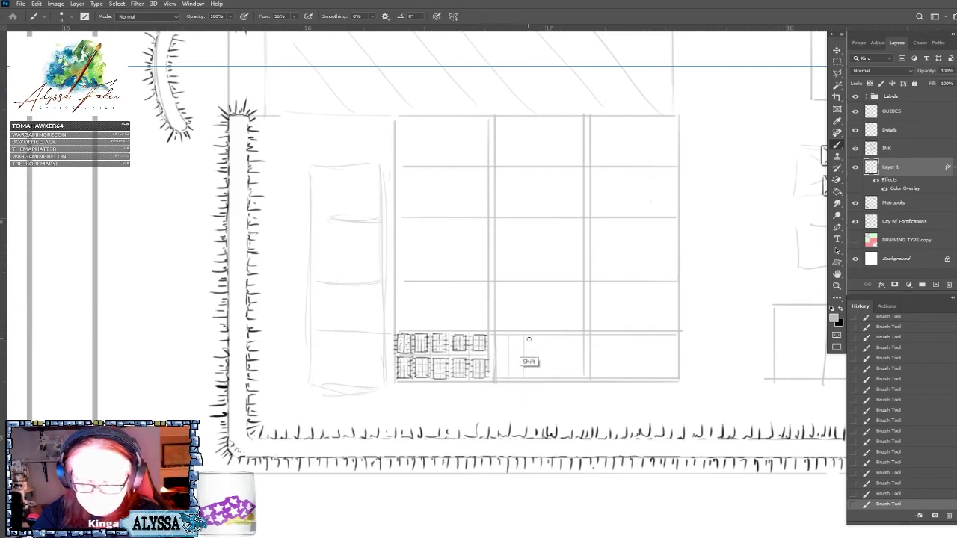
pyautogui.moveTo(541, 378); pyautogui.dragTo(541, 336)
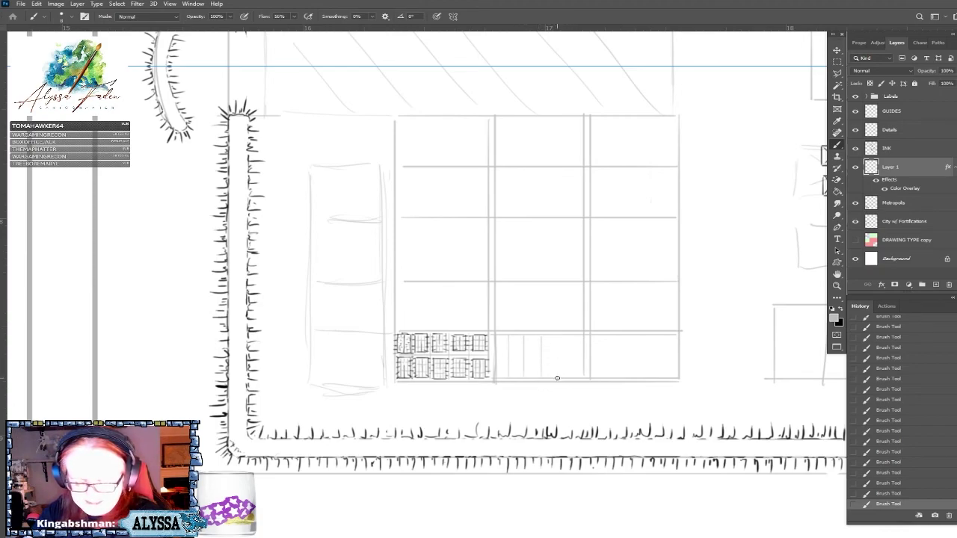
pyautogui.click(890, 463)
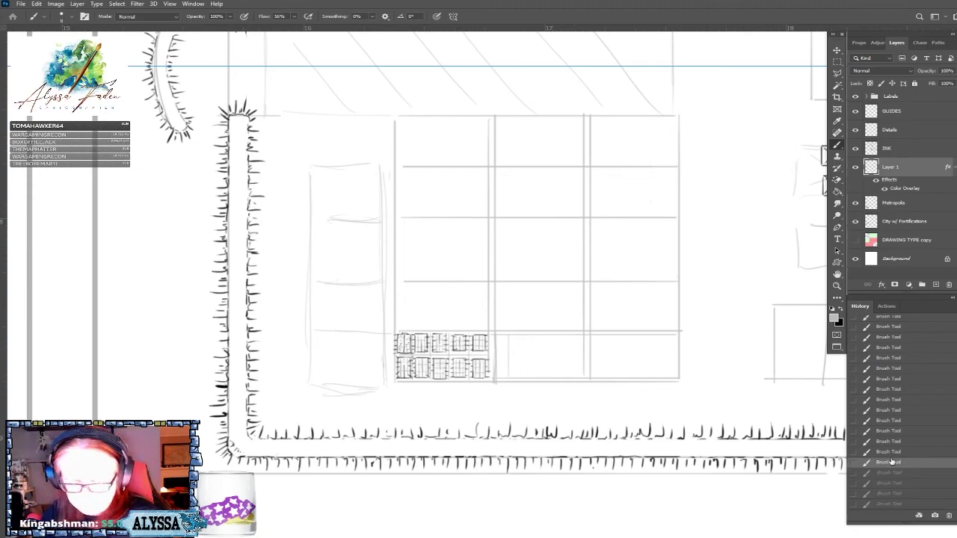
pyautogui.click(895, 451)
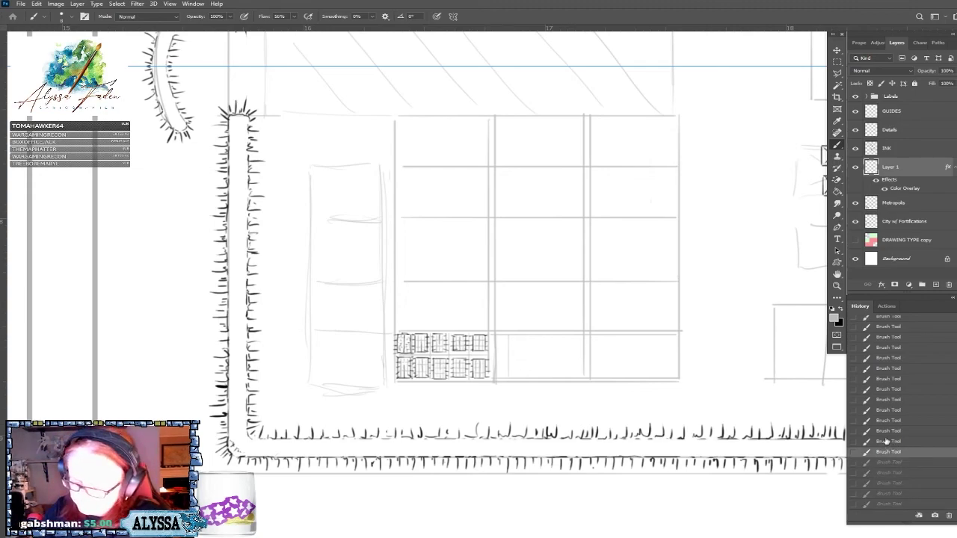
pyautogui.hotkey('ctrl', 'z')
# Sketch four evenly spaced vertical tent dividers in the bottom-row middle cell, then activate the INK layer with black as foreground color.
pyautogui.moveTo(513, 378); pyautogui.dragTo(513, 336)
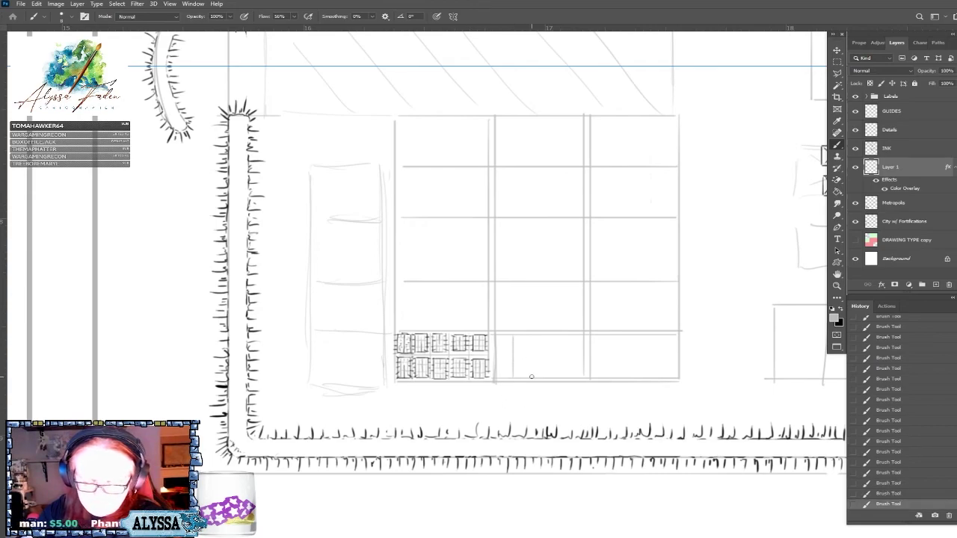
pyautogui.moveTo(532, 378); pyautogui.dragTo(533, 336)
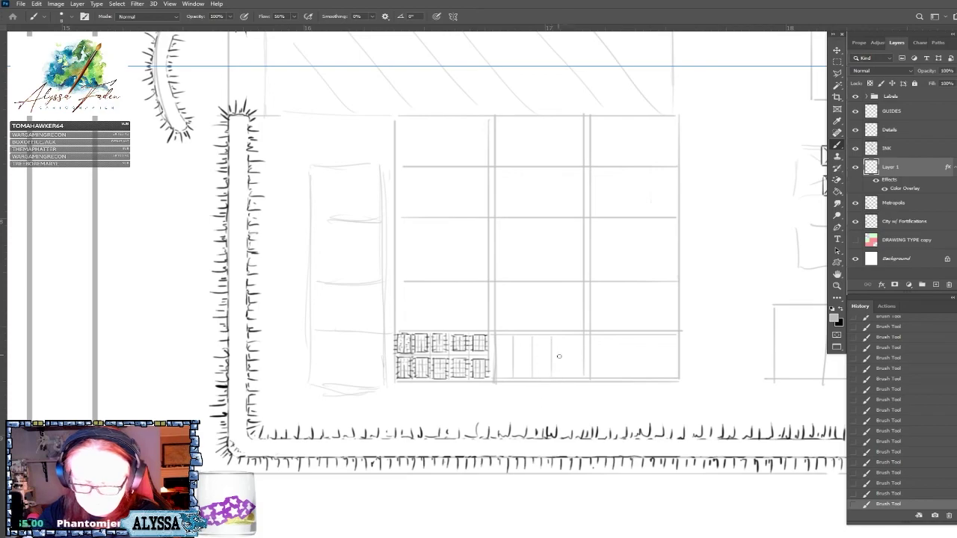
pyautogui.moveTo(570, 377); pyautogui.dragTo(570, 336)
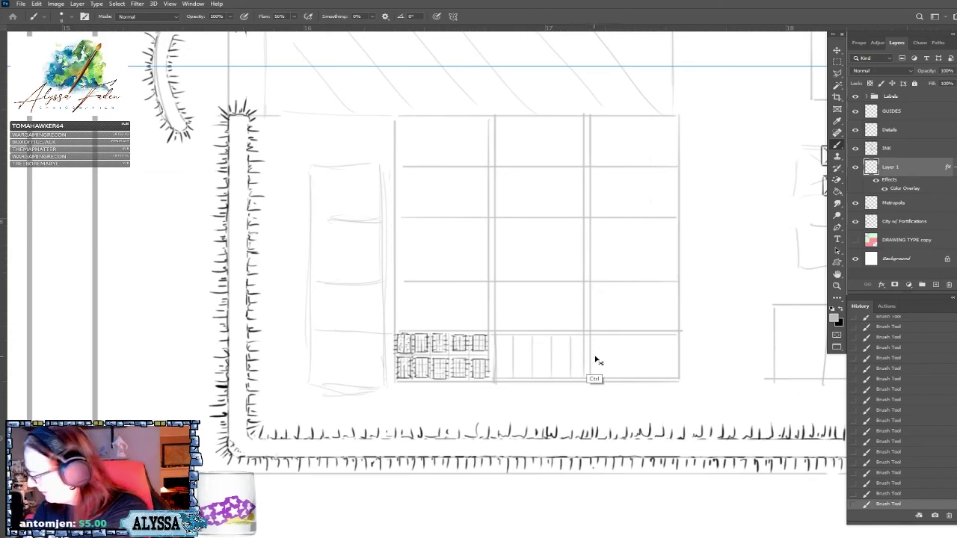
pyautogui.hotkey('ctrl', 'z')
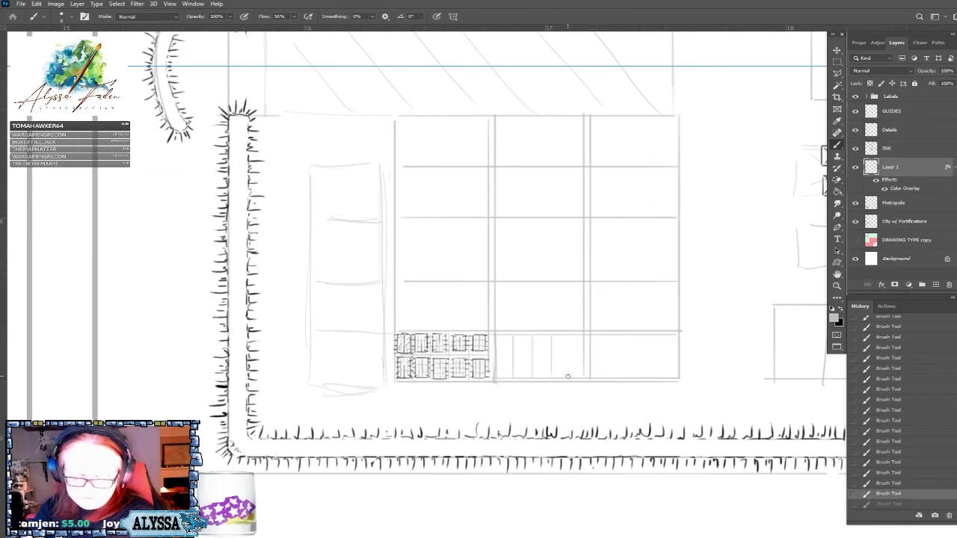
pyautogui.keyDown('shift'); pyautogui.click(568, 376); pyautogui.keyUp('shift')
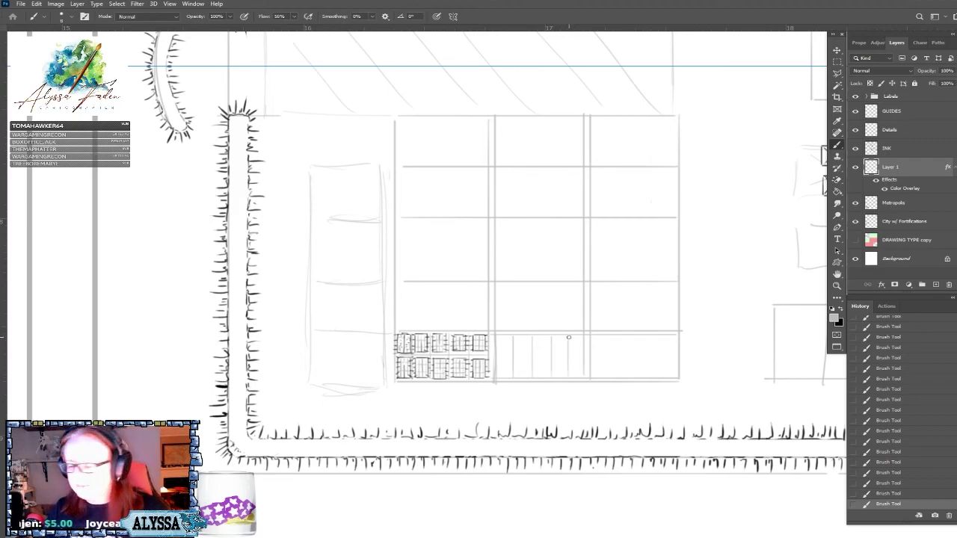
pyautogui.click(889, 151)
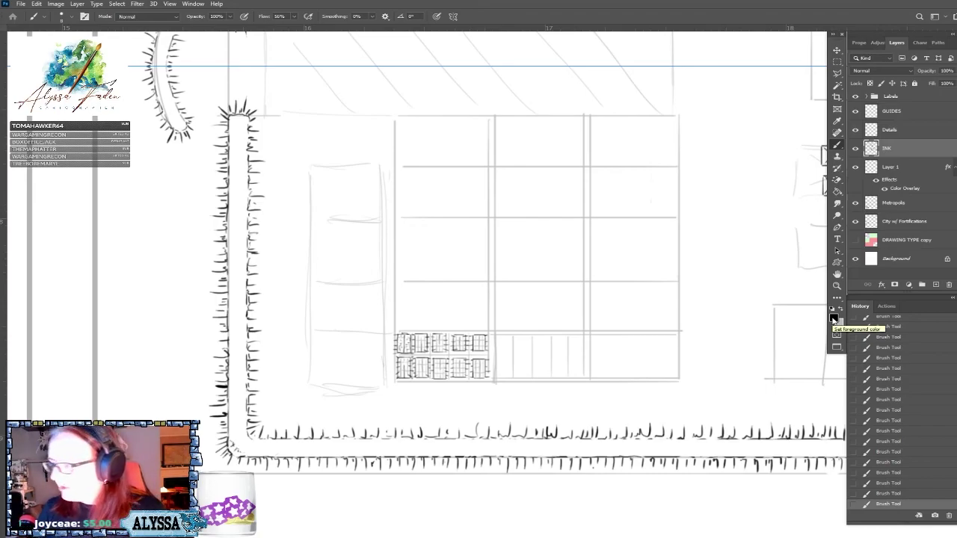
# Review the whole map sheet and the fort plan among its neighbouring panels, then inspect the lower-left tent grid up close.
pyautogui.hotkey('ctrl', '-')
pyautogui.hotkey('ctrl', '-')
pyautogui.hotkey('ctrl', '-')
pyautogui.hotkey('ctrl', '-')
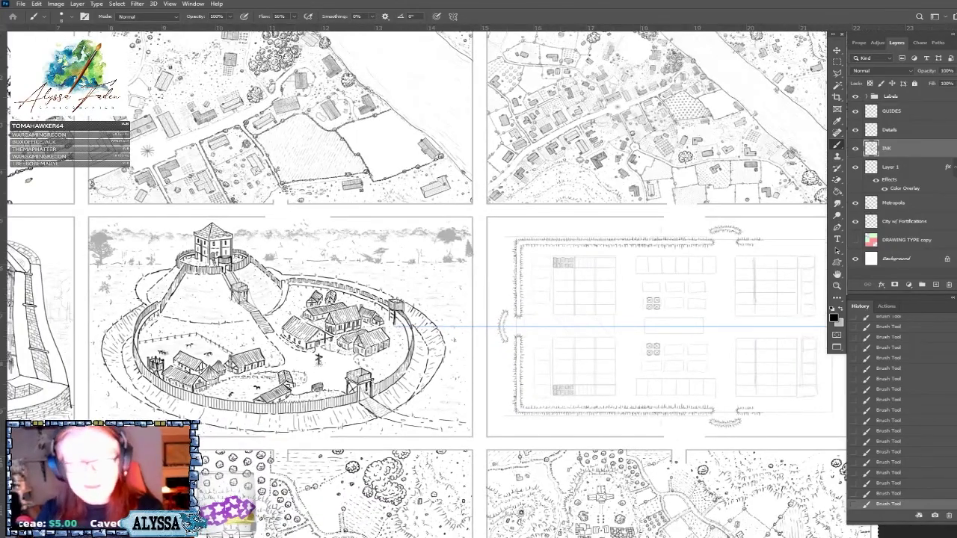
pyautogui.hotkey('ctrl', '-')
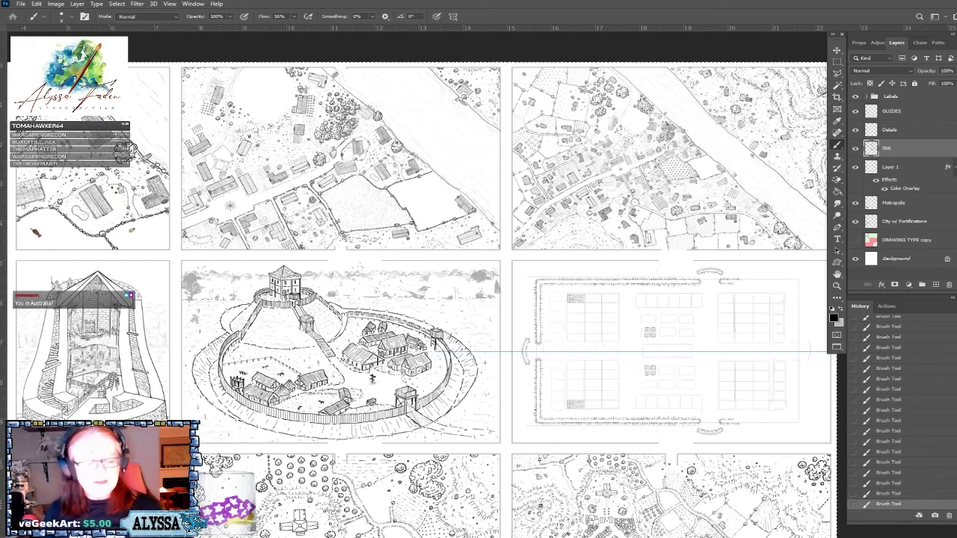
pyautogui.scroll(-5, 418, 284)
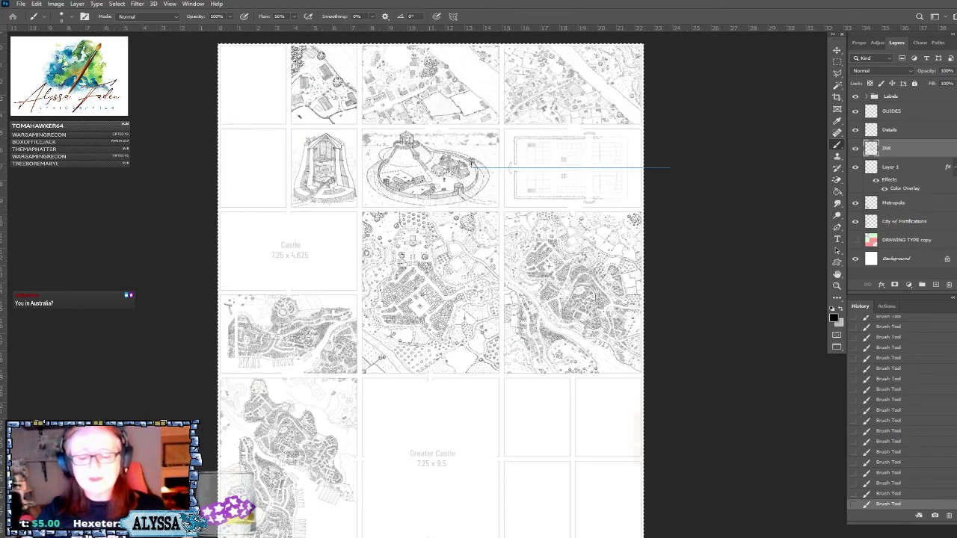
pyautogui.scroll(5, 509, 63)
pyautogui.scroll(3, 419, 284)
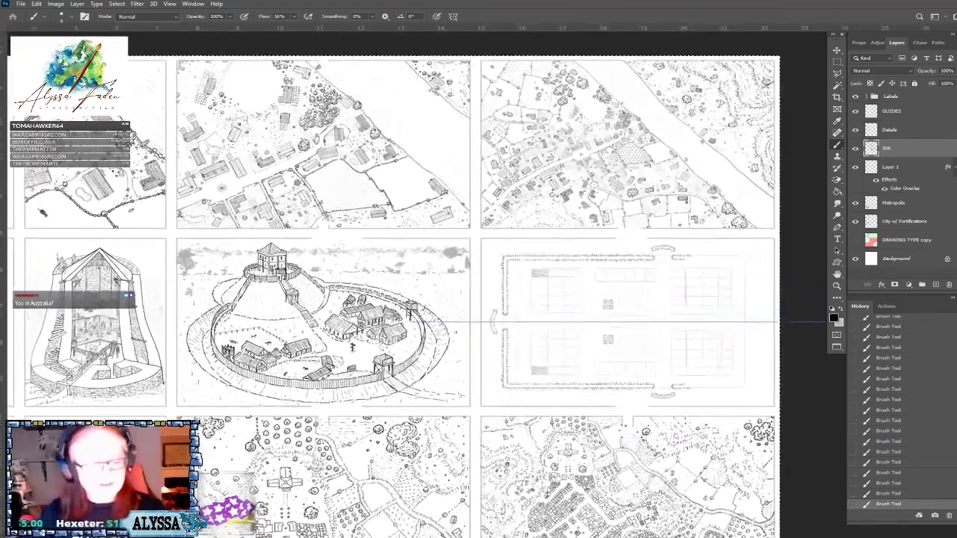
pyautogui.scroll(2, 610, 385)
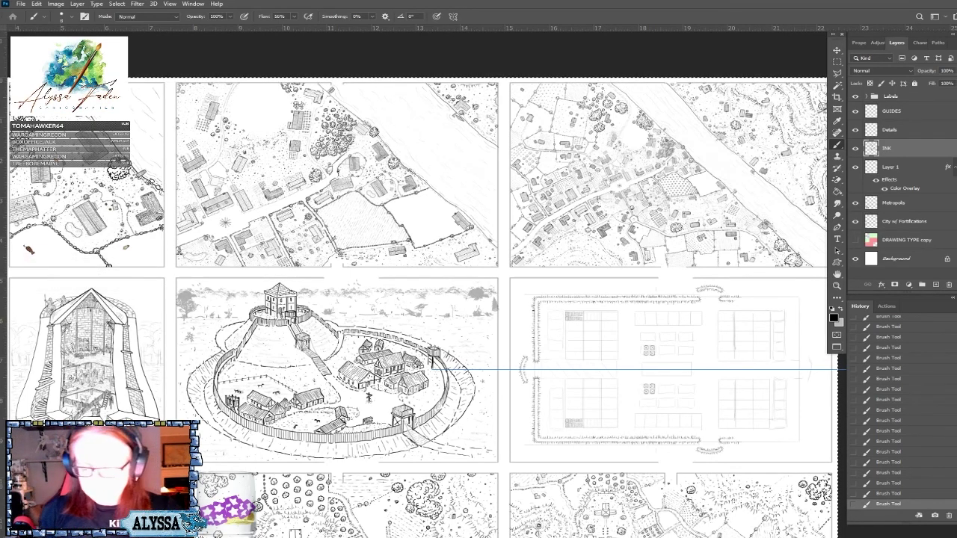
pyautogui.hscroll(5, 419, 299)
pyautogui.scroll(2, 508, 299)
pyautogui.scroll(3, 423, 429)
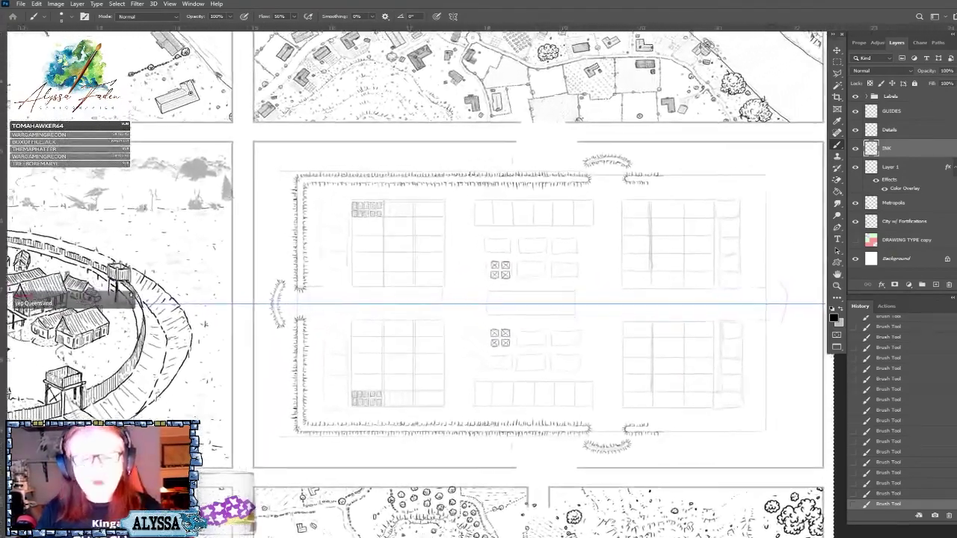
pyautogui.scroll(-2, 478, 299)
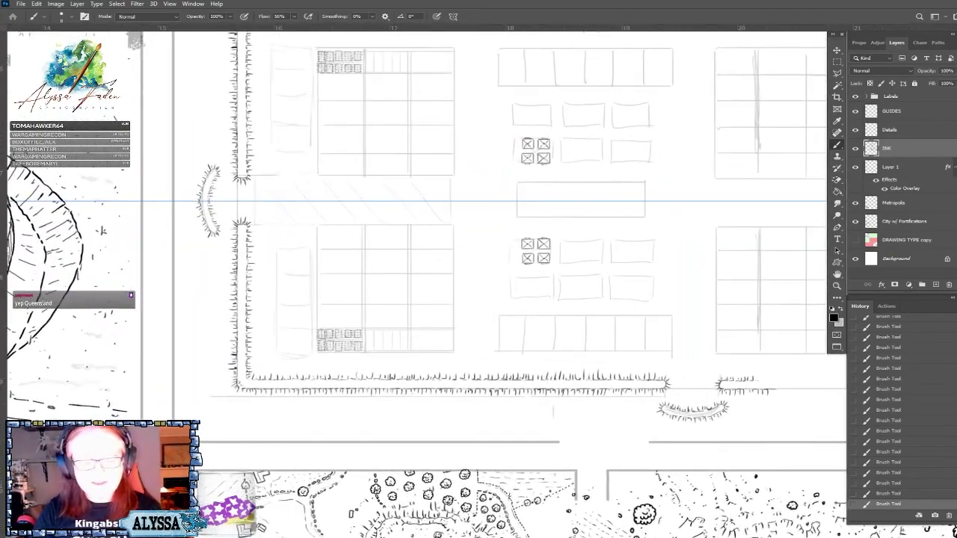
pyautogui.hscroll(-3, 479, 299)
pyautogui.scroll(3, 460, 361)
pyautogui.scroll(1, 465, 83)
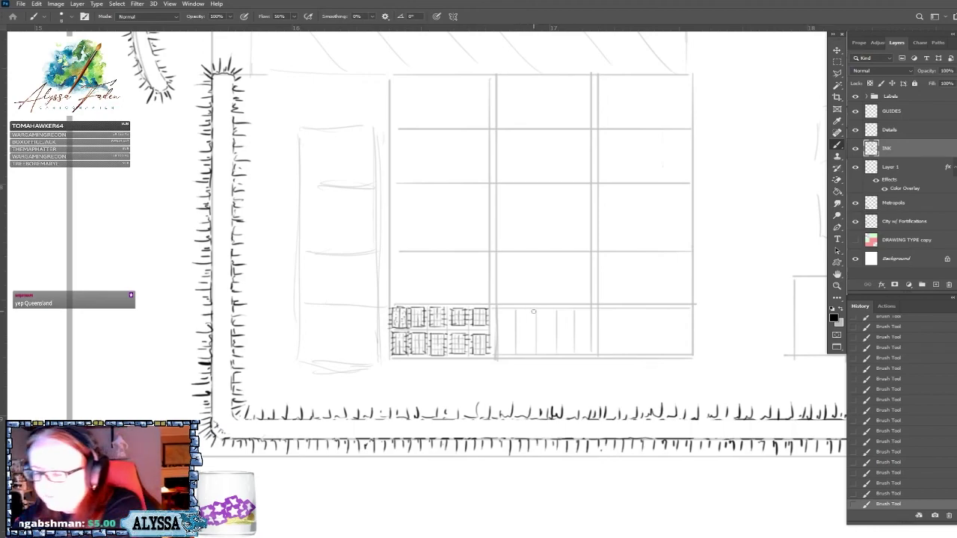
# Sketch a pair of horizontal center lines in grey on Layer 1 across the bottom-row middle and right cells, then return to black on INK.
pyautogui.click(895, 162)
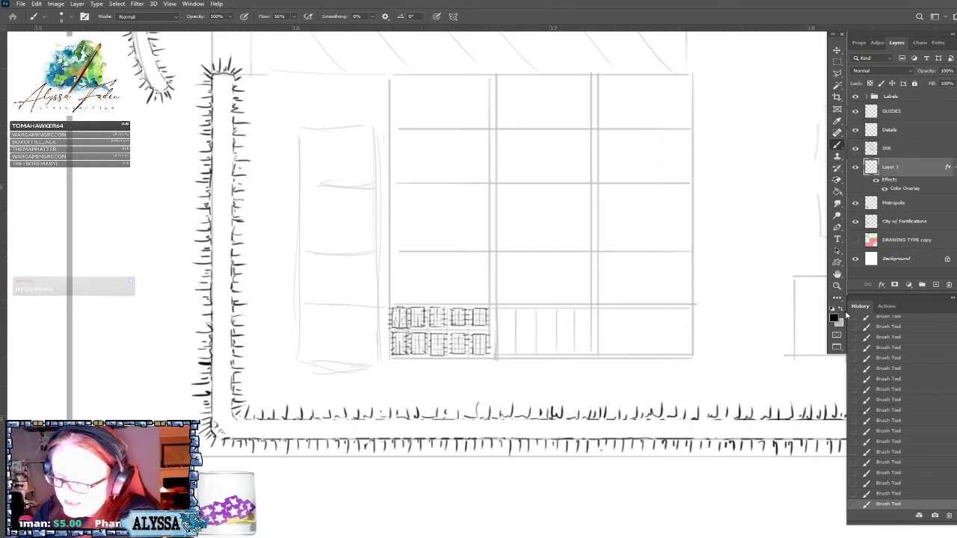
pyautogui.press('x')
pyautogui.moveTo(497, 327); pyautogui.dragTo(684, 326)
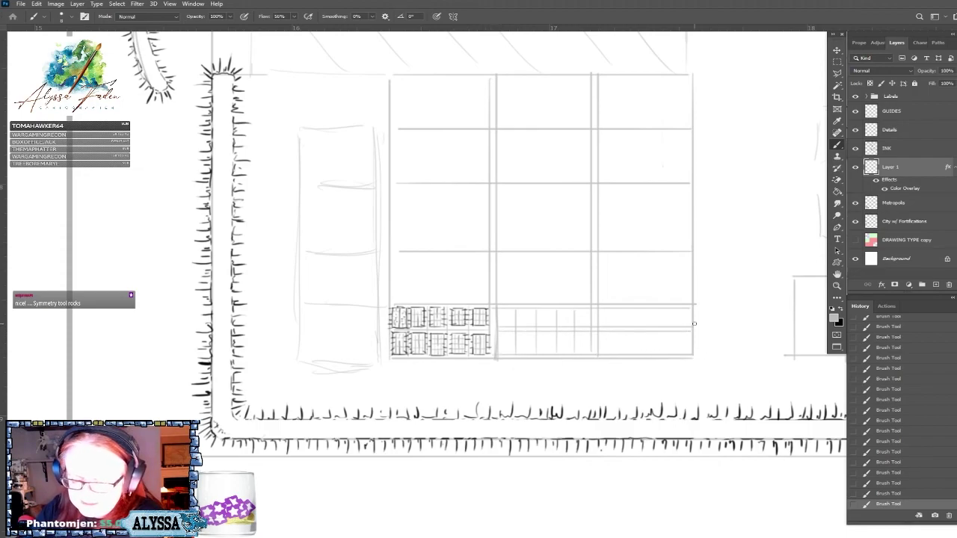
pyautogui.click(890, 150)
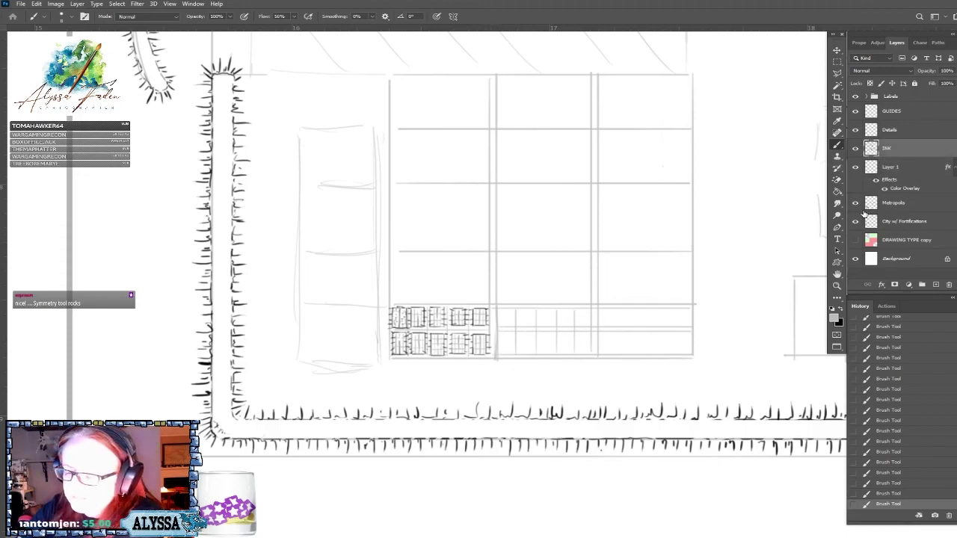
pyautogui.click(840, 309)
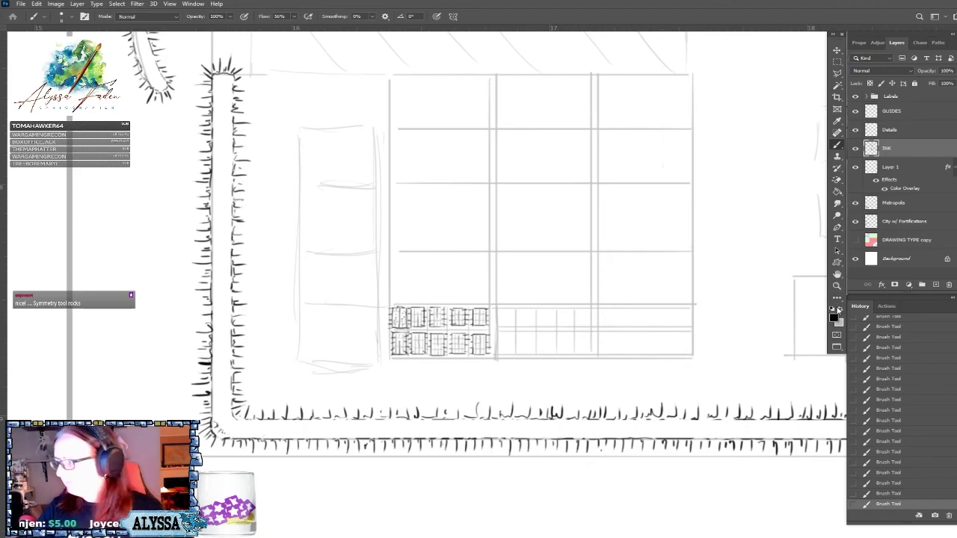
# Ink the upper row of five small rectangular tent outlines in the middle column of the lower-left grid's bottom strip.
pyautogui.scroll(1, 509, 314)
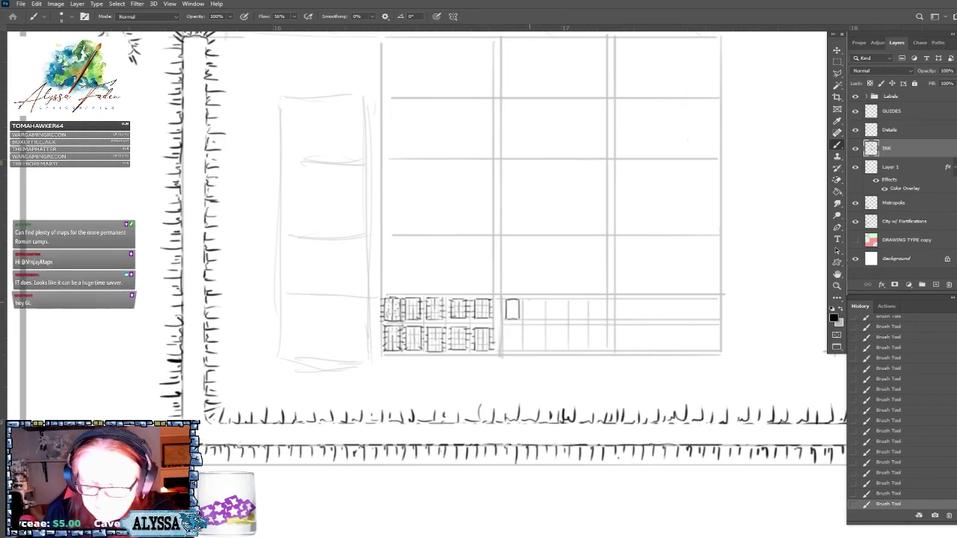
pyautogui.moveTo(529, 301); pyautogui.dragTo(529, 311)
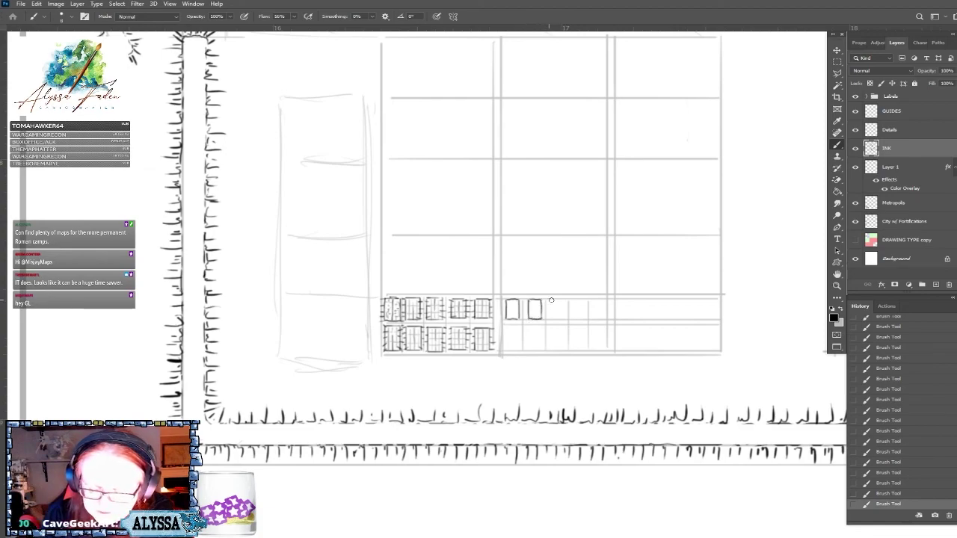
pyautogui.moveTo(562, 300); pyautogui.dragTo(563, 318)
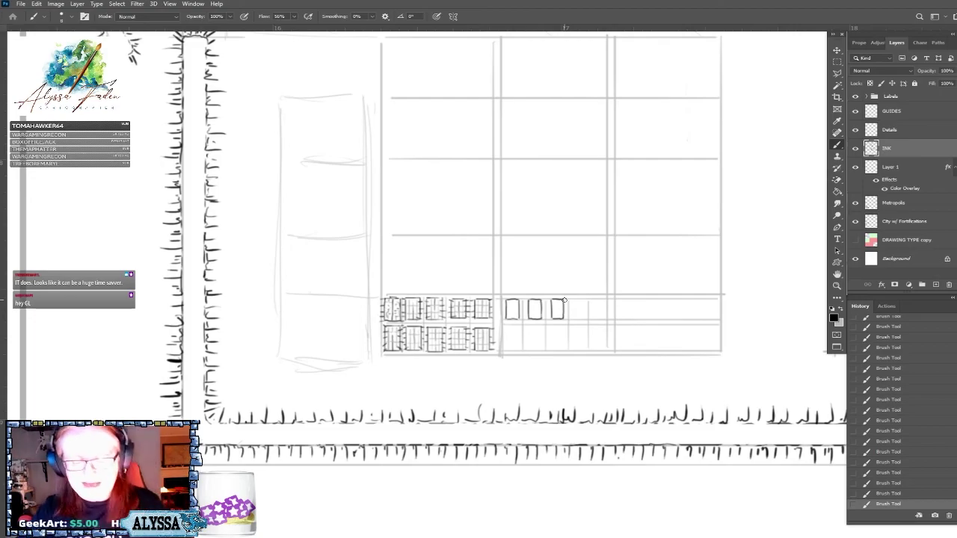
pyautogui.scroll(-3, 564, 300)
pyautogui.scroll(2, 563, 300)
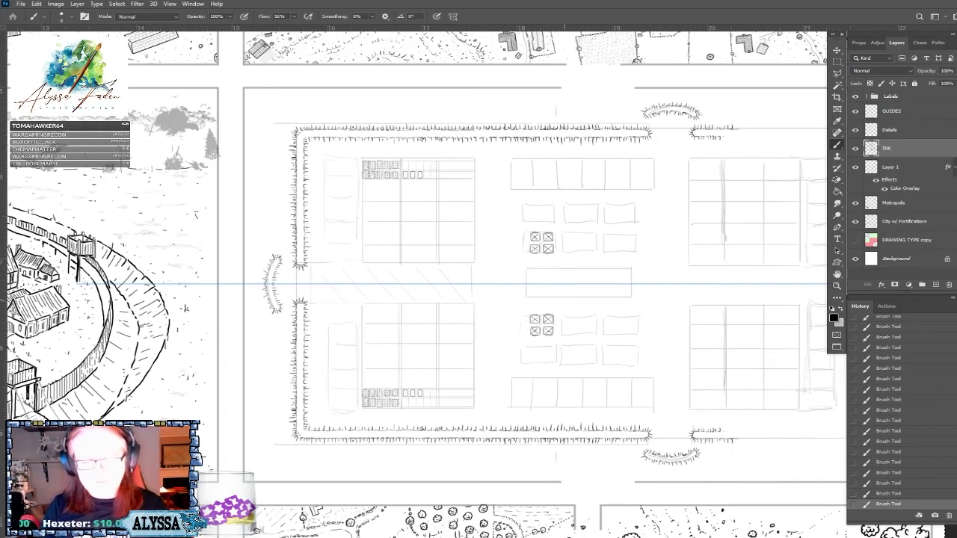
pyautogui.scroll(5, 357, 436)
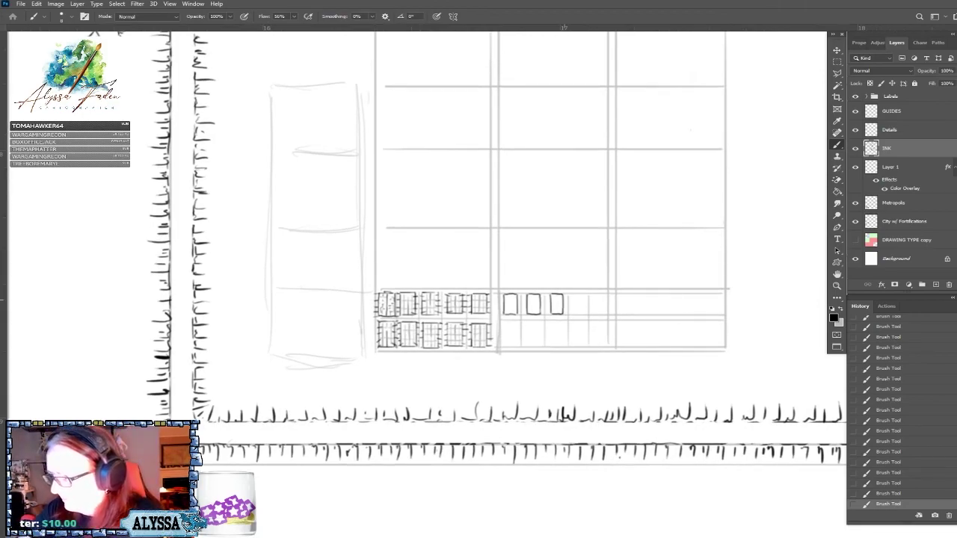
pyautogui.keyDown('shift'); pyautogui.click(573, 297); pyautogui.keyUp('shift')
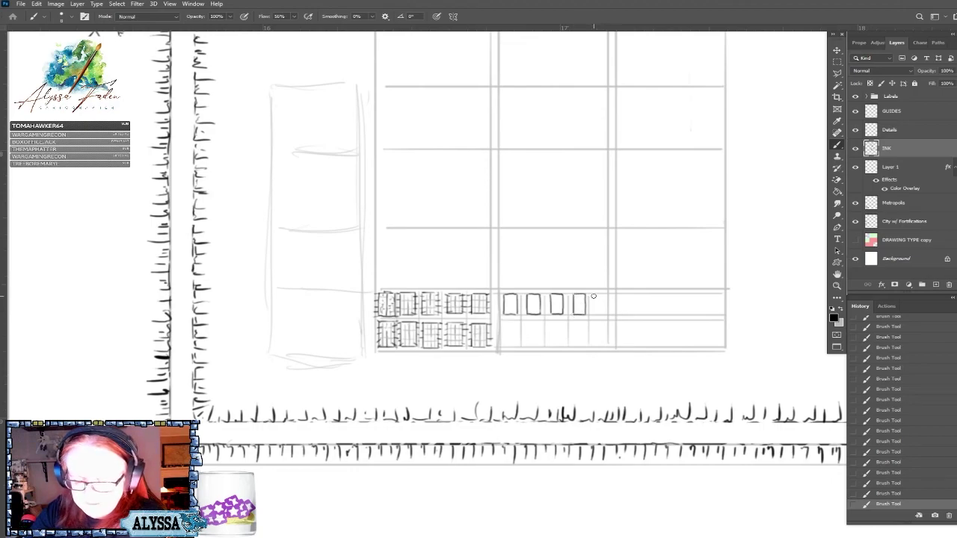
pyautogui.keyDown('shift'); pyautogui.click(595, 297); pyautogui.keyUp('shift')
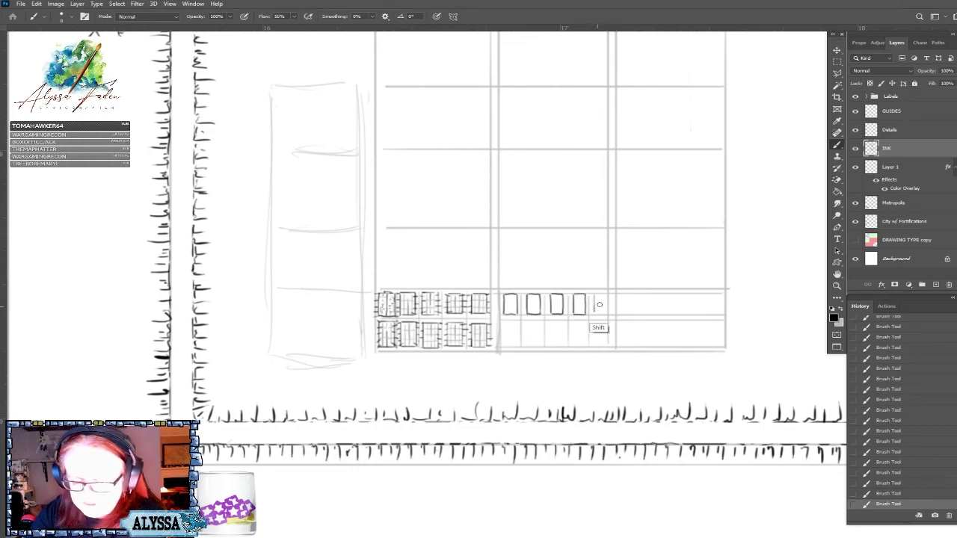
pyautogui.moveTo(604, 297); pyautogui.dragTo(604, 314)
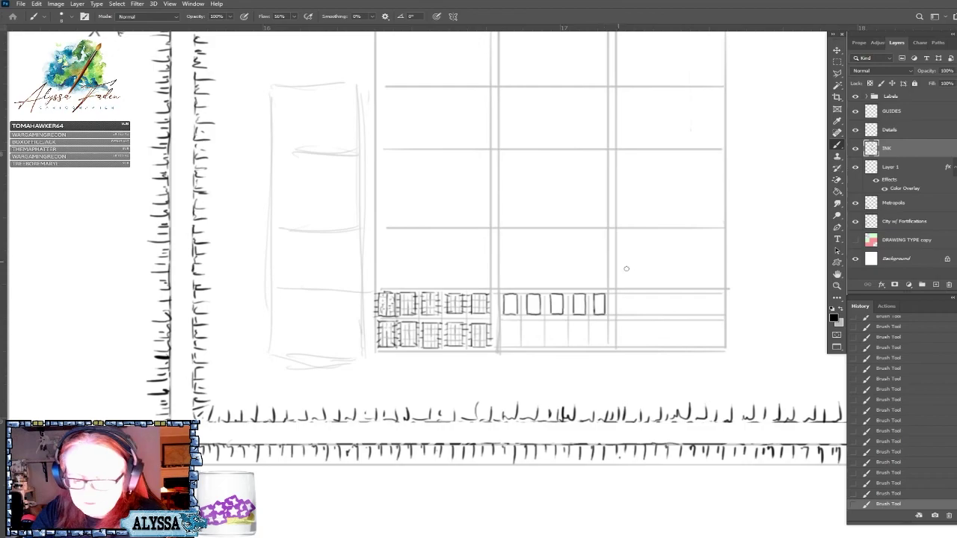
# Try to sketch a round structure with radiating inner lines on the symmetry axis, between the hatched strip and the central rectangle.
pyautogui.scroll(-4, 638, 256)
pyautogui.scroll(5, 374, 299)
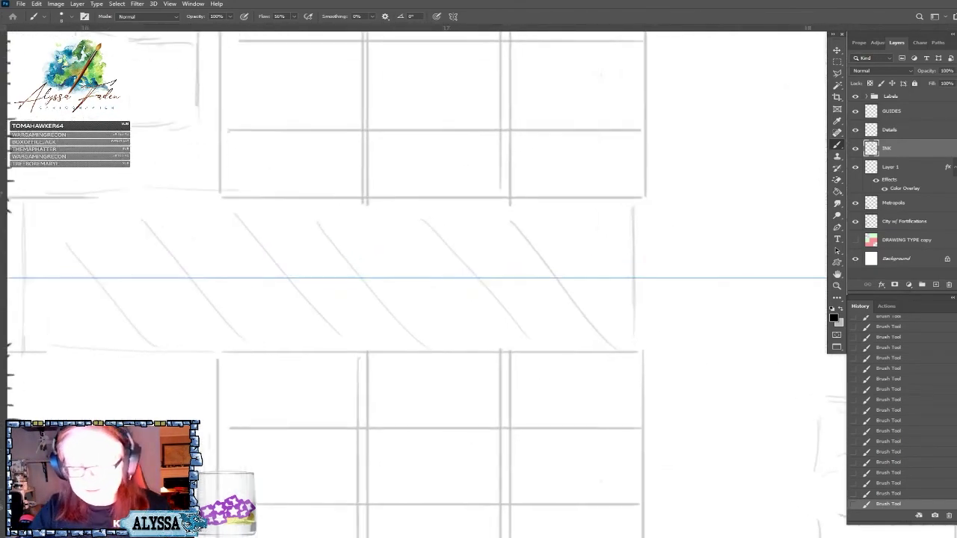
pyautogui.moveTo(611, 269)
pyautogui.mouseDown()
pyautogui.moveTo(666, 250)
pyautogui.moveTo(687, 276)
pyautogui.moveTo(615, 274)
pyautogui.moveTo(635, 261)
pyautogui.mouseUp()
pyautogui.moveTo(627, 301); pyautogui.dragTo(648, 287)
pyautogui.moveTo(635, 261); pyautogui.dragTo(651, 269)
pyautogui.moveTo(645, 303); pyautogui.dragTo(667, 254)
pyautogui.moveTo(650, 303); pyautogui.dragTo(667, 302)
pyautogui.moveTo(666, 254); pyautogui.dragTo(668, 274)
pyautogui.moveTo(664, 305)
pyautogui.mouseDown()
pyautogui.moveTo(669, 276)
pyautogui.moveTo(684, 269)
pyautogui.mouseUp()
pyautogui.moveTo(671, 300)
pyautogui.mouseDown()
pyautogui.moveTo(684, 292)
pyautogui.moveTo(669, 281)
pyautogui.mouseUp()
pyautogui.moveTo(669, 282); pyautogui.dragTo(684, 291)
pyautogui.moveTo(655, 262); pyautogui.dragTo(664, 271)
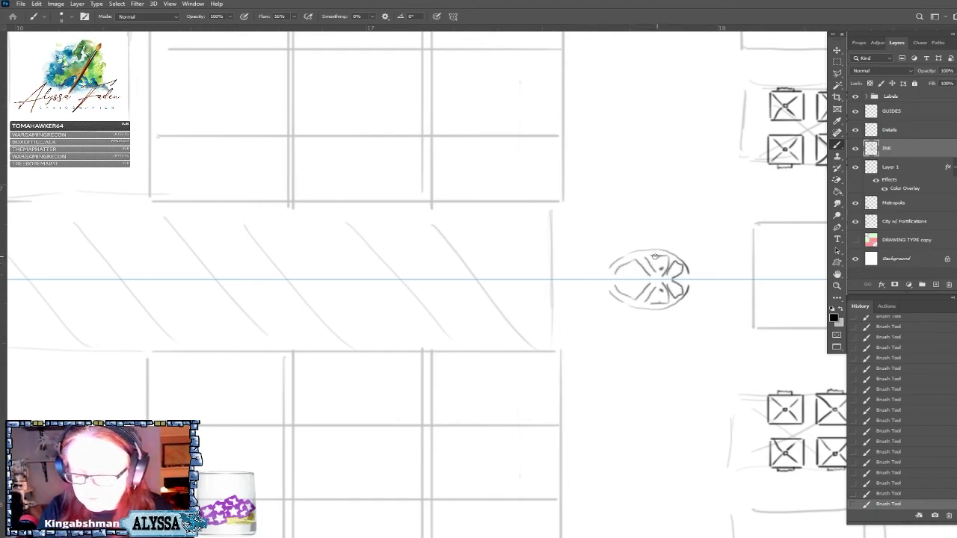
# Undo the strokes of the round structure and erase its area on the symmetry axis.
pyautogui.hotkey('ctrl', 'z')
pyautogui.hotkey('ctrl', 'z')
pyautogui.hotkey('ctrl', 'z')
pyautogui.hotkey('ctrl', 'z')
pyautogui.hotkey('ctrl', 'z')
pyautogui.hotkey('ctrl', 'z')
pyautogui.hotkey('ctrl', 'z')
pyautogui.hotkey('ctrl', 'z')
pyautogui.hotkey('ctrl', 'z')
pyautogui.hotkey('ctrl', 'z')
pyautogui.press('e')
pyautogui.moveTo(614, 274); pyautogui.dragTo(707, 308)
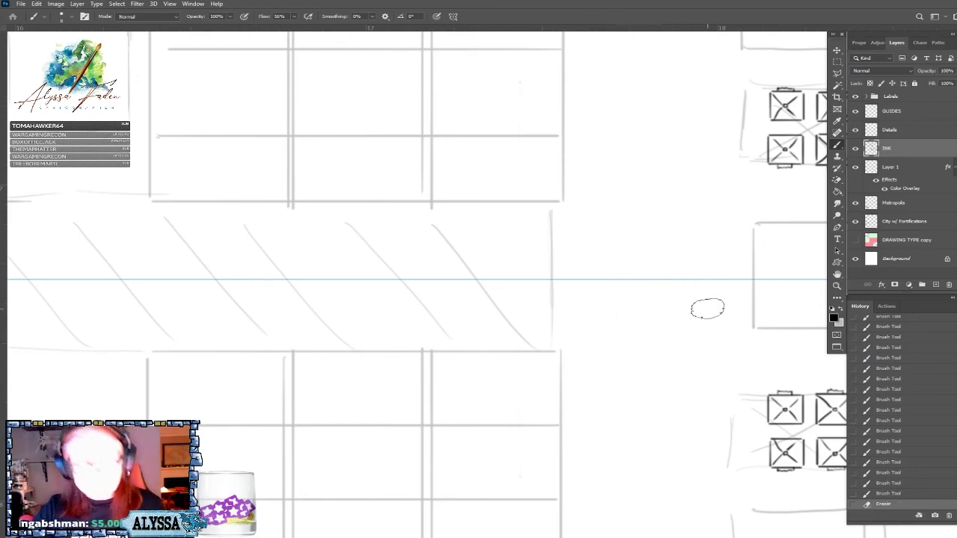
# Ink the first two rectangular tent outlines of the lower row, directly beneath the row of five empty outlines.
pyautogui.scroll(-4, 707, 308)
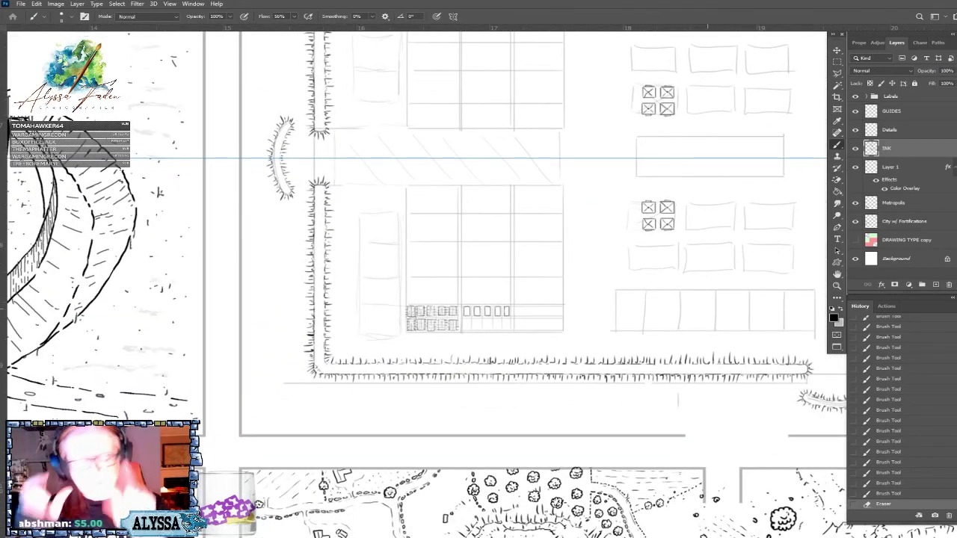
pyautogui.scroll(3, 449, 299)
pyautogui.scroll(2, 362, 241)
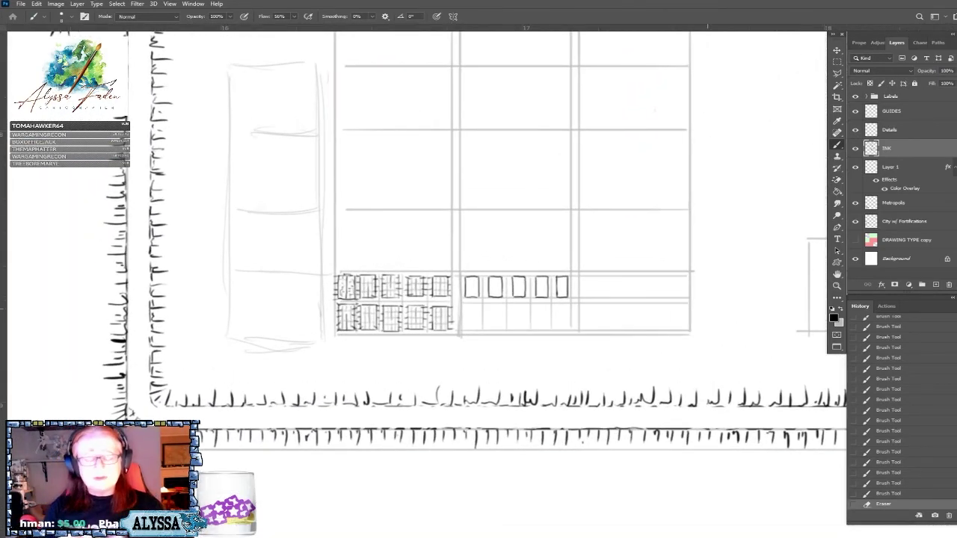
pyautogui.scroll(2, 491, 329)
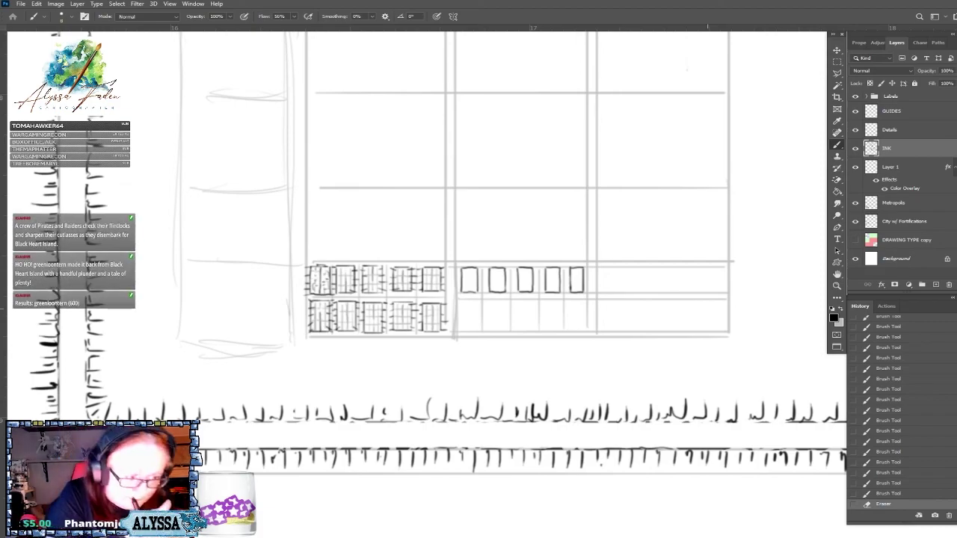
pyautogui.scroll(1, 389, 298)
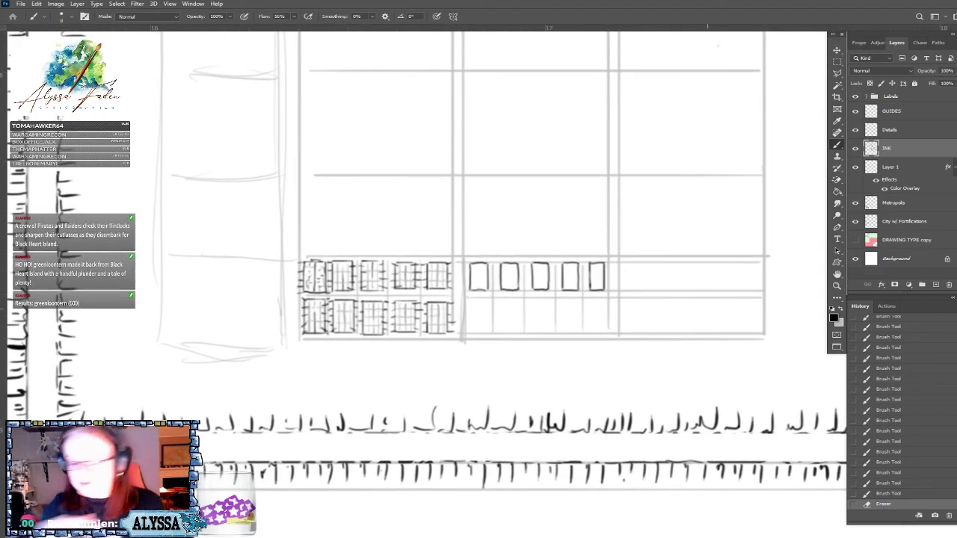
pyautogui.click(471, 301)
pyautogui.keyDown('shift'); pyautogui.click(486, 301); pyautogui.keyUp('shift')
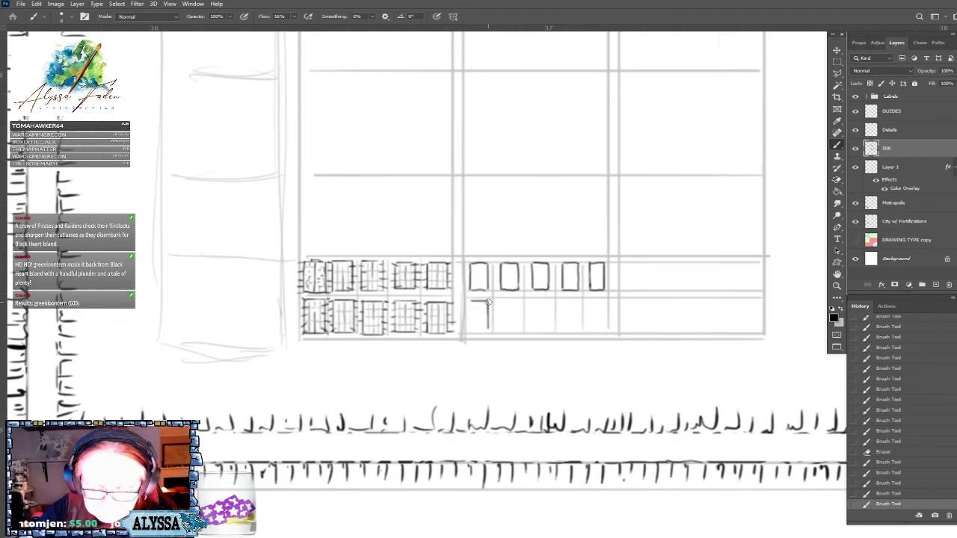
pyautogui.keyDown('shift'); pyautogui.click(469, 330); pyautogui.keyUp('shift')
pyautogui.keyDown('shift'); pyautogui.click(469, 302); pyautogui.keyUp('shift')
pyautogui.keyDown('shift'); pyautogui.click(469, 329); pyautogui.keyUp('shift')
pyautogui.keyDown('shift'); pyautogui.click(487, 331); pyautogui.keyUp('shift')
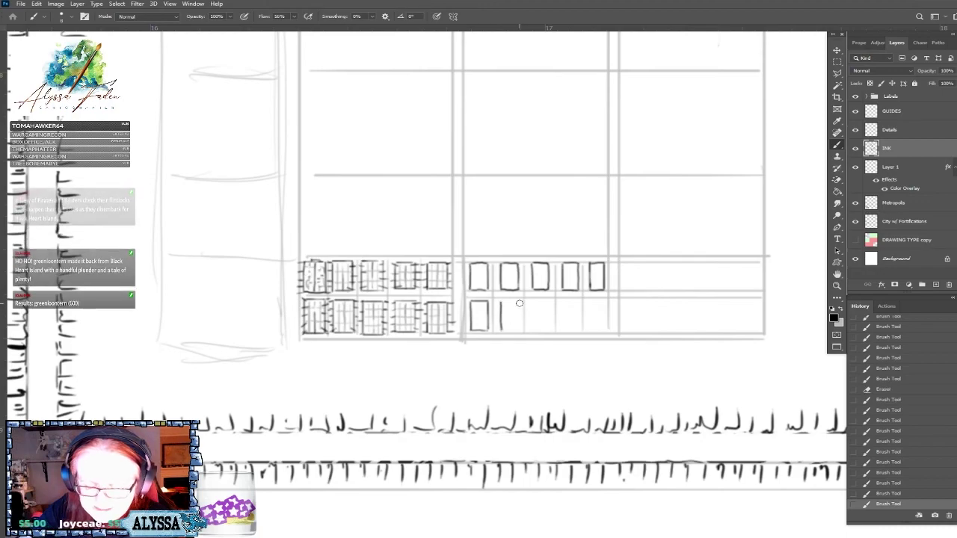
pyautogui.click(518, 302)
pyautogui.keyDown('shift'); pyautogui.click(519, 330); pyautogui.keyUp('shift')
pyautogui.keyDown('shift'); pyautogui.click(500, 330); pyautogui.keyUp('shift')
pyautogui.keyDown('shift'); pyautogui.click(501, 300); pyautogui.keyUp('shift')
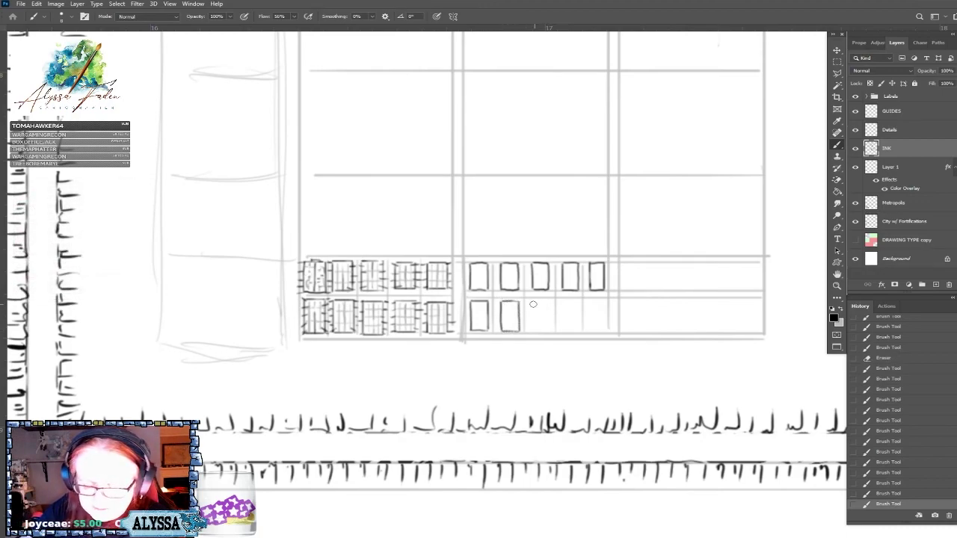
# Ink the remaining three tent outlines to complete the lower row of five.
pyautogui.keyDown('shift'); pyautogui.click(531, 329); pyautogui.keyUp('shift')
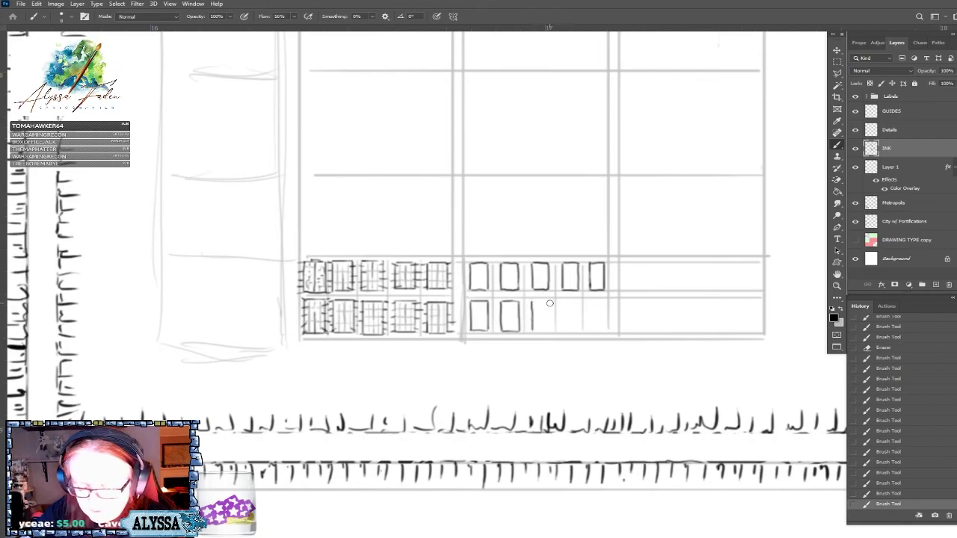
pyautogui.keyDown('shift'); pyautogui.click(550, 302); pyautogui.keyUp('shift')
pyautogui.click(533, 330)
pyautogui.keyDown('shift'); pyautogui.click(532, 302); pyautogui.keyUp('shift')
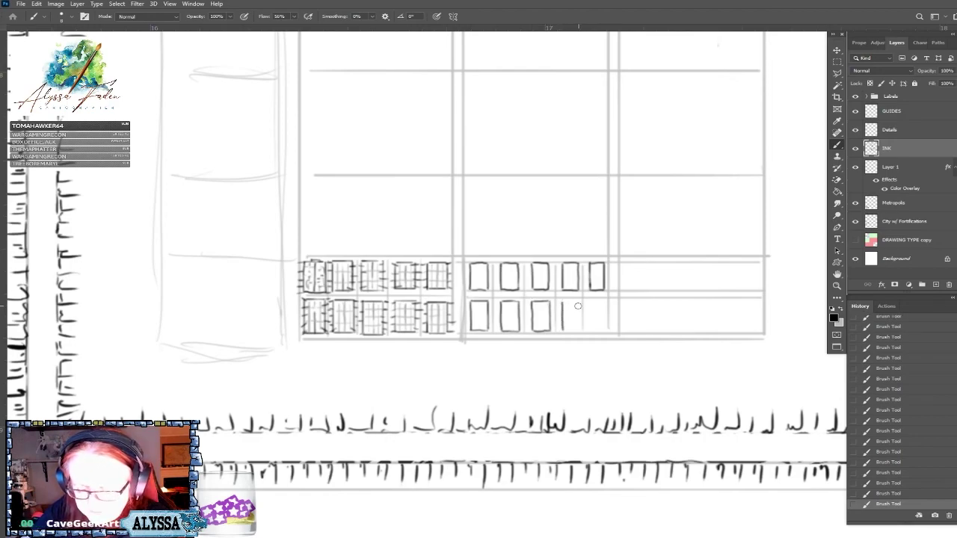
pyautogui.moveTo(578, 303); pyautogui.dragTo(577, 329)
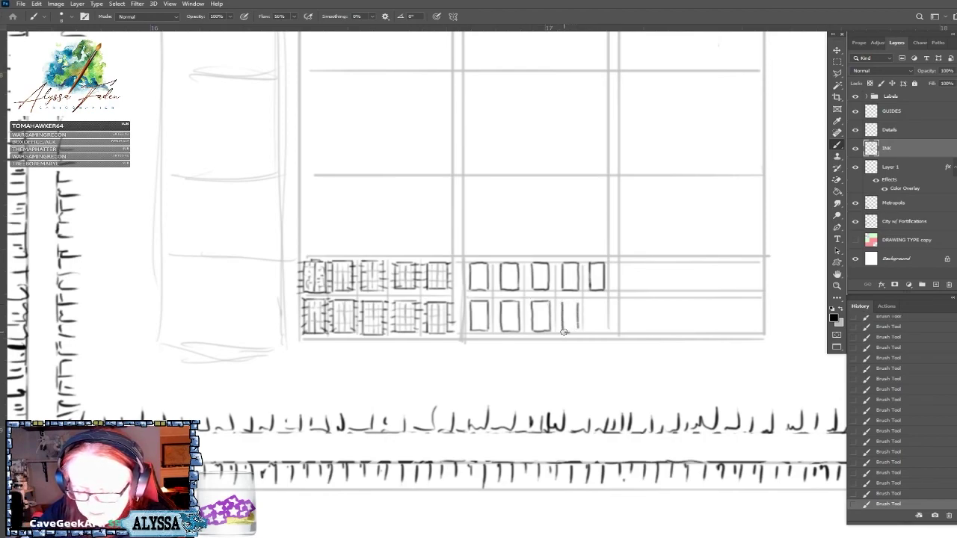
pyautogui.moveTo(563, 301)
pyautogui.mouseDown()
pyautogui.moveTo(578, 302)
pyautogui.moveTo(590, 329)
pyautogui.mouseUp()
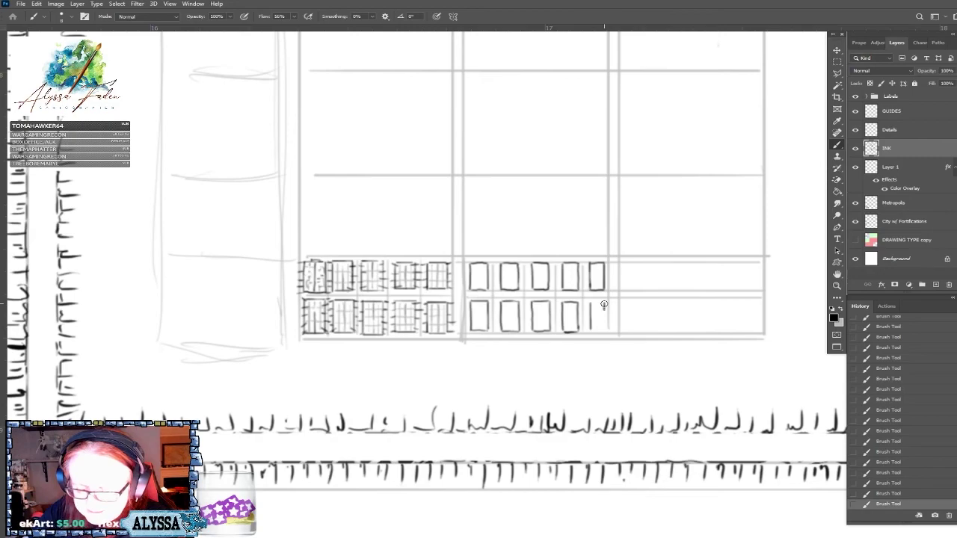
pyautogui.moveTo(590, 331); pyautogui.dragTo(604, 326)
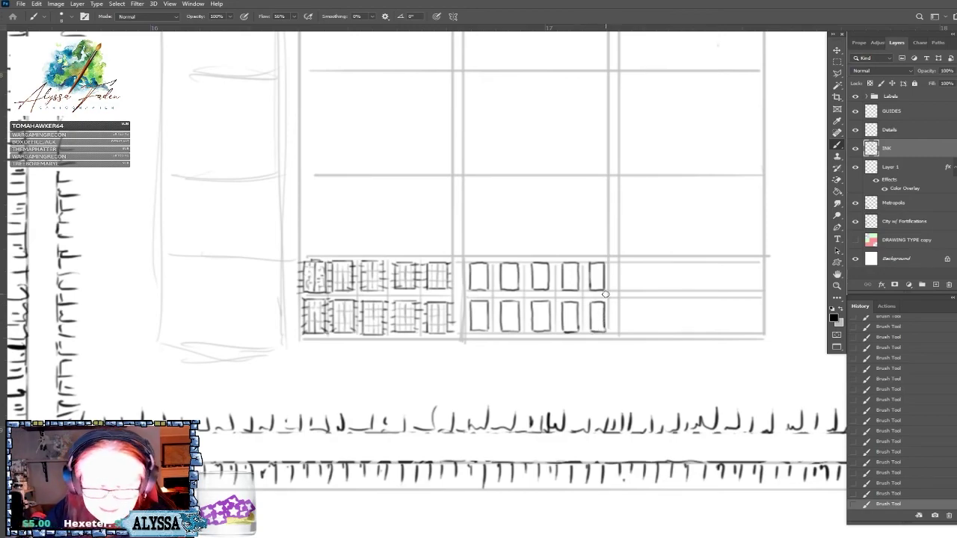
# Erase the bottom edges of the last three tents in the lower row and redraw them.
pyautogui.moveTo(582, 336); pyautogui.dragTo(553, 337)
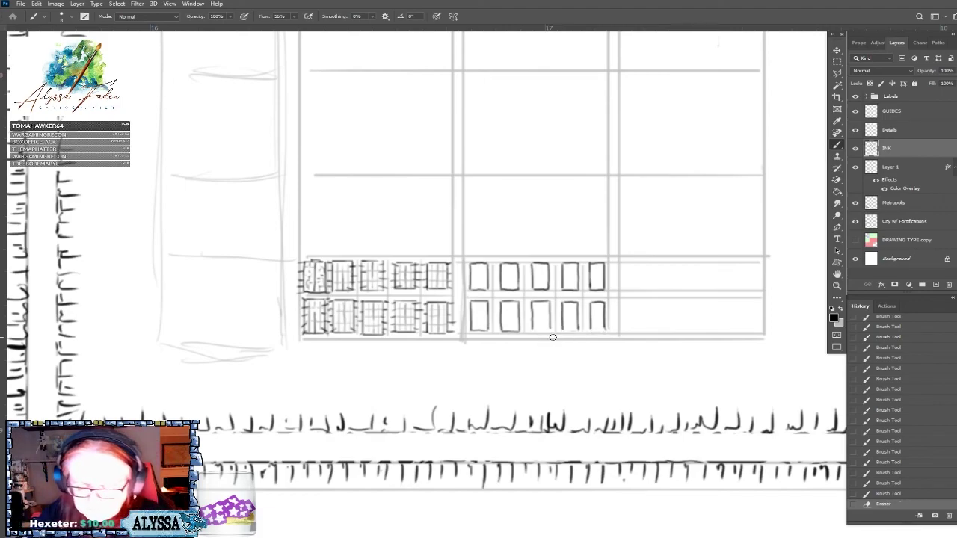
pyautogui.moveTo(556, 326); pyautogui.dragTo(598, 331)
pyautogui.moveTo(602, 324); pyautogui.dragTo(603, 331)
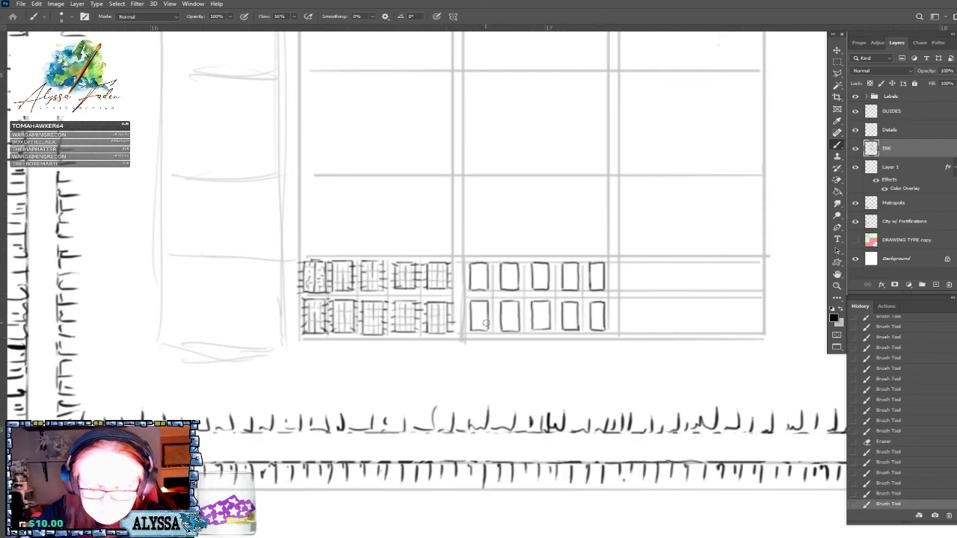
# Draw a vertical ridge line through the middle of each of the ten new tents.
pyautogui.moveTo(479, 336)
pyautogui.mouseDown()
pyautogui.moveTo(479, 266)
pyautogui.moveTo(509, 279)
pyautogui.moveTo(509, 266)
pyautogui.mouseUp()
pyautogui.moveTo(511, 320)
pyautogui.mouseDown()
pyautogui.moveTo(511, 332)
pyautogui.moveTo(516, 304)
pyautogui.moveTo(541, 333)
pyautogui.moveTo(540, 269)
pyautogui.moveTo(570, 290)
pyautogui.mouseUp()
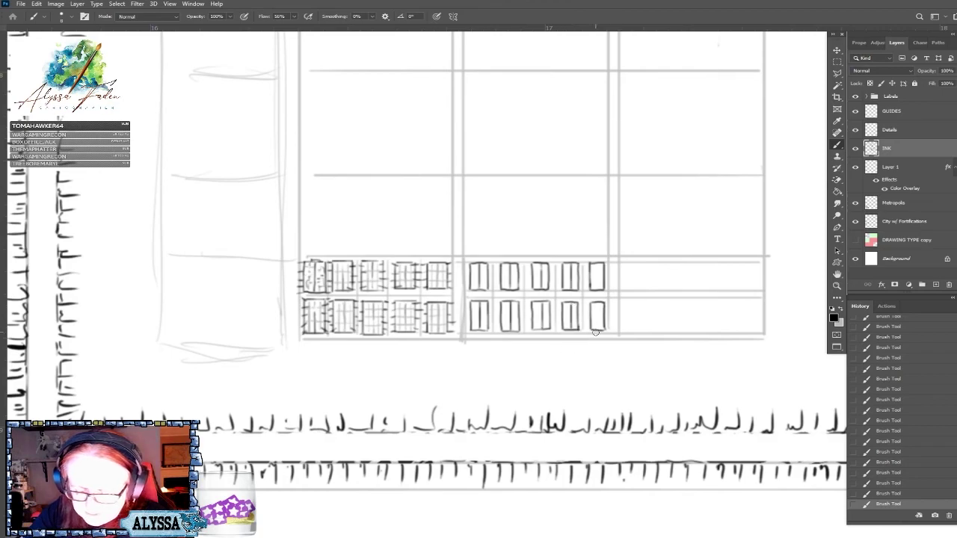
pyautogui.moveTo(603, 303); pyautogui.dragTo(603, 330)
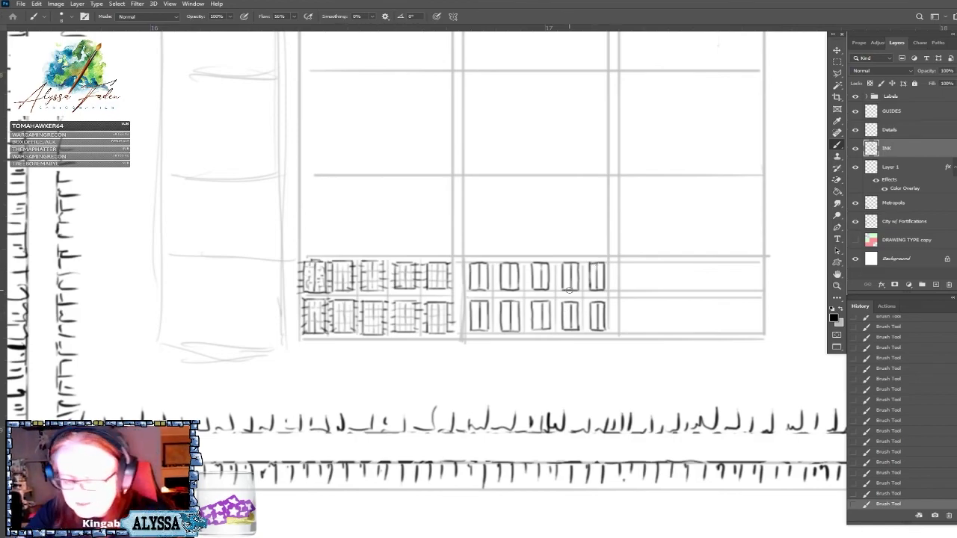
# Switch the brush to a darker grey than bababa and add short strokes along the sides of the ten new tents.
pyautogui.click(840, 310)
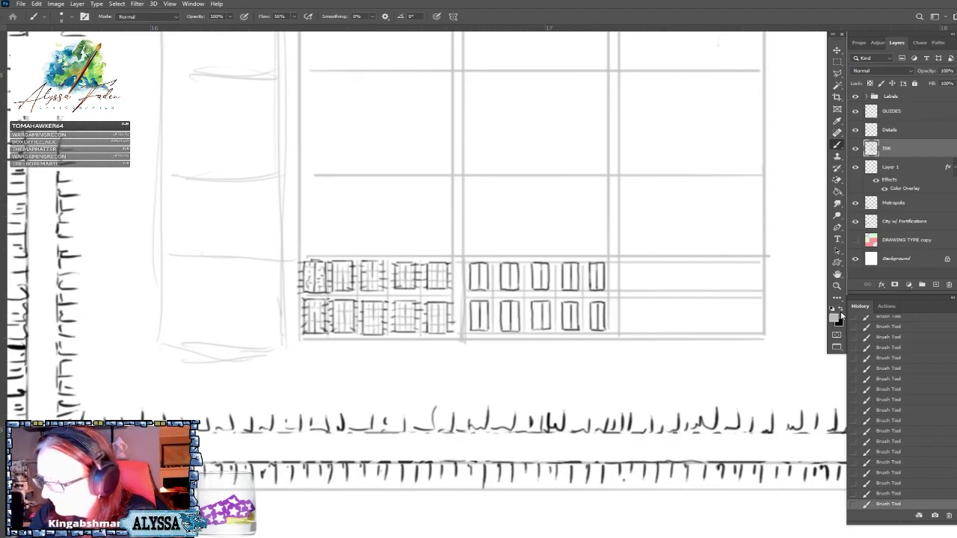
pyautogui.click(835, 318)
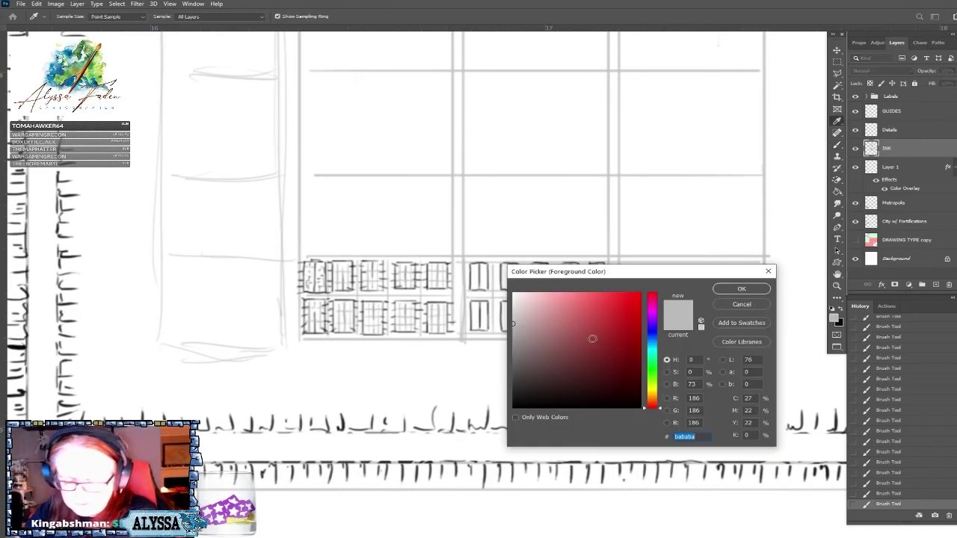
pyautogui.click(740, 288)
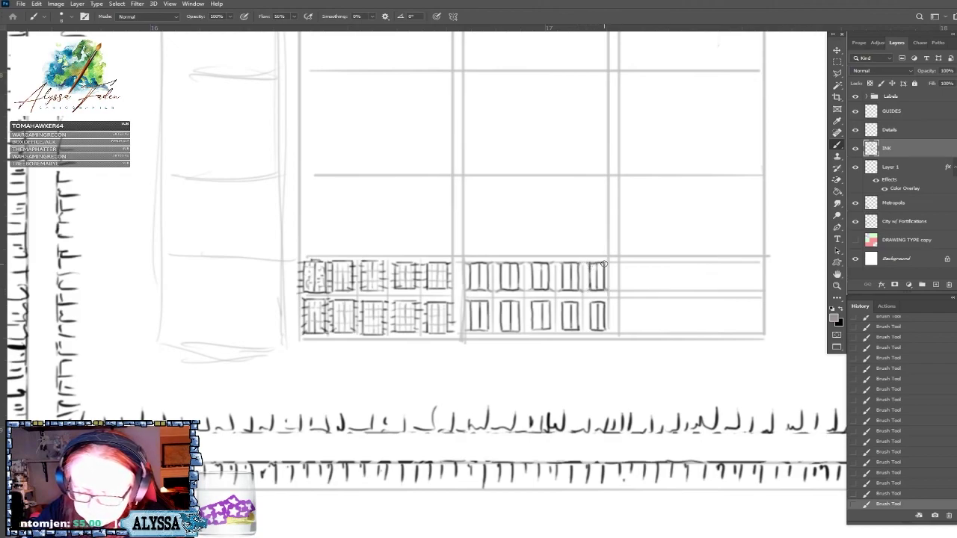
pyautogui.moveTo(607, 331); pyautogui.dragTo(607, 301)
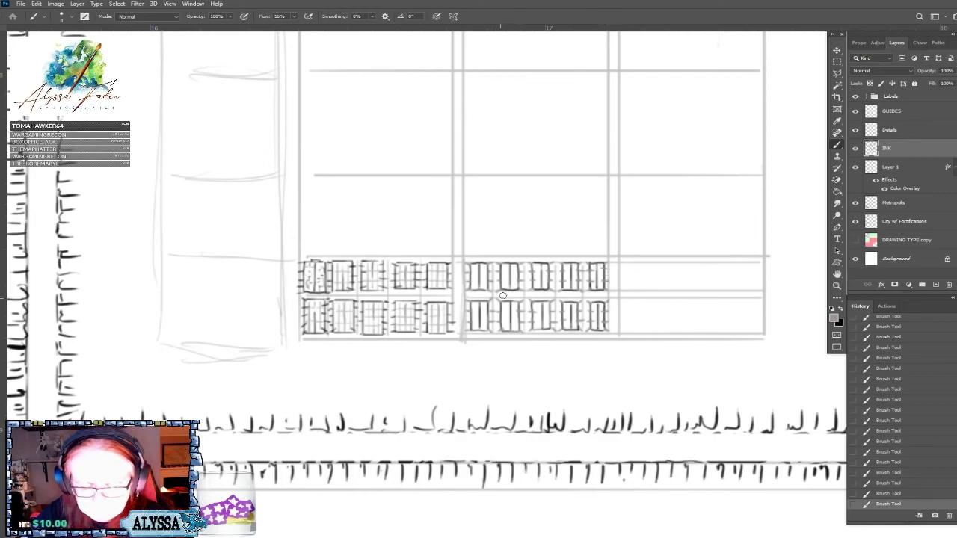
# Change the foreground colour to a lighter neutral grey for faint detail strokes on the ten new tents.
pyautogui.click(834, 318)
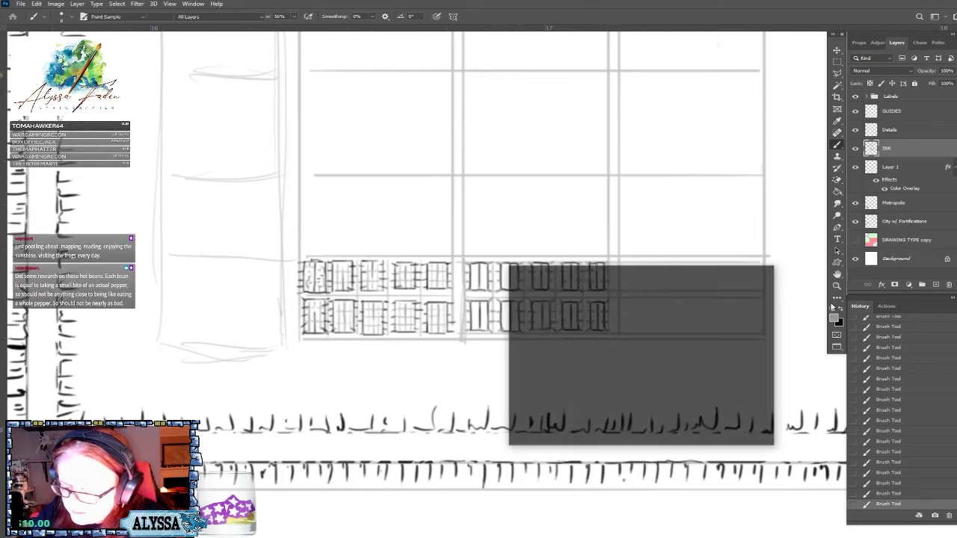
pyautogui.click(514, 315)
pyautogui.click(741, 289)
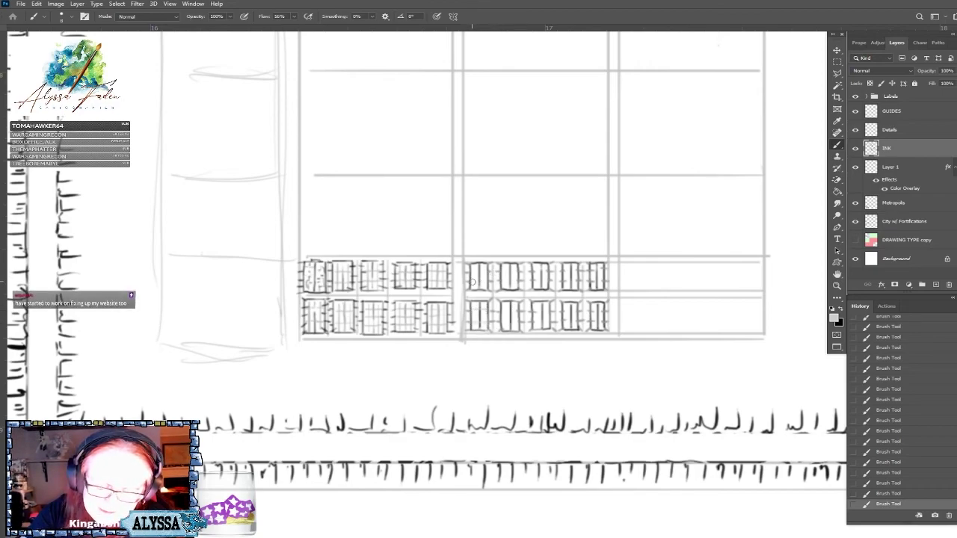
# Set the foreground colour to grey 9e9e9e and add fine cross lines inside the ten new tents.
pyautogui.click(835, 318)
pyautogui.click(515, 338)
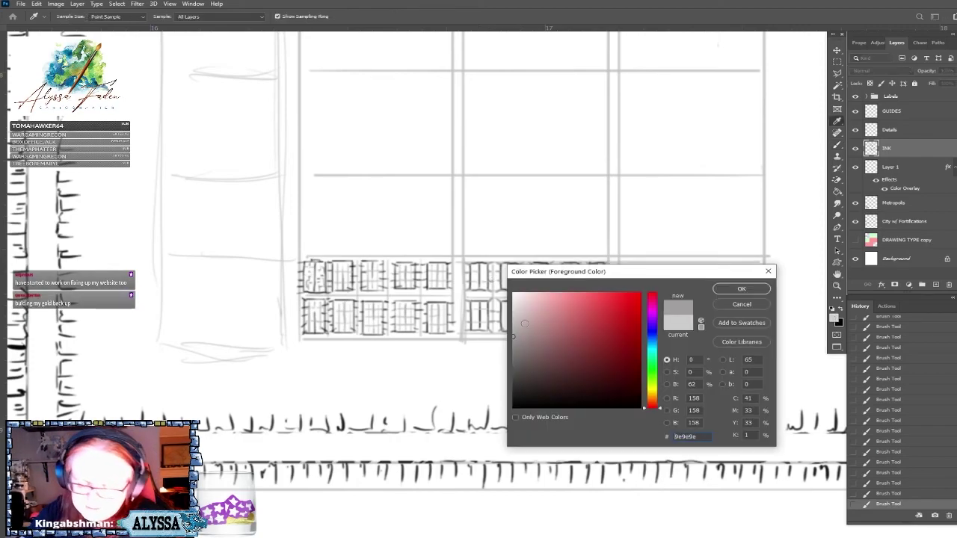
pyautogui.click(741, 289)
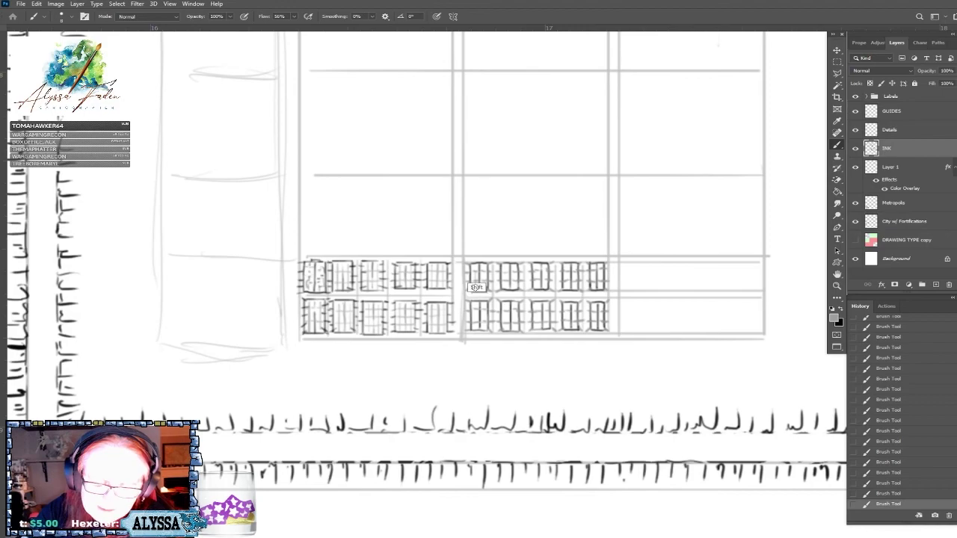
# Add faint straight grey vertical lines on both sides of the ridges inside the second block's ten tents.
pyautogui.press('shift')
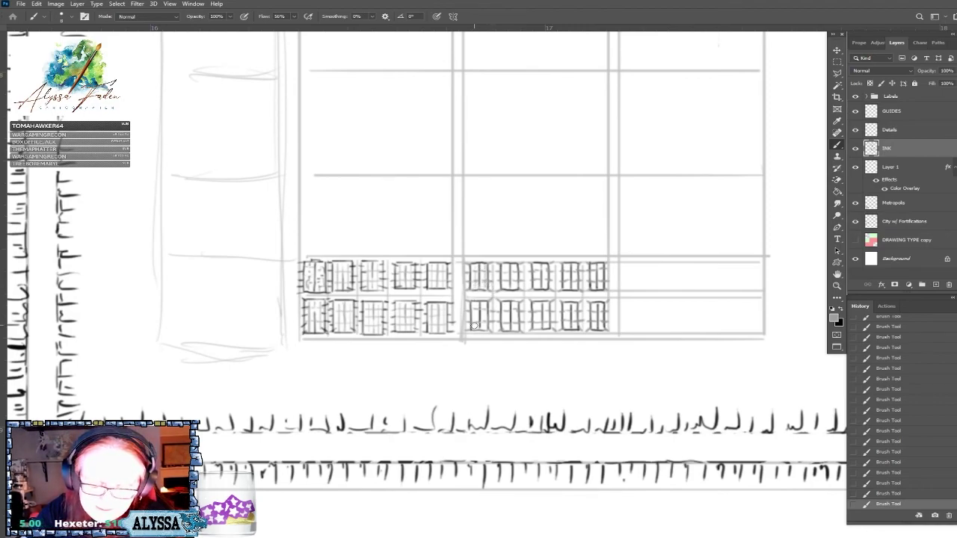
pyautogui.press('shift')
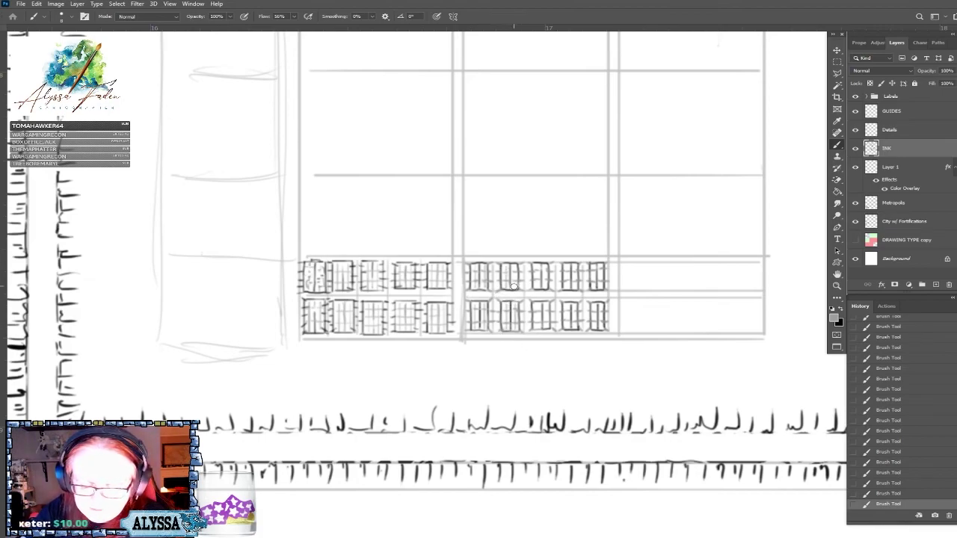
pyautogui.press('shift')
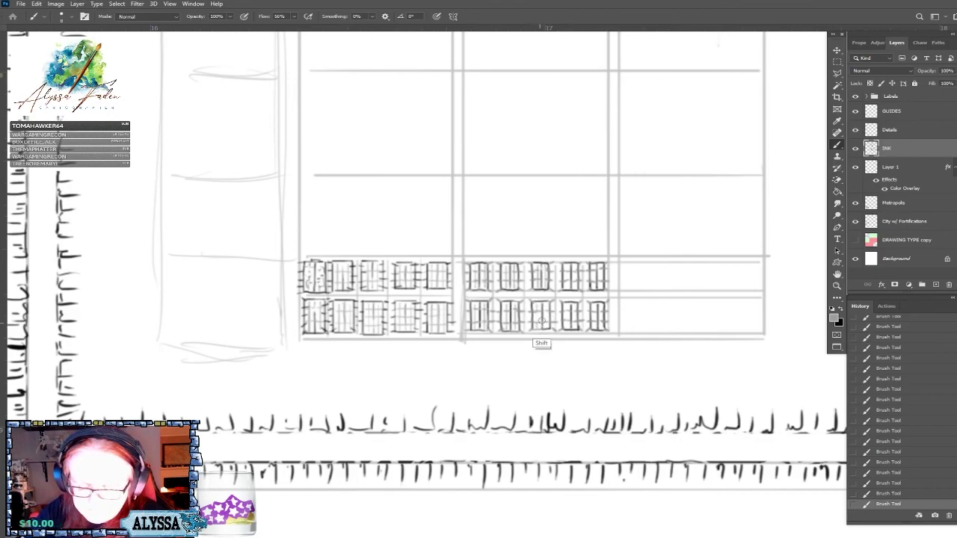
pyautogui.press('shift')
pyautogui.press('shift')
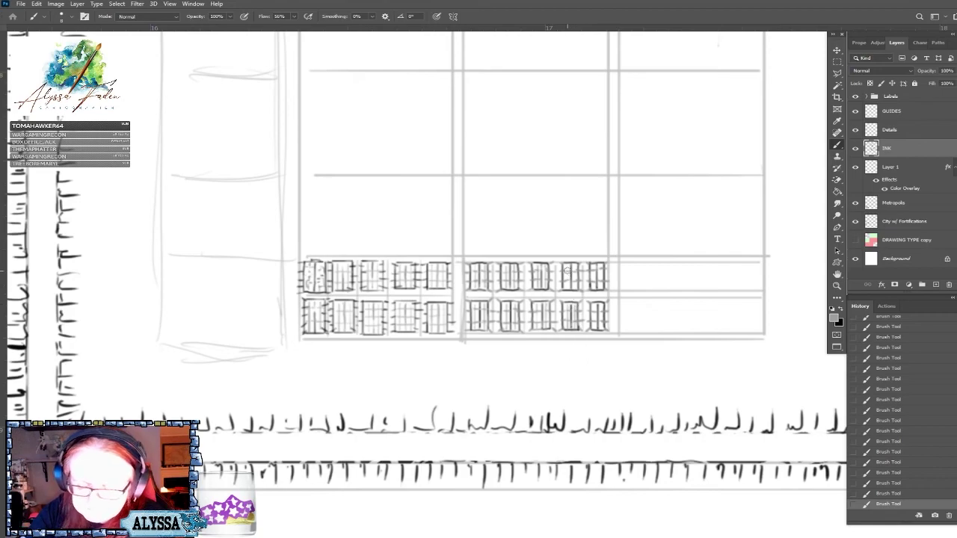
pyautogui.press('shift')
pyautogui.press('shift')
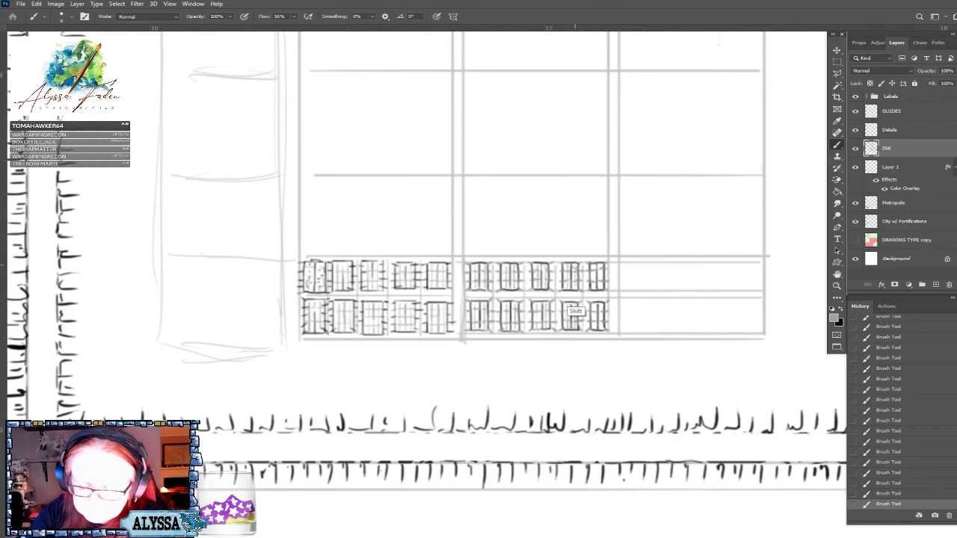
pyautogui.press('shift')
pyautogui.press('shift')
pyautogui.press('shift')
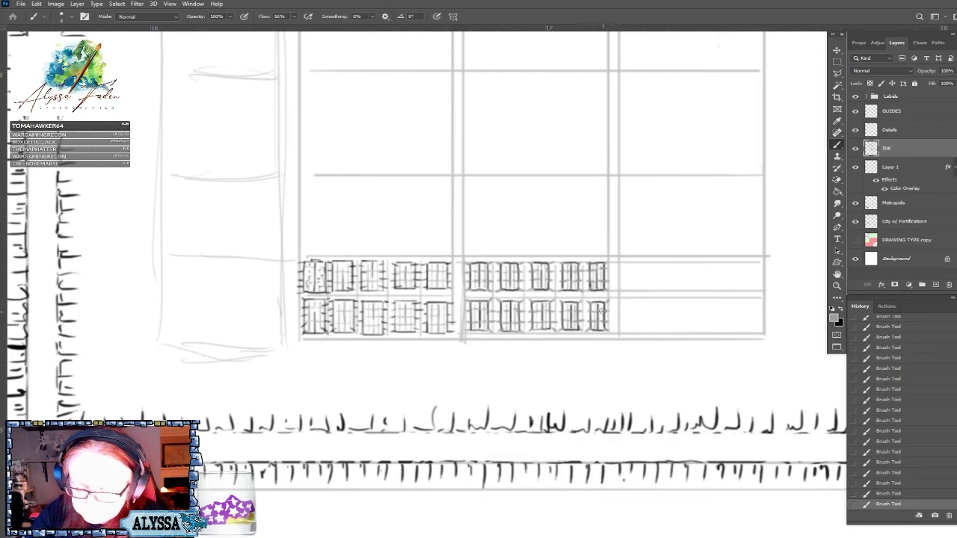
pyautogui.press('shift')
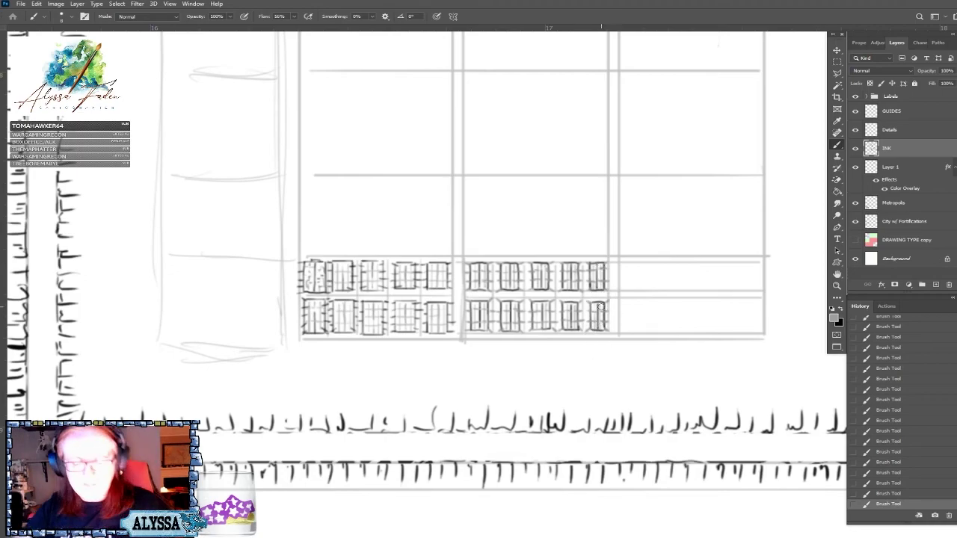
# Examine the inked tent rows against the whole camp layout and the surrounding map.
pyautogui.scroll(-5, 601, 307)
pyautogui.scroll(1, 601, 307)
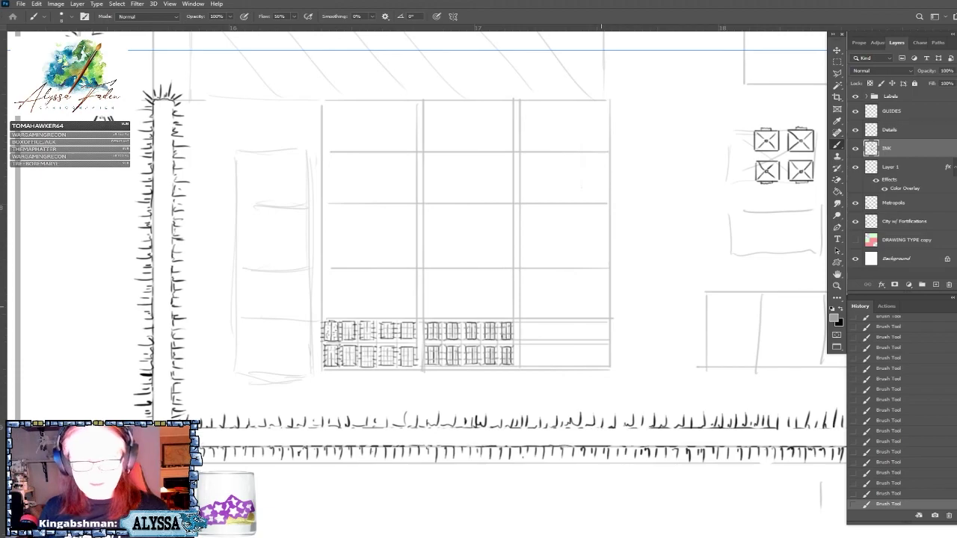
pyautogui.scroll(-3, 479, 246)
pyautogui.scroll(3, 478, 247)
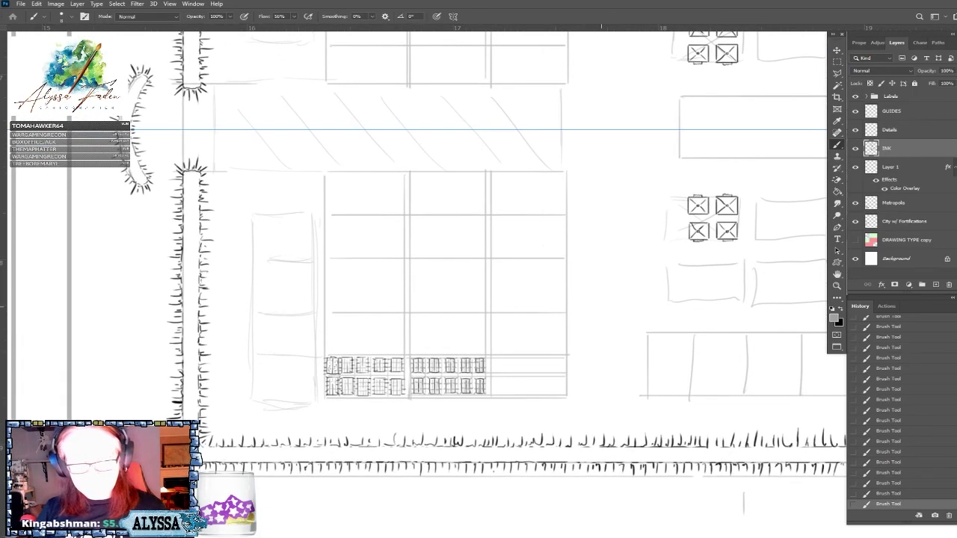
pyautogui.scroll(-3, 479, 246)
pyautogui.scroll(3, 478, 246)
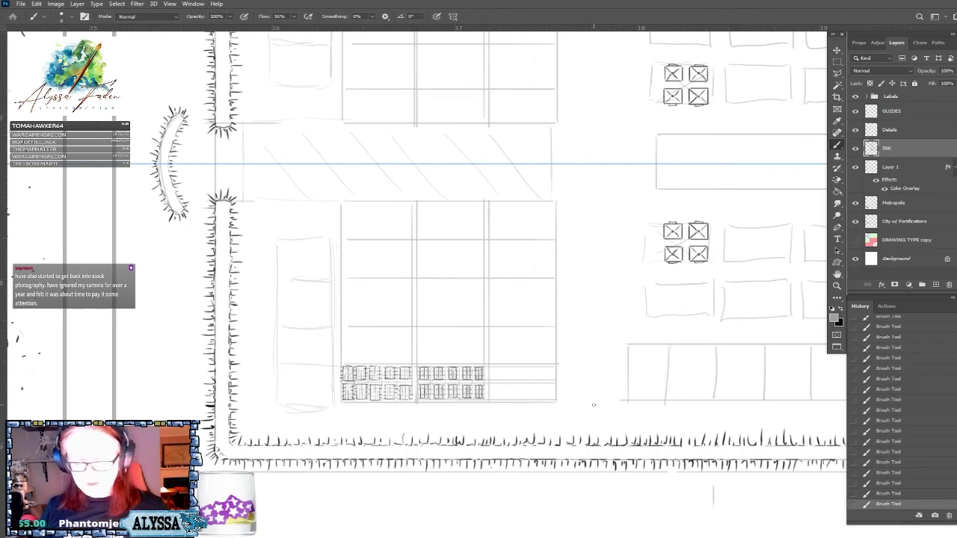
pyautogui.scroll(-3, 593, 404)
pyautogui.scroll(2, 594, 405)
pyautogui.scroll(-3, 621, 262)
pyautogui.scroll(3, 621, 261)
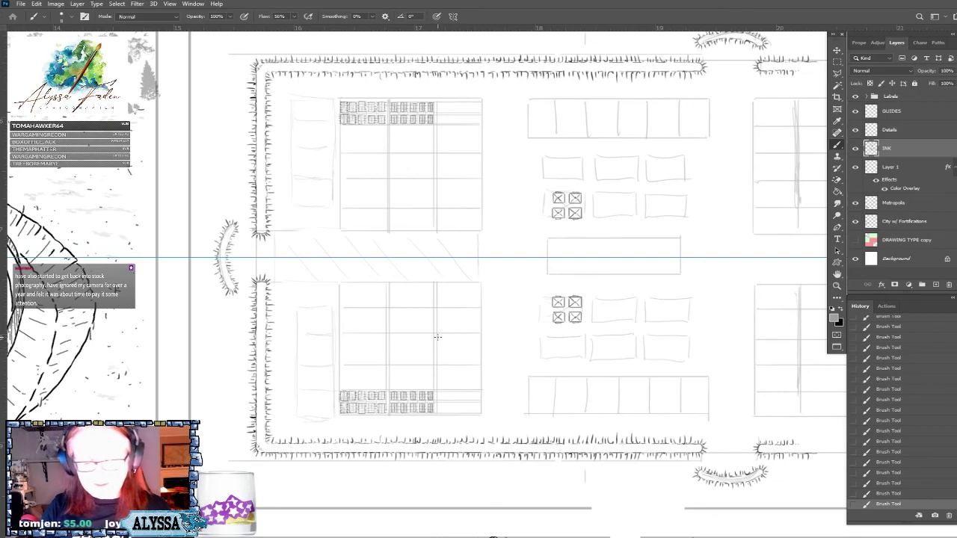
pyautogui.hscroll(5, 437, 337)
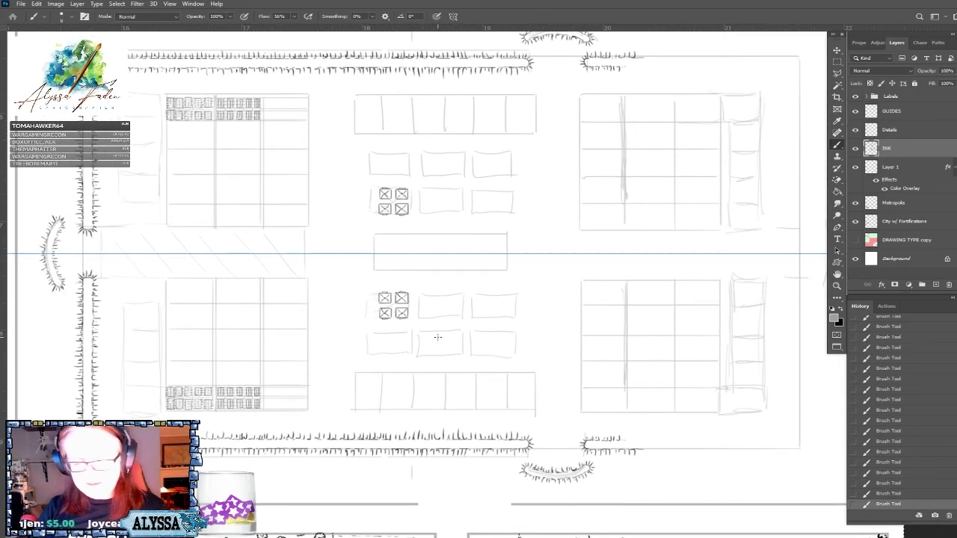
pyautogui.scroll(-3, 437, 337)
pyautogui.scroll(2, 438, 337)
pyautogui.scroll(-2, 437, 338)
pyautogui.scroll(3, 438, 337)
pyautogui.scroll(4, 272, 396)
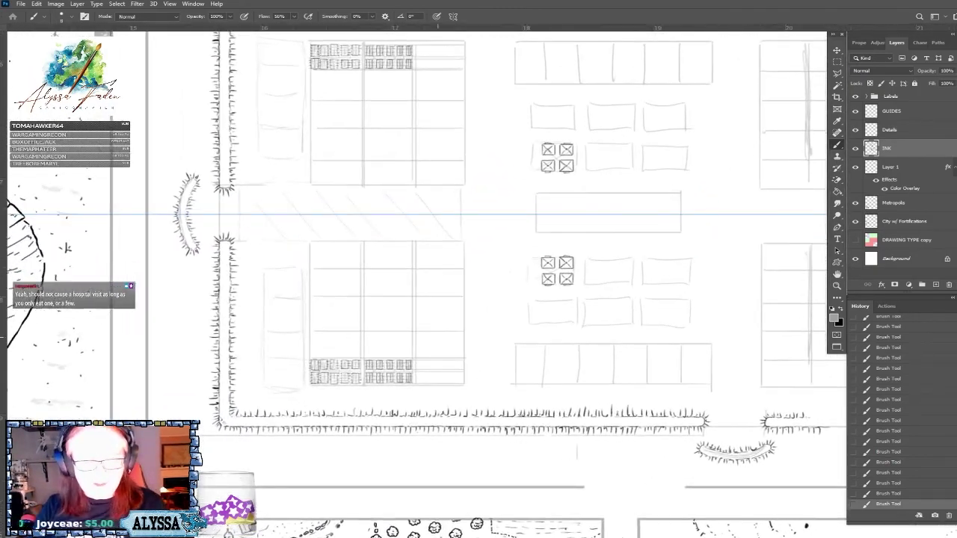
pyautogui.scroll(-1, 437, 299)
pyautogui.scroll(3, 437, 299)
pyautogui.scroll(-2, 437, 299)
pyautogui.scroll(1, 460, 367)
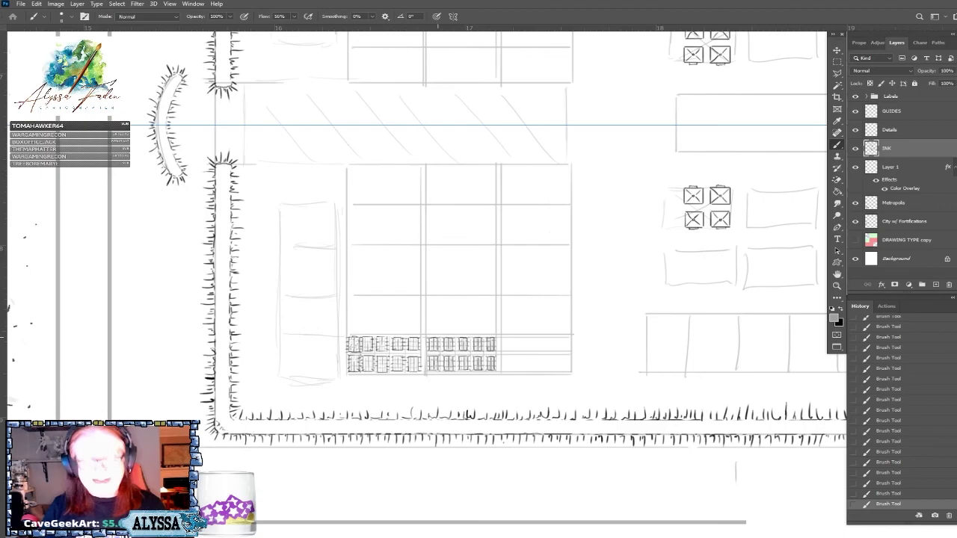
pyautogui.scroll(-6, 438, 337)
pyautogui.scroll(2, 276, 403)
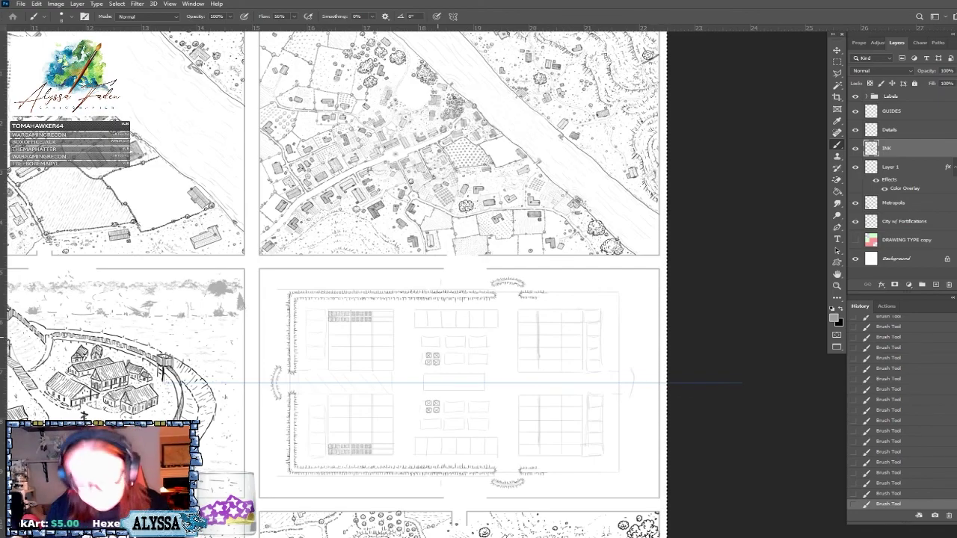
# Swap the foreground colour to black and make the sketch layer Layer 1 active.
pyautogui.hotkey('ctrl', '+')
pyautogui.hotkey('ctrl', '+')
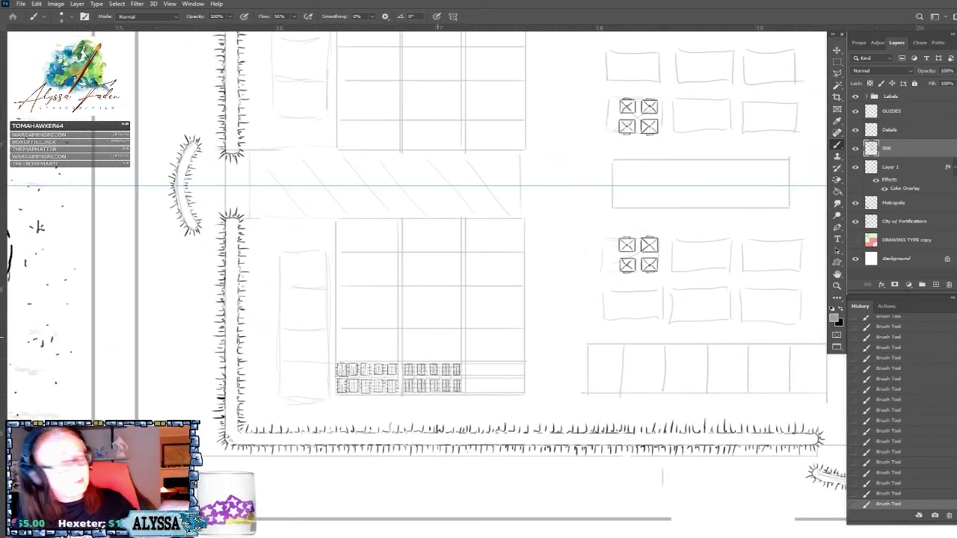
pyautogui.hotkey('ctrl', '+')
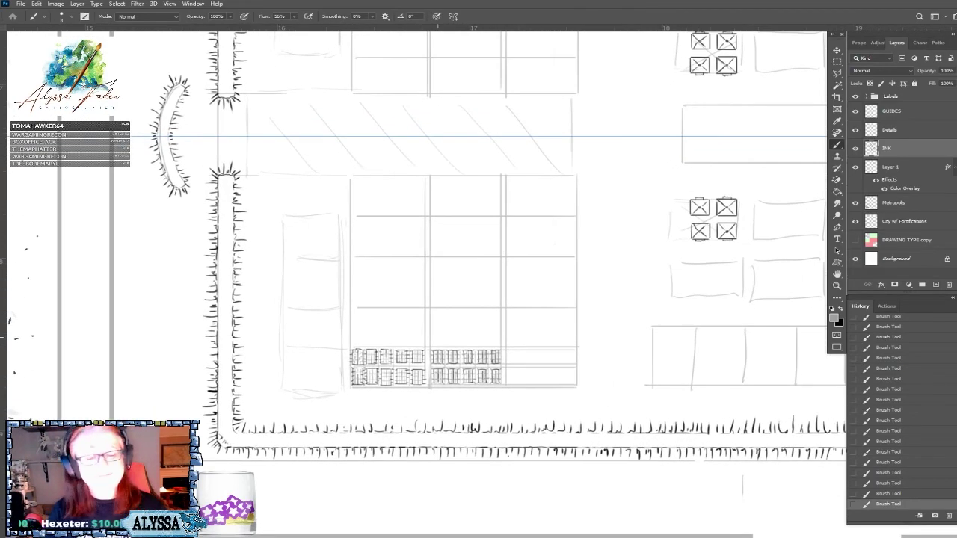
pyautogui.hotkey('ctrl', '+')
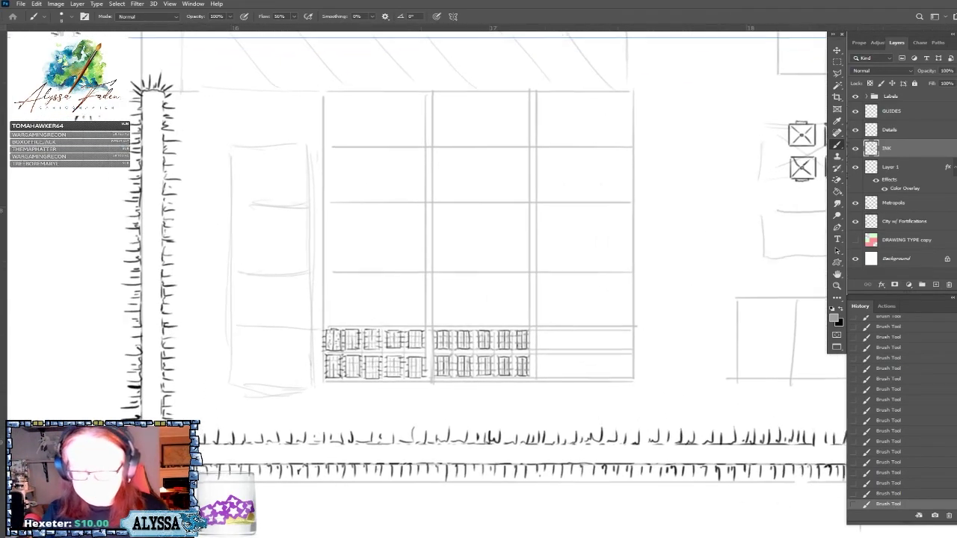
pyautogui.click(838, 309)
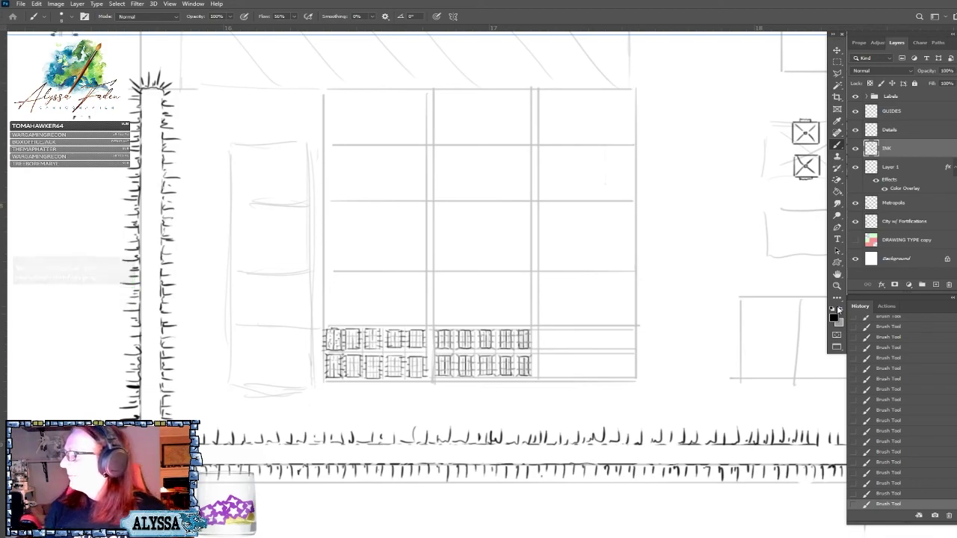
pyautogui.scroll(2, 675, 365)
pyautogui.click(888, 169)
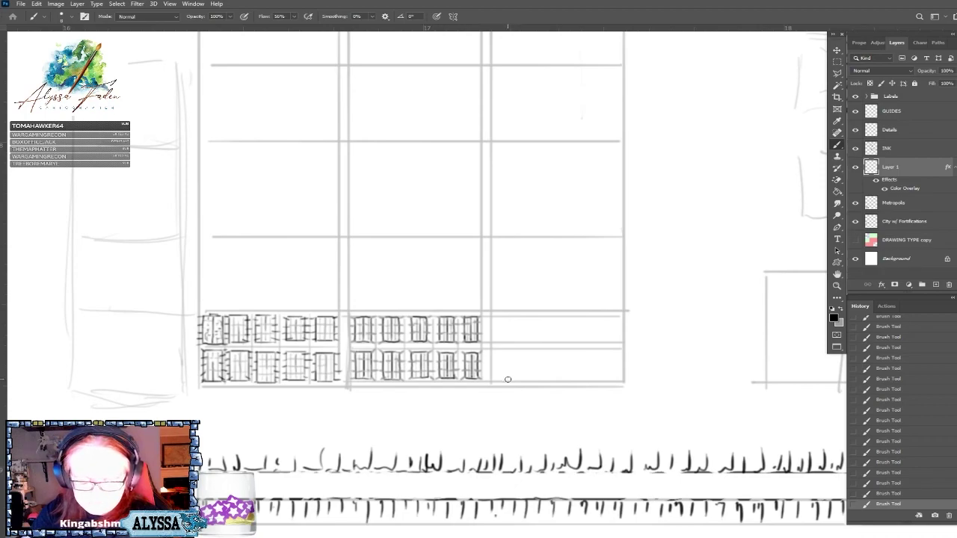
# Draw four vertical guide dividers through both tent rows of the empty third block.
pyautogui.moveTo(509, 382); pyautogui.dragTo(508, 318)
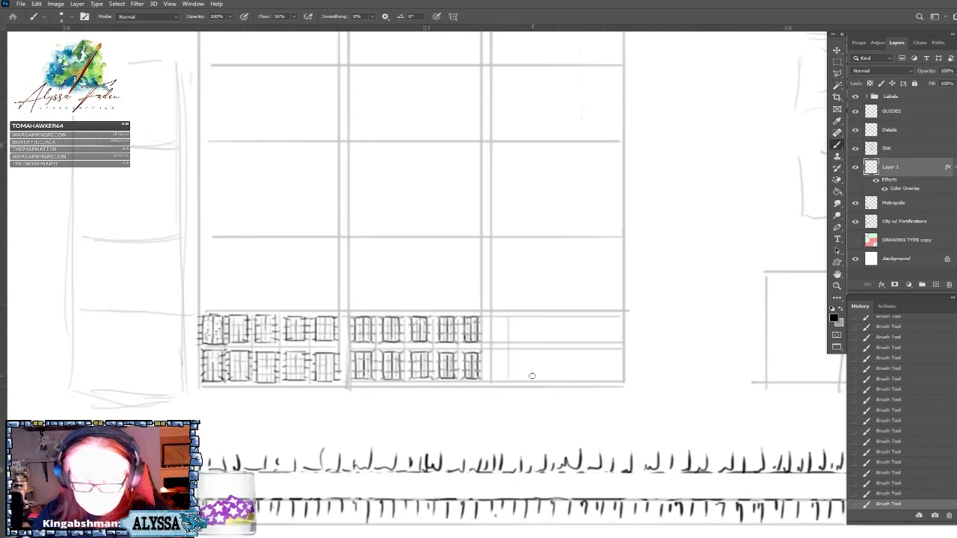
pyautogui.moveTo(527, 379); pyautogui.dragTo(527, 317)
pyautogui.moveTo(547, 379); pyautogui.dragTo(547, 318)
pyautogui.moveTo(568, 381); pyautogui.dragTo(568, 318)
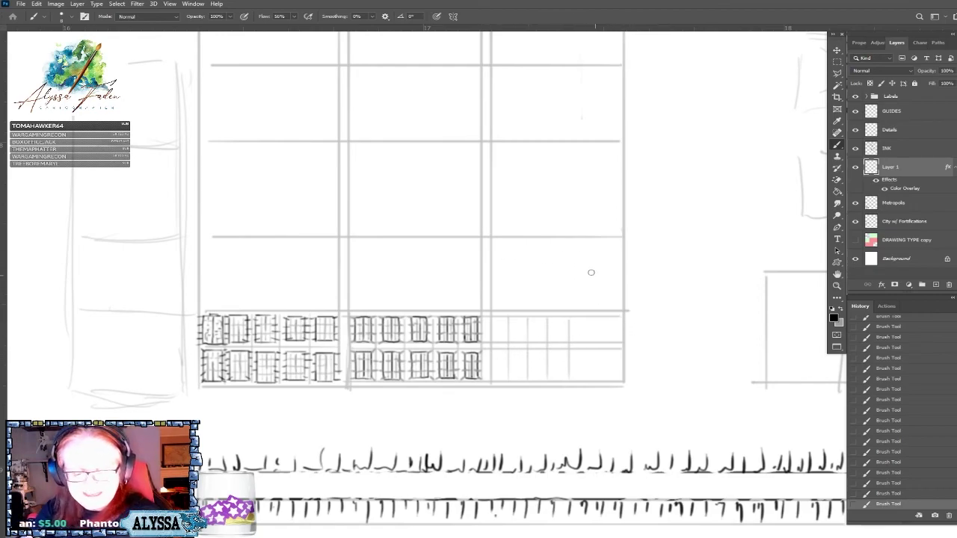
# Revert the two stray strokes above the tent rows and erase the hand-drawn dividers in the third block.
pyautogui.moveTo(519, 267)
pyautogui.mouseDown()
pyautogui.moveTo(571, 262)
pyautogui.moveTo(598, 272)
pyautogui.mouseUp()
pyautogui.moveTo(402, 263); pyautogui.dragTo(451, 263)
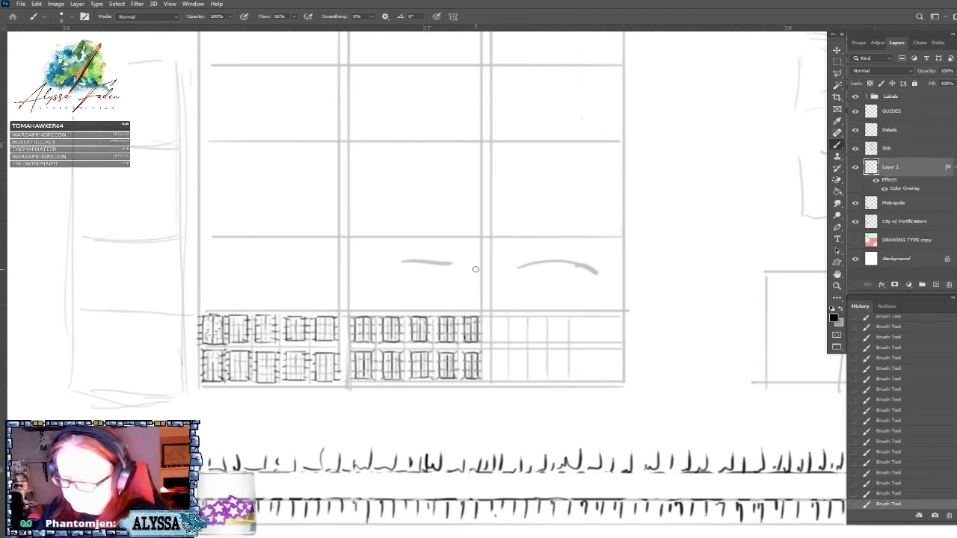
pyautogui.click(890, 483)
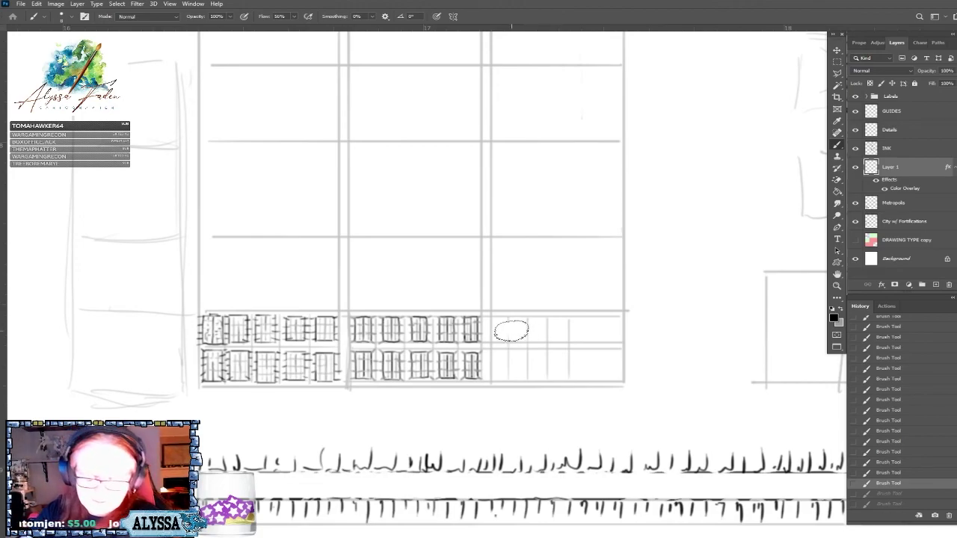
pyautogui.moveTo(511, 331)
pyautogui.mouseDown()
pyautogui.moveTo(517, 364)
pyautogui.moveTo(571, 360)
pyautogui.mouseUp()
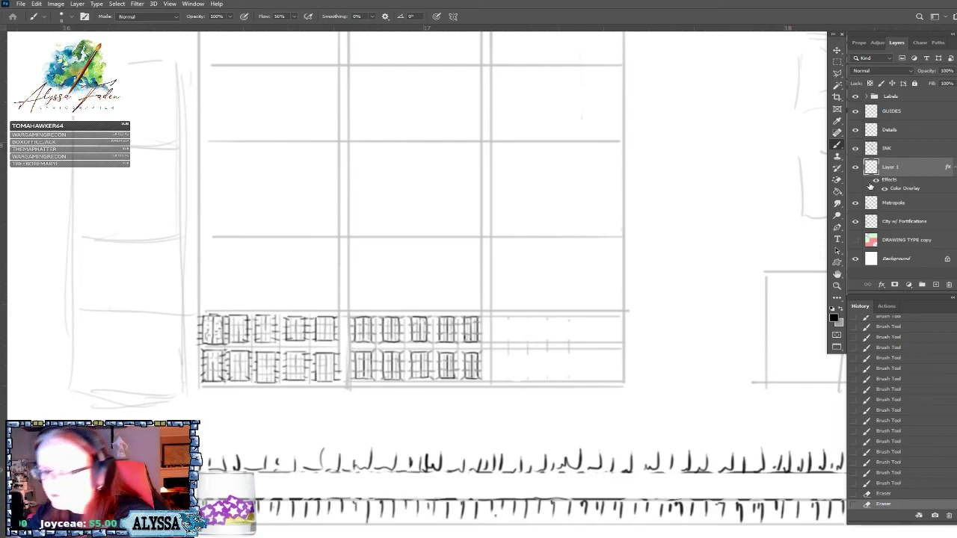
# Copy the sketch guides around the second block's tents and place the copy over the empty third block.
pyautogui.click(837, 62)
pyautogui.click(346, 315)
pyautogui.moveTo(344, 309); pyautogui.dragTo(487, 389)
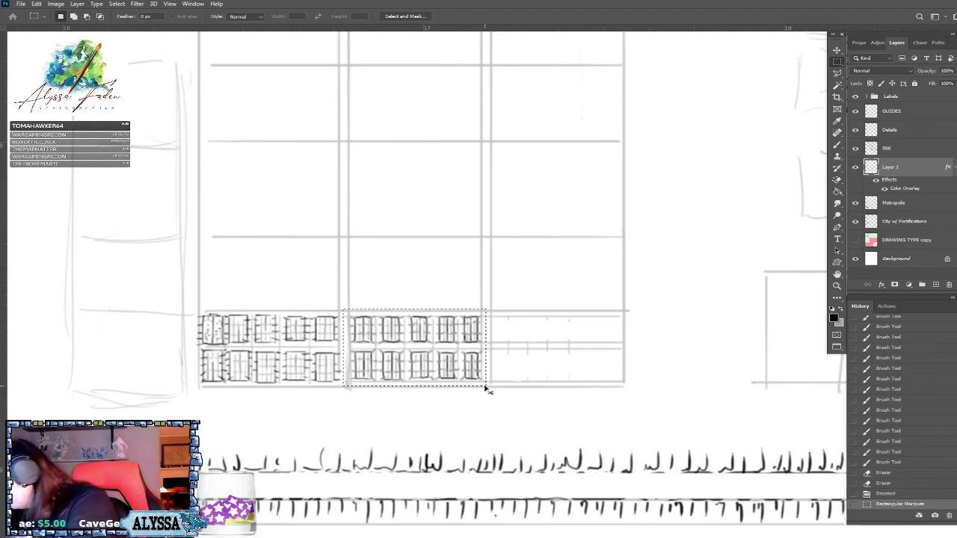
pyautogui.hotkey('ctrl', 'v')
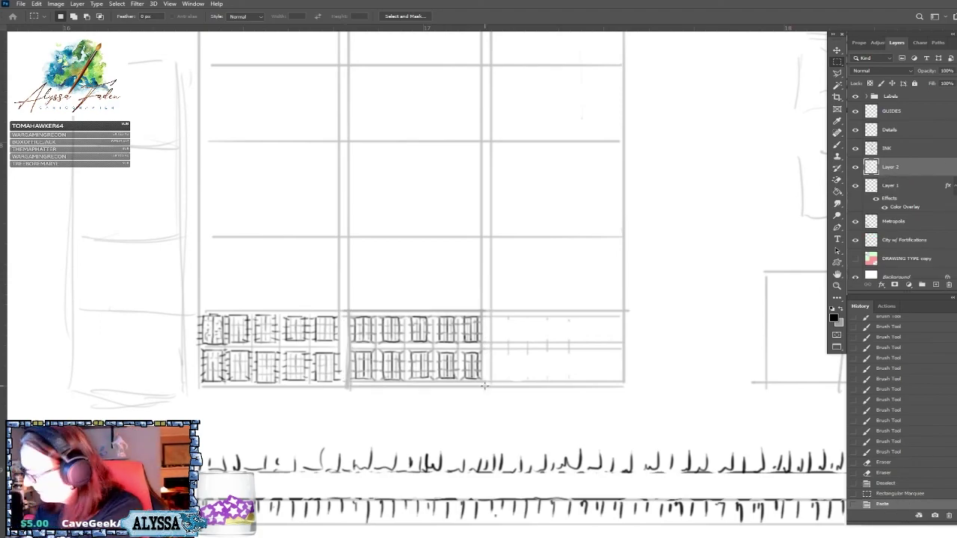
pyautogui.press('v')
pyautogui.moveTo(449, 363); pyautogui.dragTo(590, 352)
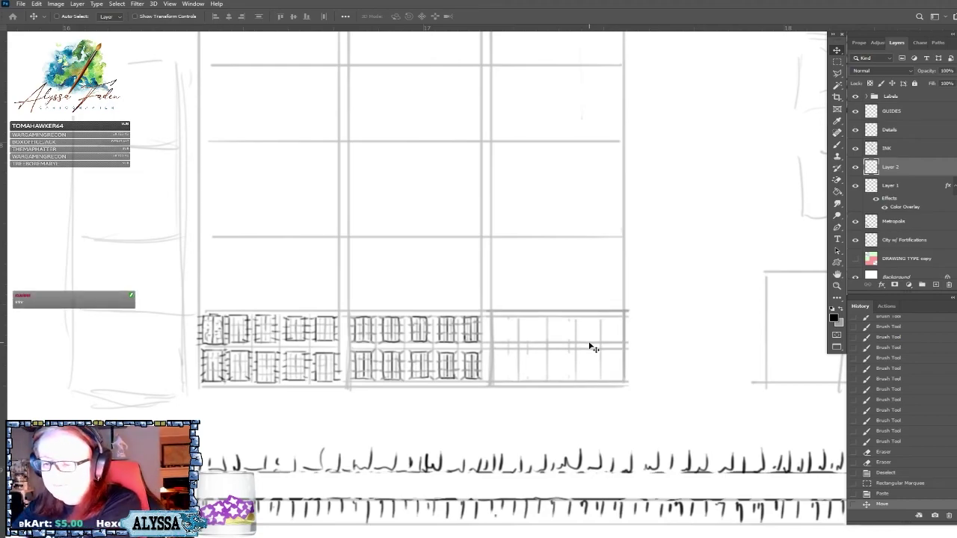
# Move the pasted guide layer, Layer 2, below Layer 1 and make the INK layer active.
pyautogui.moveTo(906, 166); pyautogui.dragTo(905, 204)
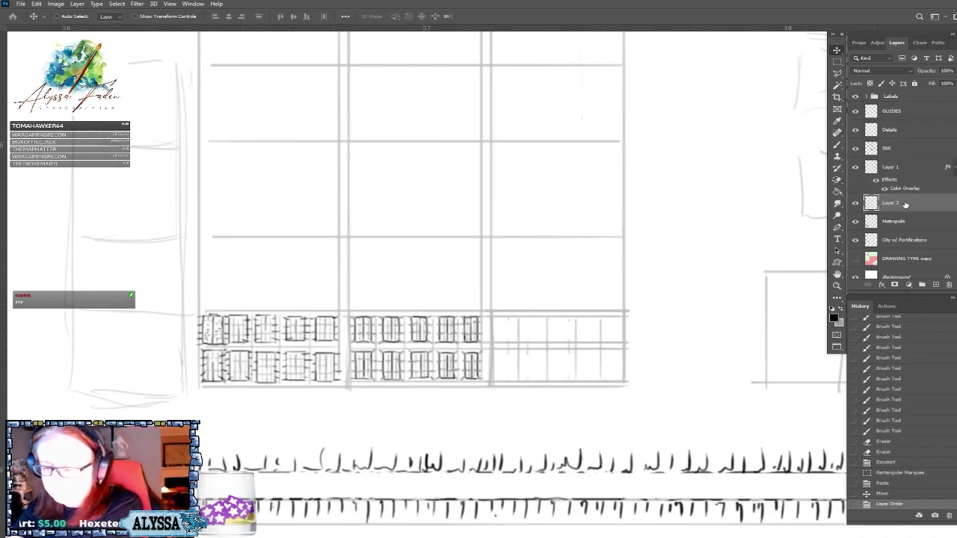
pyautogui.click(908, 170)
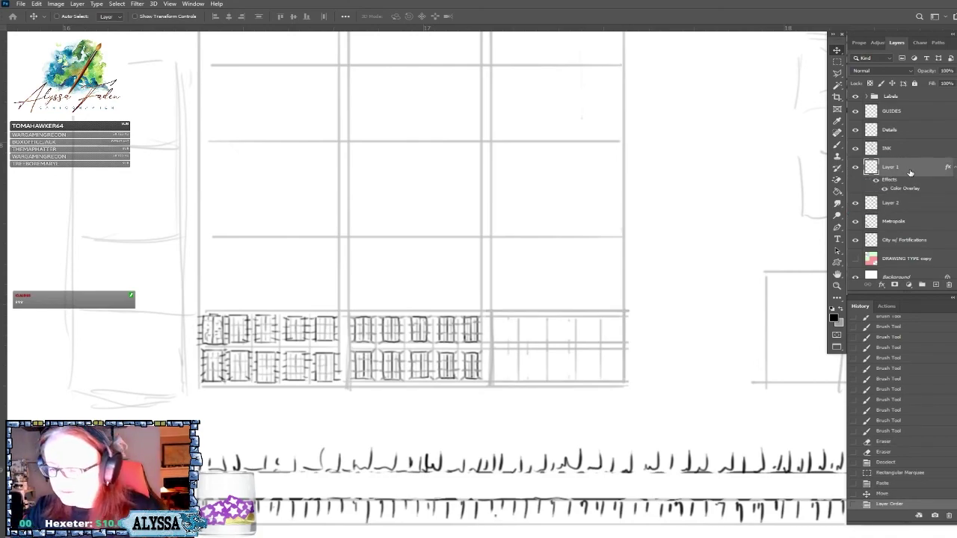
pyautogui.click(889, 151)
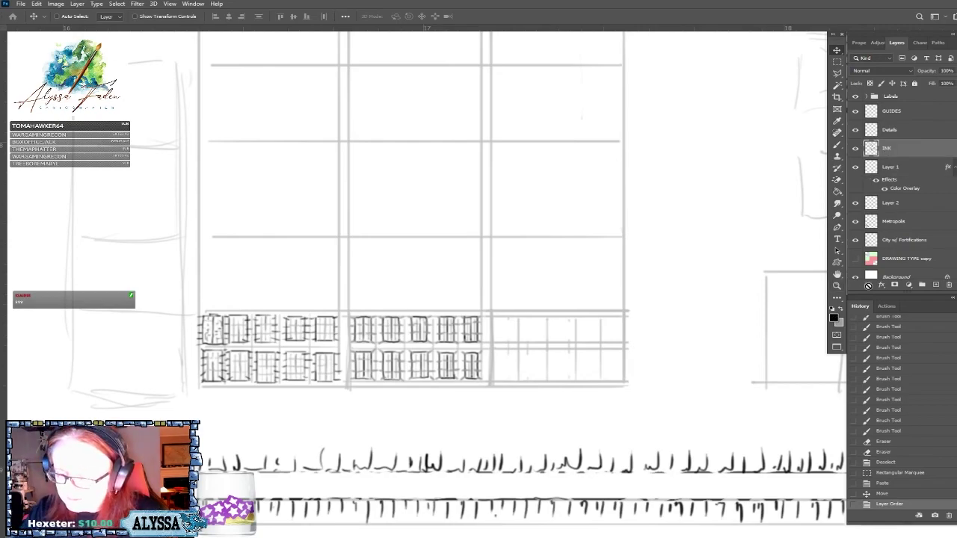
# Ink the upright sides of the five upper-row tents in the third block with the Brush tool.
pyautogui.scroll(2, 870, 283)
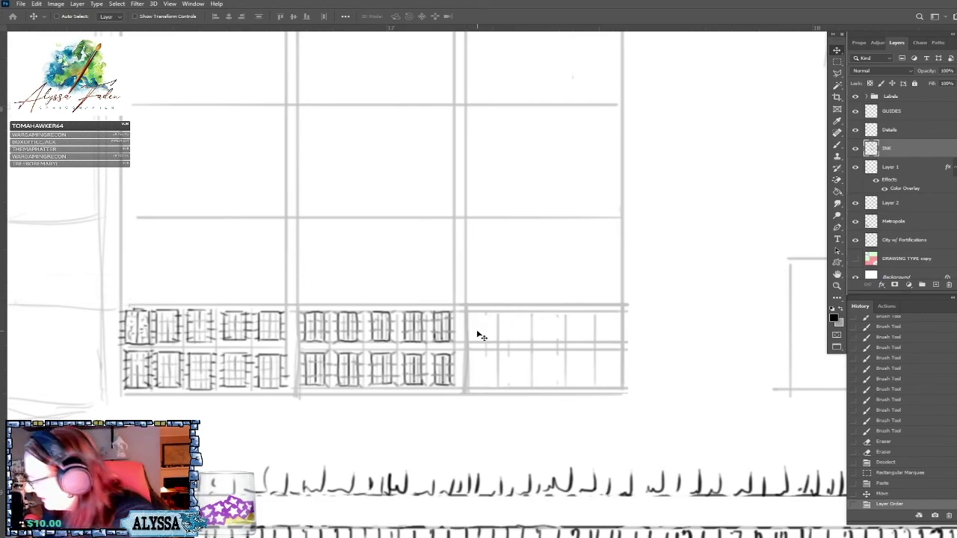
pyautogui.press('b')
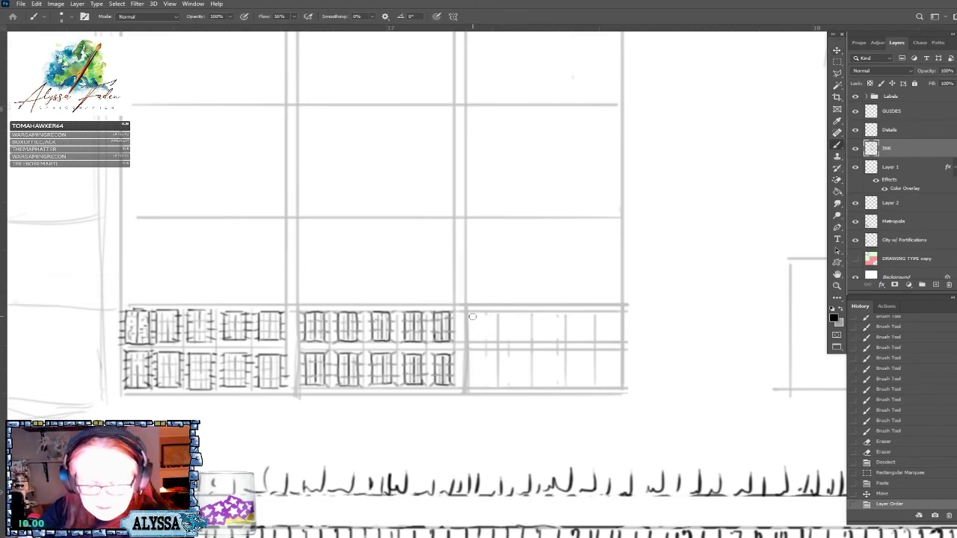
pyautogui.moveTo(472, 314)
pyautogui.mouseDown()
pyautogui.moveTo(471, 342)
pyautogui.moveTo(526, 338)
pyautogui.mouseUp()
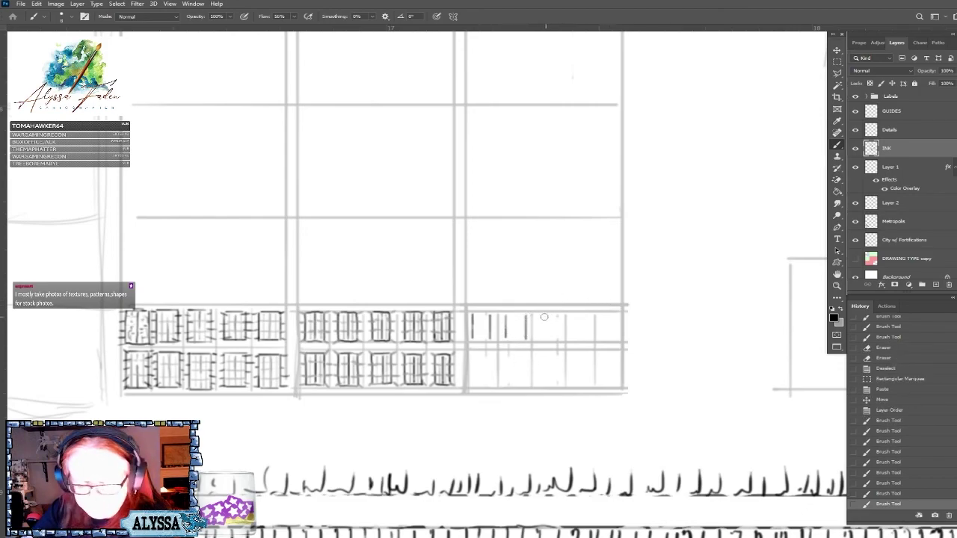
pyautogui.moveTo(538, 315)
pyautogui.mouseDown()
pyautogui.moveTo(538, 338)
pyautogui.moveTo(556, 329)
pyautogui.moveTo(556, 337)
pyautogui.moveTo(617, 329)
pyautogui.moveTo(618, 338)
pyautogui.mouseUp()
# Outline the five lower-row tents in the third block and close the tops and bottoms of the upper-row tents.
pyautogui.moveTo(473, 354)
pyautogui.mouseDown()
pyautogui.moveTo(473, 385)
pyautogui.moveTo(490, 386)
pyautogui.moveTo(490, 355)
pyautogui.moveTo(504, 384)
pyautogui.moveTo(526, 385)
pyautogui.moveTo(521, 357)
pyautogui.moveTo(506, 354)
pyautogui.moveTo(539, 391)
pyautogui.moveTo(557, 384)
pyautogui.moveTo(557, 357)
pyautogui.mouseUp()
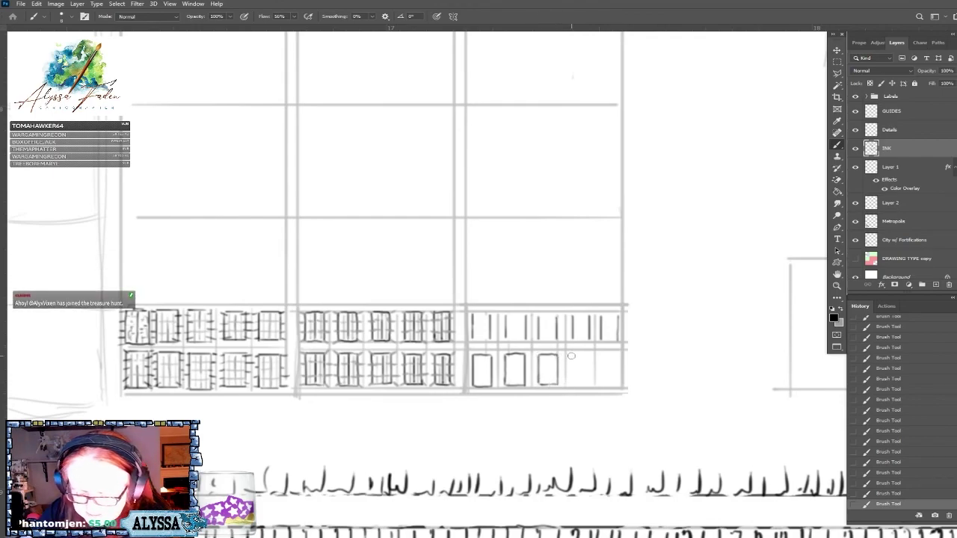
pyautogui.moveTo(573, 383)
pyautogui.mouseDown()
pyautogui.moveTo(572, 370)
pyautogui.moveTo(590, 355)
pyautogui.moveTo(599, 384)
pyautogui.moveTo(618, 373)
pyautogui.moveTo(617, 356)
pyautogui.moveTo(600, 355)
pyautogui.mouseUp()
pyautogui.press('shift')
pyautogui.press('shift')
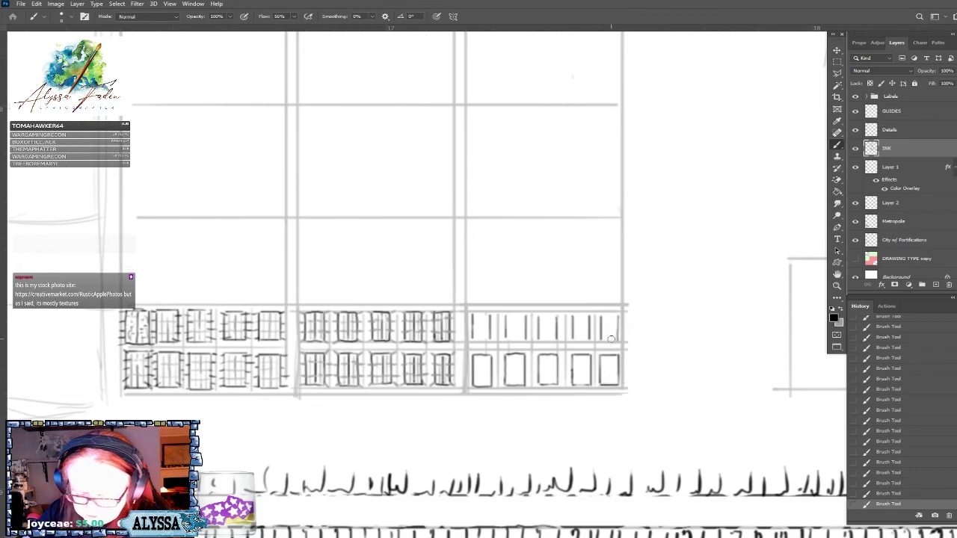
pyautogui.moveTo(473, 338); pyautogui.dragTo(617, 337)
pyautogui.moveTo(473, 314); pyautogui.dragTo(606, 315)
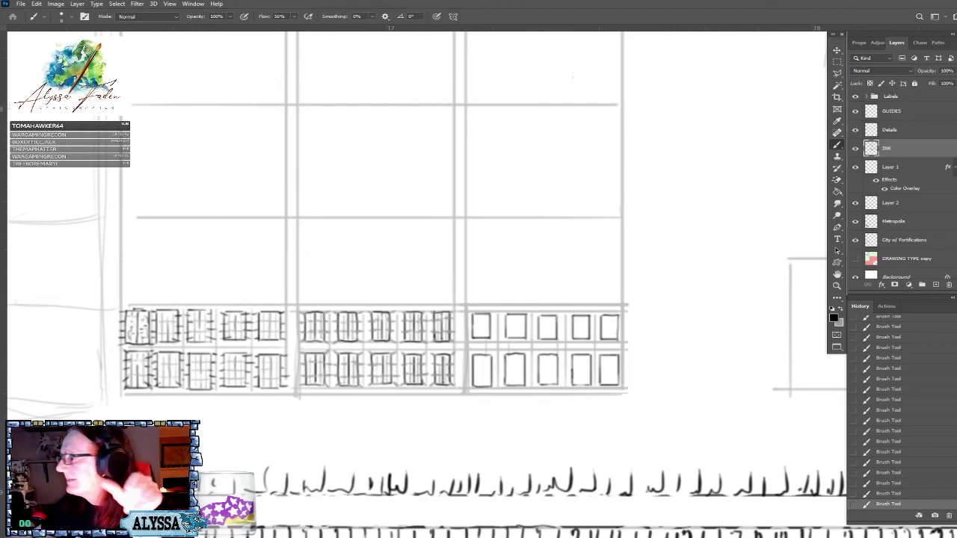
# Switch to the browser window with the Rustic Apple Photos shop on Creative Market and examine its first page of photo listings.
pyautogui.moveTo(956, 217); pyautogui.dragTo(474, 65)
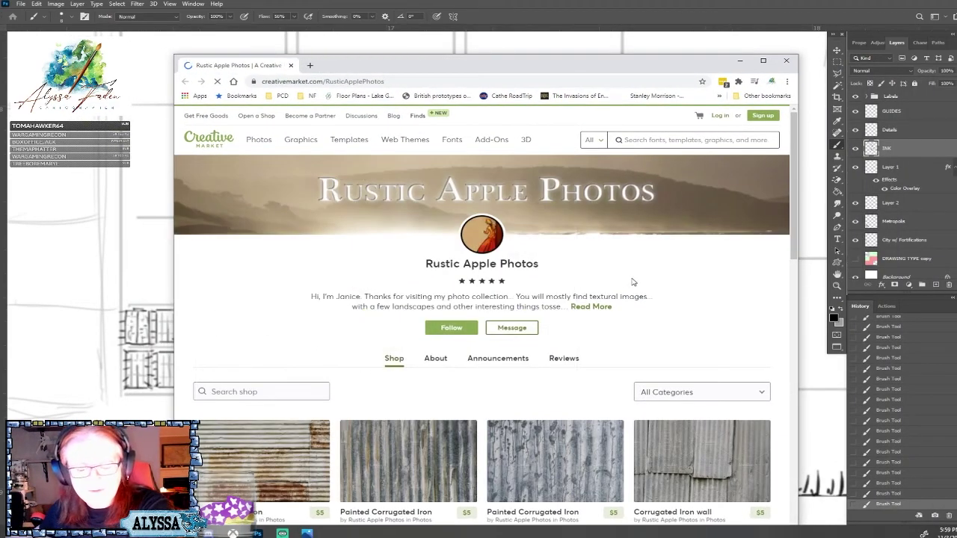
pyautogui.scroll(-2, 671, 275)
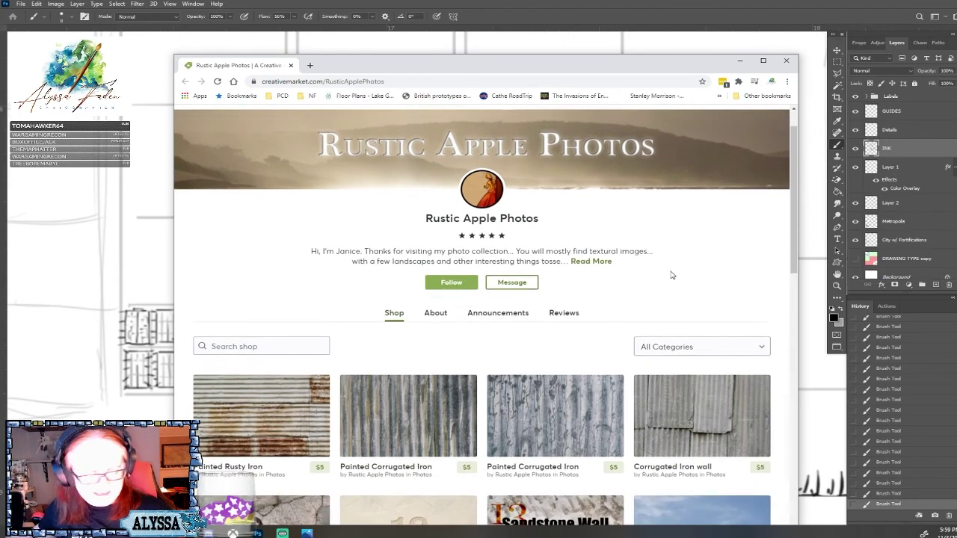
pyautogui.scroll(-1, 671, 275)
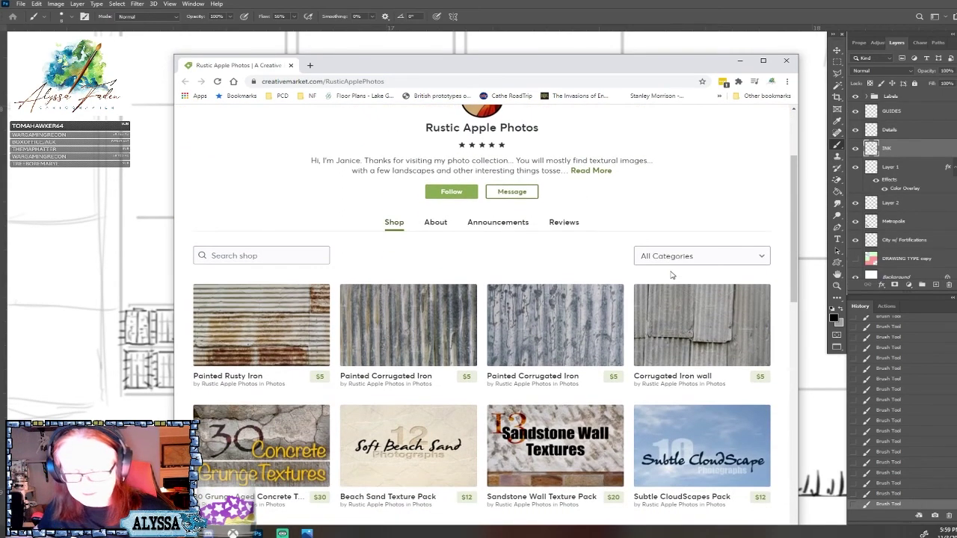
pyautogui.scroll(3, 669, 275)
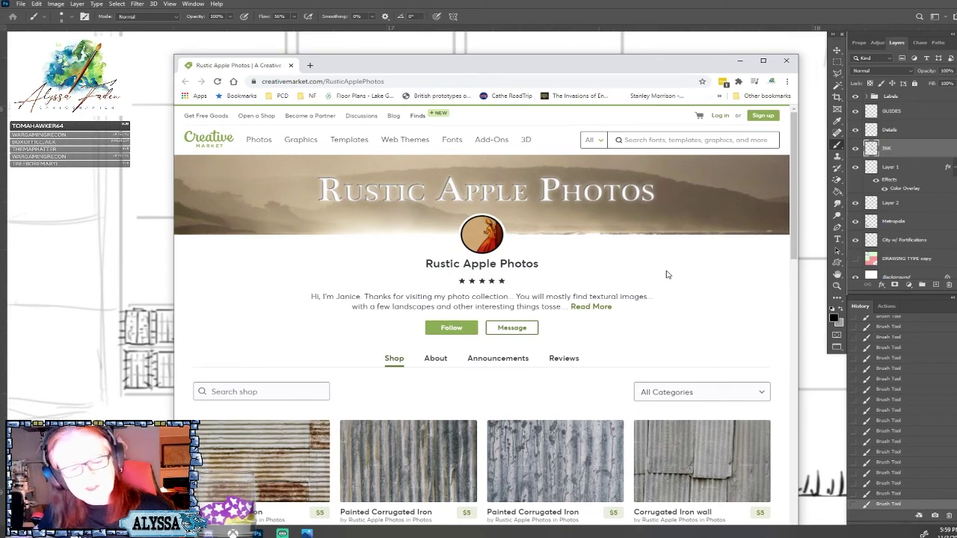
pyautogui.scroll(-1, 668, 274)
pyautogui.scroll(-2, 668, 275)
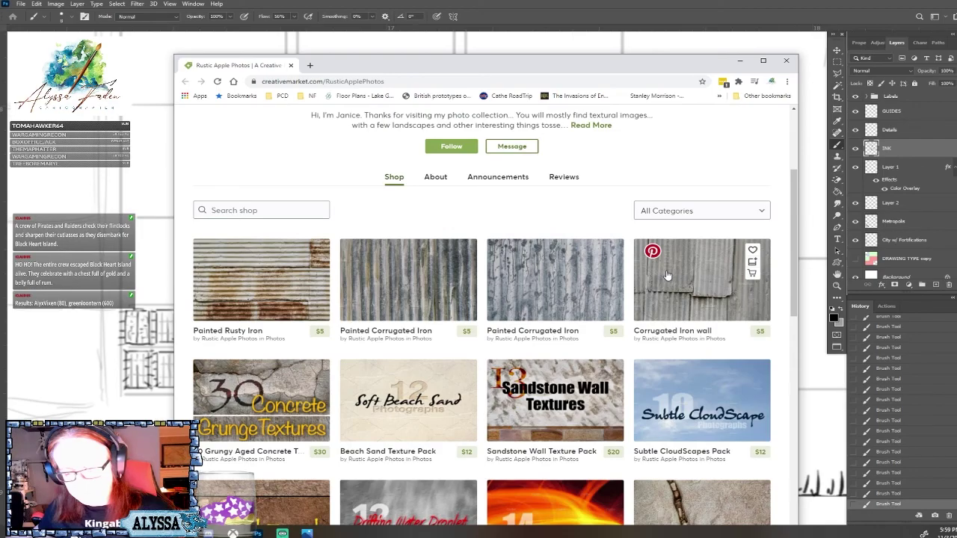
pyautogui.scroll(-3, 668, 275)
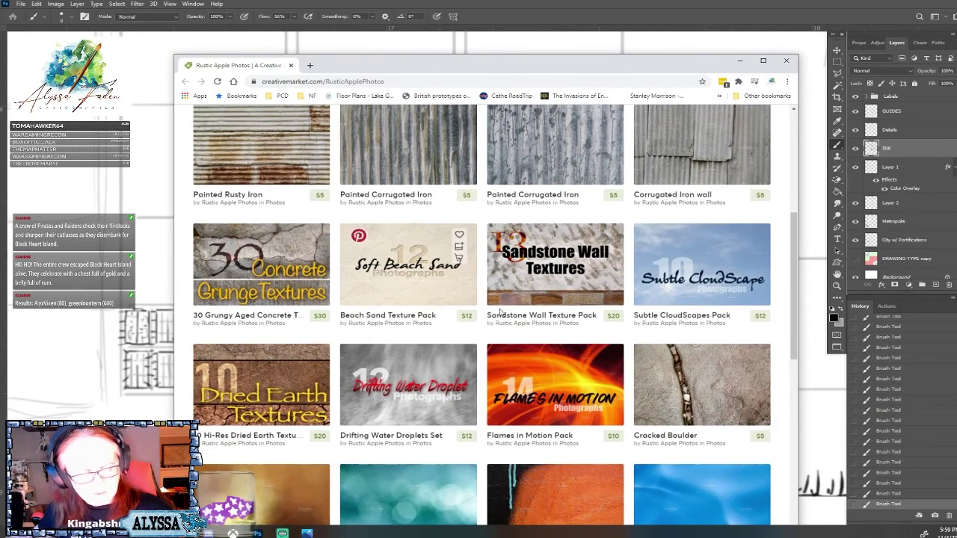
pyautogui.scroll(6, 715, 342)
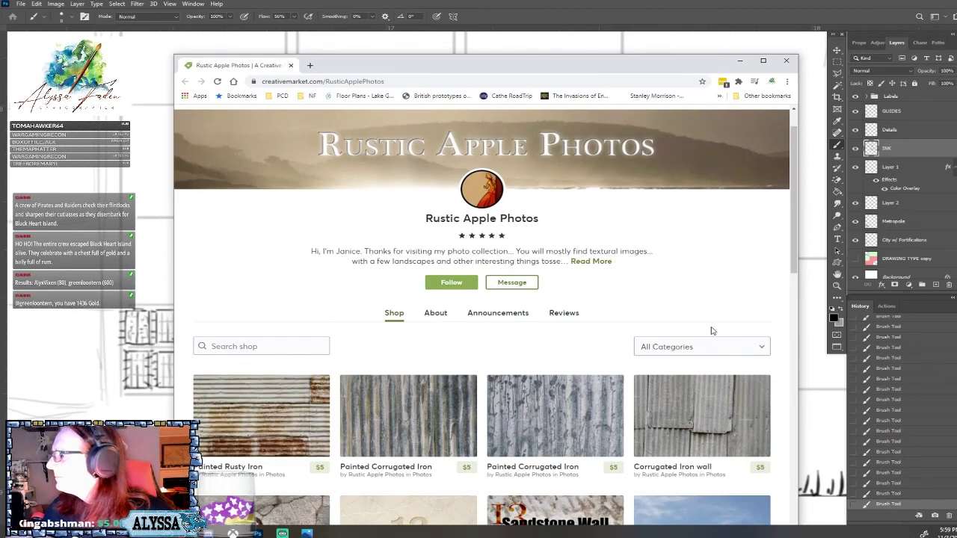
pyautogui.scroll(-4, 712, 331)
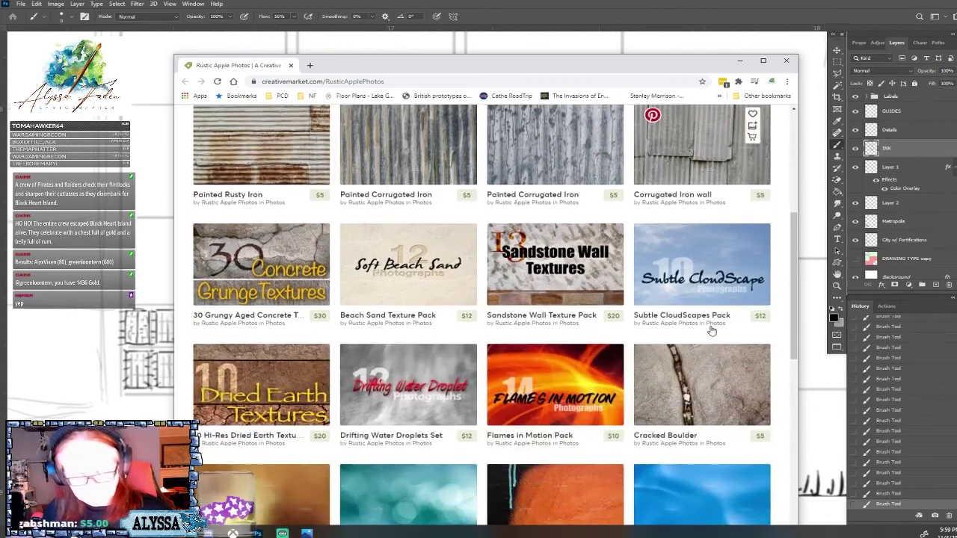
pyautogui.scroll(-3, 712, 331)
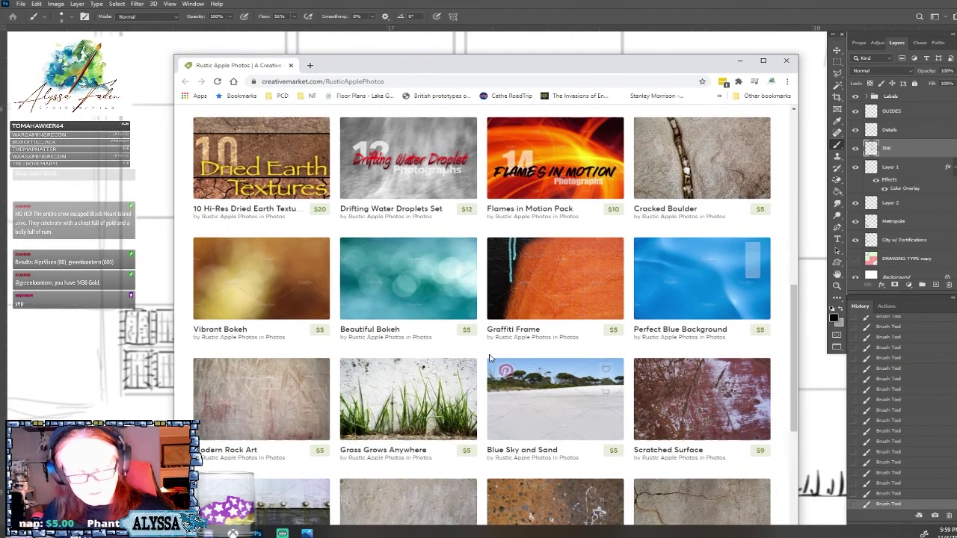
pyautogui.scroll(-1, 650, 391)
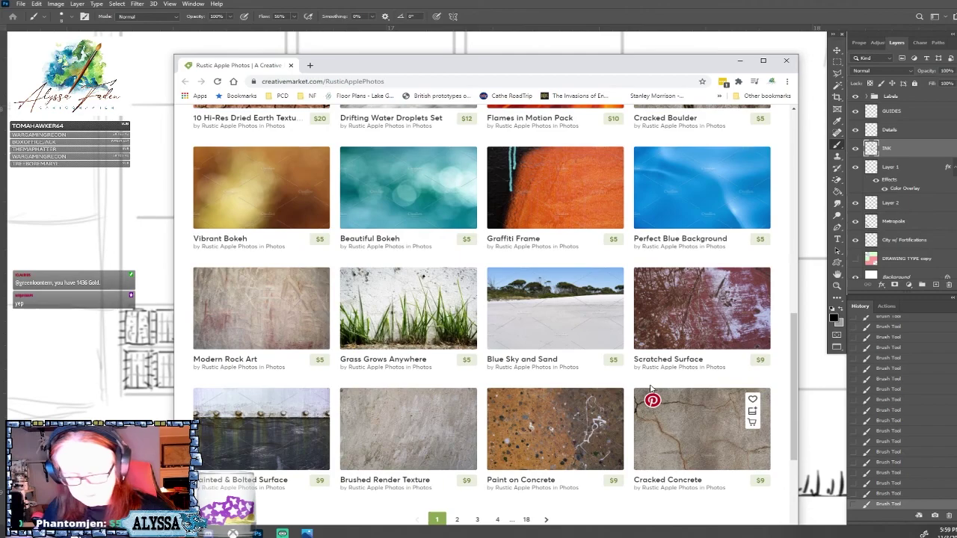
pyautogui.scroll(-2, 650, 388)
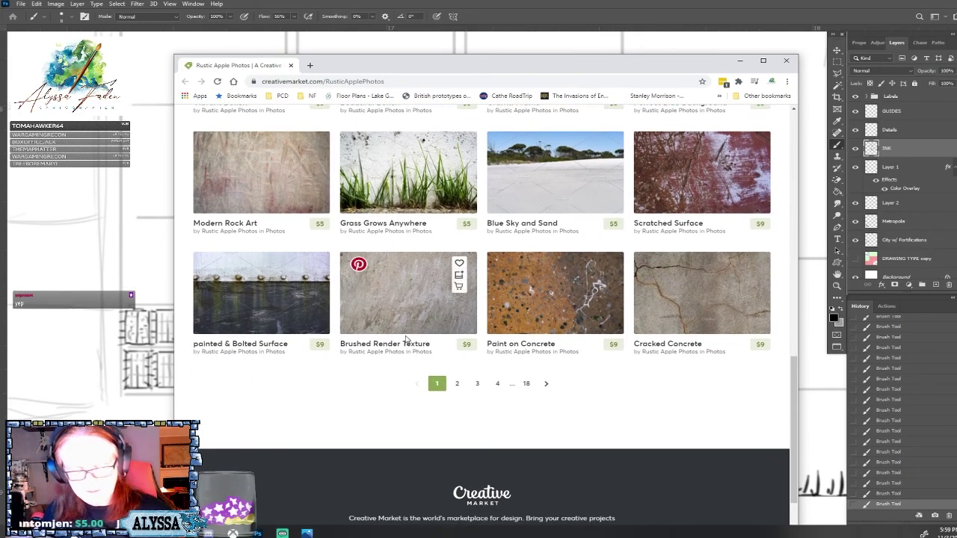
# Open page 18 of the shop's listings and look through its photos.
pyautogui.click(526, 383)
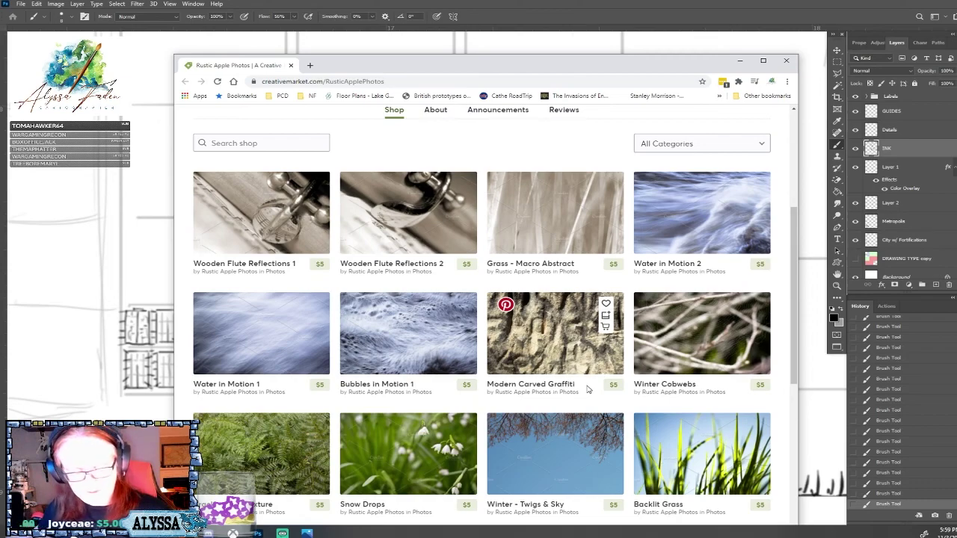
pyautogui.scroll(-2, 588, 388)
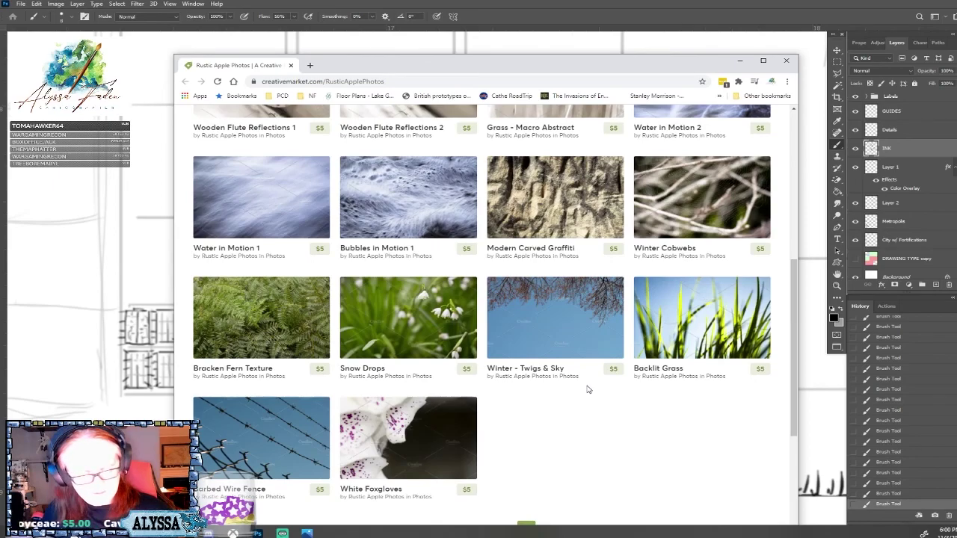
pyautogui.scroll(-2, 588, 389)
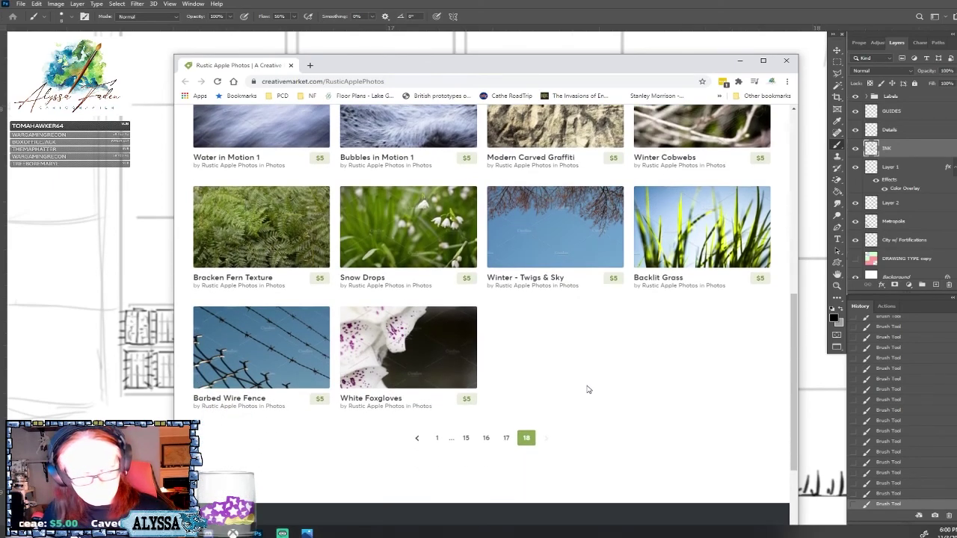
# Open page 17 of the shop's listings, look through its photos, and close the shop page to return to the map.
pyautogui.click(508, 436)
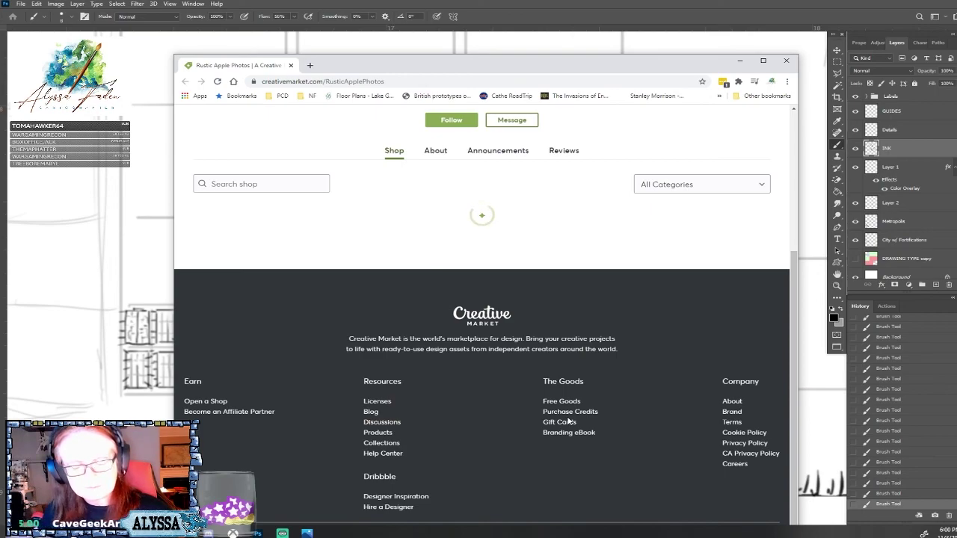
pyautogui.scroll(-1, 568, 423)
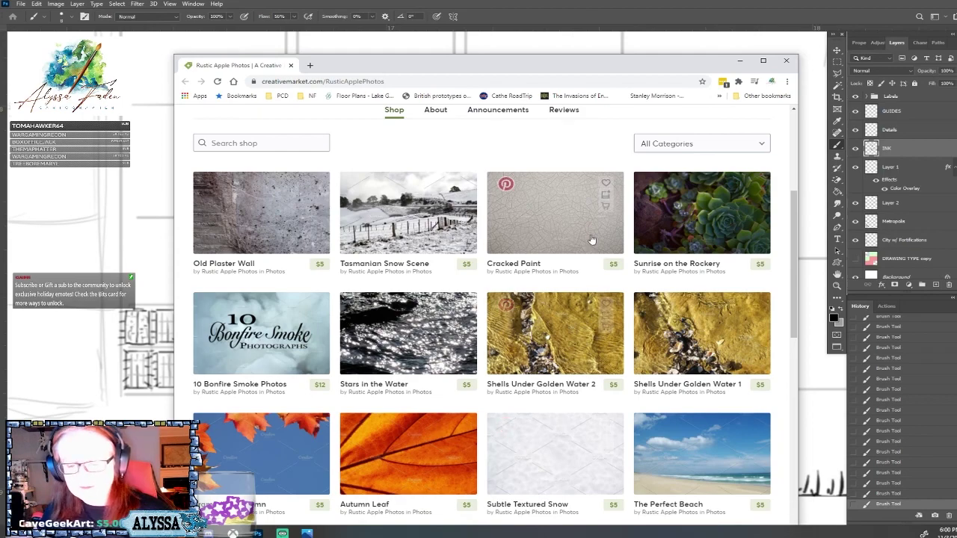
pyautogui.scroll(-2, 595, 275)
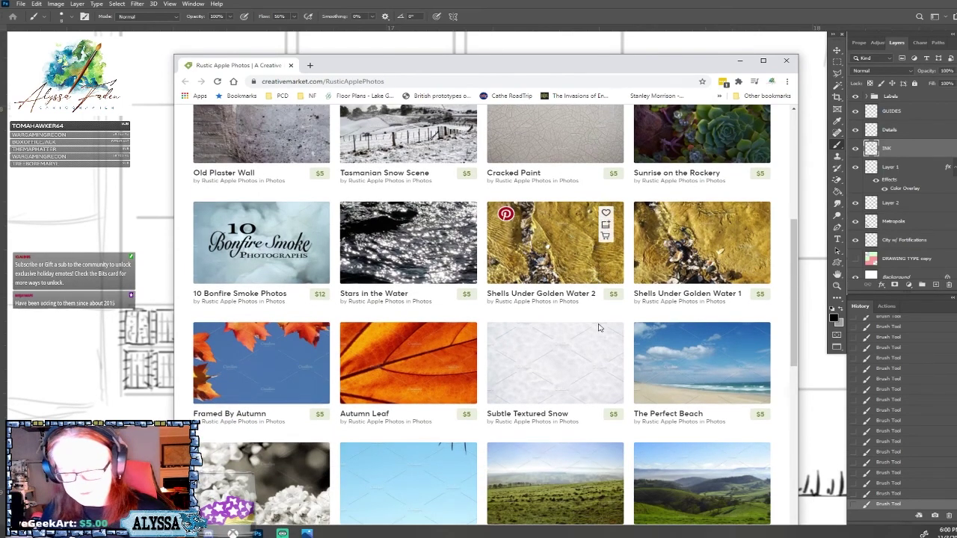
pyautogui.scroll(-4, 568, 382)
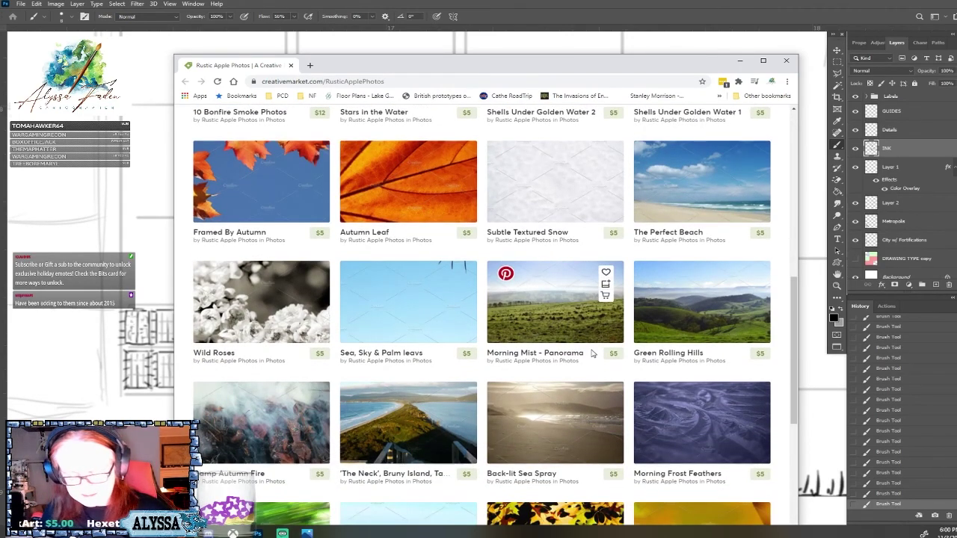
pyautogui.scroll(-3, 570, 363)
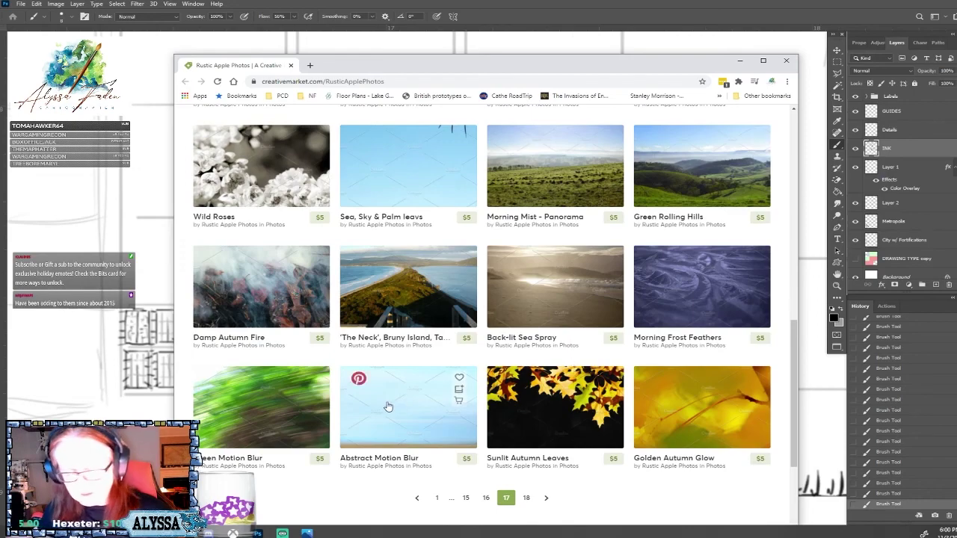
pyautogui.scroll(4, 702, 406)
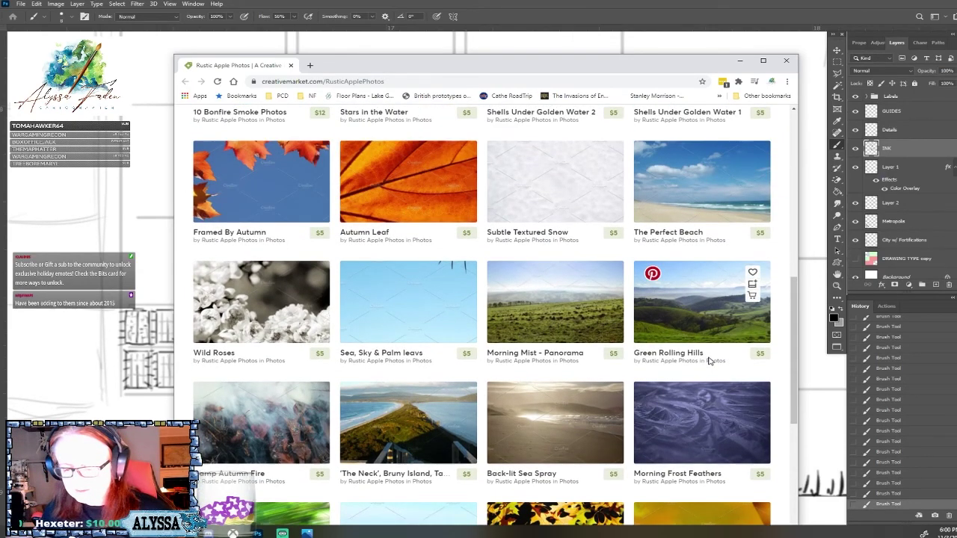
pyautogui.scroll(4, 707, 358)
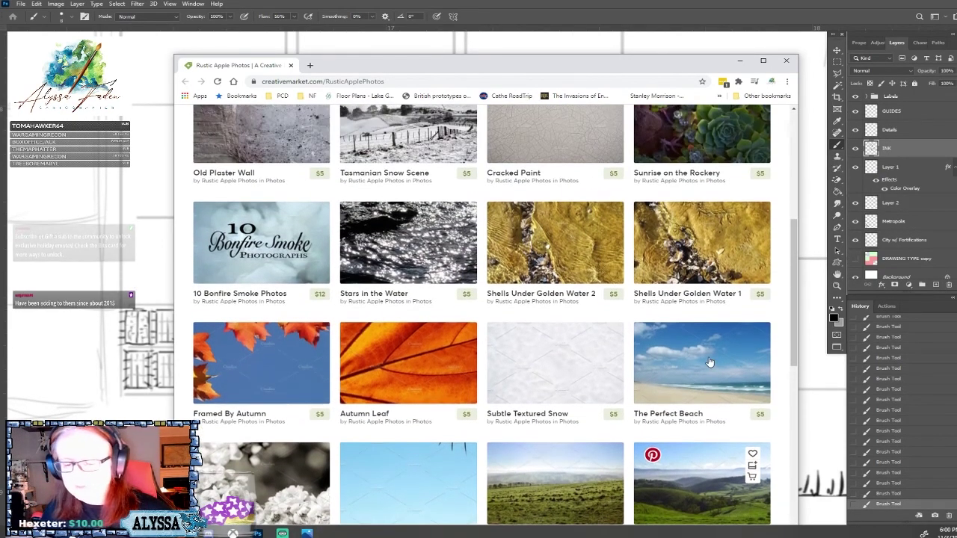
pyautogui.scroll(2, 711, 361)
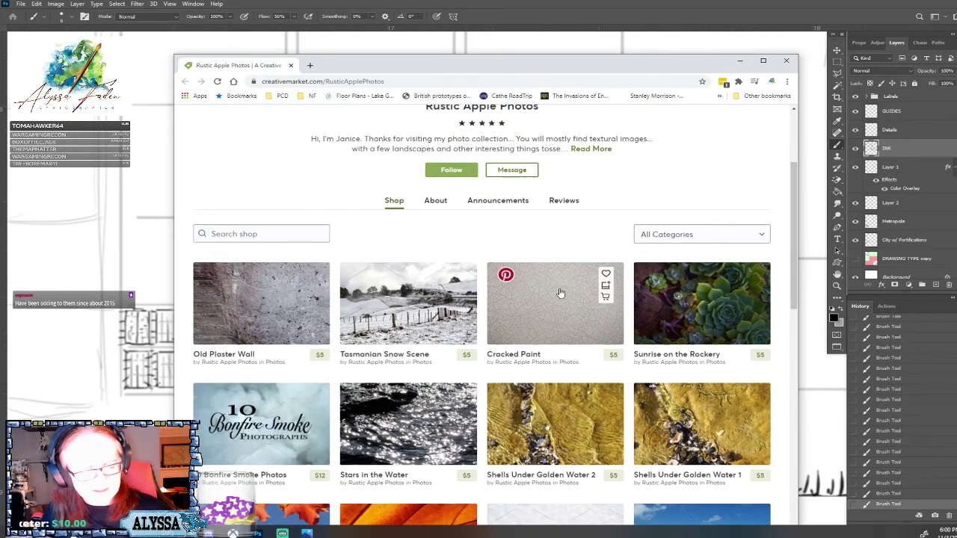
pyautogui.scroll(2, 558, 291)
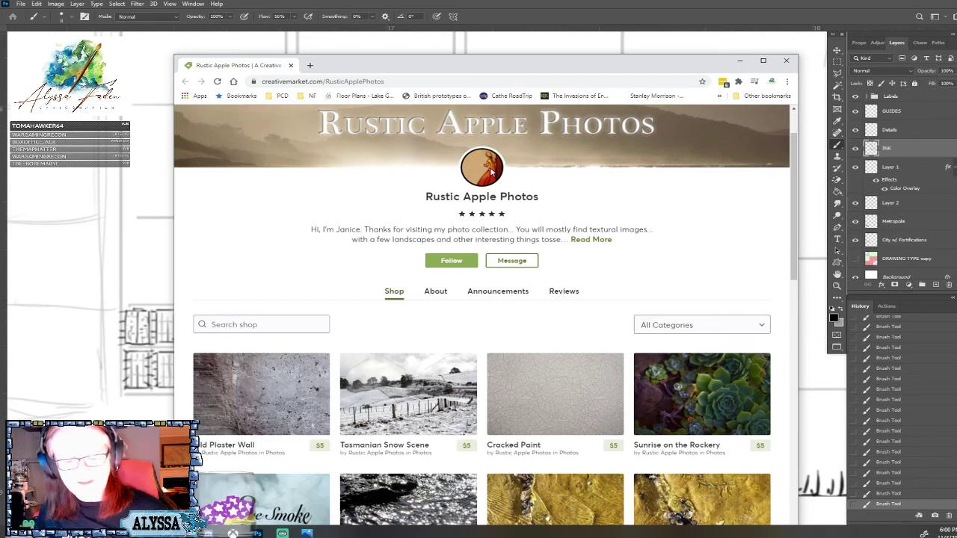
pyautogui.click(290, 65)
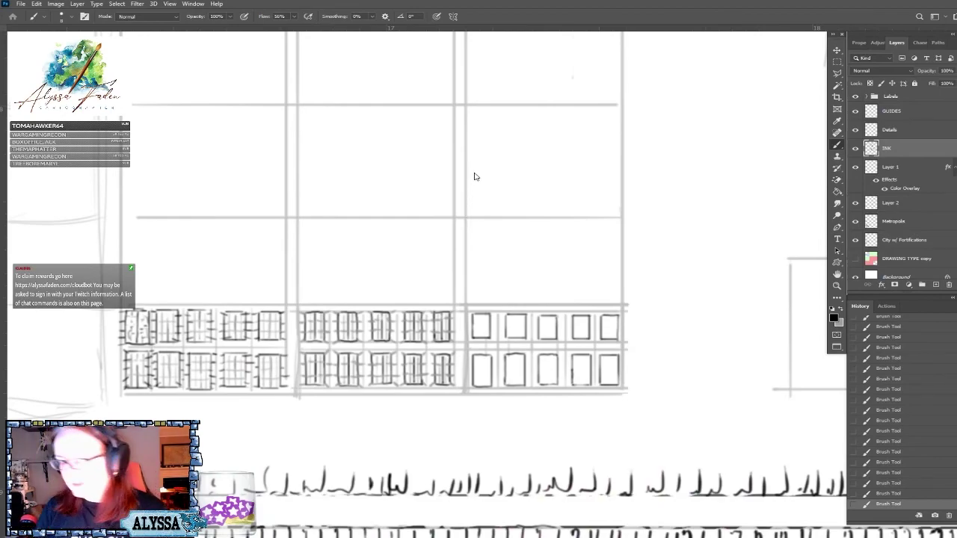
# Ink the ridge lines down the middle of the third block's ten tents and add guy ropes around them.
pyautogui.scroll(3, 474, 176)
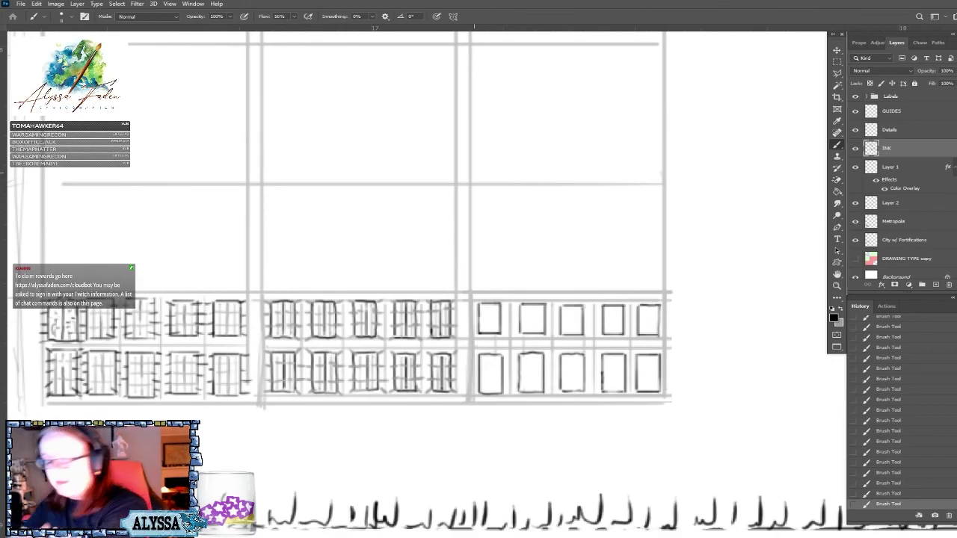
pyautogui.moveTo(489, 333); pyautogui.dragTo(489, 307)
pyautogui.moveTo(532, 332)
pyautogui.mouseDown()
pyautogui.moveTo(532, 307)
pyautogui.moveTo(573, 335)
pyautogui.mouseUp()
pyautogui.moveTo(612, 307)
pyautogui.mouseDown()
pyautogui.moveTo(613, 334)
pyautogui.moveTo(644, 313)
pyautogui.moveTo(649, 335)
pyautogui.mouseUp()
pyautogui.moveTo(490, 357)
pyautogui.mouseDown()
pyautogui.moveTo(491, 392)
pyautogui.moveTo(531, 356)
pyautogui.moveTo(572, 391)
pyautogui.mouseUp()
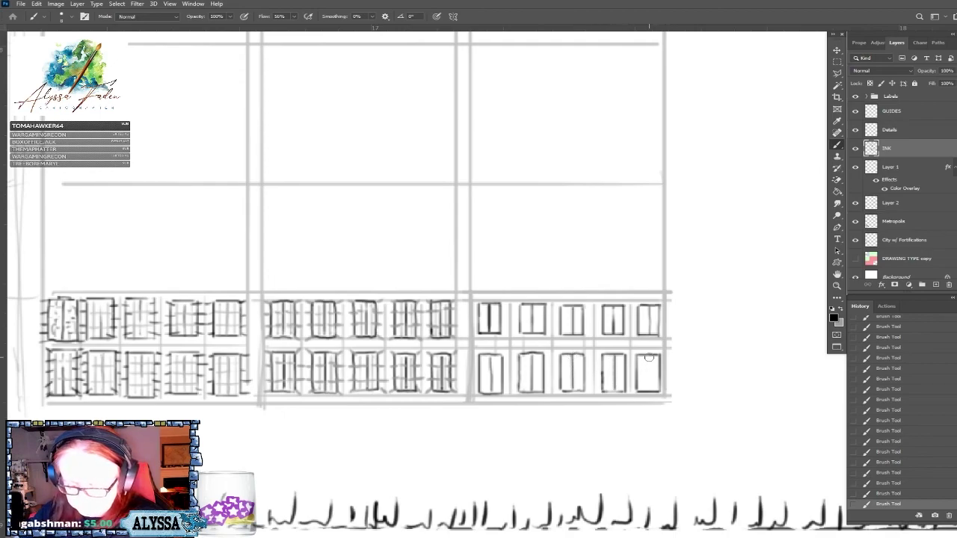
pyautogui.moveTo(649, 357); pyautogui.dragTo(644, 386)
# Swap the brush color to grey and add light shading lines inside the third block's tents.
pyautogui.click(841, 311)
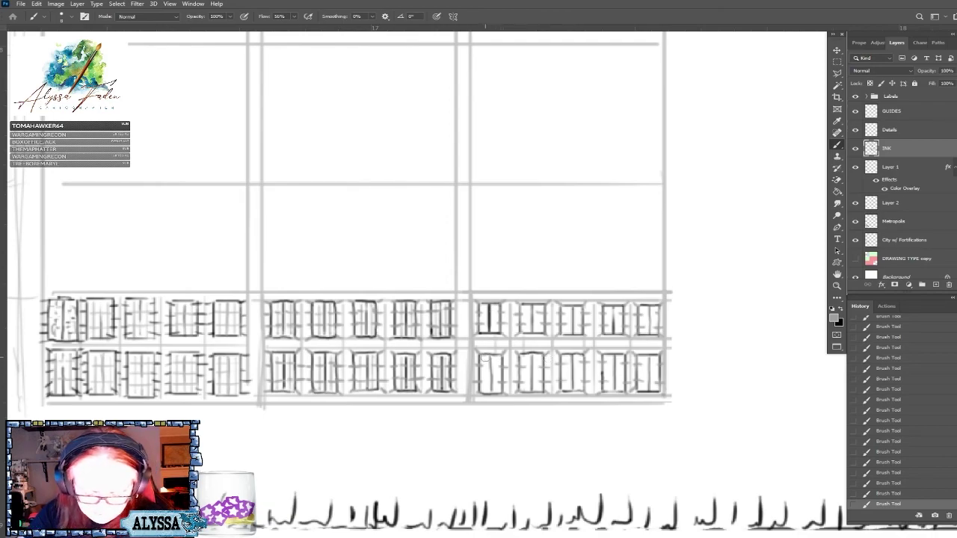
pyautogui.press('shift')
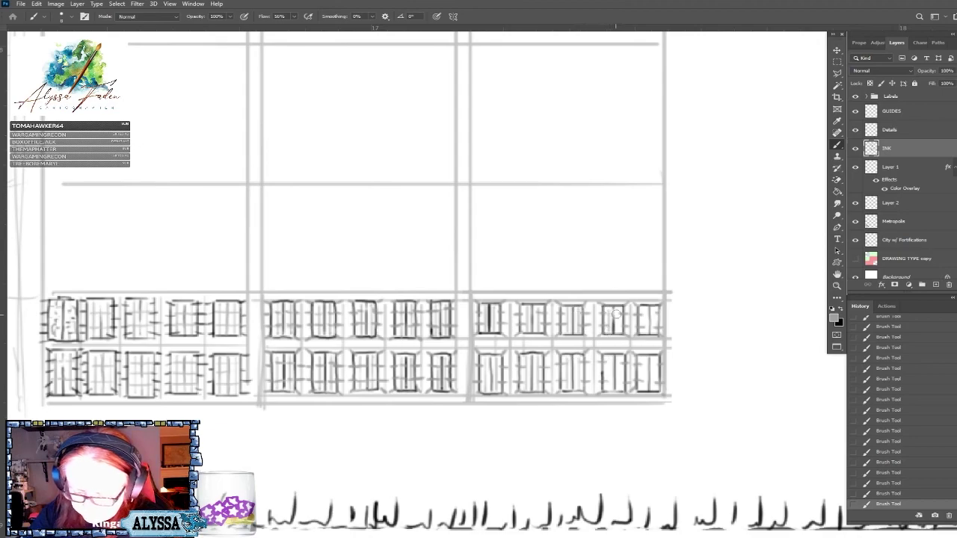
pyautogui.moveTo(609, 389); pyautogui.dragTo(608, 358)
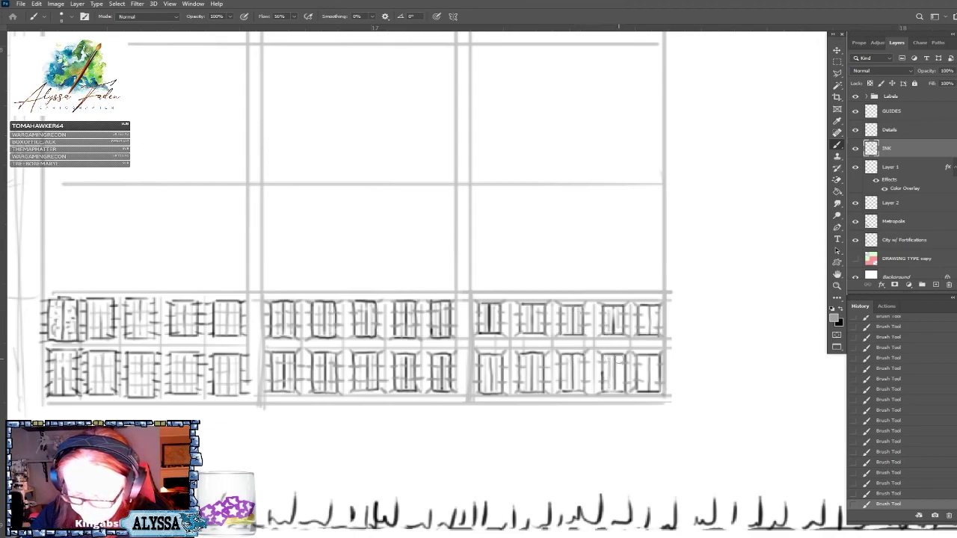
# Finish the light grey shading on the end tents of the third block and save the map.
pyautogui.moveTo(645, 389)
pyautogui.mouseDown()
pyautogui.moveTo(645, 359)
pyautogui.moveTo(654, 390)
pyautogui.mouseUp()
pyautogui.moveTo(652, 305); pyautogui.dragTo(652, 331)
pyautogui.scroll(-10, 652, 331)
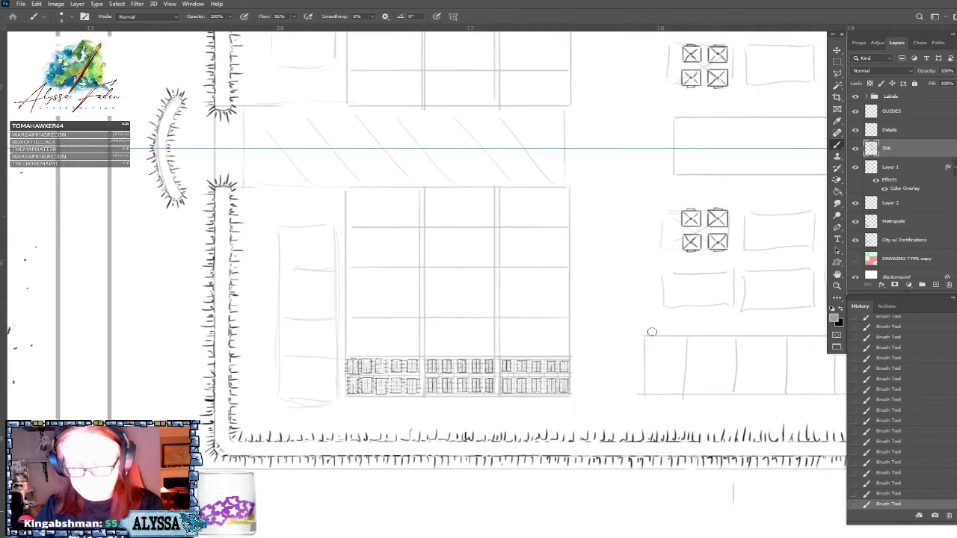
pyautogui.scroll(2, 574, 262)
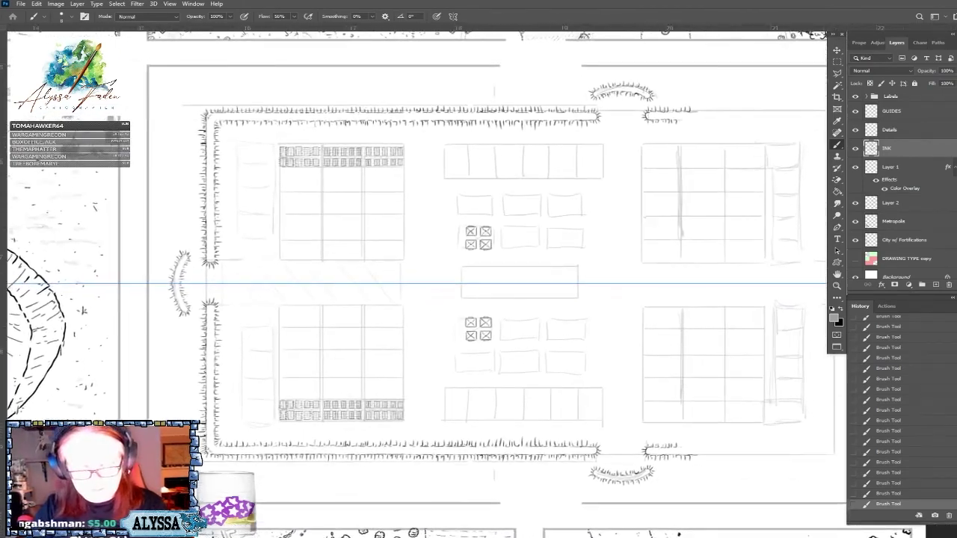
pyautogui.moveTo(574, 261); pyautogui.dragTo(510, 223)
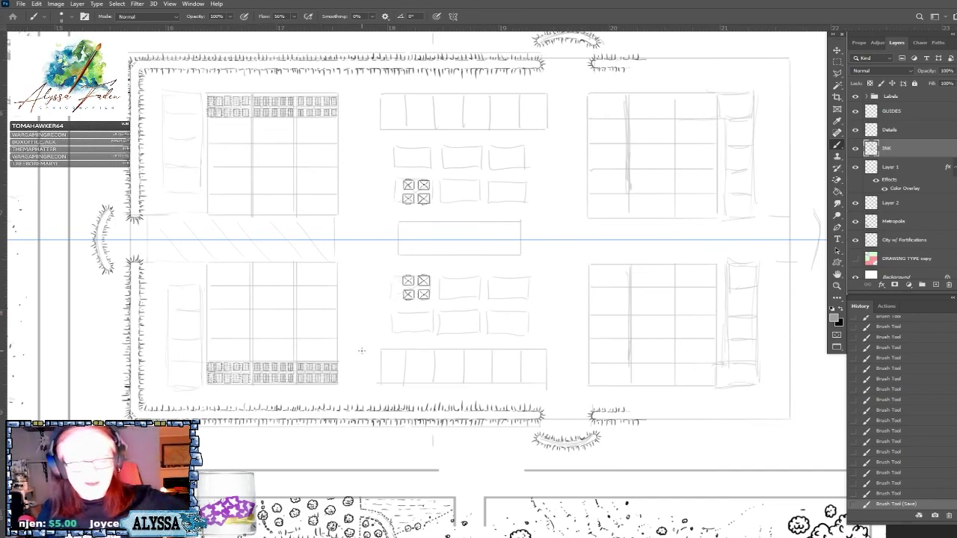
pyautogui.scroll(-4, 361, 350)
pyautogui.scroll(2, 548, 476)
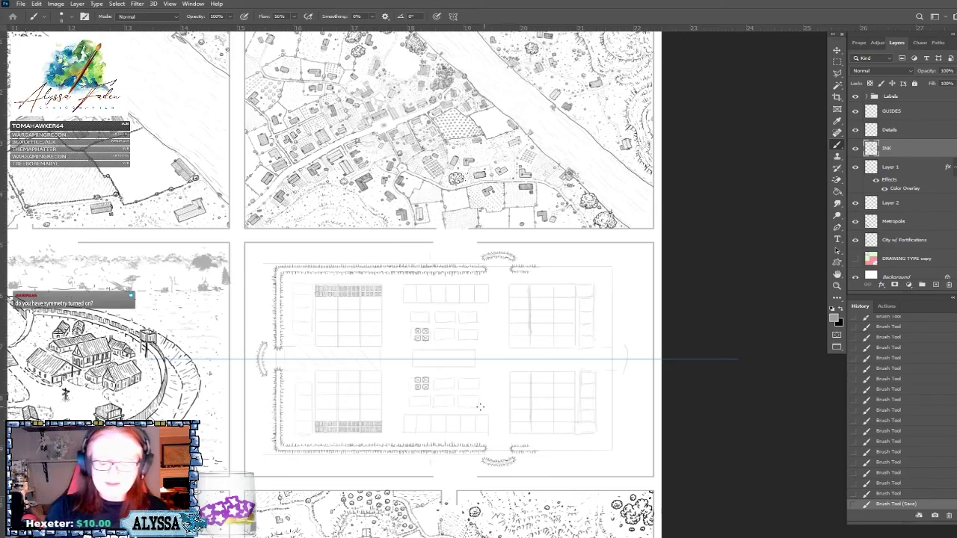
# Draw a wavy stroke across the camp to demonstrate the mirror symmetry, and undo it.
pyautogui.moveTo(434, 406)
pyautogui.mouseDown()
pyautogui.moveTo(497, 396)
pyautogui.moveTo(571, 402)
pyautogui.mouseUp()
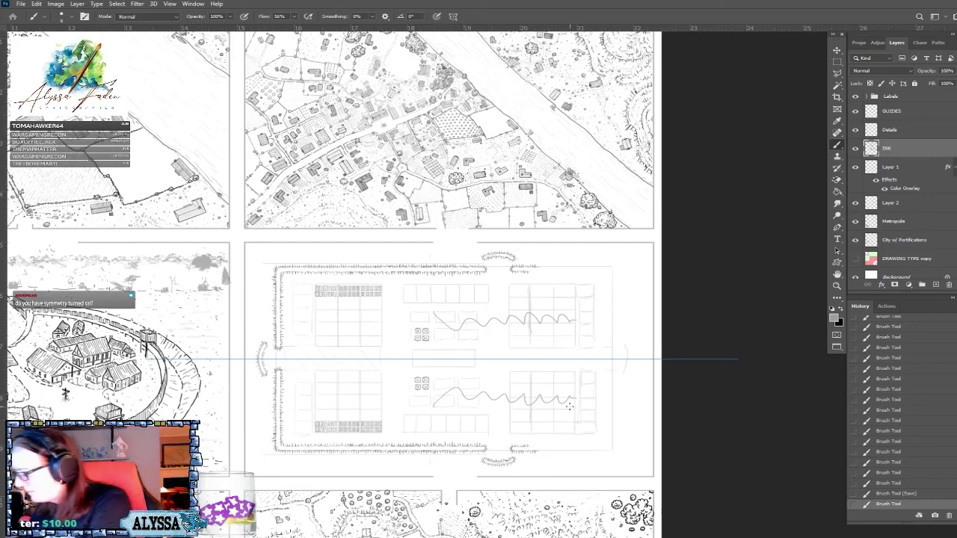
pyautogui.hotkey('ctrl', 'z')
pyautogui.scroll(1, 568, 406)
pyautogui.scroll(1, 231, 445)
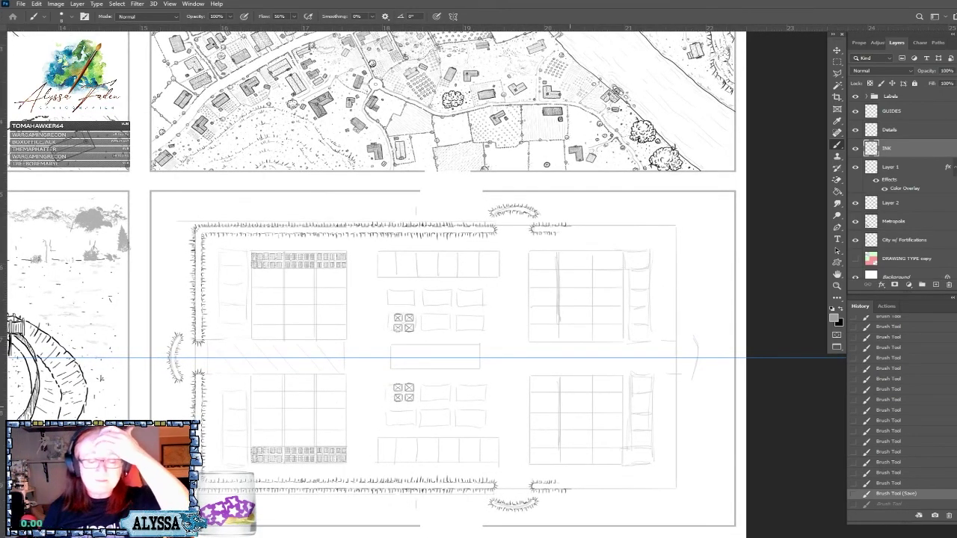
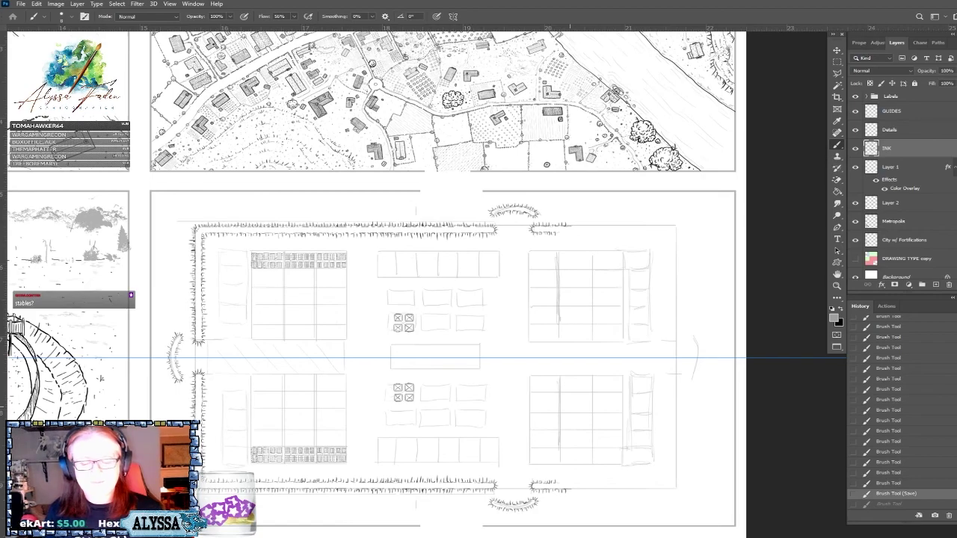
# Circle the five empty rectangles beside the crossed square tents to point them out, and undo the stroke.
pyautogui.scroll(4, 569, 408)
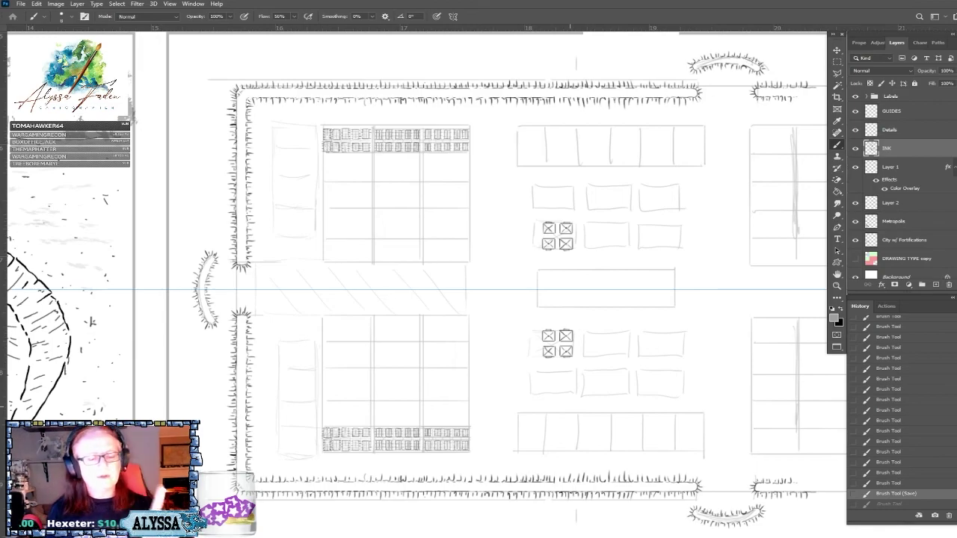
pyautogui.scroll(-3, 493, 284)
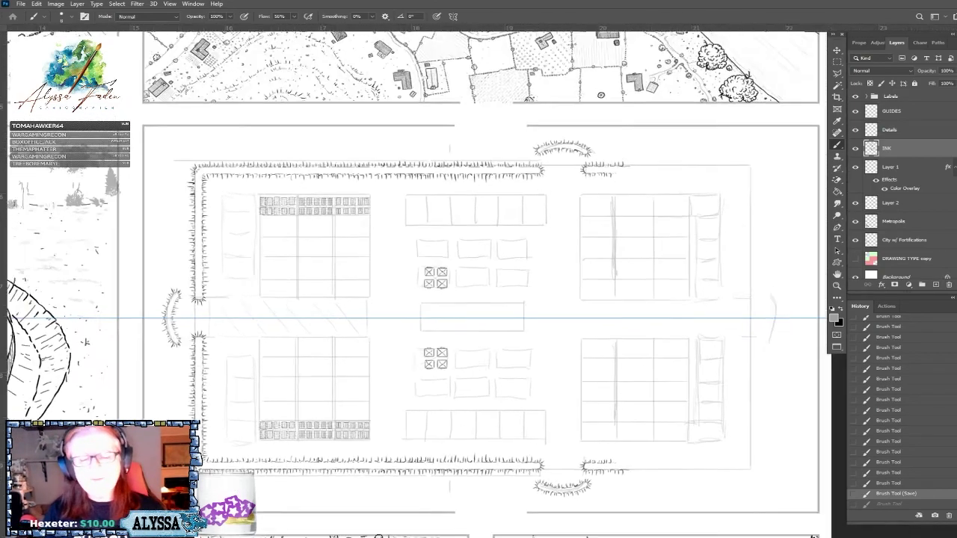
pyautogui.scroll(2, 493, 284)
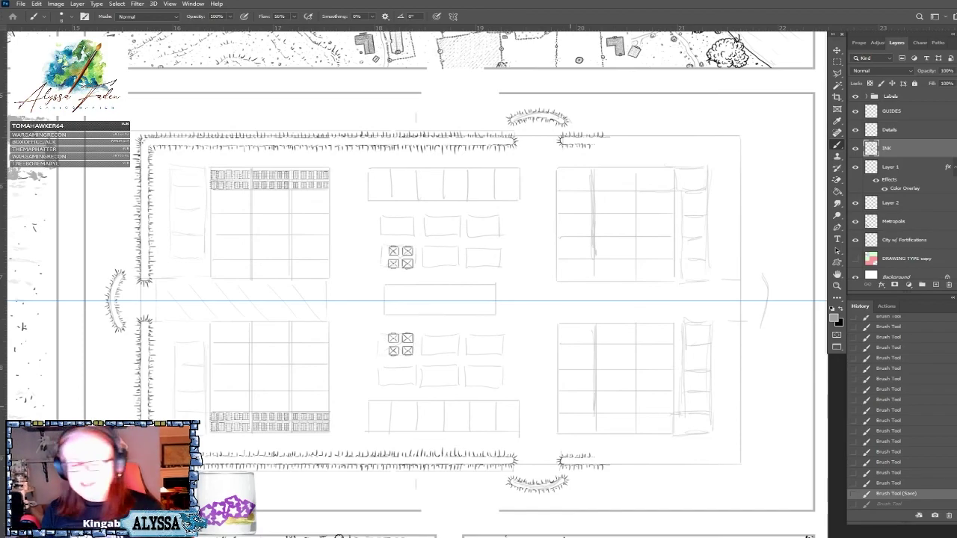
pyautogui.scroll(2, 406, 296)
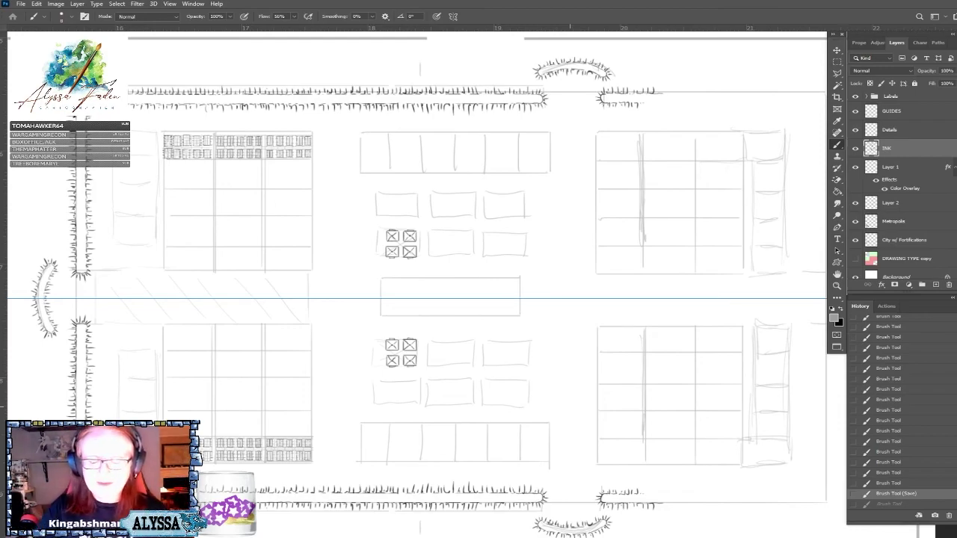
pyautogui.moveTo(394, 182)
pyautogui.mouseDown()
pyautogui.moveTo(361, 204)
pyautogui.moveTo(408, 215)
pyautogui.moveTo(424, 245)
pyautogui.moveTo(462, 274)
pyautogui.moveTo(540, 243)
pyautogui.moveTo(526, 186)
pyautogui.moveTo(441, 179)
pyautogui.mouseUp()
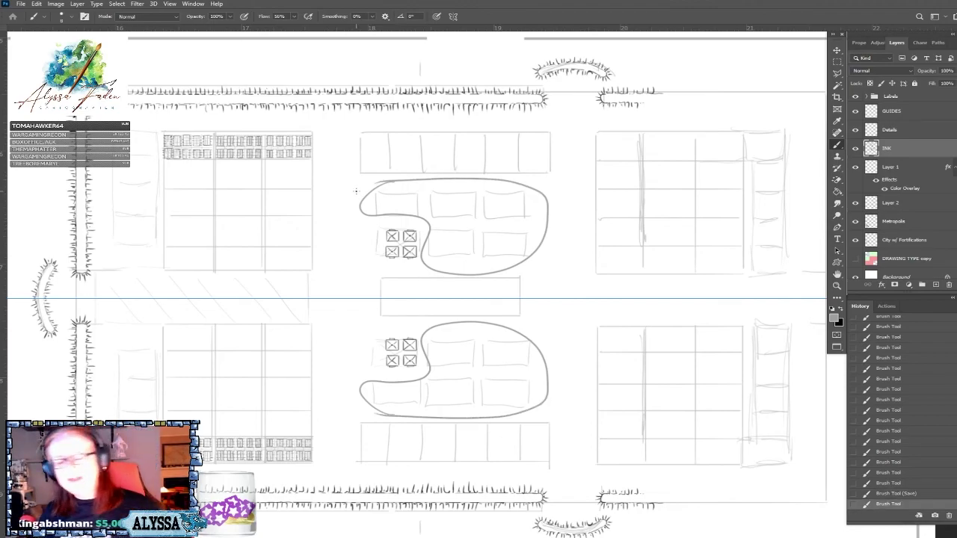
pyautogui.hotkey('ctrl', 'z')
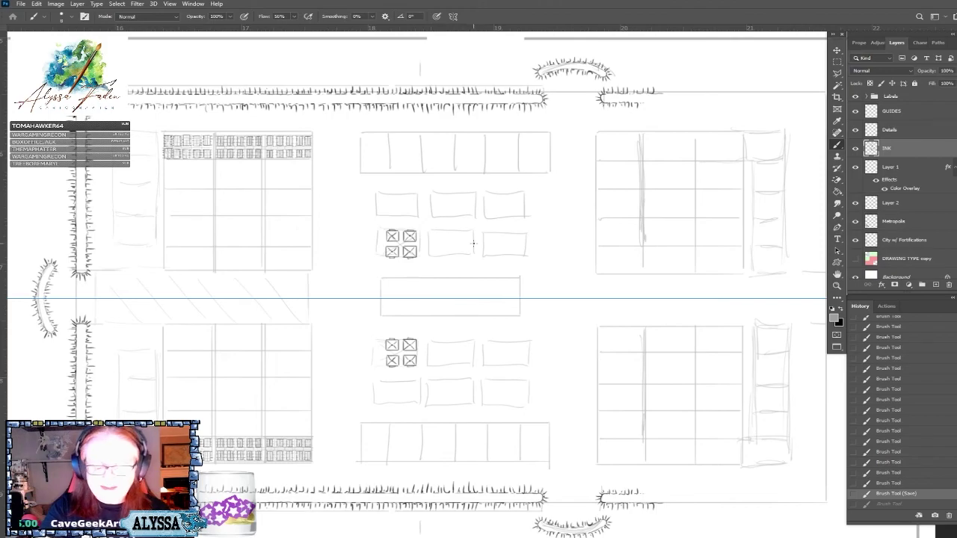
# Copy the third block's ten tents with a polygonal lasso selection, paste them on a new layer and place the copy in the empty grid above.
pyautogui.moveTo(473, 243); pyautogui.dragTo(549, 233)
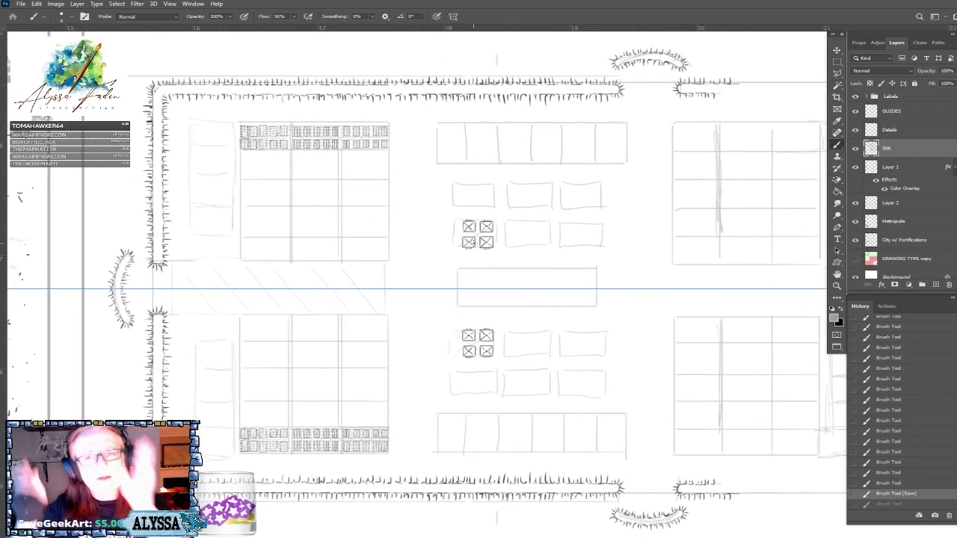
pyautogui.moveTo(473, 243); pyautogui.dragTo(560, 213)
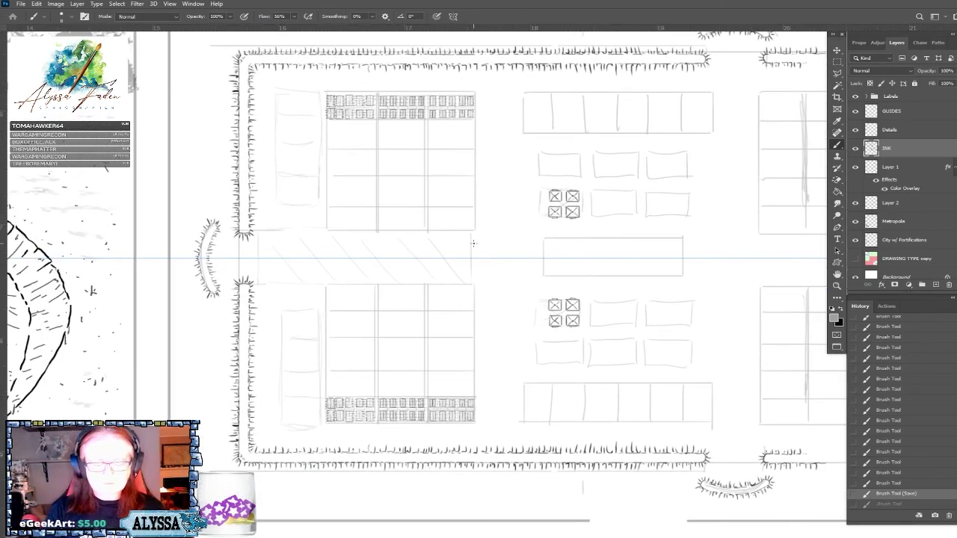
pyautogui.scroll(5, 473, 243)
pyautogui.scroll(-5, 473, 242)
pyautogui.scroll(2, 473, 243)
pyautogui.scroll(4, 473, 243)
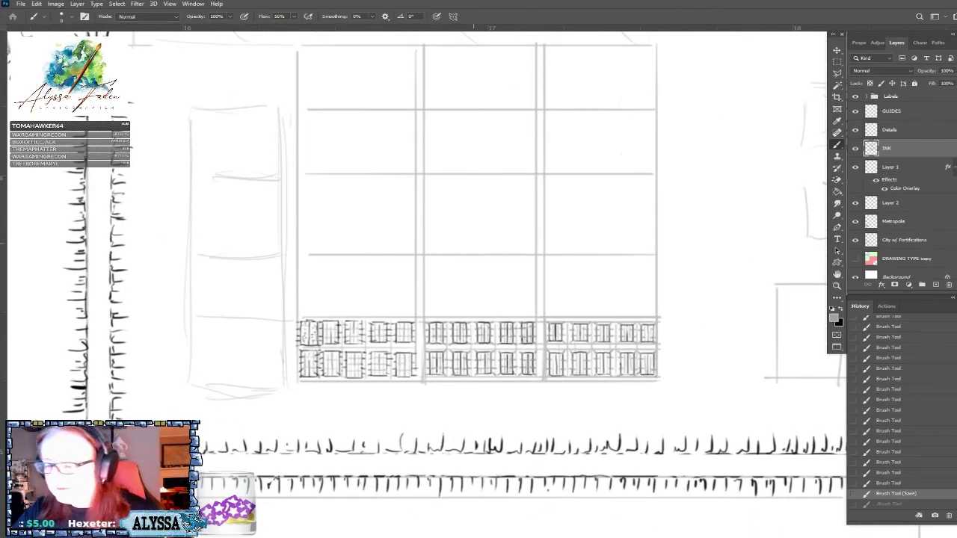
pyautogui.click(838, 72)
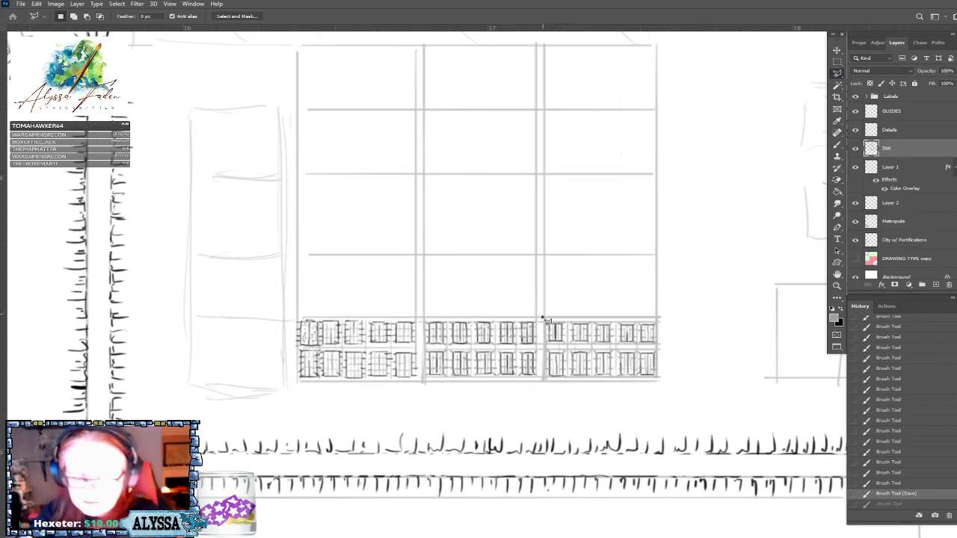
pyautogui.moveTo(545, 315)
pyautogui.mouseDown()
pyautogui.moveTo(545, 393)
pyautogui.moveTo(561, 397)
pyautogui.moveTo(671, 388)
pyautogui.moveTo(672, 313)
pyautogui.mouseUp()
pyautogui.click(671, 312)
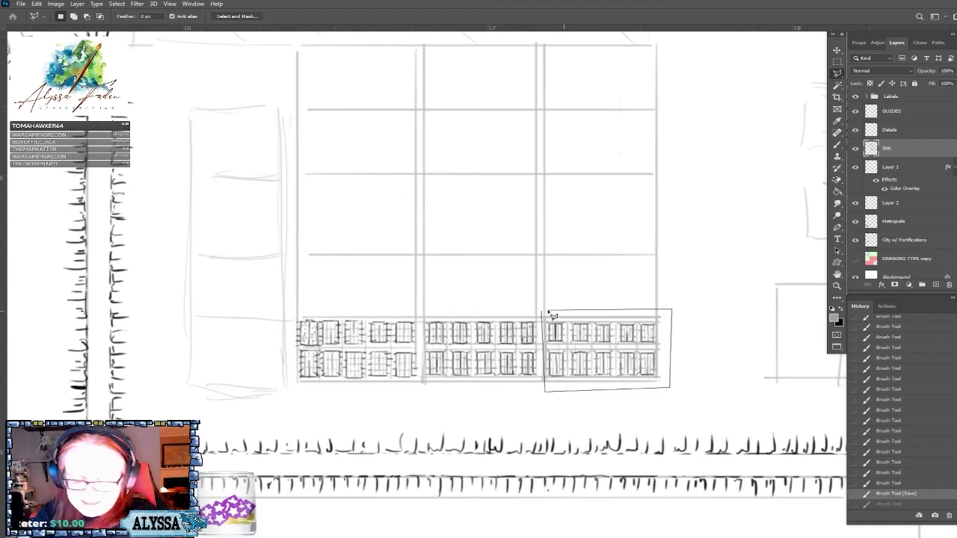
pyautogui.click(545, 314)
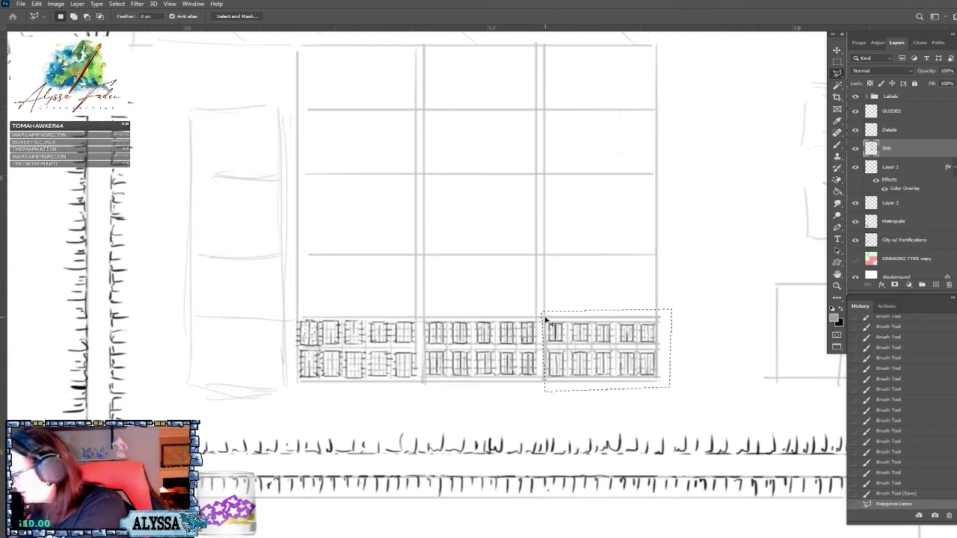
pyautogui.hotkey('ctrl', 'c')
pyautogui.hotkey('ctrl', 'v')
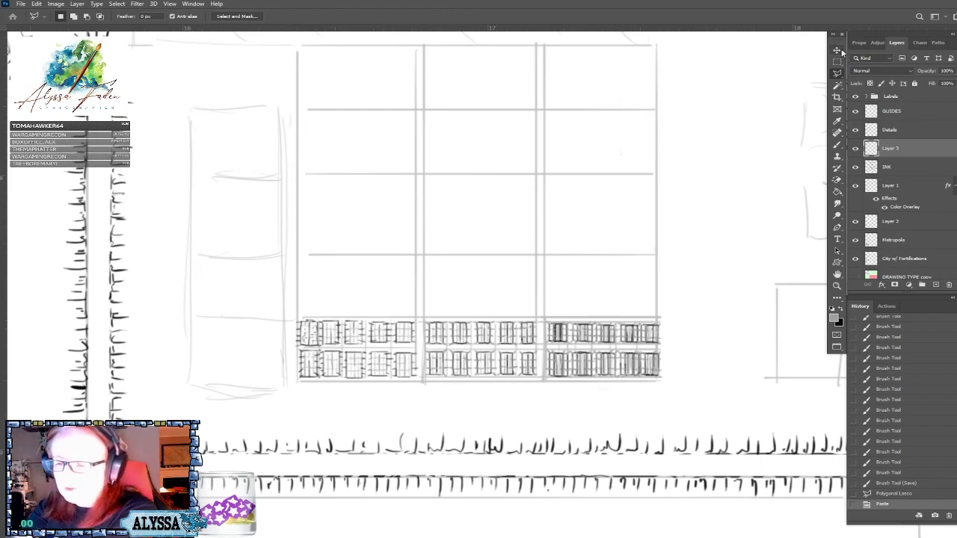
pyautogui.press('v')
pyautogui.moveTo(635, 351)
pyautogui.mouseDown()
pyautogui.moveTo(527, 243)
pyautogui.moveTo(430, 169)
pyautogui.mouseUp()
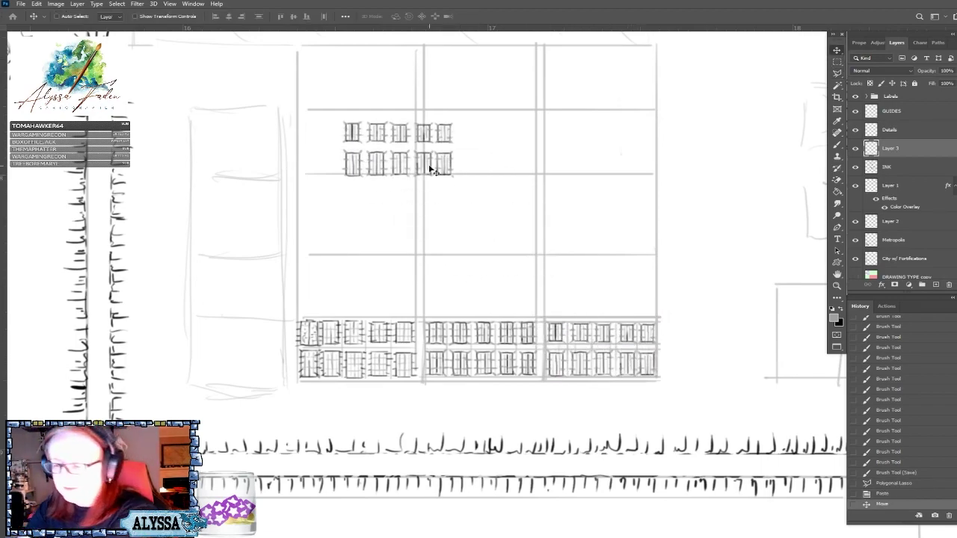
# Copy the middle block's ten tents from the INK layer, paste them on their own layer and place them in the empty grid above.
pyautogui.click(837, 72)
pyautogui.moveTo(419, 318)
pyautogui.mouseDown()
pyautogui.moveTo(427, 391)
pyautogui.moveTo(541, 391)
pyautogui.moveTo(541, 308)
pyautogui.moveTo(422, 309)
pyautogui.mouseUp()
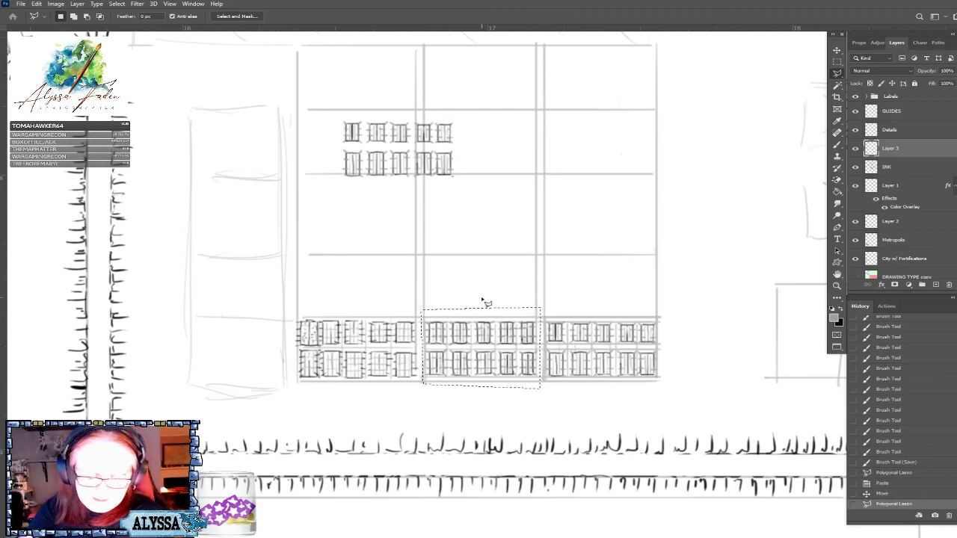
pyautogui.click(902, 168)
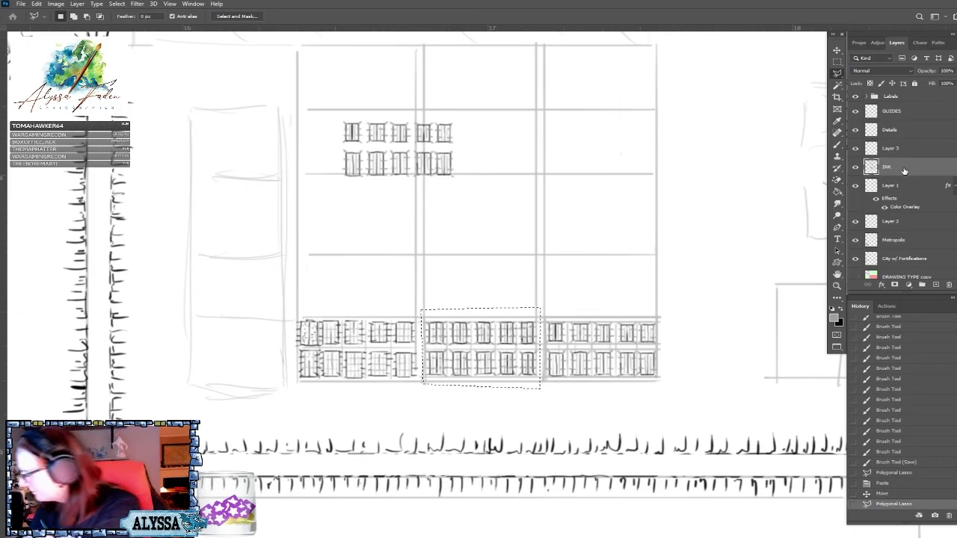
pyautogui.hotkey('ctrl', 'c')
pyautogui.hotkey('ctrl', 'v')
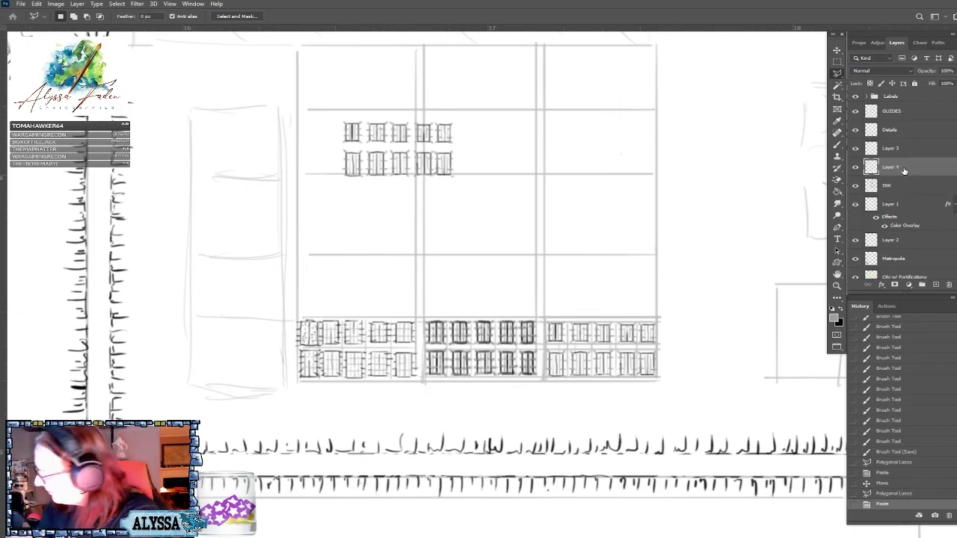
pyautogui.press('v')
pyautogui.moveTo(539, 332); pyautogui.dragTo(585, 171)
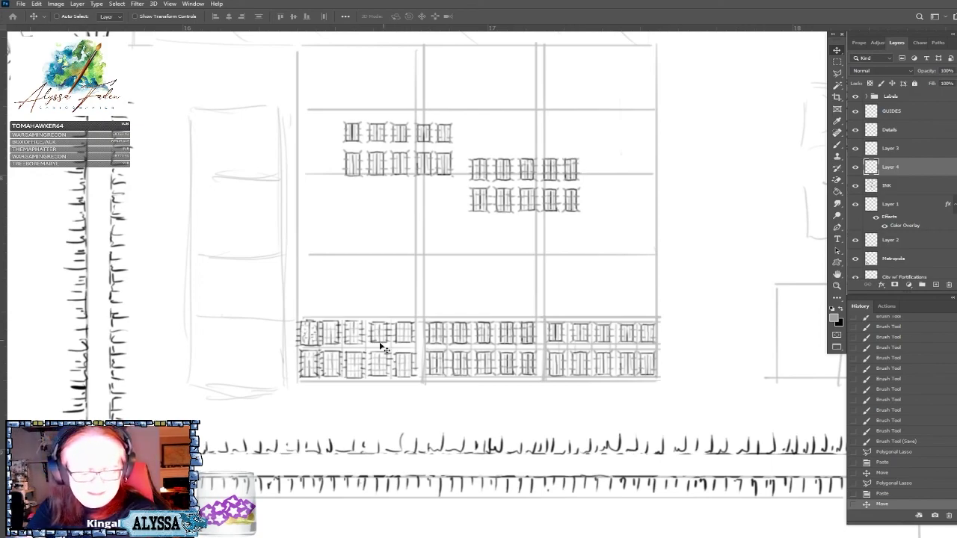
# Lasso the first block's ten tents on the INK layer, paste them as a new layer and place them above the middle block's copy.
pyautogui.click(836, 75)
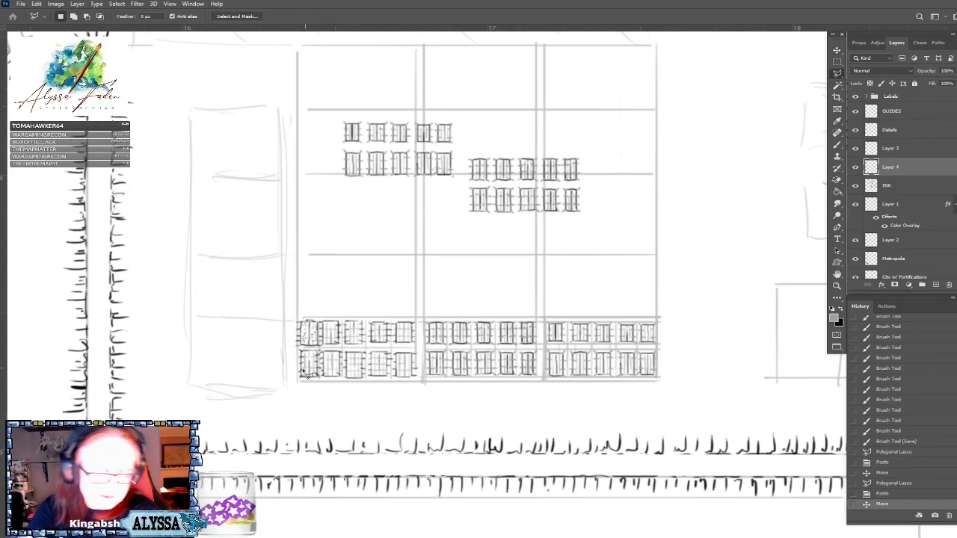
pyautogui.hotkey('alt', '[')
pyautogui.click(288, 389)
pyautogui.click(288, 305)
pyautogui.click(421, 307)
pyautogui.click(421, 384)
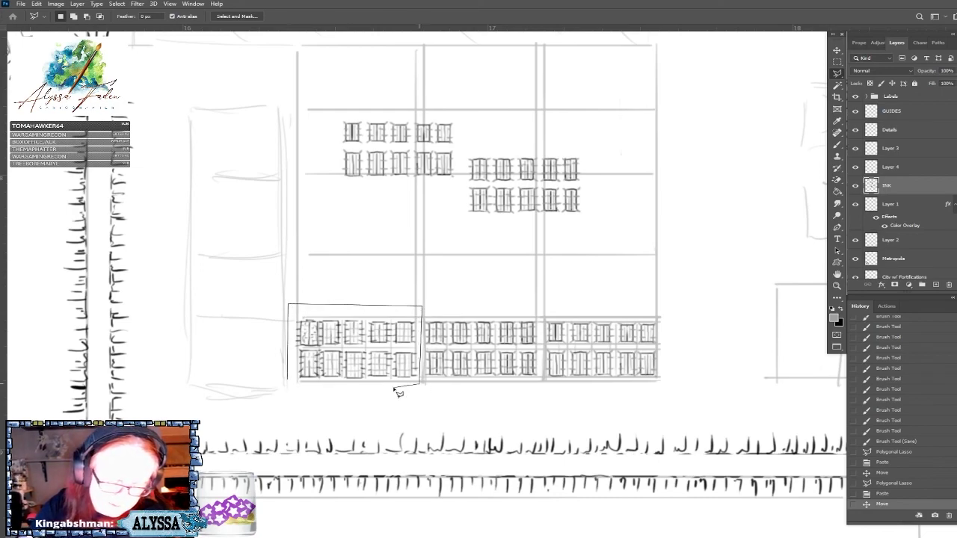
pyautogui.click(289, 388)
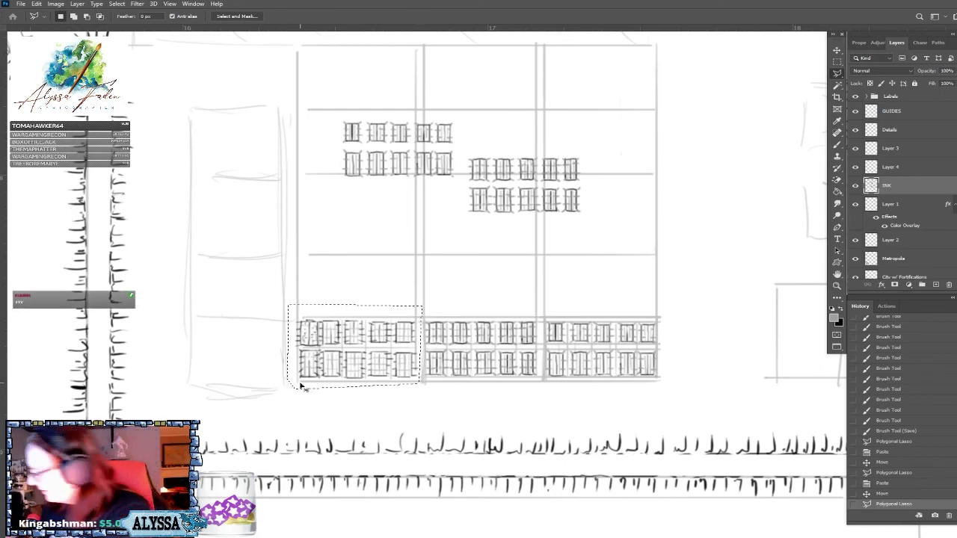
pyautogui.hotkey('ctrl', 'c')
pyautogui.hotkey('ctrl', 'v')
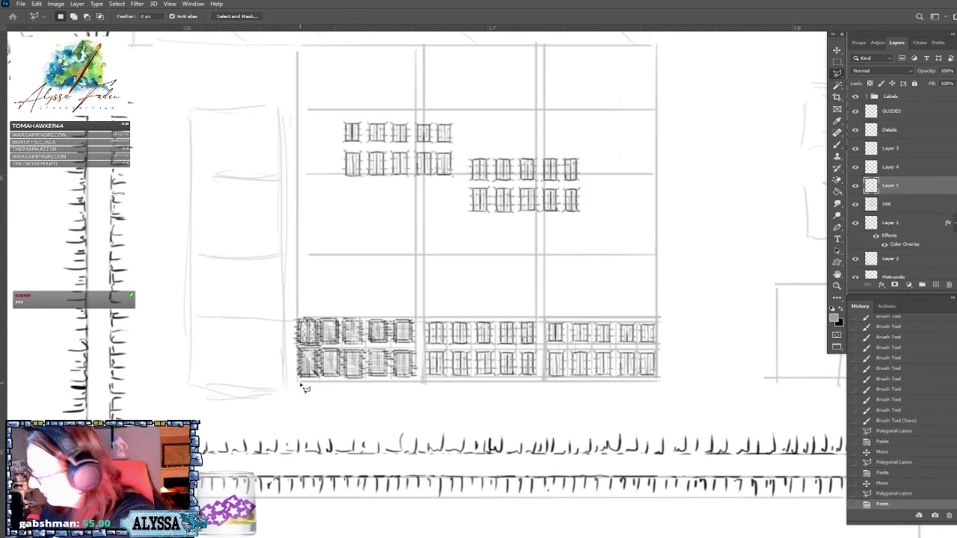
pyautogui.press('v')
pyautogui.moveTo(392, 363); pyautogui.dragTo(564, 122)
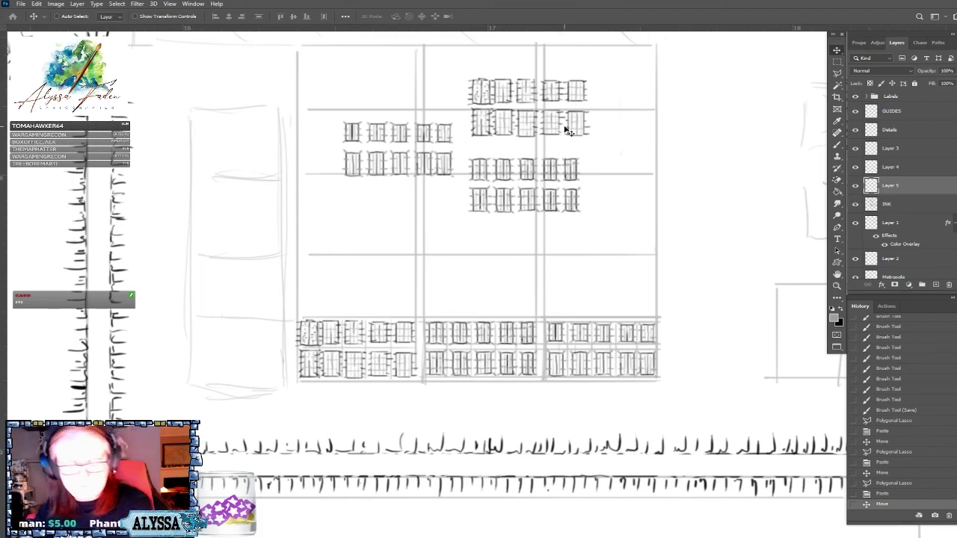
# Select Layer 3, Layer 4 and Layer 5 together and move the three copied tent blocks to the open space beside the camp's central rectangle.
pyautogui.scroll(2, 566, 130)
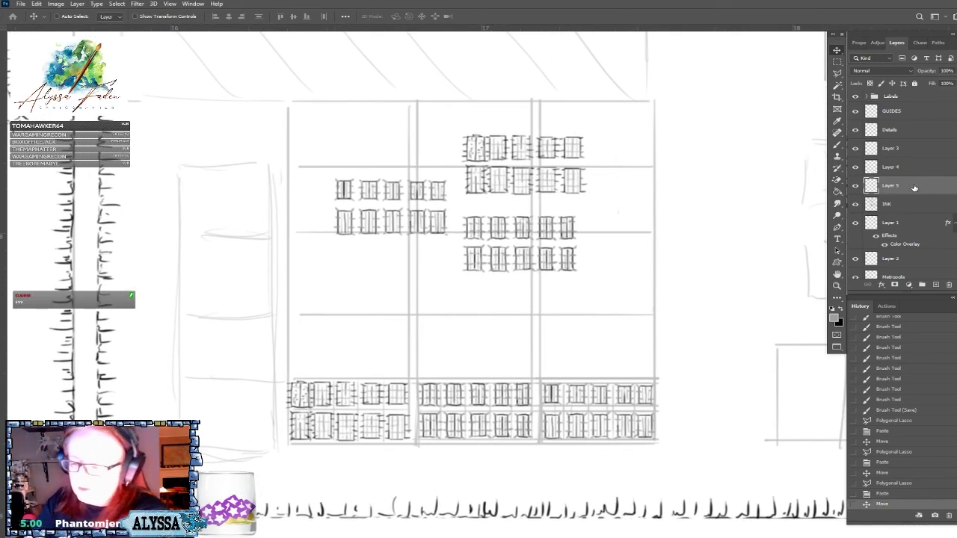
pyautogui.keyDown('shift'); pyautogui.click(894, 148); pyautogui.keyUp('shift')
pyautogui.moveTo(569, 233)
pyautogui.mouseDown()
pyautogui.moveTo(740, 136)
pyautogui.moveTo(725, 153)
pyautogui.mouseUp()
pyautogui.scroll(-3, 725, 153)
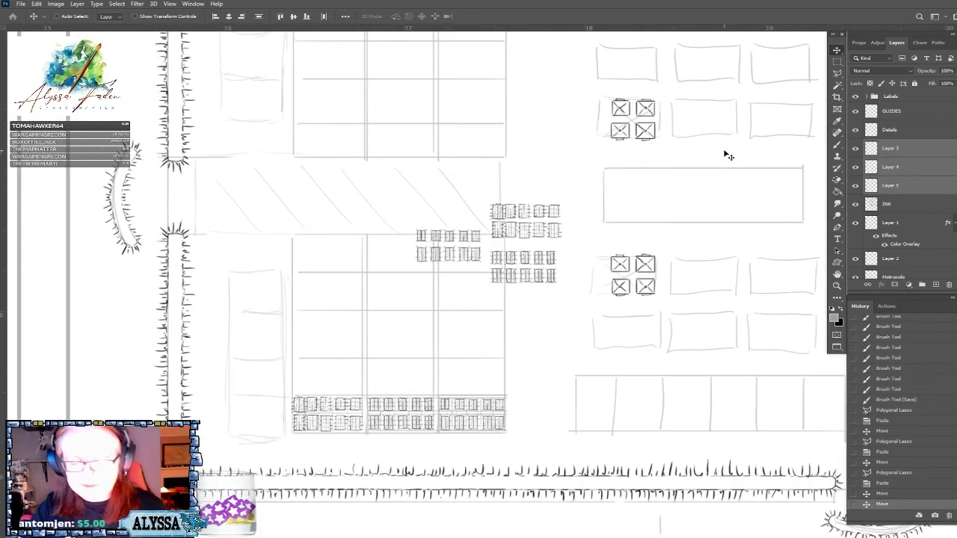
pyautogui.moveTo(546, 228); pyautogui.dragTo(579, 195)
pyautogui.scroll(-2, 573, 202)
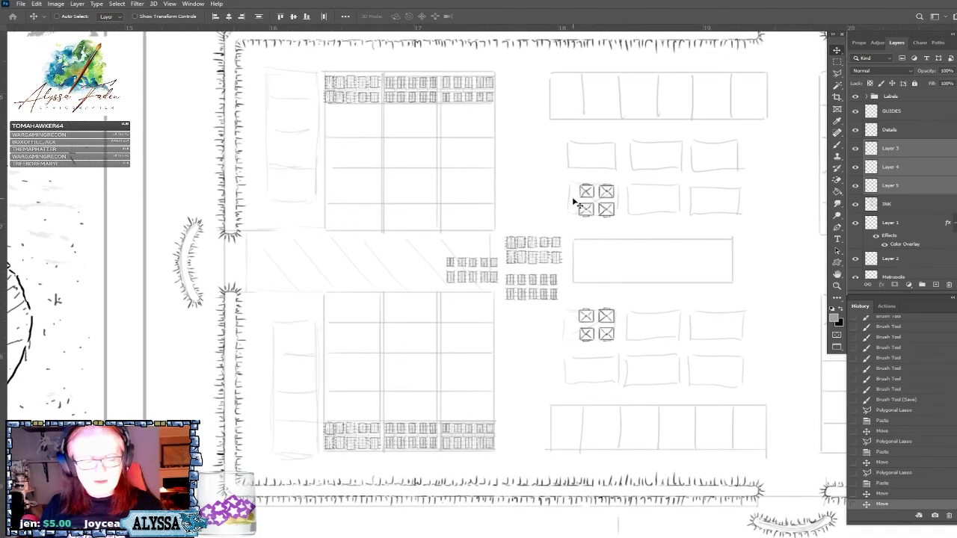
pyautogui.scroll(-4, 573, 202)
pyautogui.scroll(4, 573, 203)
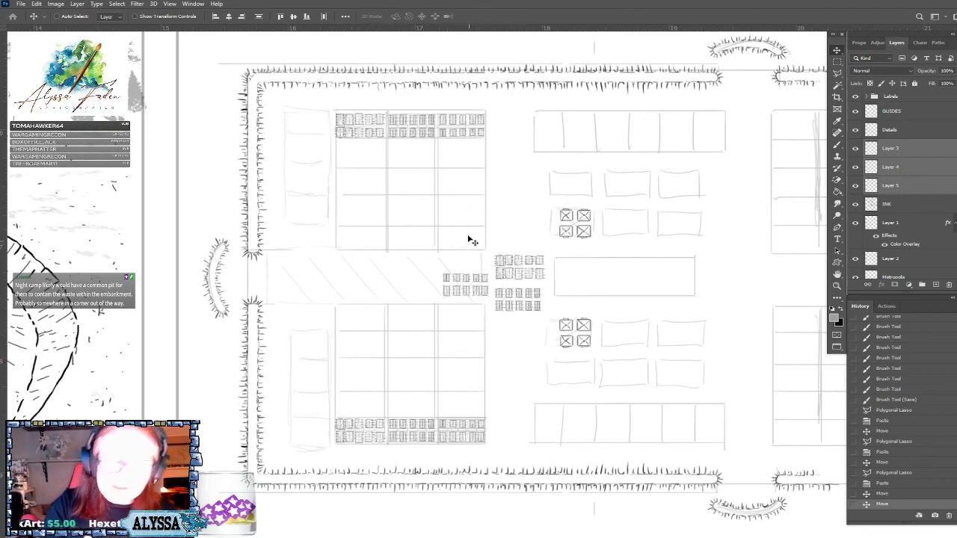
pyautogui.scroll(2, 527, 364)
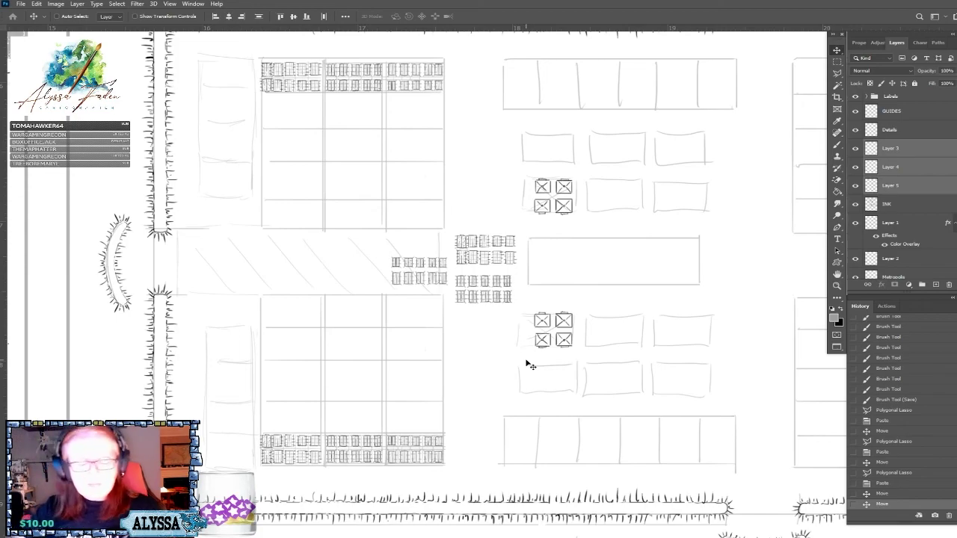
# Look over the whole camp layout to examine the empty grids on both sides and the tent rows already inked.
pyautogui.hscroll(-3, 527, 365)
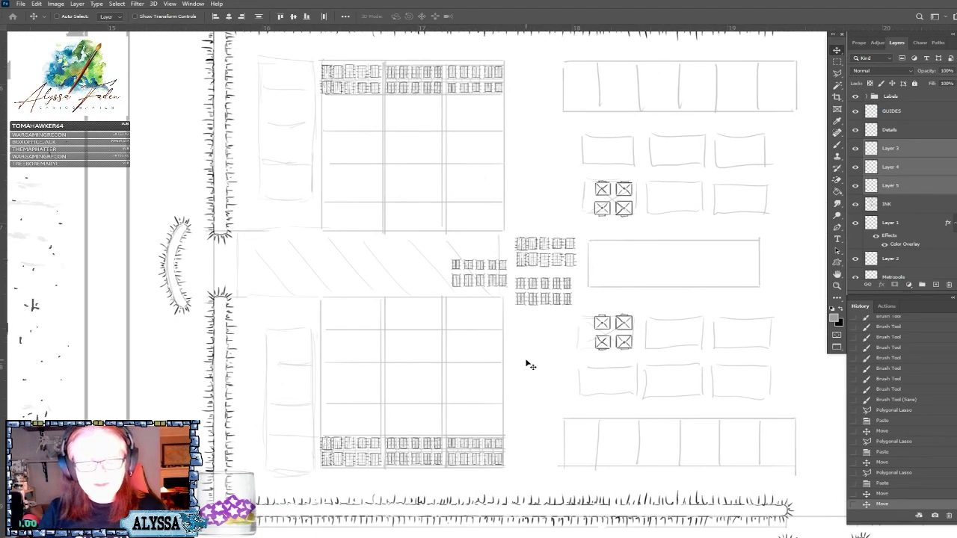
pyautogui.hscroll(-2, 528, 365)
pyautogui.scroll(-1, 528, 365)
pyautogui.scroll(-1, 527, 365)
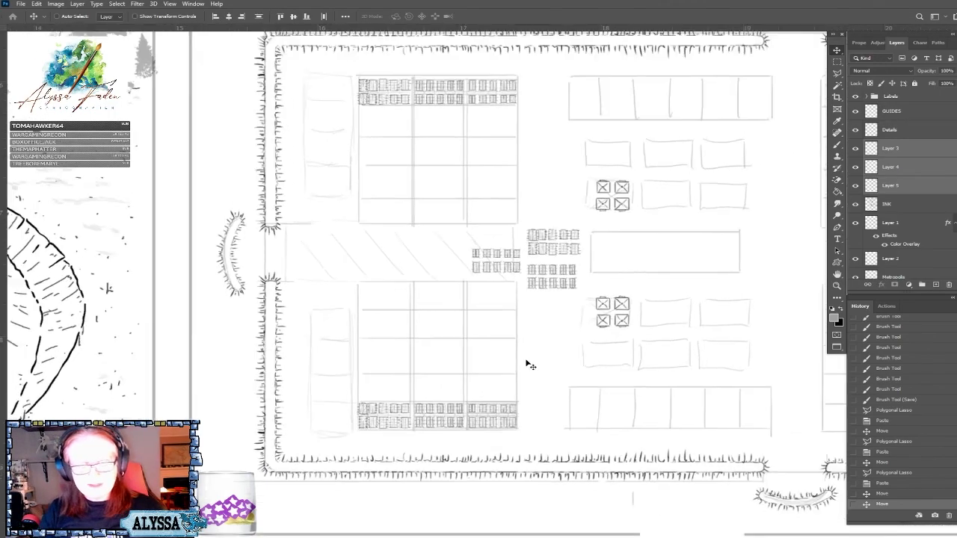
pyautogui.scroll(-5, 528, 365)
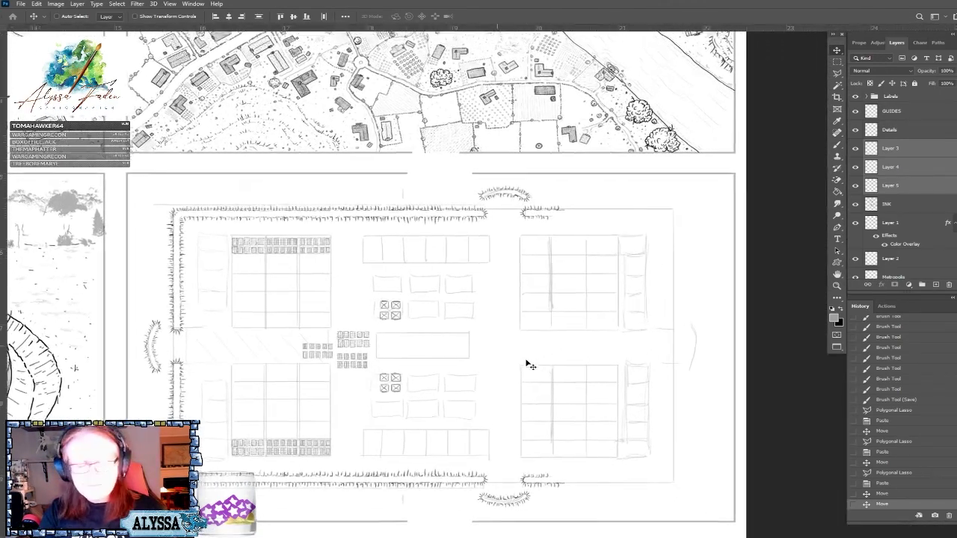
pyautogui.scroll(5, 527, 364)
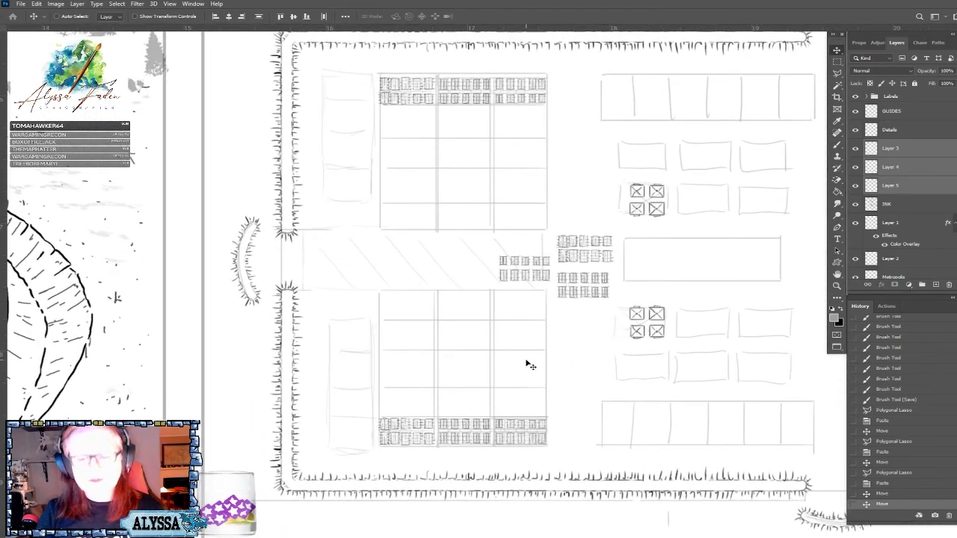
pyautogui.scroll(1, 528, 365)
pyautogui.scroll(-2, 528, 364)
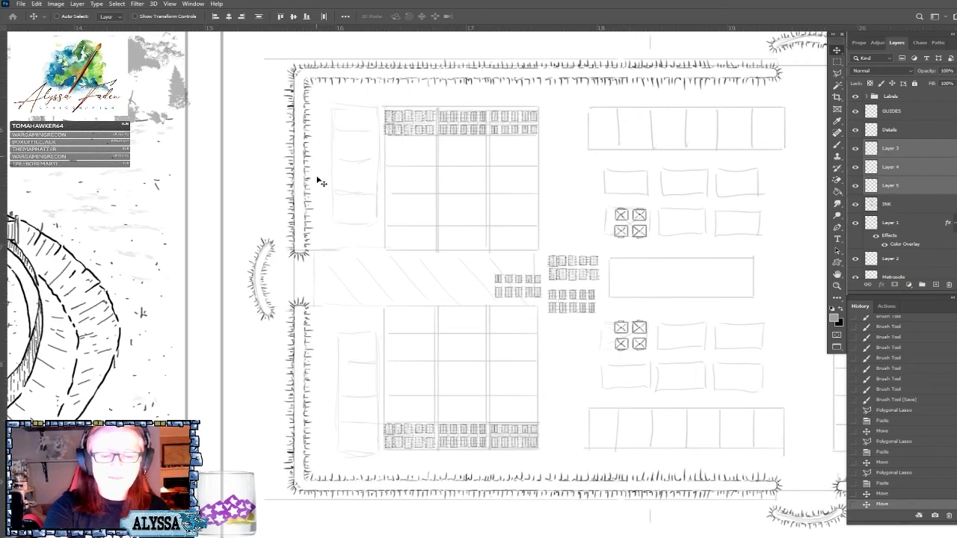
pyautogui.hscroll(5, 314, 482)
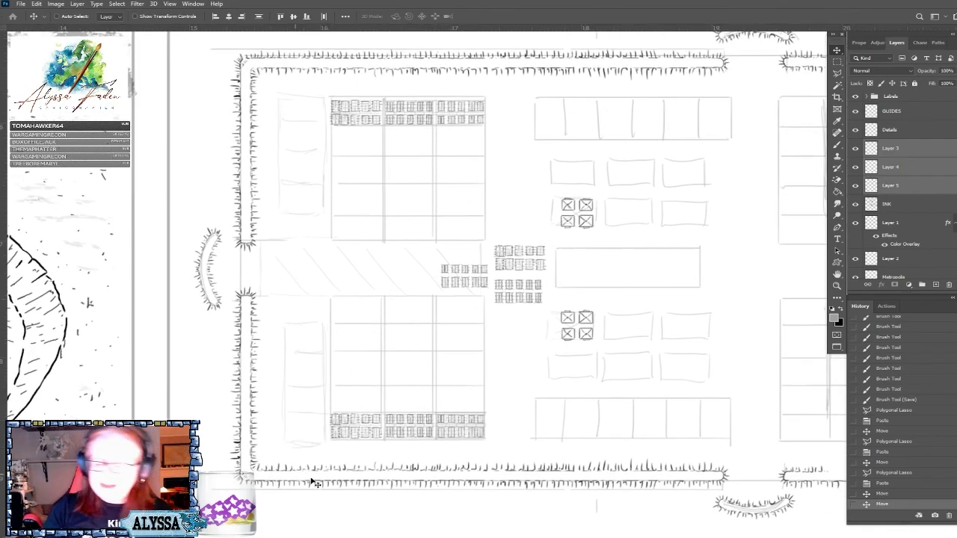
pyautogui.scroll(3, 546, 133)
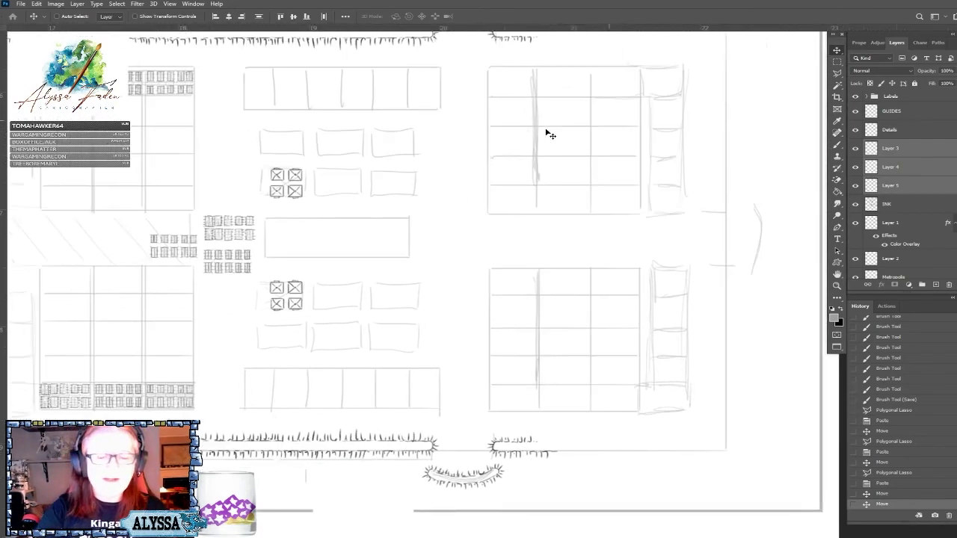
# Duplicate Layer 3, Layer 4 and Layer 5 together and place the three copied tent blocks over the lower grid.
pyautogui.scroll(2, 547, 132)
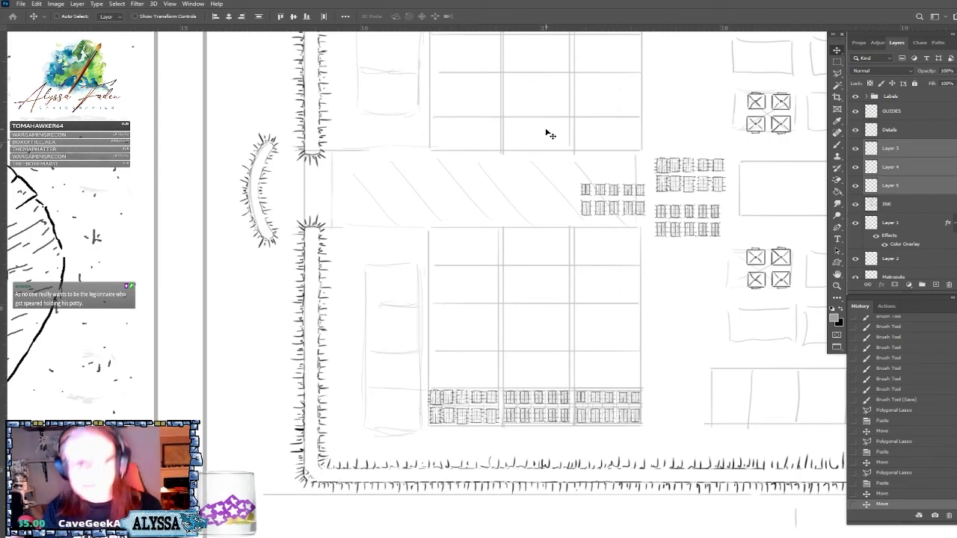
pyautogui.scroll(-2, 549, 135)
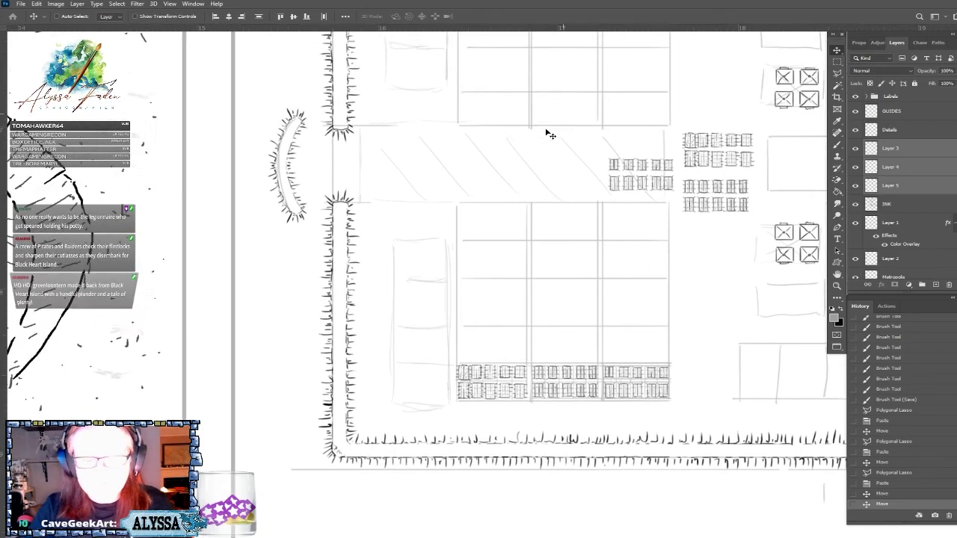
pyautogui.scroll(3, 549, 134)
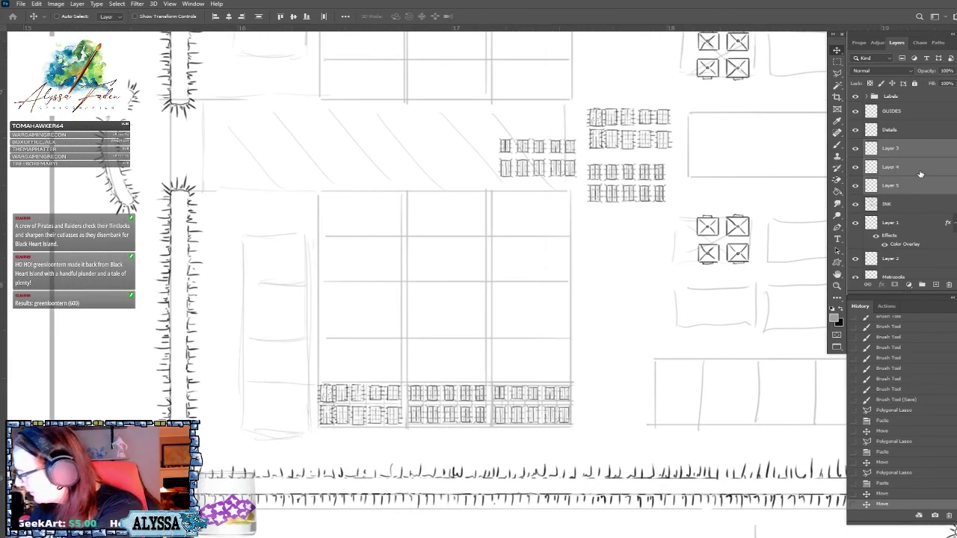
pyautogui.moveTo(631, 173)
pyautogui.mouseDown()
pyautogui.moveTo(498, 273)
pyautogui.moveTo(440, 252)
pyautogui.moveTo(439, 262)
pyautogui.mouseUp()
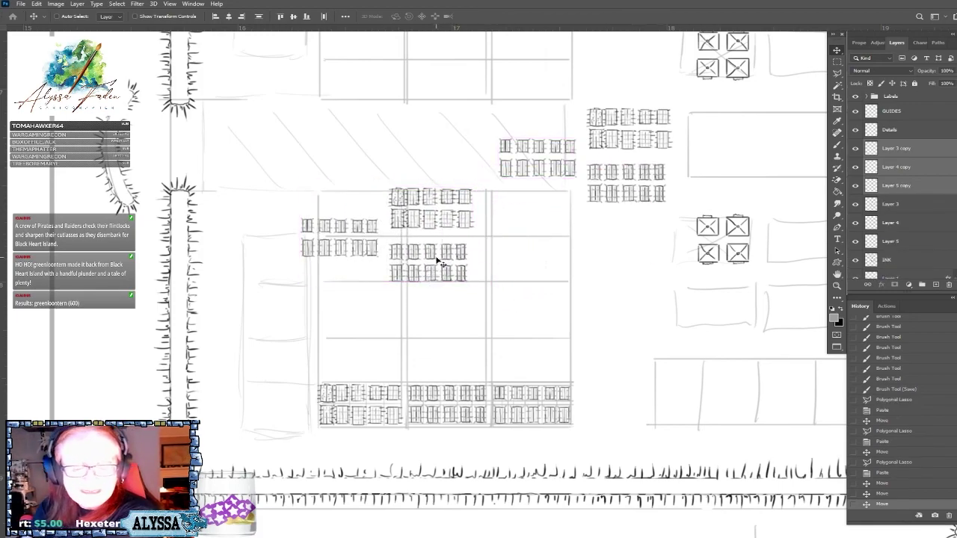
pyautogui.click(55, 4)
pyautogui.moveTo(36, 4)
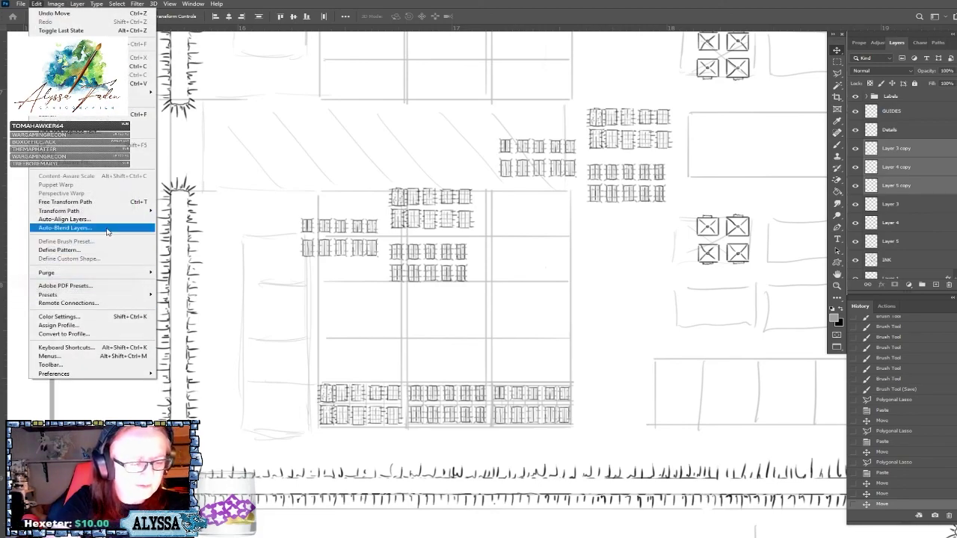
pyautogui.moveTo(147, 214)
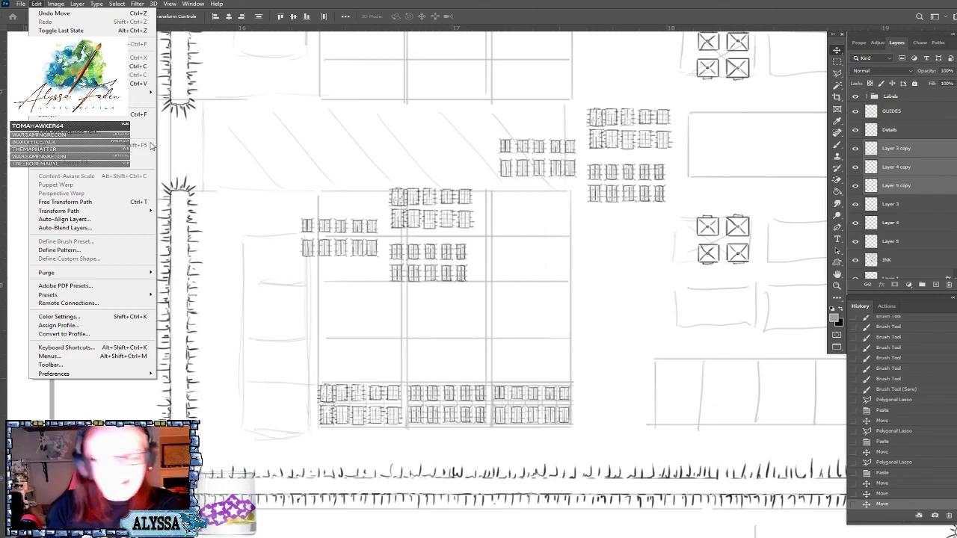
pyautogui.press('v')
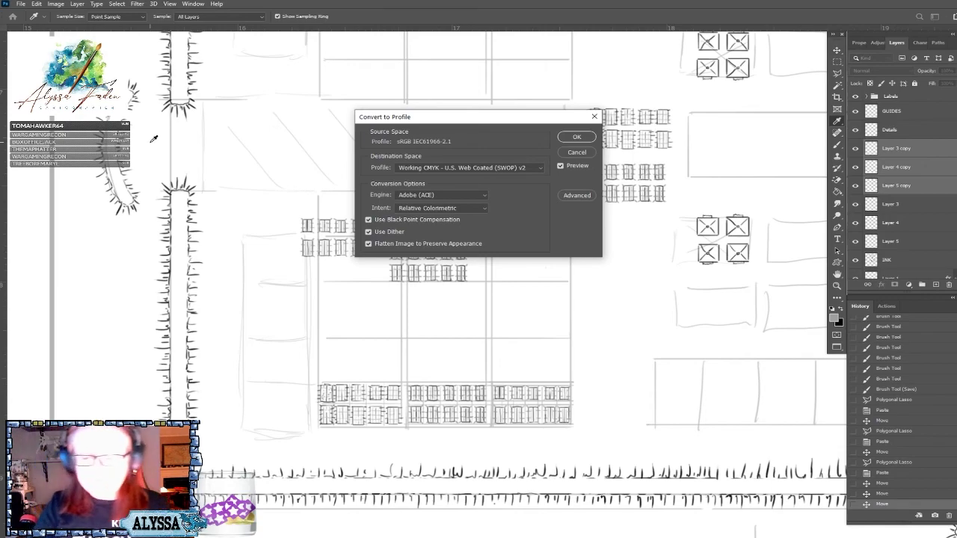
pyautogui.click(569, 154)
pyautogui.press('v')
# Move the Layer 5 copy tent block below the other two copies in the lower grid, trying a horizontal flip on it.
pyautogui.click(899, 187)
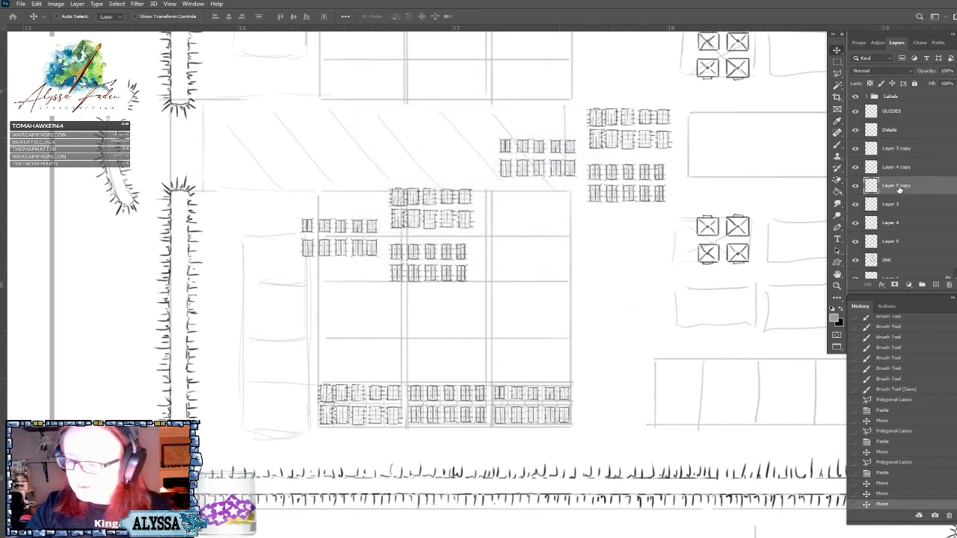
pyautogui.moveTo(450, 268); pyautogui.dragTo(546, 401)
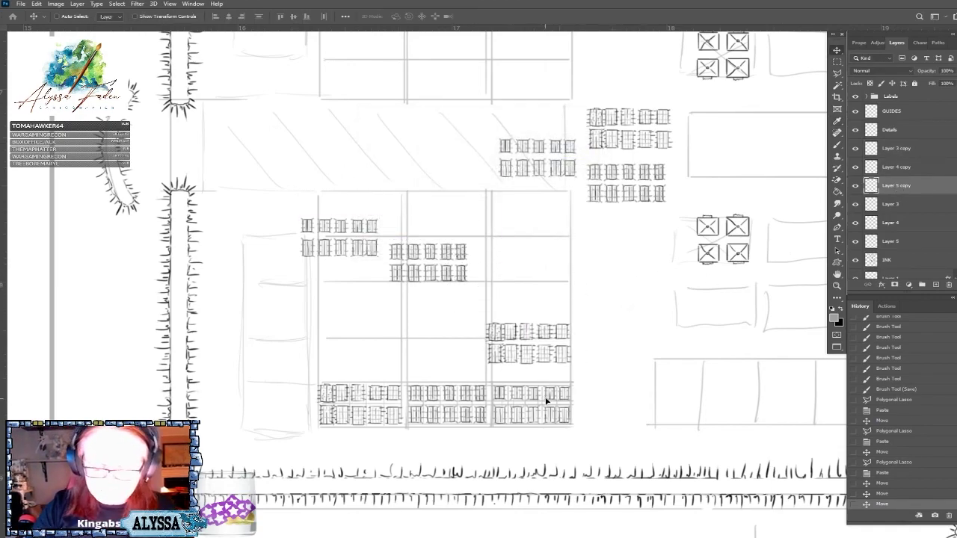
pyautogui.click(36, 4)
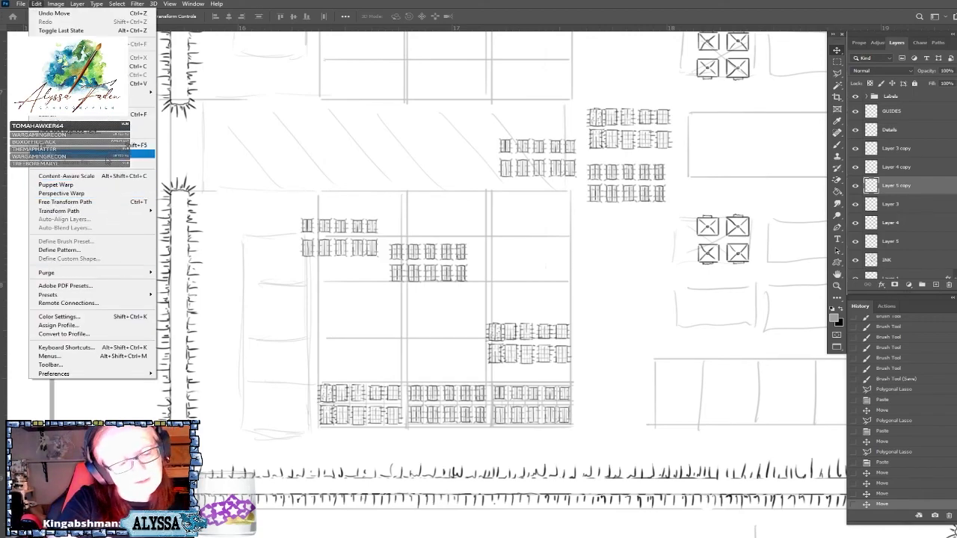
pyautogui.moveTo(61, 7)
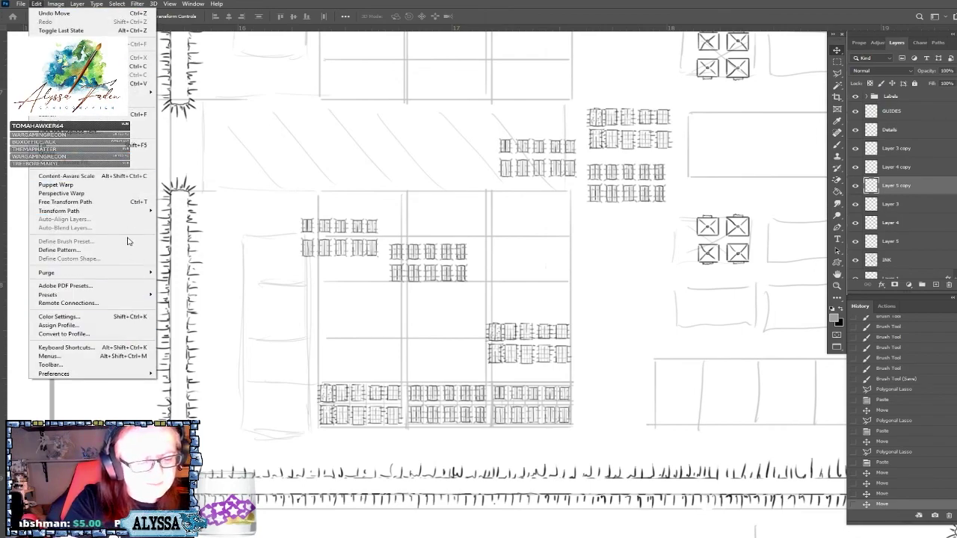
pyautogui.moveTo(146, 213)
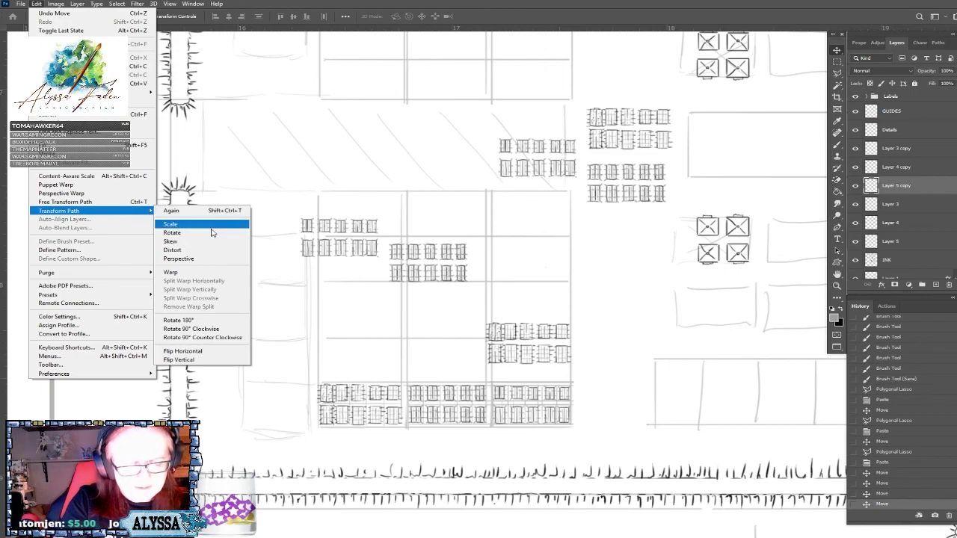
pyautogui.click(211, 351)
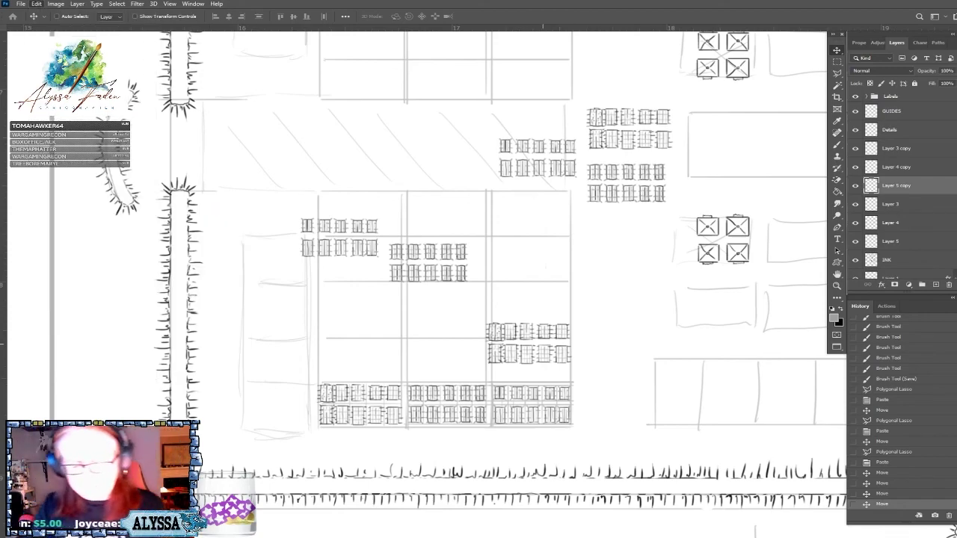
pyautogui.moveTo(547, 344); pyautogui.dragTo(400, 327)
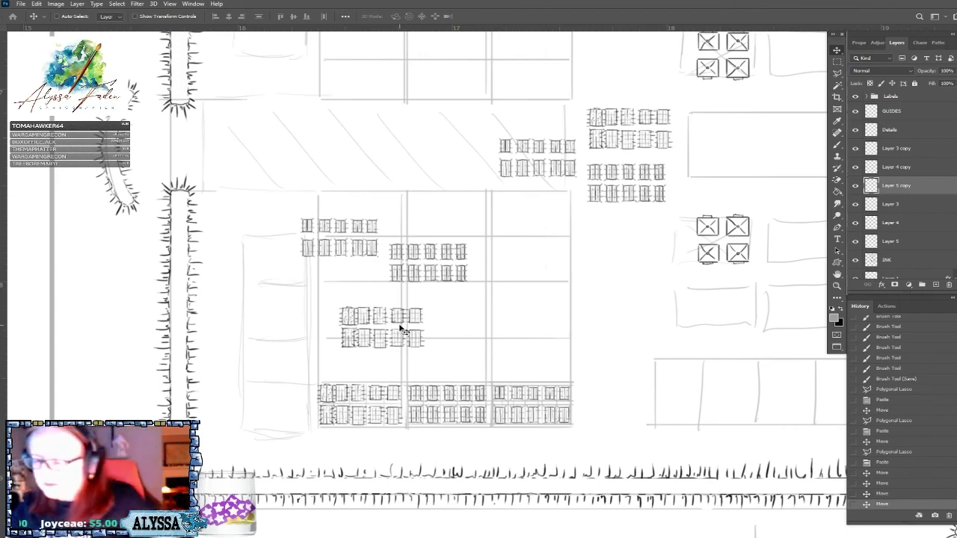
# Select Layer 3 copy through Layer 5 copy and rotate the three tent blocks 180° together.
pyautogui.keyDown('shift'); pyautogui.click(901, 148); pyautogui.keyUp('shift')
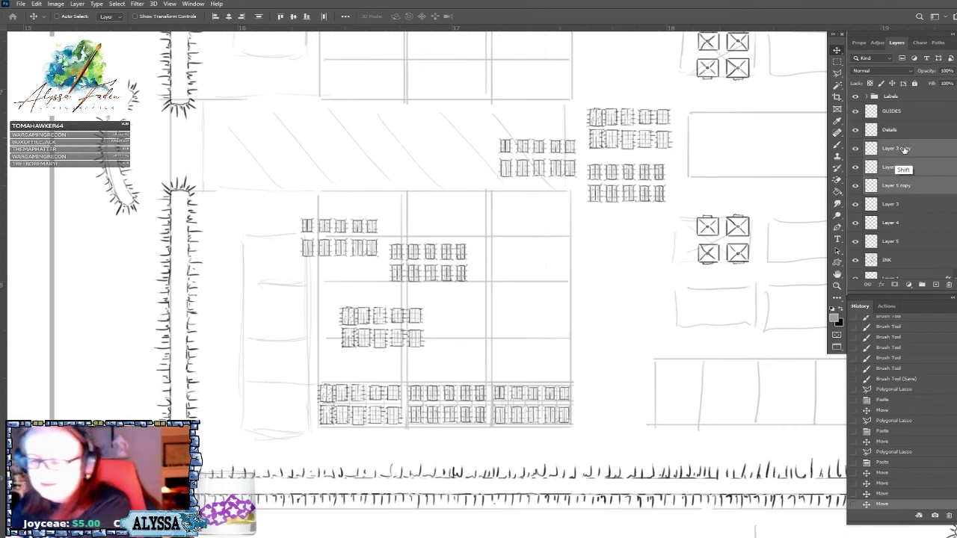
pyautogui.click(36, 3)
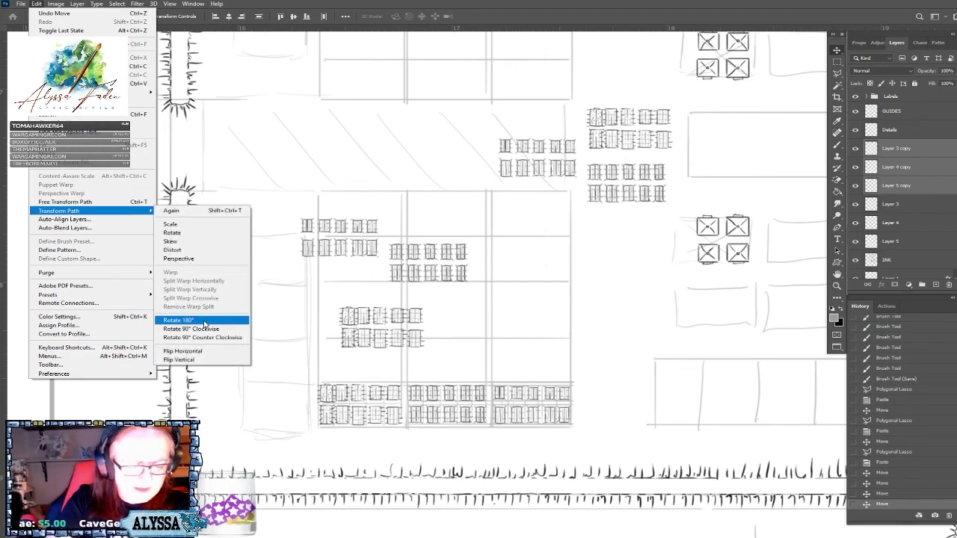
pyautogui.click(215, 320)
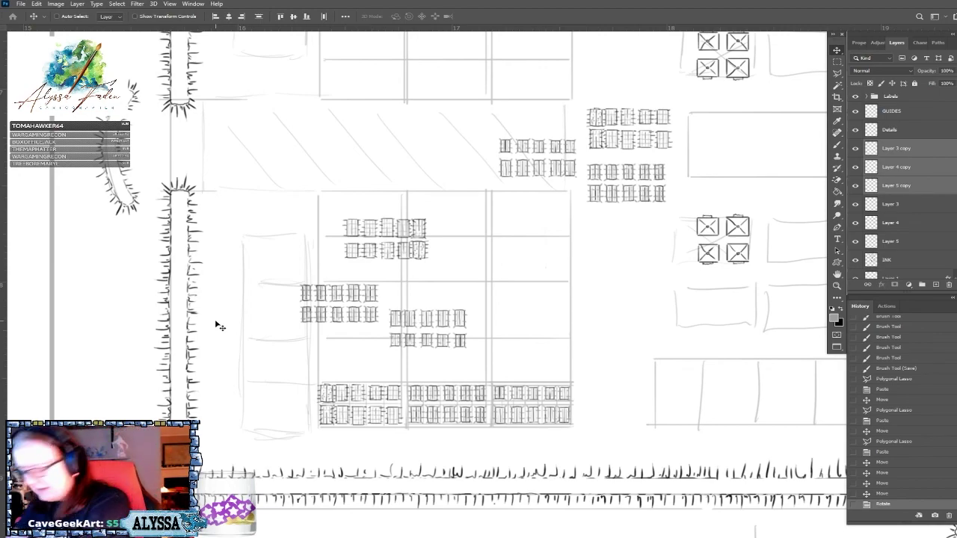
# Duplicate the three rotated tent blocks, place the duplicates beside them and flip the new set horizontally.
pyautogui.moveTo(410, 235); pyautogui.dragTo(631, 249)
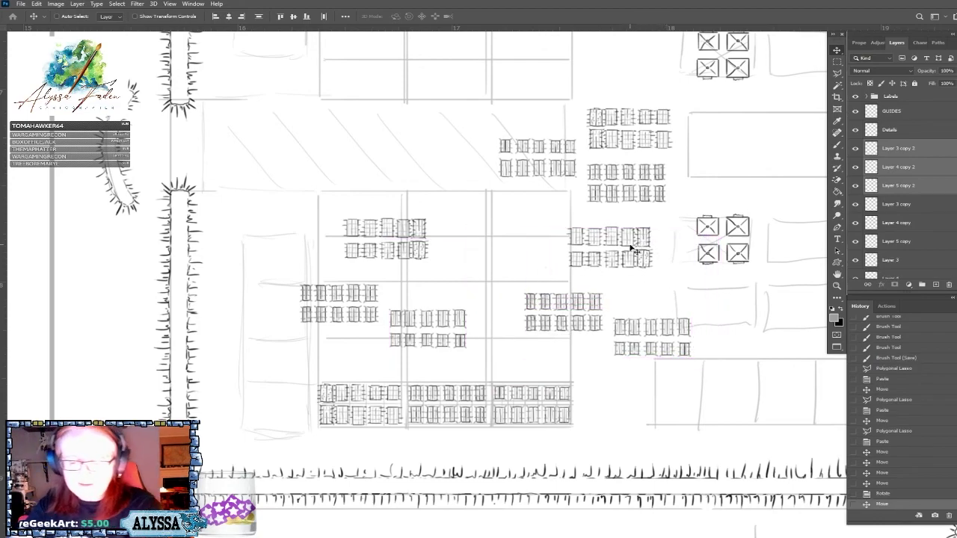
pyautogui.click(36, 3)
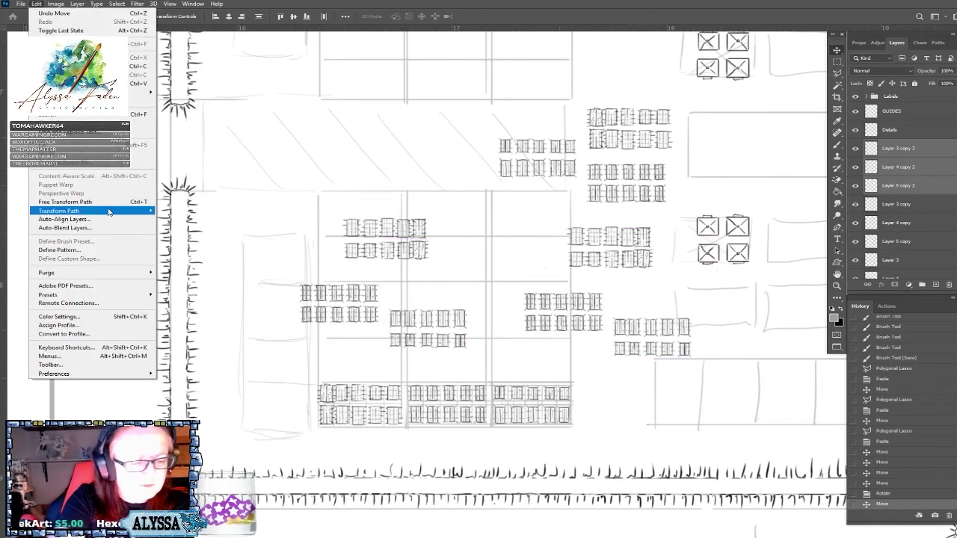
pyautogui.moveTo(145, 212)
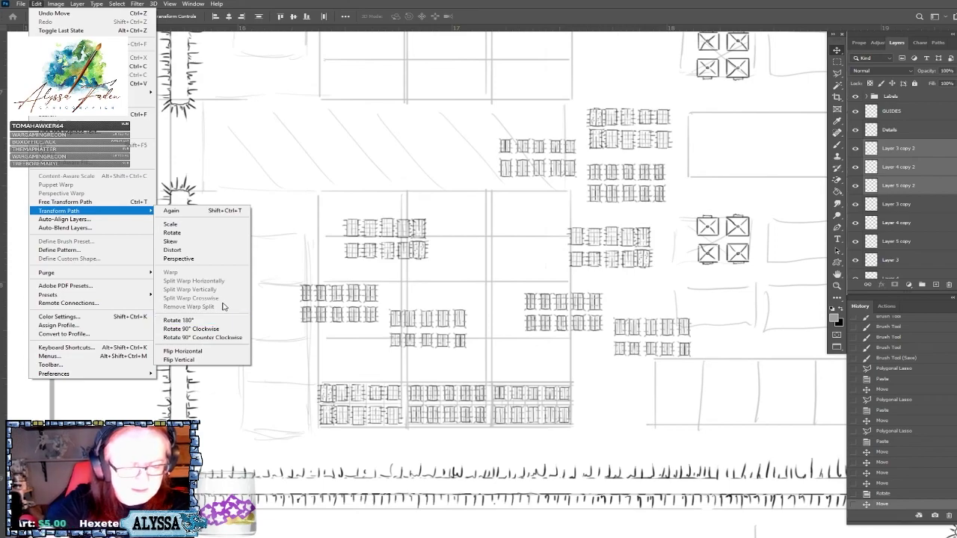
pyautogui.click(225, 352)
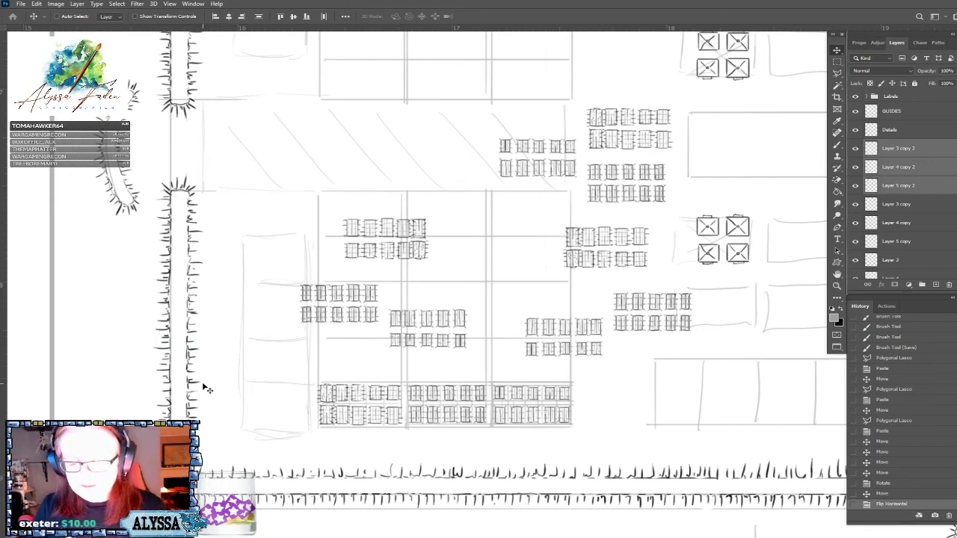
# Select the layers from Layer 5 copy 2 down to Layer 5 and move their tent blocks up, clear of the lower grid.
pyautogui.scroll(3, 202, 385)
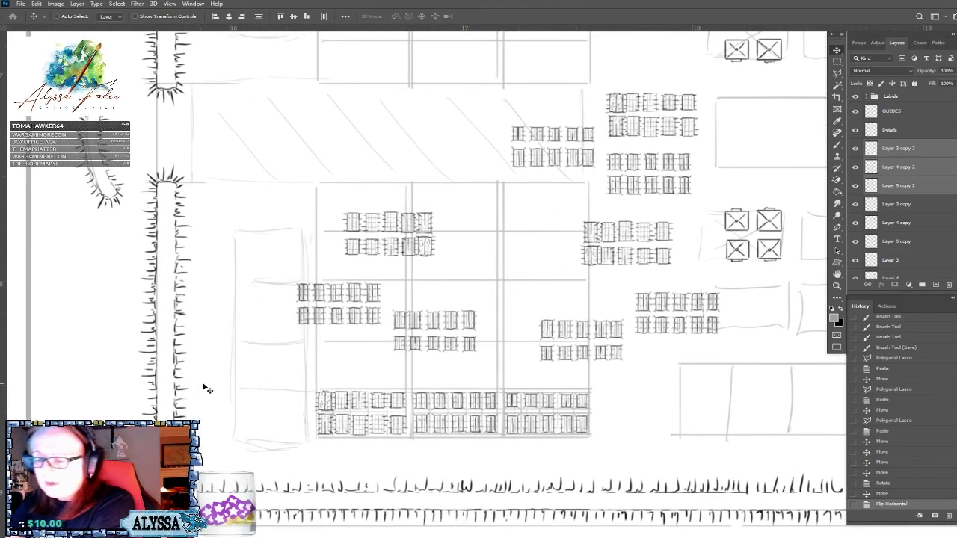
pyautogui.scroll(-4, 943, 213)
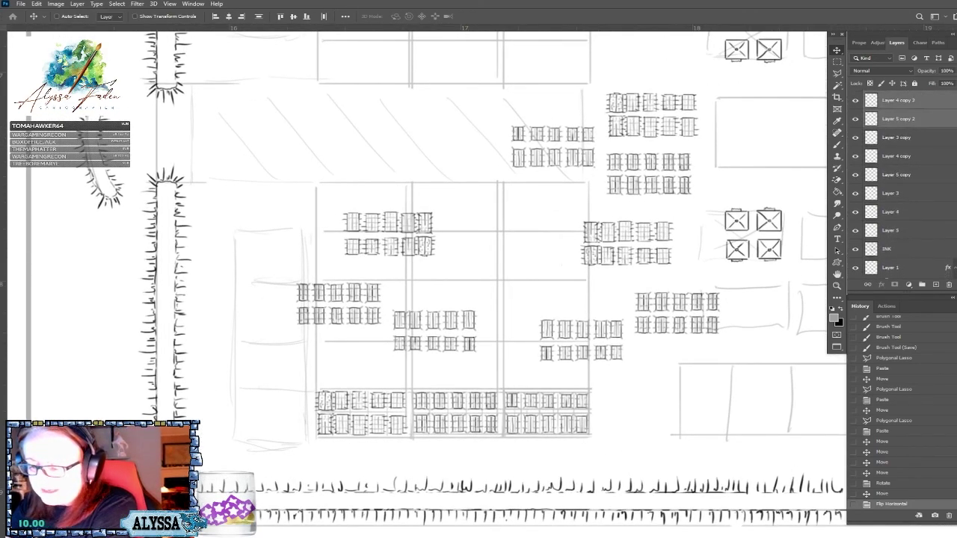
pyautogui.keyDown('shift'); pyautogui.click(915, 224); pyautogui.keyUp('shift')
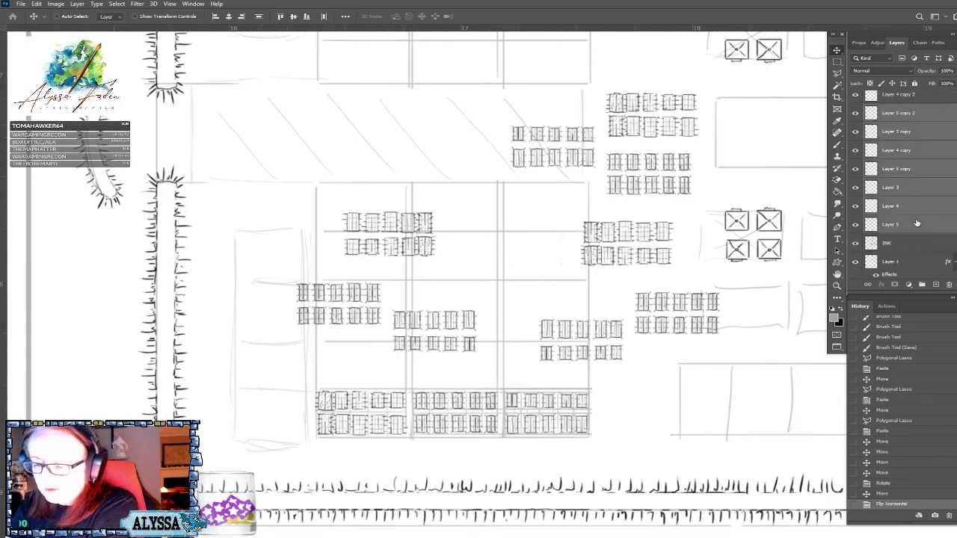
pyautogui.moveTo(640, 321); pyautogui.dragTo(664, 132)
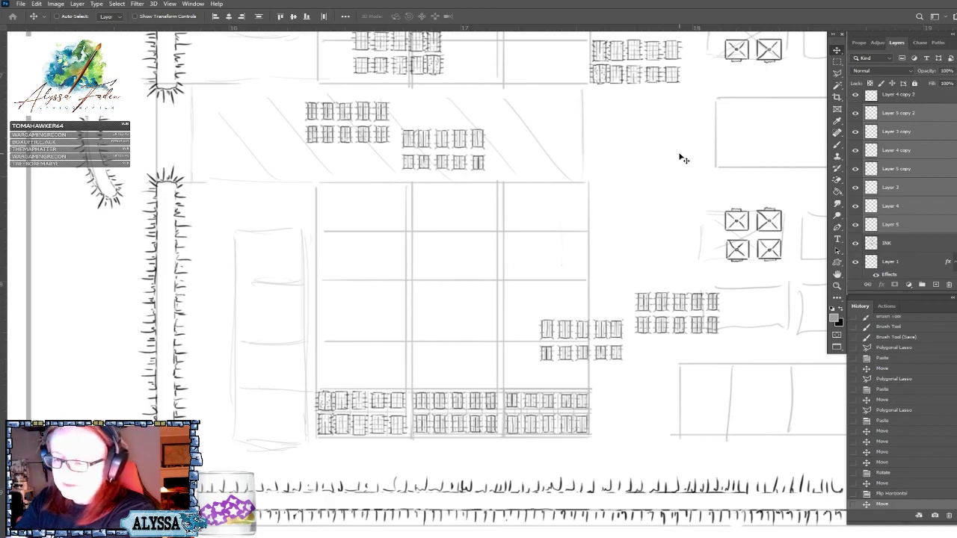
# Select Layer 4 copy 2 and move its tent block up into the hatched strip between the two grids.
pyautogui.rightClick(699, 326)
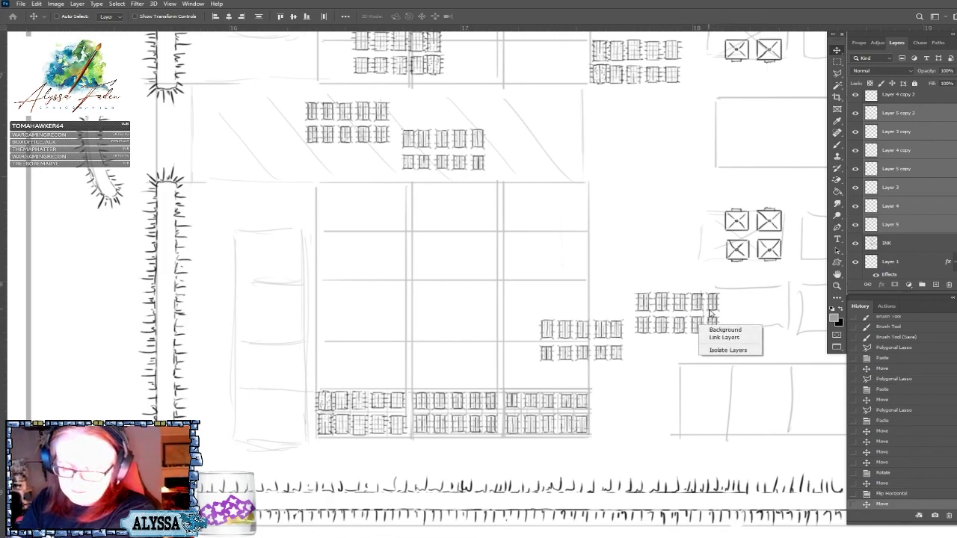
pyautogui.click(710, 307)
pyautogui.rightClick(710, 306)
pyautogui.click(714, 311)
pyautogui.moveTo(699, 298); pyautogui.dragTo(586, 141)
# Select Layer 3 copy 2 and move its tent block up, just beyond the right end of the hatched strip.
pyautogui.rightClick(609, 330)
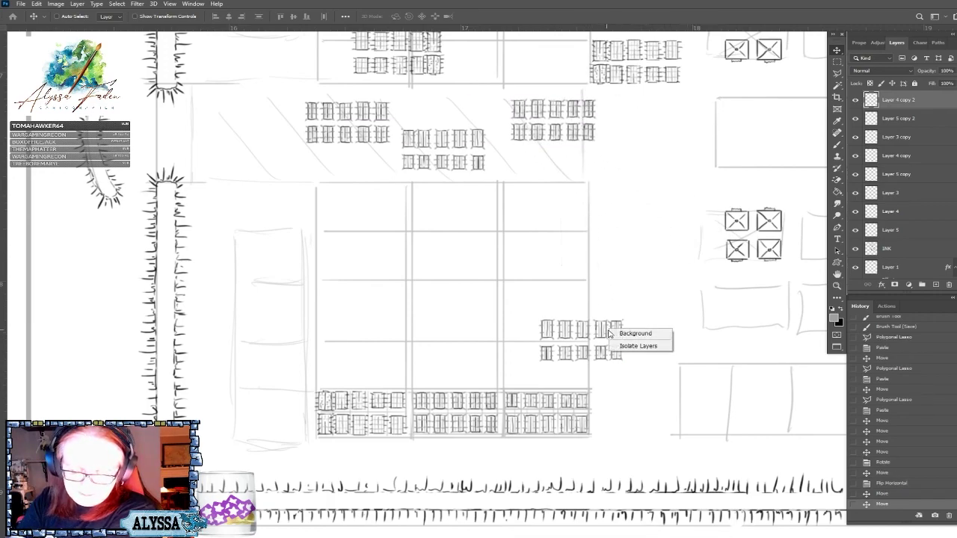
pyautogui.click(611, 326)
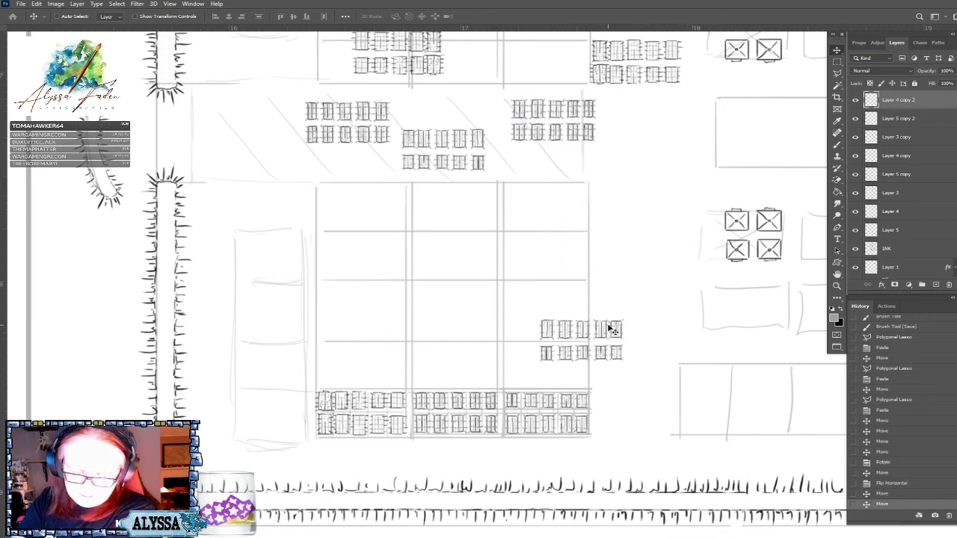
pyautogui.rightClick(604, 330)
pyautogui.click(627, 331)
pyautogui.moveTo(600, 333); pyautogui.dragTo(672, 120)
pyautogui.scroll(-4, 668, 133)
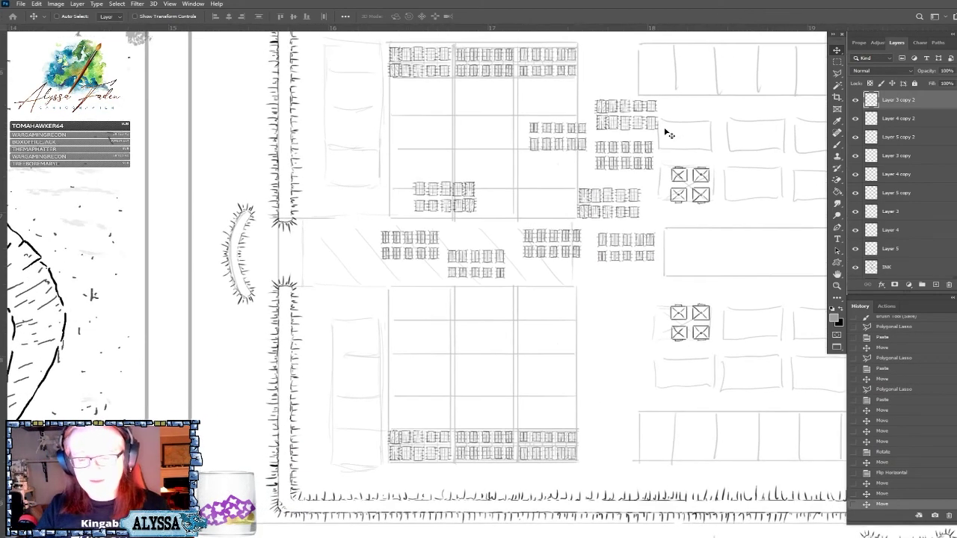
# Select Layer 3 copy and place its tent block in the left cell of the lower grid's second row from the bottom.
pyautogui.scroll(3, 668, 132)
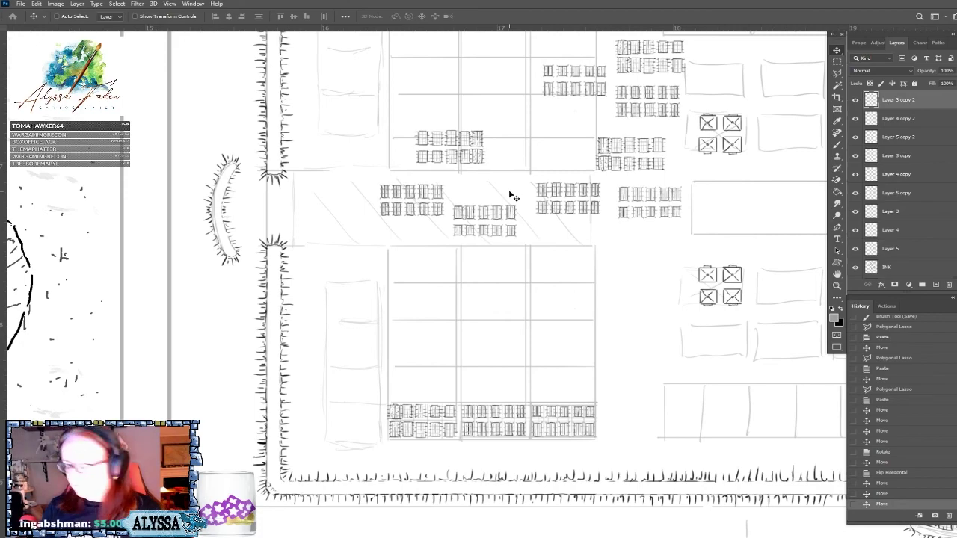
pyautogui.scroll(2, 512, 197)
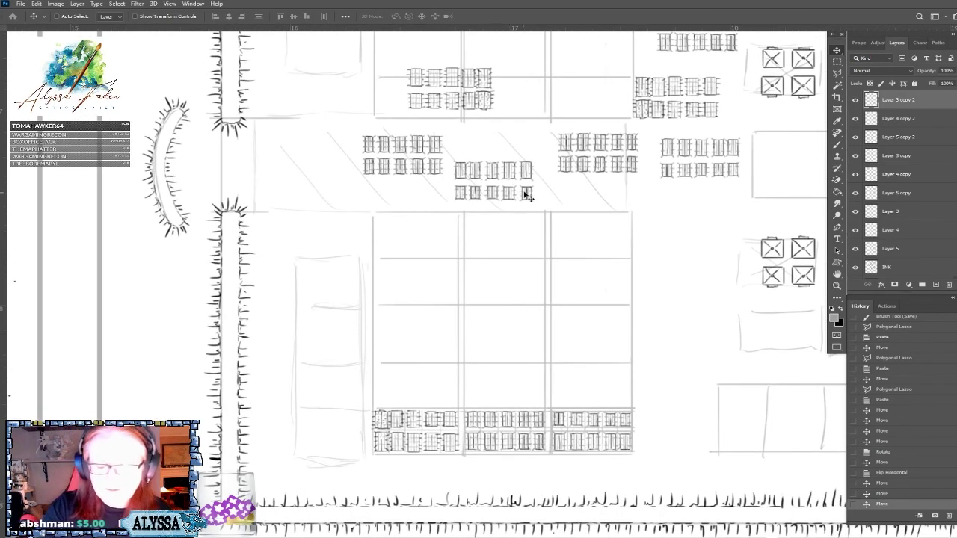
pyautogui.rightClick(528, 196)
pyautogui.click(553, 197)
pyautogui.moveTo(522, 191); pyautogui.dragTo(448, 393)
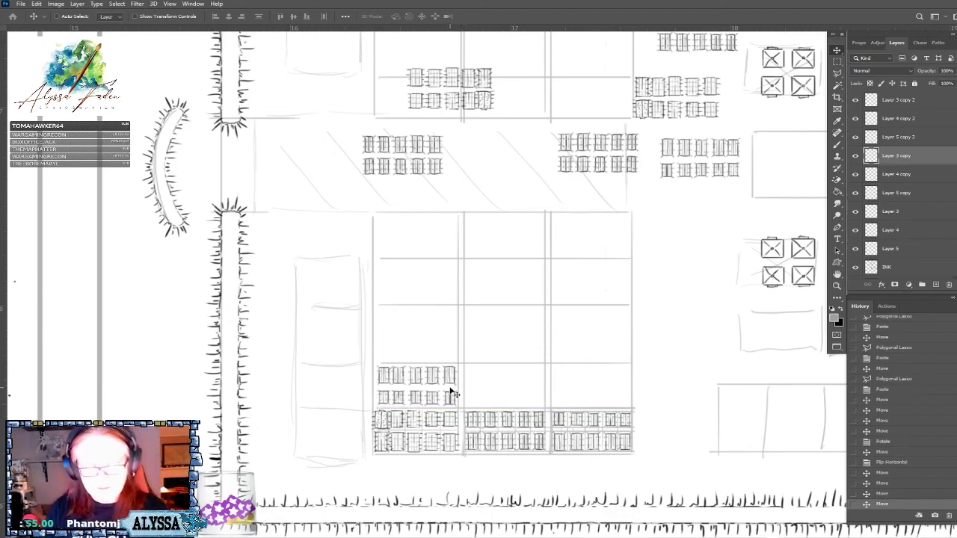
# Place the Layer 4 copy 2 and Layer 3 copy 2 tent blocks in the middle and right cells of that row.
pyautogui.rightClick(598, 168)
pyautogui.click(621, 170)
pyautogui.moveTo(620, 170); pyautogui.dragTo(527, 396)
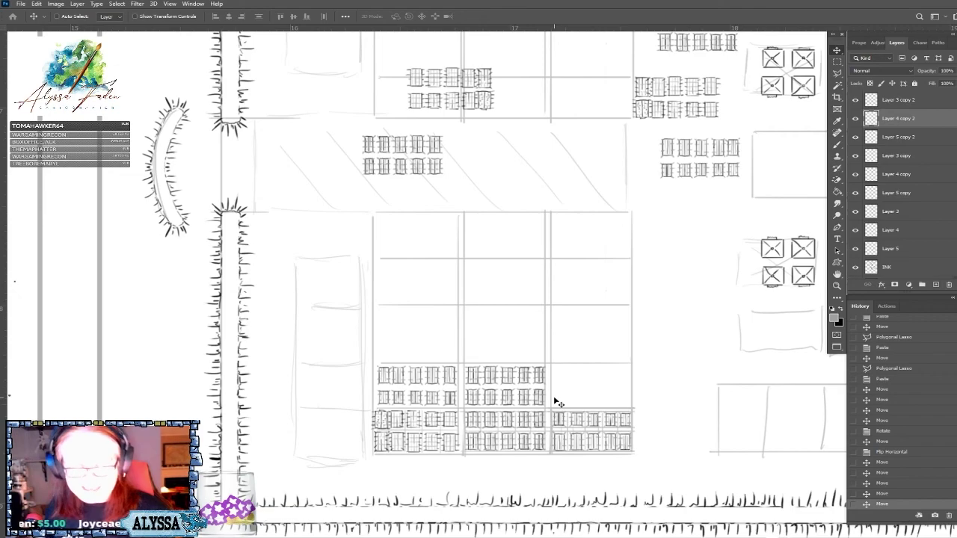
pyautogui.rightClick(689, 171)
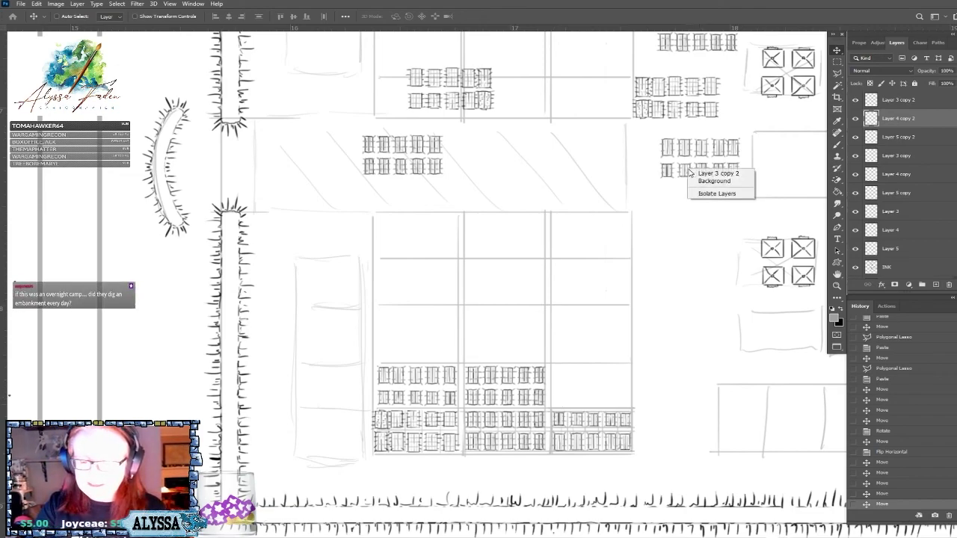
pyautogui.click(708, 174)
pyautogui.moveTo(710, 170); pyautogui.dragTo(592, 396)
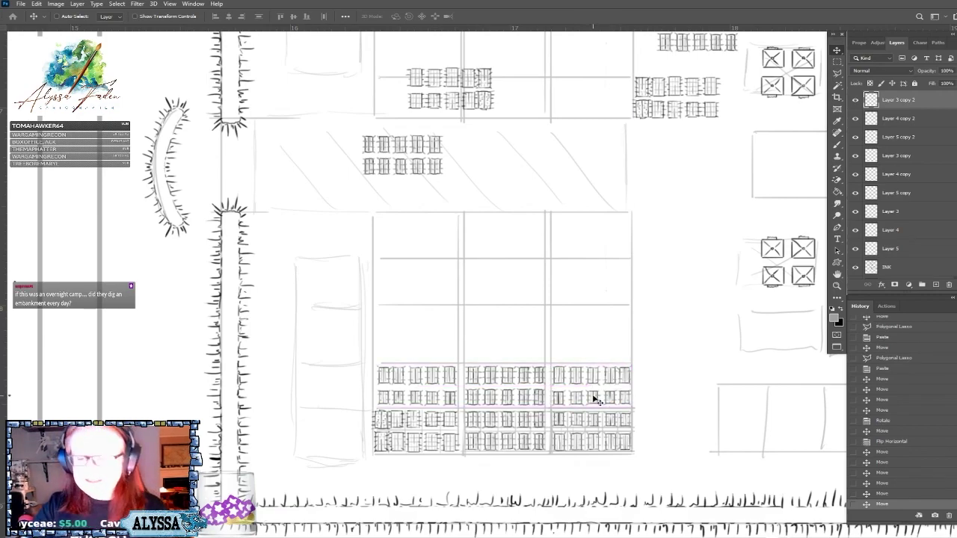
# Select Layer 5 copy 2 and place its tent block in the left cell of the lower grid's third row from the bottom.
pyautogui.rightClick(711, 112)
pyautogui.click(719, 114)
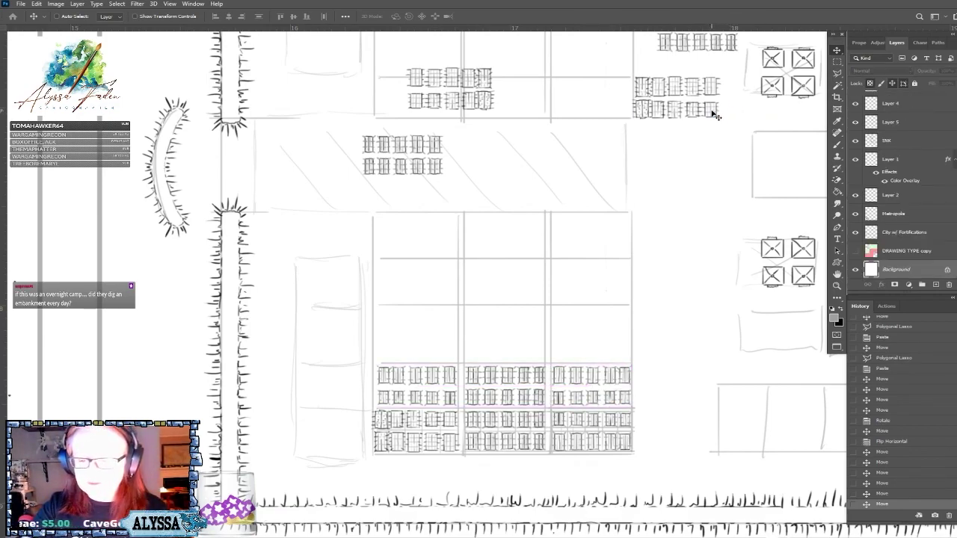
pyautogui.rightClick(712, 113)
pyautogui.click(719, 112)
pyautogui.moveTo(711, 110); pyautogui.dragTo(438, 342)
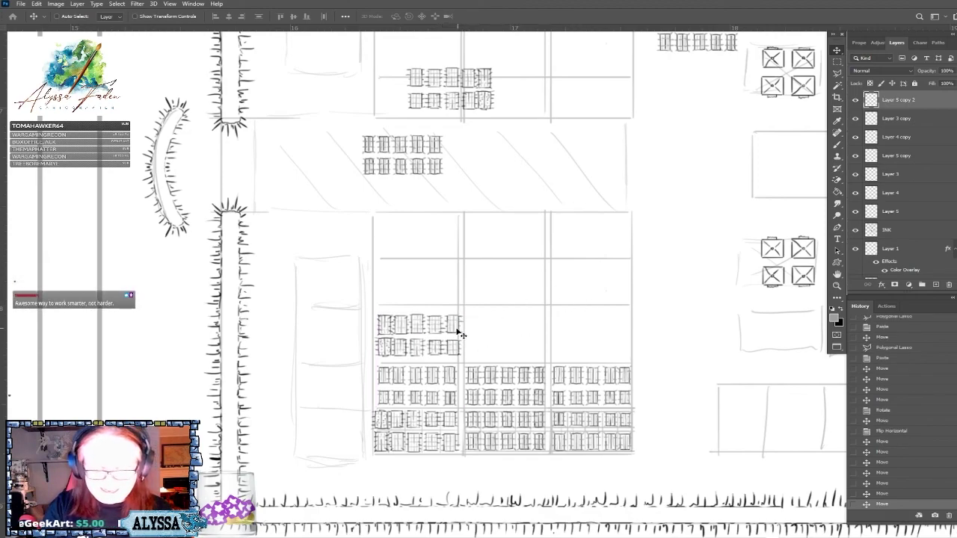
pyautogui.moveTo(458, 335); pyautogui.dragTo(458, 332)
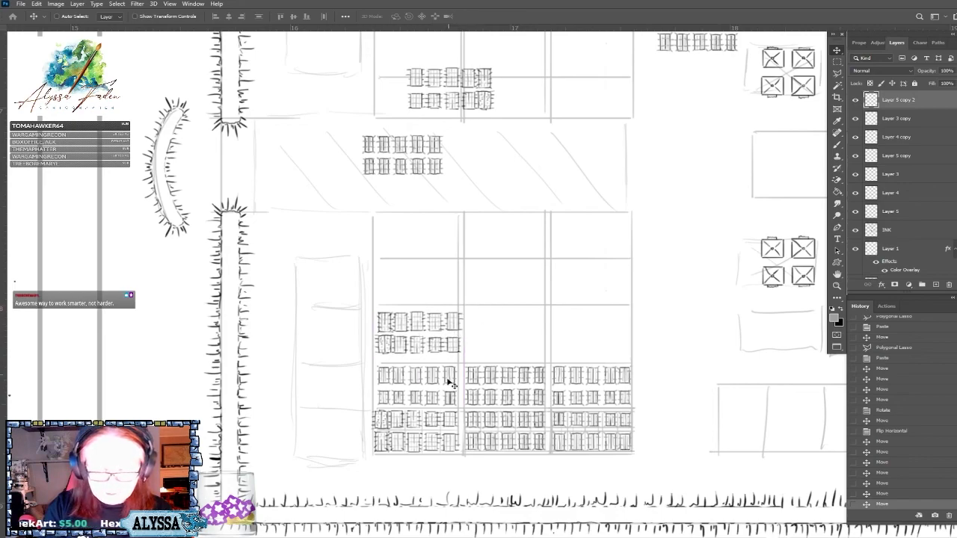
# Nudge the Layer 3 copy, Layer 4 copy 2 and Layer 3 copy 2 tent blocks slightly up within the second row from the bottom.
pyautogui.rightClick(453, 384)
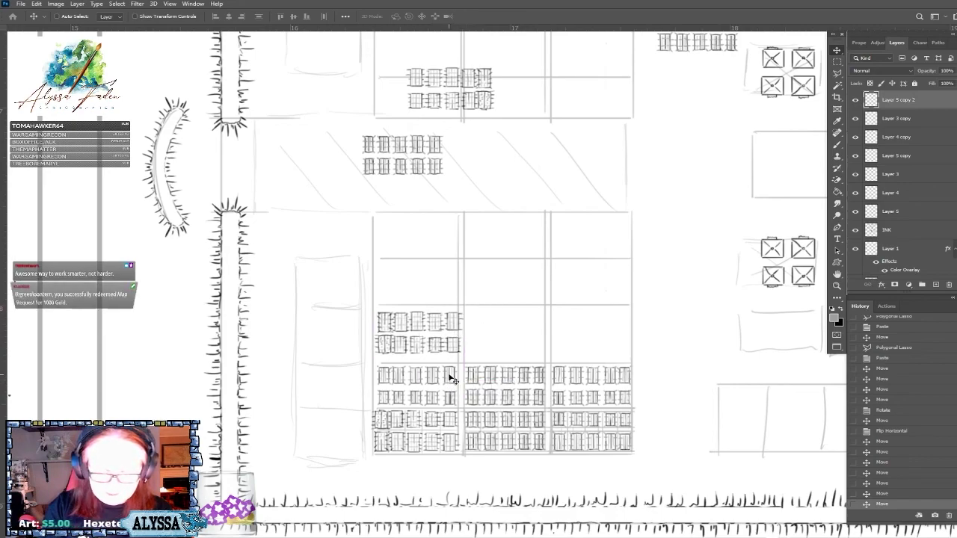
pyautogui.rightClick(450, 379)
pyautogui.click(472, 379)
pyautogui.moveTo(449, 383); pyautogui.dragTo(447, 381)
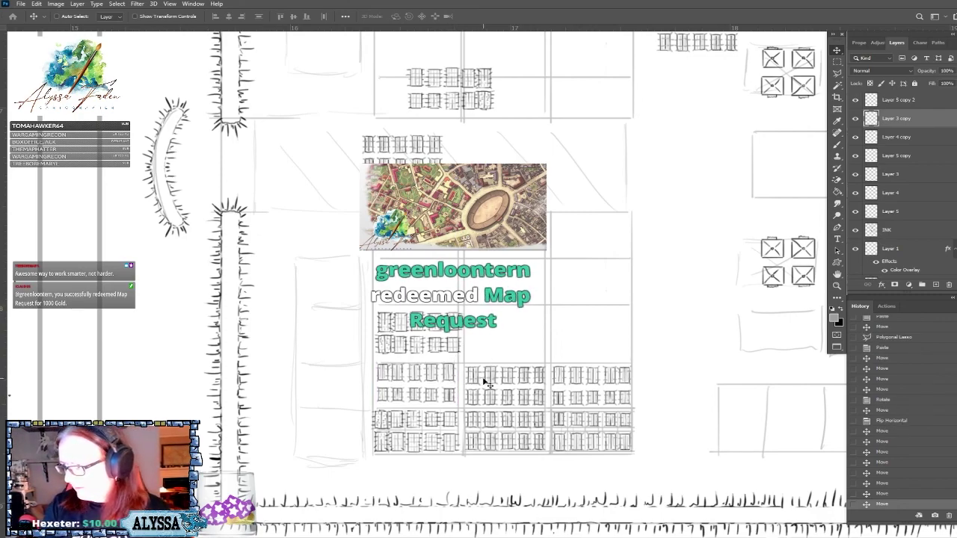
pyautogui.moveTo(448, 373); pyautogui.dragTo(446, 389)
pyautogui.rightClick(527, 381)
pyautogui.click(549, 384)
pyautogui.moveTo(534, 382)
pyautogui.mouseDown()
pyautogui.moveTo(556, 384)
pyautogui.moveTo(527, 386)
pyautogui.mouseUp()
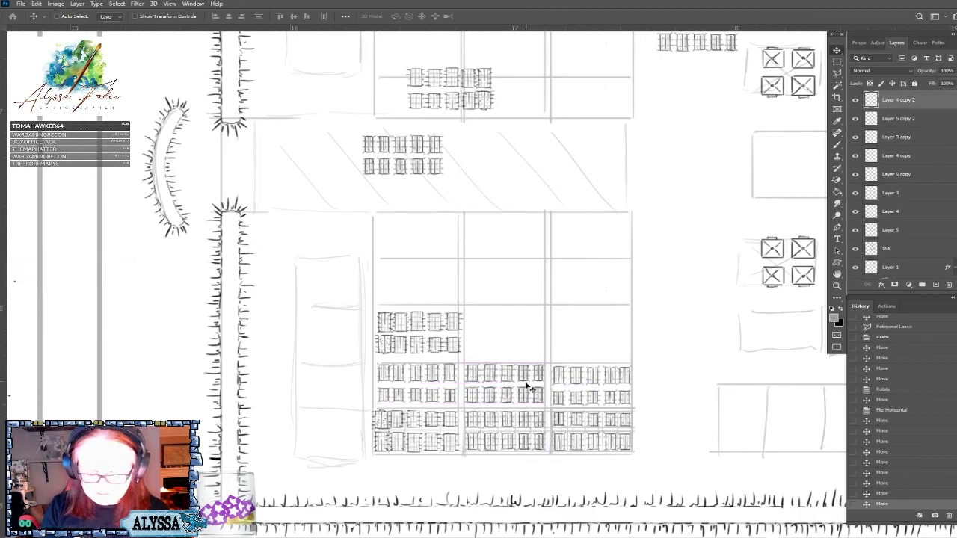
pyautogui.rightClick(597, 381)
pyautogui.click(620, 385)
pyautogui.moveTo(609, 391); pyautogui.dragTo(609, 395)
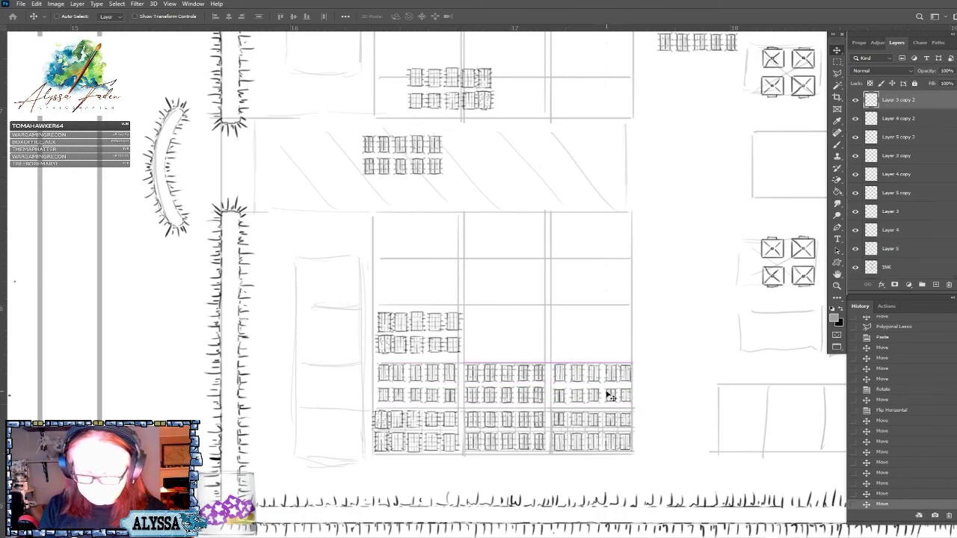
# Place the Layer 4 copy and Layer 5 copy tent blocks in the middle and right cells of the third row from the bottom.
pyautogui.rightClick(429, 167)
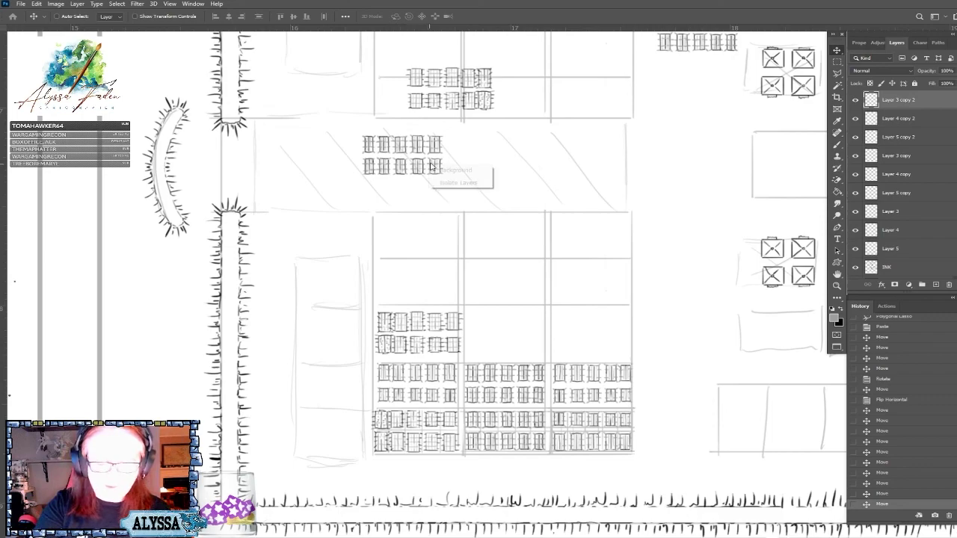
pyautogui.rightClick(427, 156)
pyautogui.rightClick(434, 145)
pyautogui.rightClick(434, 147)
pyautogui.rightClick(433, 146)
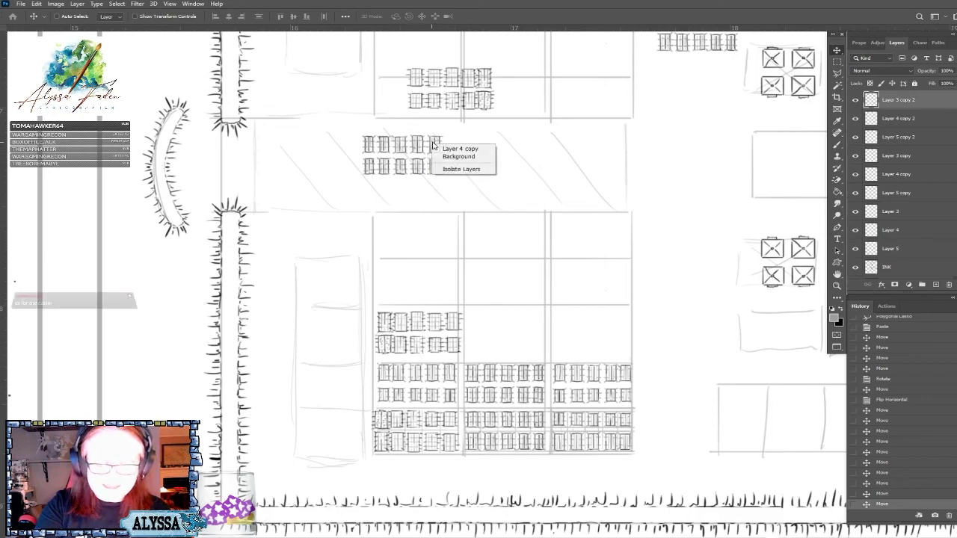
pyautogui.click(452, 148)
pyautogui.moveTo(449, 155); pyautogui.dragTo(539, 326)
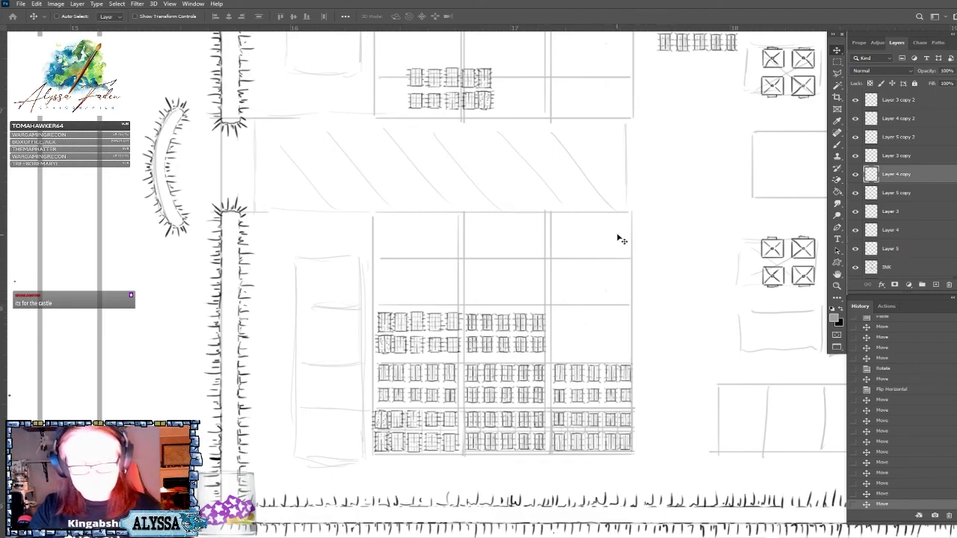
pyautogui.rightClick(486, 103)
pyautogui.click(494, 101)
pyautogui.moveTo(486, 100); pyautogui.dragTo(626, 340)
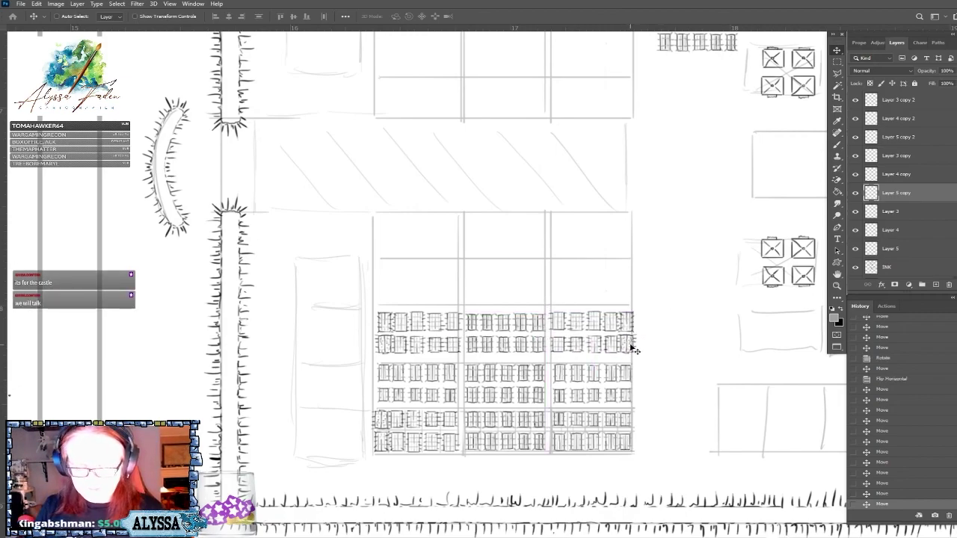
# Select Layer 4 and place its tent block in the left cell of the lower grid's fourth row from the bottom.
pyautogui.hotkey('ctrl', '-')
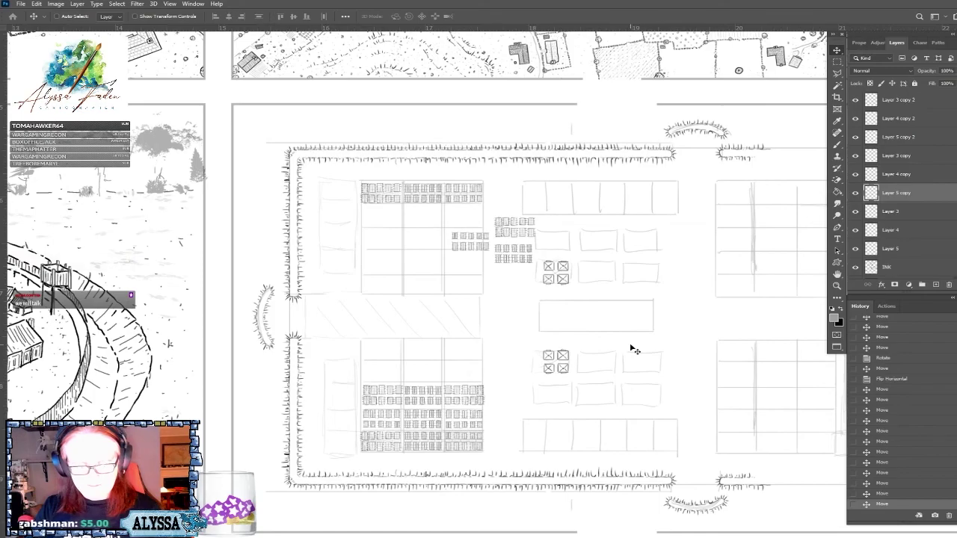
pyautogui.hotkey('ctrl', '+')
pyautogui.hotkey('ctrl', '-')
pyautogui.hotkey('ctrl', '+')
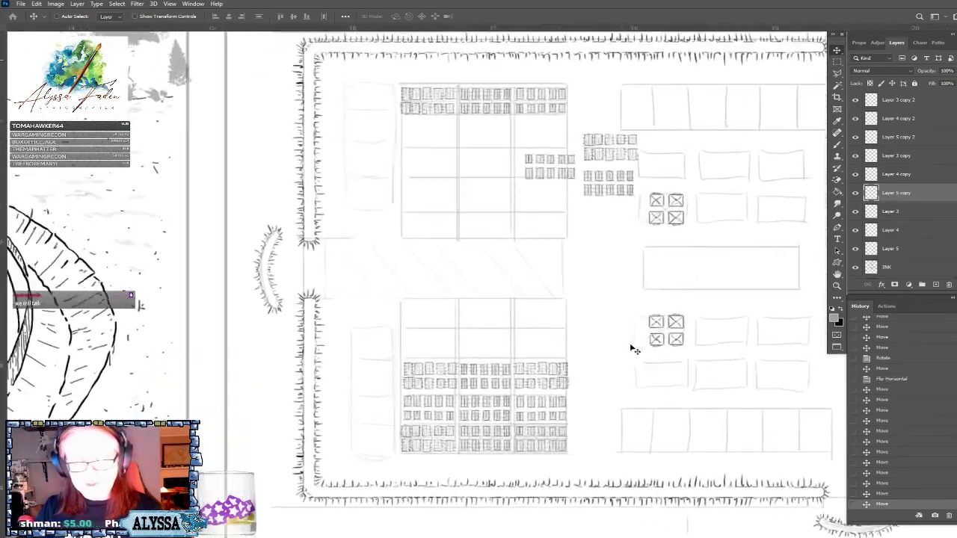
pyautogui.hotkey('ctrl', '+')
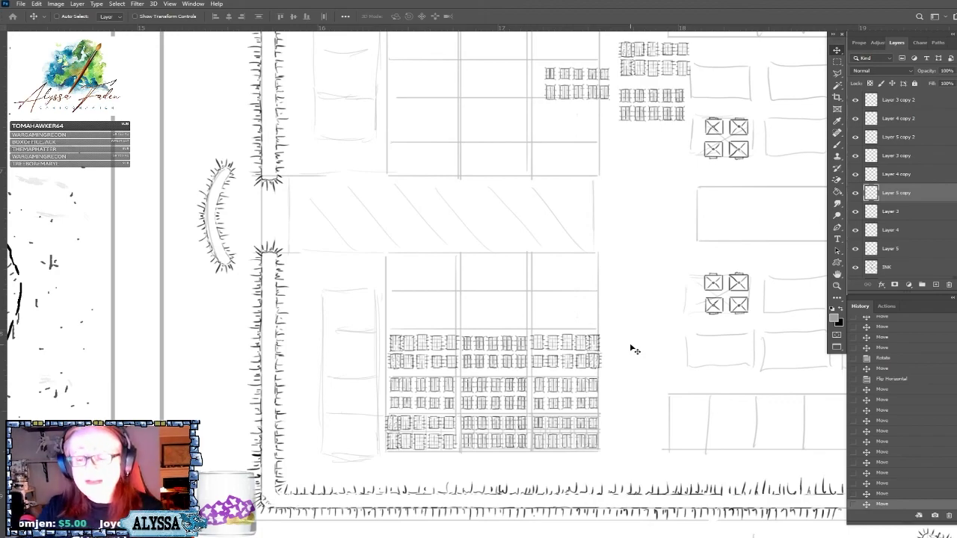
pyautogui.rightClick(654, 112)
pyautogui.click(655, 100)
pyautogui.rightClick(655, 99)
pyautogui.click(665, 98)
pyautogui.moveTo(669, 116); pyautogui.dragTo(441, 310)
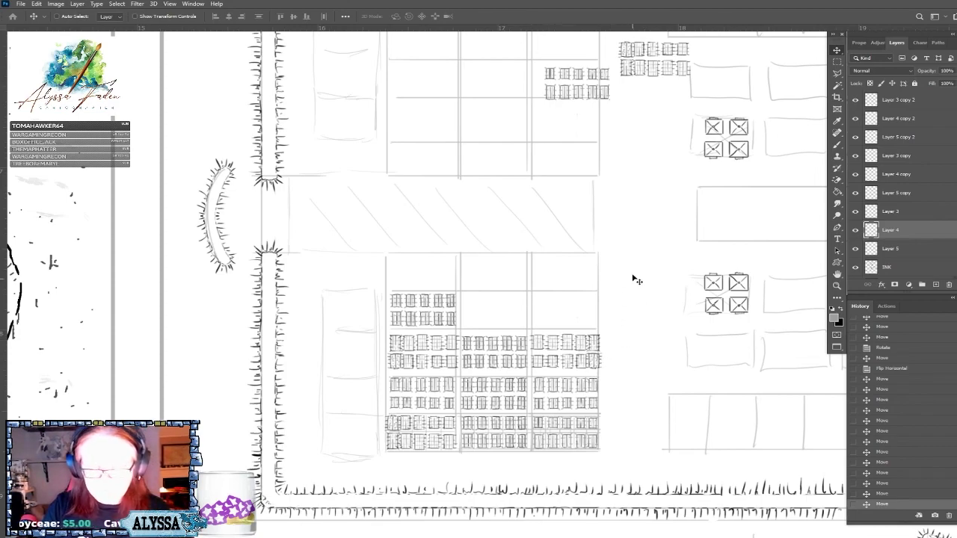
# Place the Layer 3 and Layer 5 tent blocks in the middle and right cells of the fourth row from the bottom.
pyautogui.click(624, 96)
pyautogui.moveTo(598, 101); pyautogui.dragTo(517, 313)
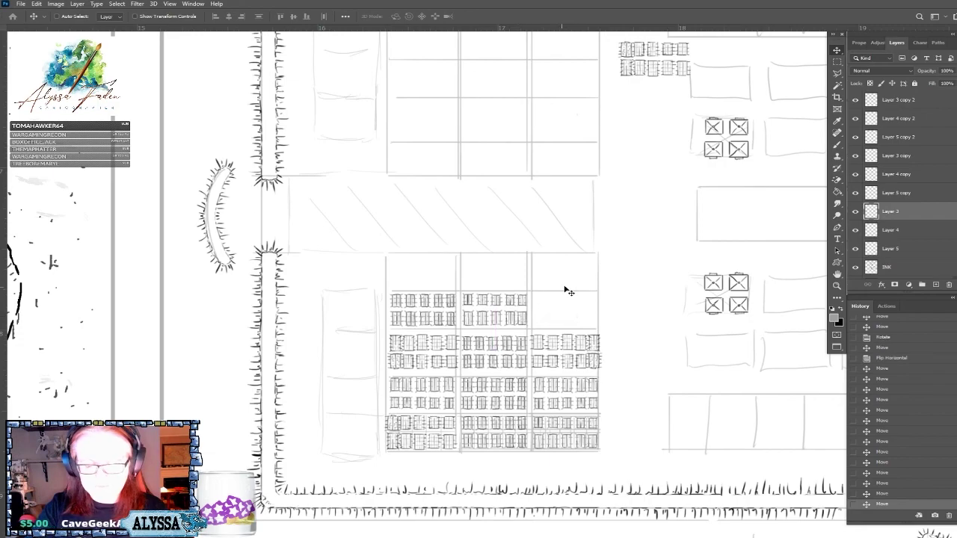
pyautogui.rightClick(674, 70)
pyautogui.click(676, 79)
pyautogui.moveTo(667, 71); pyautogui.dragTo(589, 319)
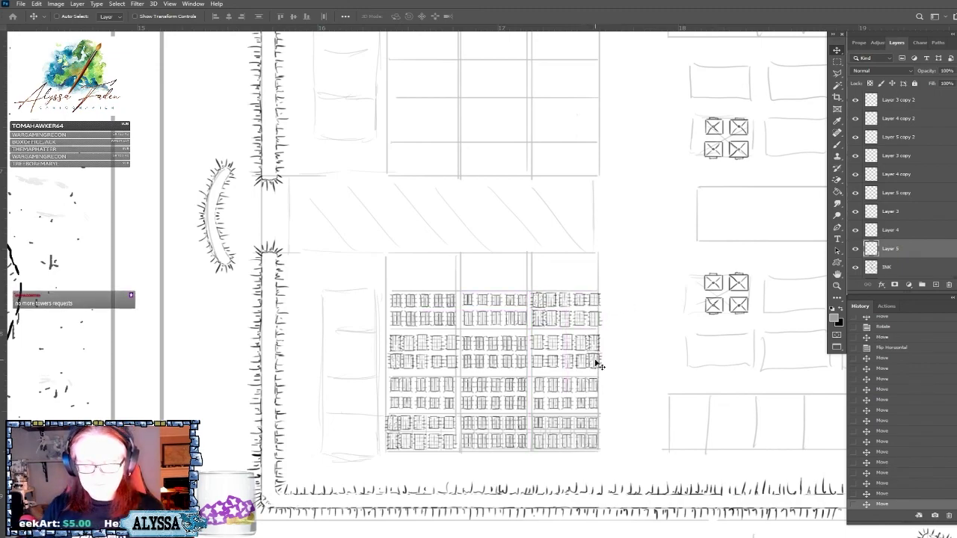
# Duplicate Layer 3's tent block and place the duplicate at the foot of the sketched column left of the lower grid.
pyautogui.hotkey('ctrl', '-')
pyautogui.hotkey('ctrl', '-')
pyautogui.hotkey('ctrl', '-')
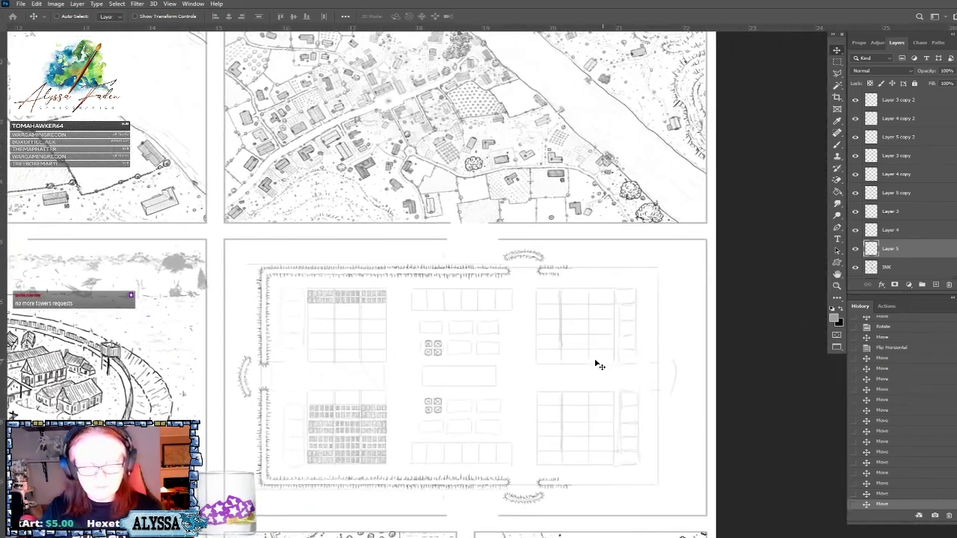
pyautogui.hotkey('ctrl', '-')
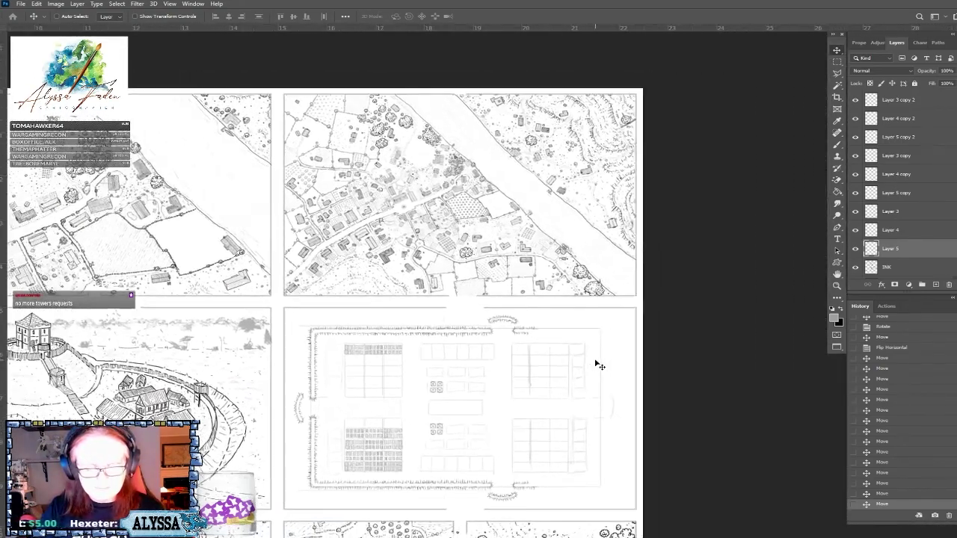
pyautogui.hotkey('ctrl', '+')
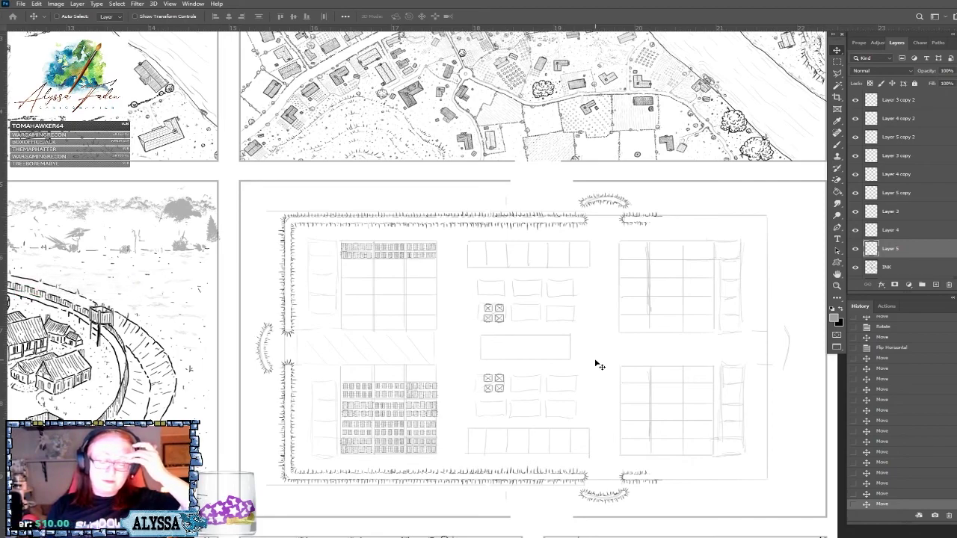
pyautogui.scroll(5, 598, 364)
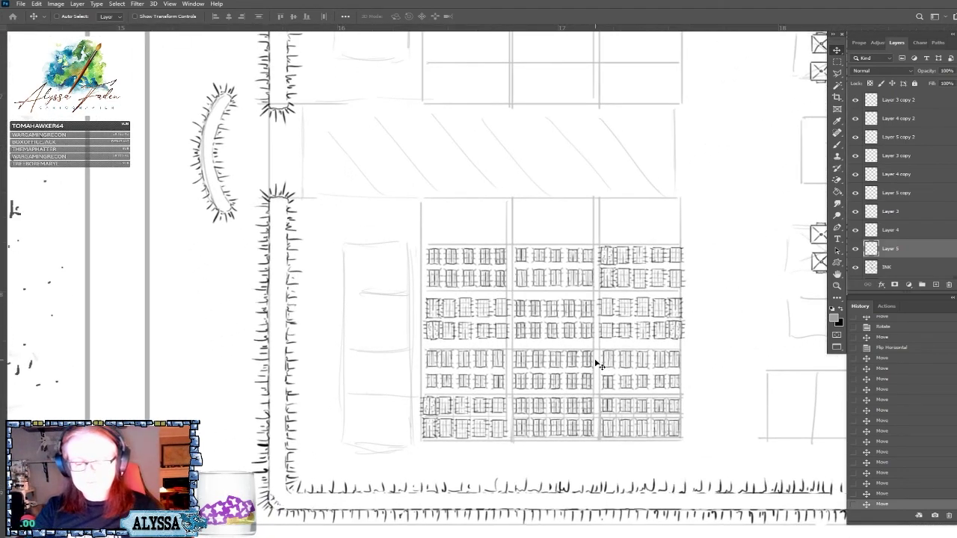
pyautogui.rightClick(581, 279)
pyautogui.rightClick(588, 273)
pyautogui.rightClick(586, 273)
pyautogui.rightClick(588, 263)
pyautogui.rightClick(586, 259)
pyautogui.click(610, 266)
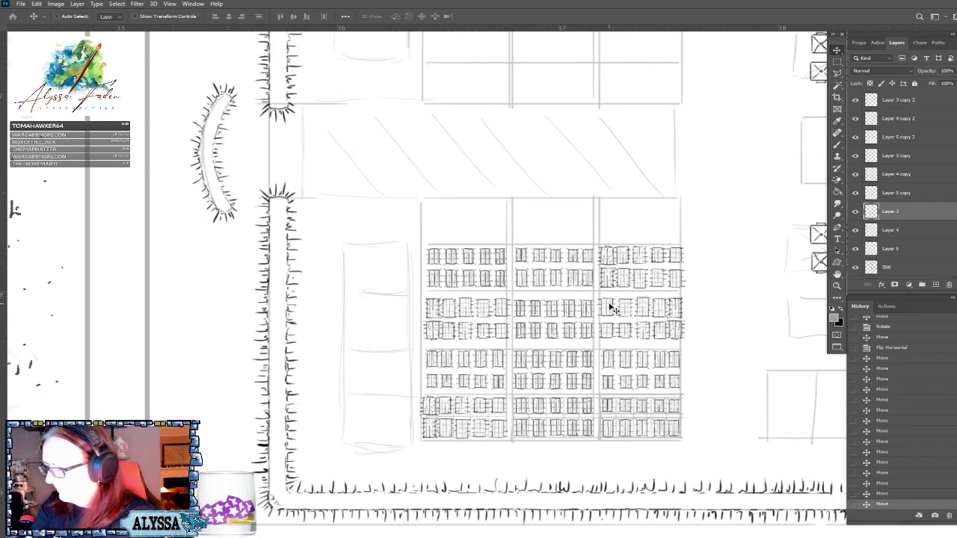
pyautogui.moveTo(583, 269)
pyautogui.mouseDown()
pyautogui.moveTo(519, 364)
pyautogui.moveTo(407, 413)
pyautogui.moveTo(420, 404)
pyautogui.mouseUp()
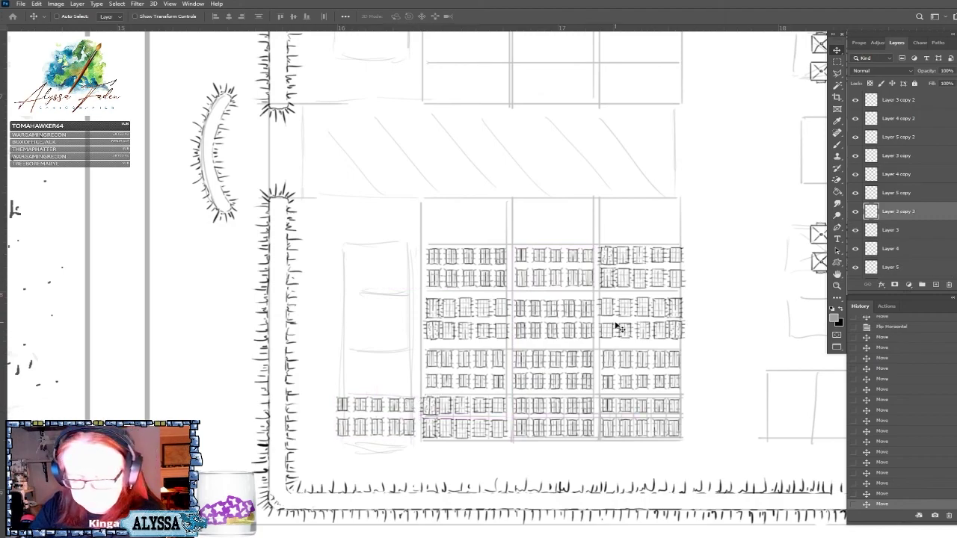
# Try moving Layer 4 copy's tent block into the sketched column left of the lower grid, above the duplicate, and undo the move.
pyautogui.rightClick(583, 335)
pyautogui.click(598, 339)
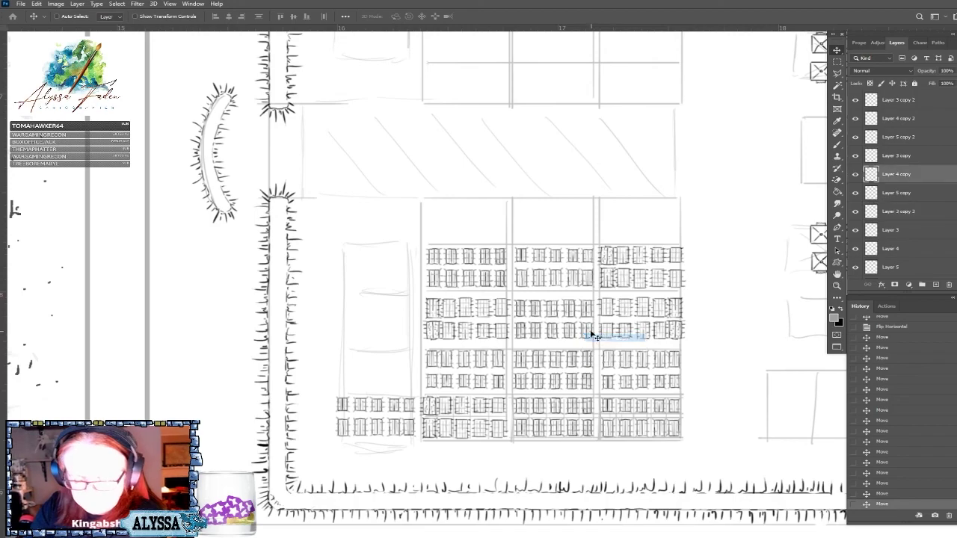
pyautogui.moveTo(586, 348); pyautogui.dragTo(416, 380)
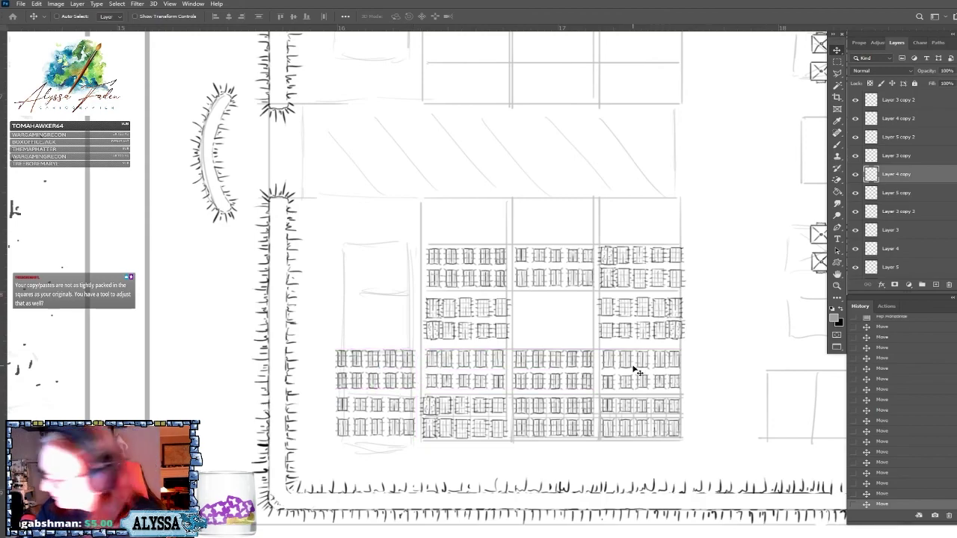
pyautogui.hotkey('ctrl', 'z')
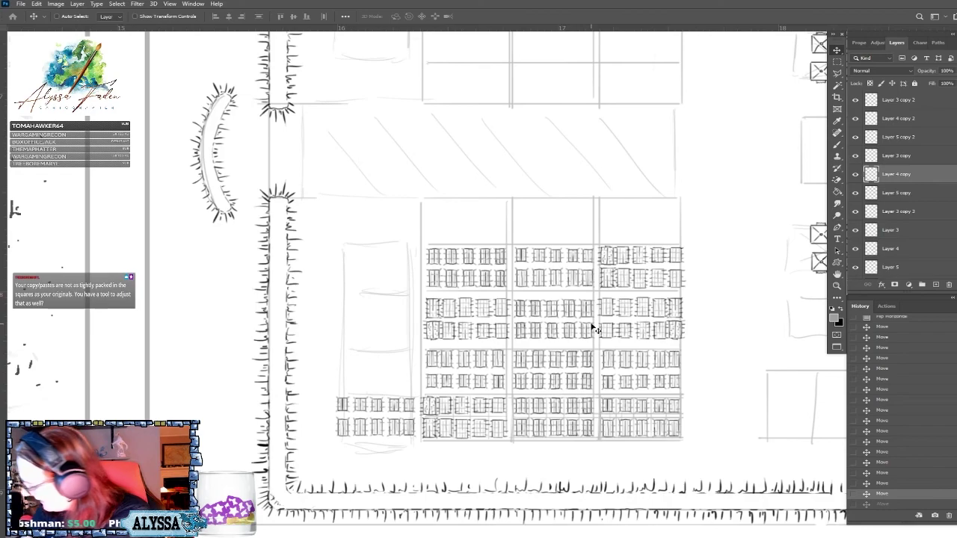
# Duplicate Layer 4 copy's tent block into the sketched left column's second row from the bottom and Layer 5's block into the third row.
pyautogui.moveTo(586, 329); pyautogui.dragTo(407, 378)
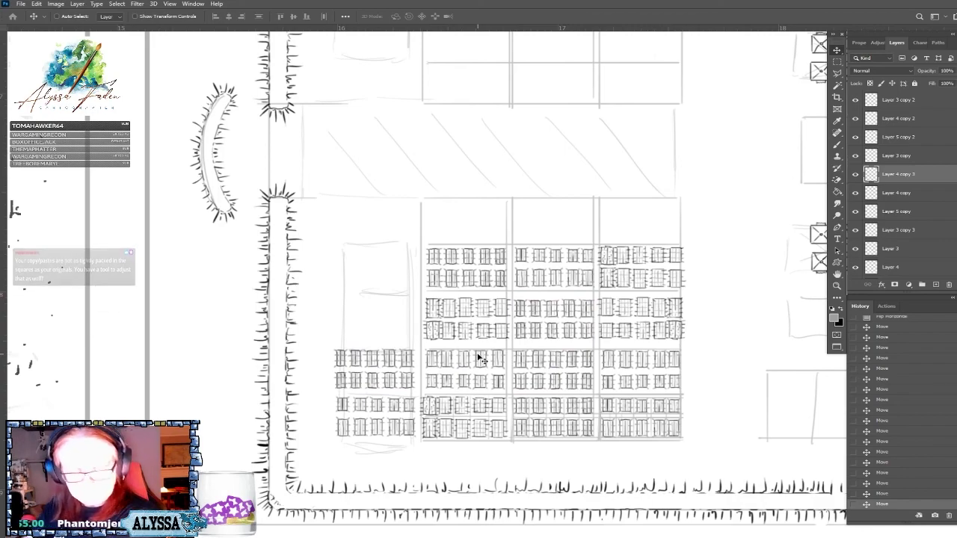
pyautogui.rightClick(670, 429)
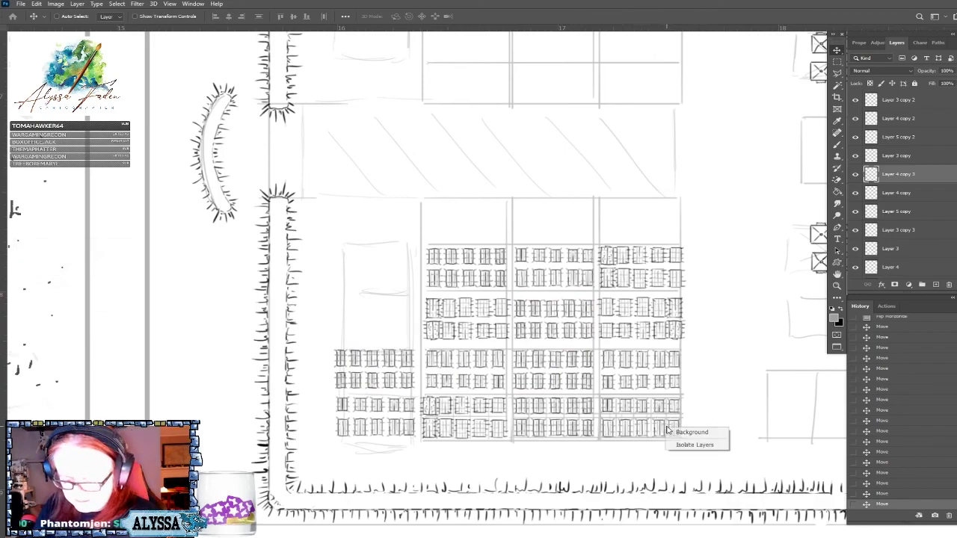
pyautogui.click(673, 424)
pyautogui.rightClick(673, 424)
pyautogui.click(656, 429)
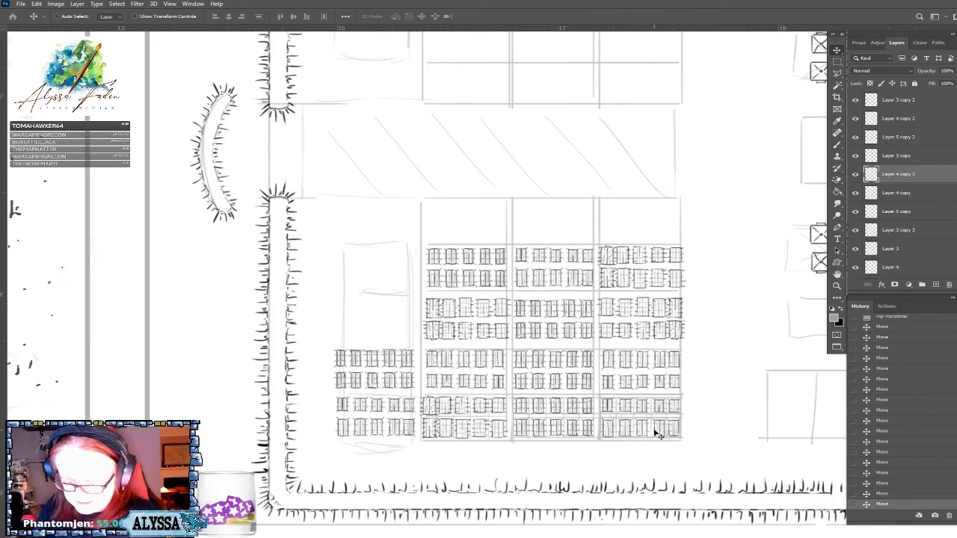
pyautogui.rightClick(656, 429)
pyautogui.click(660, 429)
pyautogui.rightClick(661, 429)
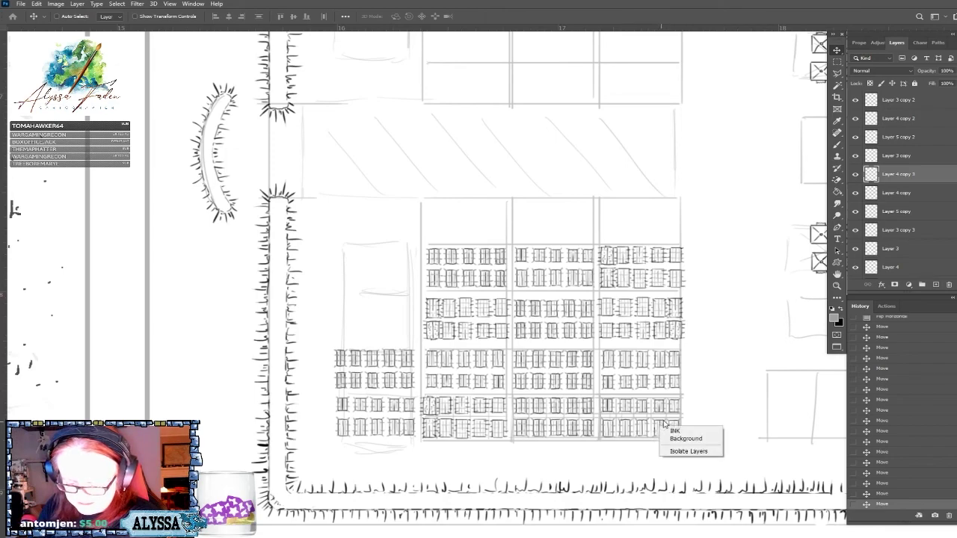
pyautogui.click(658, 411)
pyautogui.rightClick(658, 409)
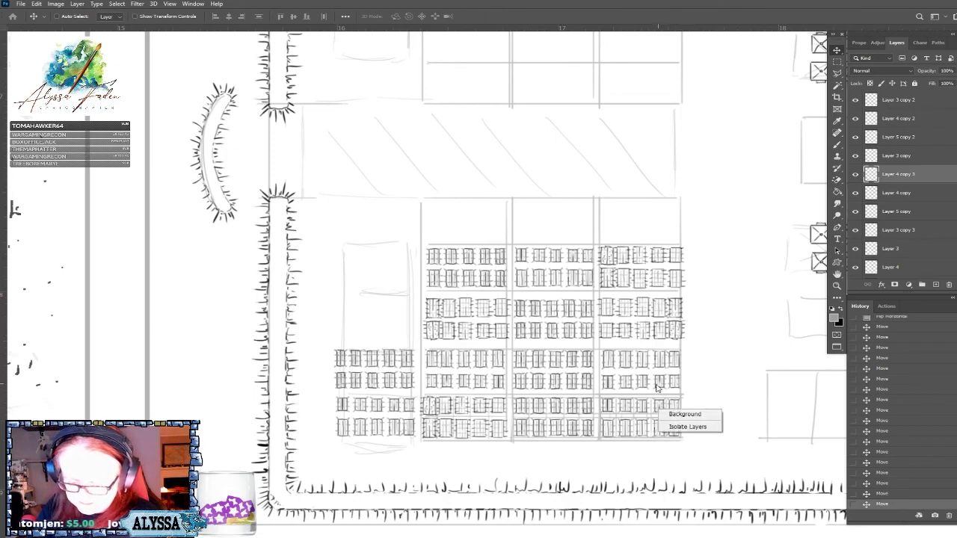
pyautogui.click(588, 383)
pyautogui.rightClick(588, 382)
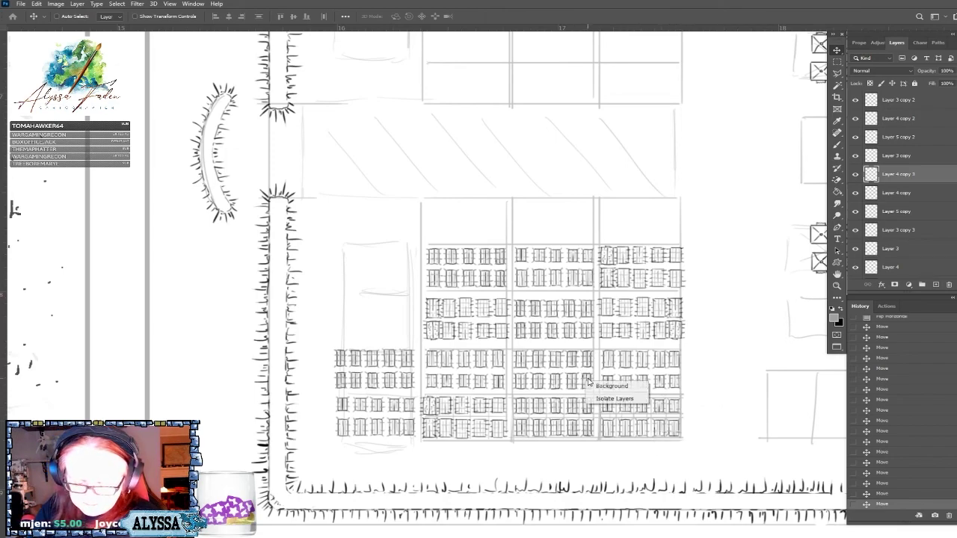
pyautogui.click(641, 279)
pyautogui.rightClick(640, 280)
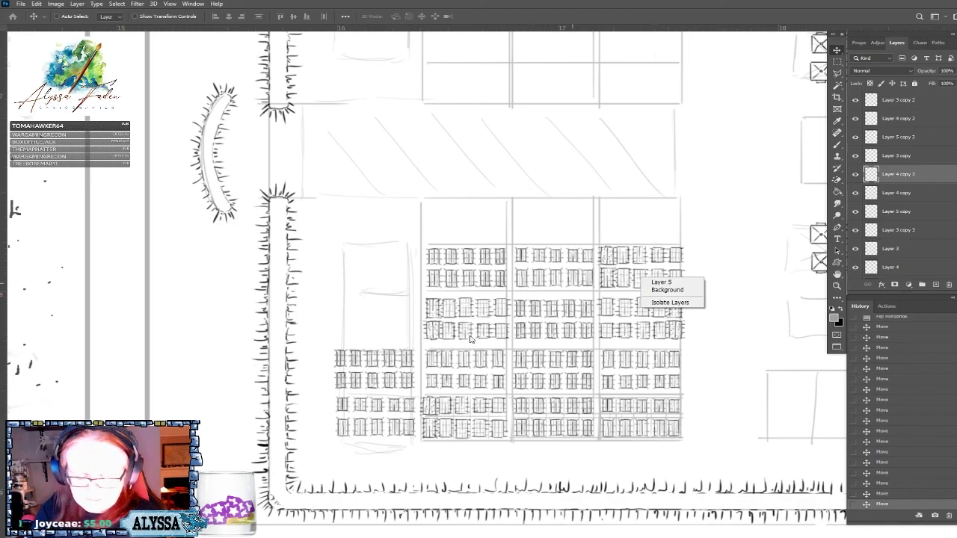
pyautogui.click(661, 282)
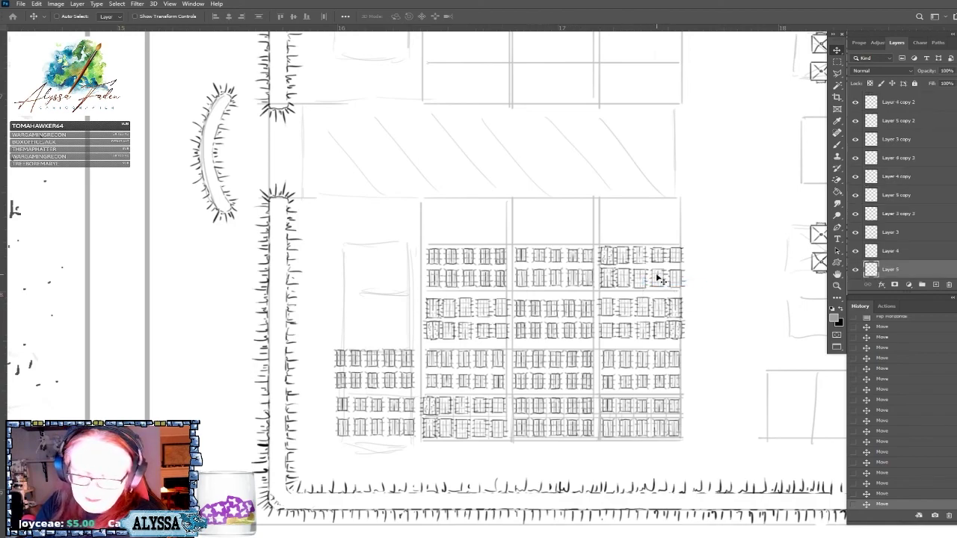
pyautogui.moveTo(659, 278); pyautogui.dragTo(389, 315)
# Flip the duplicated Layer 5 tent block vertically and horizontally, and realign it in the left column's third row from the bottom.
pyautogui.click(36, 4)
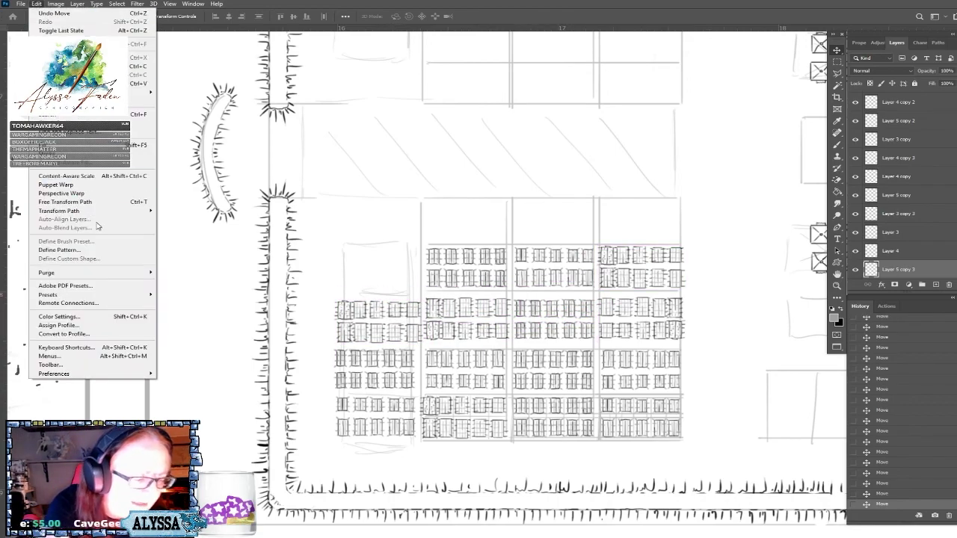
pyautogui.moveTo(120, 211)
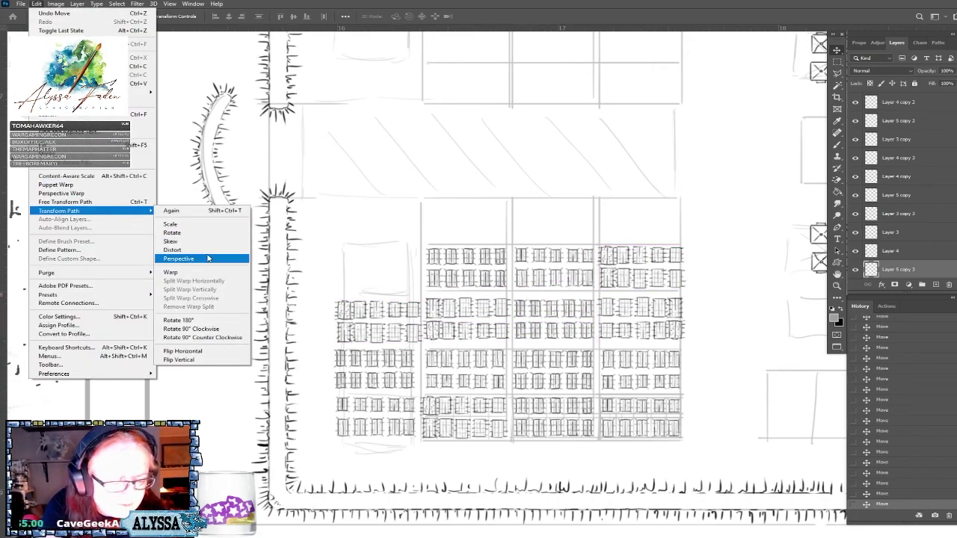
pyautogui.click(208, 360)
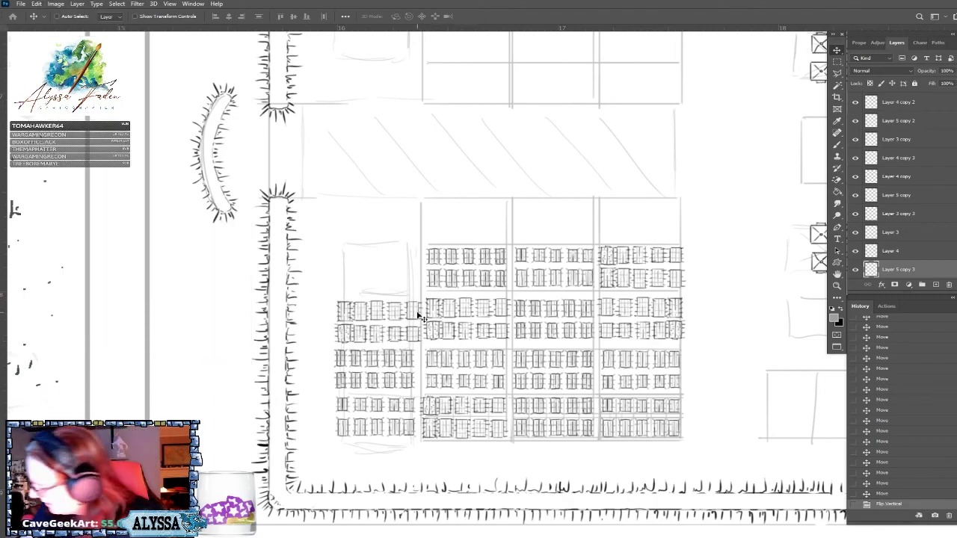
pyautogui.click(39, 4)
pyautogui.moveTo(129, 211)
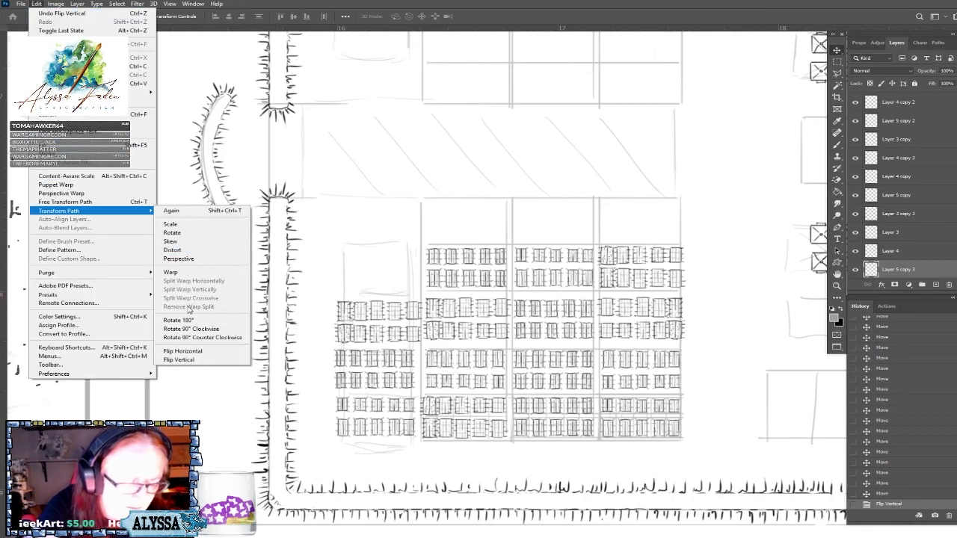
pyautogui.click(200, 351)
pyautogui.moveTo(419, 329); pyautogui.dragTo(414, 329)
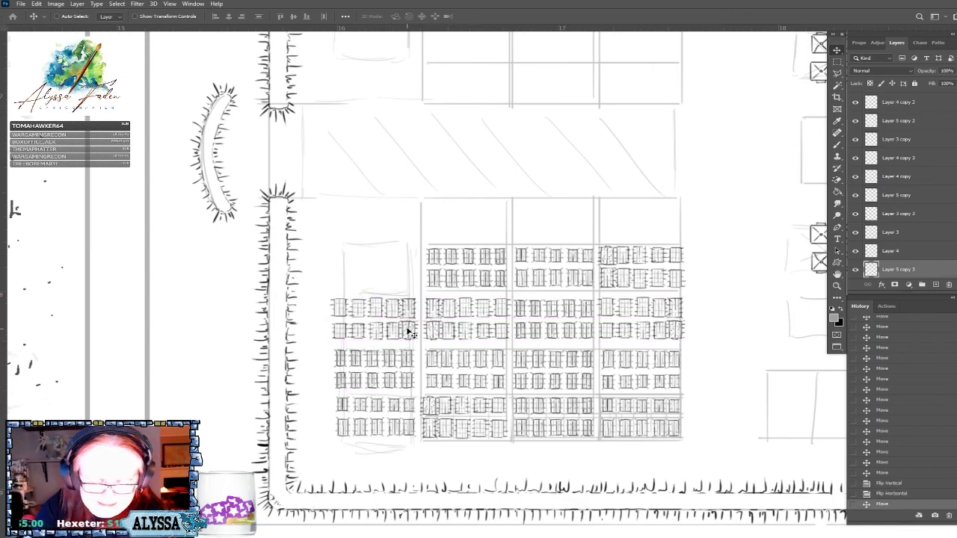
# Duplicate Layer 3's tent block into the left column's fourth row from the bottom and nudge it up level with the neighbouring row.
pyautogui.rightClick(557, 281)
pyautogui.click(583, 279)
pyautogui.moveTo(581, 275); pyautogui.dragTo(421, 277)
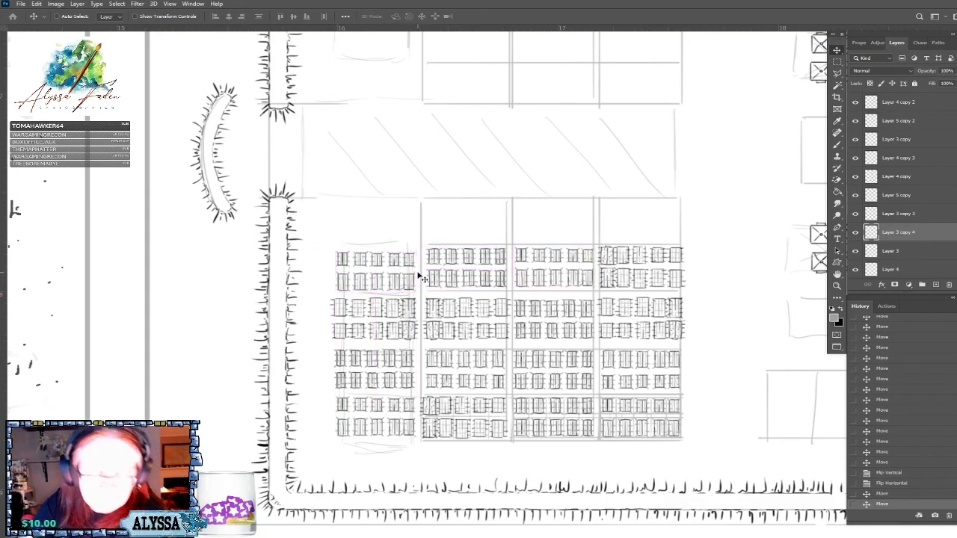
pyautogui.scroll(-3, 421, 277)
pyautogui.scroll(2, 421, 277)
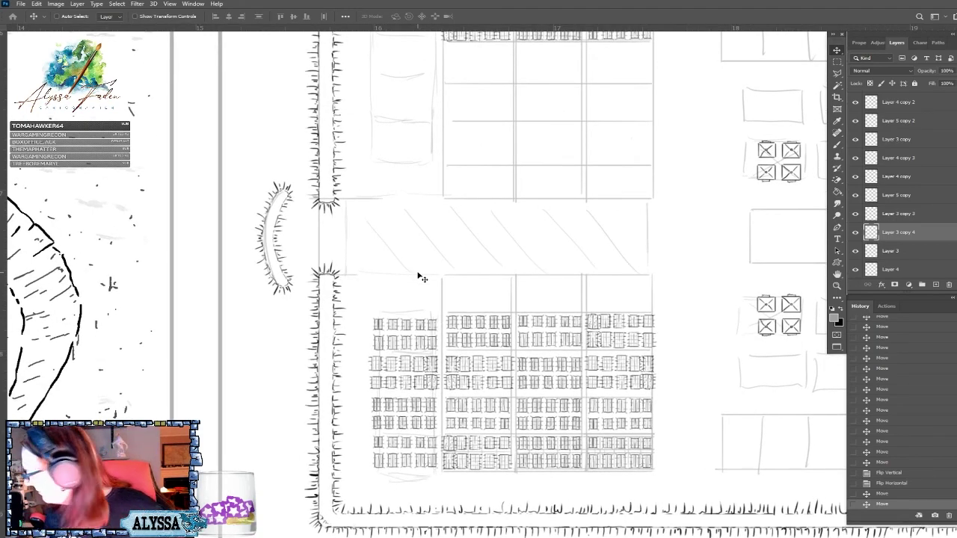
pyautogui.press('Up')
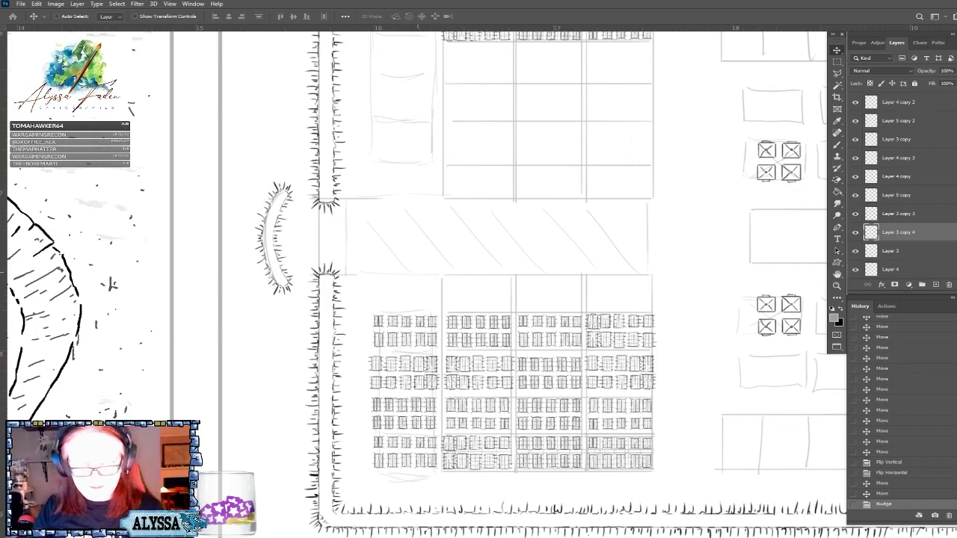
# Review the tent rows up close and across the whole camp, comparing their density with the surrounding map panels.
pyautogui.scroll(-2, 478, 284)
pyautogui.scroll(2, 478, 284)
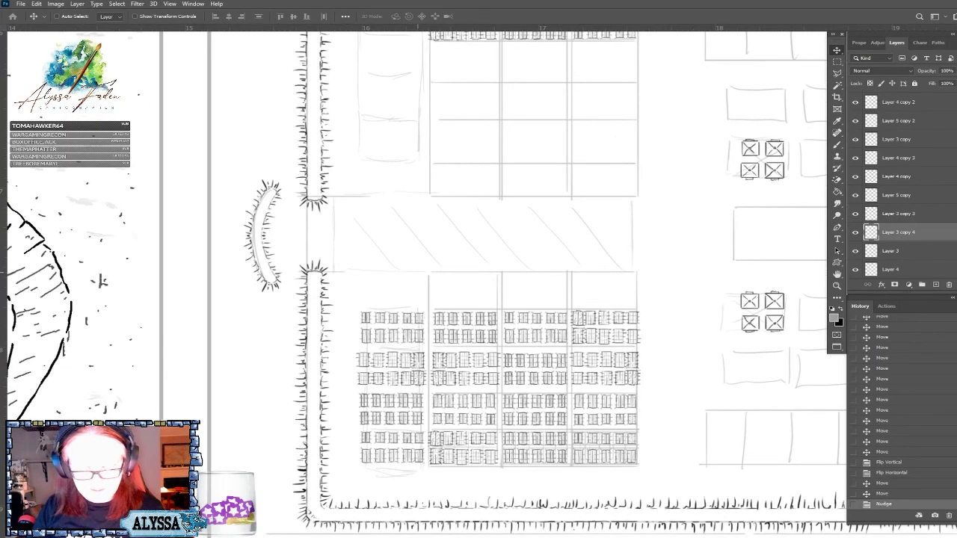
pyautogui.scroll(-2, 479, 284)
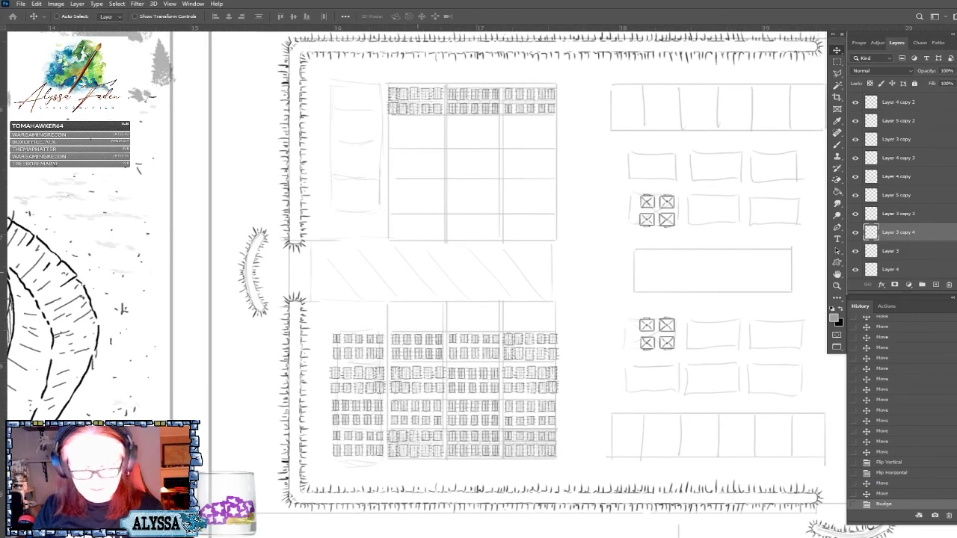
pyautogui.scroll(2, 333, 455)
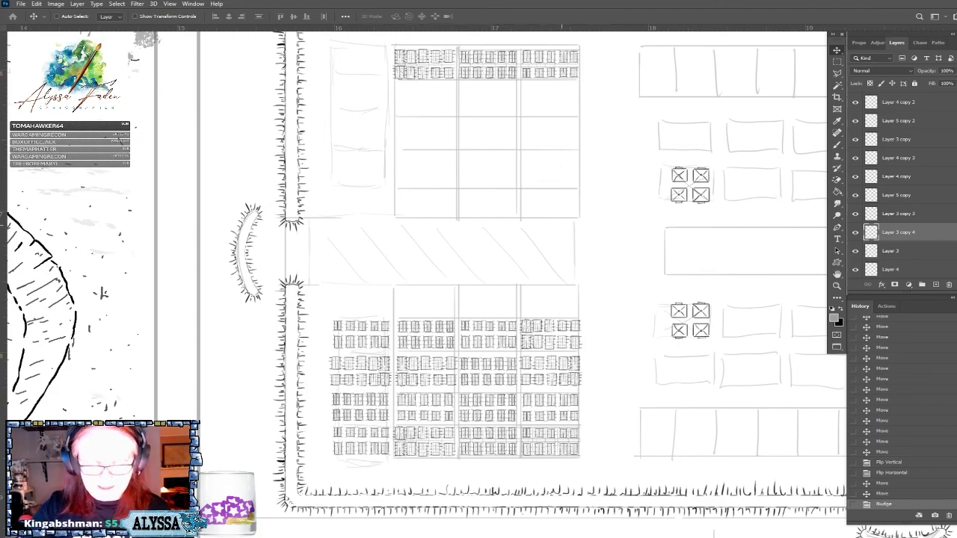
pyautogui.hotkey('ctrl', '-')
pyautogui.hotkey('ctrl', '-')
pyautogui.hotkey('ctrl', '-')
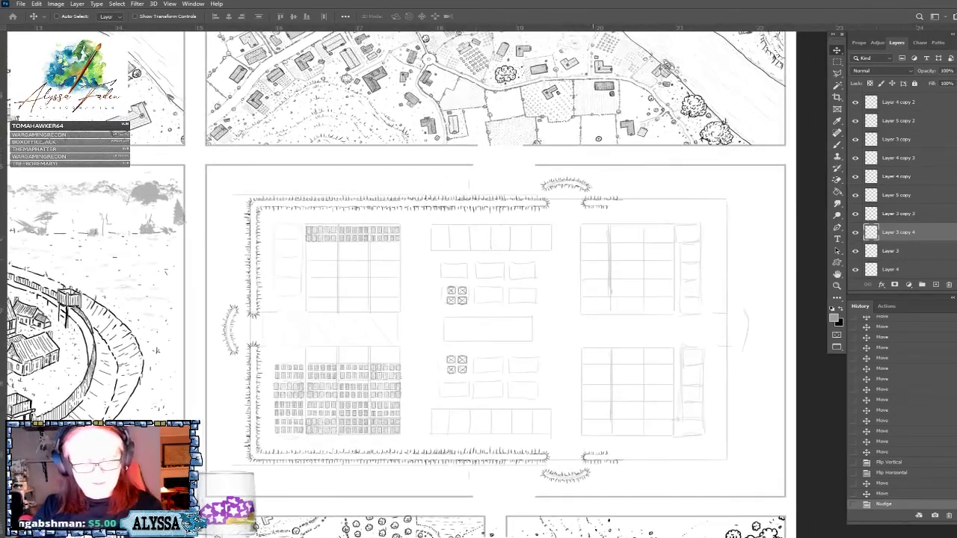
pyautogui.hotkey('ctrl', '+')
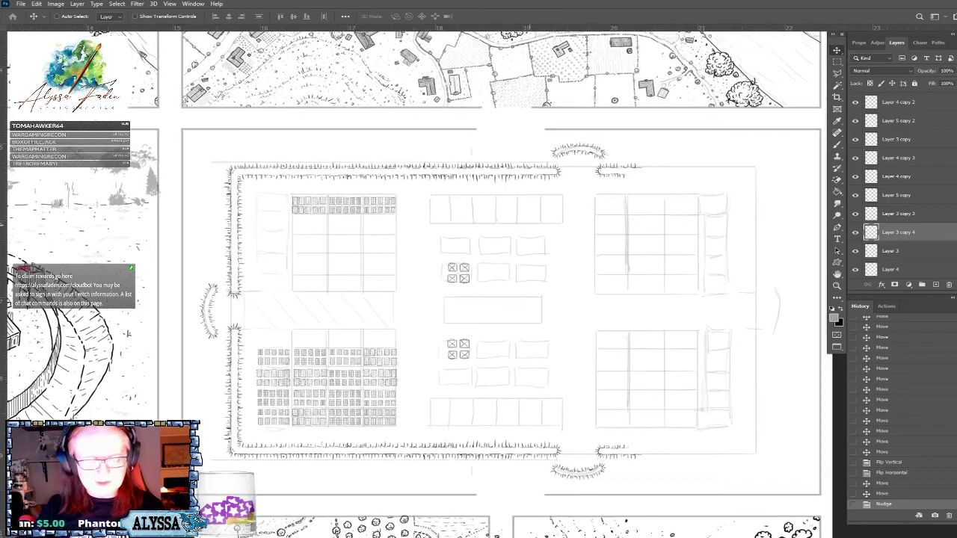
pyautogui.scroll(-3, 448, 321)
pyautogui.scroll(2, 448, 322)
pyautogui.scroll(1, 405, 400)
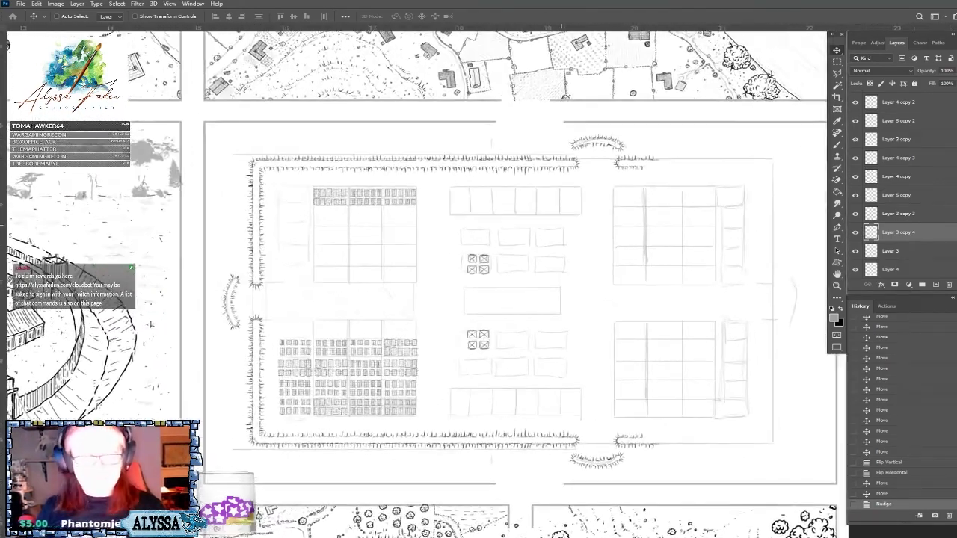
pyautogui.scroll(-3, 449, 321)
pyautogui.scroll(1, 448, 321)
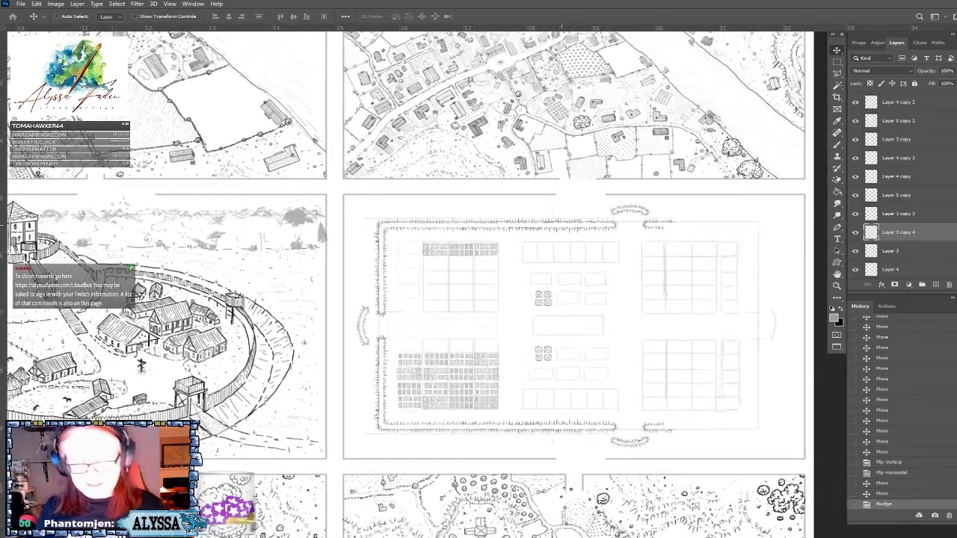
pyautogui.scroll(2, 449, 322)
pyautogui.scroll(-1, 448, 321)
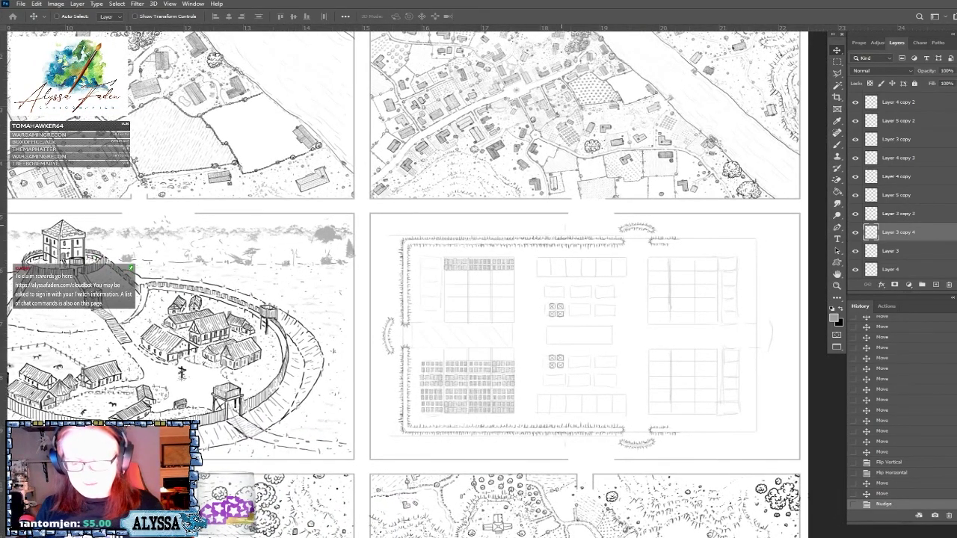
pyautogui.scroll(3, 673, 423)
pyautogui.scroll(1, 770, 448)
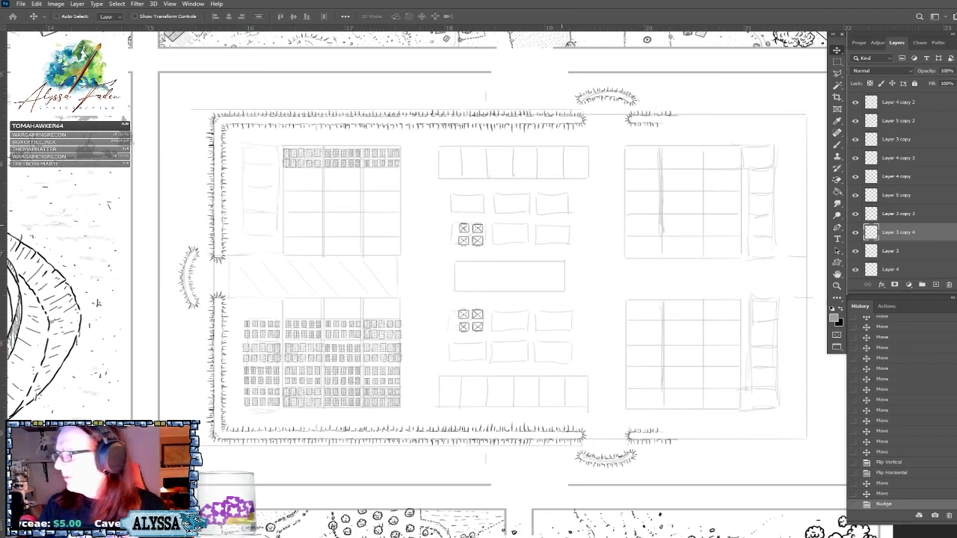
pyautogui.scroll(3, 79, 411)
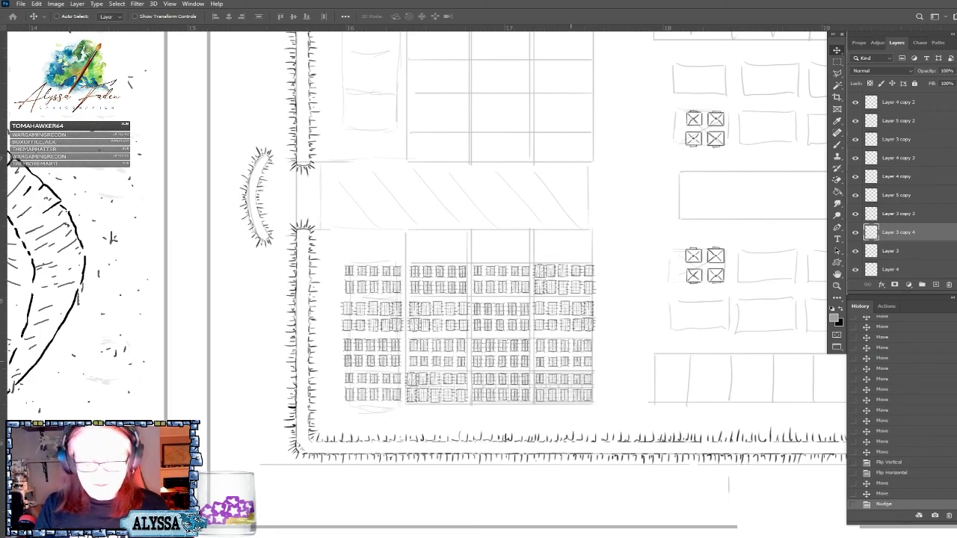
pyautogui.scroll(-5, 448, 299)
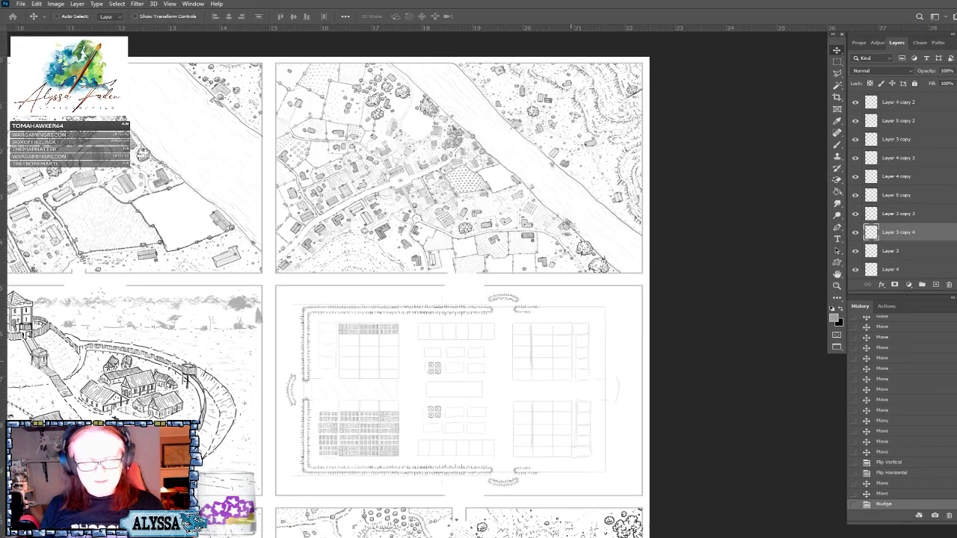
pyautogui.scroll(5, 293, 486)
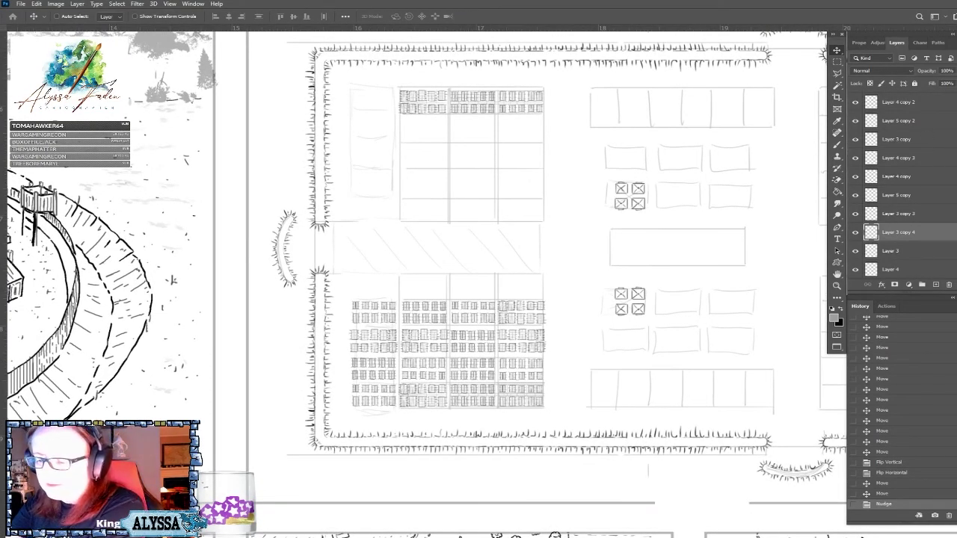
# Merge all tent block layers from Layer 3 copy 2 through Layer 5, and combine the merged layer with the INK layer.
pyautogui.scroll(3, 889, 145)
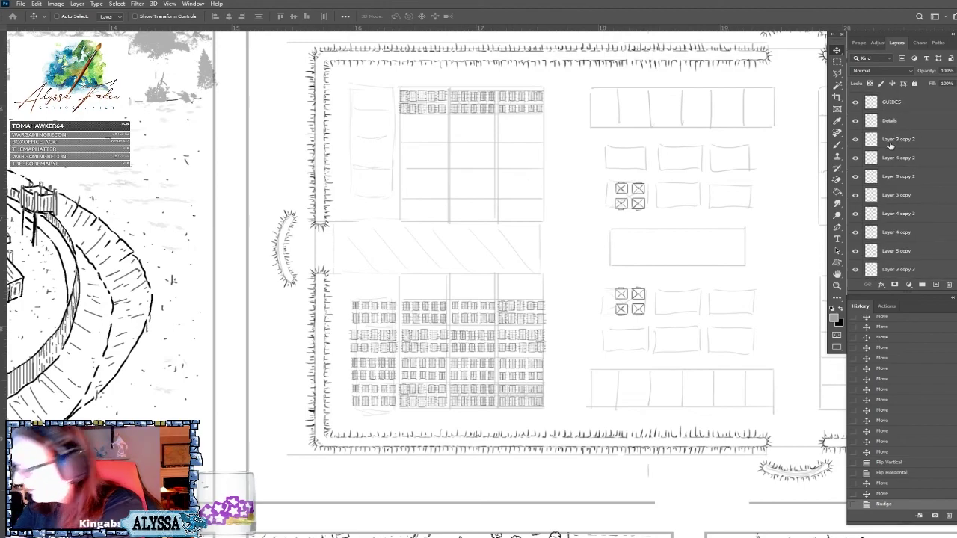
pyautogui.click(930, 147)
pyautogui.scroll(-10, 921, 219)
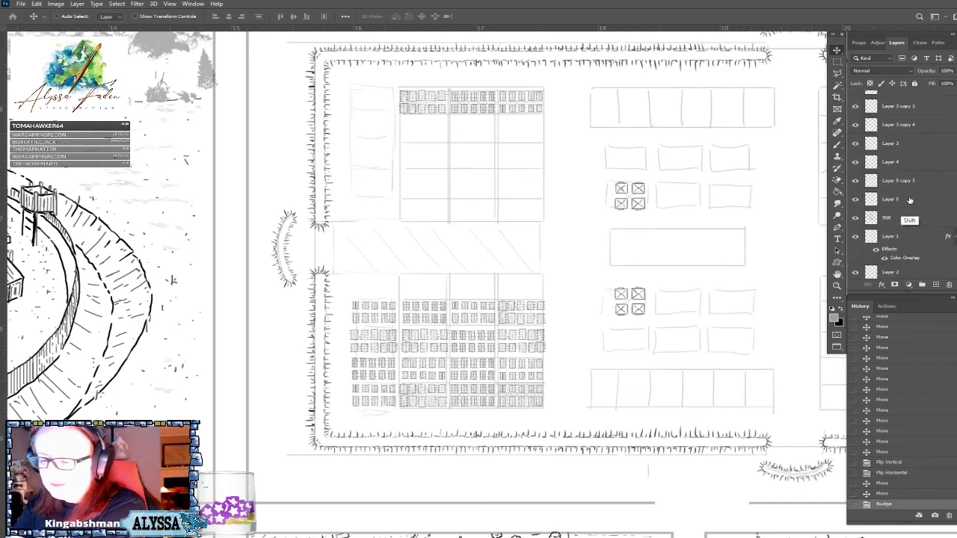
pyautogui.keyDown('shift'); pyautogui.click(902, 198); pyautogui.keyUp('shift')
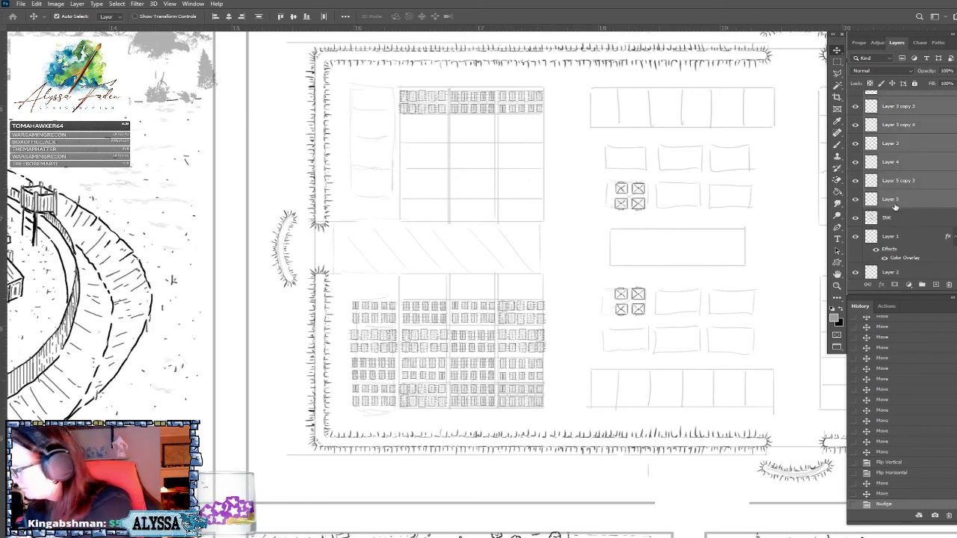
pyautogui.hotkey('ctrl', 'e')
pyautogui.moveTo(907, 129); pyautogui.dragTo(918, 146)
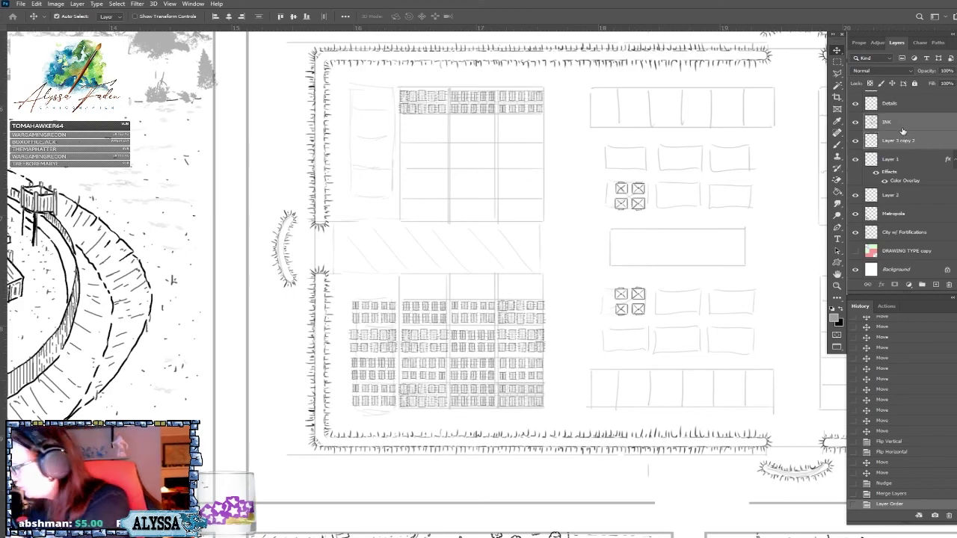
pyautogui.hotkey('ctrl', 'e')
# Outline the three leftmost tent blocks in the bottom row on the INK layer and copy them onto a new layer.
pyautogui.hotkey('ctrl', '-')
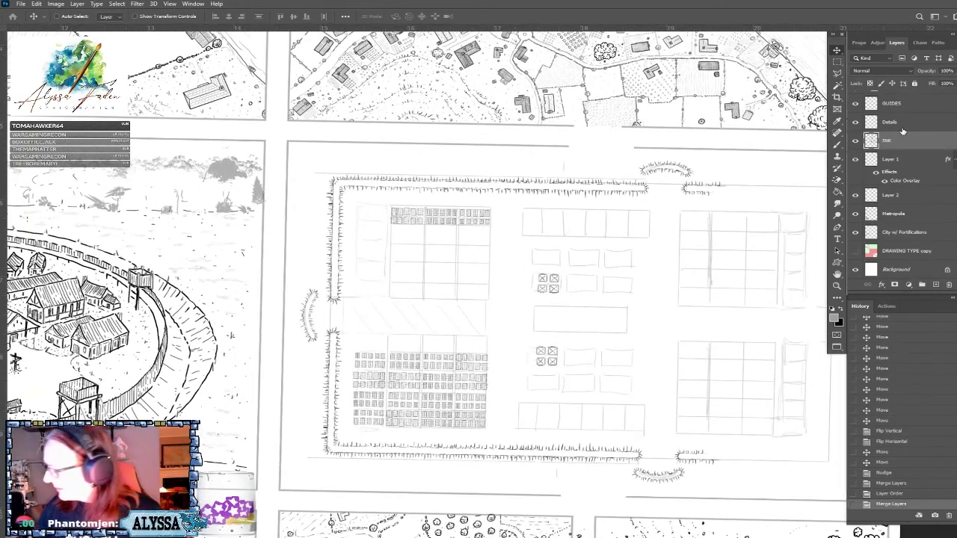
pyautogui.hotkey('ctrl', '+')
pyautogui.hotkey('ctrl', '+')
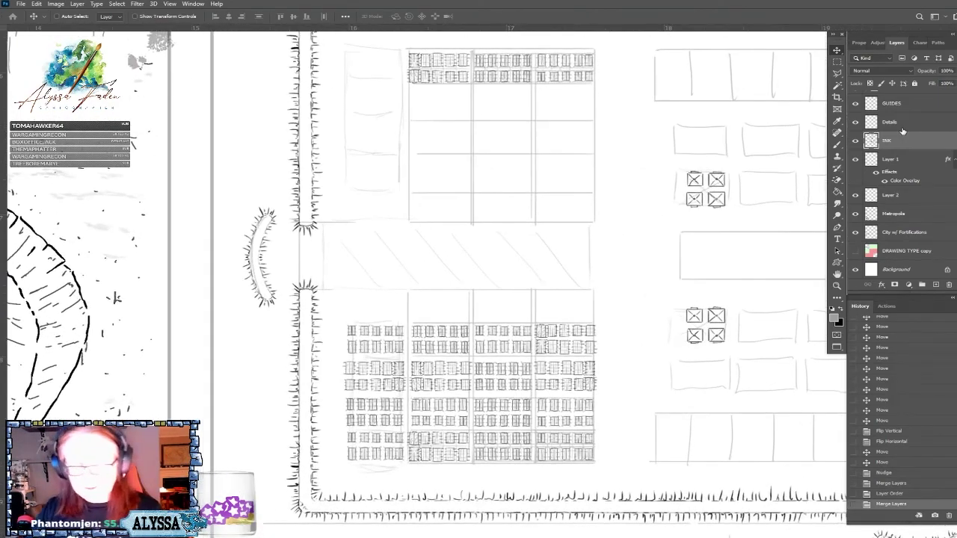
pyautogui.click(837, 73)
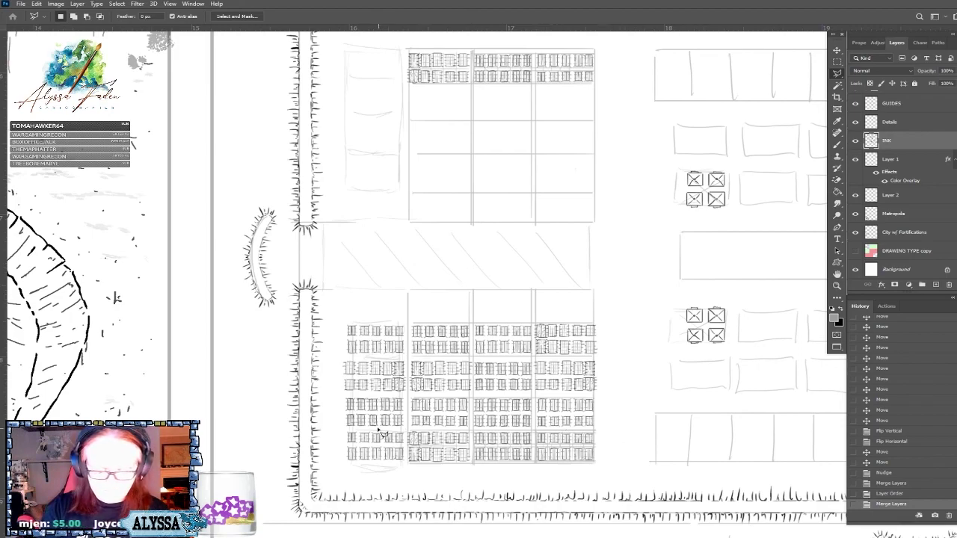
pyautogui.moveTo(349, 433)
pyautogui.mouseDown()
pyautogui.moveTo(532, 430)
pyautogui.moveTo(534, 470)
pyautogui.moveTo(367, 473)
pyautogui.moveTo(340, 464)
pyautogui.mouseUp()
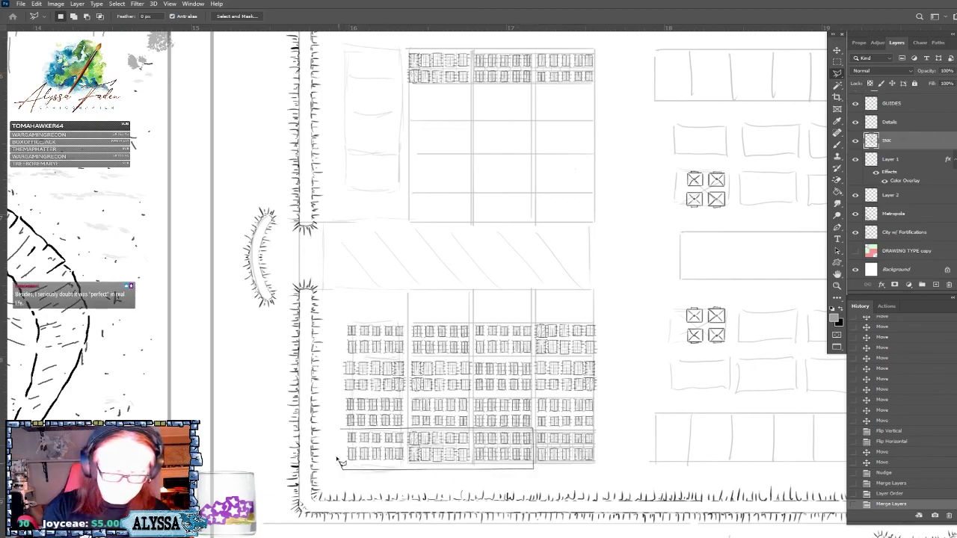
pyautogui.click(341, 435)
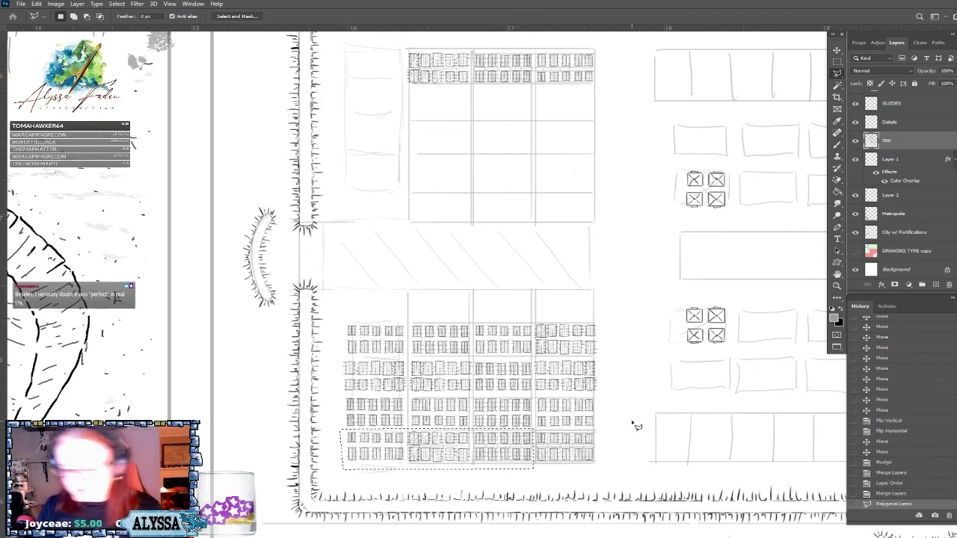
pyautogui.hotkey('ctrl', 'c')
pyautogui.hotkey('ctrl', 'v')
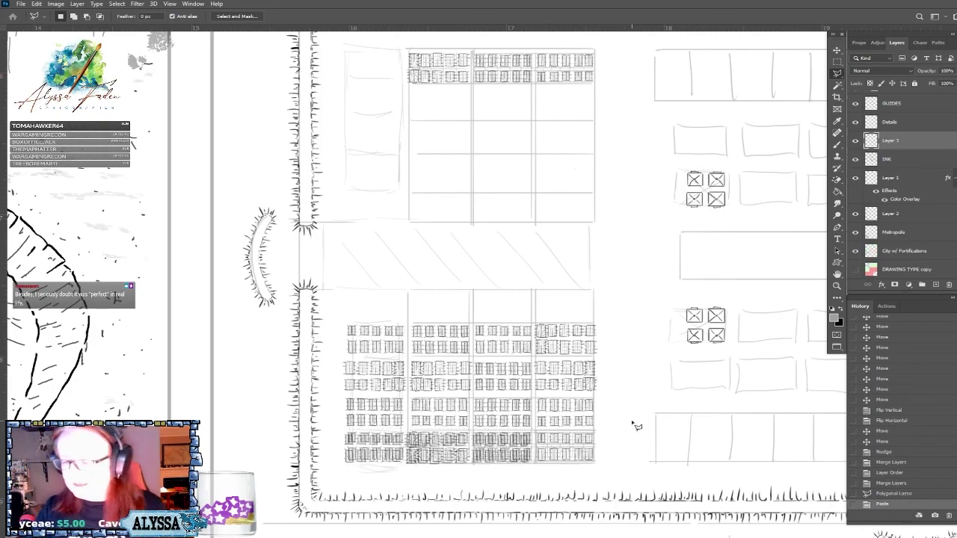
# Place the pasted layer below INK, and fit its vertically flipped tent blocks into the lower grid's empty top row.
pyautogui.moveTo(902, 142); pyautogui.dragTo(897, 161)
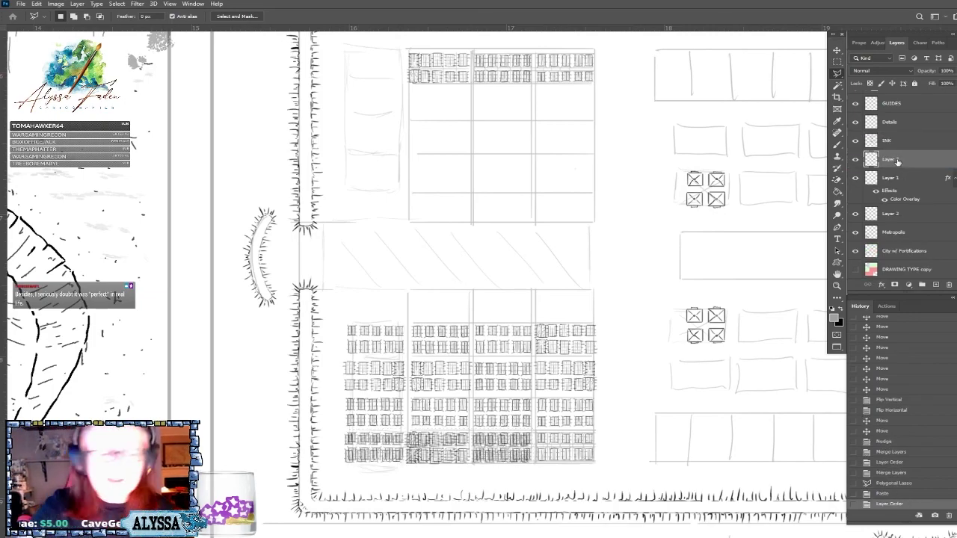
pyautogui.click(36, 7)
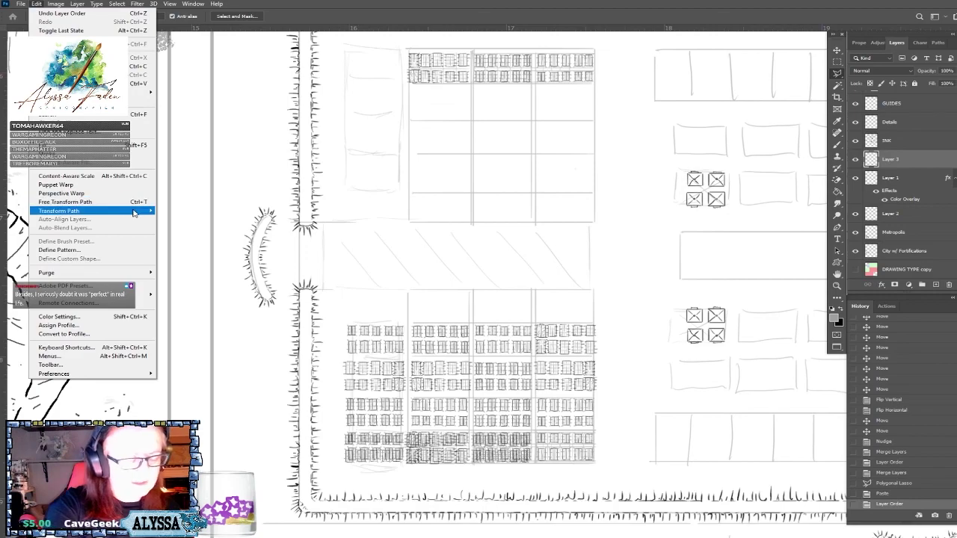
pyautogui.moveTo(145, 213)
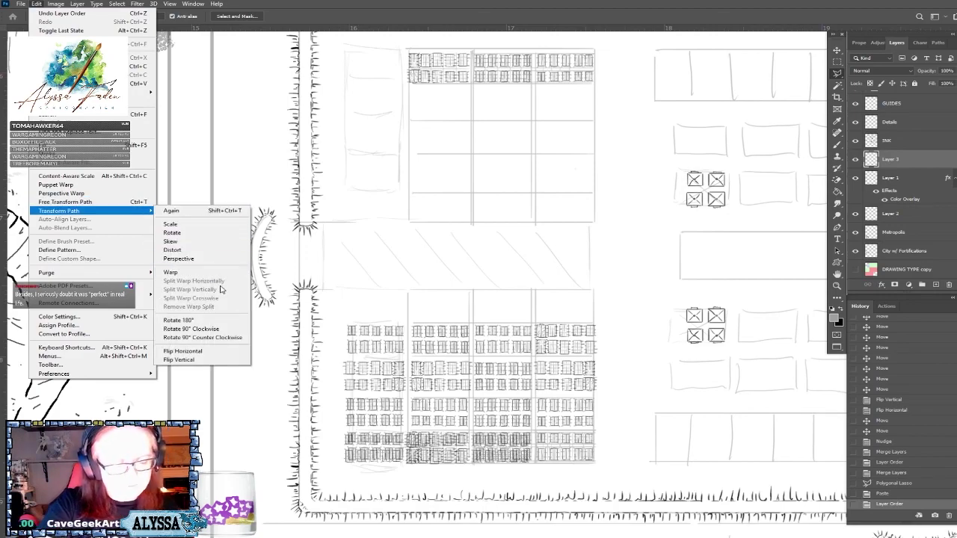
pyautogui.click(209, 359)
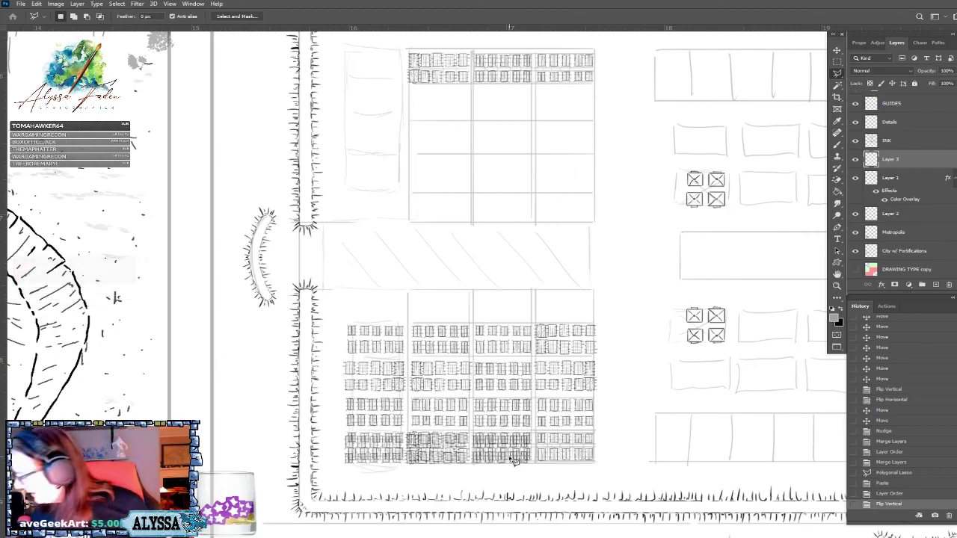
pyautogui.press('v')
pyautogui.moveTo(522, 455)
pyautogui.mouseDown()
pyautogui.moveTo(574, 314)
pyautogui.moveTo(587, 313)
pyautogui.mouseUp()
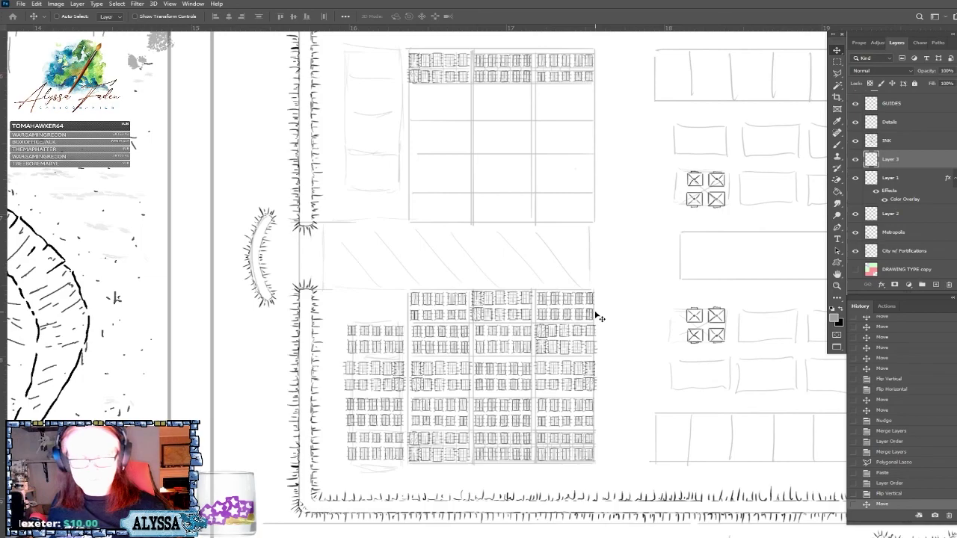
# Merge the new top row of tents on Layer 3 with the INK layer.
pyautogui.scroll(-5, 598, 317)
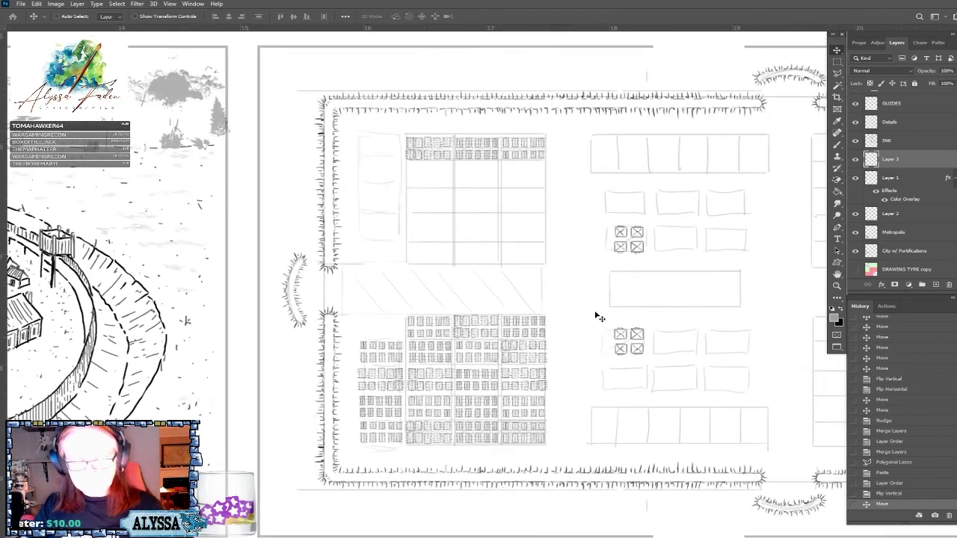
pyautogui.scroll(1, 598, 317)
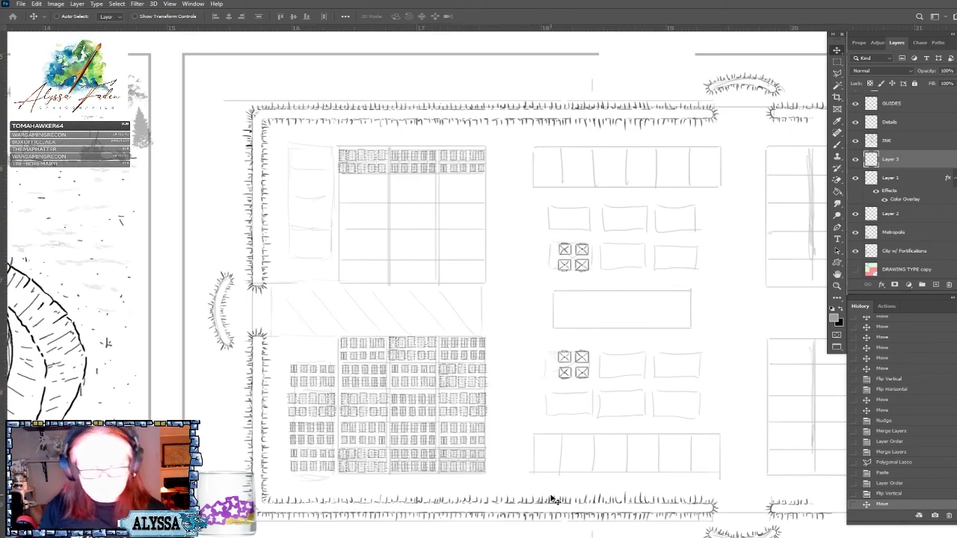
pyautogui.scroll(2, 553, 499)
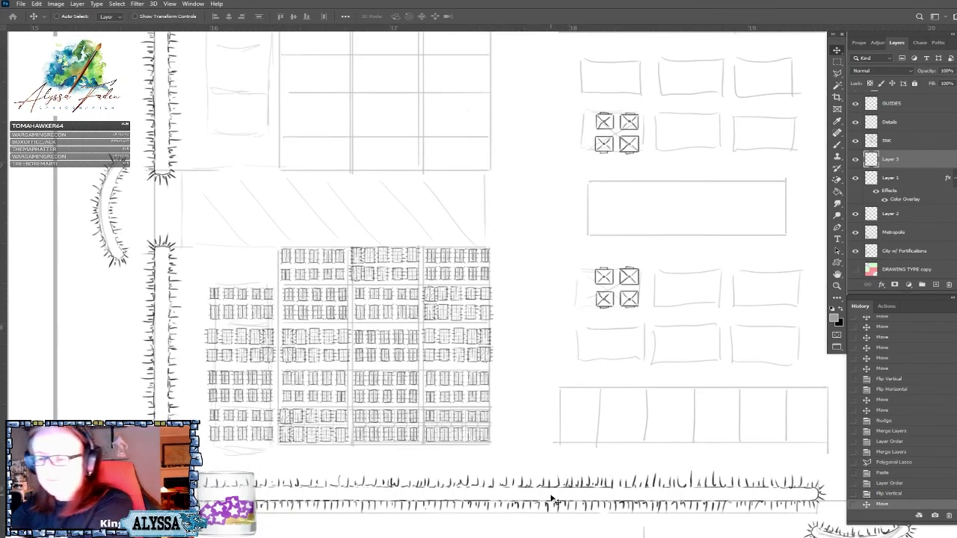
pyautogui.keyDown('ctrl'); pyautogui.click(901, 142); pyautogui.keyUp('ctrl')
pyautogui.hotkey('ctrl', 'e')
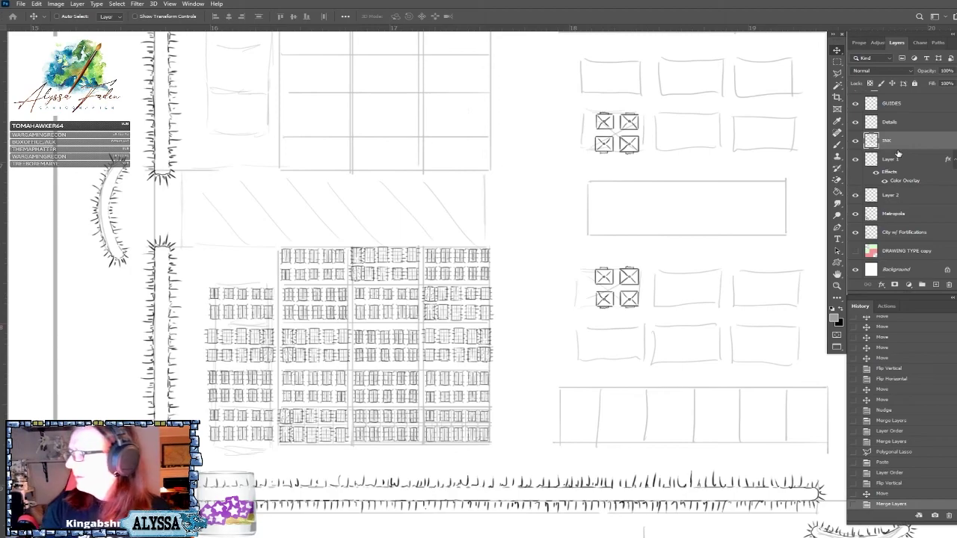
# Select the upper four tent rows of the lower grid with the Polygonal Lasso, leaving out the bottom row, and switch to the Move tool.
pyautogui.moveTo(464, 284); pyautogui.dragTo(514, 290)
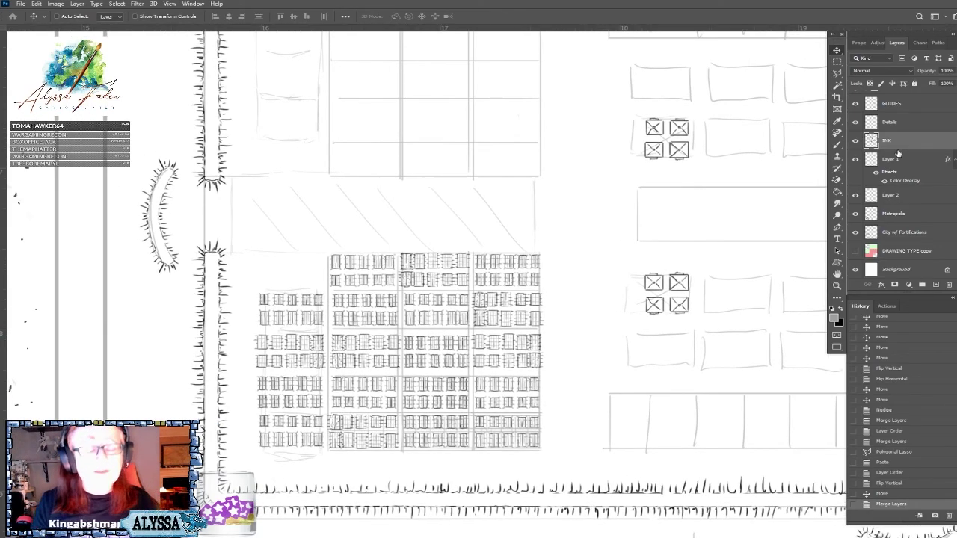
pyautogui.hotkey('ctrl', '-')
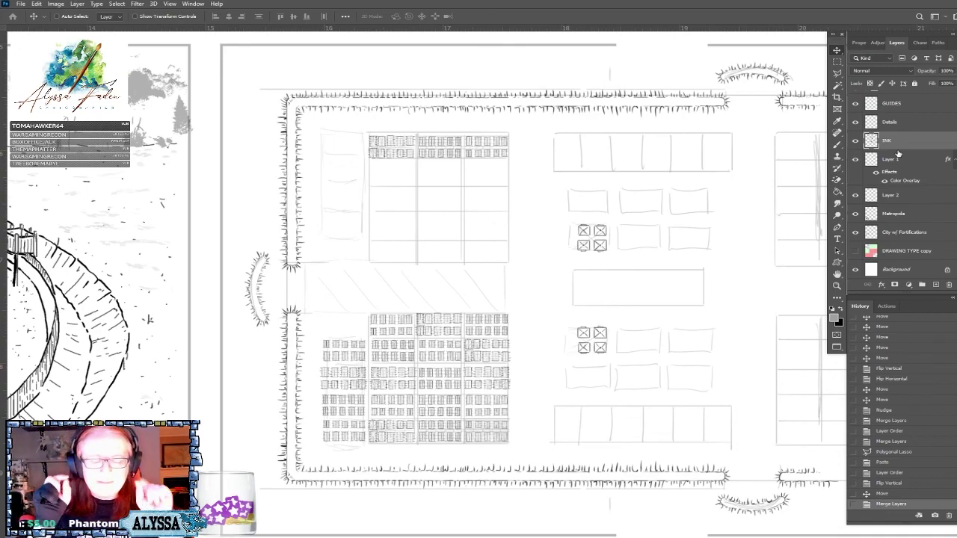
pyautogui.hotkey('ctrl', '+')
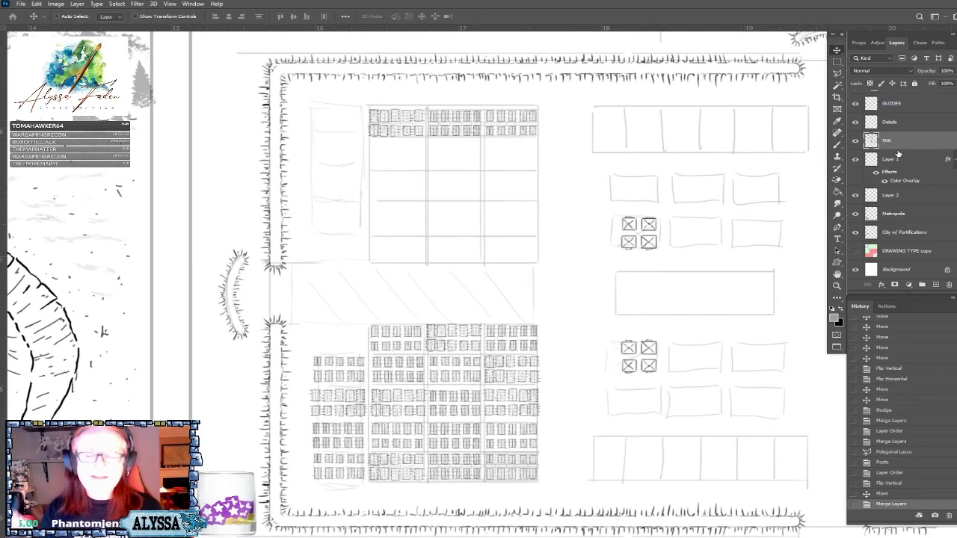
pyautogui.hotkey('ctrl', '-')
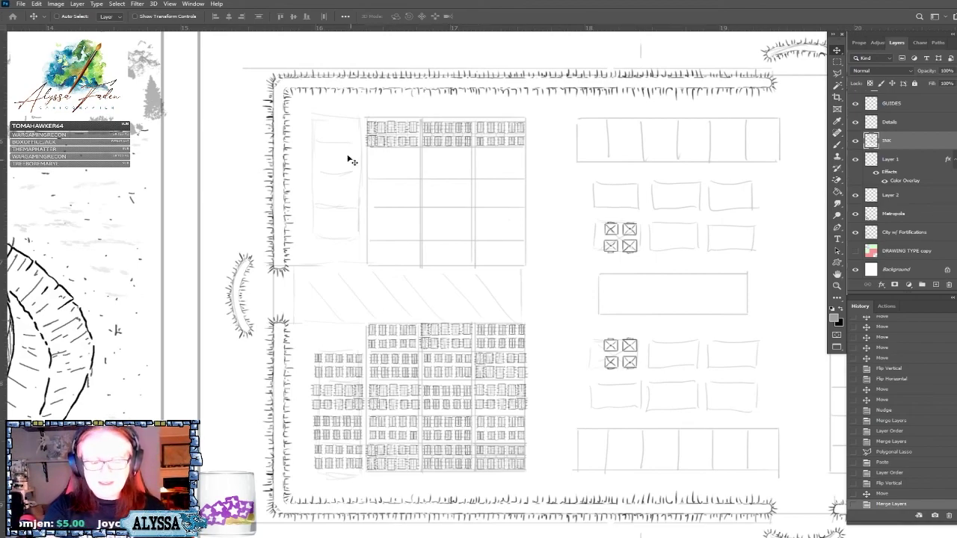
pyautogui.click(835, 63)
pyautogui.click(837, 73)
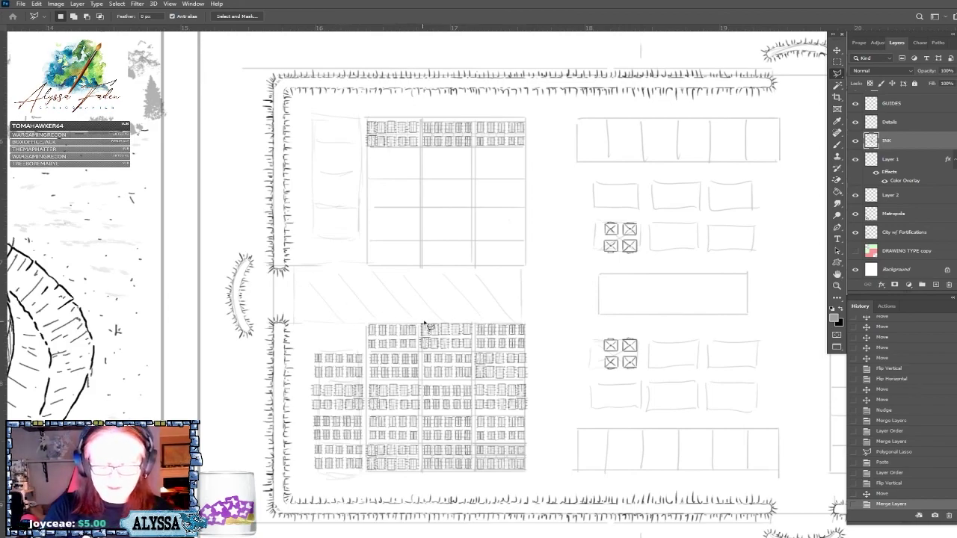
pyautogui.click(538, 313)
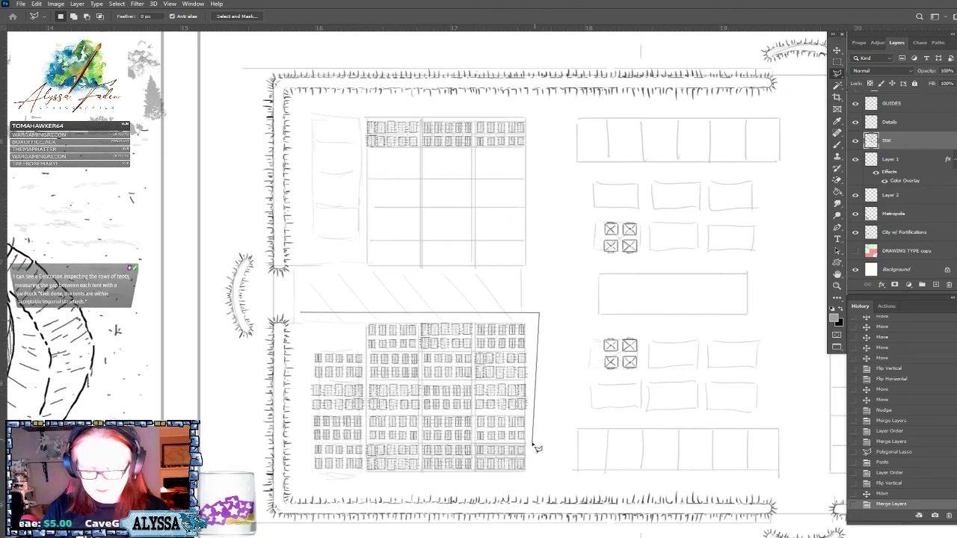
pyautogui.click(532, 441)
pyautogui.click(302, 443)
pyautogui.click(301, 313)
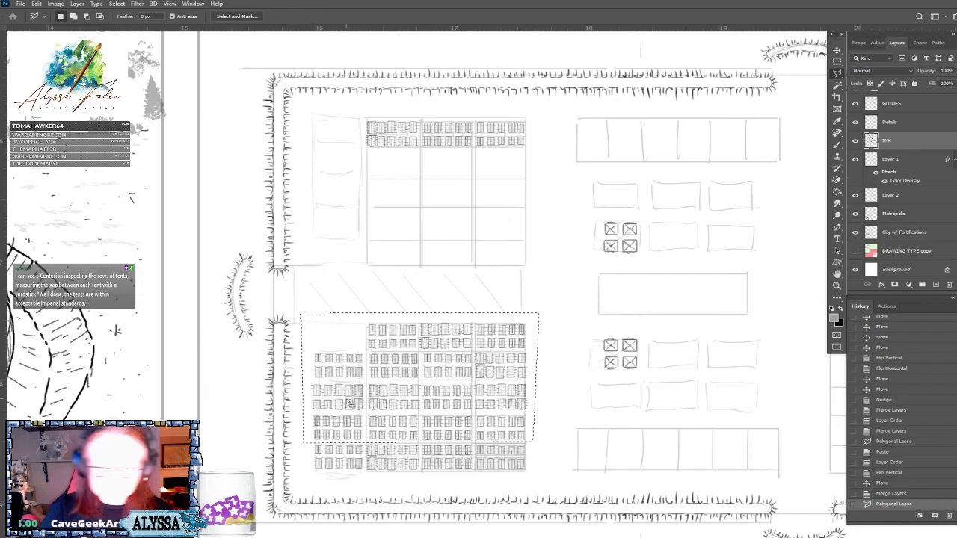
pyautogui.press('v')
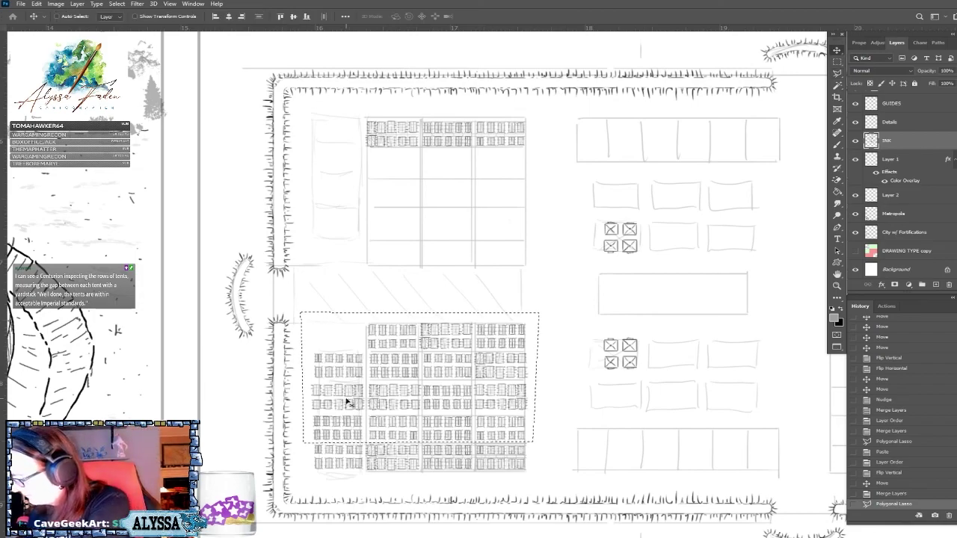
pyautogui.moveTo(512, 402)
pyautogui.mouseDown()
pyautogui.moveTo(533, 308)
pyautogui.moveTo(516, 270)
pyautogui.mouseUp()
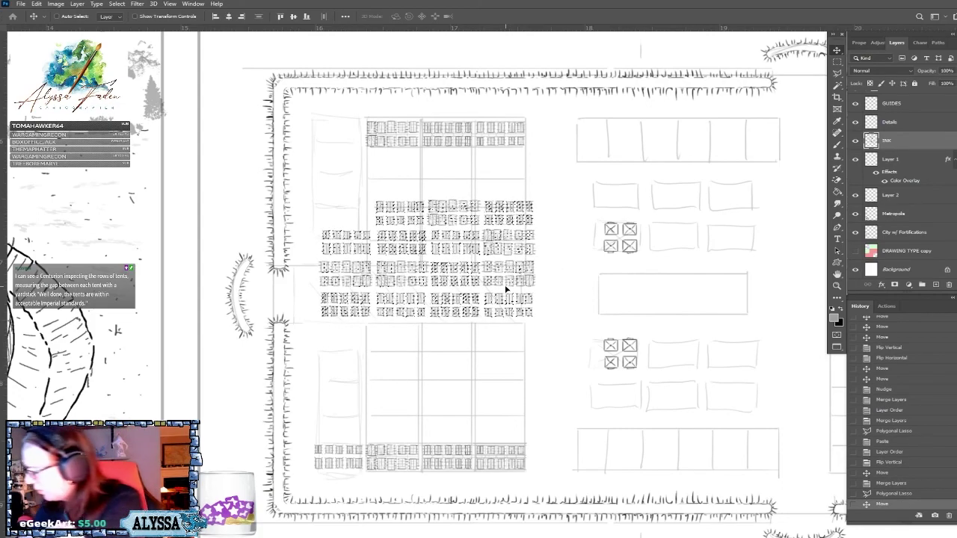
pyautogui.hotkey('ctrl', 'z')
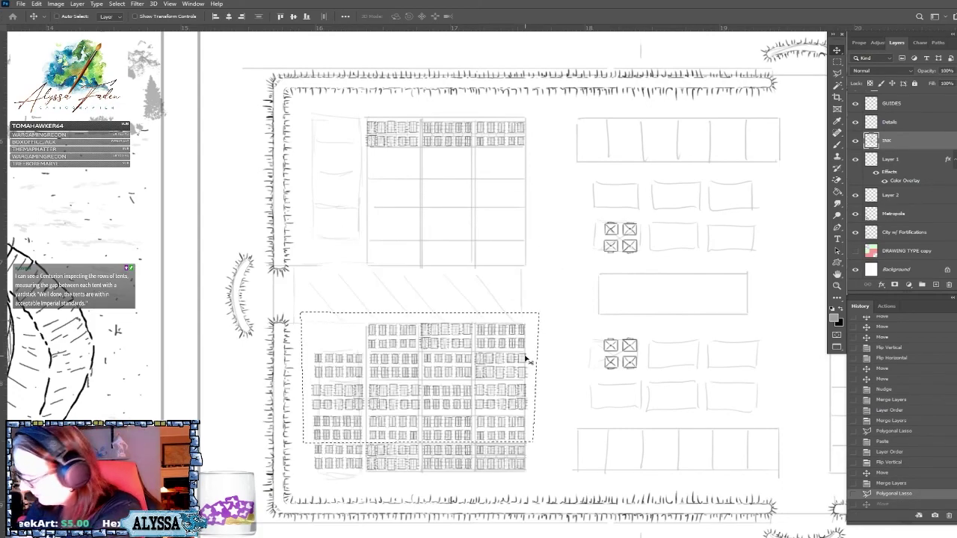
pyautogui.moveTo(516, 348); pyautogui.dragTo(526, 301)
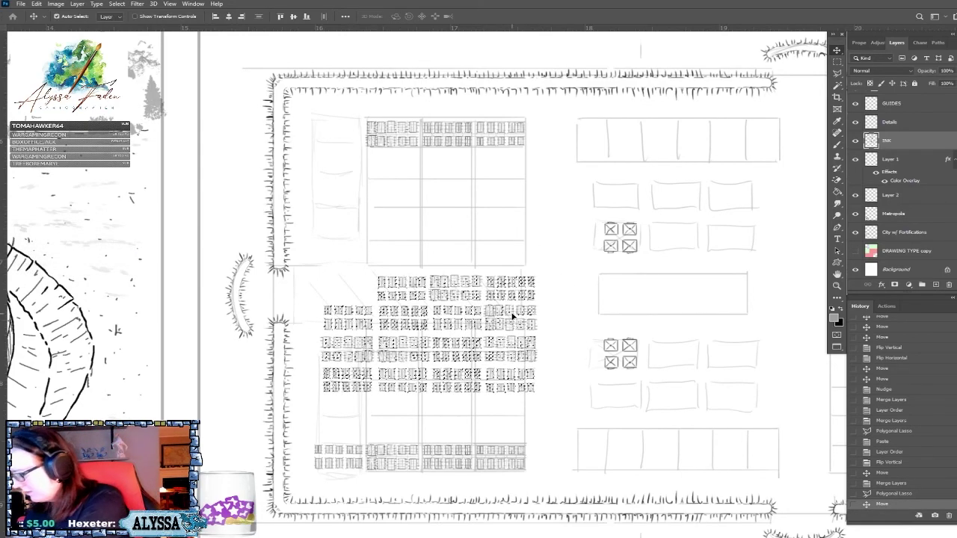
pyautogui.hotkey('ctrl', 'z')
# Duplicate the selected four tent rows into the upper grid, beneath its existing top row.
pyautogui.press('alt')
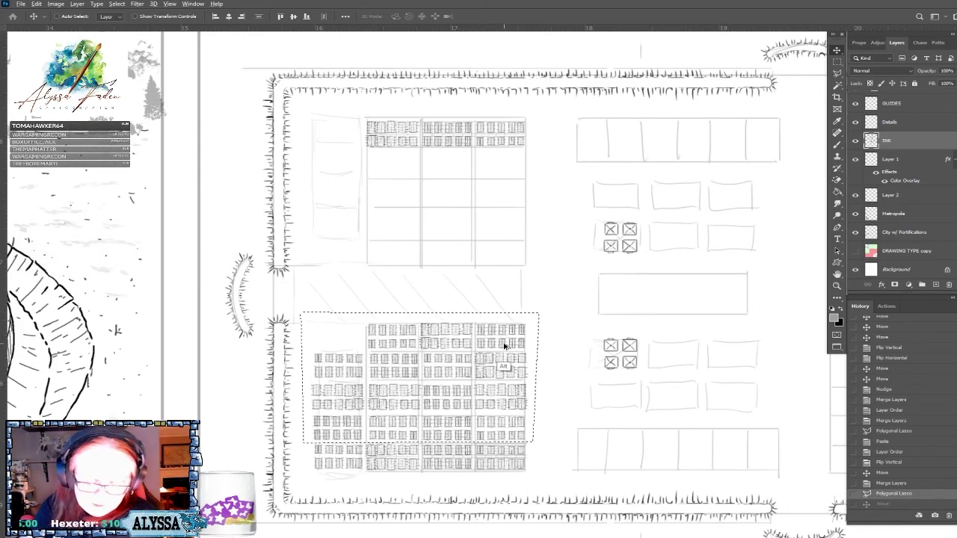
pyautogui.moveTo(505, 345); pyautogui.dragTo(497, 172)
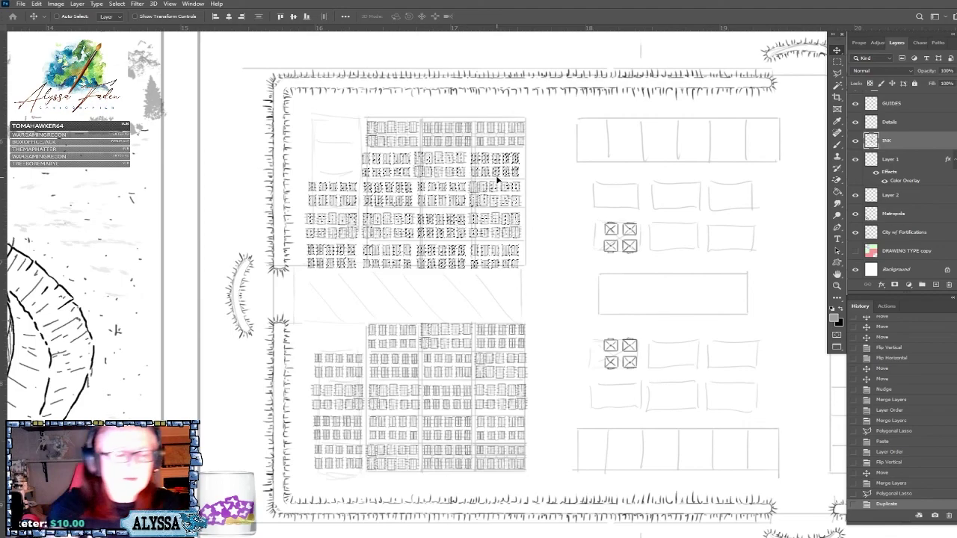
pyautogui.click(36, 3)
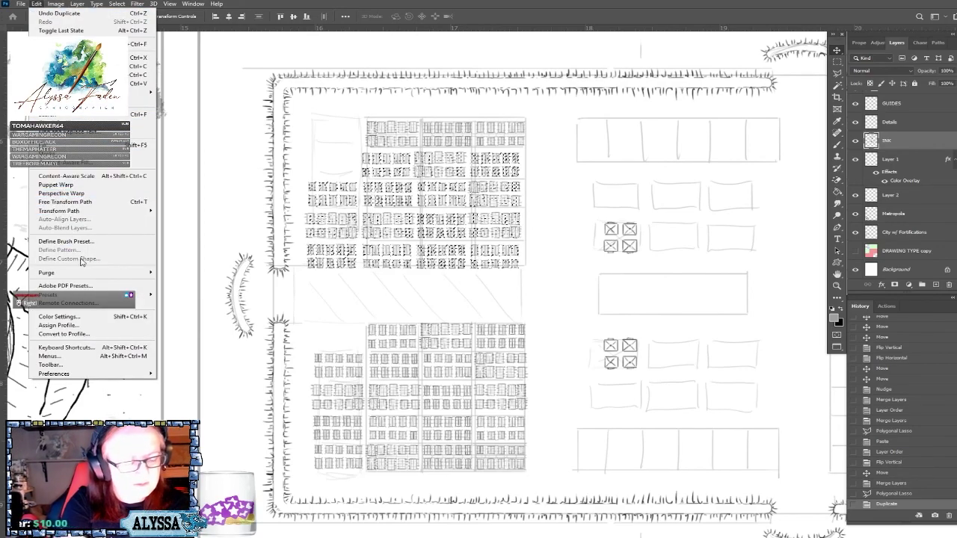
pyautogui.moveTo(150, 214)
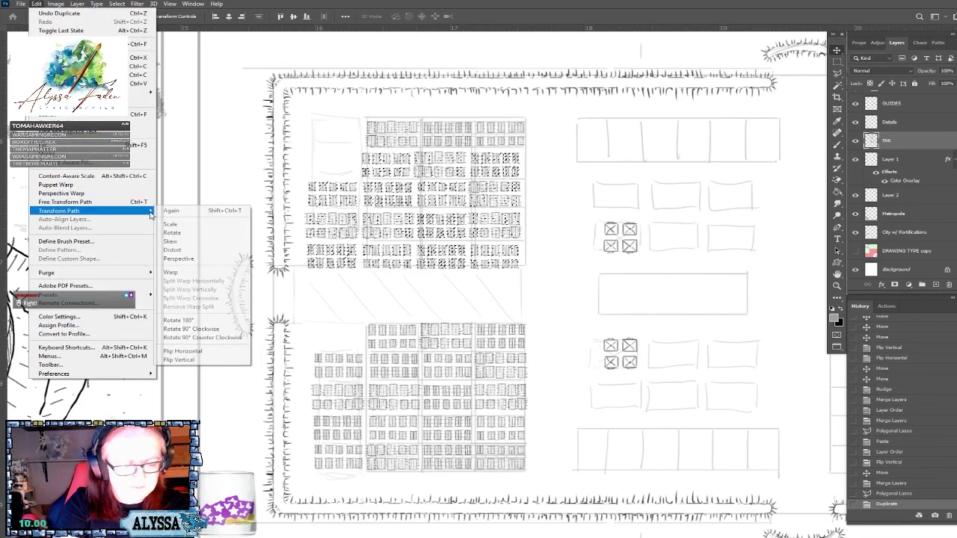
pyautogui.click(228, 361)
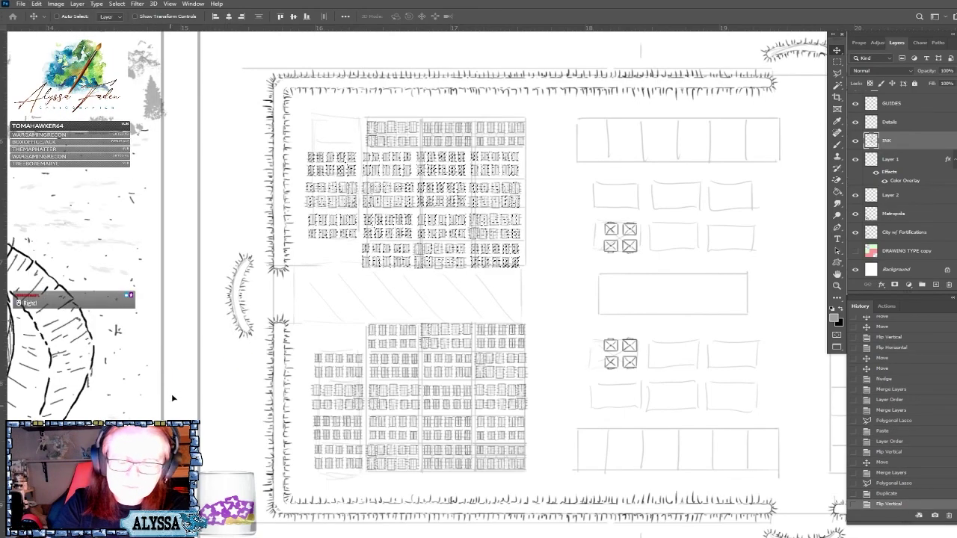
pyautogui.click(36, 4)
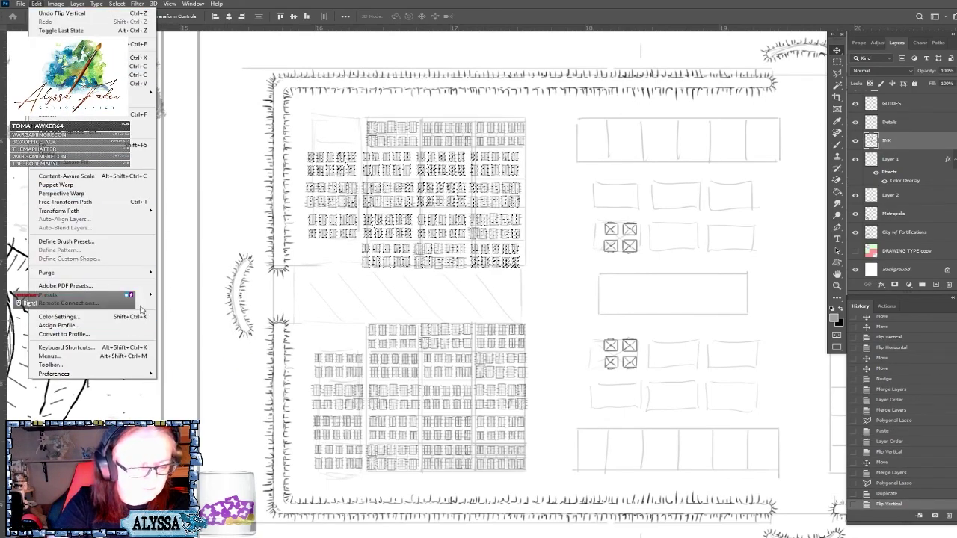
pyautogui.moveTo(135, 211)
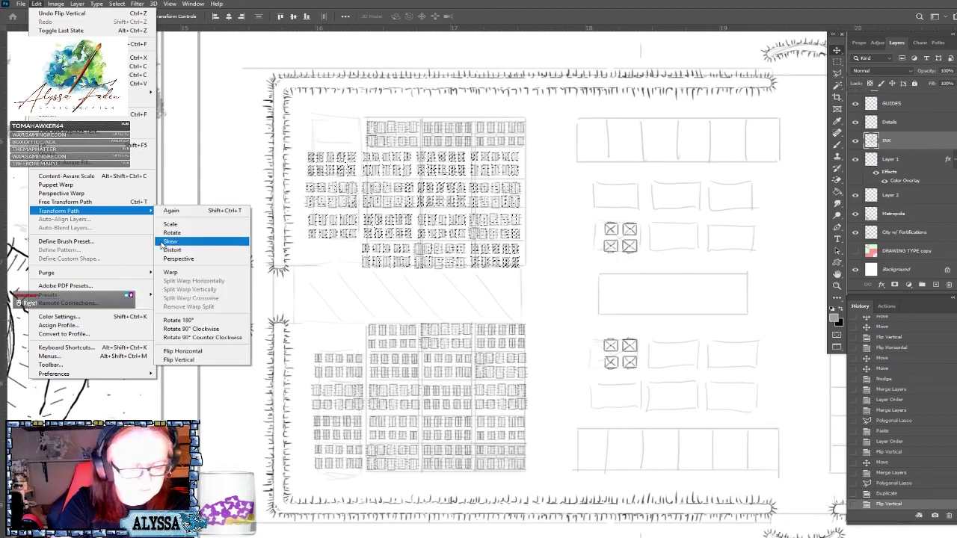
pyautogui.click(215, 361)
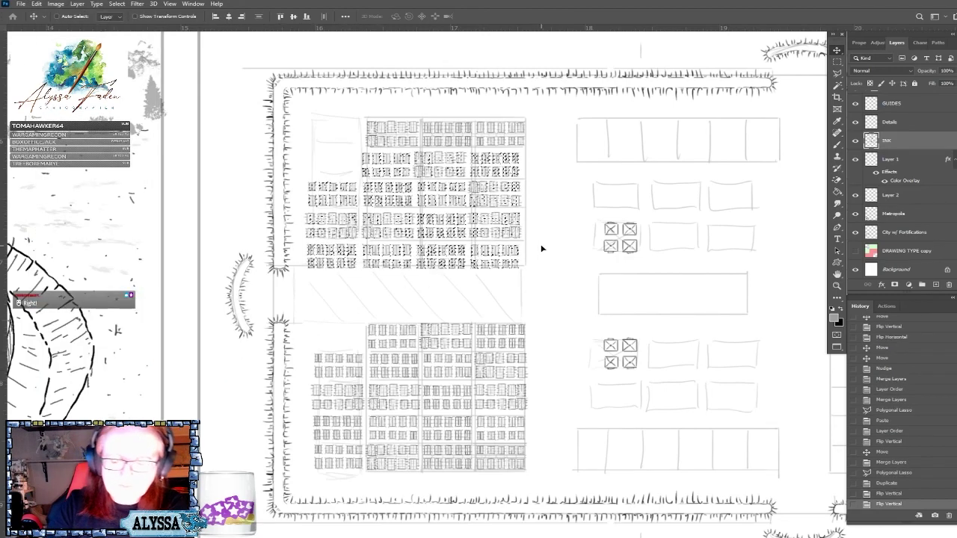
# Align the duplicated four tent rows with the upper grid's columns, close beneath its existing top row.
pyautogui.moveTo(489, 216)
pyautogui.mouseDown()
pyautogui.moveTo(498, 232)
pyautogui.moveTo(529, 241)
pyautogui.moveTo(505, 223)
pyautogui.moveTo(491, 240)
pyautogui.moveTo(504, 284)
pyautogui.moveTo(503, 227)
pyautogui.moveTo(499, 253)
pyautogui.moveTo(498, 207)
pyautogui.moveTo(491, 214)
pyautogui.mouseUp()
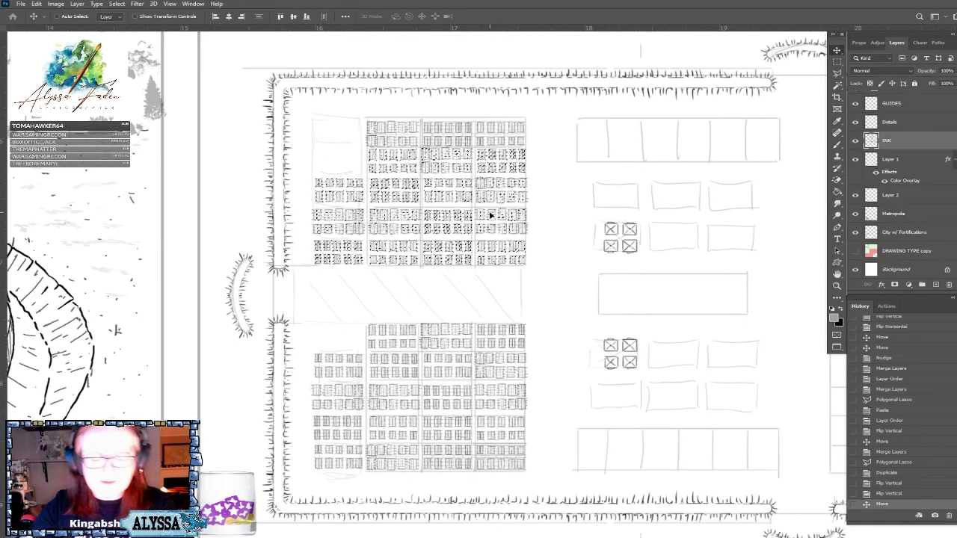
# Move the first column's bottom tent block in the upper grid up directly above that column's other blocks, using a rectangular marquee selection.
pyautogui.hotkey('ctrl', '+')
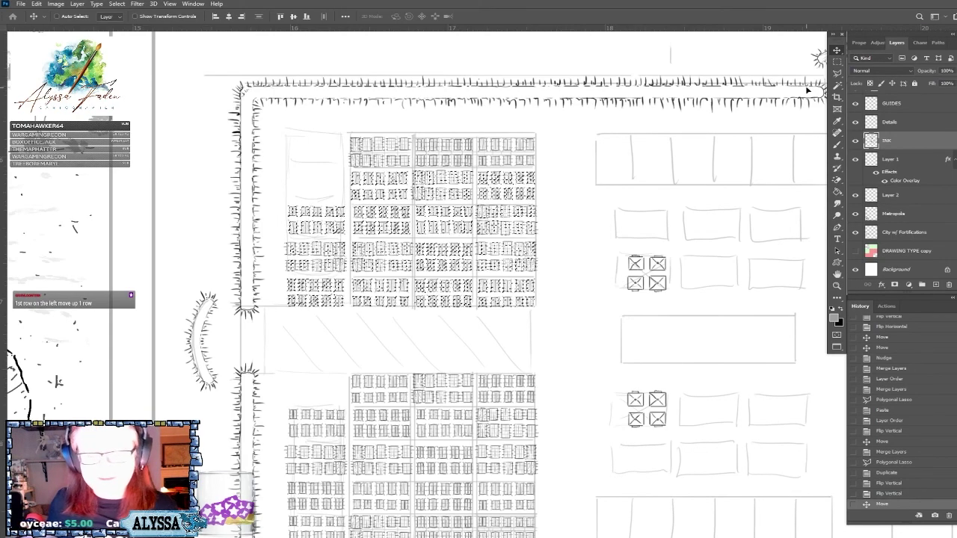
pyautogui.click(837, 61)
pyautogui.click(640, 220)
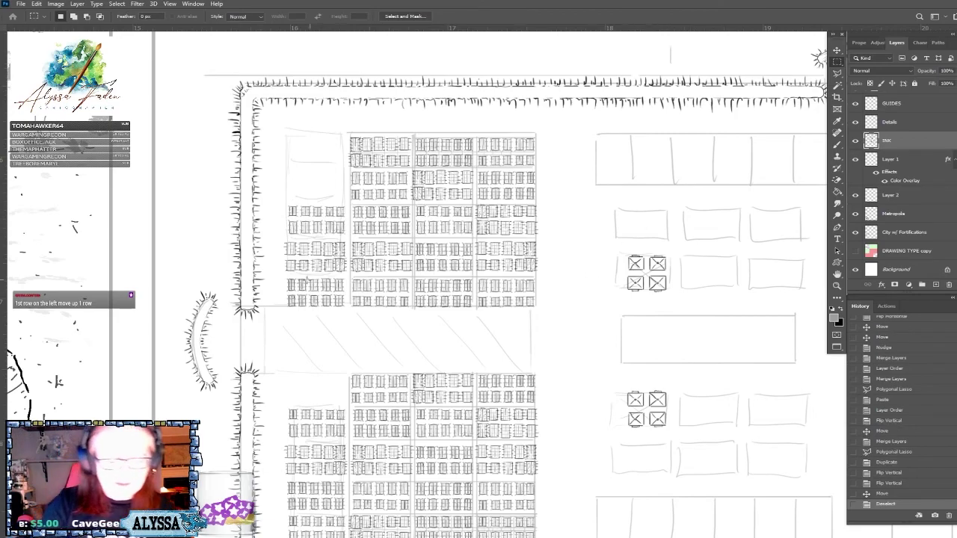
pyautogui.moveTo(277, 275); pyautogui.dragTo(336, 192)
pyautogui.click(837, 50)
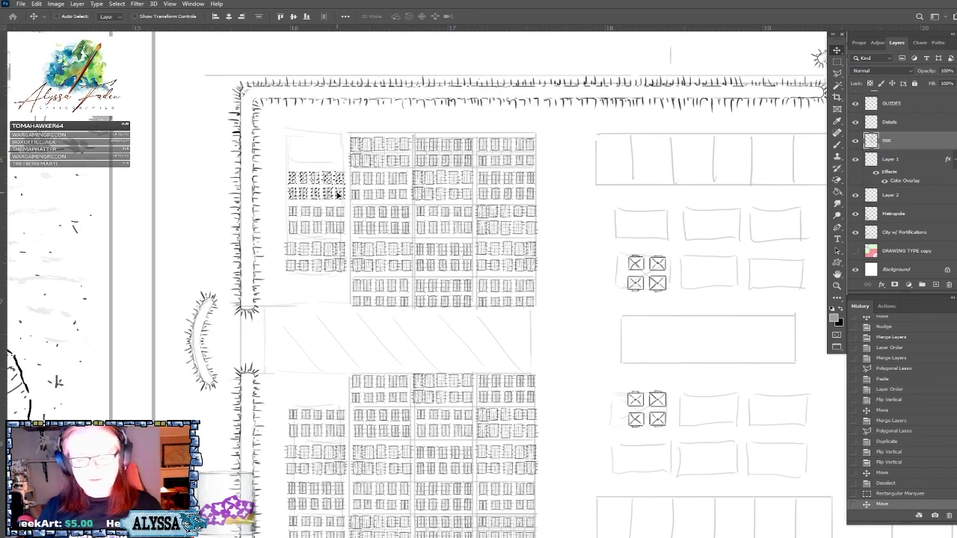
# Select the bottom tent block of the upper grid's last column with the Polygonal Lasso and switch to the Move tool.
pyautogui.press('l')
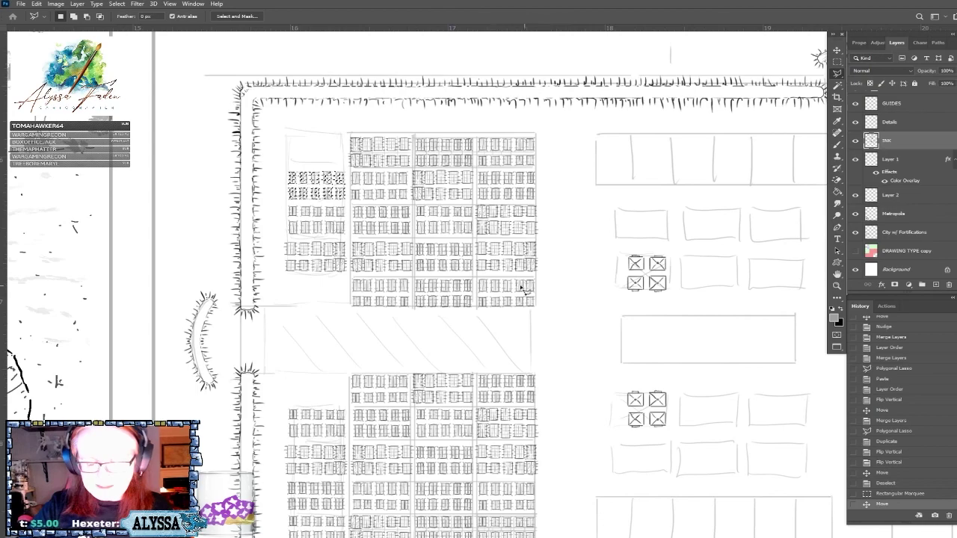
pyautogui.click(476, 277)
pyautogui.click(475, 313)
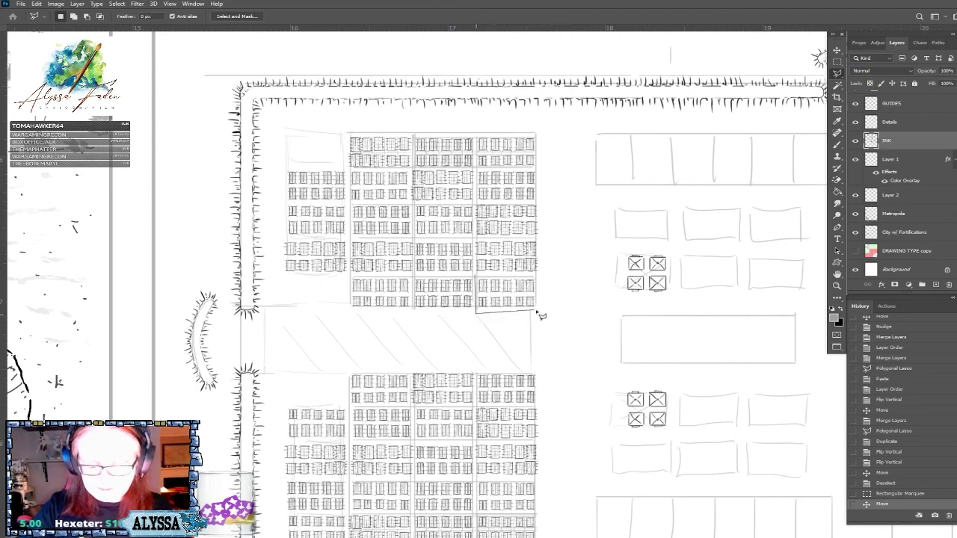
pyautogui.click(538, 312)
pyautogui.click(538, 277)
pyautogui.click(476, 277)
pyautogui.click(836, 51)
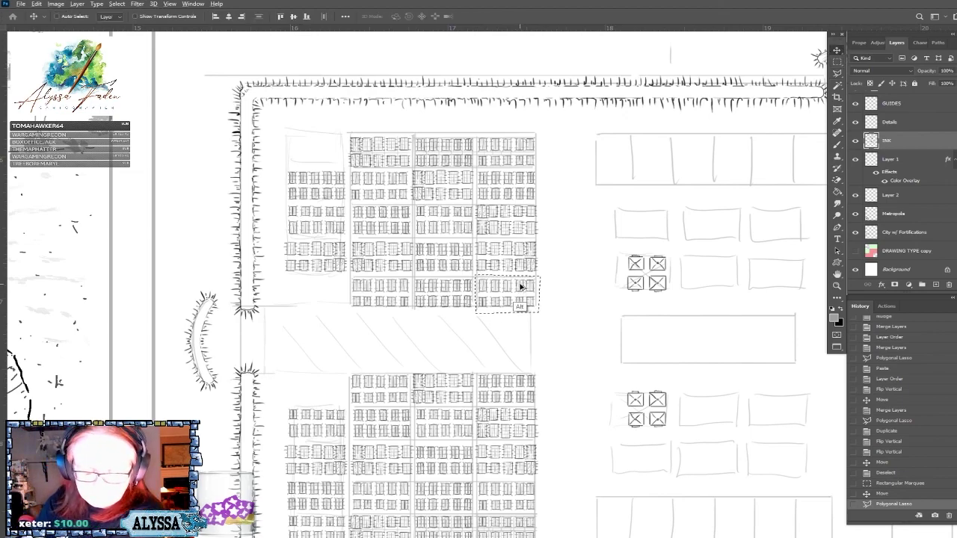
# Duplicate the selected tent block into the empty top space of the upper grid's first column and deselect.
pyautogui.moveTo(521, 297)
pyautogui.mouseDown()
pyautogui.moveTo(481, 305)
pyautogui.moveTo(336, 148)
pyautogui.mouseUp()
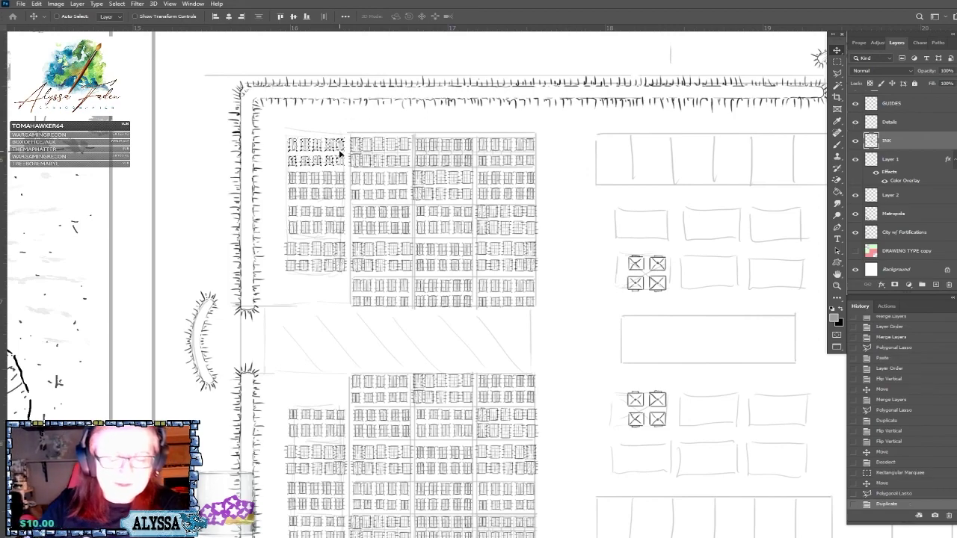
pyautogui.hotkey('ctrl', '-')
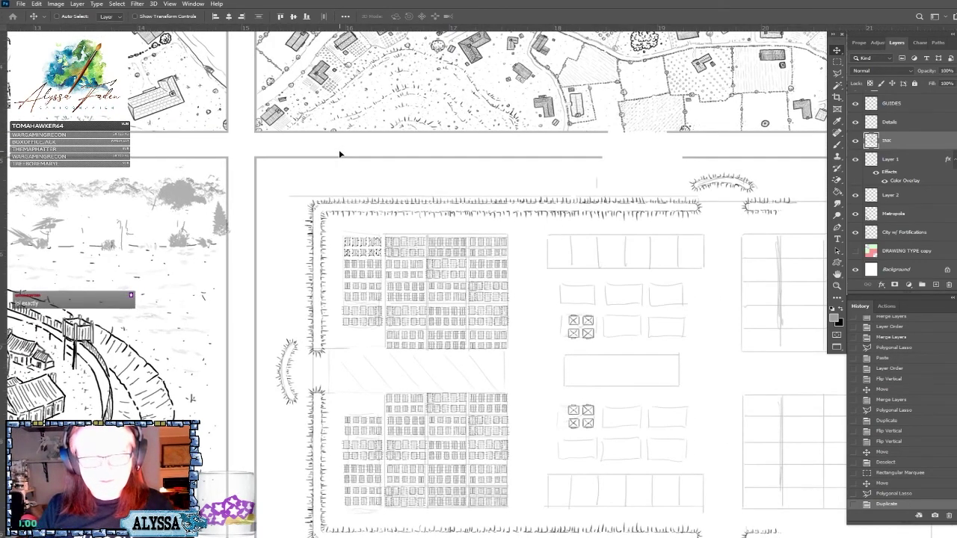
pyautogui.press('m')
pyautogui.hotkey('ctrl', 'd')
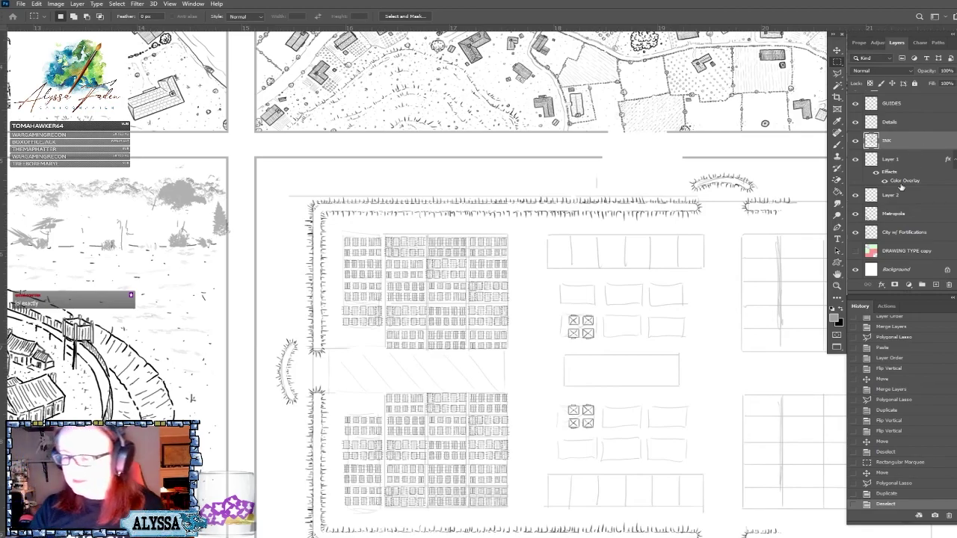
# Examine both tent grids in relation to the whole camp layout and the neighbouring map panels.
pyautogui.hotkey('ctrl', '-')
pyautogui.hotkey('ctrl', '-')
pyautogui.hotkey('ctrl', '+')
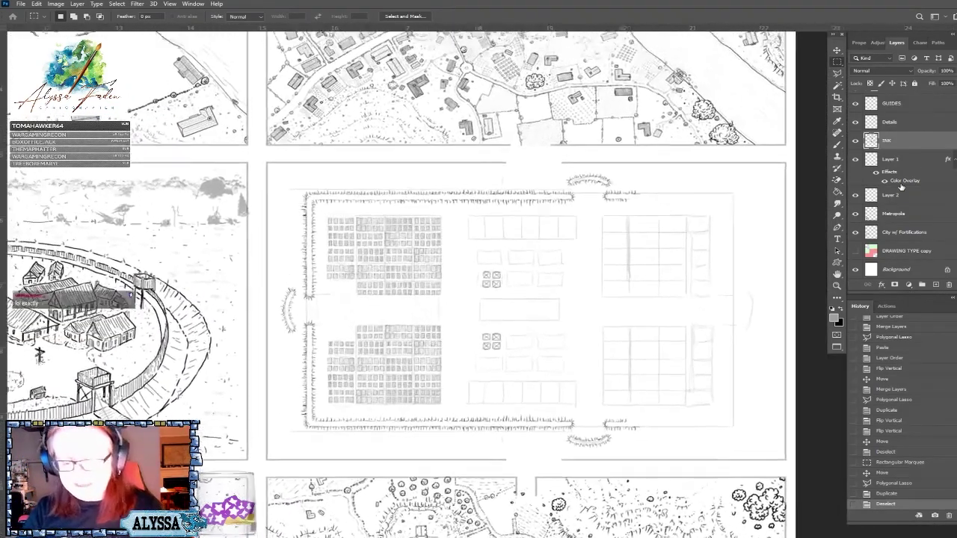
pyautogui.hotkey('ctrl', '+')
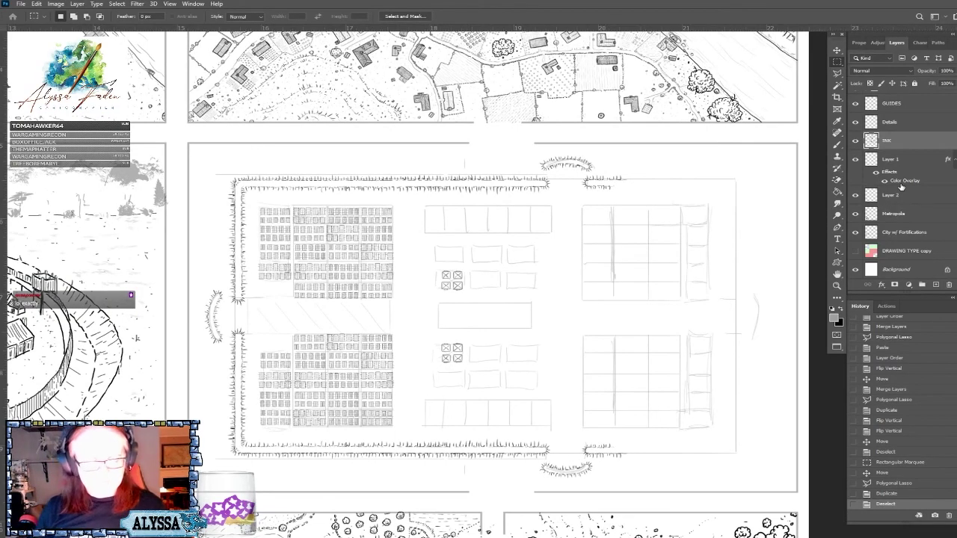
pyautogui.scroll(-1, 493, 299)
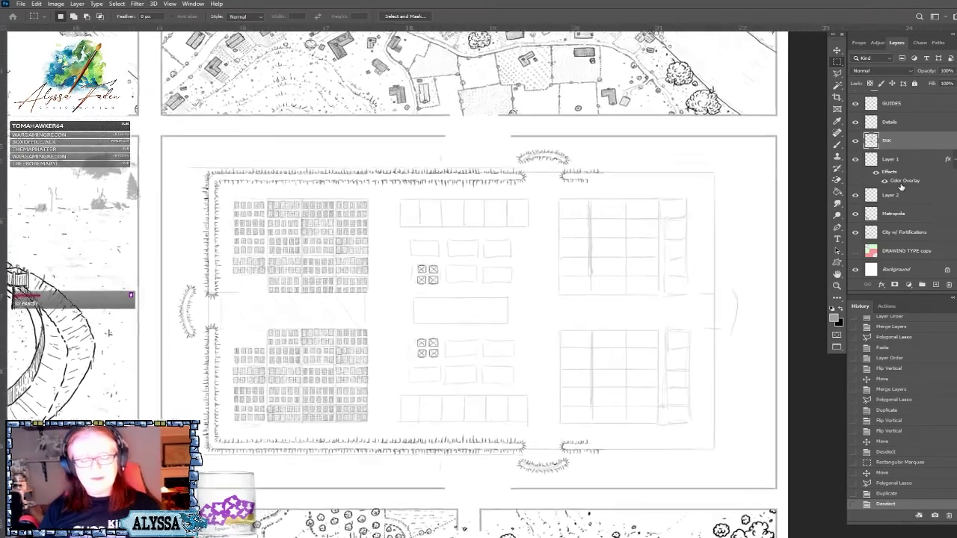
pyautogui.scroll(-1, 493, 299)
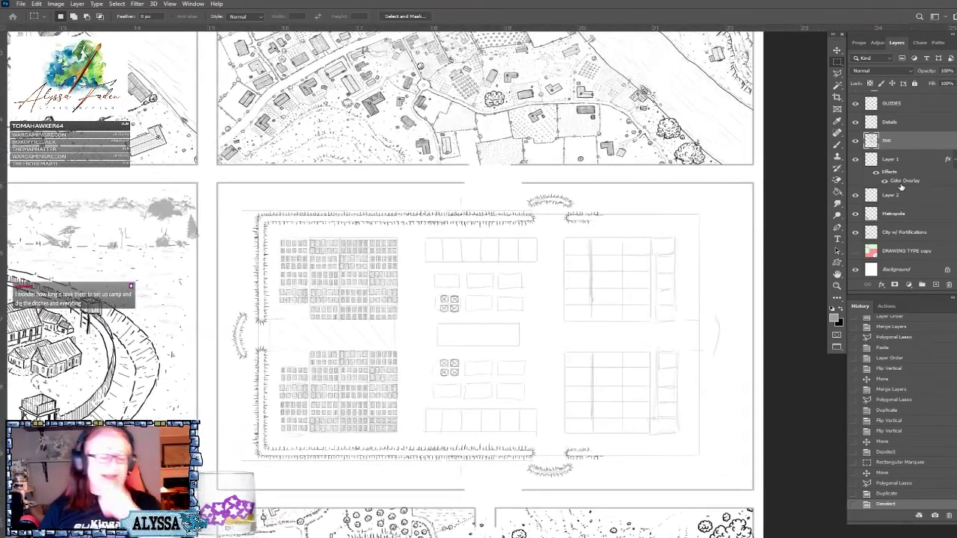
pyautogui.scroll(-1, 486, 284)
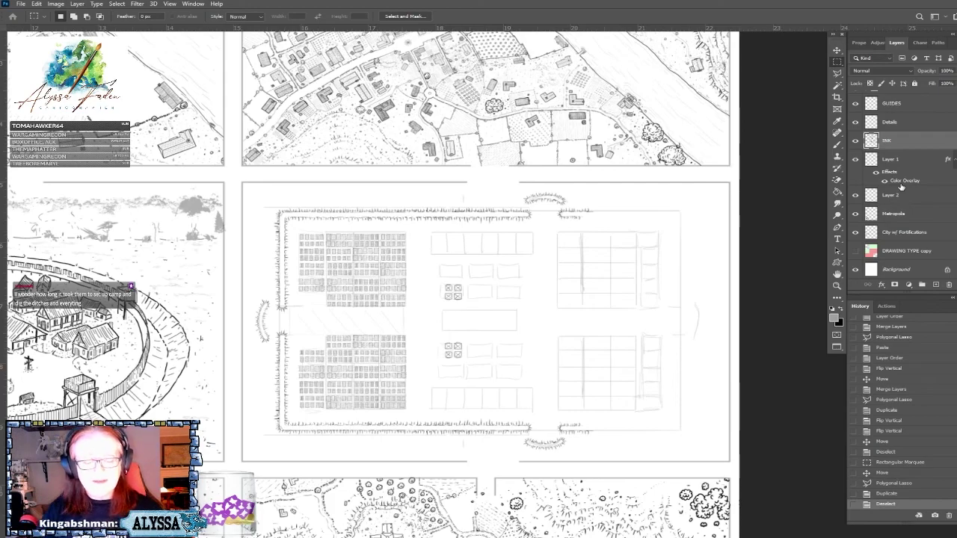
pyautogui.scroll(1, 384, 386)
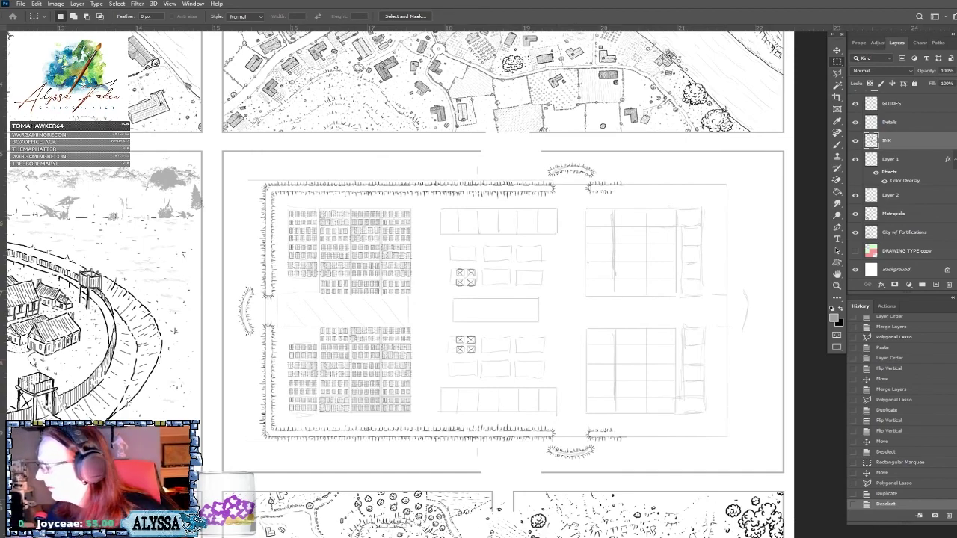
# Consult the Roman camp reconstruction drawing and the RomanCamp-Small.jpg plan in Photos, comparing the plan with the sketched camp layout.
pyautogui.hotkey('alt', 'Tab')
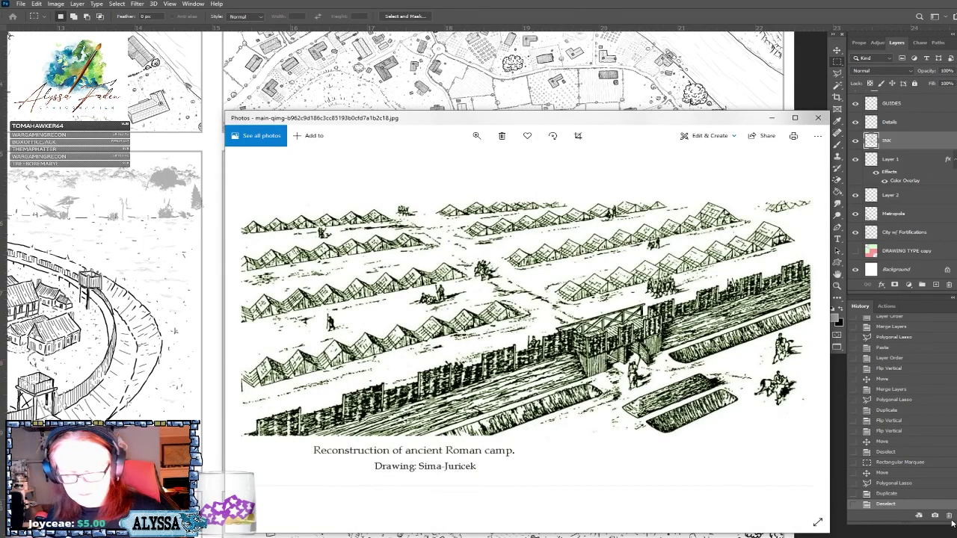
pyautogui.click(772, 118)
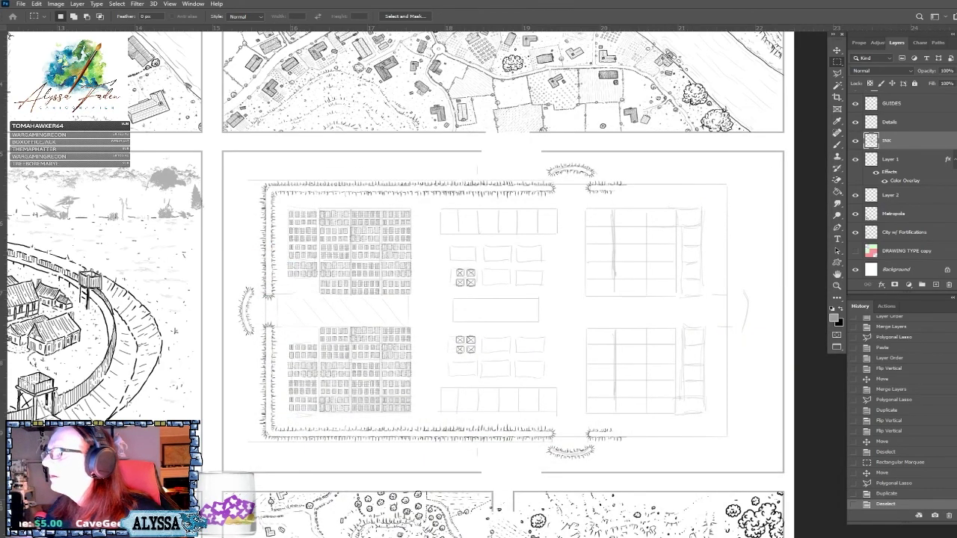
pyautogui.hotkey('alt', 'Tab')
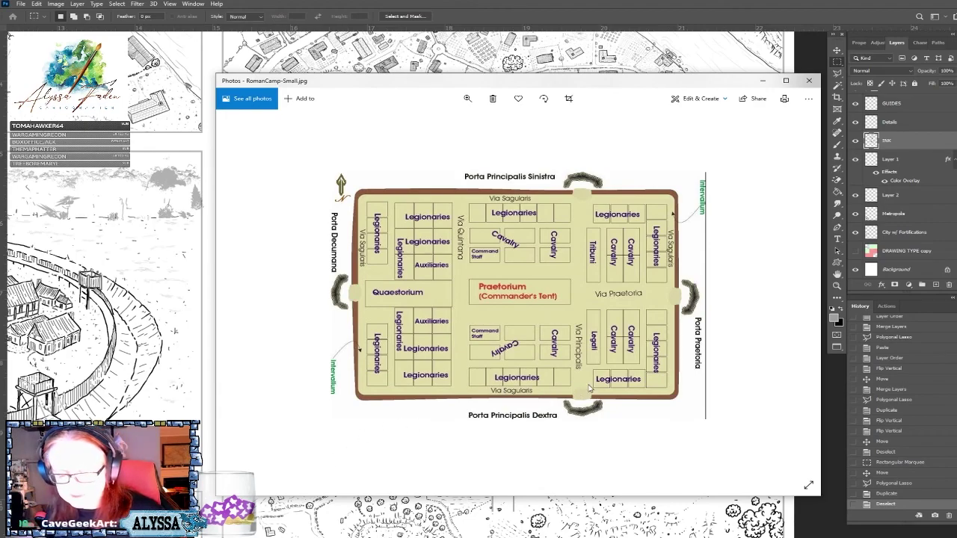
pyautogui.moveTo(616, 82); pyautogui.dragTo(357, 97)
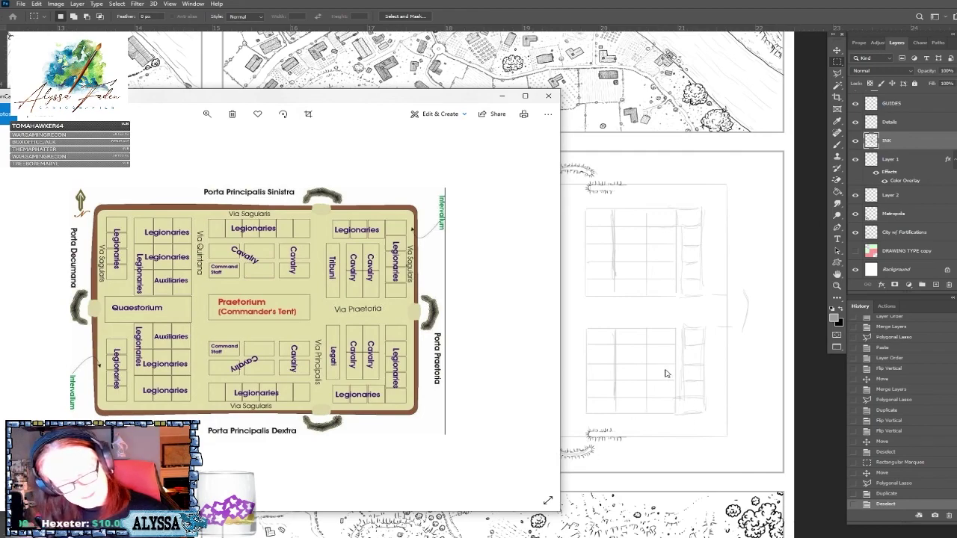
pyautogui.click(466, 96)
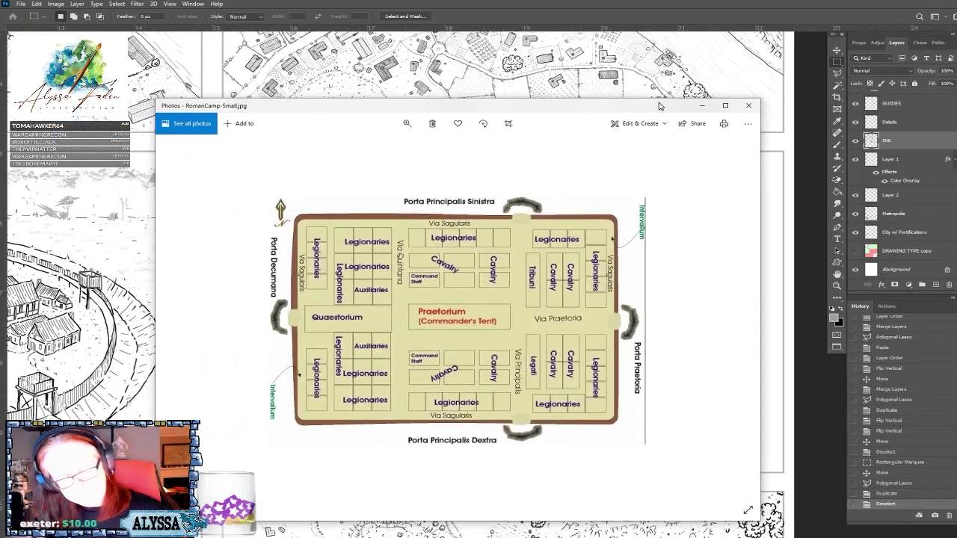
pyautogui.click(696, 105)
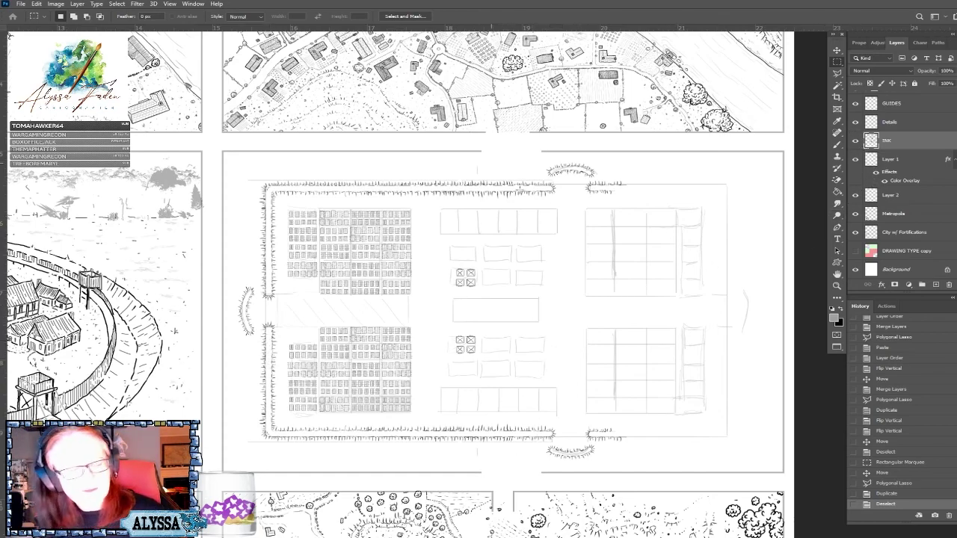
# Brush small cross marks inside the camp's left rampart on INK, mirrored above and below the gate across the horizontal symmetry axis.
pyautogui.click(836, 143)
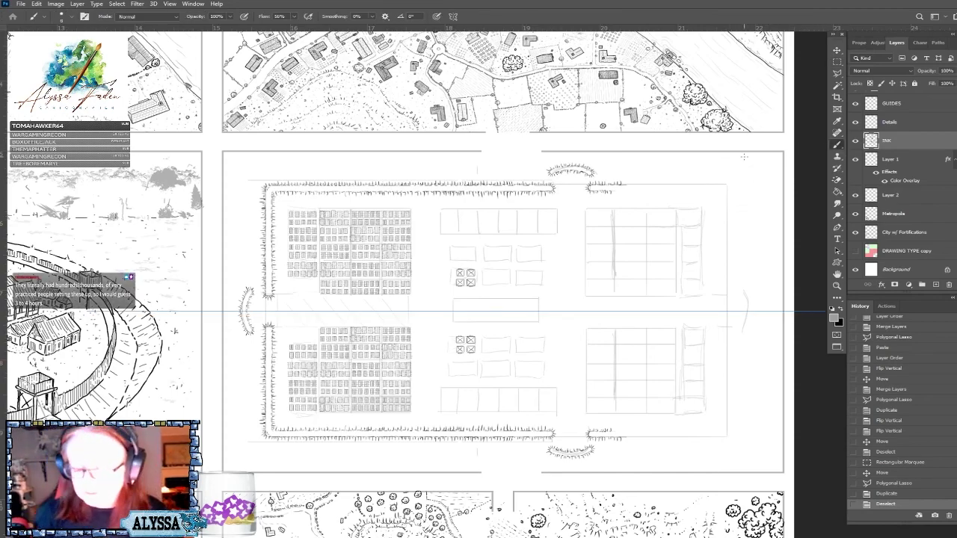
pyautogui.scroll(2, 744, 156)
pyautogui.scroll(-2, 743, 156)
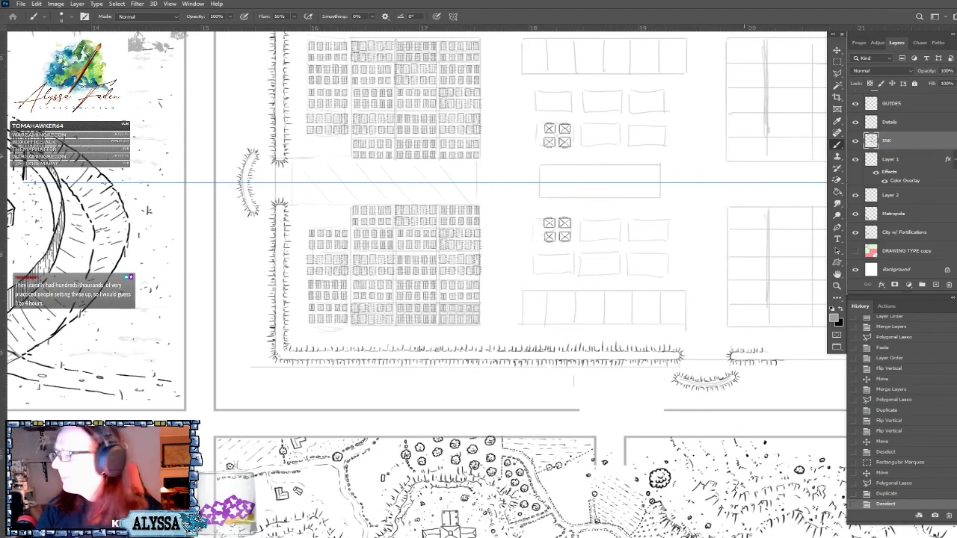
pyautogui.scroll(2, 744, 179)
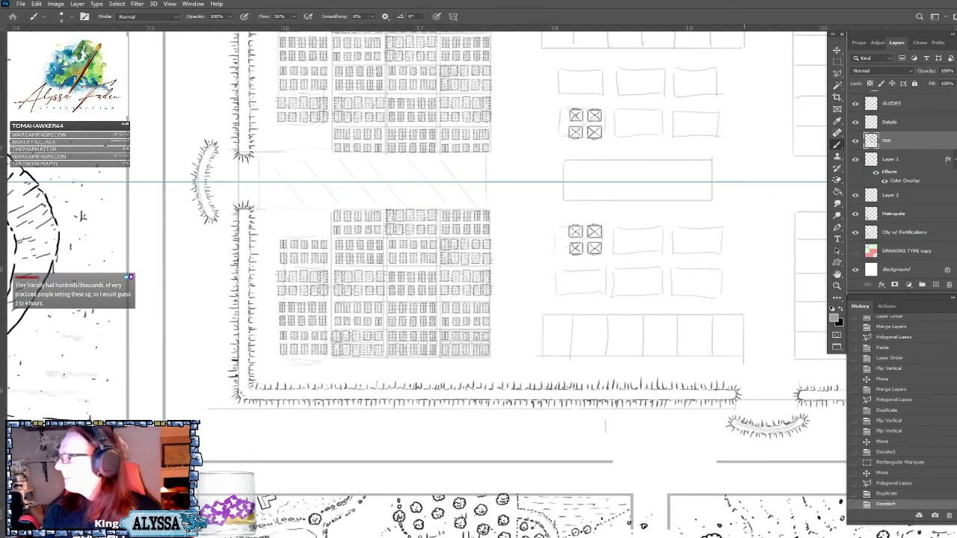
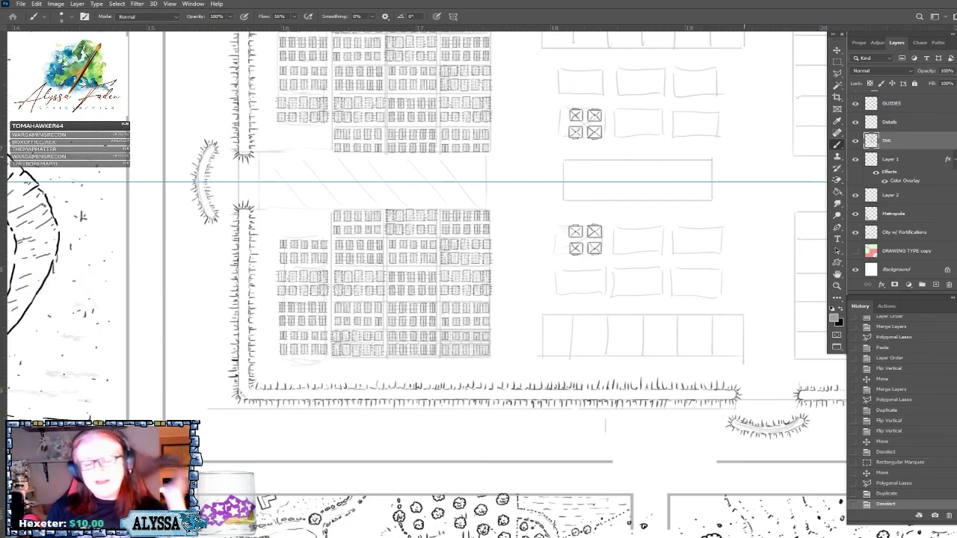
pyautogui.scroll(2, 418, 247)
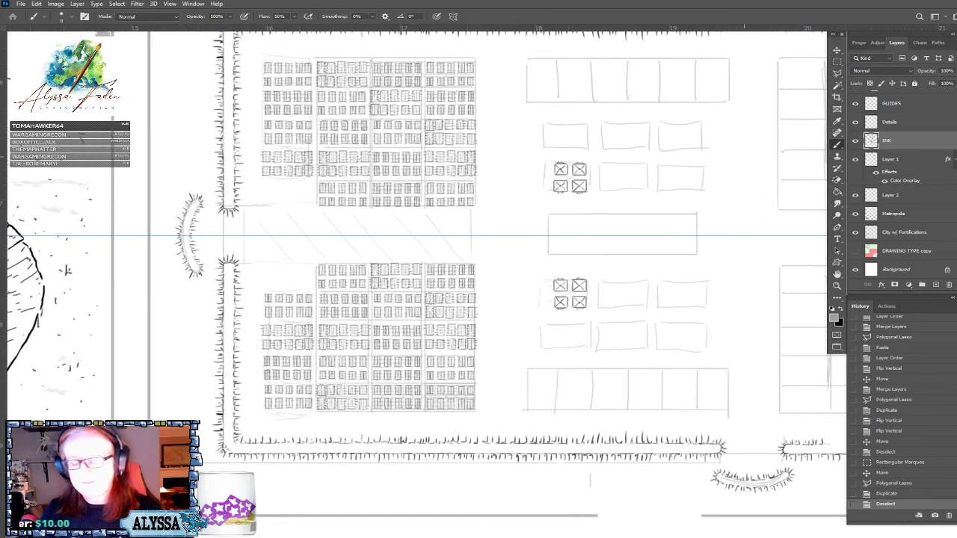
pyautogui.hscroll(3, 418, 247)
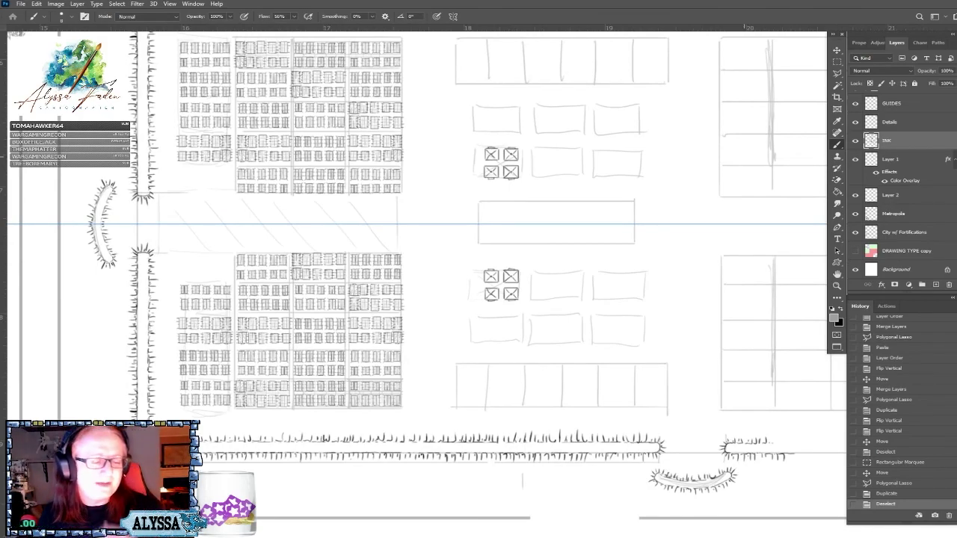
pyautogui.hscroll(-5, 419, 247)
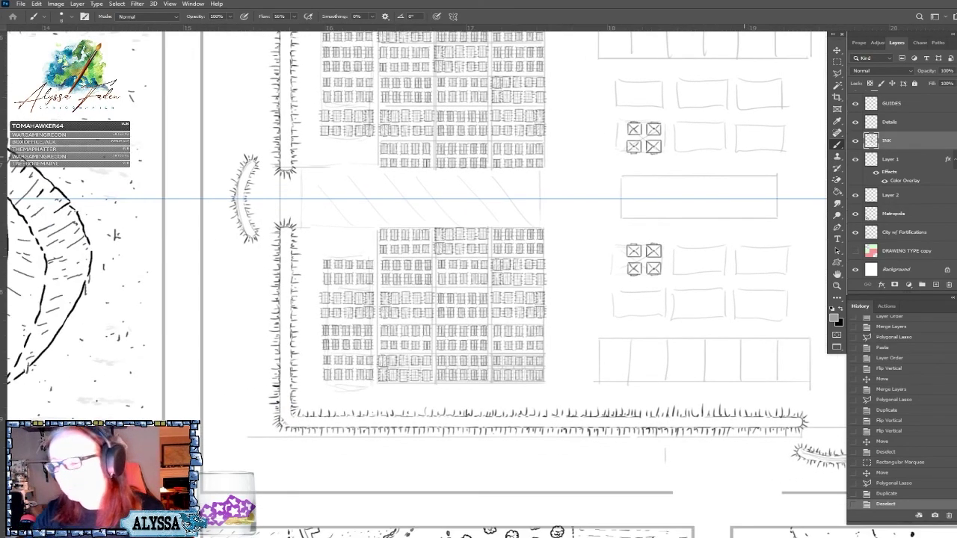
pyautogui.hscroll(-3, 418, 269)
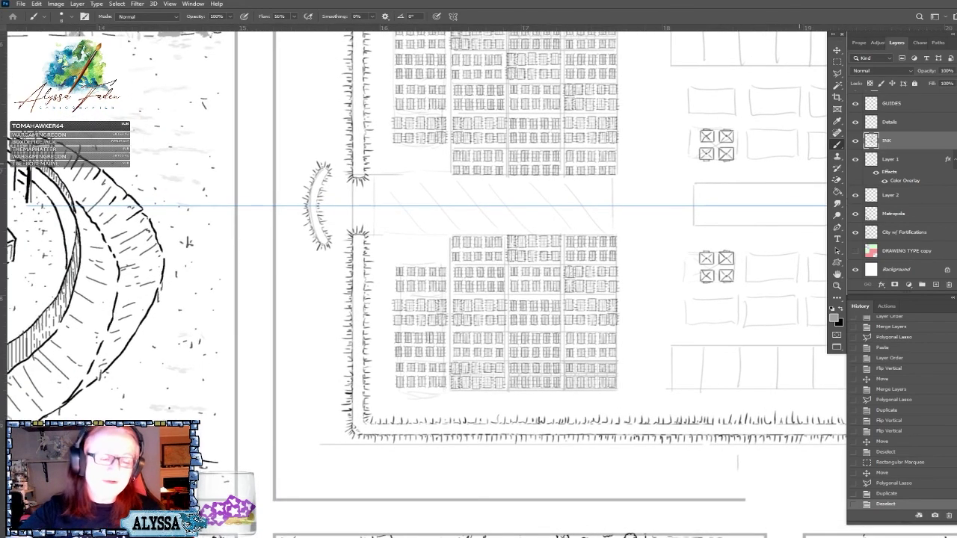
pyautogui.scroll(2, 419, 269)
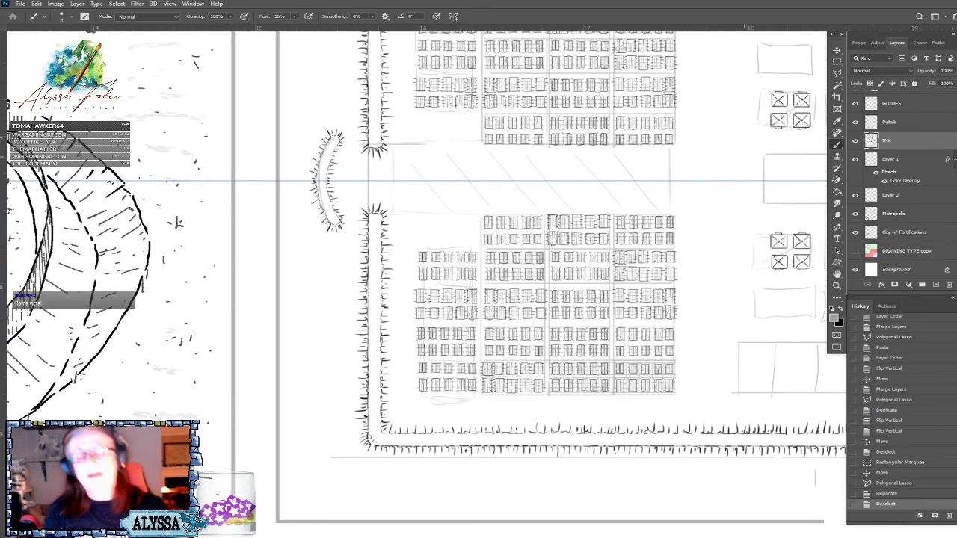
pyautogui.click(372, 214)
pyautogui.moveTo(374, 216); pyautogui.dragTo(376, 259)
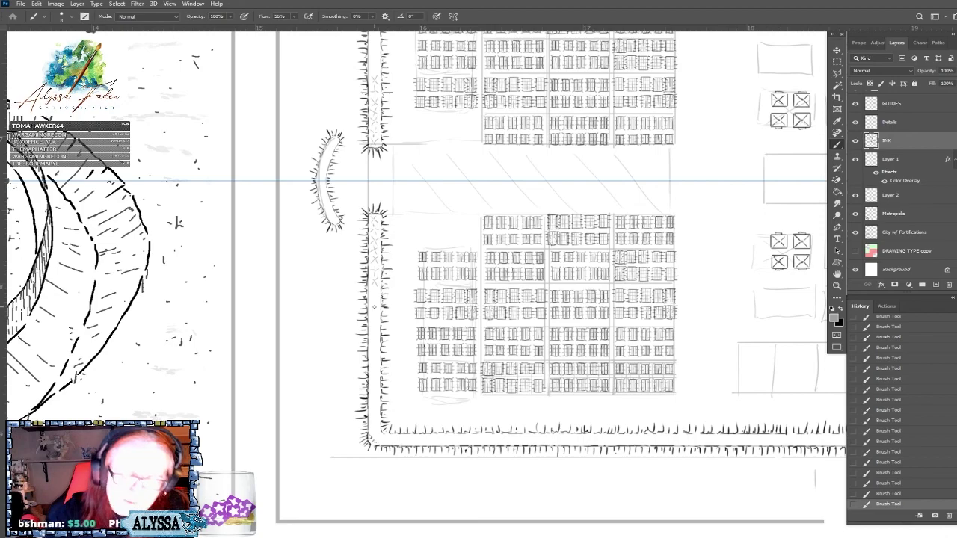
pyautogui.hscroll(-2, 374, 306)
pyautogui.scroll(-1, 375, 307)
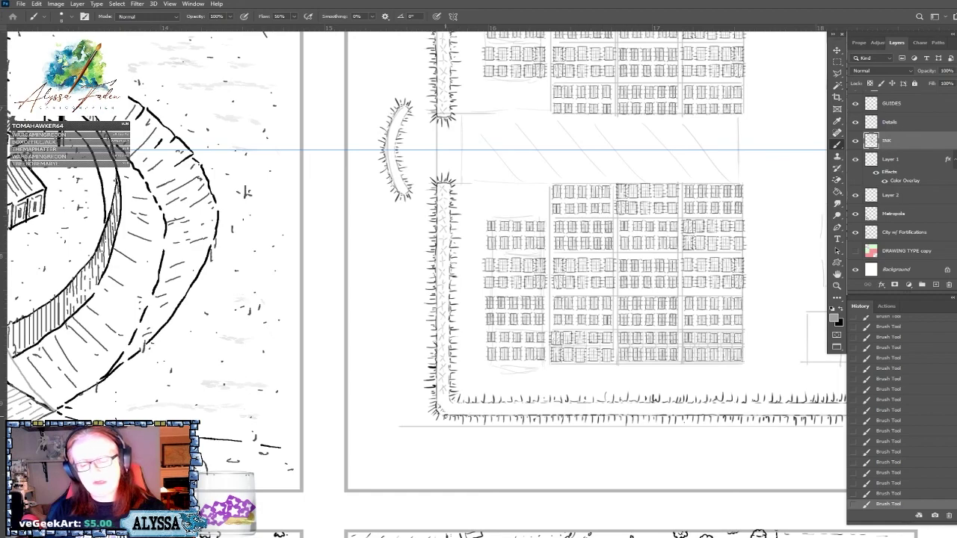
pyautogui.scroll(-3, 490, 451)
pyautogui.scroll(1, 490, 451)
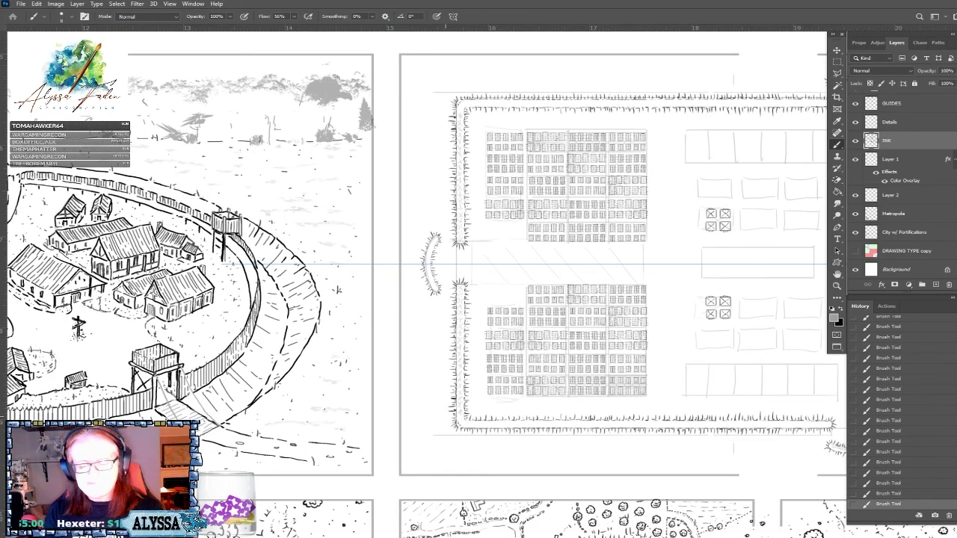
pyautogui.scroll(2, 624, 452)
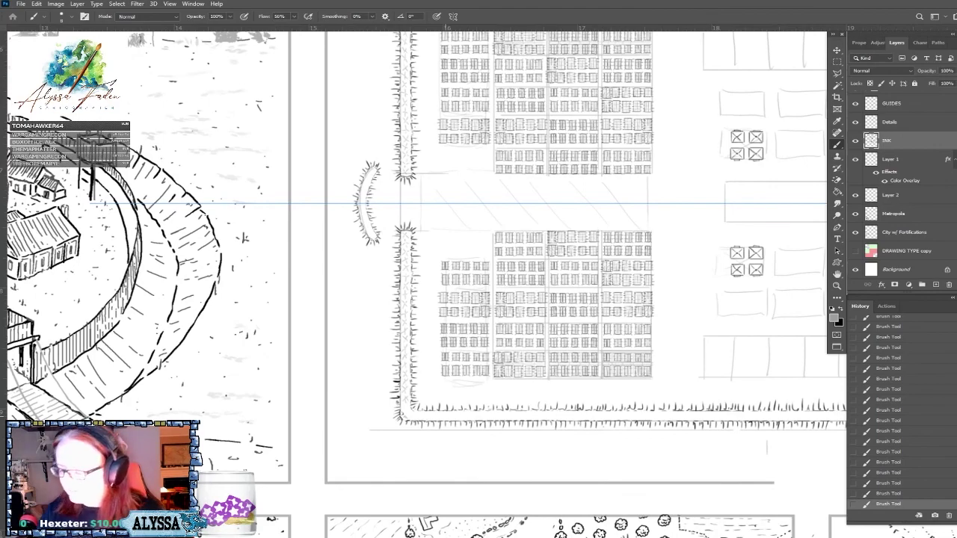
pyautogui.scroll(-3, 920, 383)
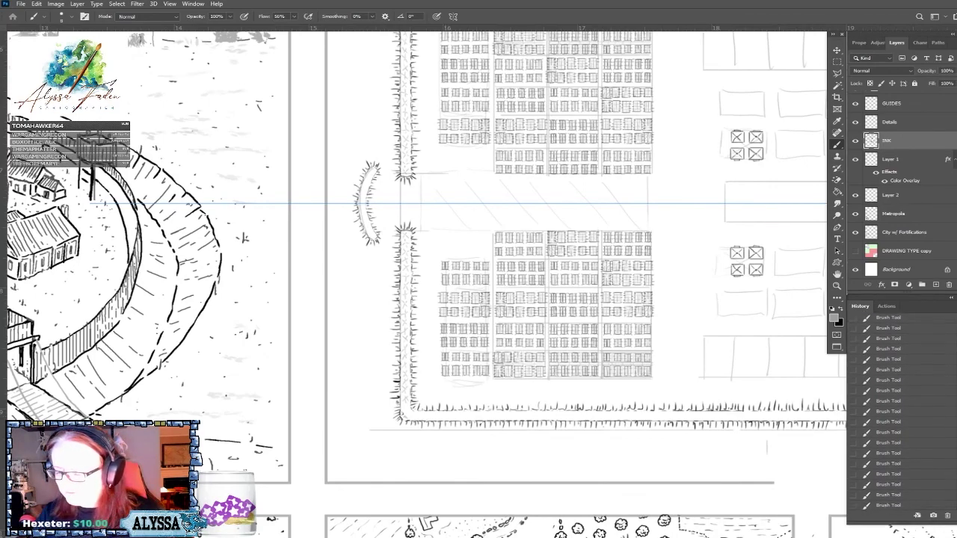
# Roll back the recent brush strokes to the earliest one in the history and erase the remaining cross marks from the left rampart.
pyautogui.click(904, 375)
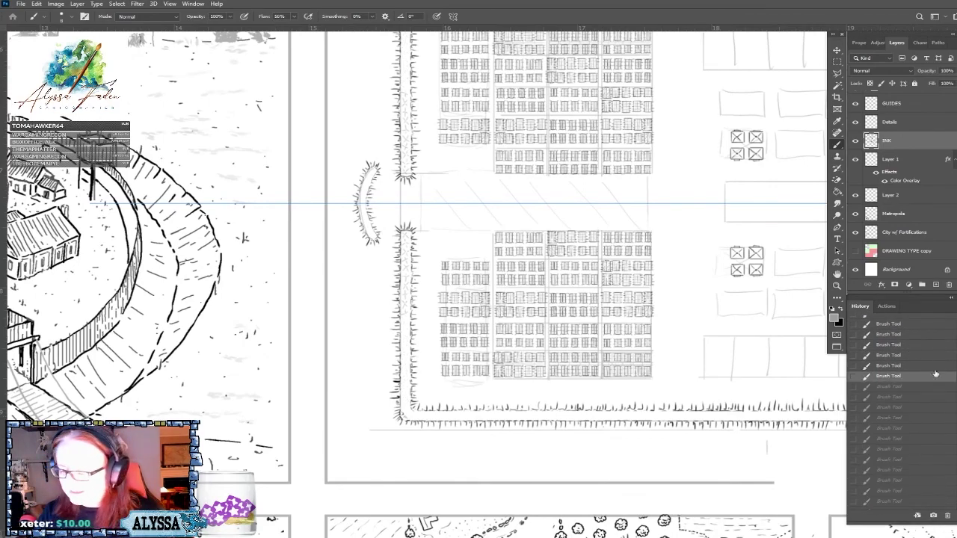
pyautogui.scroll(2, 905, 374)
pyautogui.click(897, 339)
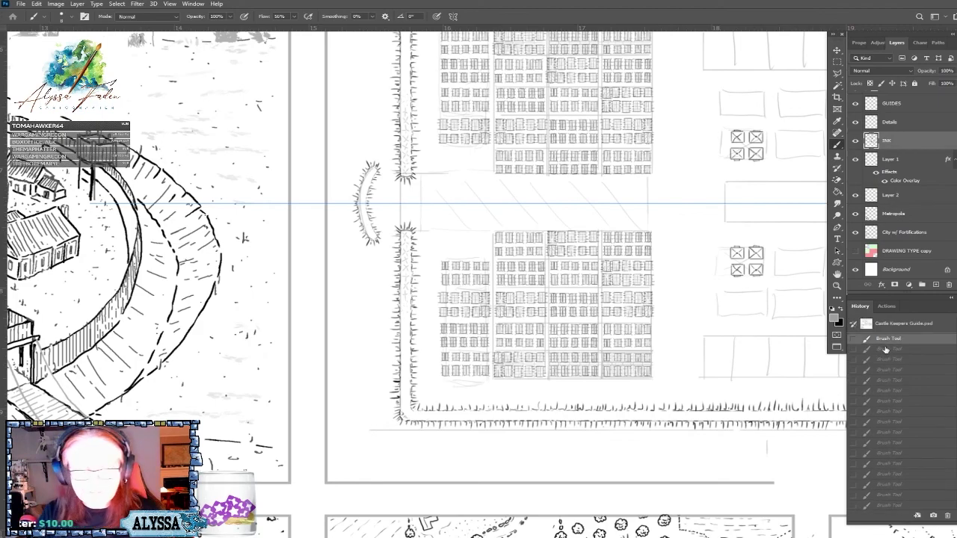
pyautogui.hotkey('ctrl', '+')
pyautogui.hotkey('ctrl', '+')
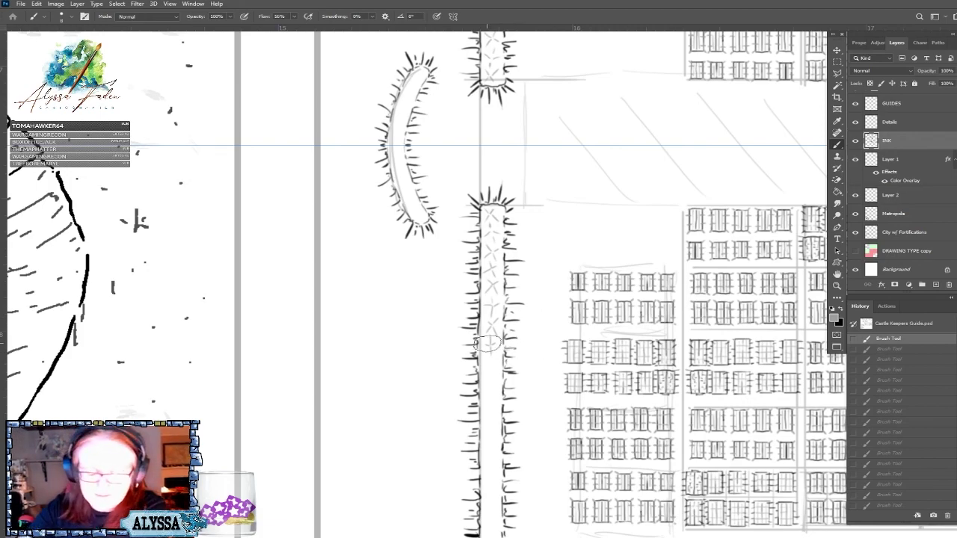
pyautogui.moveTo(490, 360)
pyautogui.mouseDown()
pyautogui.moveTo(490, 314)
pyautogui.moveTo(491, 358)
pyautogui.mouseUp()
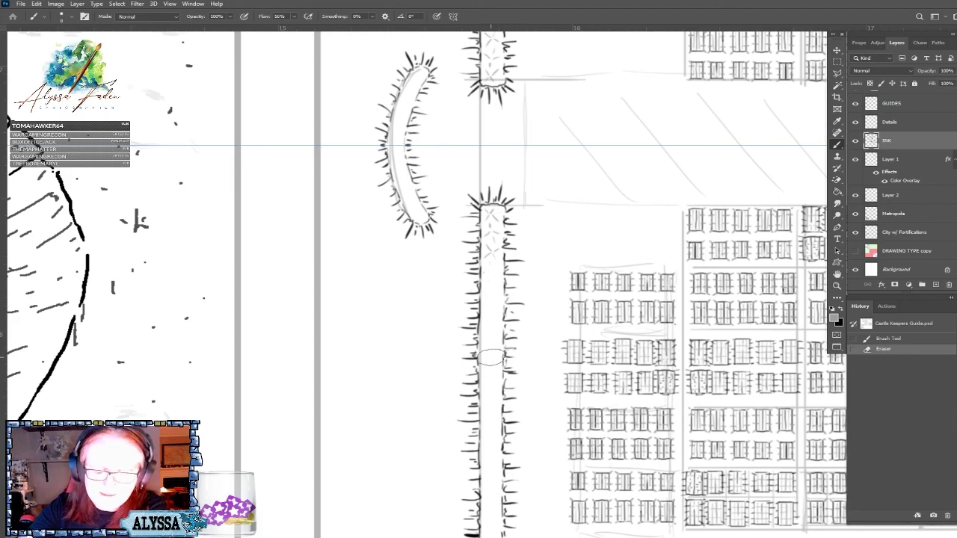
pyautogui.moveTo(492, 215); pyautogui.dragTo(493, 227)
pyautogui.hotkey('ctrl', '-')
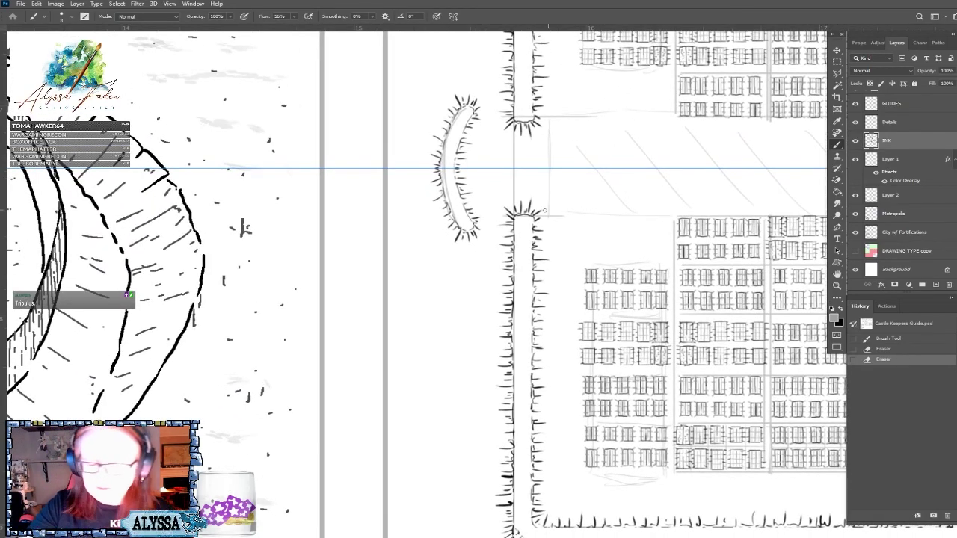
# Brush a row of smaller cross marks along the outer side of the left rampart, from the gate to the corners, mirrored across the horizontal axis.
pyautogui.moveTo(517, 218)
pyautogui.mouseDown()
pyautogui.moveTo(523, 236)
pyautogui.moveTo(530, 221)
pyautogui.mouseUp()
pyautogui.moveTo(527, 217); pyautogui.dragTo(520, 244)
pyautogui.moveTo(517, 239); pyautogui.dragTo(520, 284)
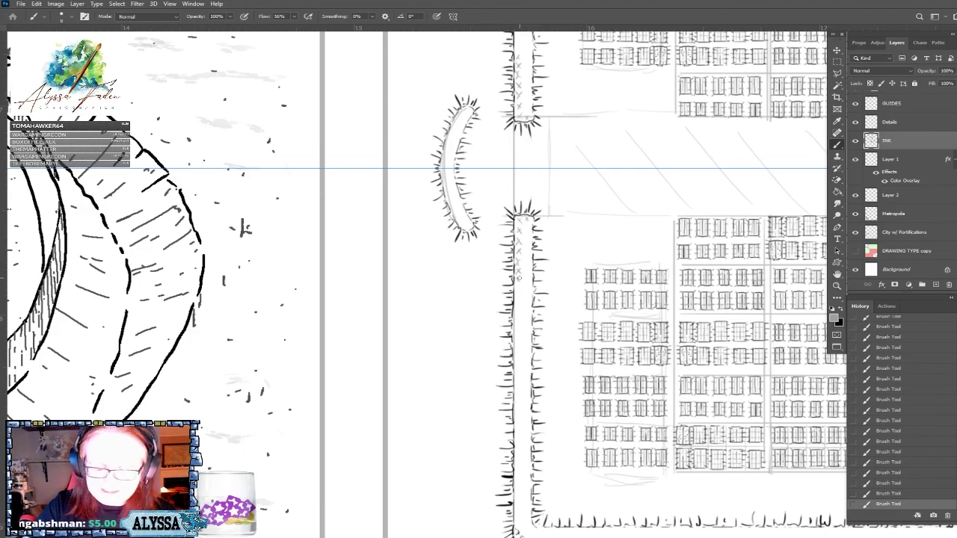
pyautogui.scroll(-8, 515, 291)
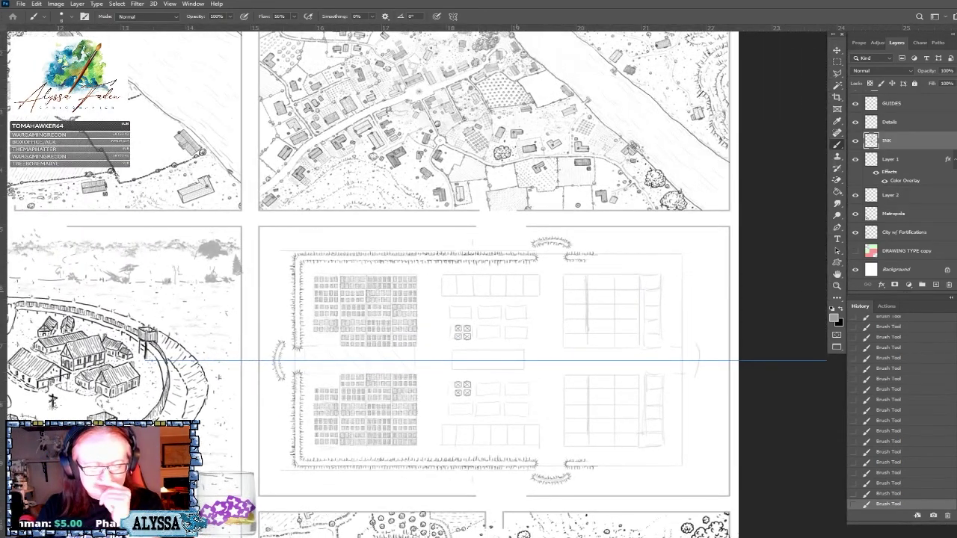
pyautogui.scroll(5, 198, 478)
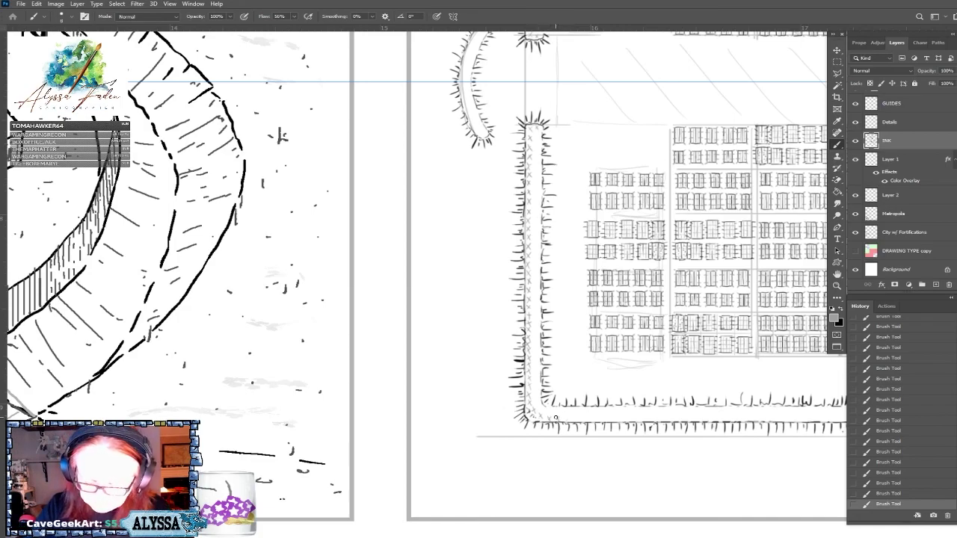
# Continue the small crosses from the lower-left corner along the outer side of the bottom rampart beneath the tent grid, mirrored on the top rampart.
pyautogui.moveTo(562, 416); pyautogui.dragTo(589, 422)
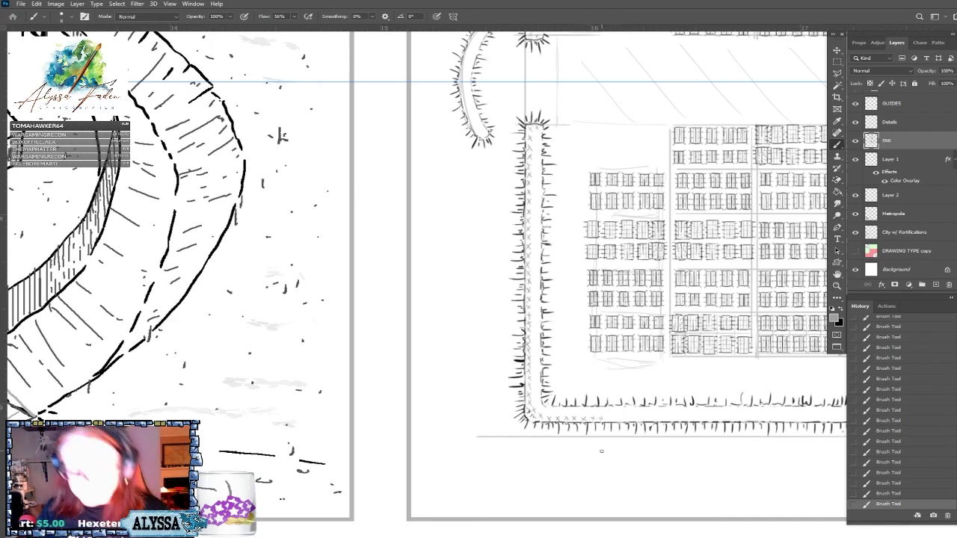
pyautogui.moveTo(605, 415); pyautogui.dragTo(636, 420)
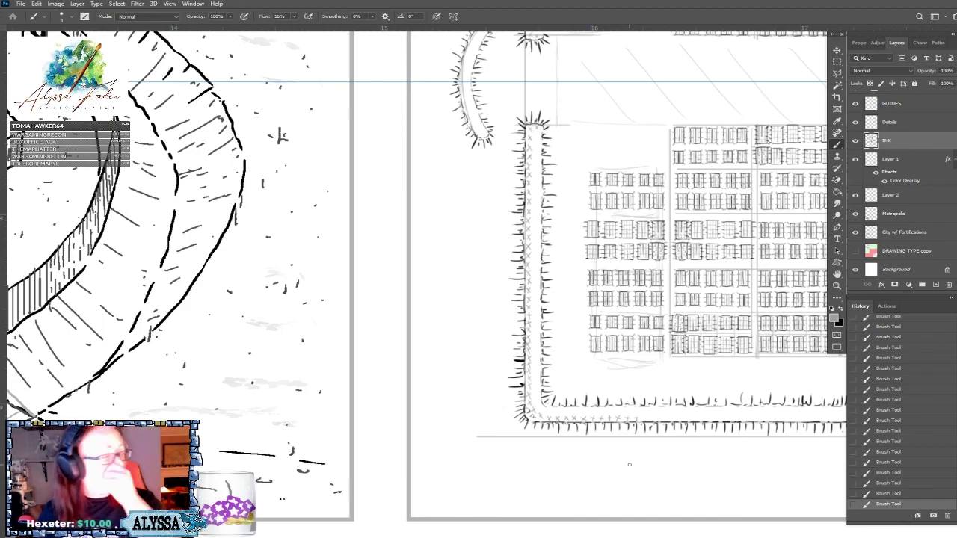
pyautogui.scroll(-2, 629, 464)
pyautogui.hscroll(3, 629, 464)
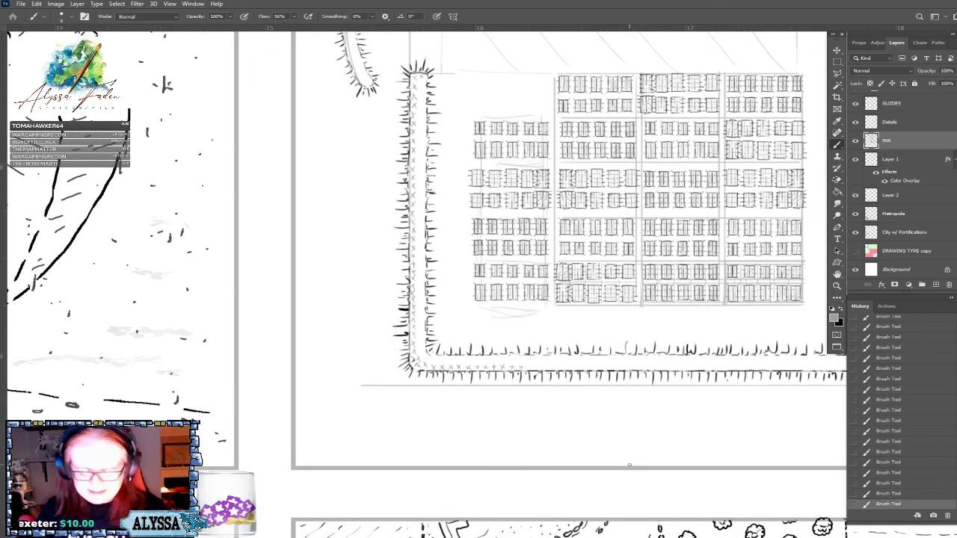
pyautogui.moveTo(528, 365); pyautogui.dragTo(614, 369)
pyautogui.moveTo(615, 365); pyautogui.dragTo(736, 369)
# Extend the mirrored row of small crosses along the bottom rampart past the tent grid to below the row of sketched rectangular plots.
pyautogui.hscroll(5, 731, 369)
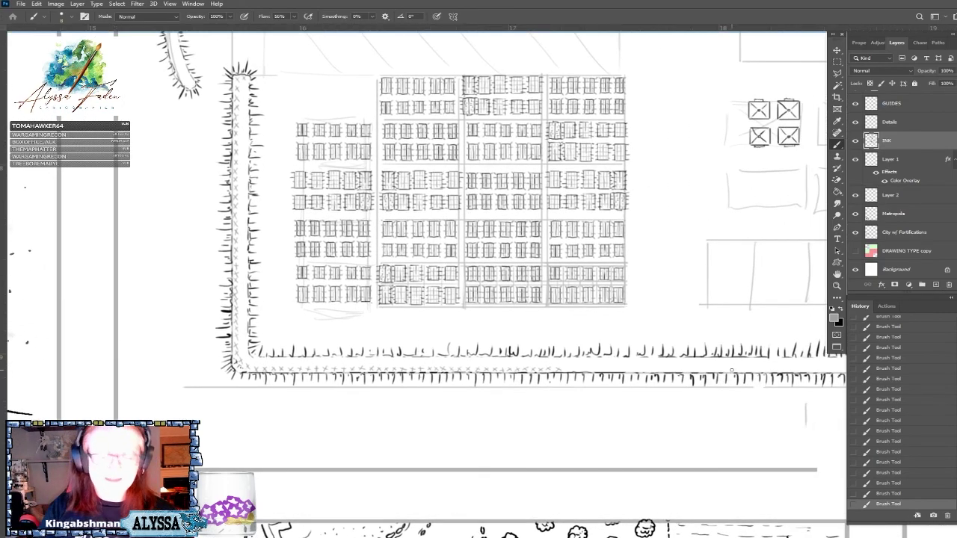
pyautogui.moveTo(561, 366); pyautogui.dragTo(580, 372)
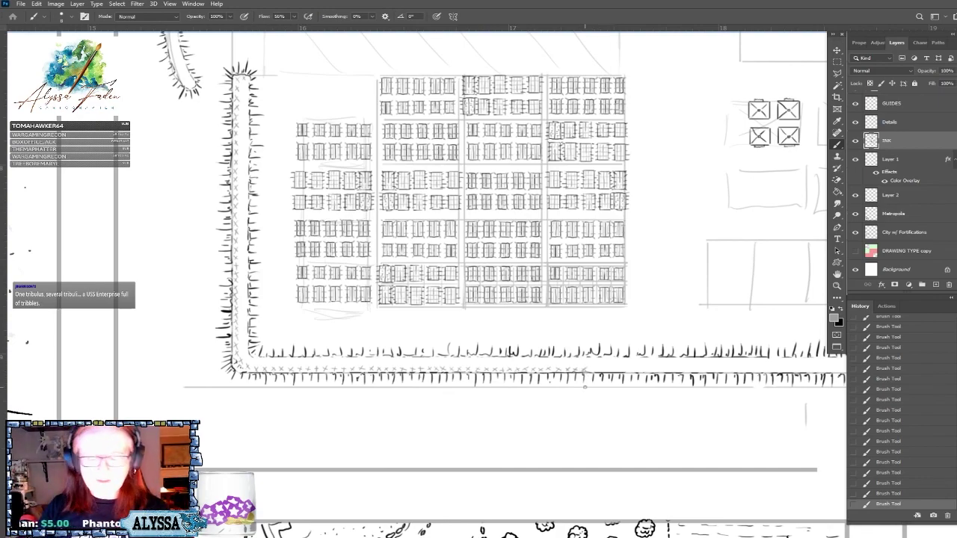
pyautogui.scroll(-1, 584, 387)
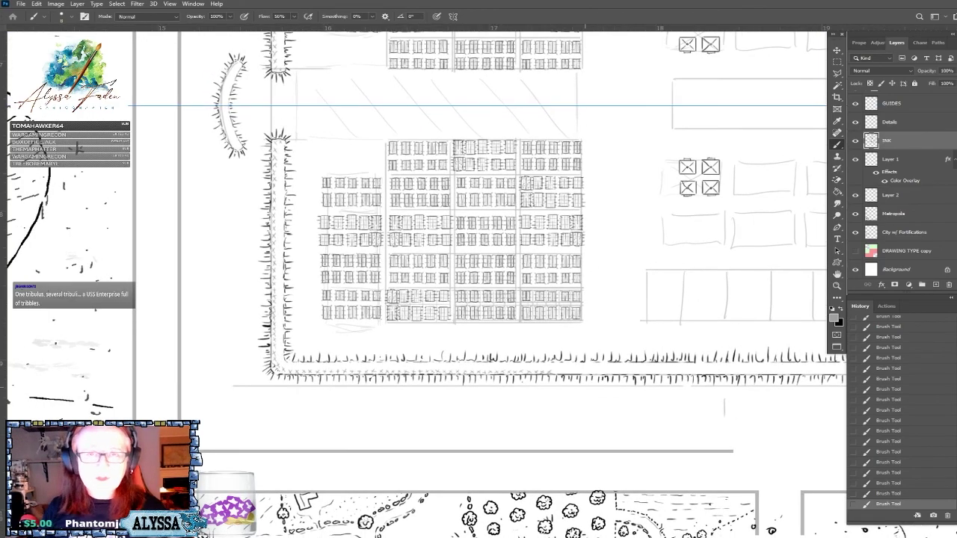
pyautogui.scroll(1, 656, 383)
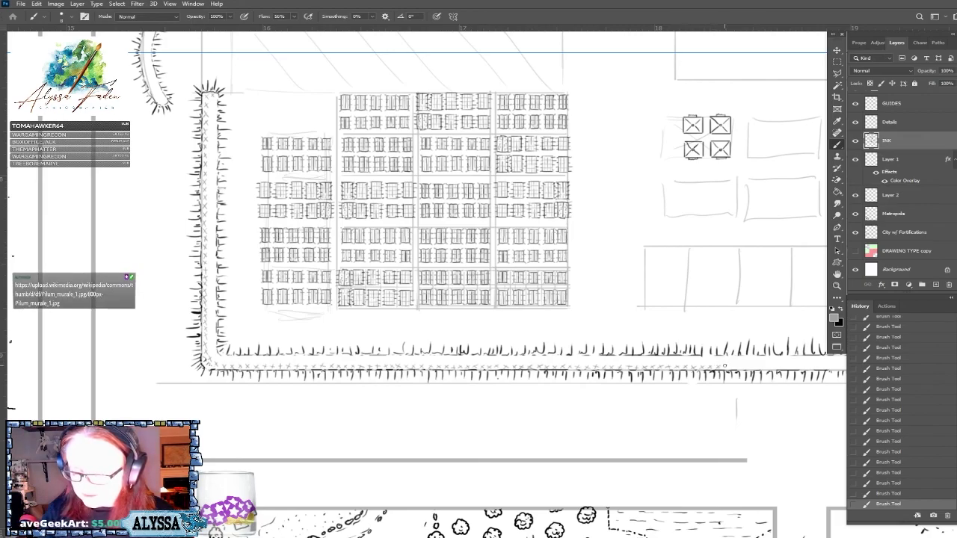
pyautogui.hotkey('ctrl', '-')
pyautogui.hotkey('ctrl', '-')
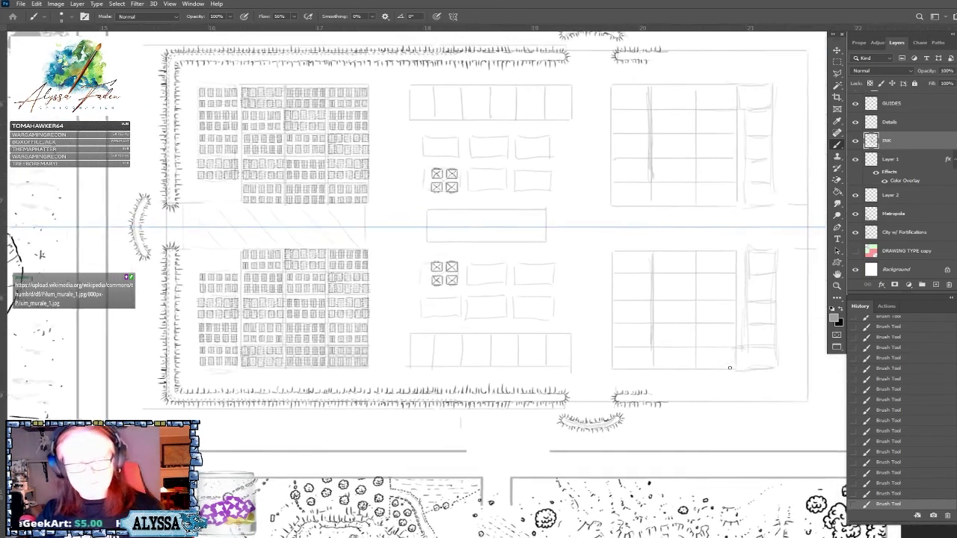
pyautogui.hotkey('ctrl', '+')
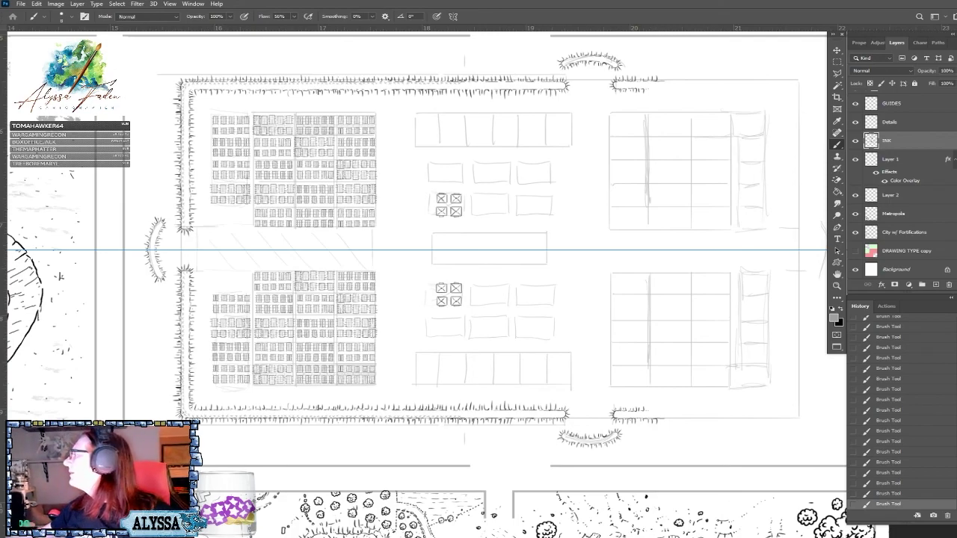
# Switch to the browser and examine the 800px-Pilum_murale_1.jpg reference photo of the bound wooden stakes.
pyautogui.hotkey('alt', 'Tab')
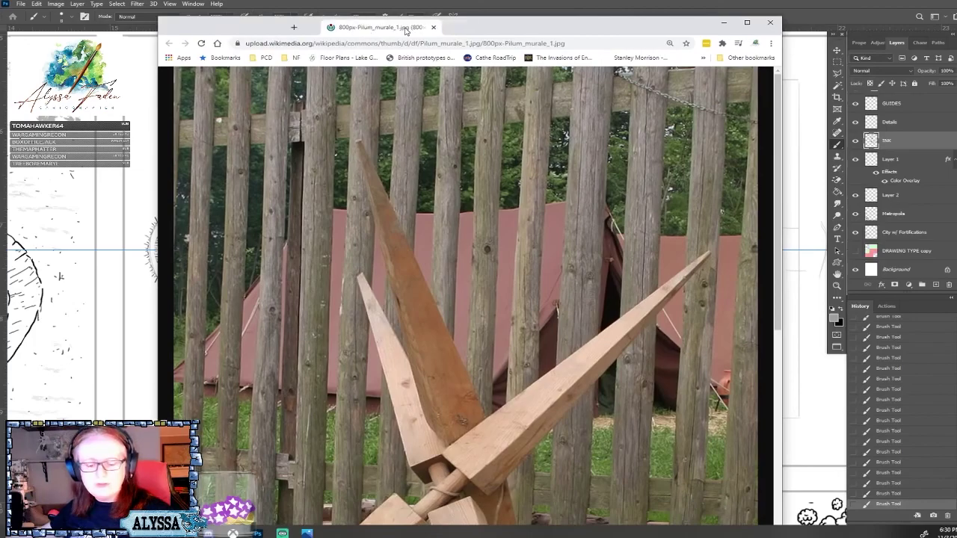
pyautogui.click(512, 364)
pyautogui.scroll(3, 512, 363)
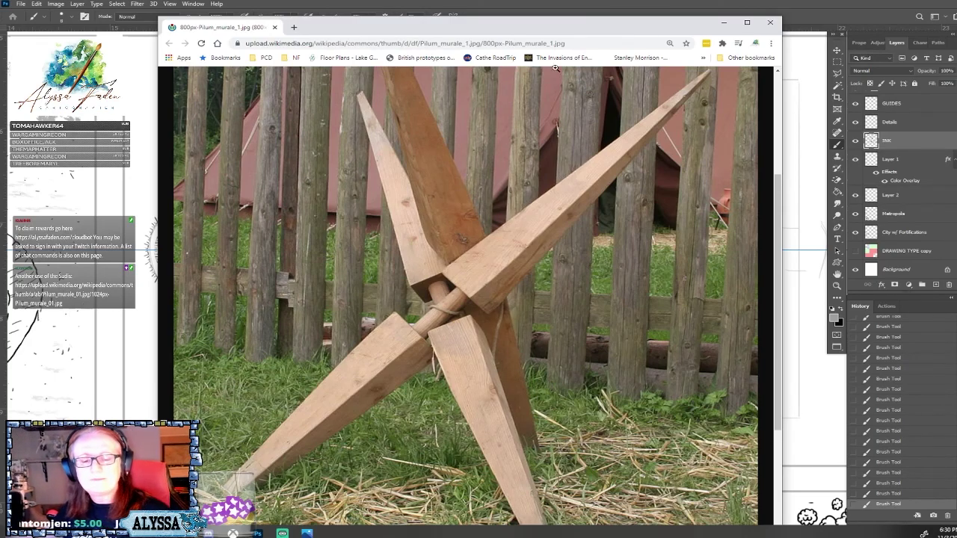
pyautogui.moveTo(422, 24); pyautogui.dragTo(0, 27)
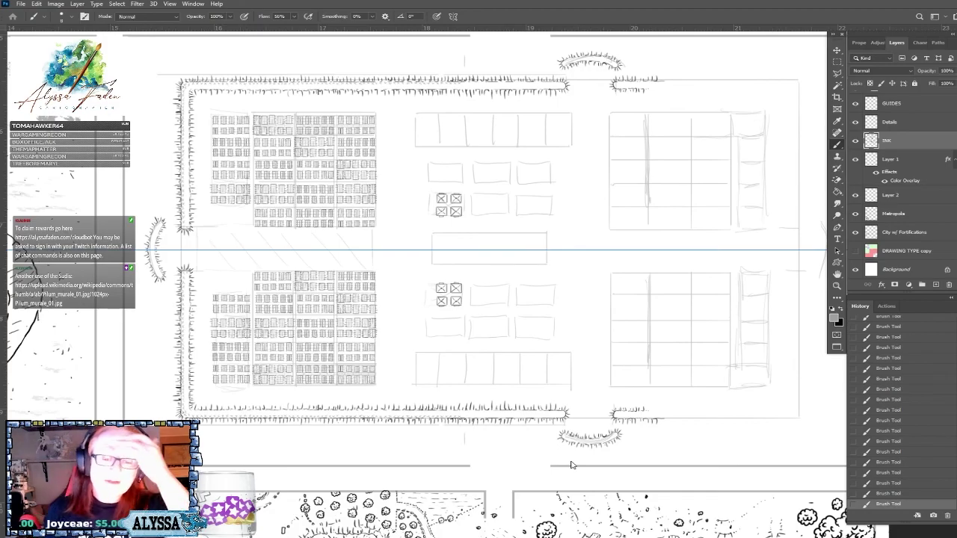
# Brush small crosses inside the rounded gate end of the bottom rampart and work back along its outer side, mirrored on the top rampart.
pyautogui.keyDown('alt'); pyautogui.scroll(5, 494, 487); pyautogui.keyUp('alt')
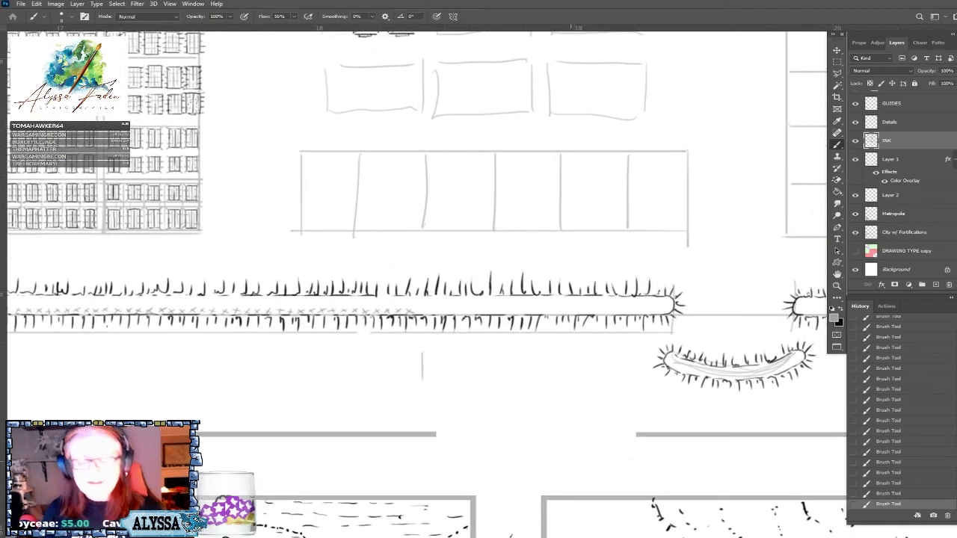
pyautogui.keyDown('alt'); pyautogui.scroll(-1, 225, 462); pyautogui.keyUp('alt')
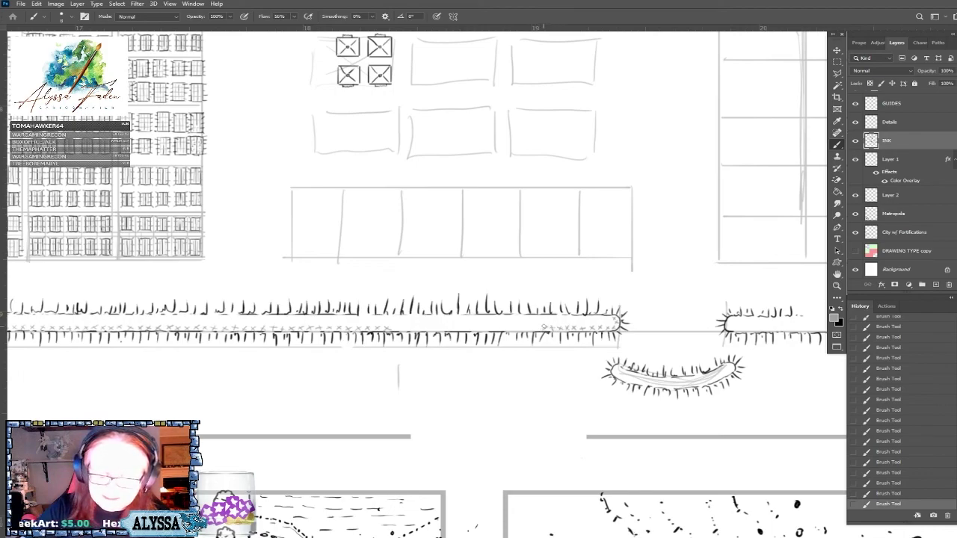
pyautogui.hscroll(-2, 541, 334)
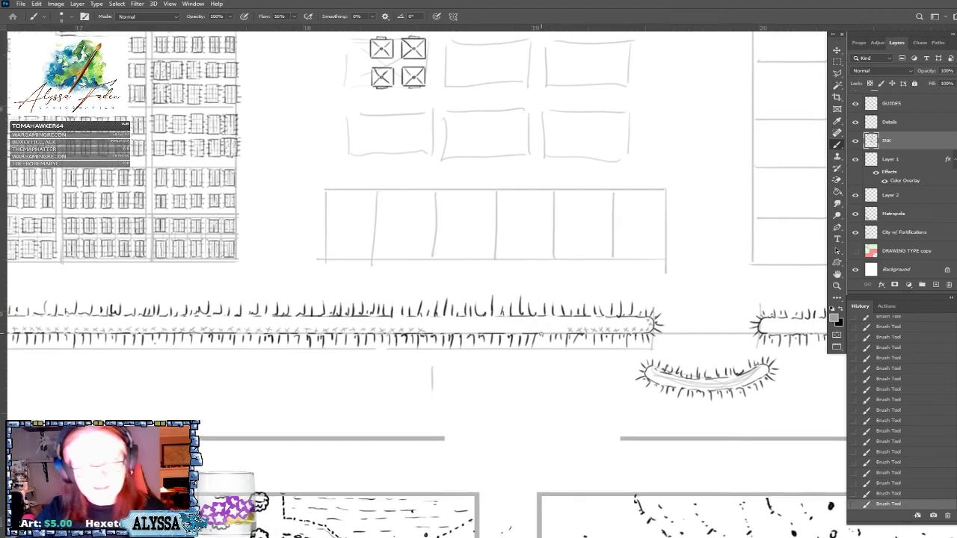
pyautogui.scroll(-2, 541, 334)
pyautogui.scroll(1, 541, 334)
pyautogui.scroll(1, 541, 334)
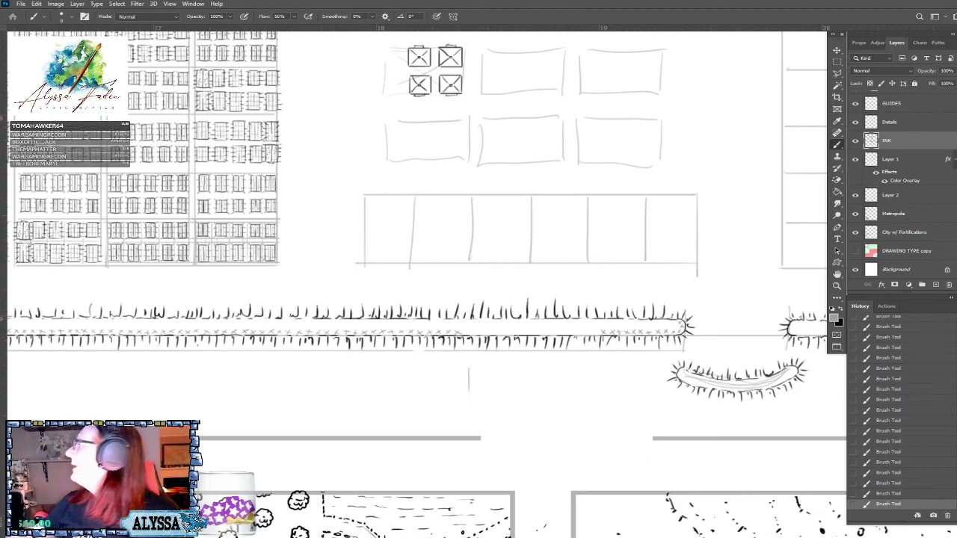
# Examine the 1024px-Pilum_murale_01.jpg reference photo of the stake palisade in the browser and close it.
pyautogui.moveTo(956, 6); pyautogui.dragTo(182, 41)
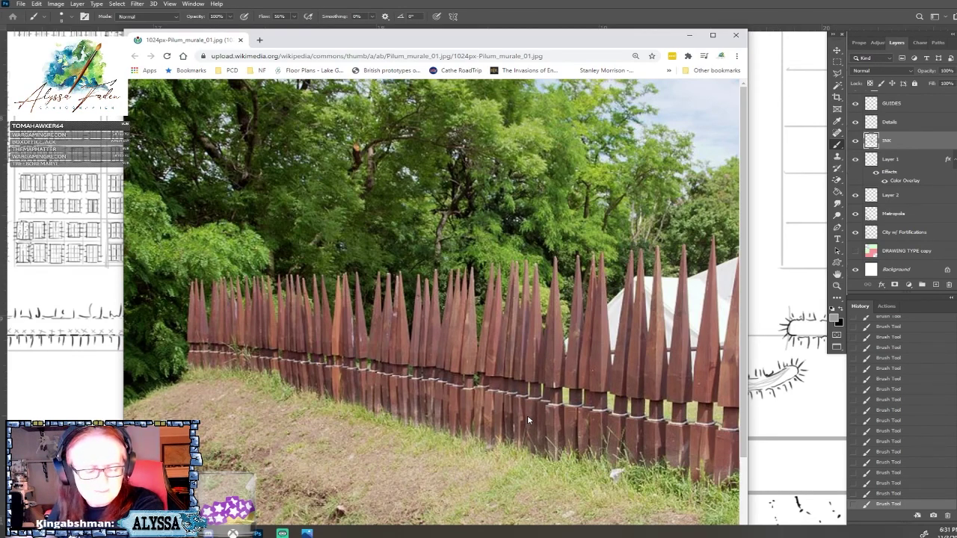
pyautogui.click(240, 40)
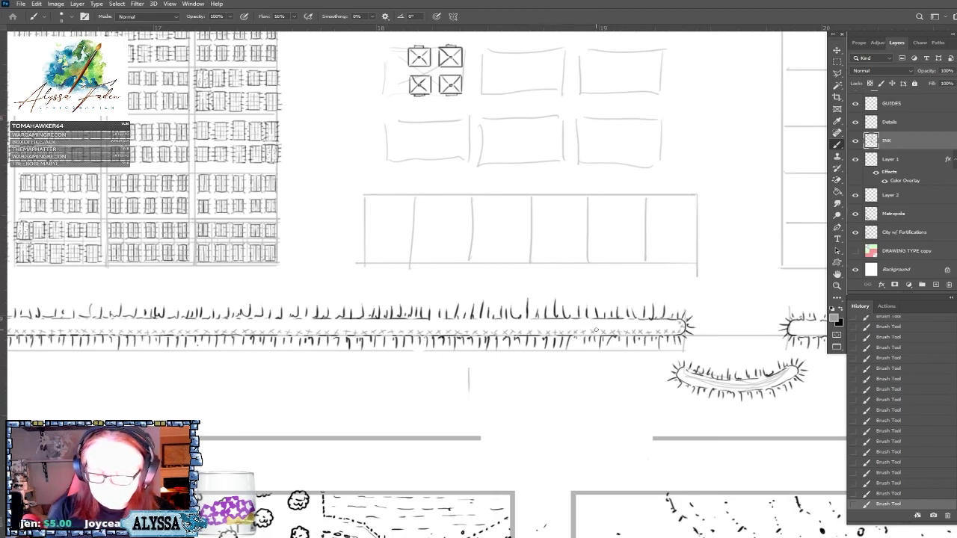
# Close the remaining gap in the bottom rampart's row of crosses and brush mirrored crosses inside the curved outwork before the left gate.
pyautogui.scroll(-5, 598, 334)
pyautogui.scroll(4, 597, 333)
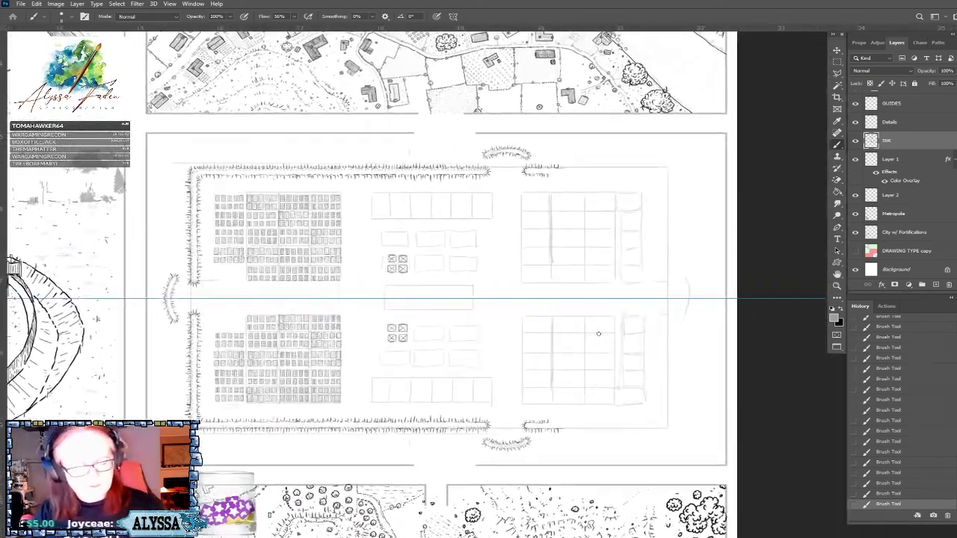
pyautogui.scroll(2, 598, 334)
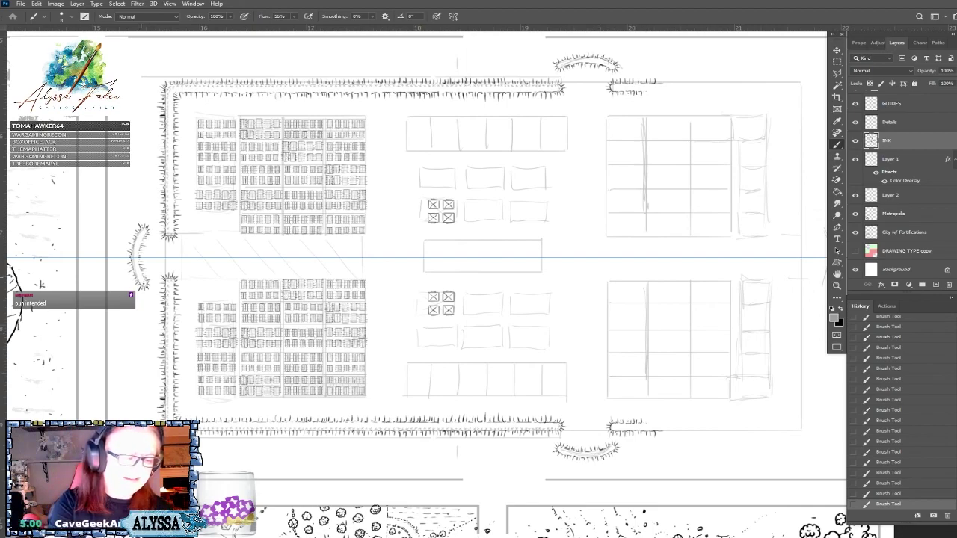
pyautogui.scroll(5, 142, 255)
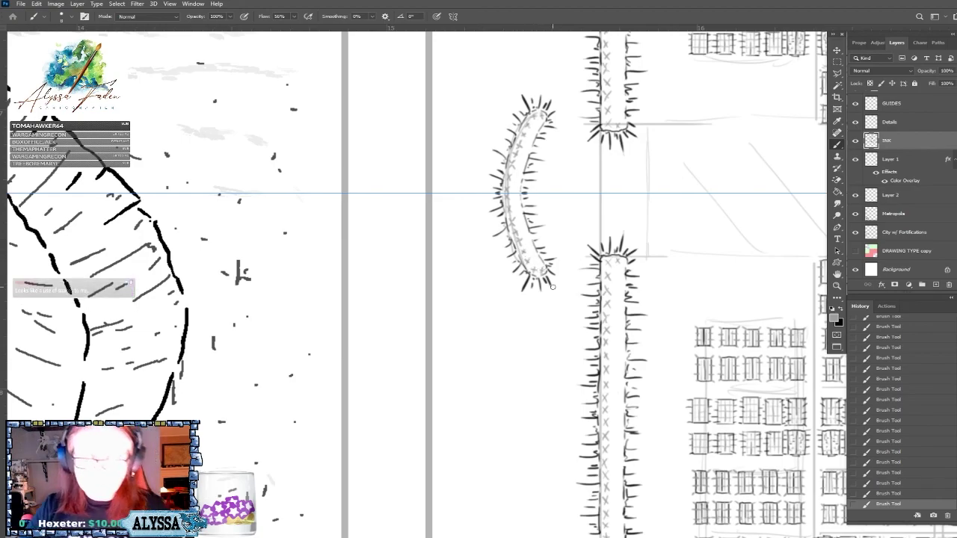
pyautogui.scroll(-5, 543, 267)
pyautogui.scroll(-5, 553, 247)
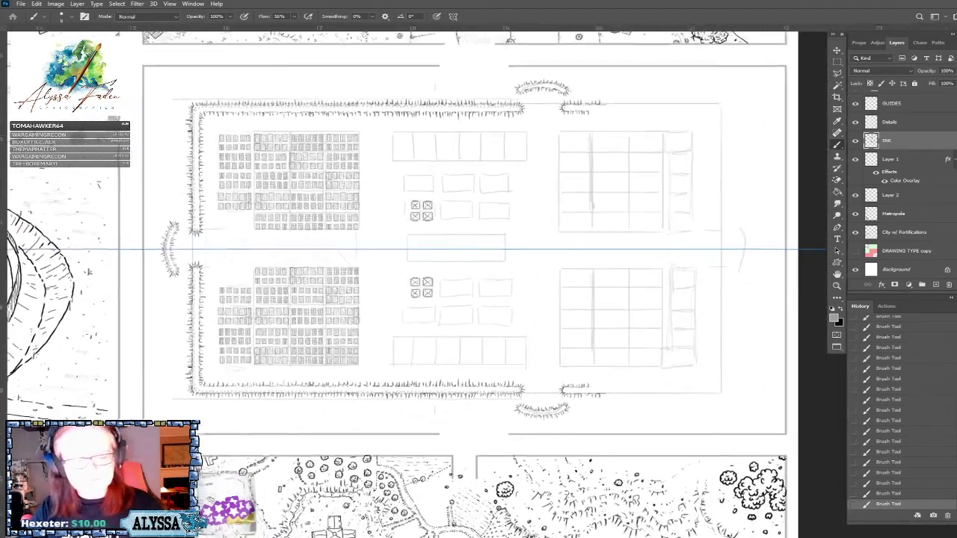
# Brush a row of small grey crosses along the inside of the curved rampart outside the fort's lower gate, from end to end.
pyautogui.scroll(4, 433, 247)
pyautogui.scroll(2, 553, 351)
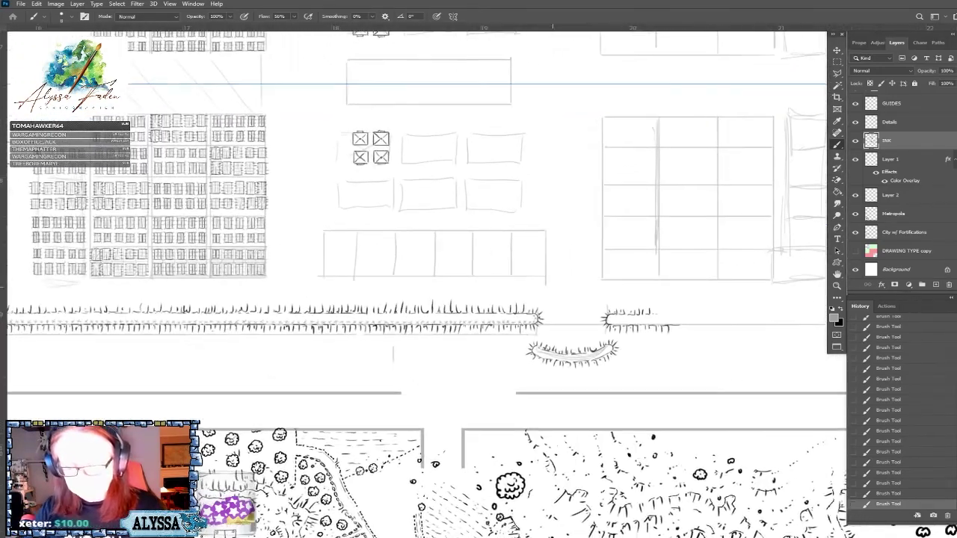
pyautogui.scroll(4, 553, 351)
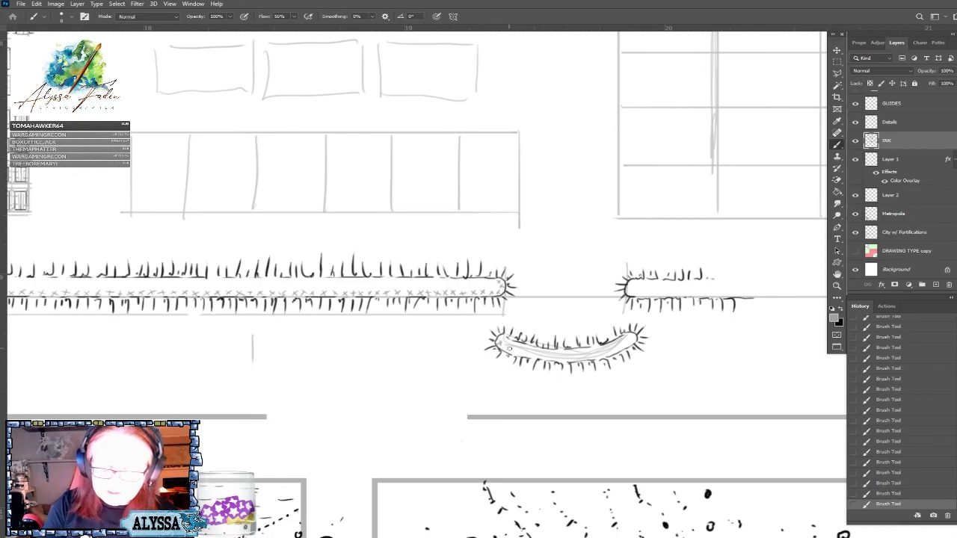
pyautogui.moveTo(507, 347); pyautogui.dragTo(511, 352)
pyautogui.moveTo(511, 348); pyautogui.dragTo(565, 363)
pyautogui.moveTo(565, 355)
pyautogui.mouseDown()
pyautogui.moveTo(559, 362)
pyautogui.moveTo(574, 364)
pyautogui.moveTo(615, 347)
pyautogui.mouseUp()
pyautogui.moveTo(616, 345)
pyautogui.mouseDown()
pyautogui.moveTo(623, 352)
pyautogui.moveTo(621, 344)
pyautogui.mouseUp()
pyautogui.moveTo(618, 344)
pyautogui.mouseDown()
pyautogui.moveTo(624, 350)
pyautogui.moveTo(635, 334)
pyautogui.mouseUp()
pyautogui.moveTo(500, 335); pyautogui.dragTo(508, 344)
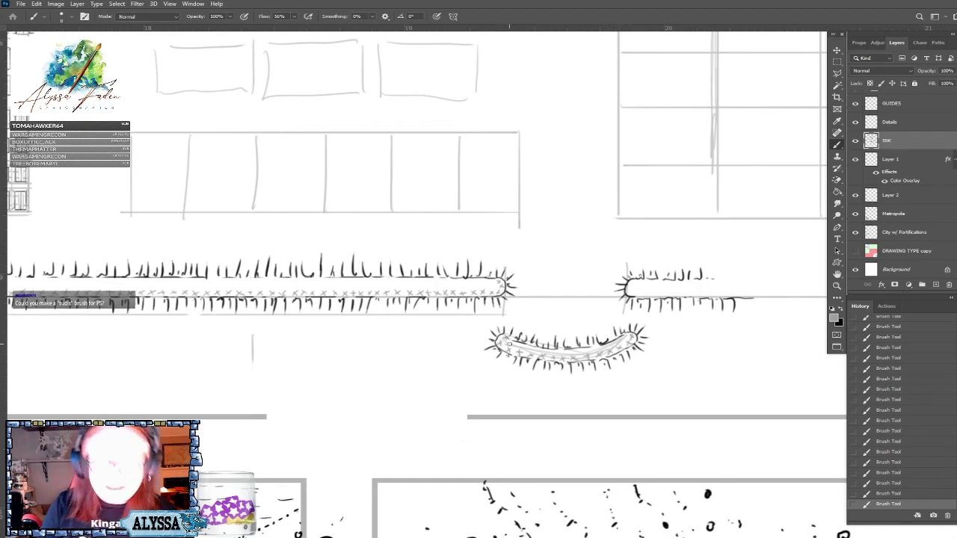
pyautogui.scroll(-5, 509, 344)
pyautogui.scroll(4, 509, 343)
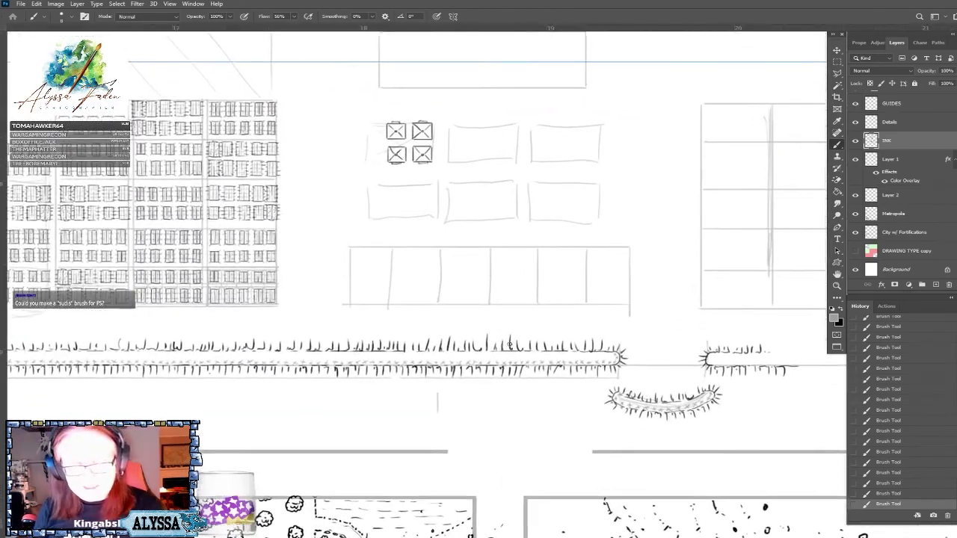
pyautogui.scroll(-3, 509, 344)
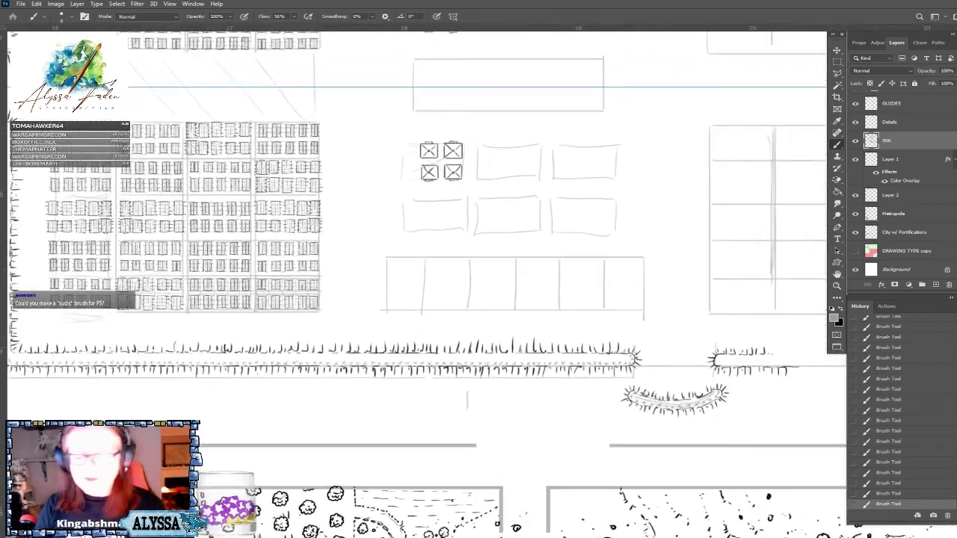
pyautogui.scroll(2, 509, 344)
pyautogui.scroll(-3, 509, 344)
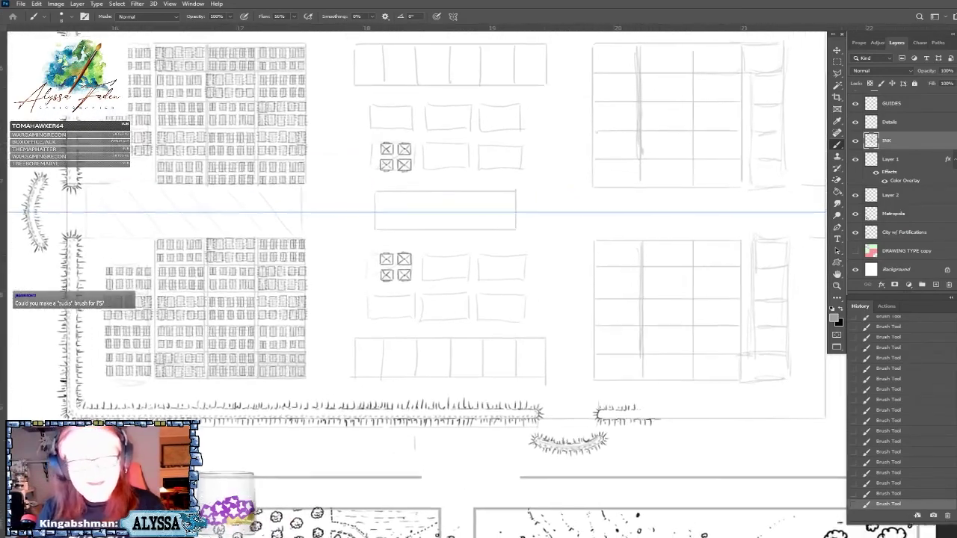
pyautogui.scroll(2, 509, 344)
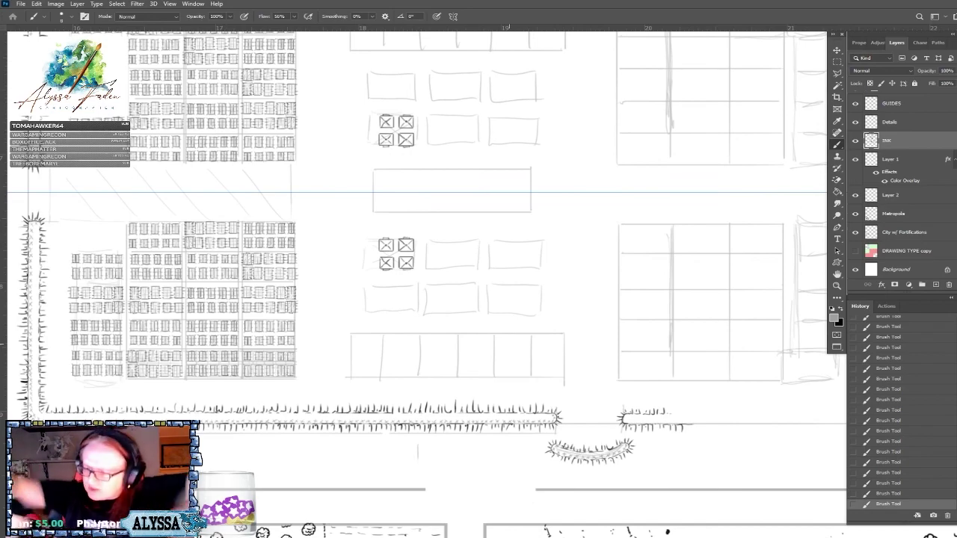
pyautogui.scroll(2, 351, 449)
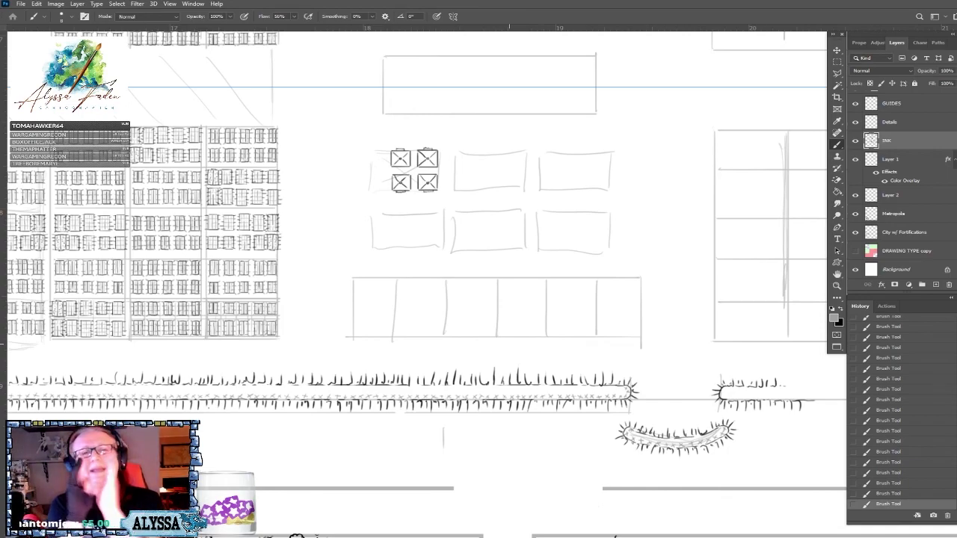
pyautogui.scroll(2, 342, 441)
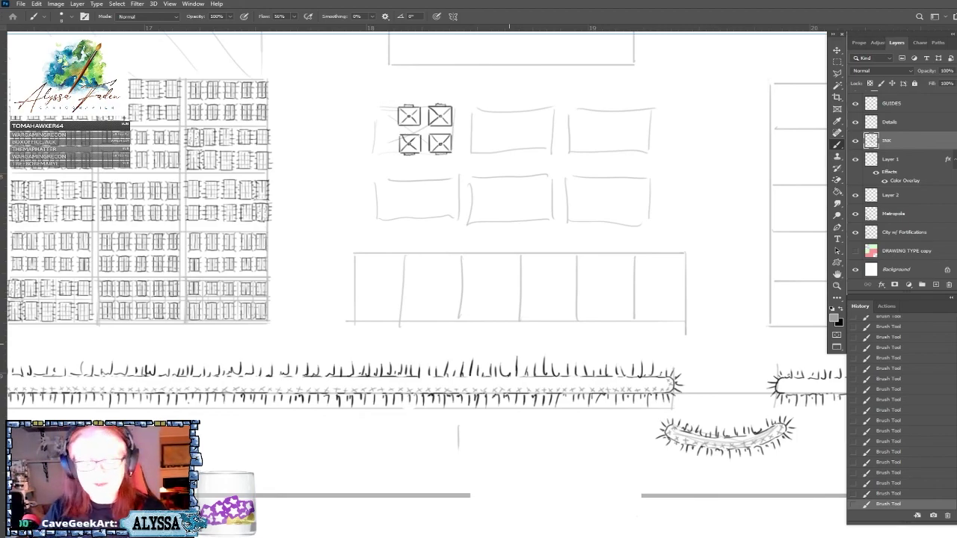
pyautogui.scroll(-3, 509, 344)
pyautogui.scroll(4, 509, 344)
pyautogui.scroll(3, 509, 344)
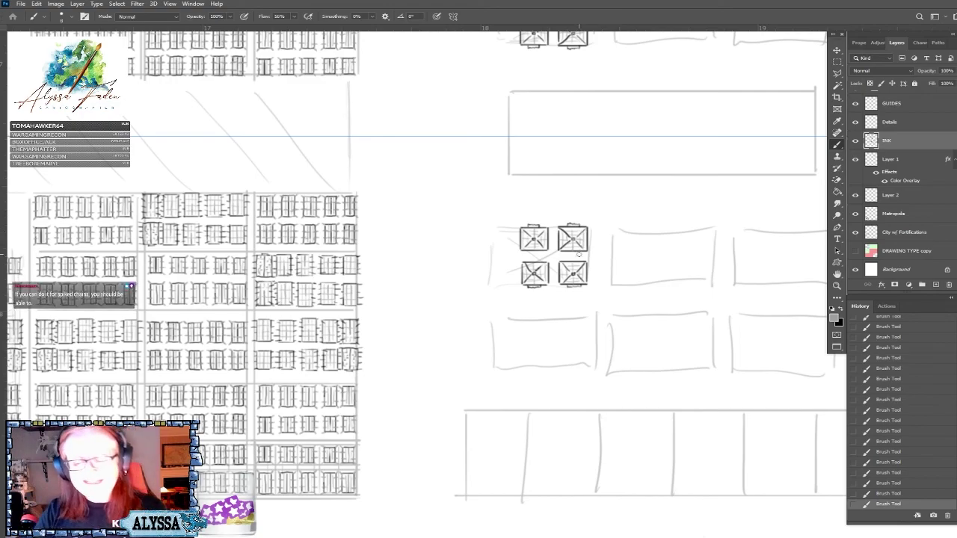
pyautogui.scroll(-3, 487, 330)
pyautogui.scroll(2, 475, 286)
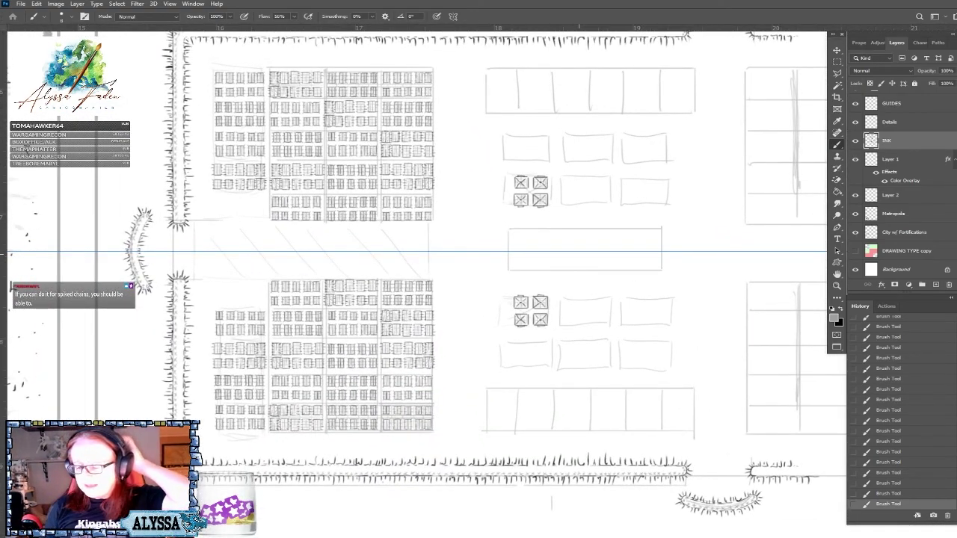
pyautogui.scroll(-1, 464, 284)
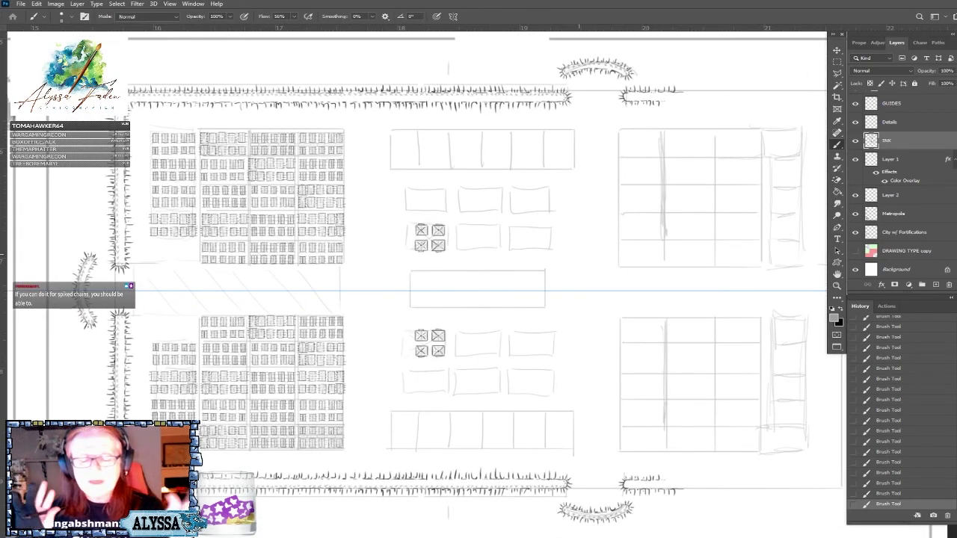
pyautogui.scroll(-3, 419, 284)
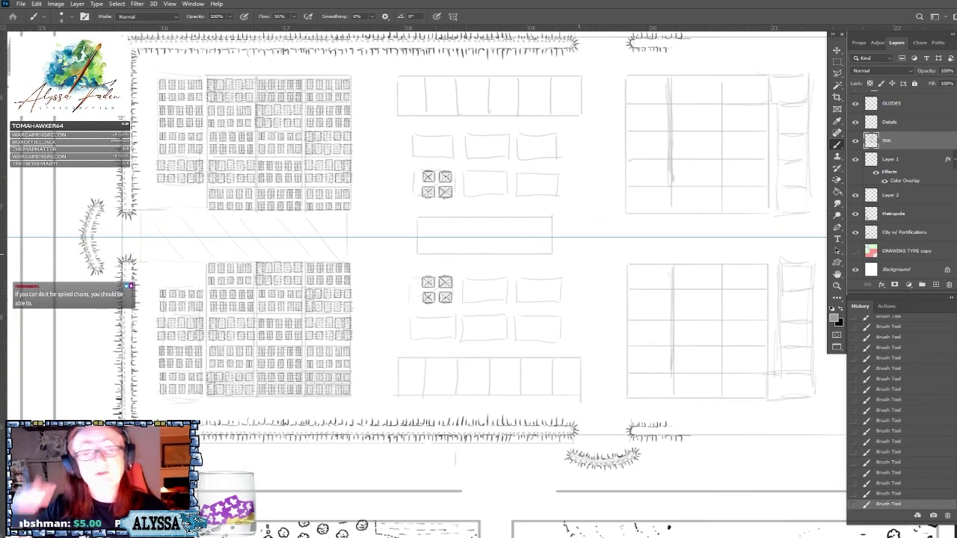
pyautogui.scroll(2, 428, 224)
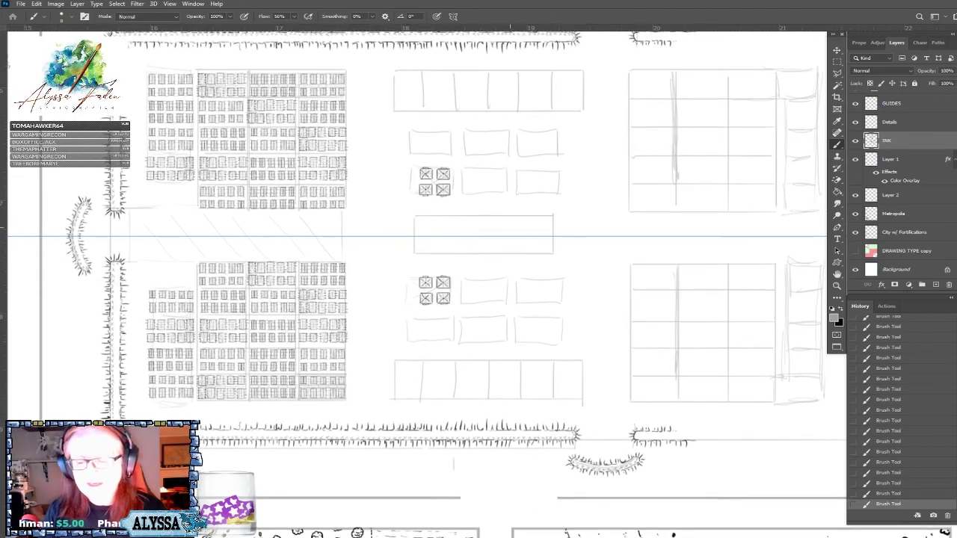
pyautogui.scroll(-1, 664, 448)
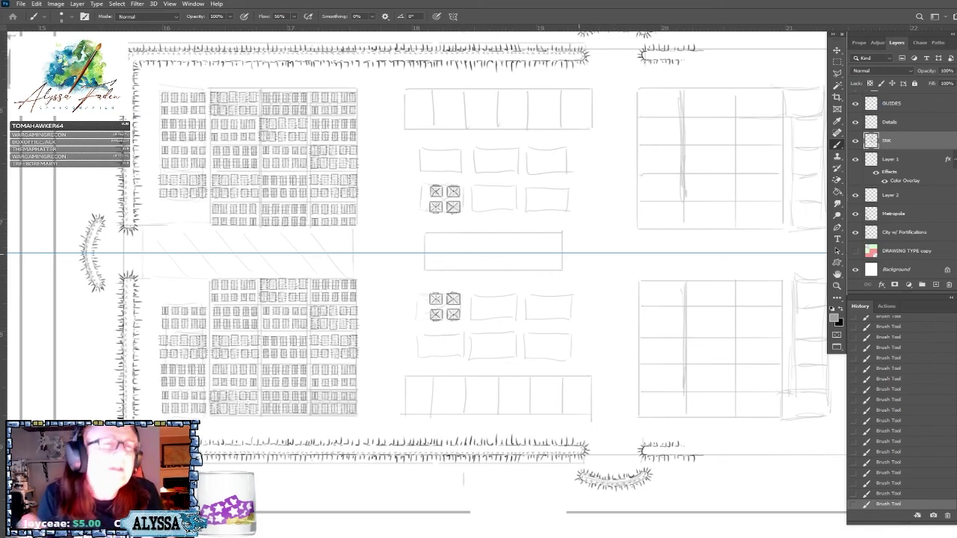
pyautogui.scroll(2, 243, 419)
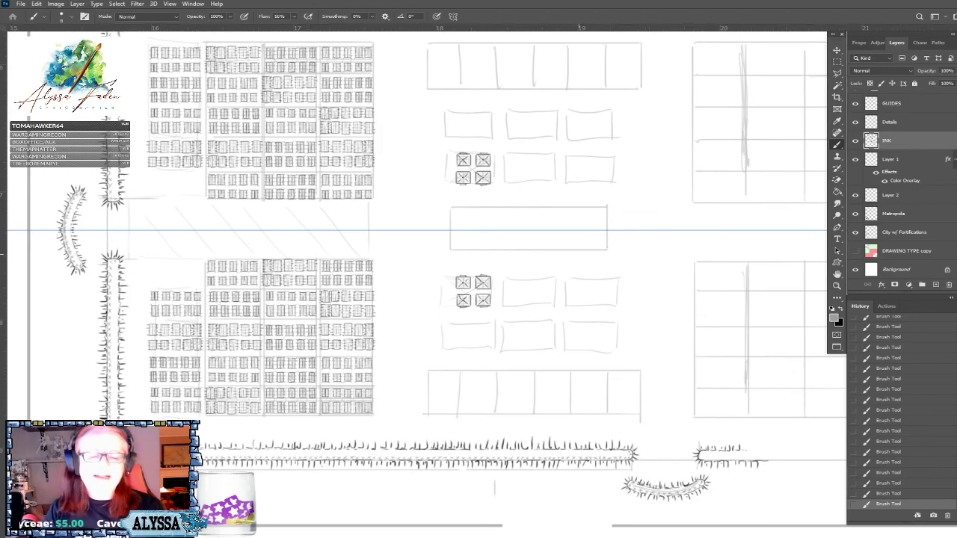
pyautogui.scroll(1, 578, 255)
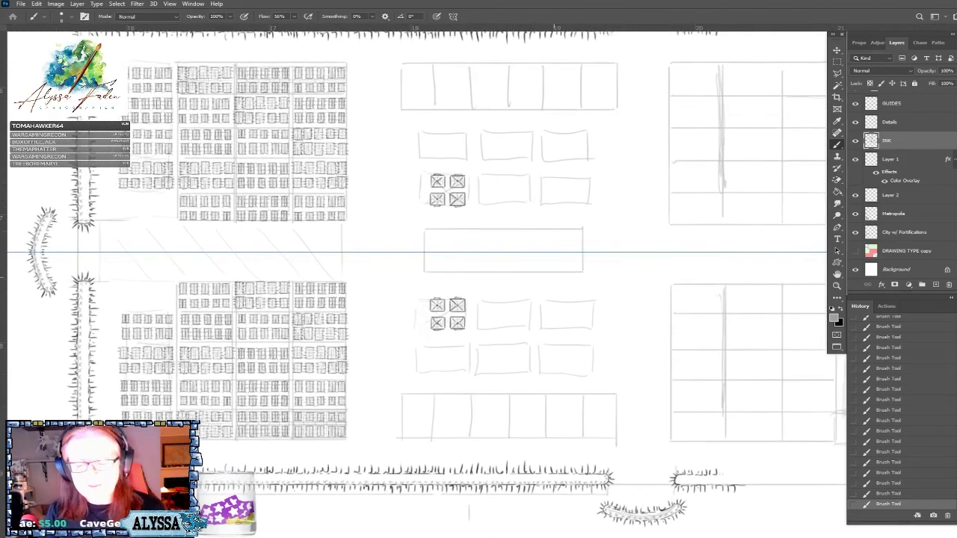
pyautogui.scroll(-3, 579, 255)
pyautogui.scroll(2, 578, 255)
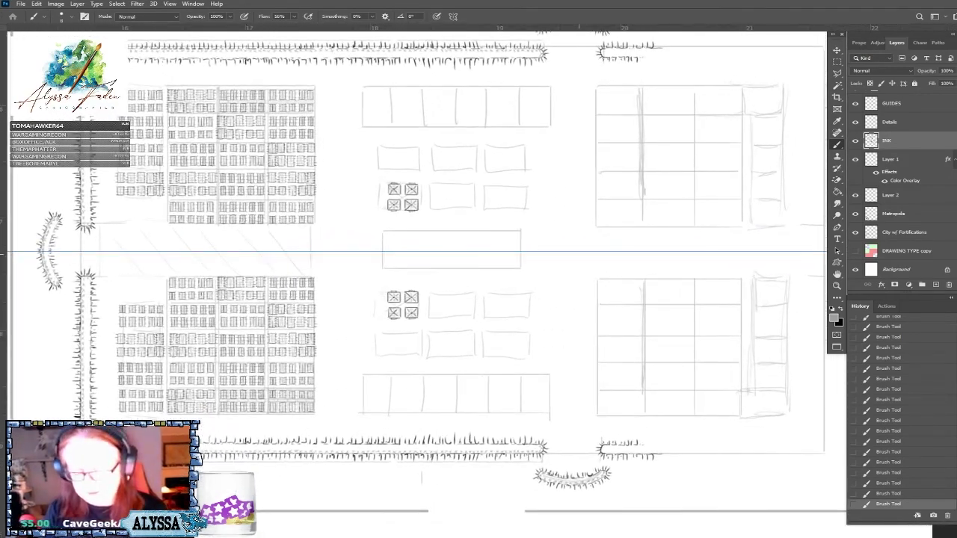
pyautogui.moveTo(680, 220); pyautogui.dragTo(579, 255)
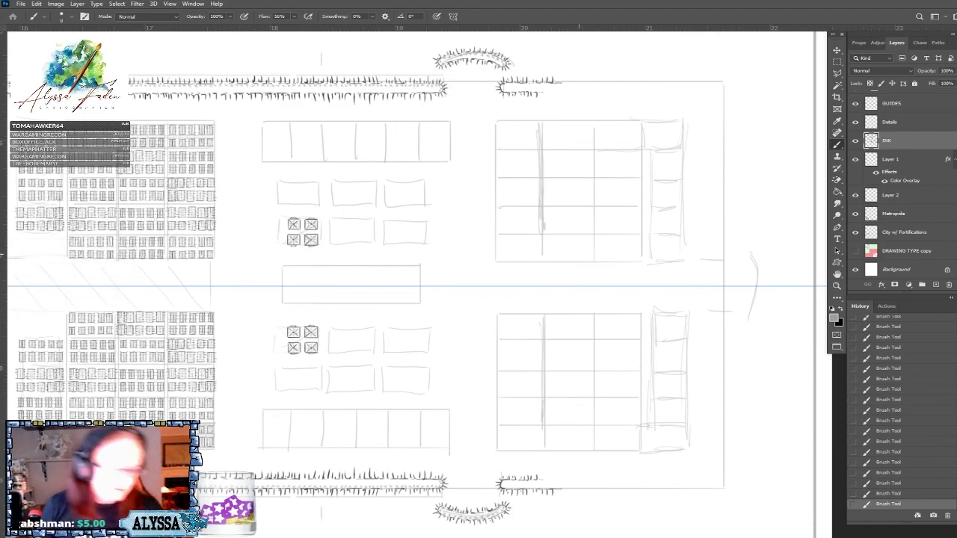
pyautogui.scroll(-4, 419, 284)
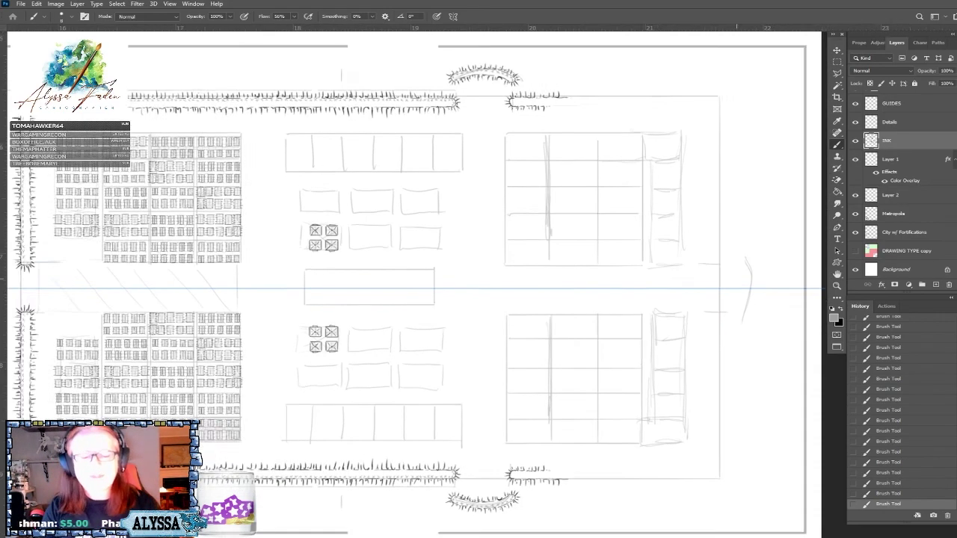
pyautogui.scroll(2, 419, 284)
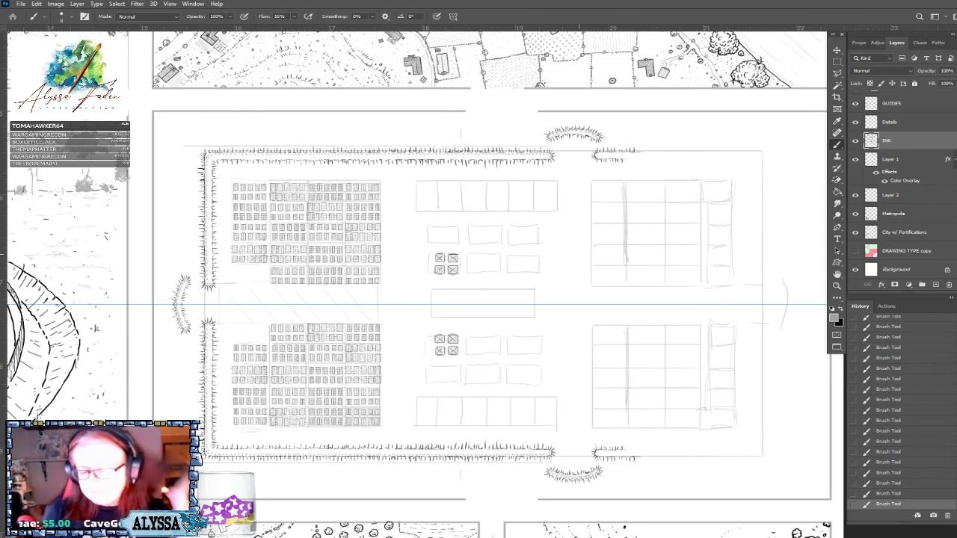
pyautogui.scroll(2, 412, 417)
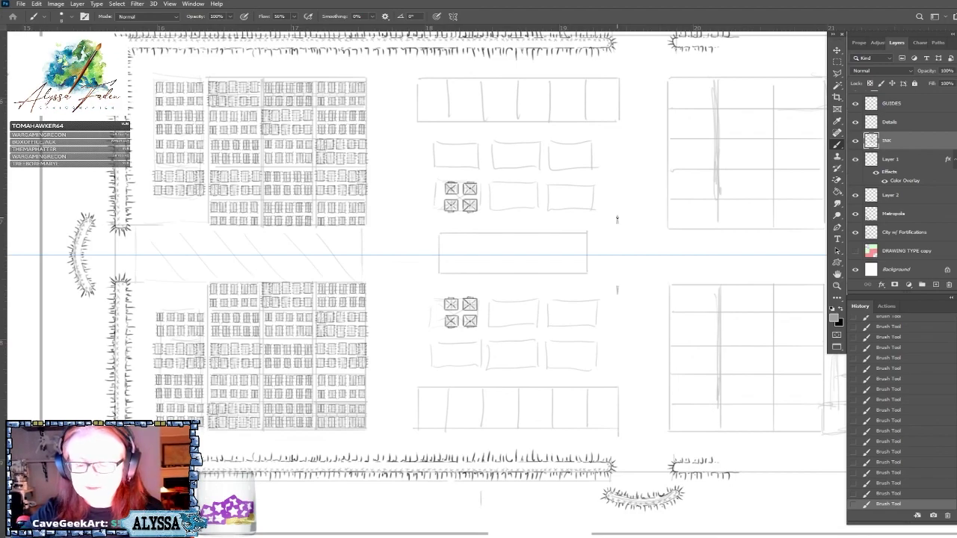
pyautogui.keyDown('shift'); pyautogui.click(617, 223); pyautogui.keyUp('shift')
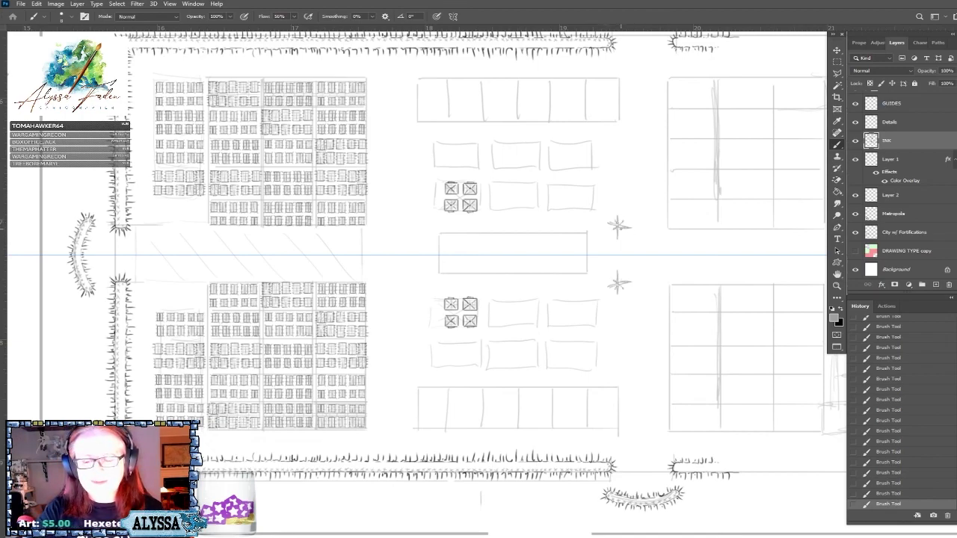
pyautogui.press('e')
pyautogui.moveTo(617, 286); pyautogui.dragTo(618, 224)
pyautogui.press('b')
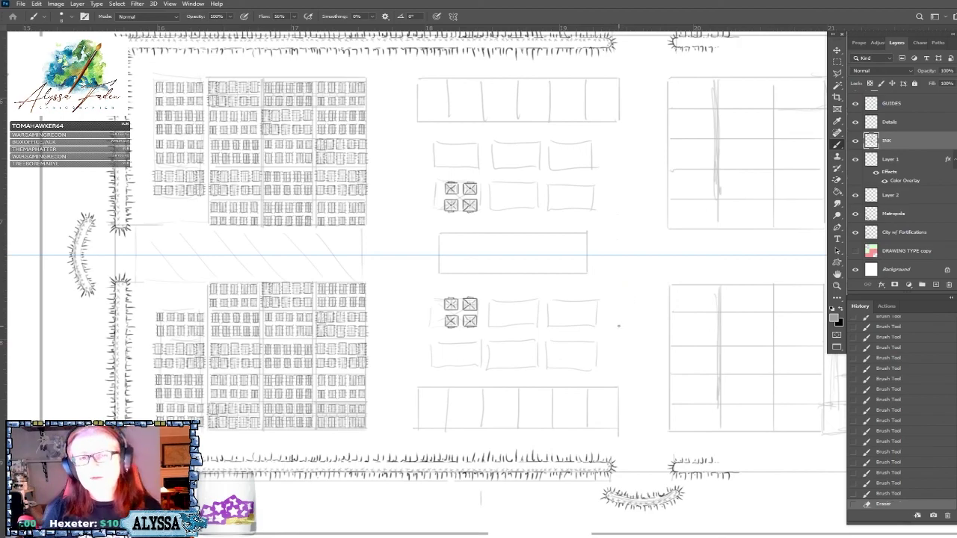
pyautogui.scroll(2, 618, 326)
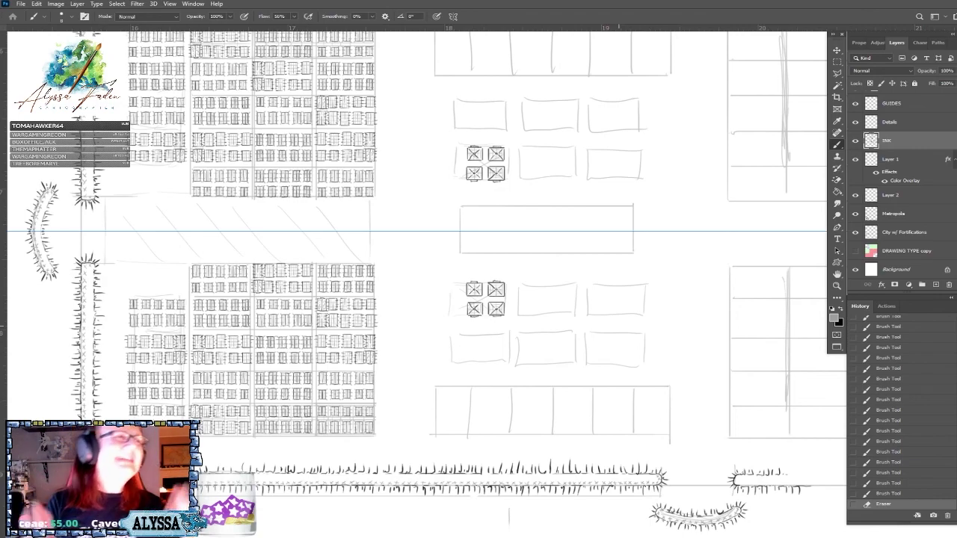
pyautogui.scroll(5, 461, 337)
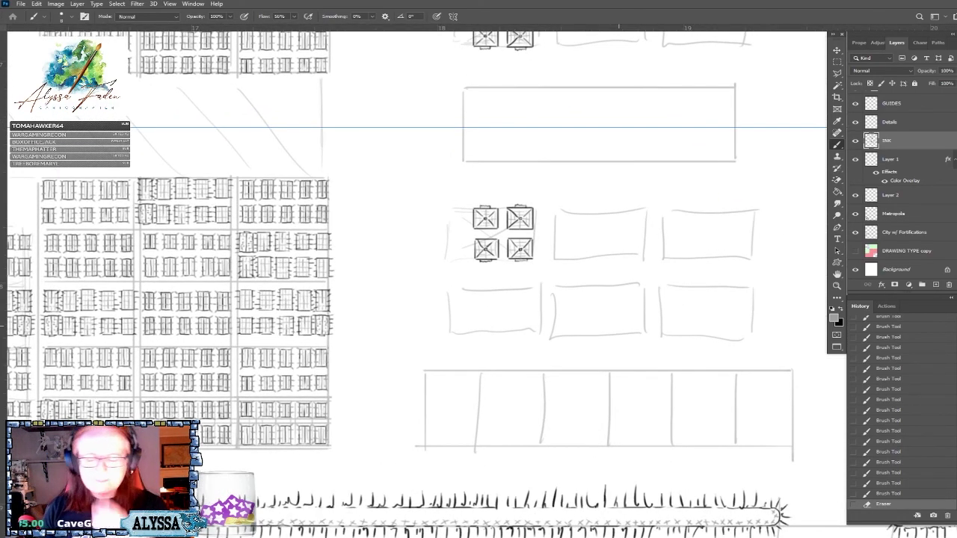
pyautogui.scroll(2, 417, 247)
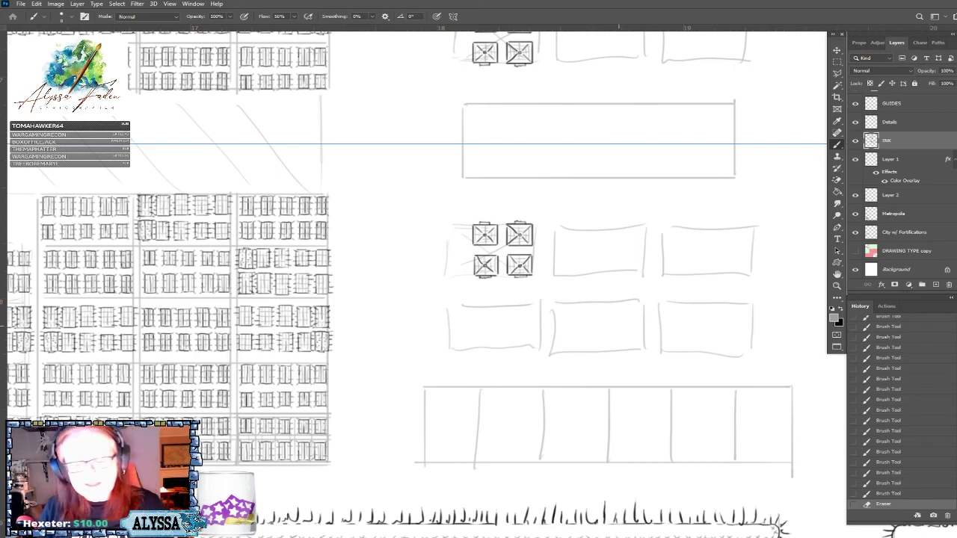
pyautogui.scroll(-2, 239, 504)
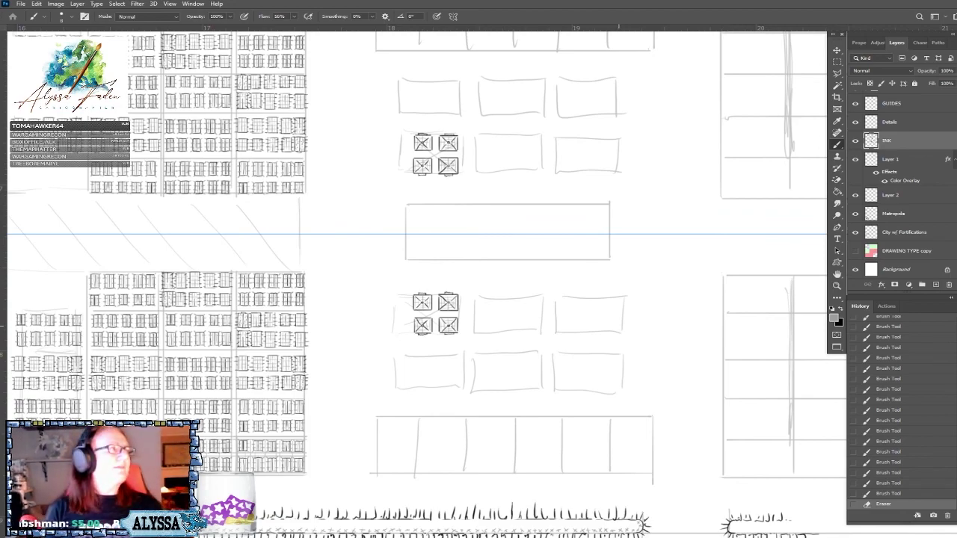
pyautogui.scroll(1, 418, 269)
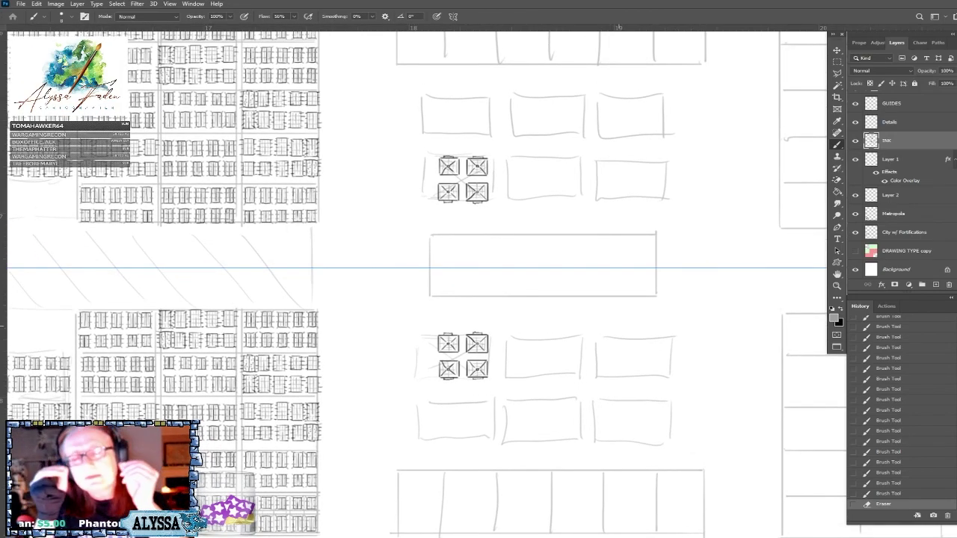
pyautogui.scroll(1, 419, 269)
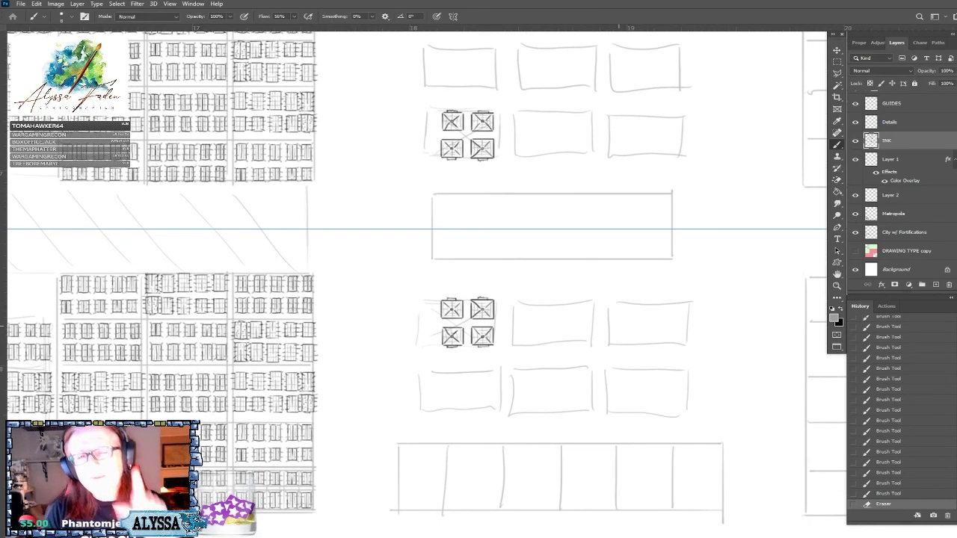
pyautogui.scroll(-2, 419, 269)
pyautogui.hscroll(1, 418, 269)
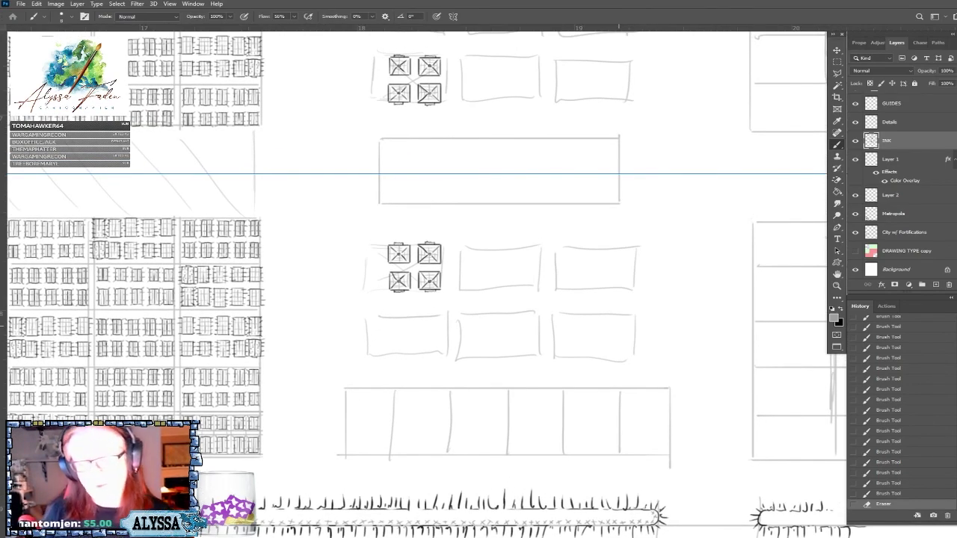
pyautogui.scroll(1, 456, 131)
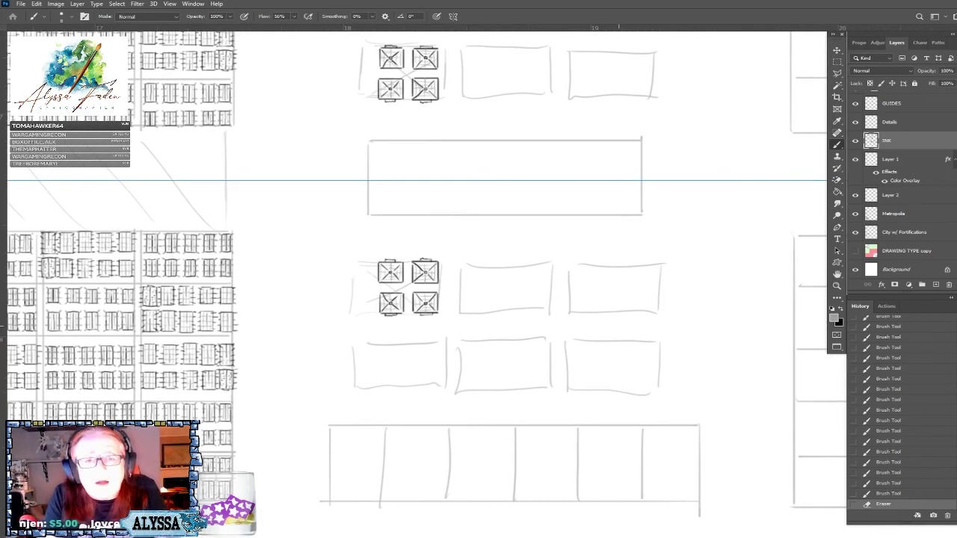
# Ink two stacked rectangular buildings with central ridge lines in black at the right end of the sketched block below the four square buildings.
pyautogui.hscroll(-3, 418, 269)
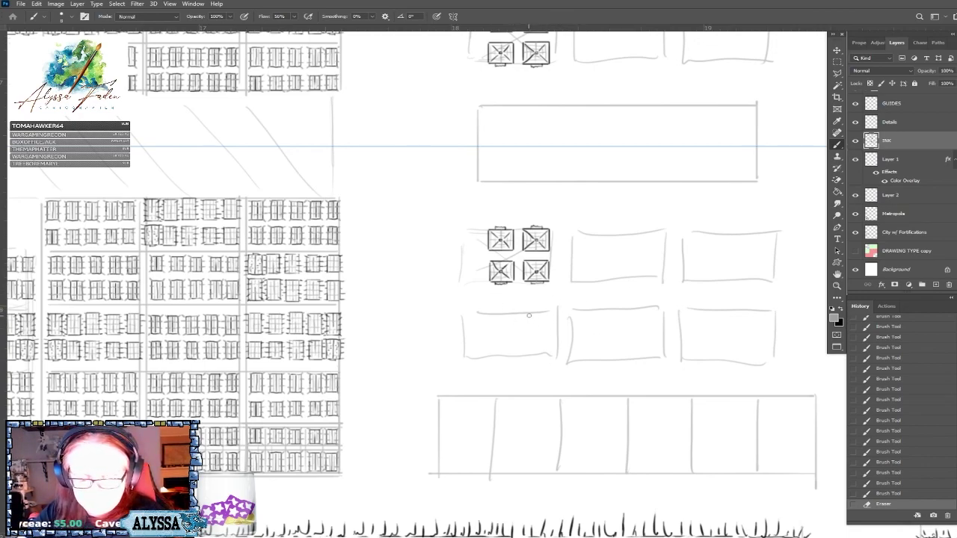
pyautogui.moveTo(527, 314); pyautogui.dragTo(528, 326)
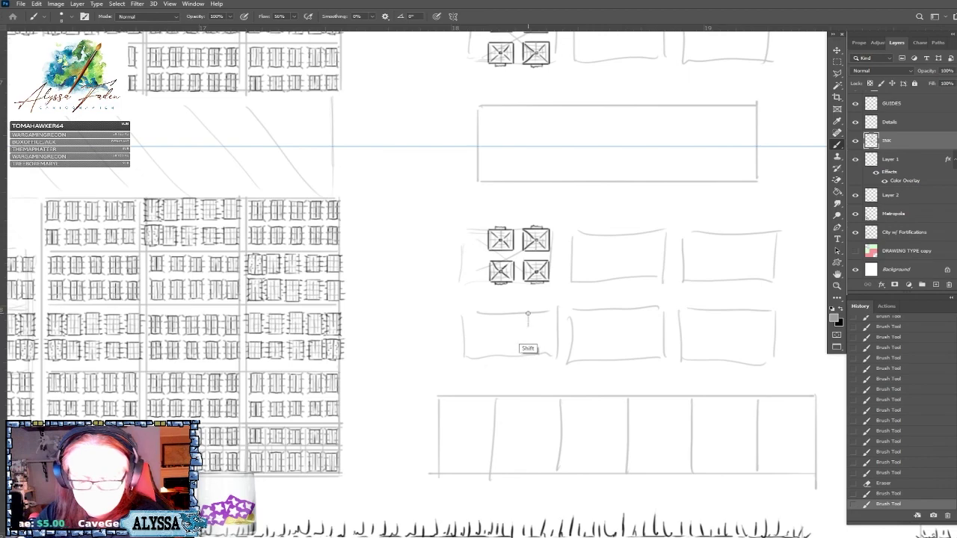
pyautogui.click(831, 309)
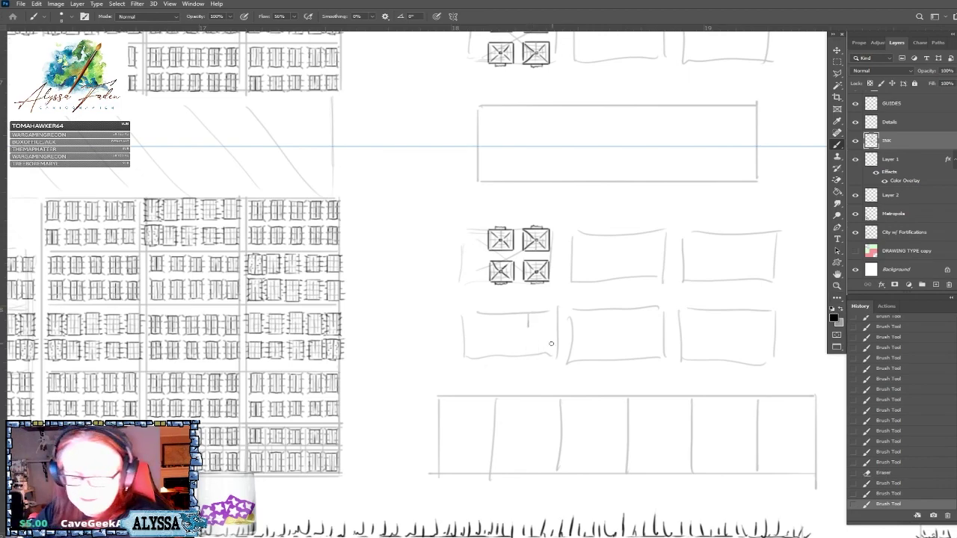
pyautogui.moveTo(527, 312); pyautogui.dragTo(528, 331)
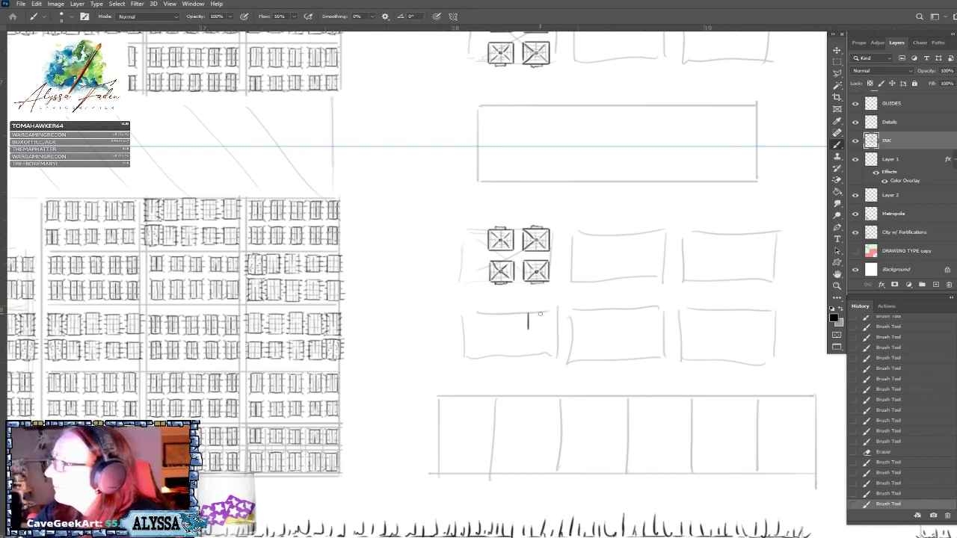
pyautogui.moveTo(528, 328)
pyautogui.mouseDown()
pyautogui.moveTo(555, 329)
pyautogui.moveTo(554, 313)
pyautogui.mouseUp()
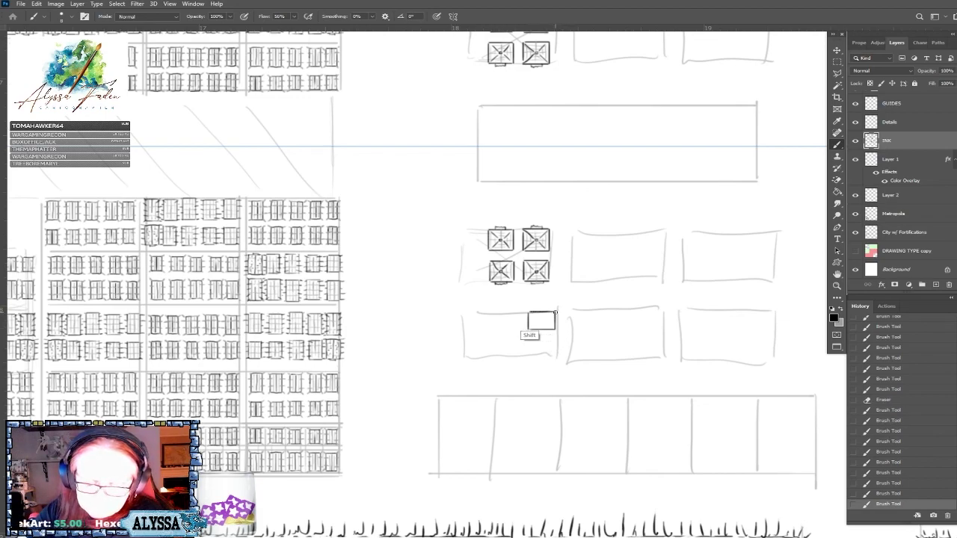
pyautogui.moveTo(529, 334)
pyautogui.mouseDown()
pyautogui.moveTo(553, 334)
pyautogui.moveTo(554, 351)
pyautogui.mouseUp()
pyautogui.keyDown('shift'); pyautogui.click(528, 351); pyautogui.keyUp('shift')
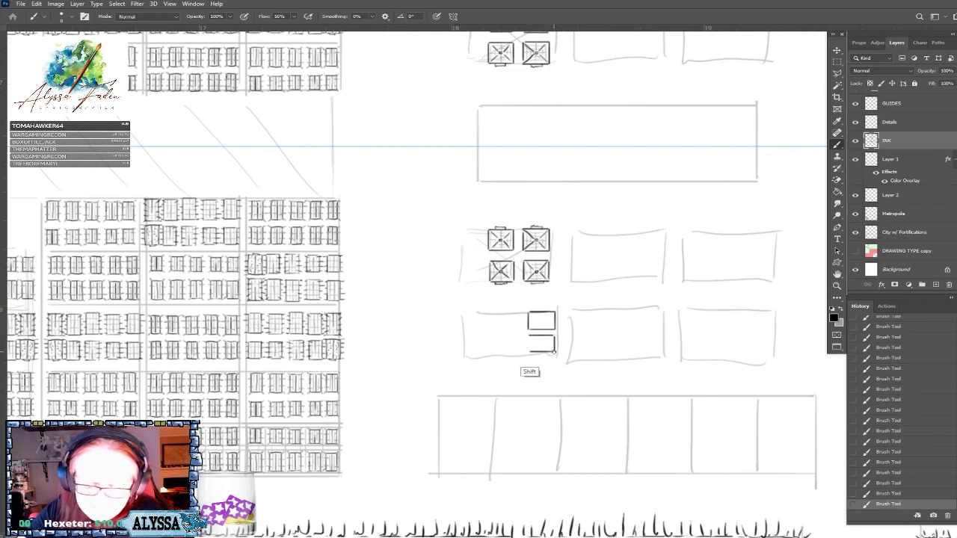
pyautogui.moveTo(528, 351)
pyautogui.mouseDown()
pyautogui.moveTo(544, 322)
pyautogui.moveTo(553, 322)
pyautogui.moveTo(540, 344)
pyautogui.moveTo(554, 344)
pyautogui.mouseUp()
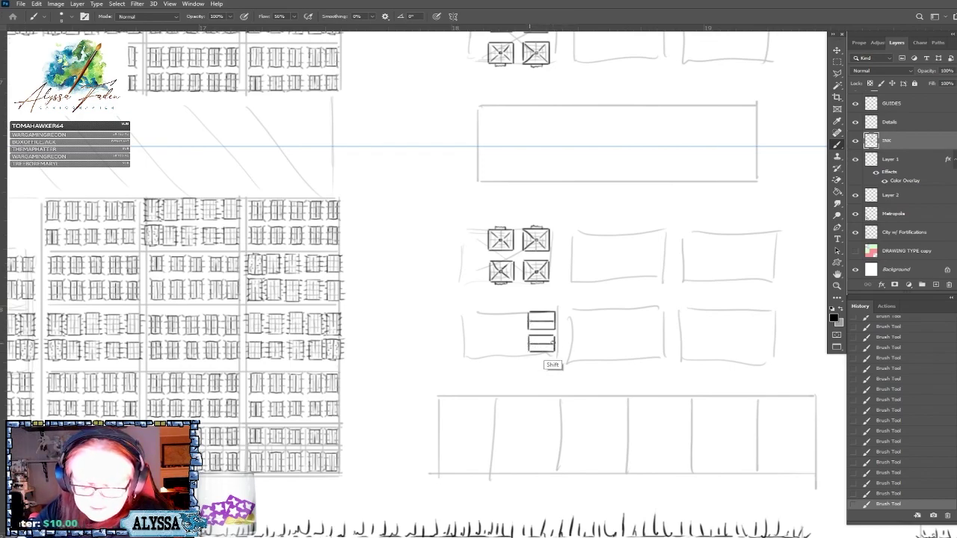
# Outline two matching stacked rectangular buildings in black at the left end of the same sketched block.
pyautogui.scroll(-4, 560, 334)
pyautogui.scroll(3, 560, 334)
pyautogui.scroll(1, 560, 334)
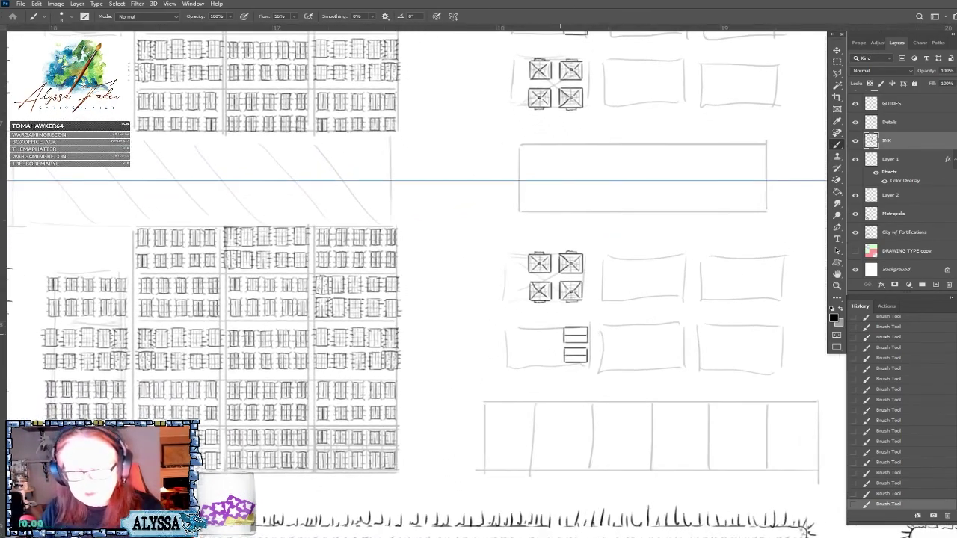
pyautogui.scroll(1, 560, 334)
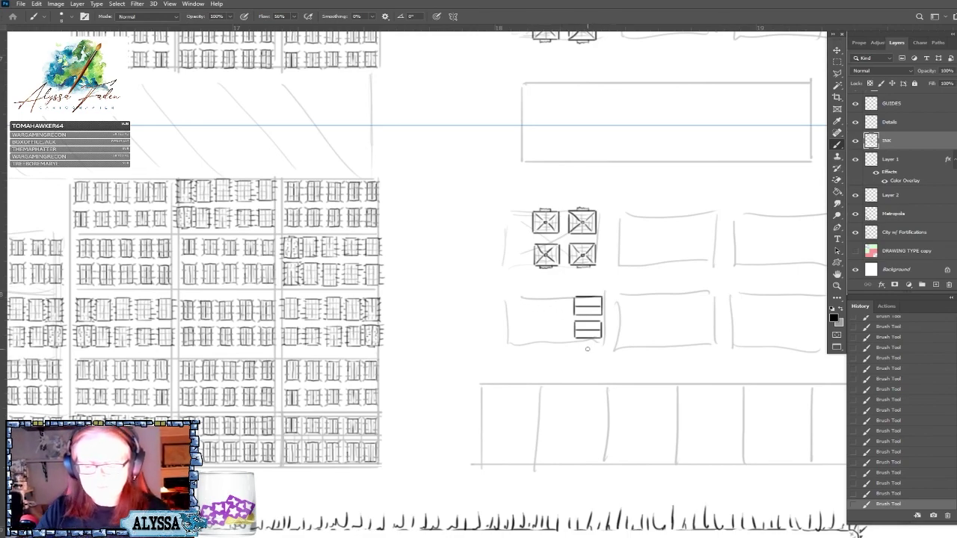
pyautogui.scroll(-3, 587, 348)
pyautogui.scroll(2, 588, 348)
pyautogui.scroll(2, 393, 393)
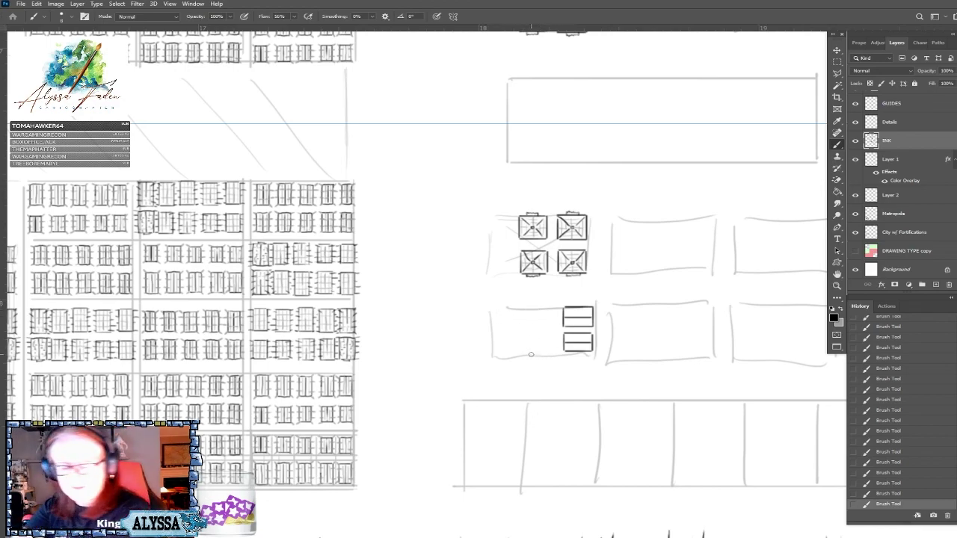
pyautogui.moveTo(491, 309); pyautogui.dragTo(527, 310)
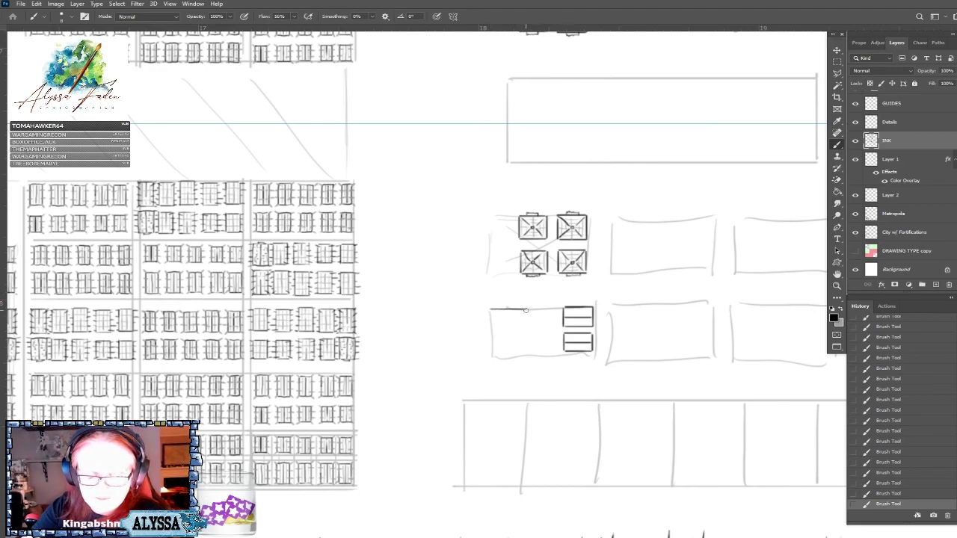
pyautogui.press('shift')
pyautogui.keyDown('shift'); pyautogui.click(526, 327); pyautogui.keyUp('shift')
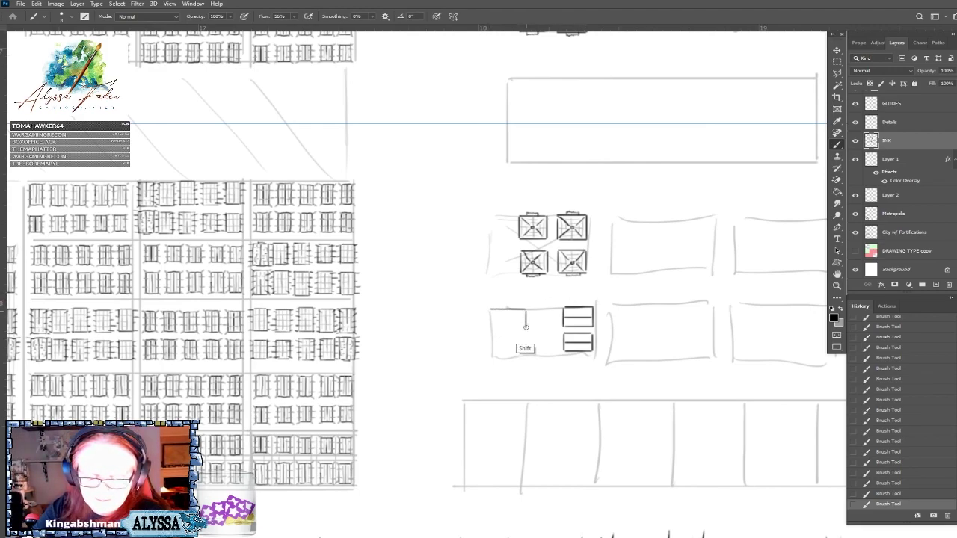
pyautogui.keyDown('shift'); pyautogui.click(491, 327); pyautogui.keyUp('shift')
pyautogui.keyDown('shift'); pyautogui.click(491, 309); pyautogui.keyUp('shift')
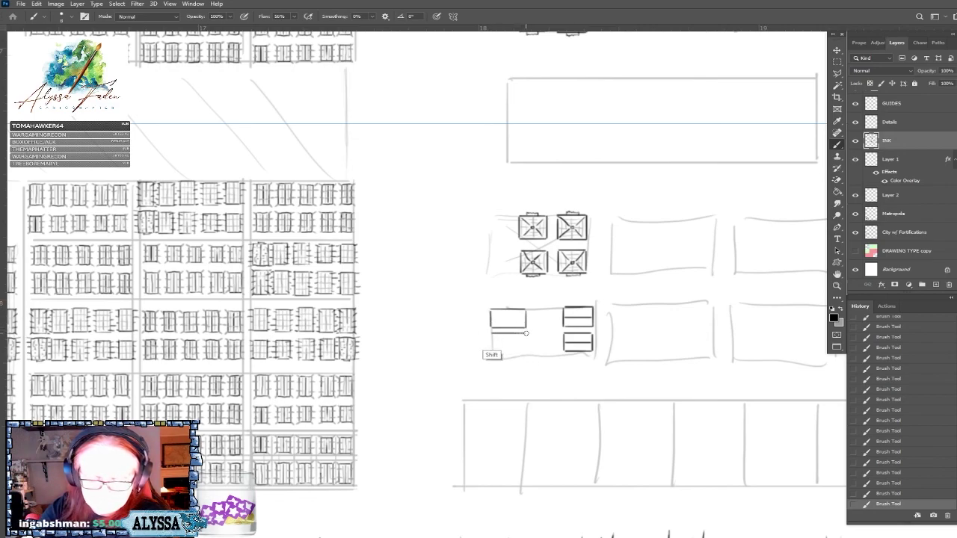
pyautogui.moveTo(490, 333)
pyautogui.mouseDown()
pyautogui.moveTo(490, 349)
pyautogui.moveTo(526, 342)
pyautogui.moveTo(525, 352)
pyautogui.mouseUp()
pyautogui.keyDown('shift'); pyautogui.click(490, 350); pyautogui.keyUp('shift')
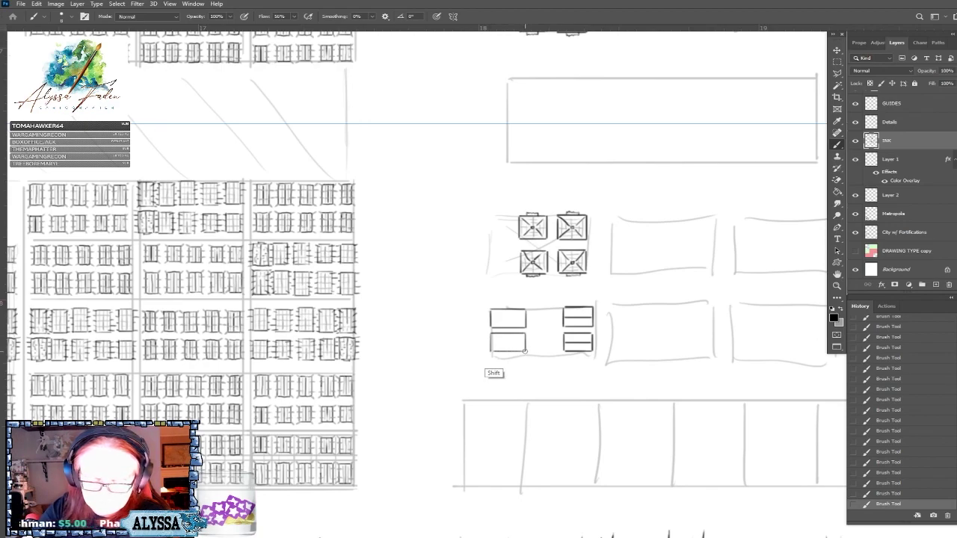
# Draw a horizontal ridge line through the middle of each of the two left-hand rectangular buildings.
pyautogui.click(491, 318)
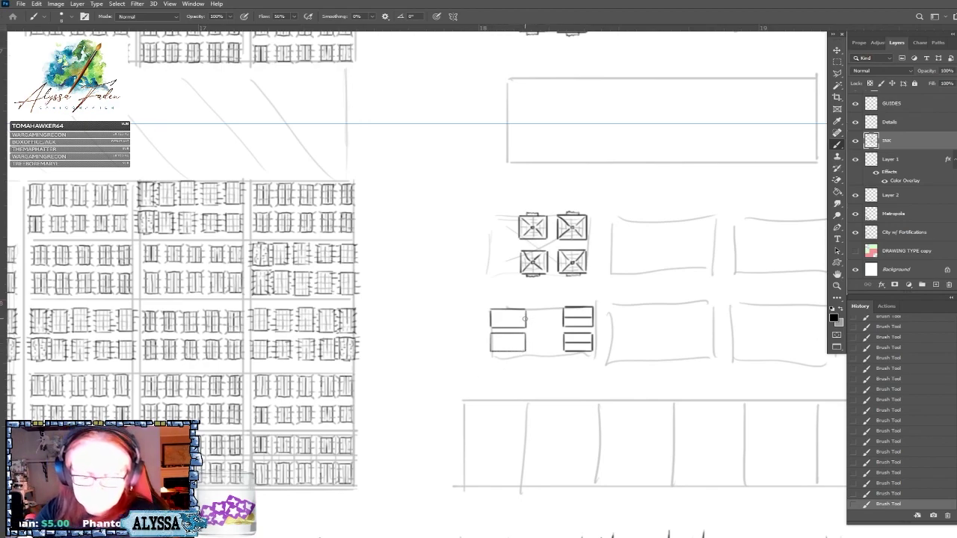
pyautogui.keyDown('shift'); pyautogui.click(525, 318); pyautogui.keyUp('shift')
pyautogui.moveTo(492, 342); pyautogui.dragTo(524, 342)
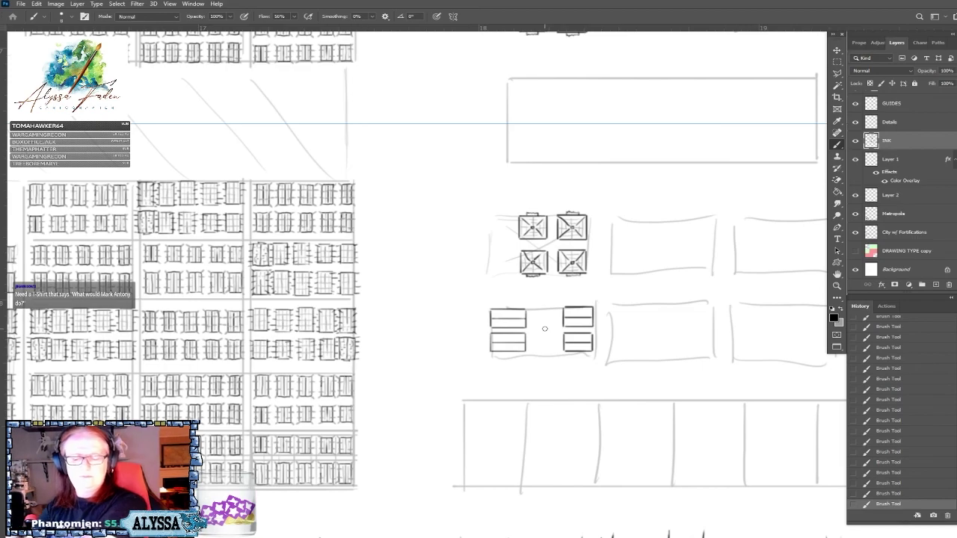
# Erase the right ends of the two left-hand buildings and re-ink their closing walls slightly further left.
pyautogui.press(']')
pyautogui.moveTo(527, 311); pyautogui.dragTo(524, 352)
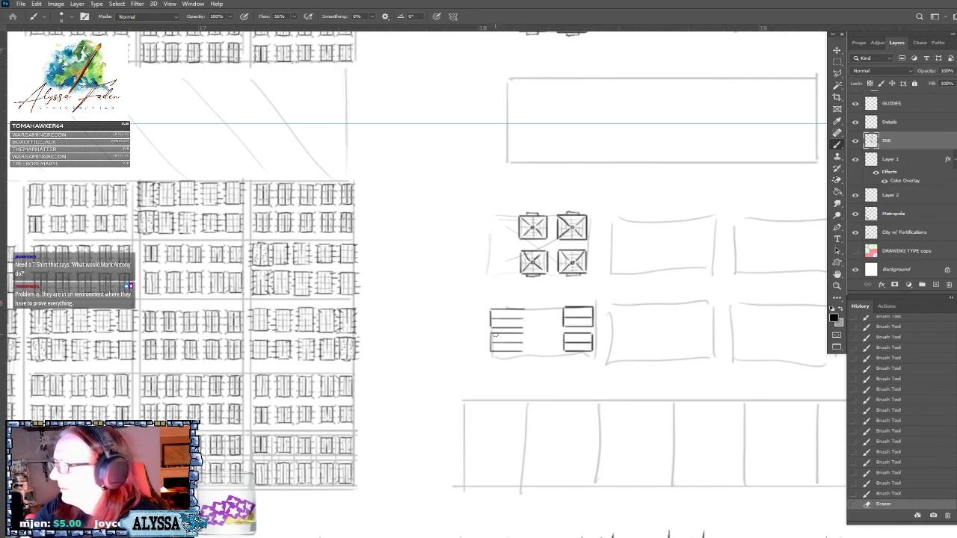
pyautogui.moveTo(524, 311); pyautogui.dragTo(524, 350)
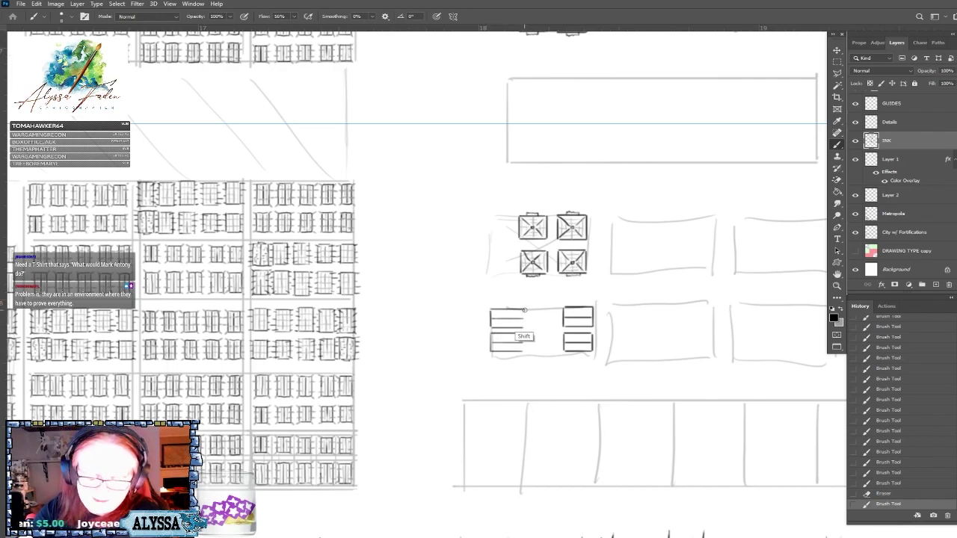
pyautogui.keyDown('shift'); pyautogui.click(524, 345); pyautogui.keyUp('shift')
pyautogui.keyDown('shift'); pyautogui.click(523, 336); pyautogui.keyUp('shift')
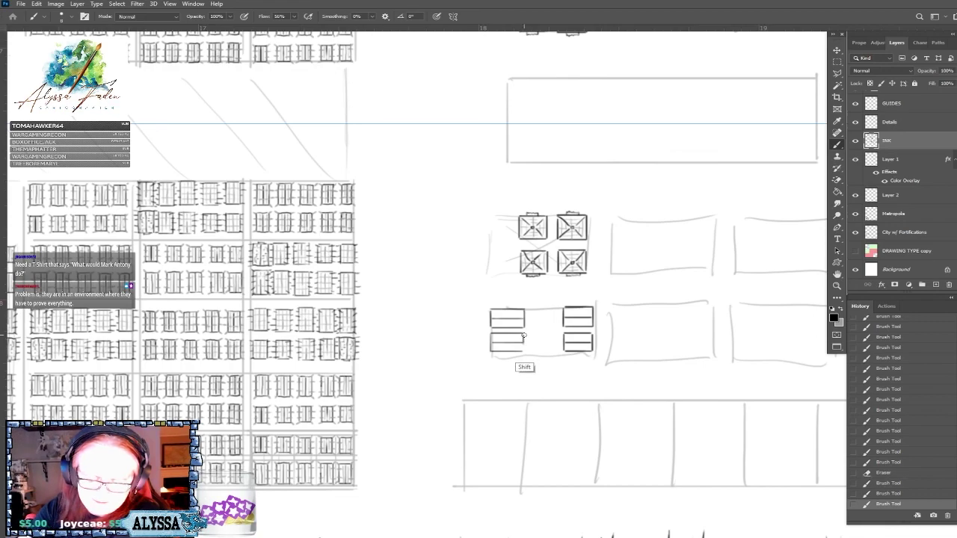
pyautogui.keyDown('shift'); pyautogui.click(520, 344); pyautogui.keyUp('shift')
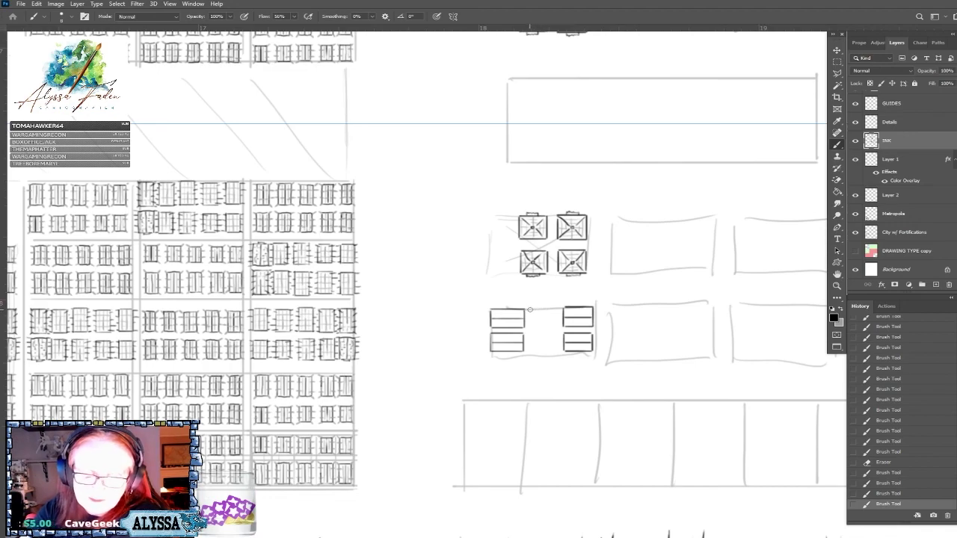
# Dot short rows of black column marks along the upper and lower courtyard edges, and add small marks in the gaps between the stacked buildings.
pyautogui.click(530, 310)
pyautogui.click(532, 309)
pyautogui.click(536, 310)
pyautogui.click(551, 309)
pyautogui.click(555, 310)
pyautogui.click(559, 310)
pyautogui.click(529, 349)
pyautogui.click(532, 350)
pyautogui.click(537, 349)
pyautogui.click(552, 350)
pyautogui.click(555, 350)
pyautogui.click(559, 350)
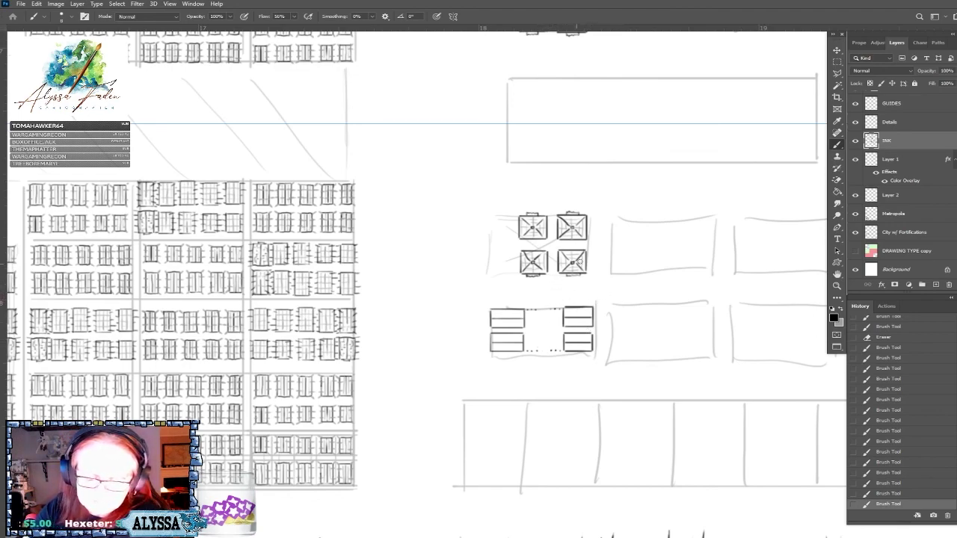
pyautogui.click(538, 325)
pyautogui.click(593, 331)
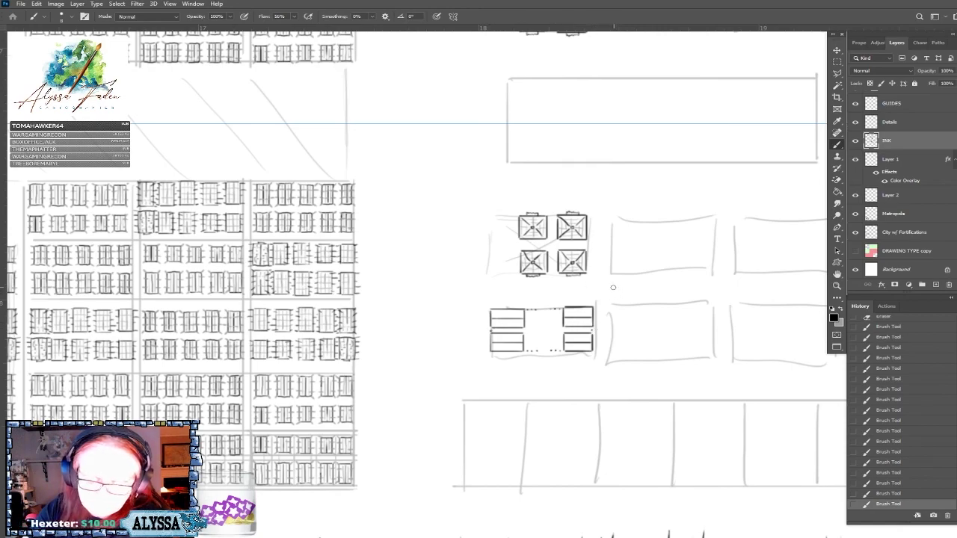
# Switch the brush to grey and add thin crossing roof lines to the four rectangular buildings around the courtyard.
pyautogui.scroll(-4, 602, 296)
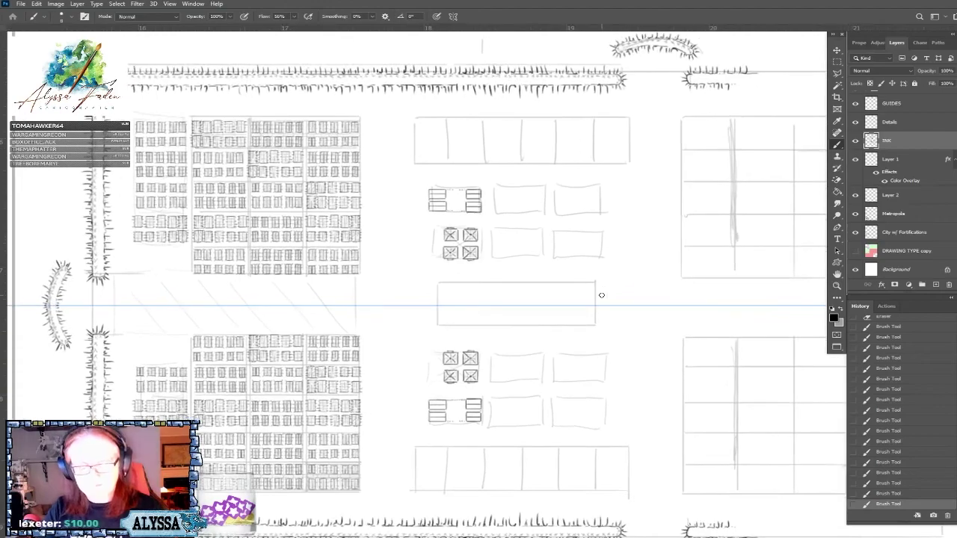
pyautogui.scroll(4, 602, 295)
pyautogui.click(840, 309)
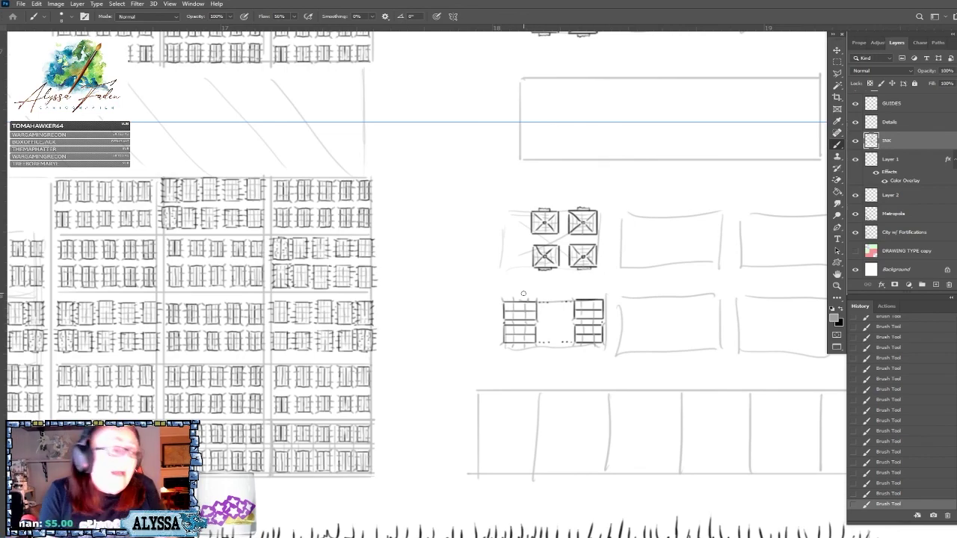
pyautogui.hscroll(3, 523, 293)
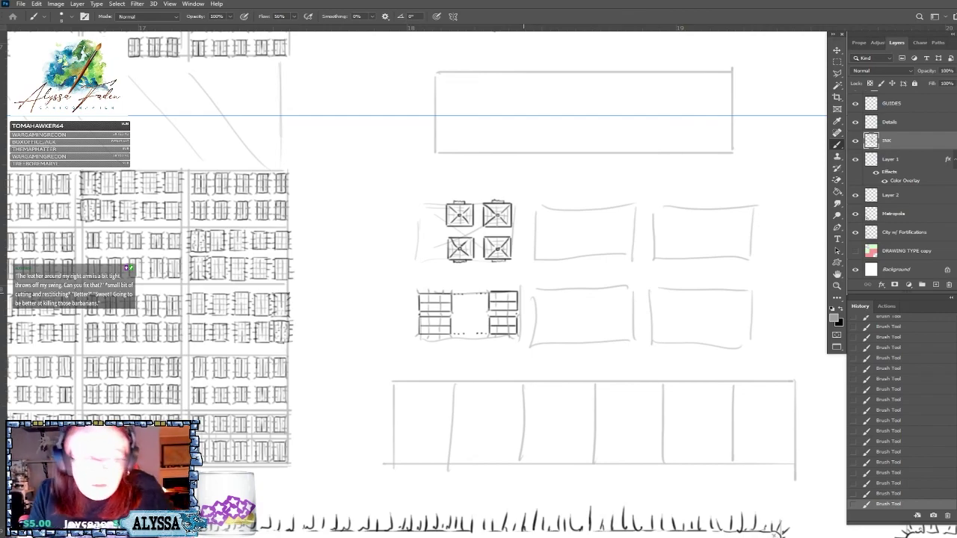
pyautogui.scroll(2, 377, 401)
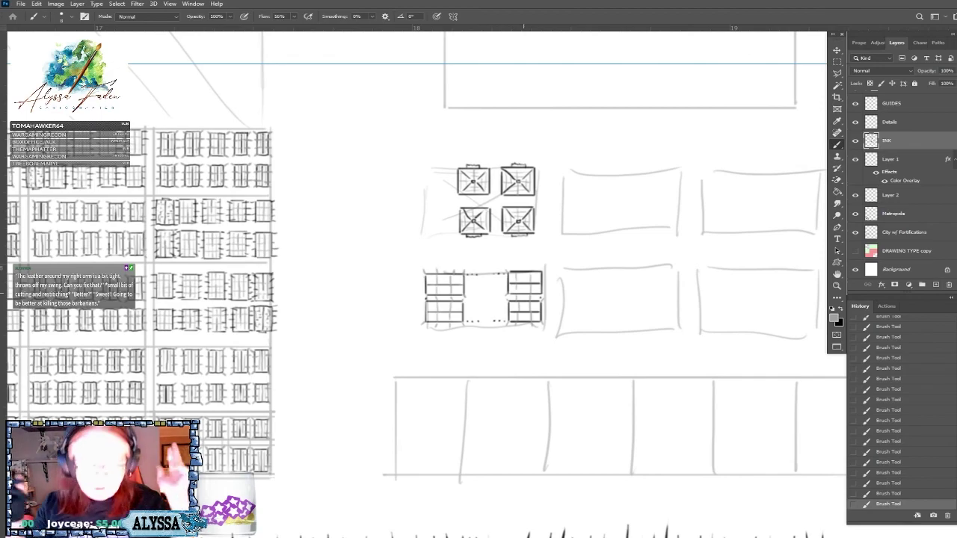
pyautogui.scroll(1, 266, 418)
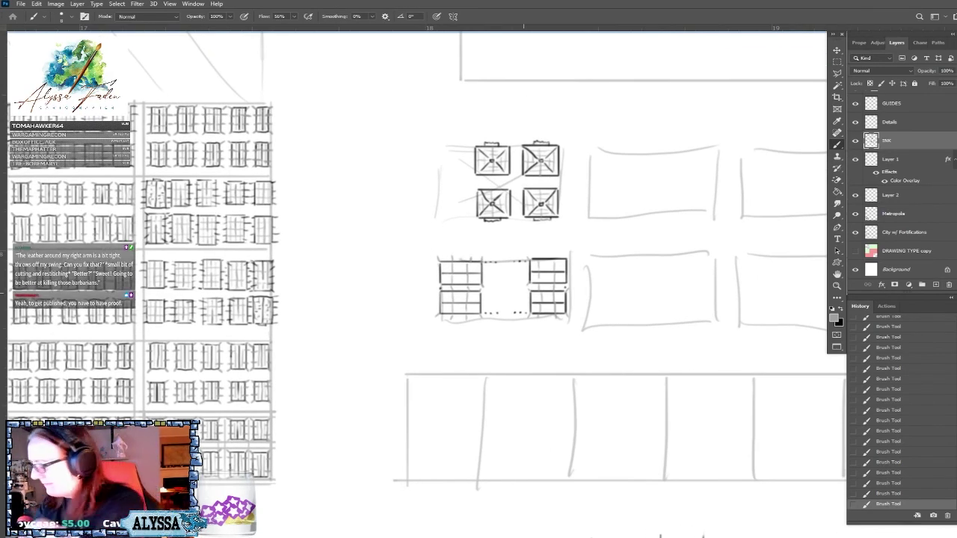
pyautogui.press('shift')
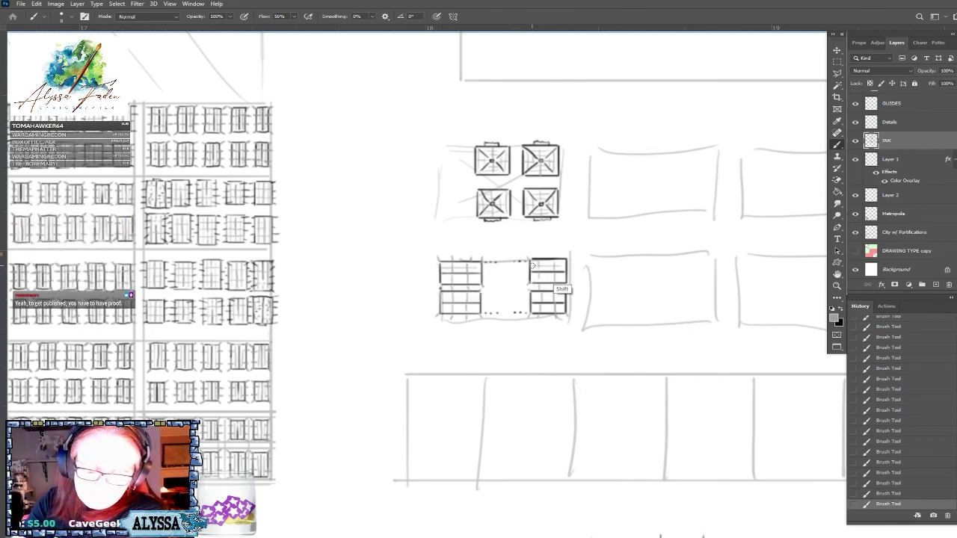
pyautogui.press('shift')
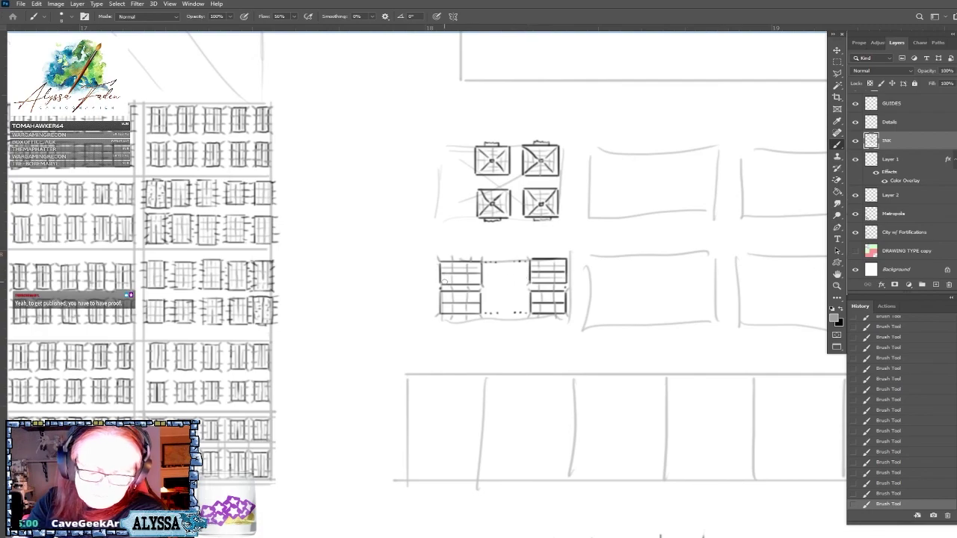
pyautogui.press('shift')
pyautogui.keyDown('shift'); pyautogui.click(479, 308); pyautogui.keyUp('shift')
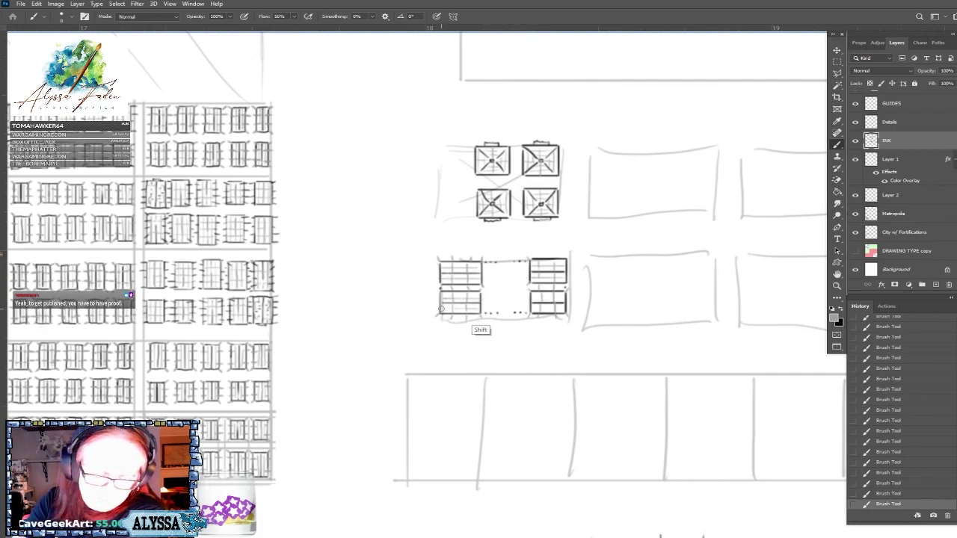
pyautogui.keyDown('shift'); pyautogui.click(563, 309); pyautogui.keyUp('shift')
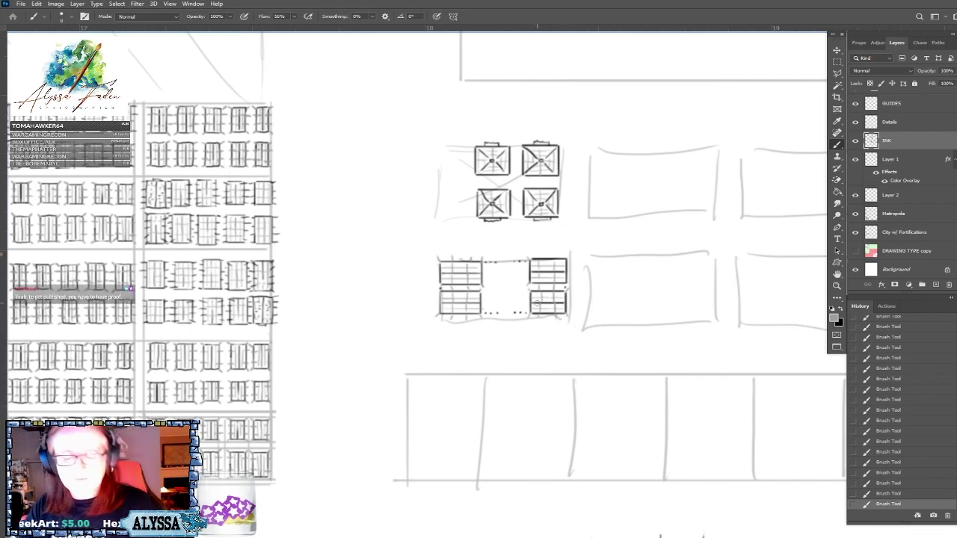
# Examine the new courtyard buildings and their mirrored copies against the overall camp layout at several magnifications.
pyautogui.scroll(-1, 540, 396)
pyautogui.scroll(1, 496, 407)
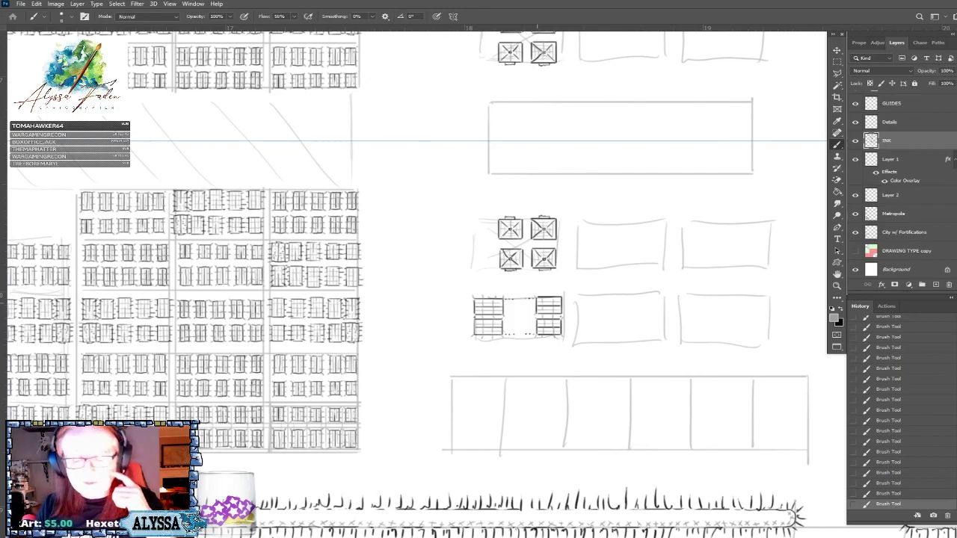
pyautogui.scroll(1, 495, 407)
pyautogui.scroll(-2, 478, 404)
pyautogui.scroll(1, 478, 403)
pyautogui.scroll(-2, 471, 389)
pyautogui.scroll(1, 479, 336)
pyautogui.scroll(-1, 449, 381)
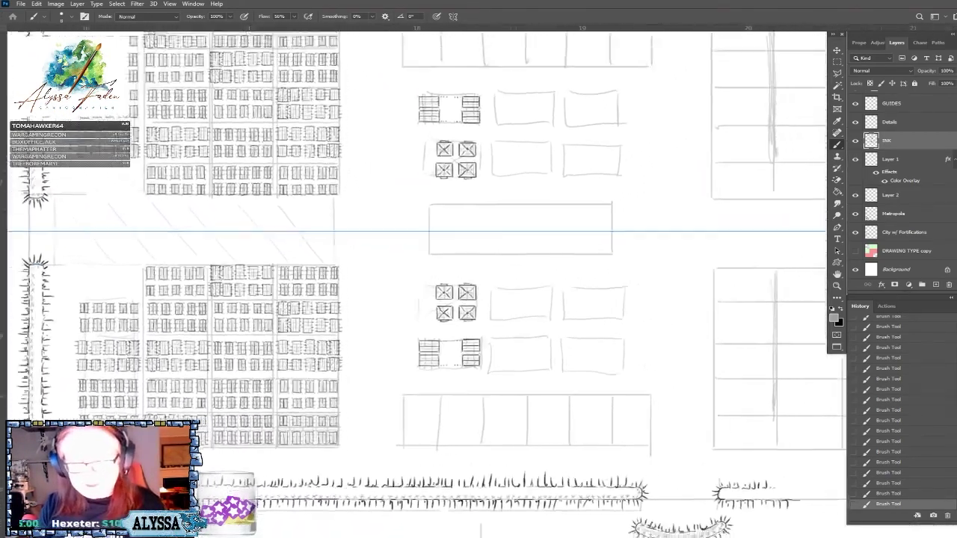
pyautogui.scroll(-1, 448, 404)
pyautogui.scroll(-2, 419, 247)
pyautogui.scroll(3, 418, 246)
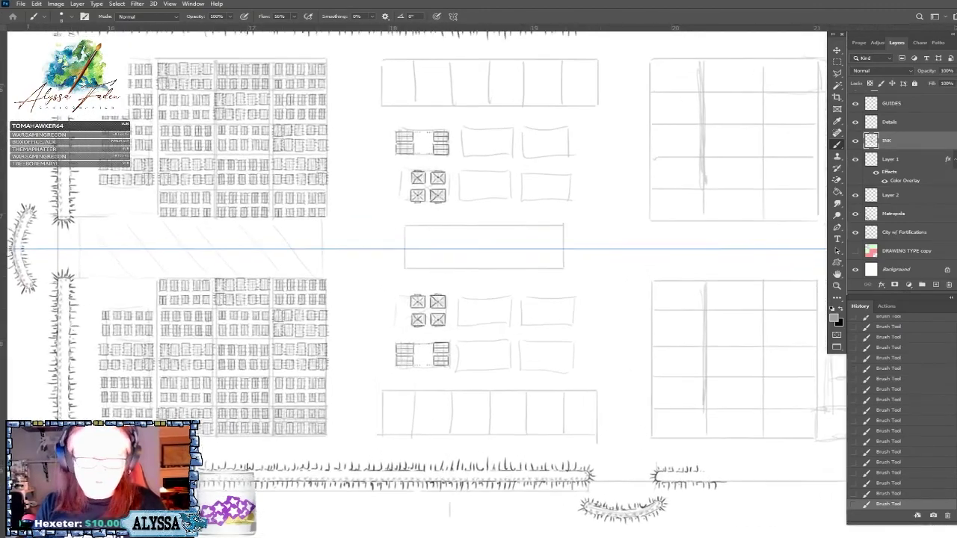
pyautogui.scroll(3, 439, 278)
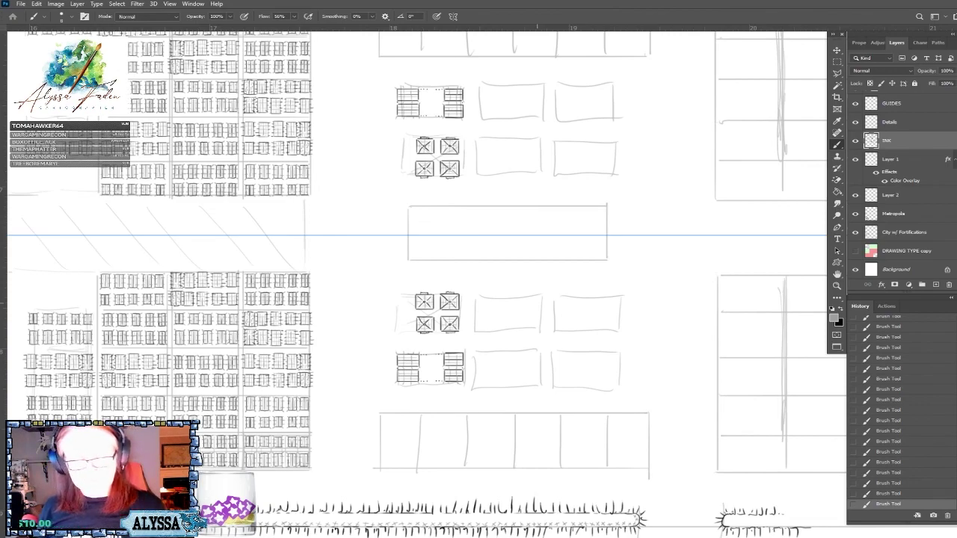
# Duplicate the inked courtyard building group into the four empty sketched plots beside it in the camp's lower half, and clear the selection.
pyautogui.scroll(-3, 419, 254)
pyautogui.scroll(2, 418, 254)
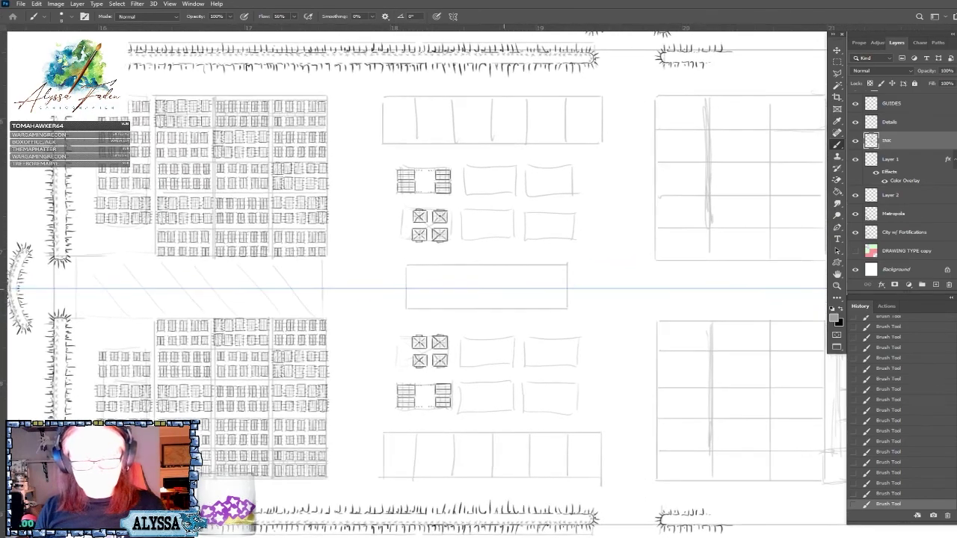
pyautogui.scroll(1, 464, 278)
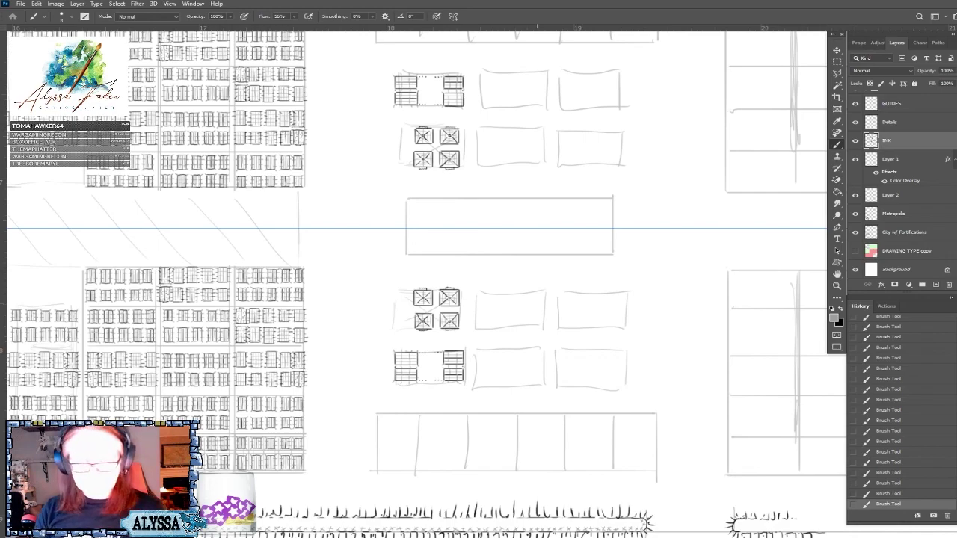
pyautogui.scroll(2, 524, 433)
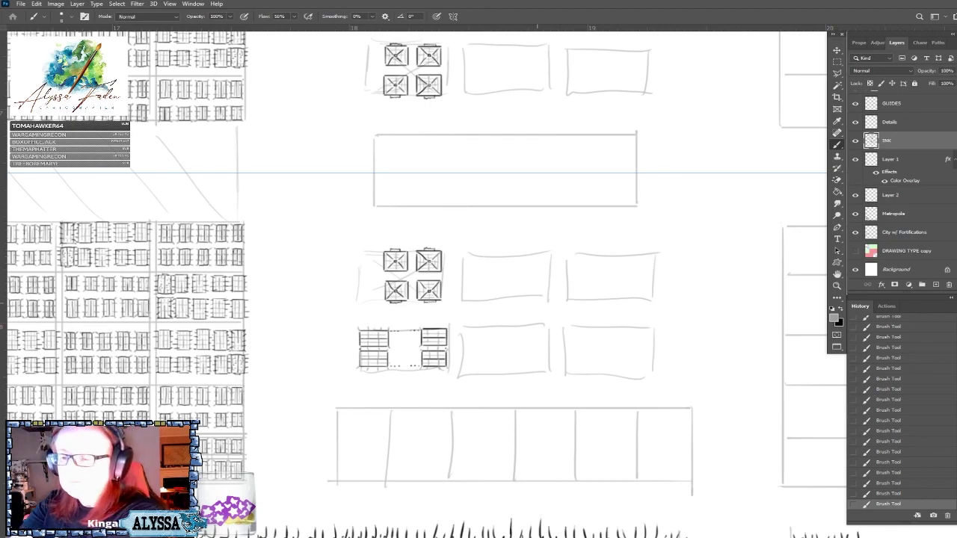
pyautogui.press('m')
pyautogui.moveTo(393, 359)
pyautogui.mouseDown()
pyautogui.moveTo(348, 392)
pyautogui.moveTo(457, 322)
pyautogui.mouseUp()
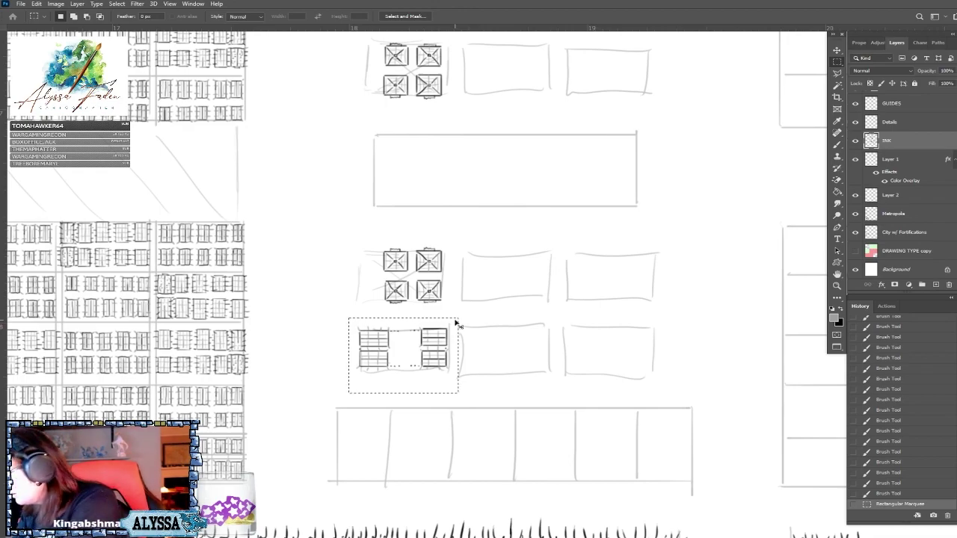
pyautogui.click(835, 52)
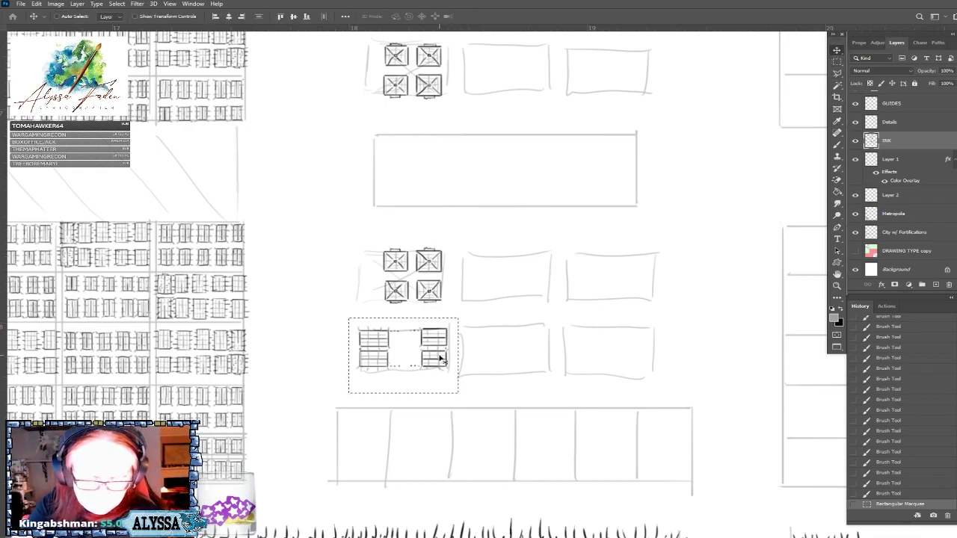
pyautogui.press('alt')
pyautogui.moveTo(438, 360)
pyautogui.mouseDown()
pyautogui.moveTo(445, 374)
pyautogui.moveTo(512, 374)
pyautogui.moveTo(541, 360)
pyautogui.moveTo(646, 362)
pyautogui.moveTo(650, 284)
pyautogui.moveTo(544, 281)
pyautogui.mouseUp()
pyautogui.click(837, 61)
pyautogui.click(657, 187)
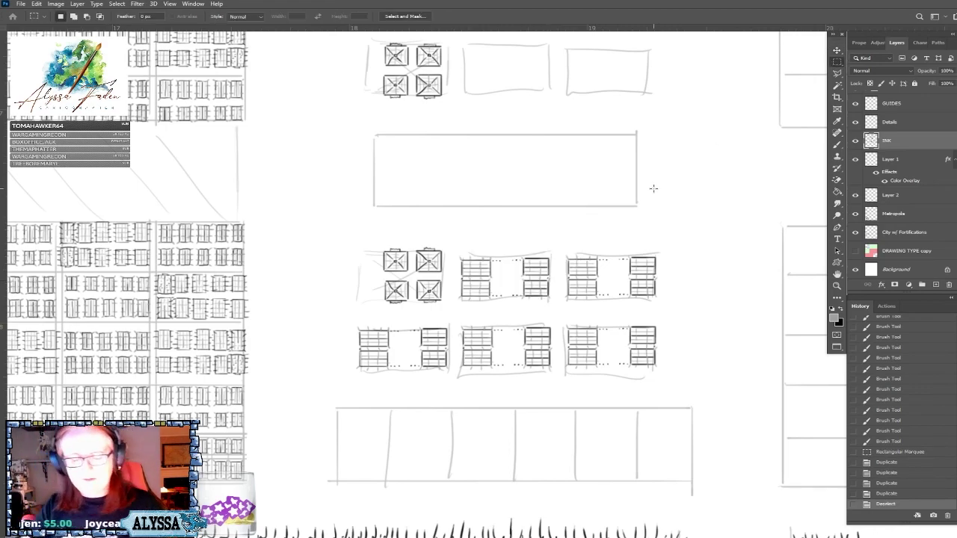
# Copy the four duplicated courtyard groups together onto the matching empty sketched plots in the camp's upper half, and clear the selection.
pyautogui.scroll(-5, 653, 188)
pyautogui.scroll(2, 653, 188)
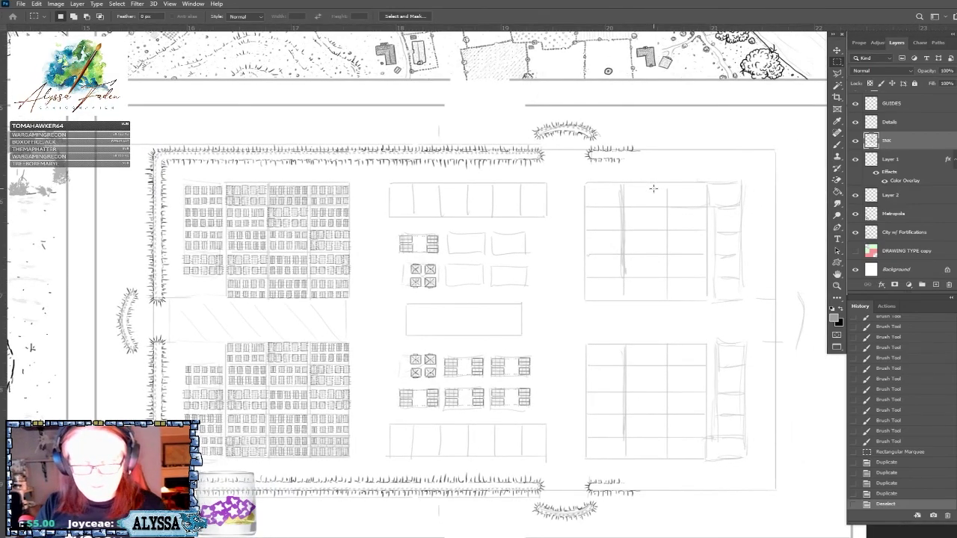
pyautogui.scroll(-3, 653, 188)
pyautogui.scroll(1, 653, 189)
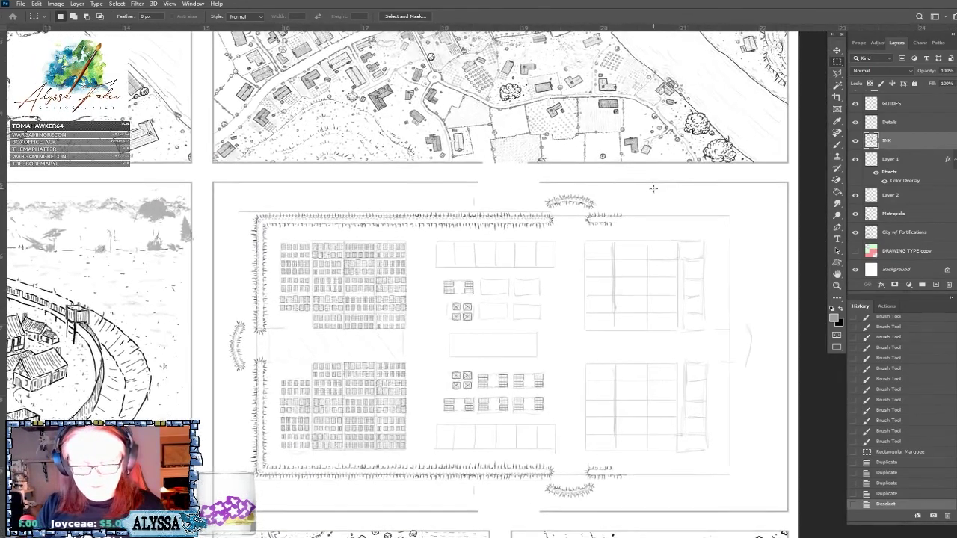
pyautogui.scroll(3, 654, 189)
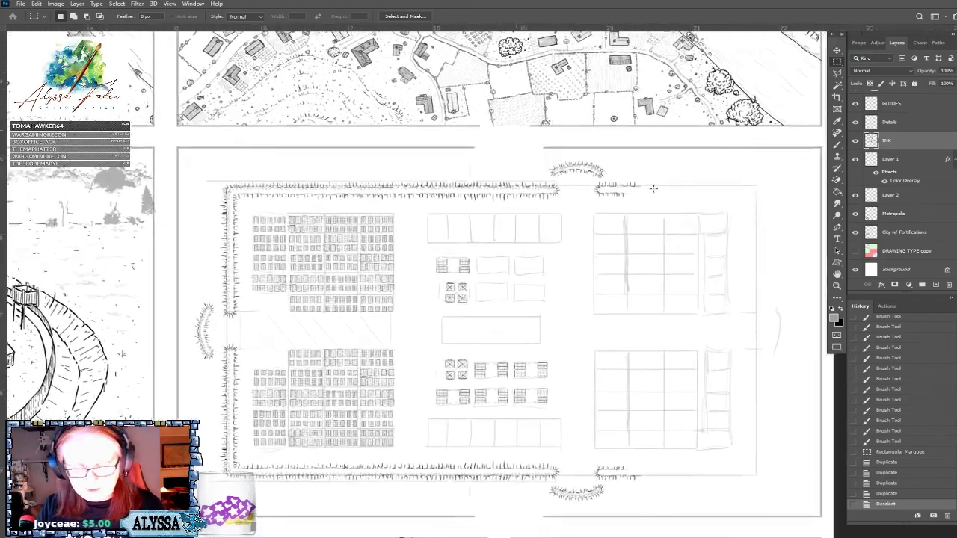
pyautogui.scroll(2, 653, 189)
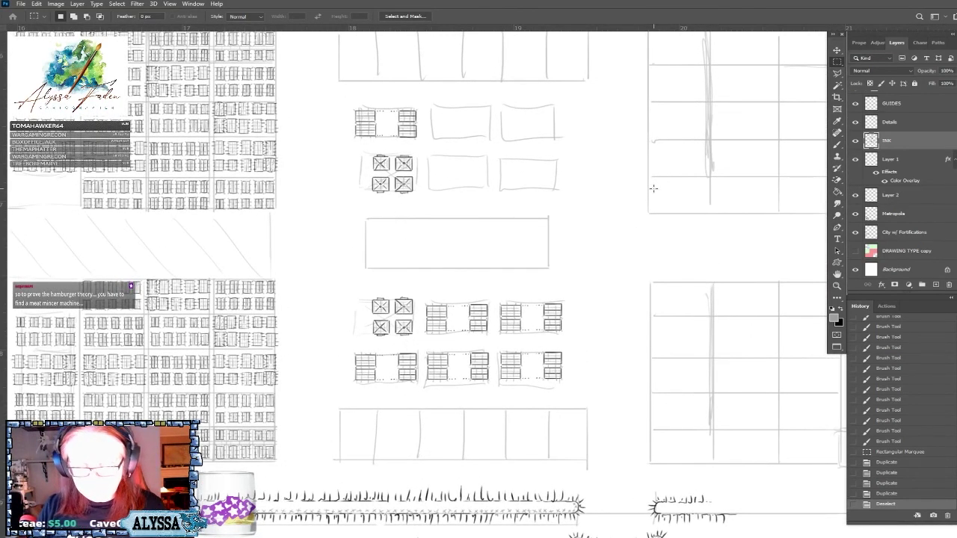
pyautogui.click(838, 73)
pyautogui.moveTo(417, 298)
pyautogui.mouseDown()
pyautogui.moveTo(420, 390)
pyautogui.moveTo(469, 399)
pyautogui.moveTo(579, 391)
pyautogui.moveTo(577, 290)
pyautogui.moveTo(418, 293)
pyautogui.mouseUp()
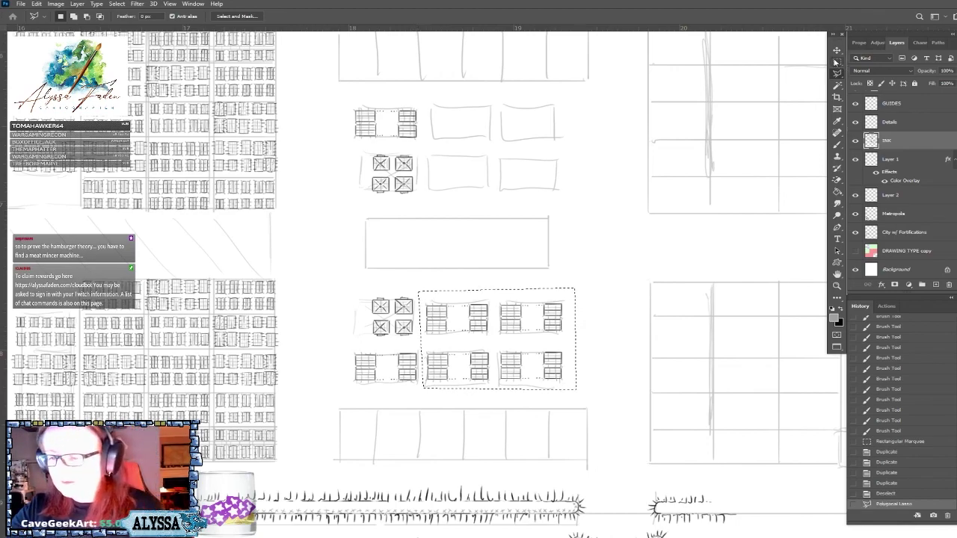
pyautogui.click(837, 51)
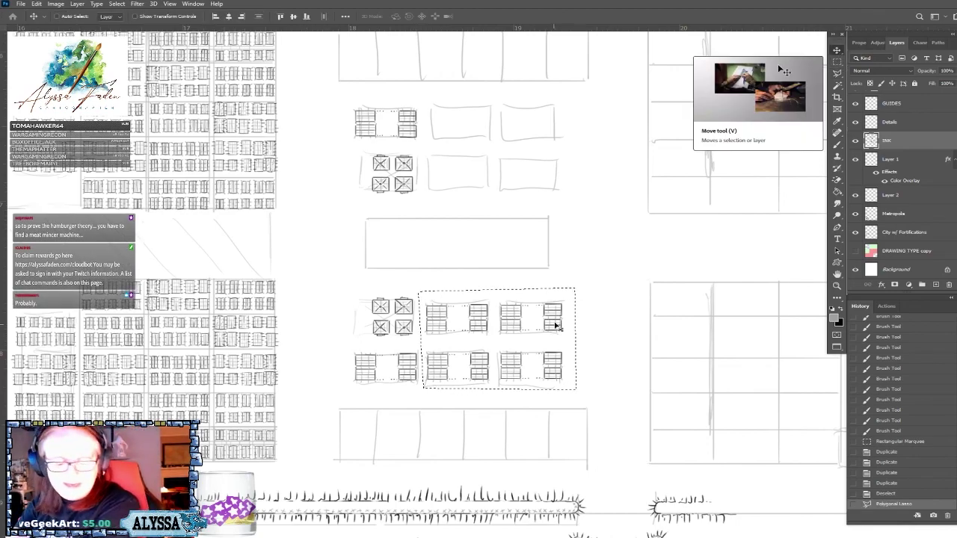
pyautogui.moveTo(553, 340)
pyautogui.mouseDown()
pyautogui.moveTo(610, 246)
pyautogui.moveTo(583, 172)
pyautogui.moveTo(561, 162)
pyautogui.moveTo(551, 295)
pyautogui.moveTo(559, 324)
pyautogui.mouseUp()
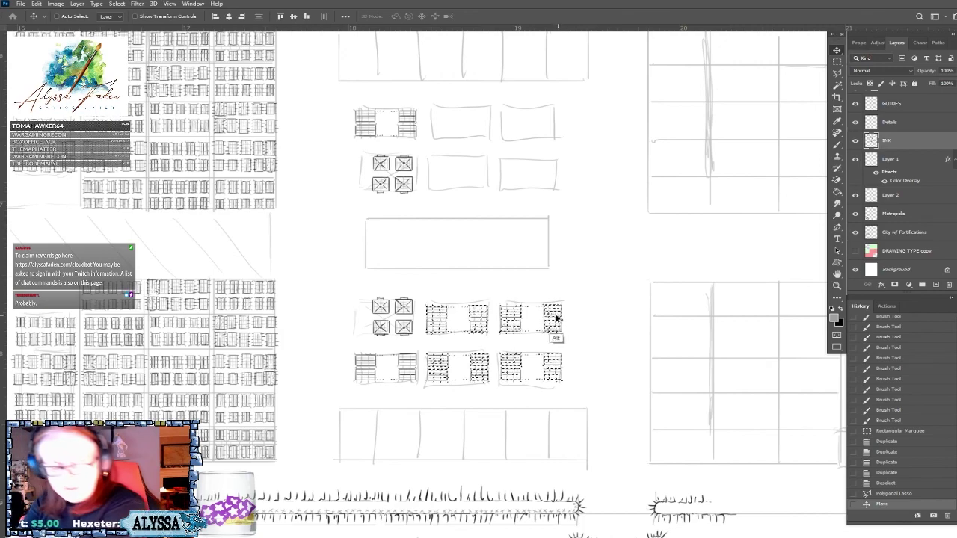
pyautogui.moveTo(554, 318); pyautogui.dragTo(555, 123)
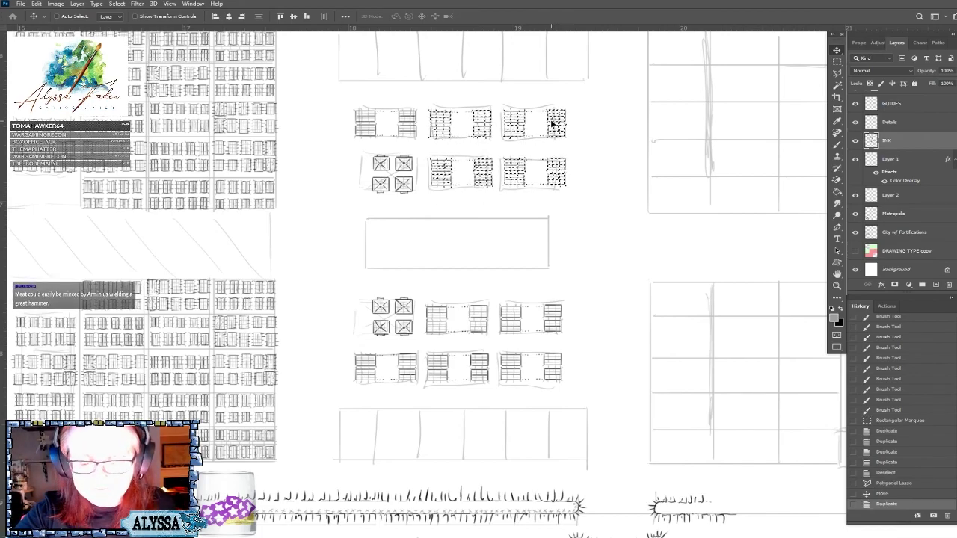
pyautogui.press('m')
pyautogui.hotkey('ctrl', 'd')
# Examine the inked camp layout with Layer 2 and Layer 1 each hidden and shown again, and compare it with the neighbouring maps.
pyautogui.scroll(-5, 642, 217)
pyautogui.scroll(4, 641, 217)
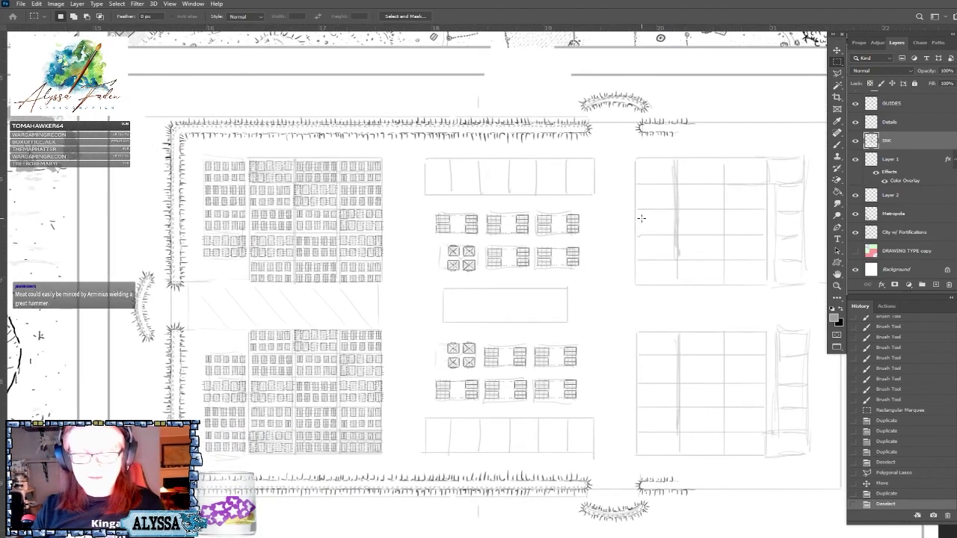
pyautogui.scroll(-3, 641, 217)
pyautogui.scroll(2, 642, 218)
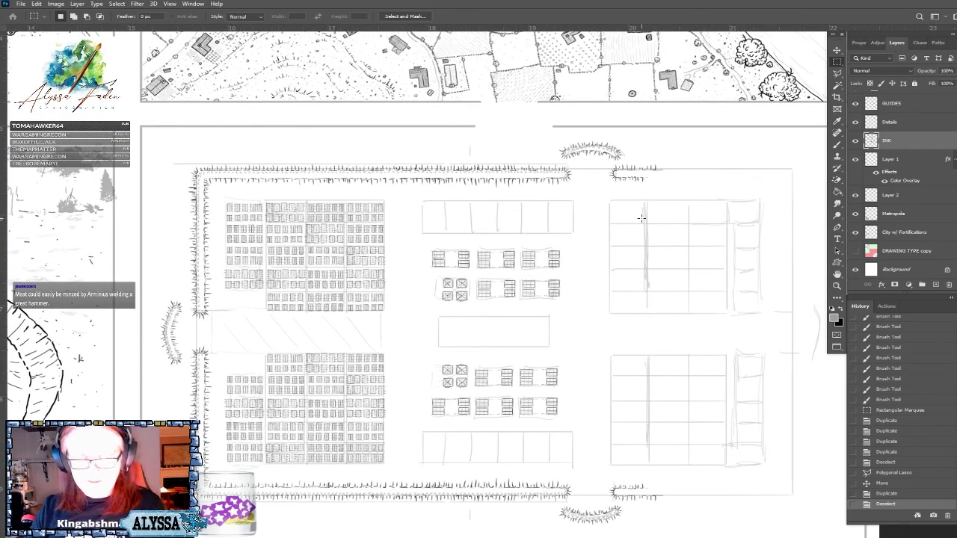
pyautogui.scroll(-3, 642, 217)
pyautogui.scroll(2, 641, 217)
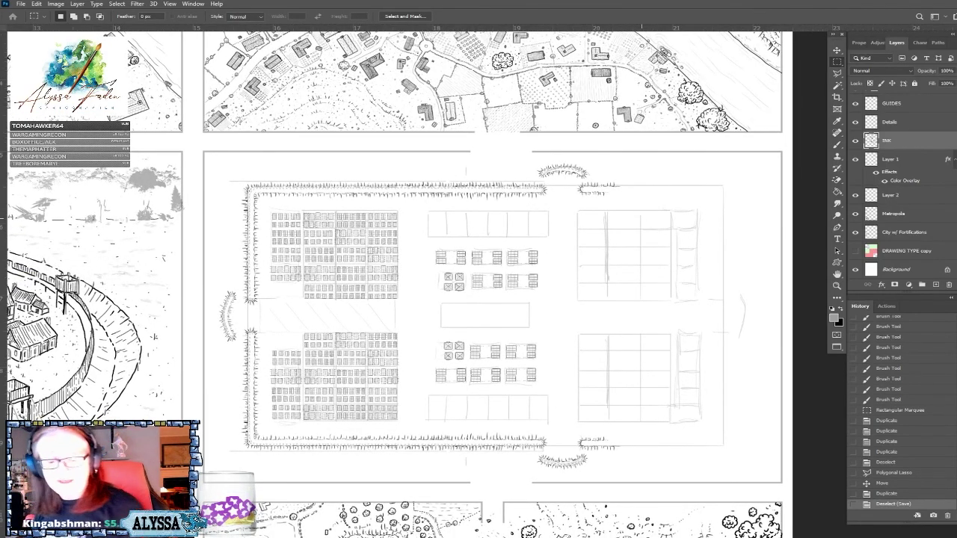
pyautogui.click(855, 195)
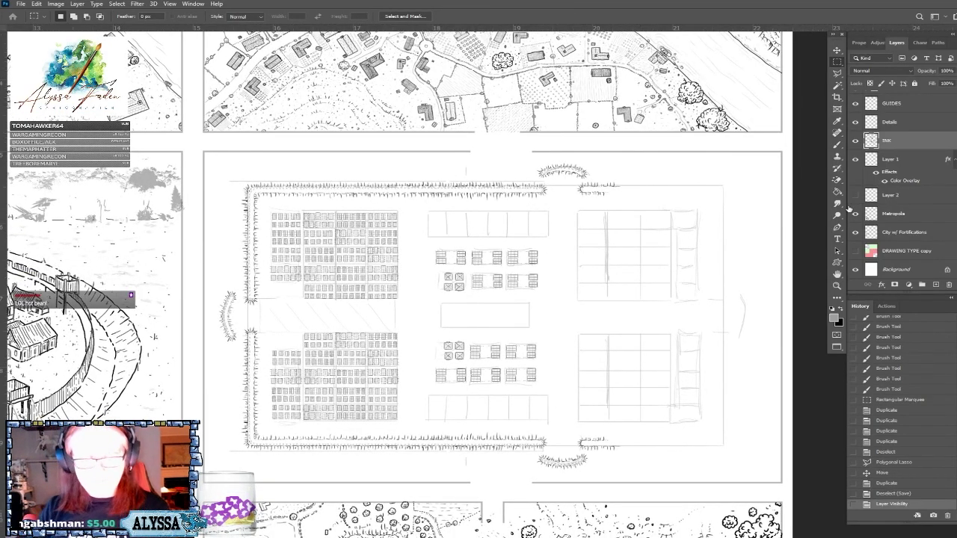
pyautogui.click(855, 196)
pyautogui.click(855, 196)
pyautogui.click(855, 195)
pyautogui.click(855, 160)
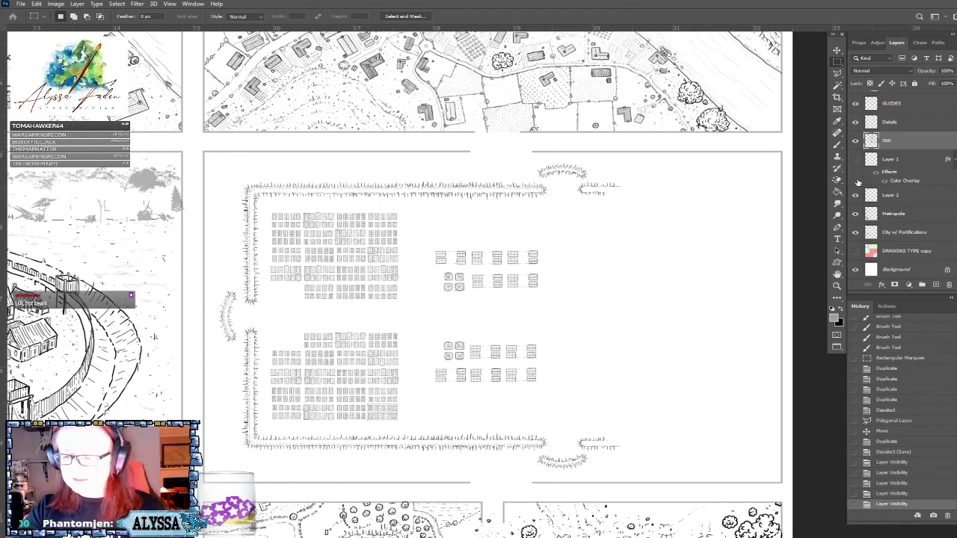
pyautogui.click(855, 159)
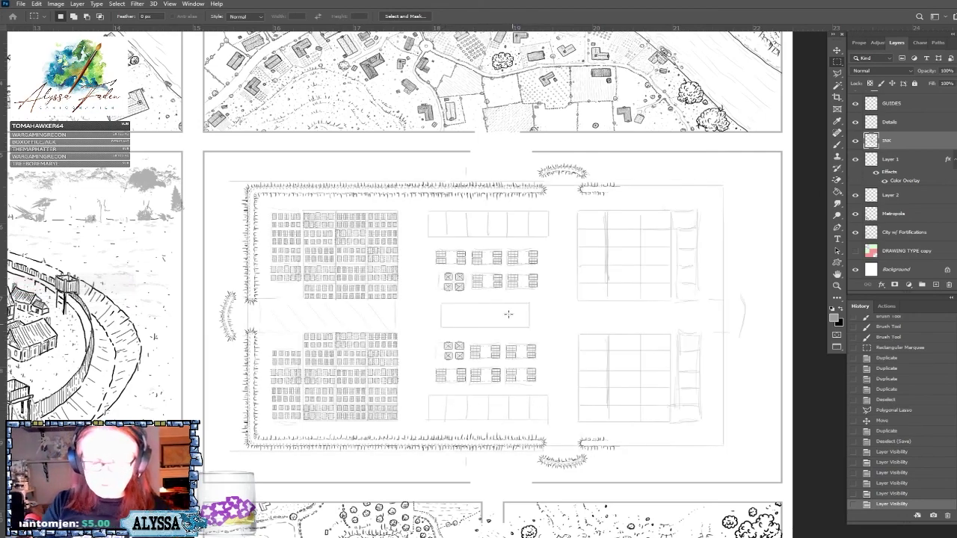
pyautogui.scroll(-2, 505, 305)
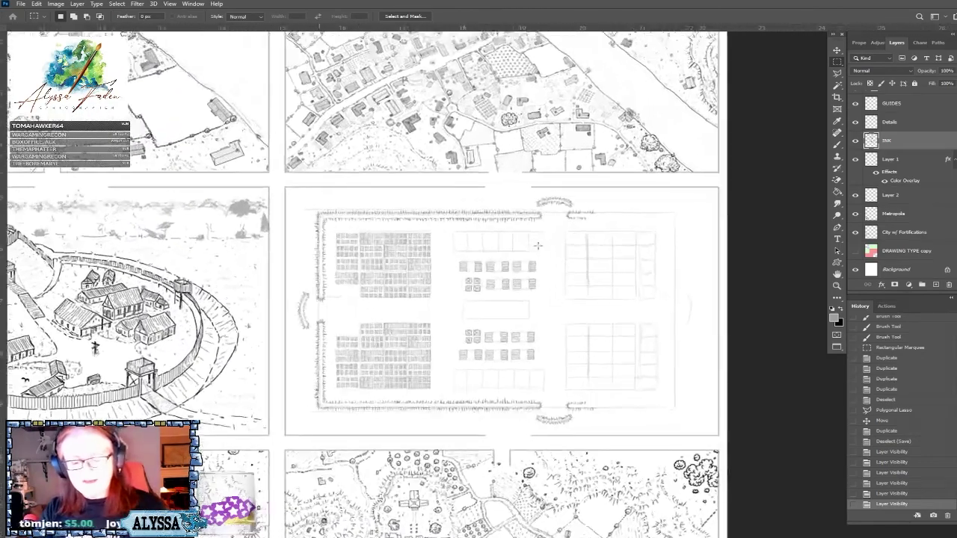
pyautogui.scroll(-2, 506, 305)
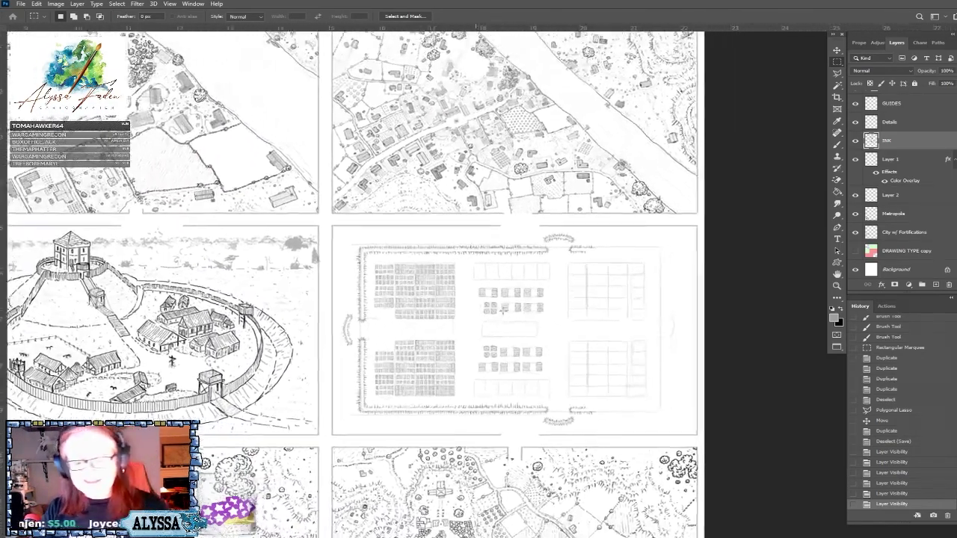
pyautogui.scroll(1, 503, 308)
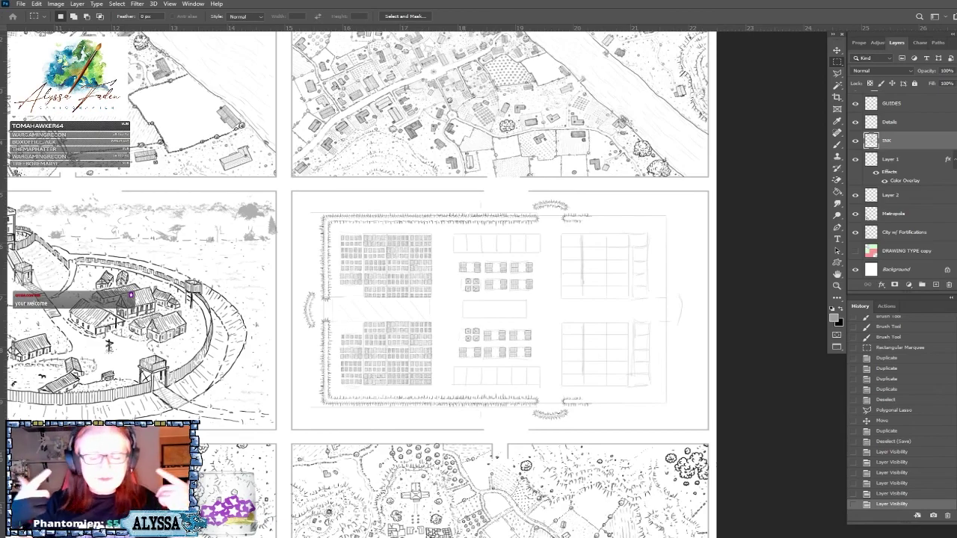
# Copy the Layer 1 sketch lines around the third column of the lower barracks block and paste them onto a new layer.
pyautogui.scroll(3, 589, 423)
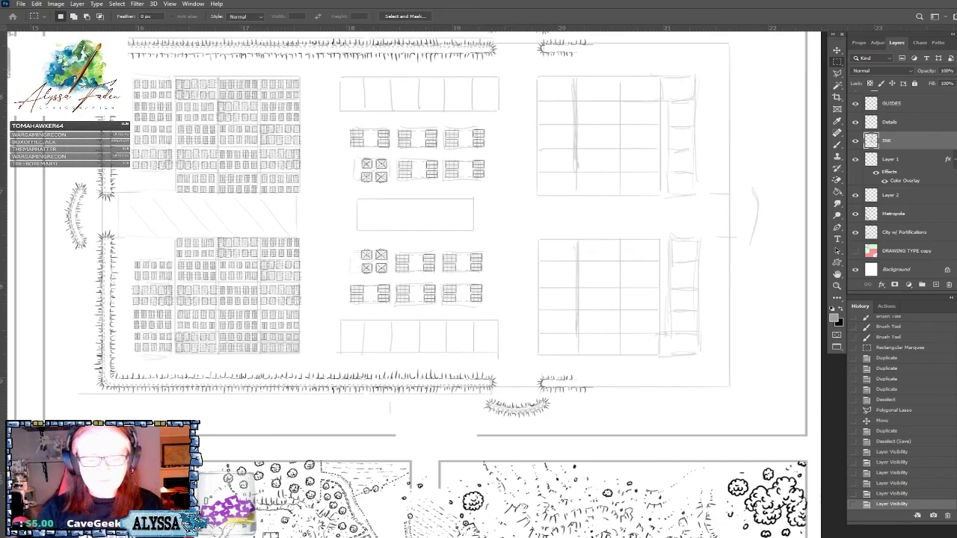
pyautogui.scroll(3, 416, 224)
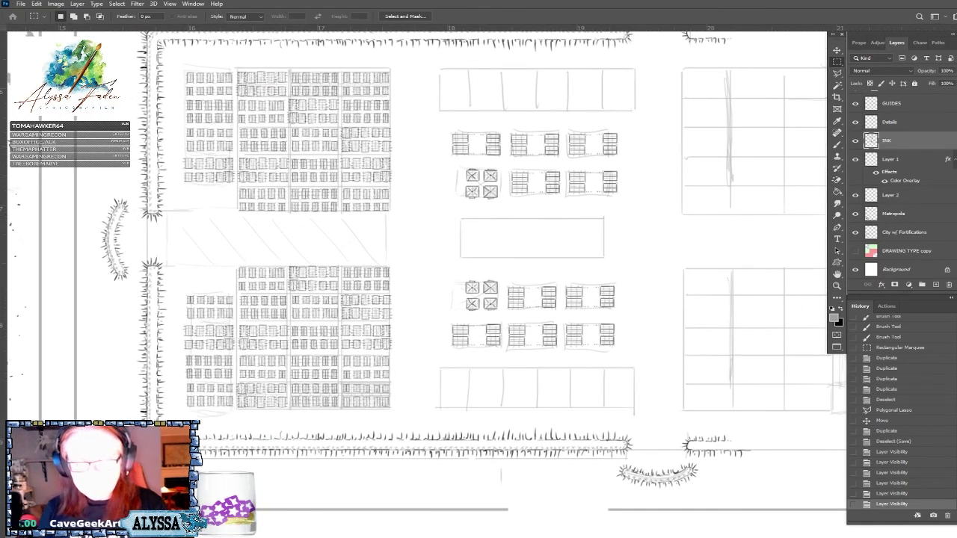
pyautogui.scroll(2, 669, 404)
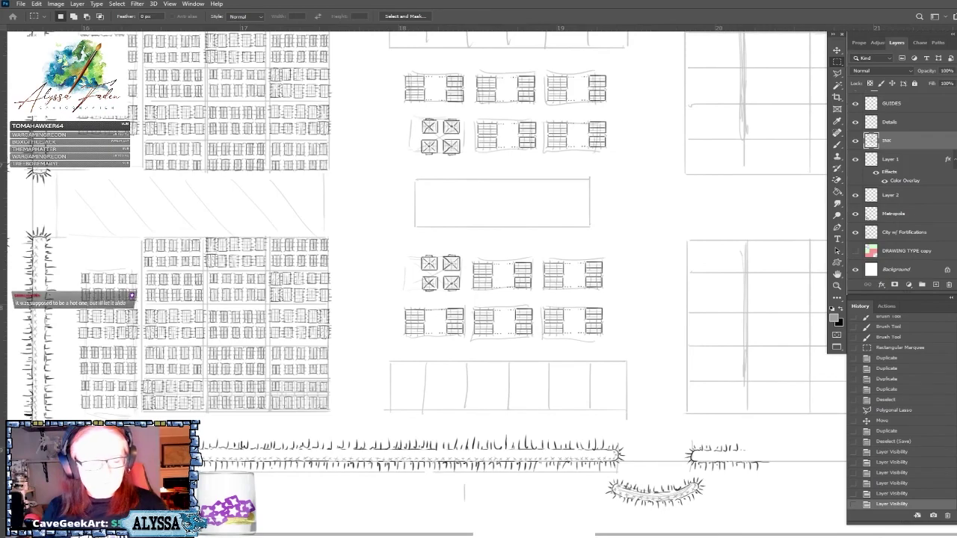
pyautogui.scroll(2, 315, 433)
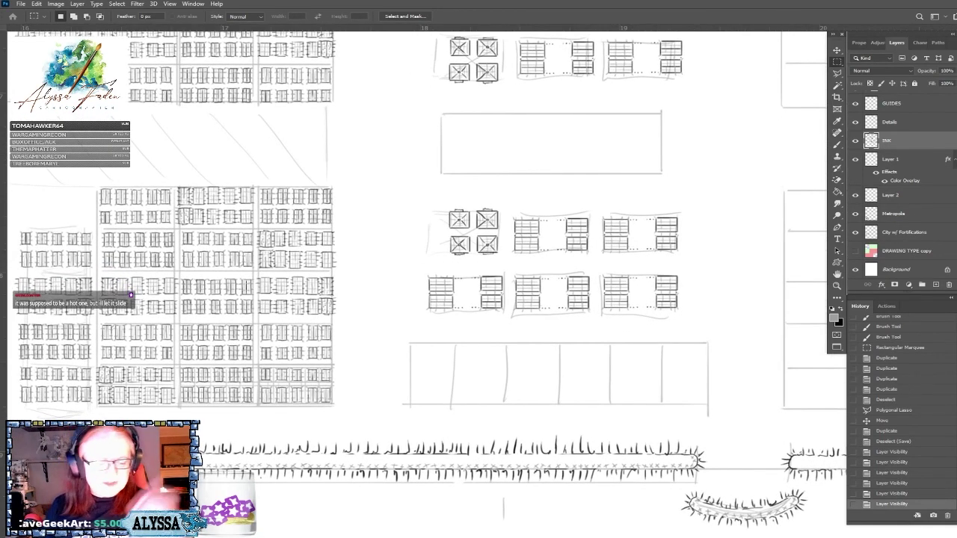
pyautogui.scroll(2, 223, 399)
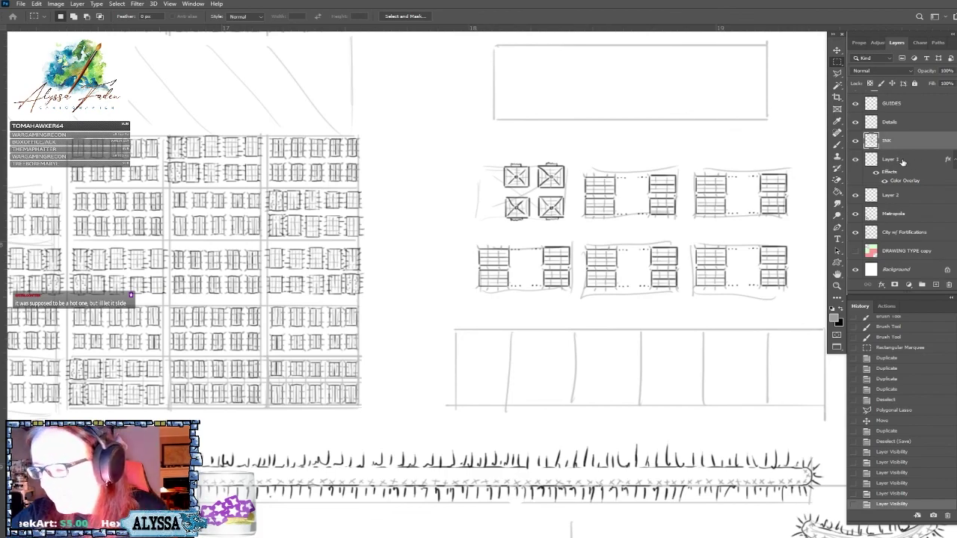
pyautogui.click(902, 163)
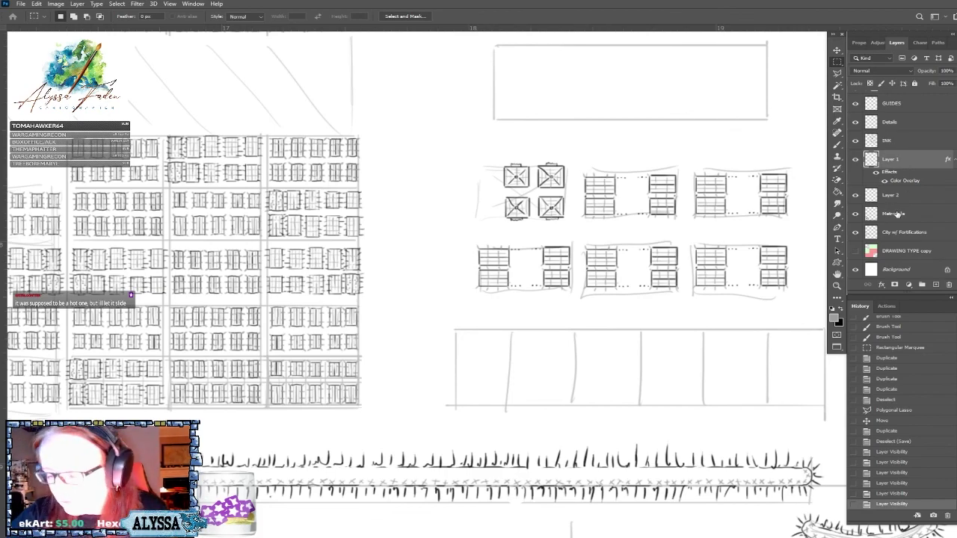
pyautogui.click(838, 145)
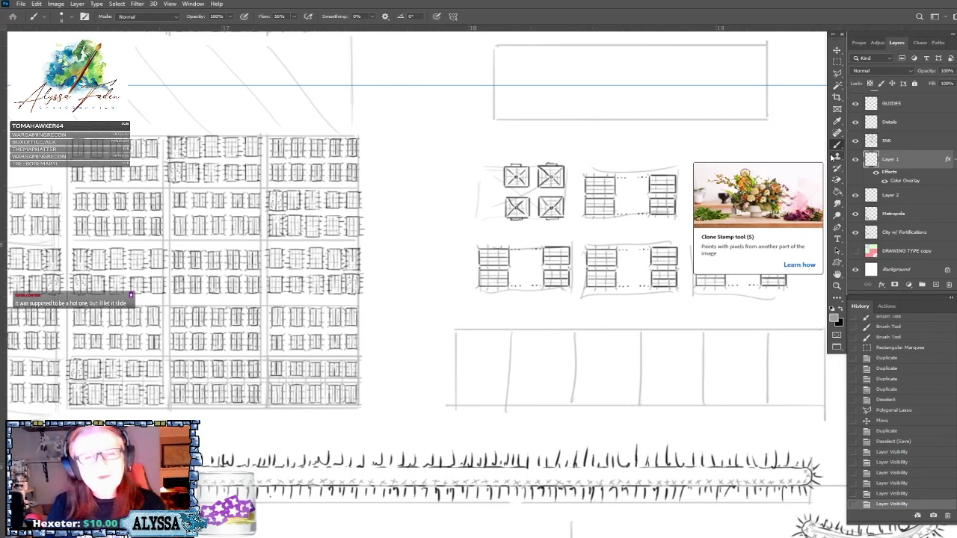
pyautogui.click(837, 62)
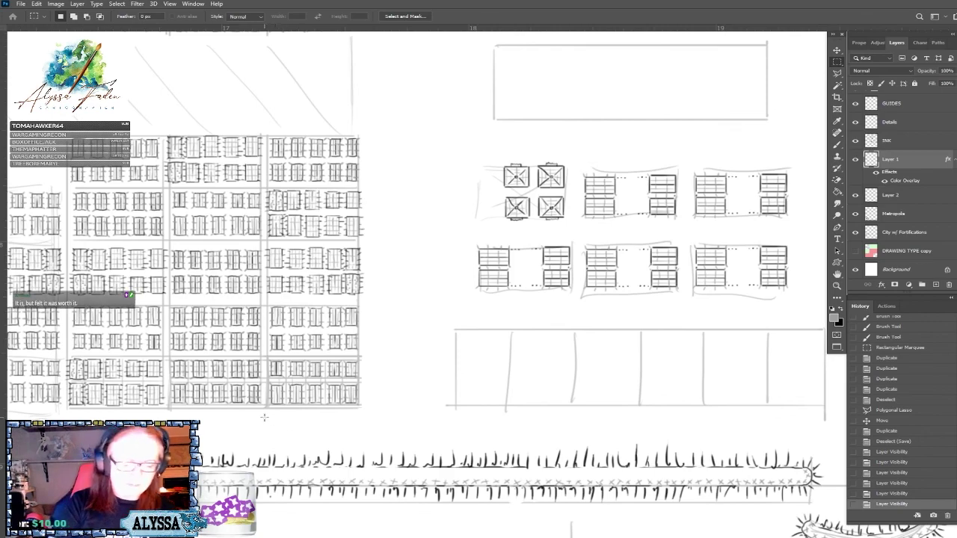
pyautogui.moveTo(265, 137)
pyautogui.mouseDown()
pyautogui.moveTo(166, 420)
pyautogui.moveTo(264, 122)
pyautogui.mouseUp()
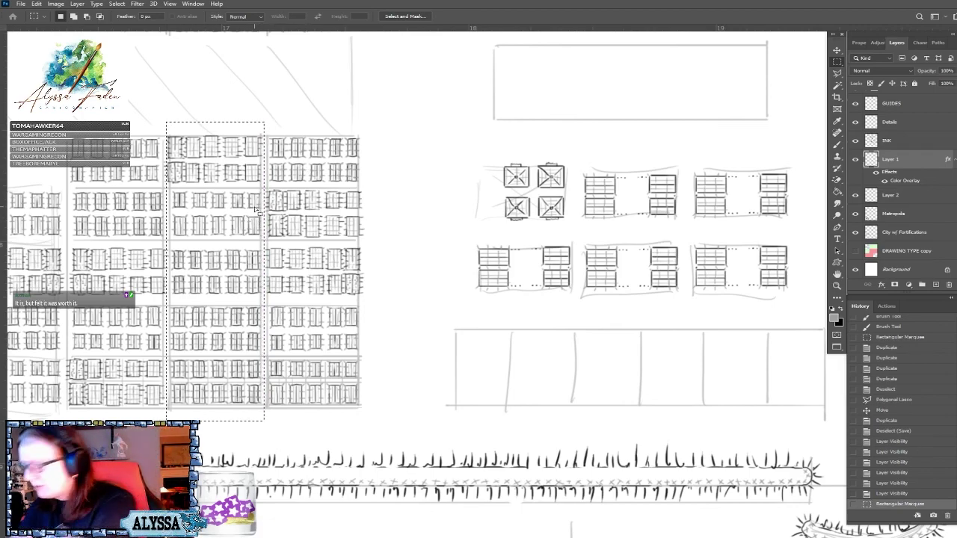
pyautogui.press('shift')
pyautogui.moveTo(166, 181); pyautogui.dragTo(179, 145)
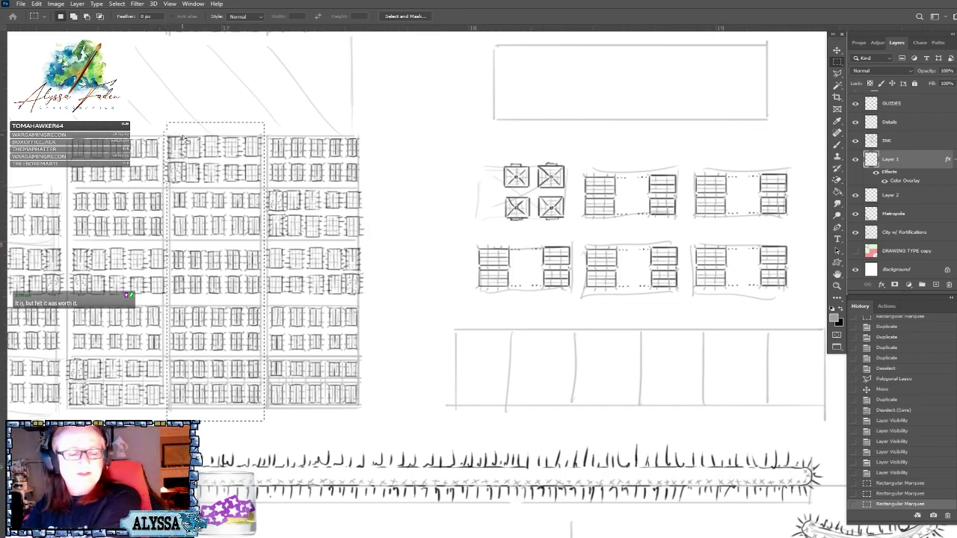
pyautogui.scroll(-2, 181, 139)
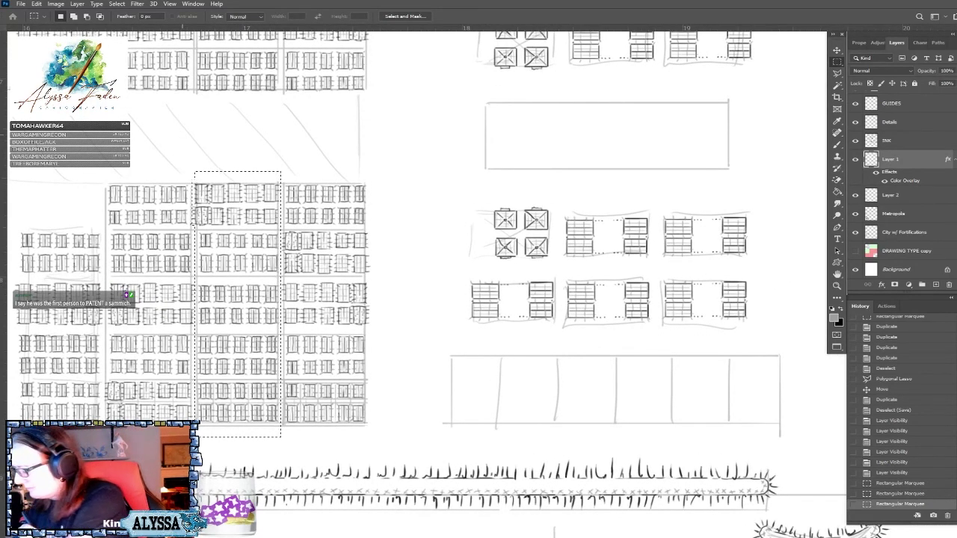
pyautogui.hotkey('ctrl', 'c')
pyautogui.hotkey('ctrl', 'v')
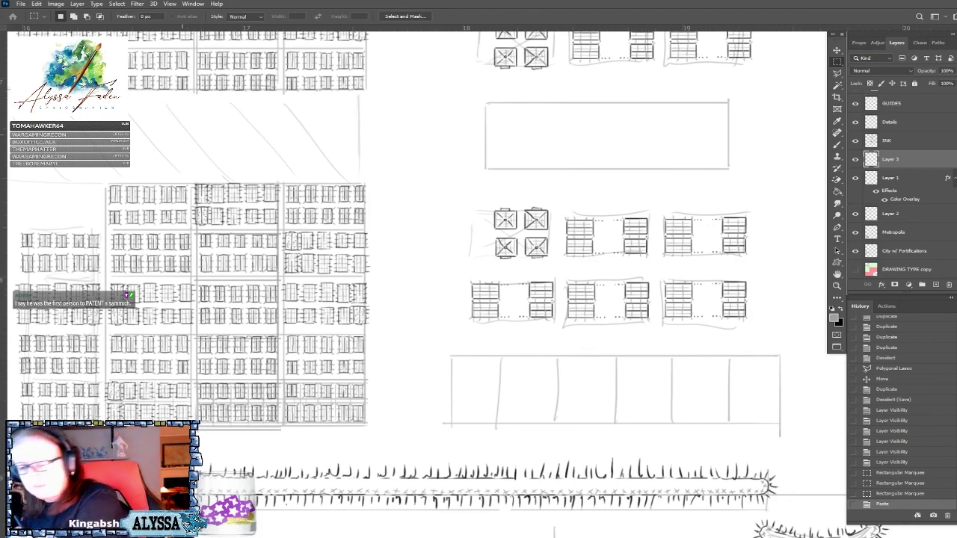
# Undo the last paste, paste the copied barracks column above the INK layer, and rotate it 90° onto the right part of the lower divided strip.
pyautogui.hotkey('ctrl', 'z')
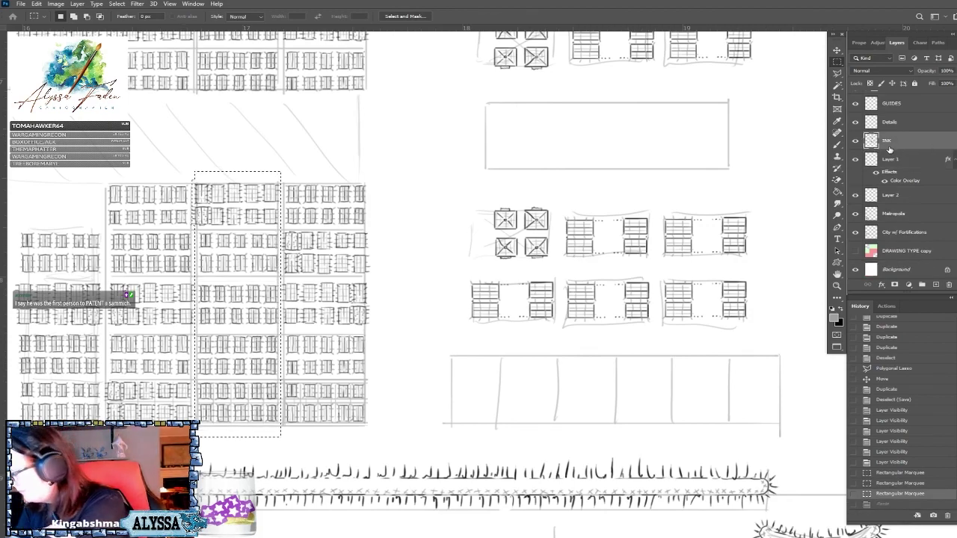
pyautogui.hotkey('ctrl', 'v')
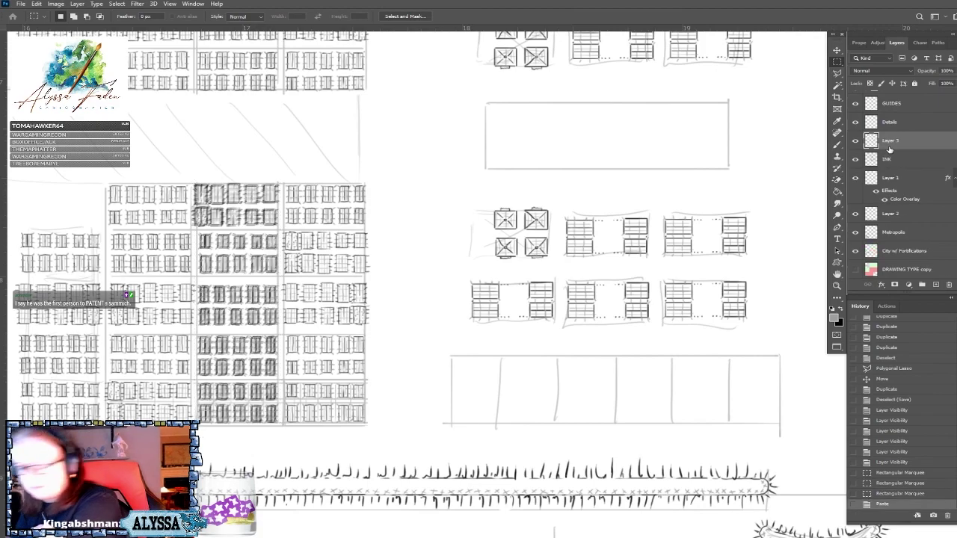
pyautogui.click(837, 50)
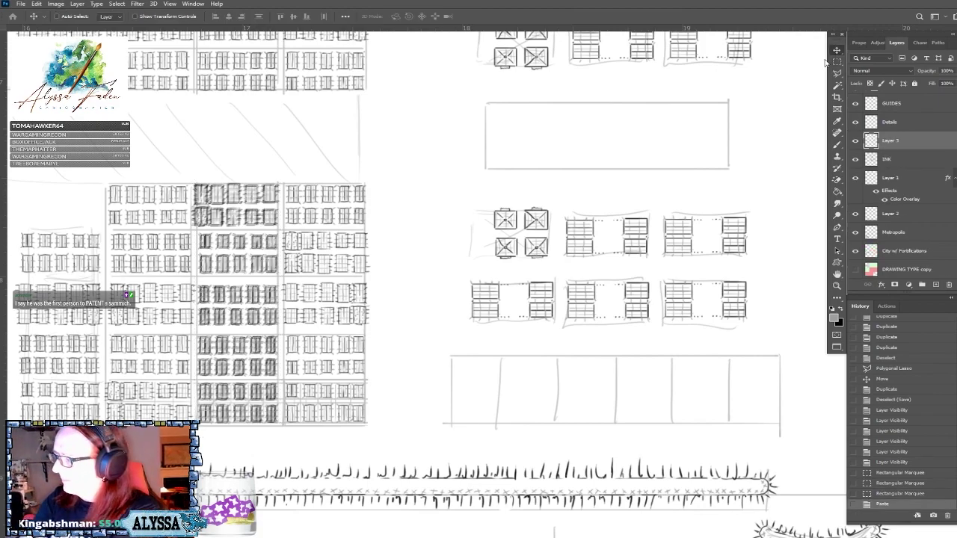
pyautogui.moveTo(265, 277)
pyautogui.mouseDown()
pyautogui.moveTo(289, 267)
pyautogui.moveTo(545, 363)
pyautogui.moveTo(532, 325)
pyautogui.mouseUp()
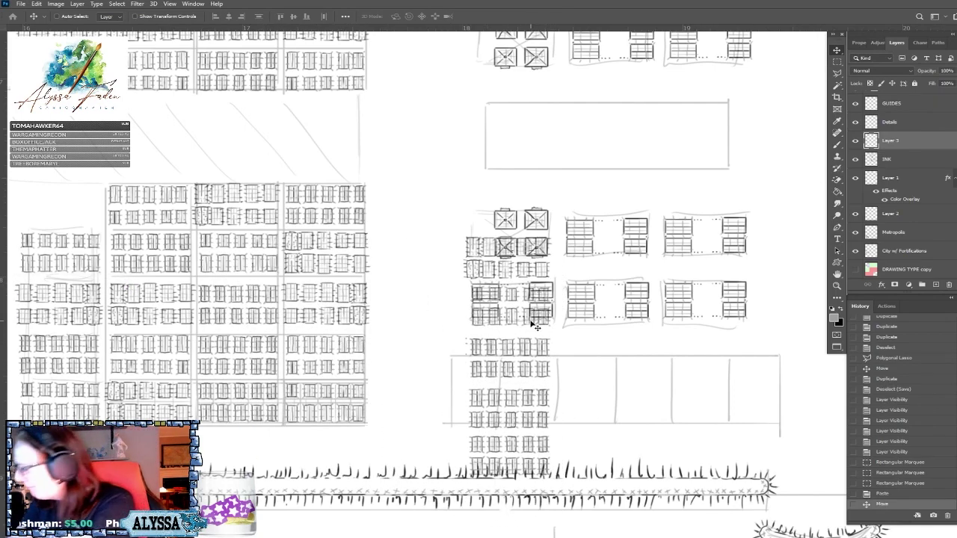
pyautogui.hotkey('ctrl', 't')
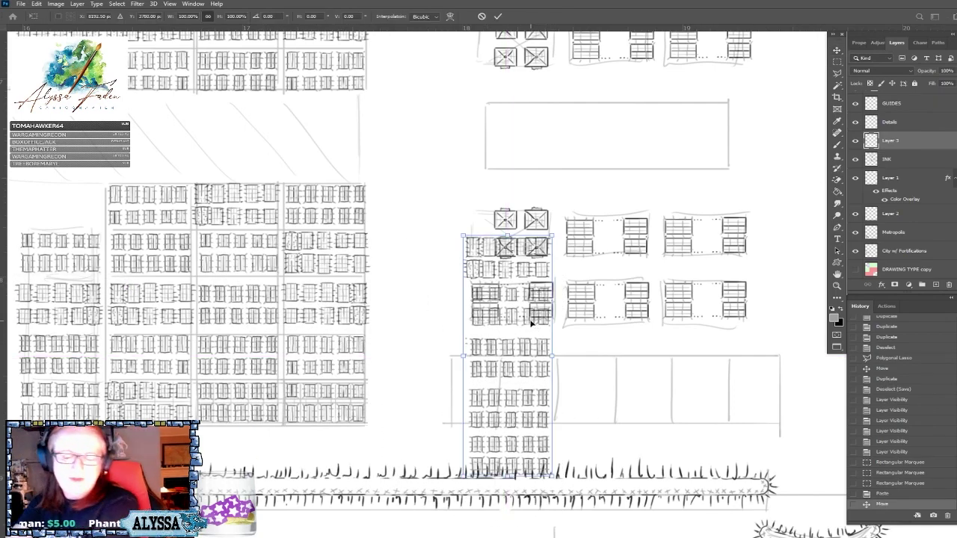
pyautogui.moveTo(507, 224); pyautogui.dragTo(818, 395)
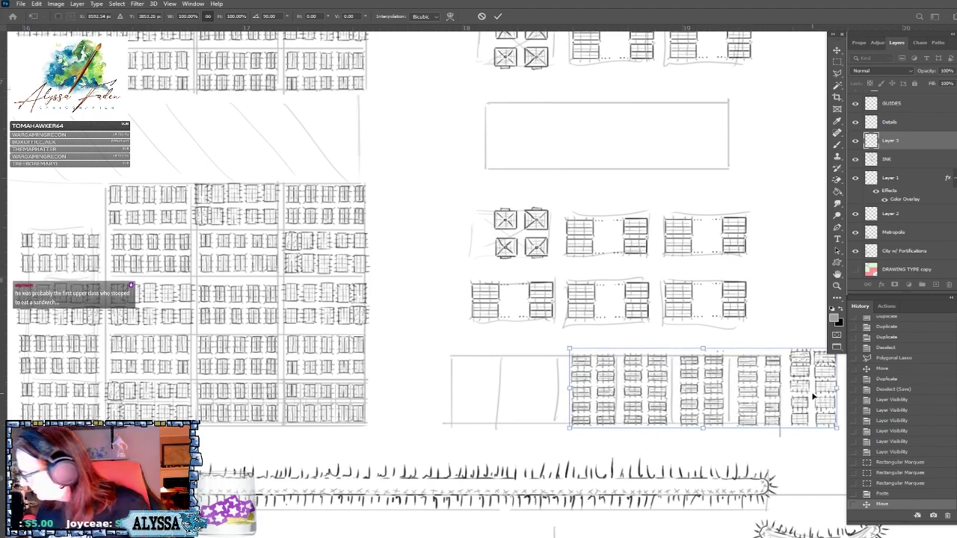
pyautogui.press('Return')
# Delete the two pasted building columns that overhang the right end of the lower divided strip, and clear the selection.
pyautogui.hotkey('ctrl', '-')
pyautogui.scroll(1, 816, 400)
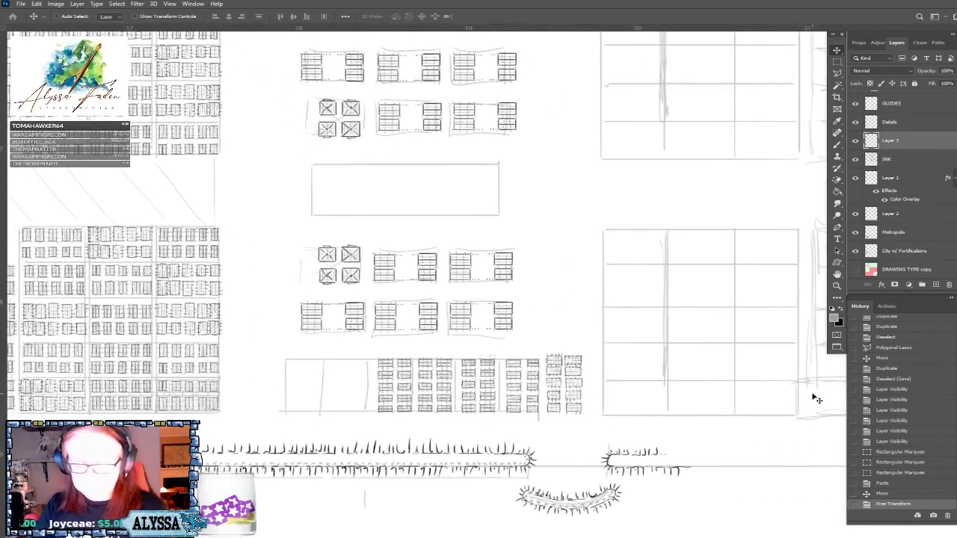
pyautogui.click(837, 61)
pyautogui.moveTo(545, 419)
pyautogui.mouseDown()
pyautogui.moveTo(570, 402)
pyautogui.moveTo(591, 346)
pyautogui.mouseUp()
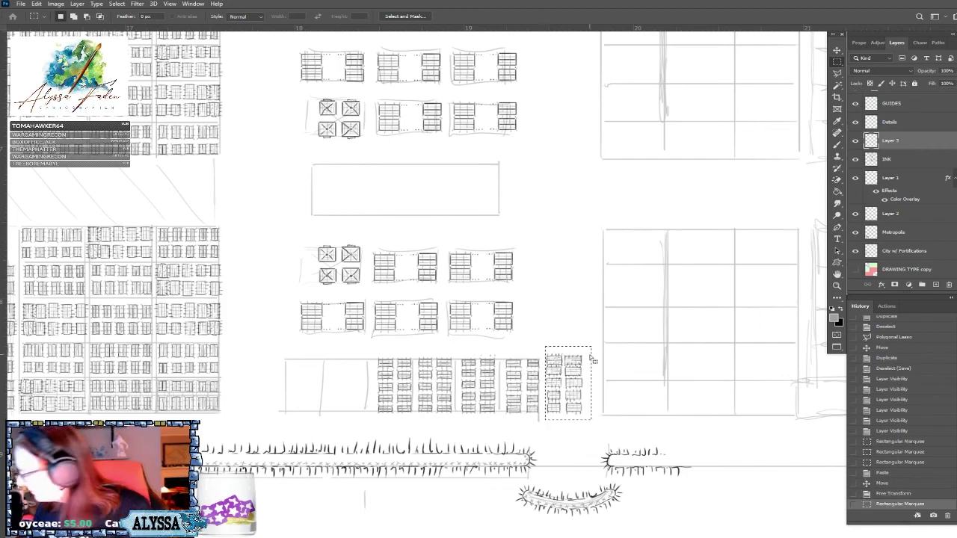
pyautogui.press('Delete')
pyautogui.click(631, 382)
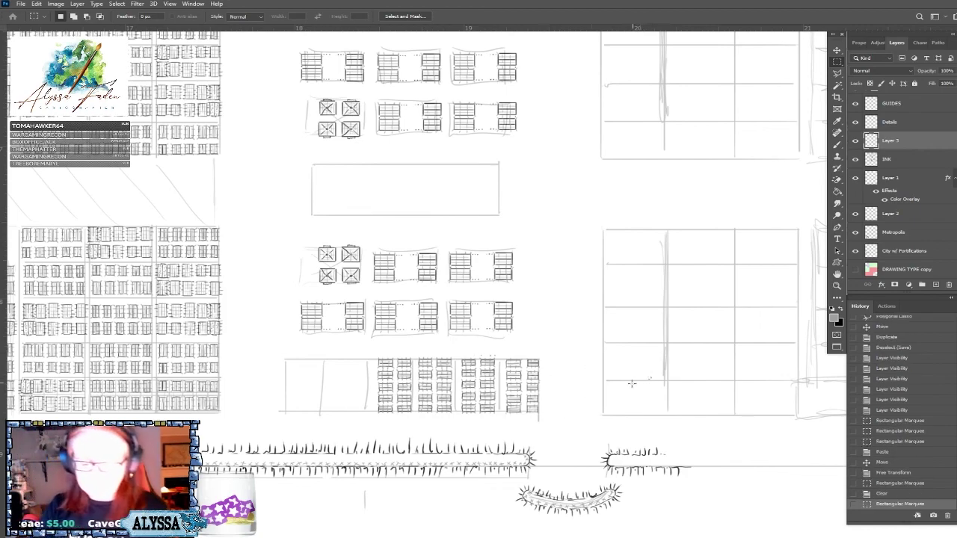
# Copy the strip's rightmost building columns onto a new layer, rotate them 180°, and place them in the empty left plots of the lower strip.
pyautogui.scroll(-4, 628, 385)
pyautogui.scroll(3, 628, 384)
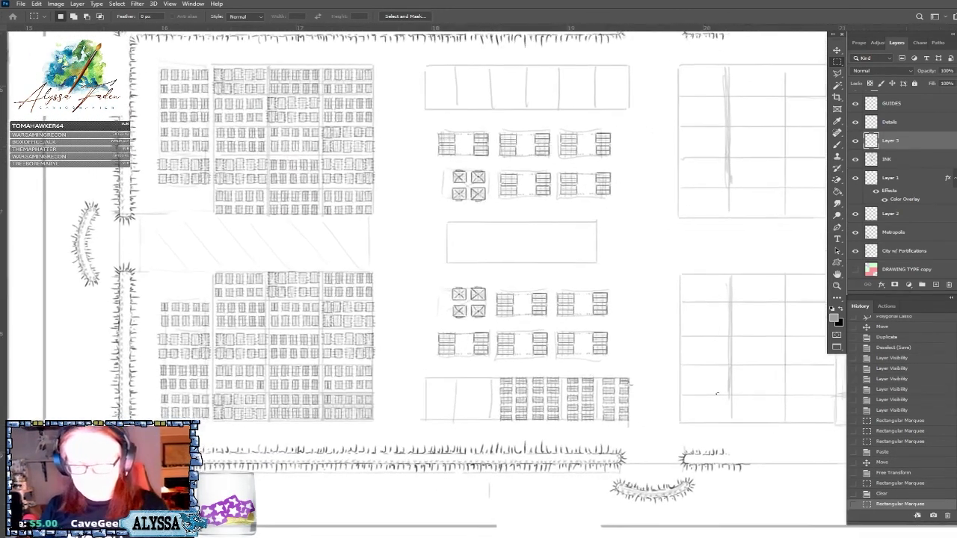
pyautogui.scroll(1, 763, 388)
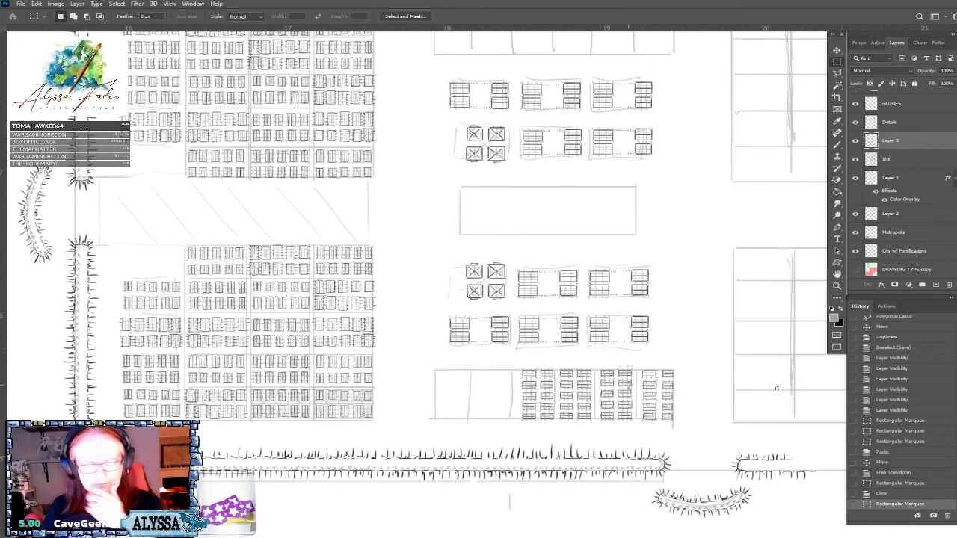
pyautogui.scroll(1, 776, 387)
pyautogui.moveTo(572, 412); pyautogui.dragTo(672, 330)
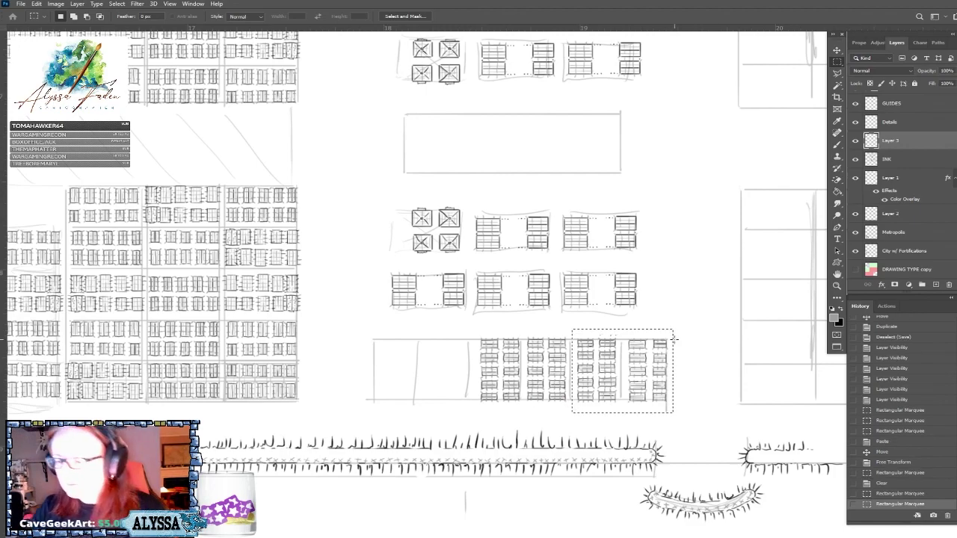
pyautogui.click(836, 50)
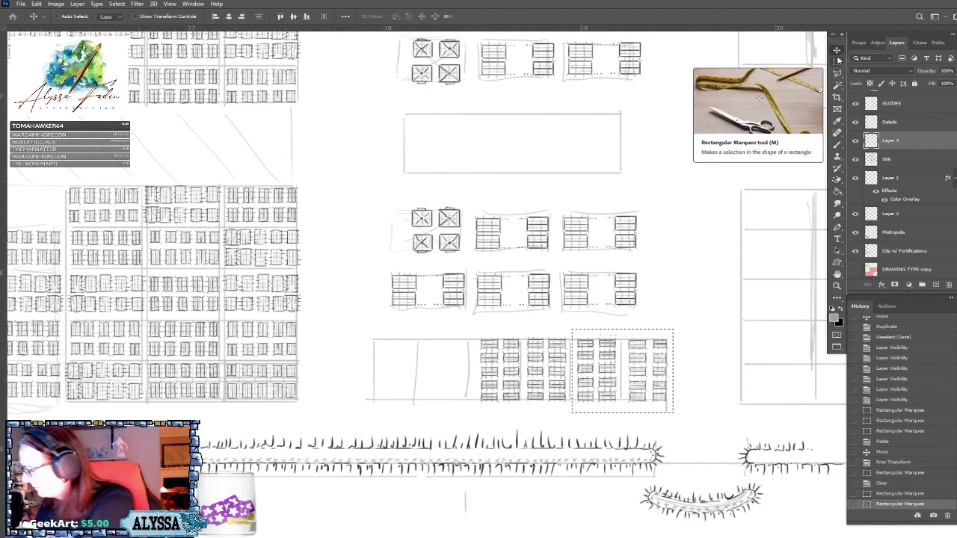
pyautogui.hotkey('ctrl', 'c')
pyautogui.hotkey('ctrl', 'v')
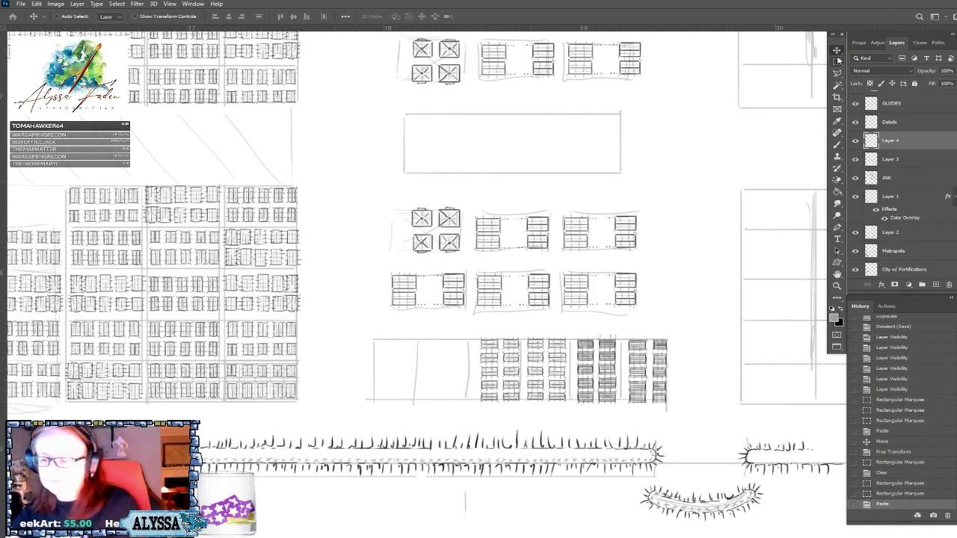
pyautogui.click(36, 3)
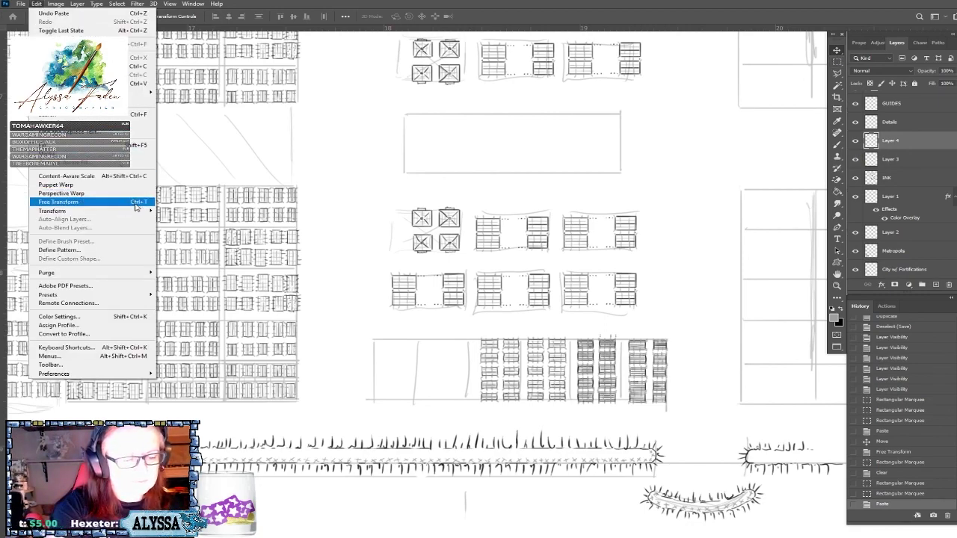
pyautogui.moveTo(148, 212)
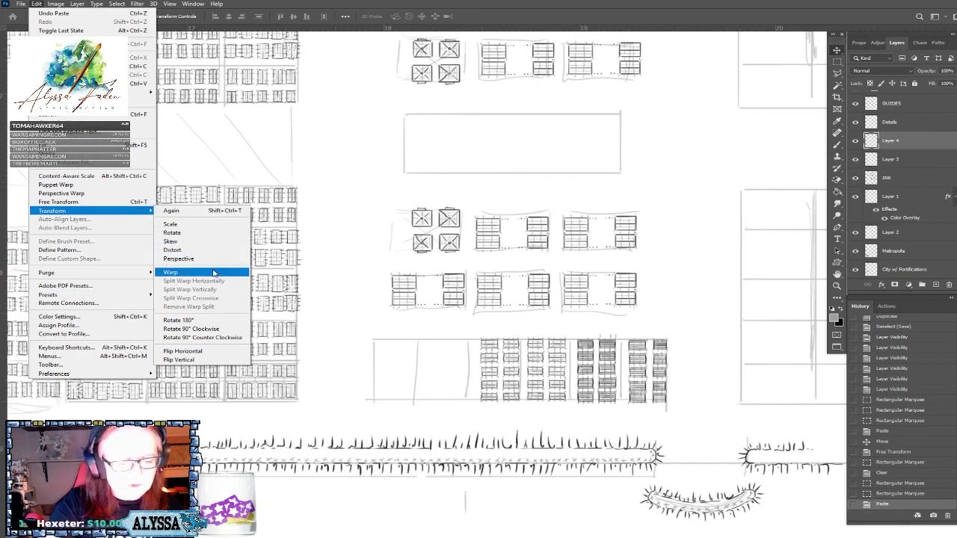
pyautogui.click(221, 321)
pyautogui.moveTo(661, 396); pyautogui.dragTo(465, 389)
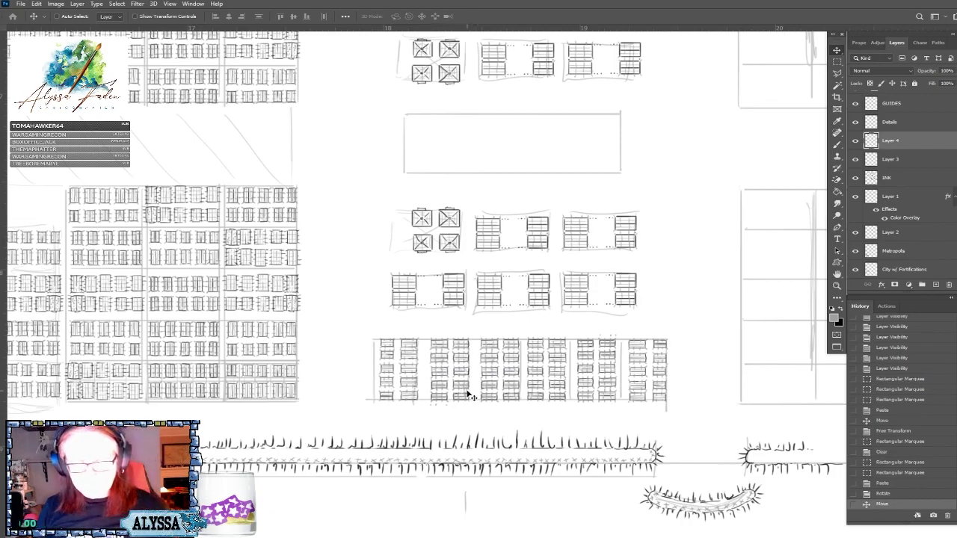
# Reorder INK above Layer 4 and Layer 3, and merge the three into a single INK layer.
pyautogui.scroll(-5, 470, 396)
pyautogui.scroll(3, 469, 397)
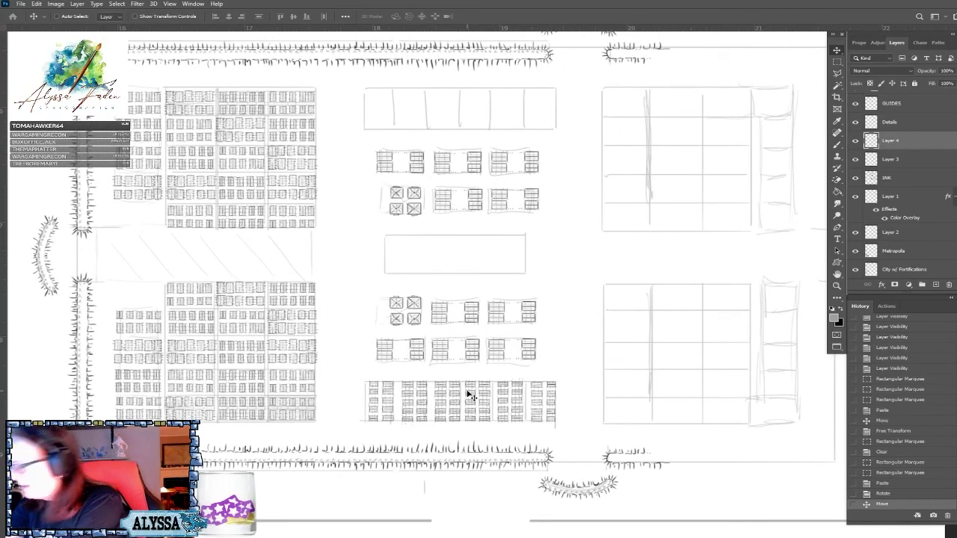
pyautogui.moveTo(907, 159); pyautogui.dragTo(905, 181)
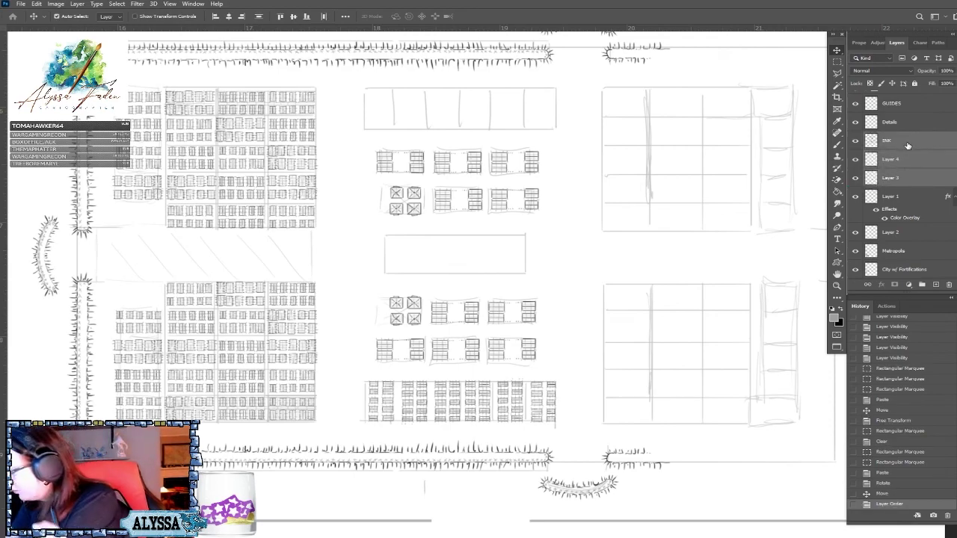
pyautogui.hotkey('ctrl', 'e')
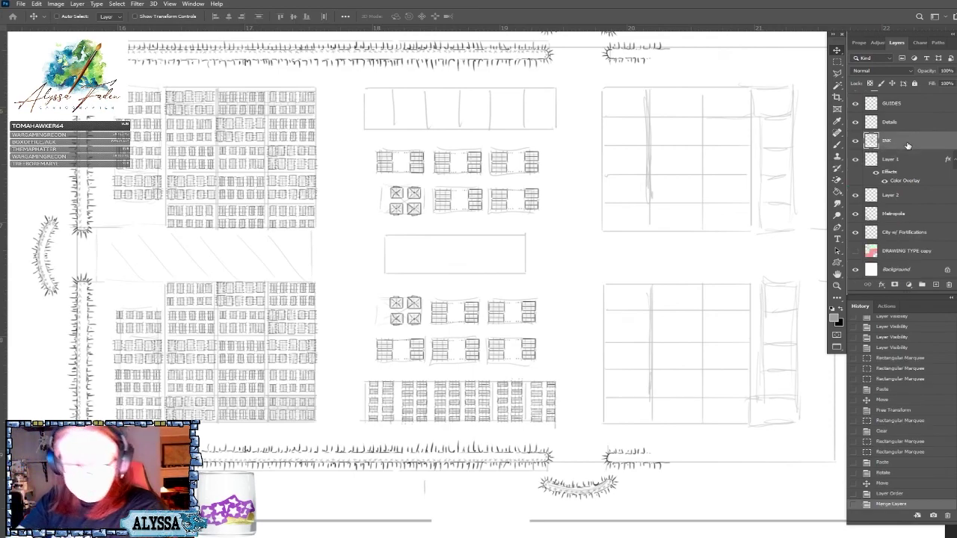
# Select the completed row of buildings in the divided strip of the camp's lower half on the INK layer for moving.
pyautogui.click(838, 63)
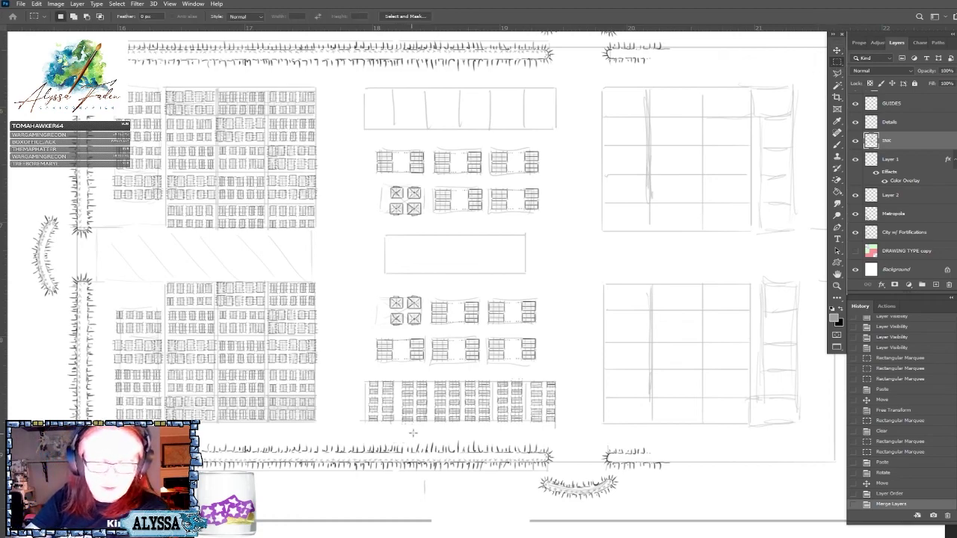
pyautogui.moveTo(356, 434); pyautogui.dragTo(567, 375)
pyautogui.click(837, 51)
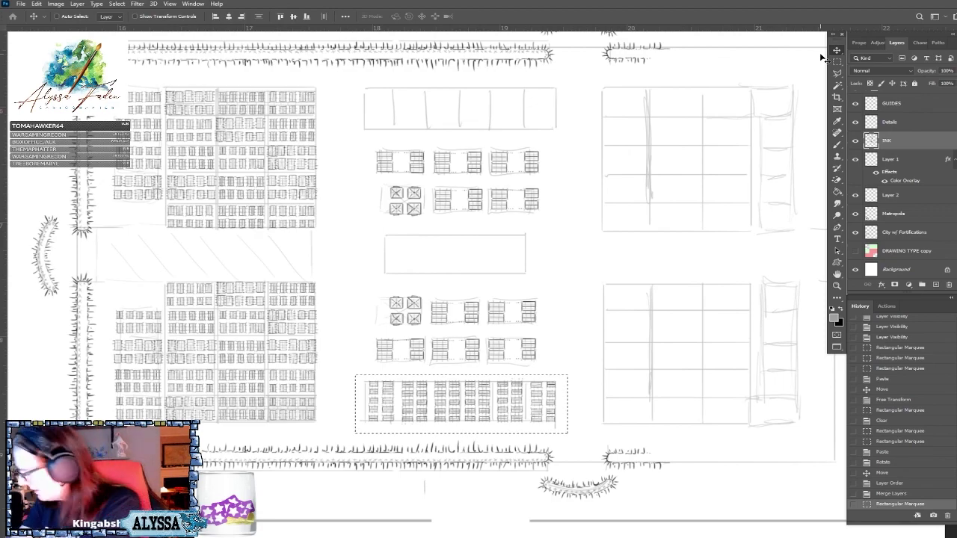
pyautogui.moveTo(549, 410); pyautogui.dragTo(531, 215)
pyautogui.press('z')
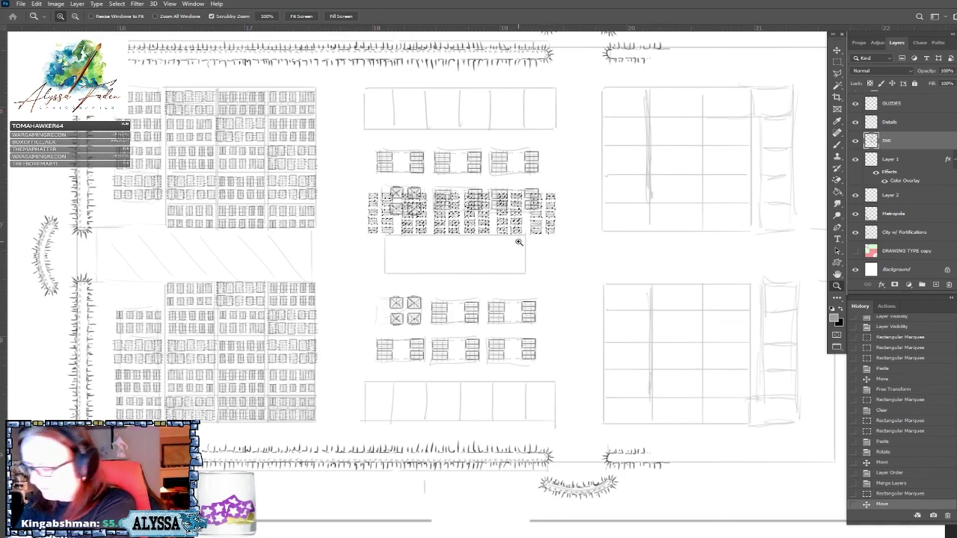
pyautogui.click(889, 492)
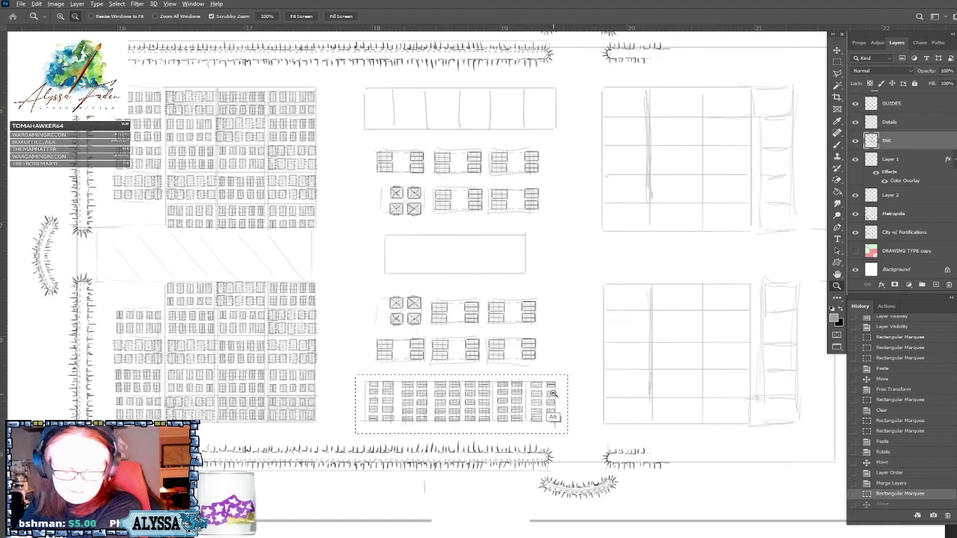
# Duplicate the selected building row onto the matching divided strip in the camp's upper half, clear the selection, and save the file.
pyautogui.press('v')
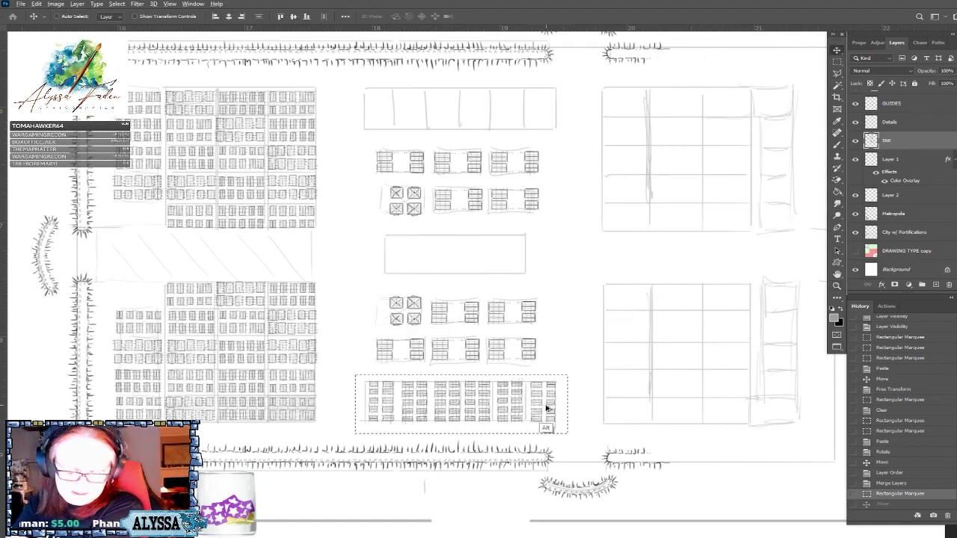
pyautogui.moveTo(548, 404); pyautogui.dragTo(548, 111)
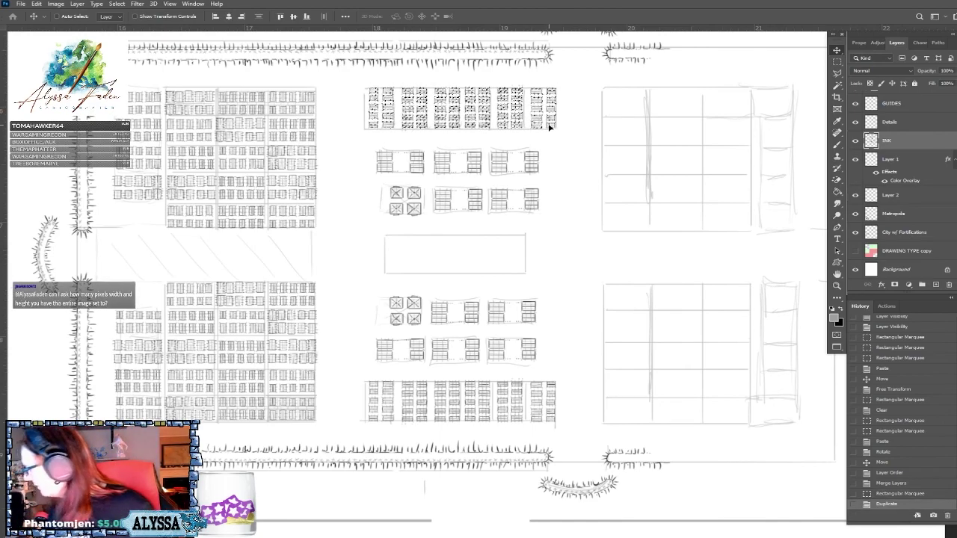
pyautogui.press('m')
pyautogui.hotkey('ctrl', 'd')
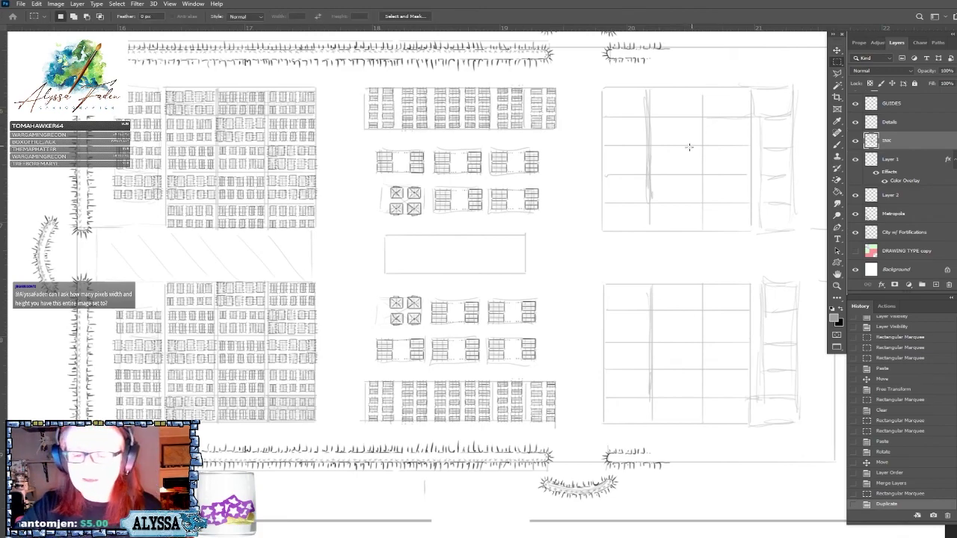
pyautogui.scroll(-3, 679, 159)
pyautogui.hotkey('ctrl', 's')
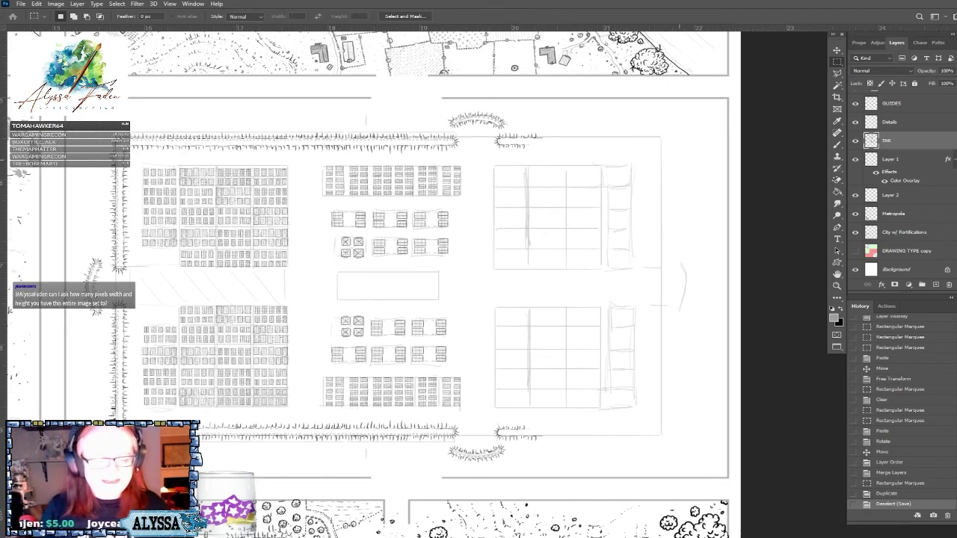
# Check the document's pixel dimensions and resolution in Image Size without changing them, and review the camp beside the neighbouring maps.
pyautogui.scroll(1, 679, 159)
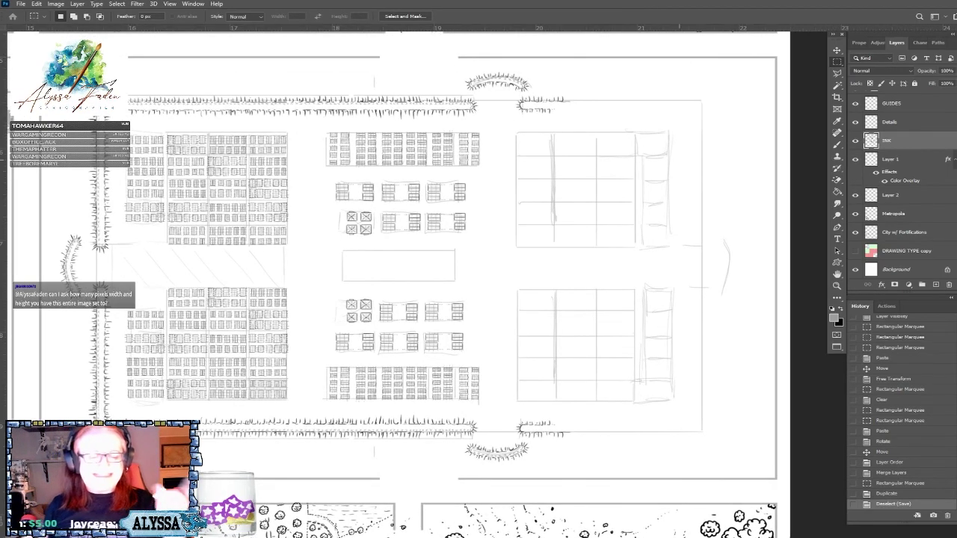
pyautogui.scroll(1, 396, 284)
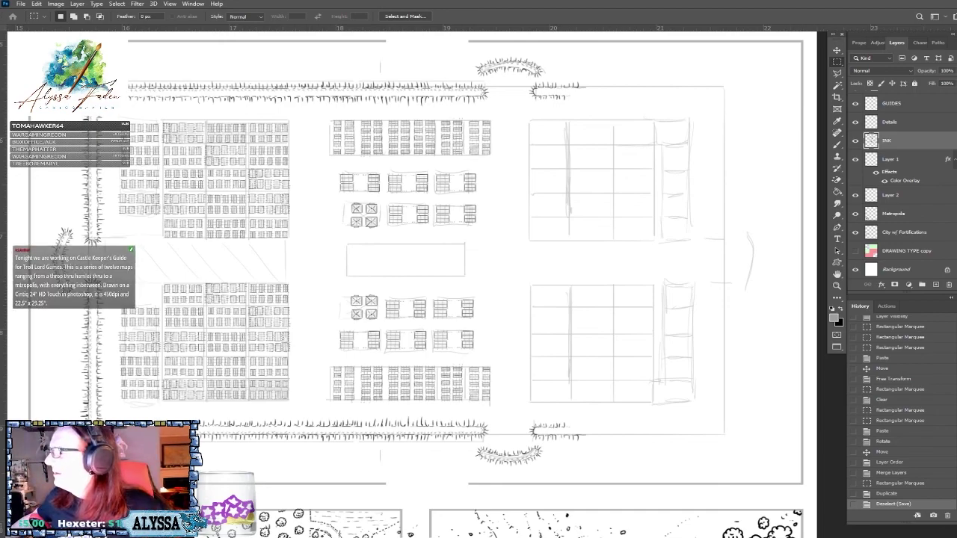
pyautogui.click(52, 4)
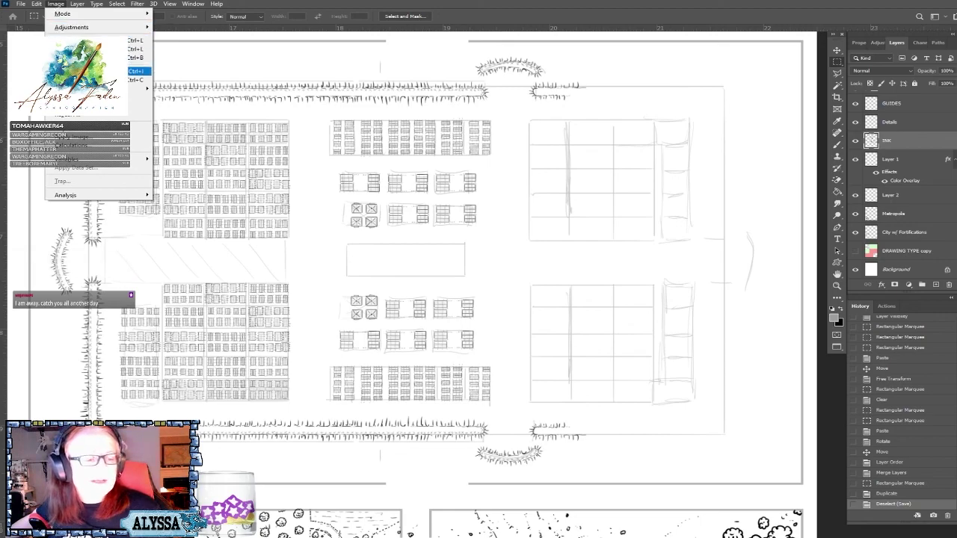
pyautogui.click(97, 71)
pyautogui.moveTo(751, 110); pyautogui.dragTo(396, 216)
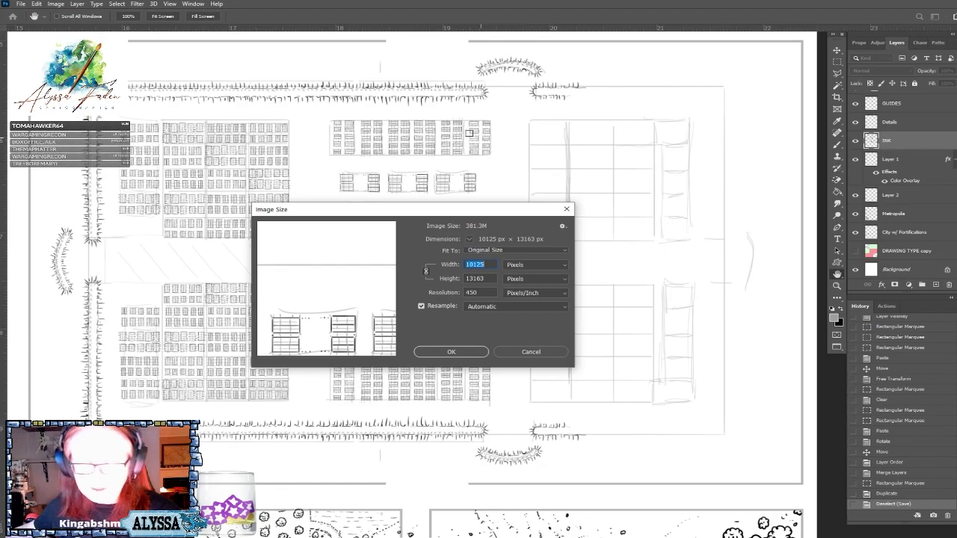
pyautogui.click(544, 351)
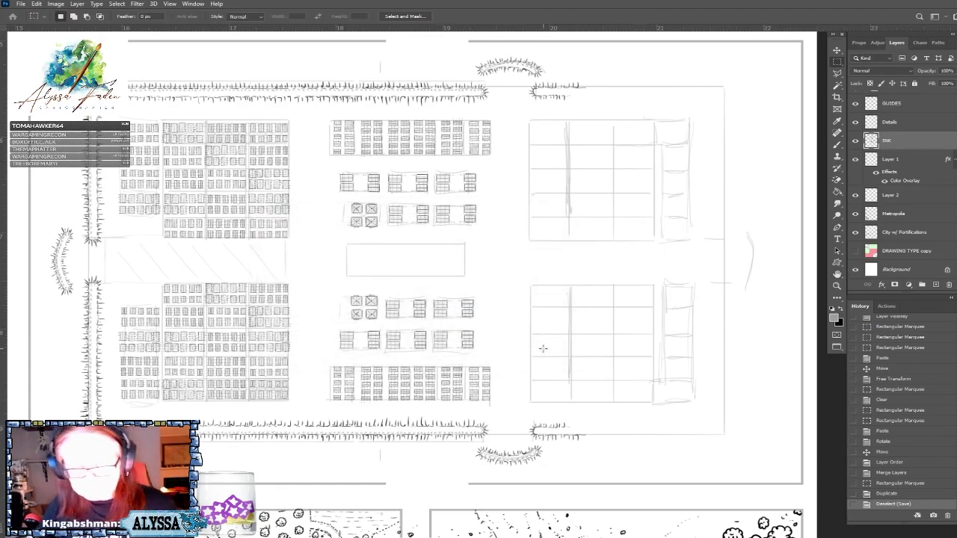
pyautogui.hotkey('ctrl', '-')
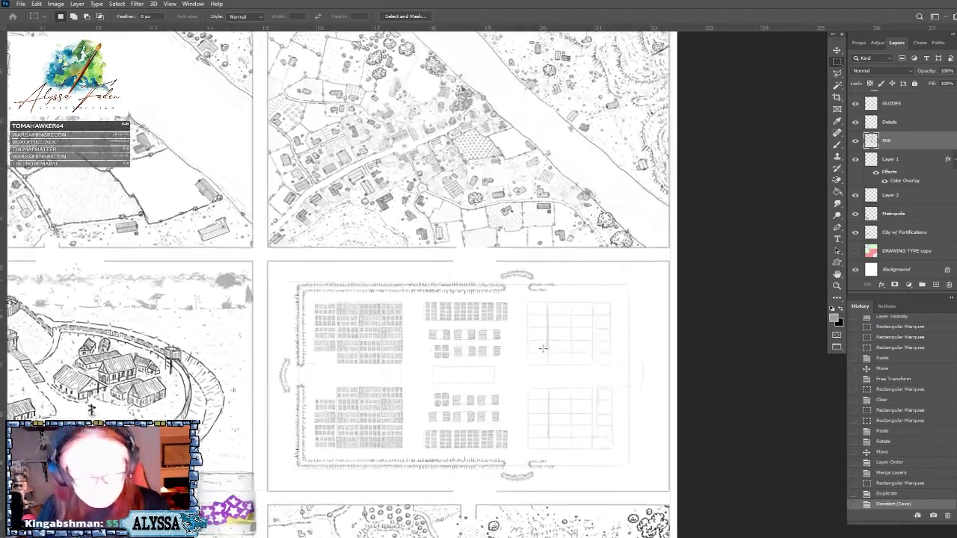
pyautogui.scroll(2, 542, 347)
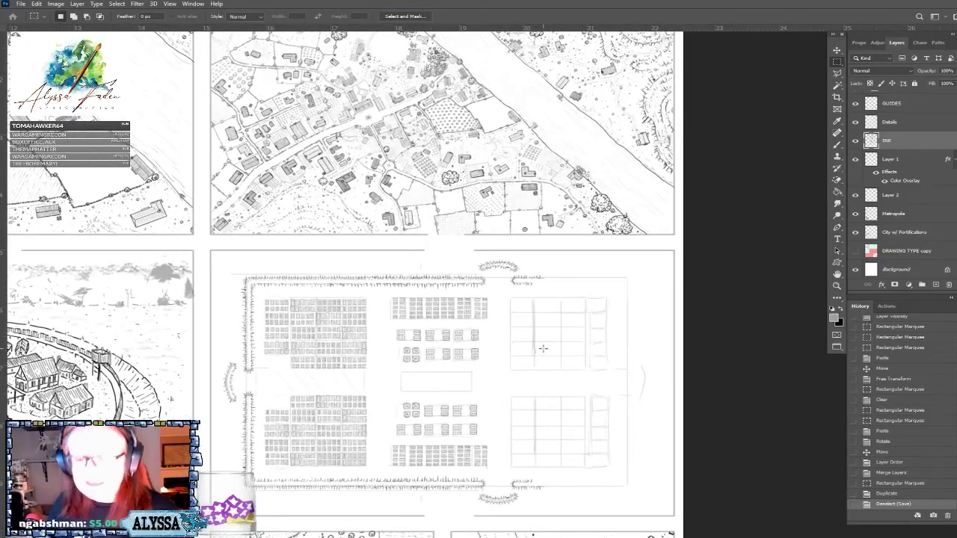
# Enclose the river village map and the camp panel below it in one rectangular selection, compare them with the whole sheet, and clear the selection.
pyautogui.scroll(-2, 543, 348)
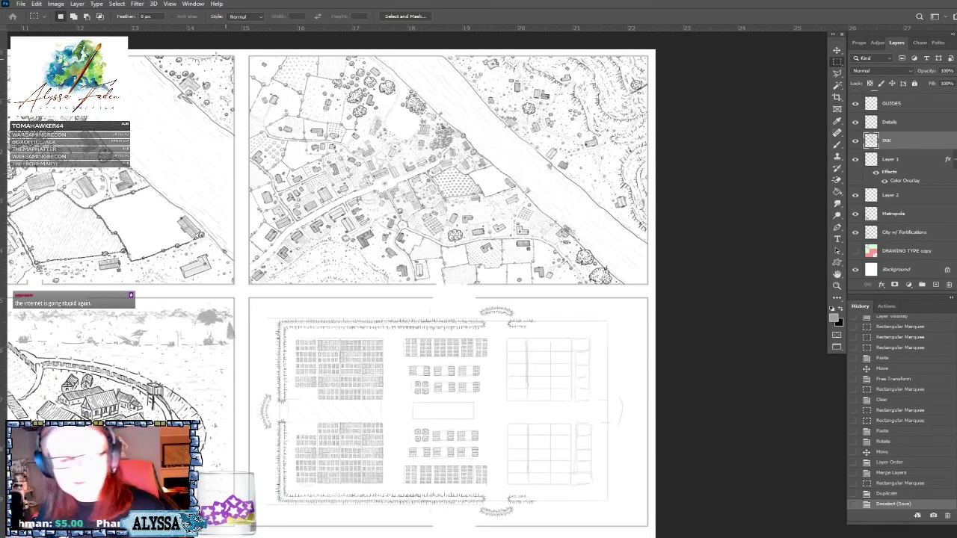
pyautogui.moveTo(247, 50); pyautogui.dragTo(653, 523)
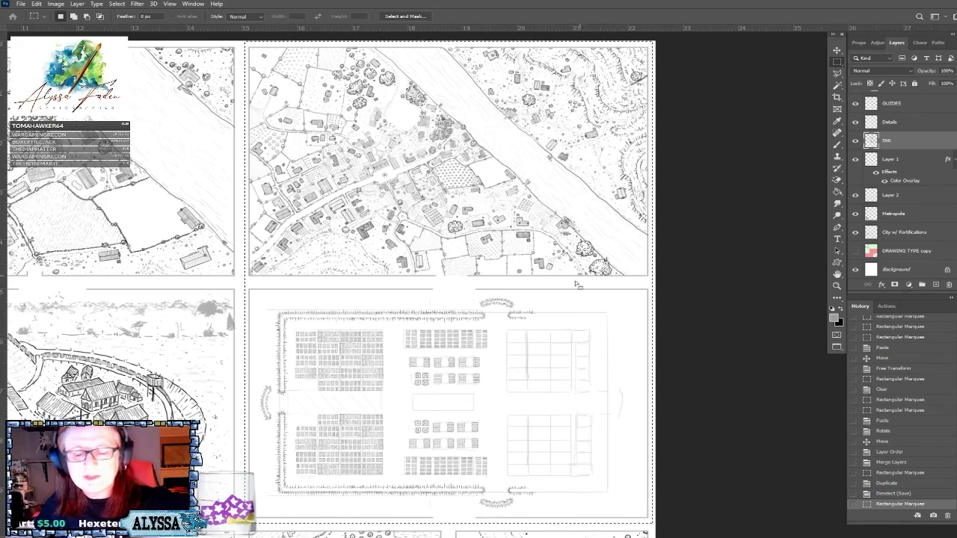
pyautogui.hotkey('ctrl', '0')
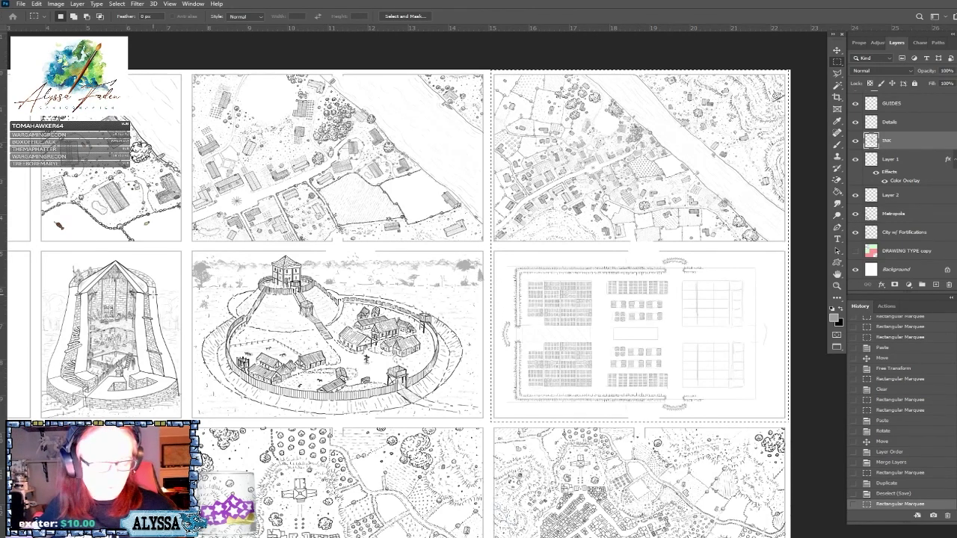
pyautogui.scroll(-5, 396, 284)
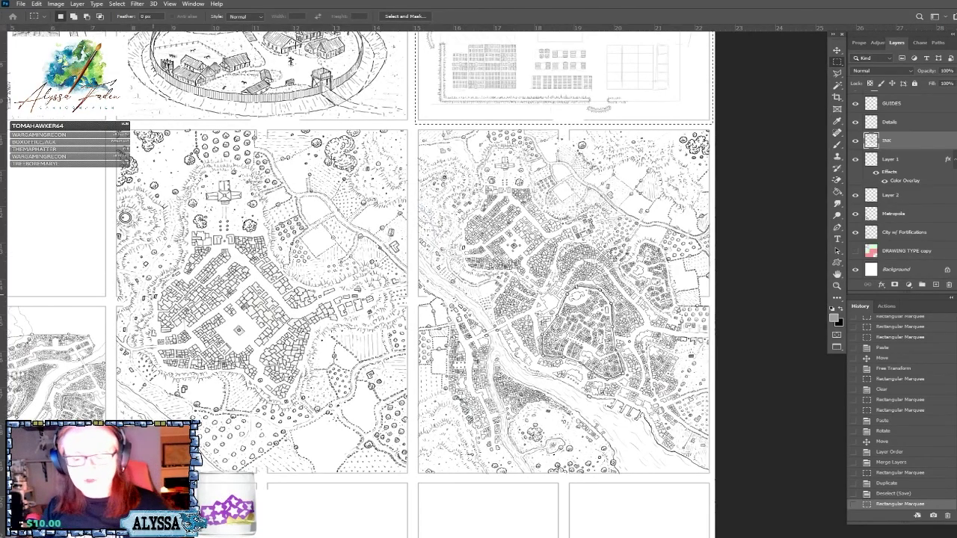
pyautogui.hotkey('ctrl', '-')
pyautogui.hotkey('ctrl', '-')
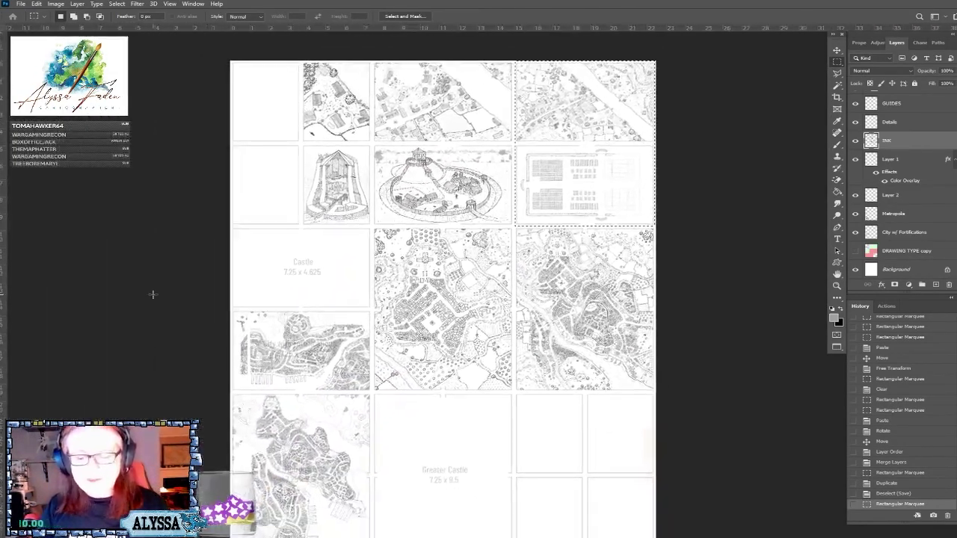
pyautogui.hotkey('ctrl', '+')
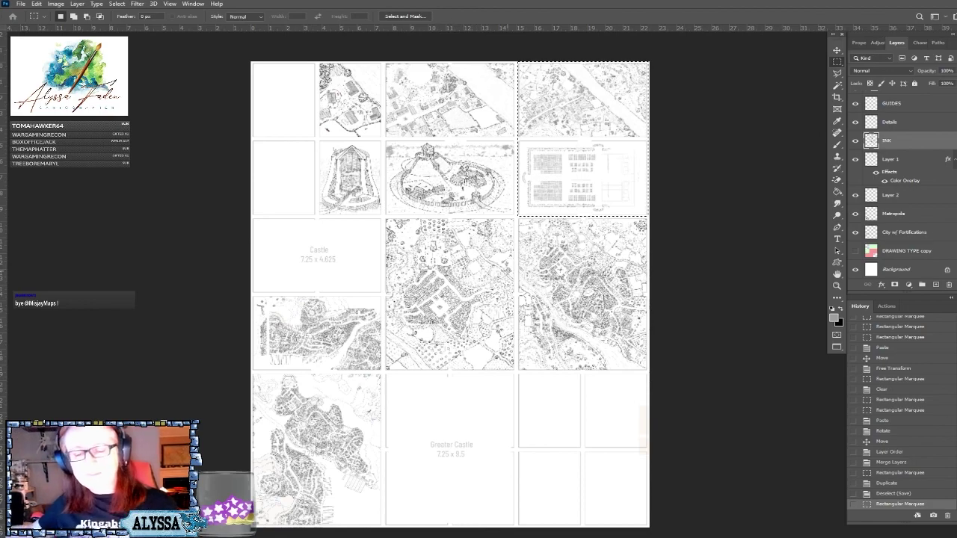
pyautogui.scroll(3, 507, 271)
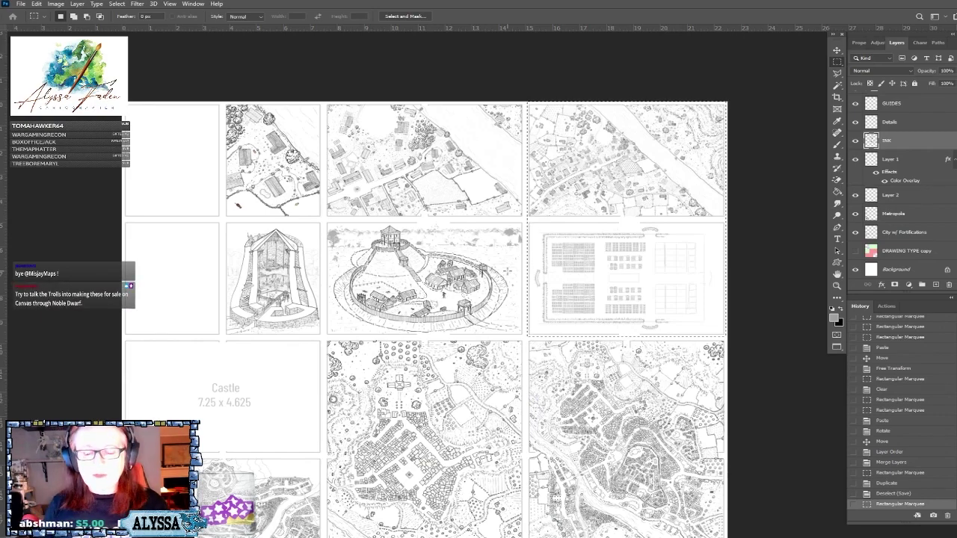
pyautogui.hotkey('ctrl', '0')
pyautogui.hotkey('ctrl', '+')
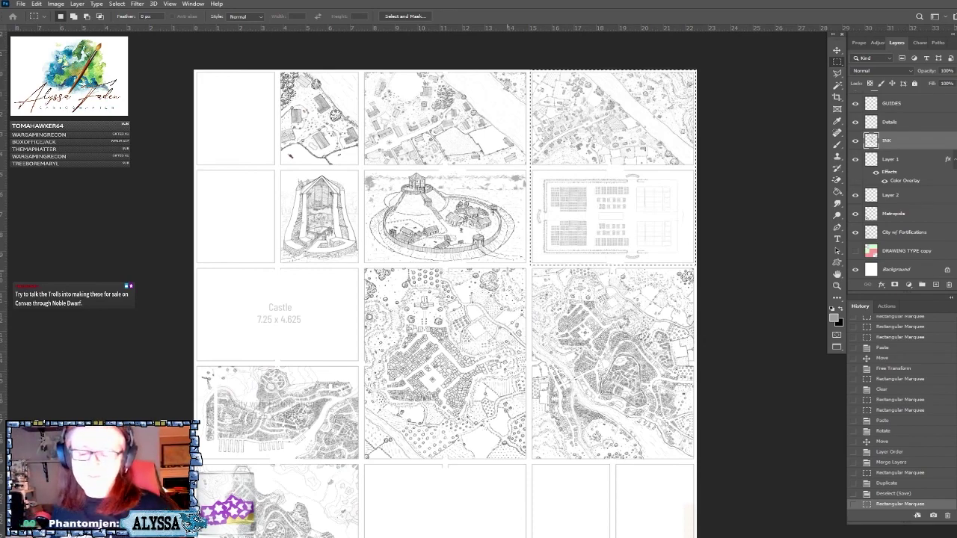
pyautogui.click(778, 92)
pyautogui.scroll(3, 778, 92)
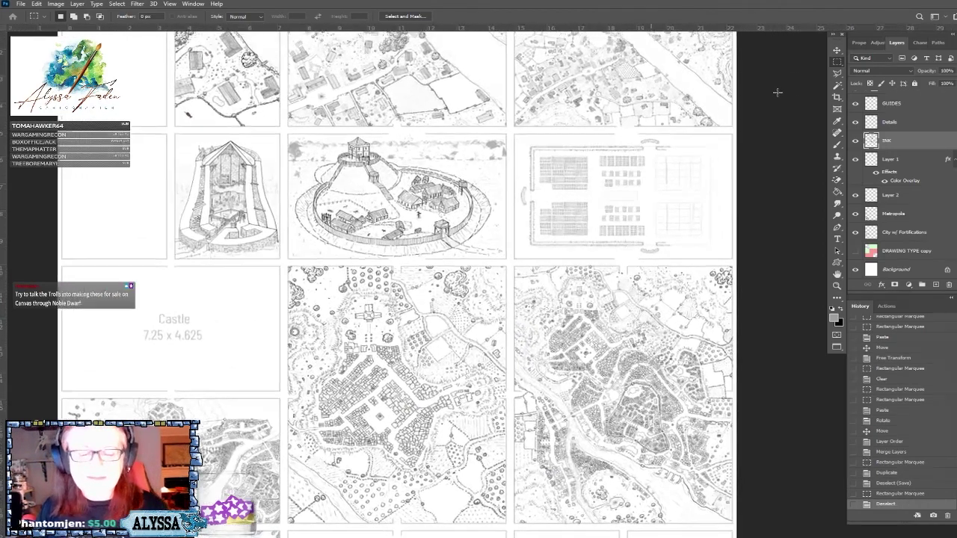
# Review the full sheet of map panels, including the empty castle panels, the finished city maps and the upper village maps.
pyautogui.scroll(-4, 777, 92)
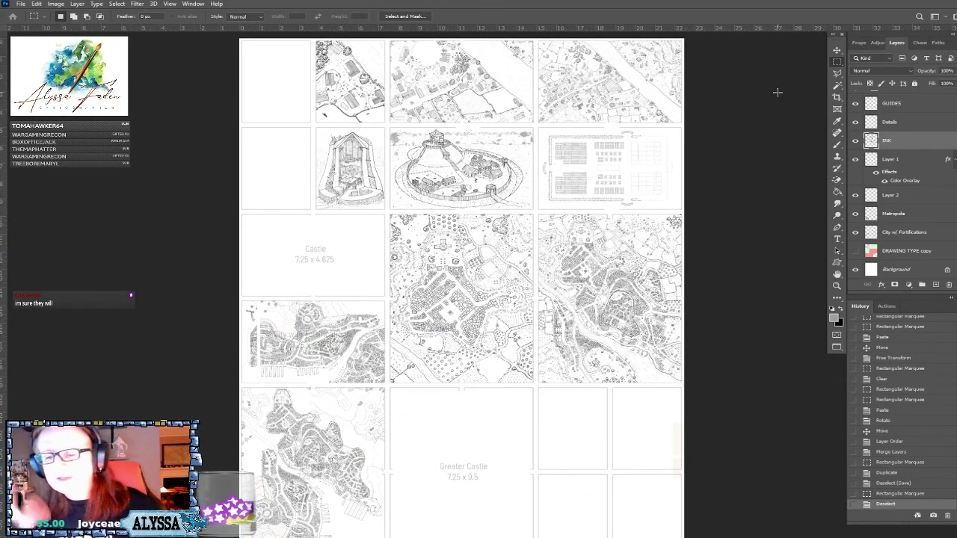
pyautogui.scroll(-3, 777, 92)
pyautogui.hscroll(3, 777, 92)
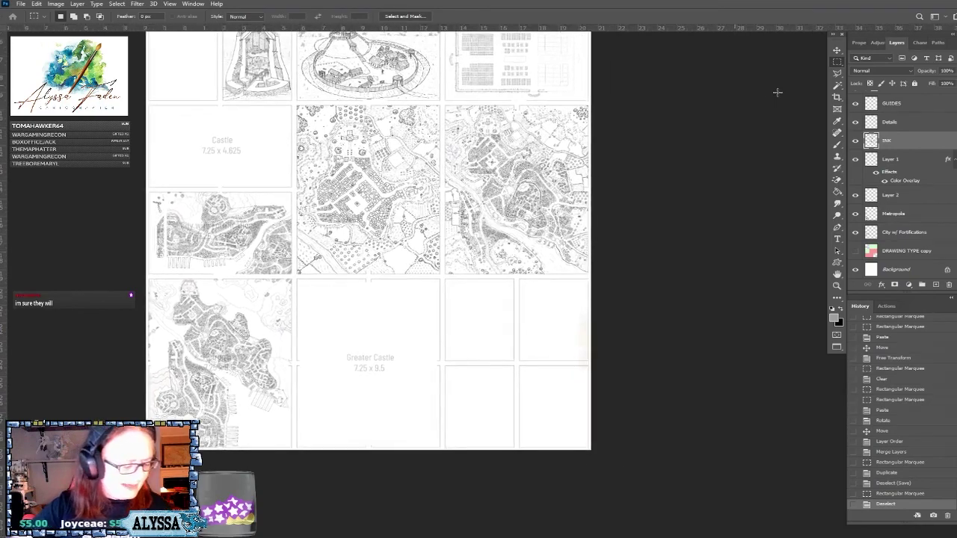
pyautogui.hscroll(4, 777, 92)
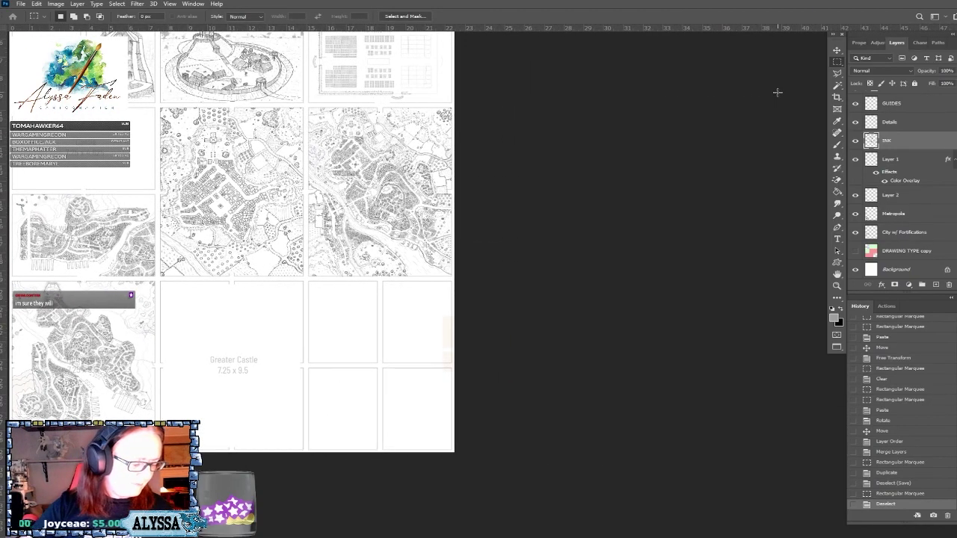
pyautogui.hscroll(-8, 777, 93)
pyautogui.scroll(3, 777, 93)
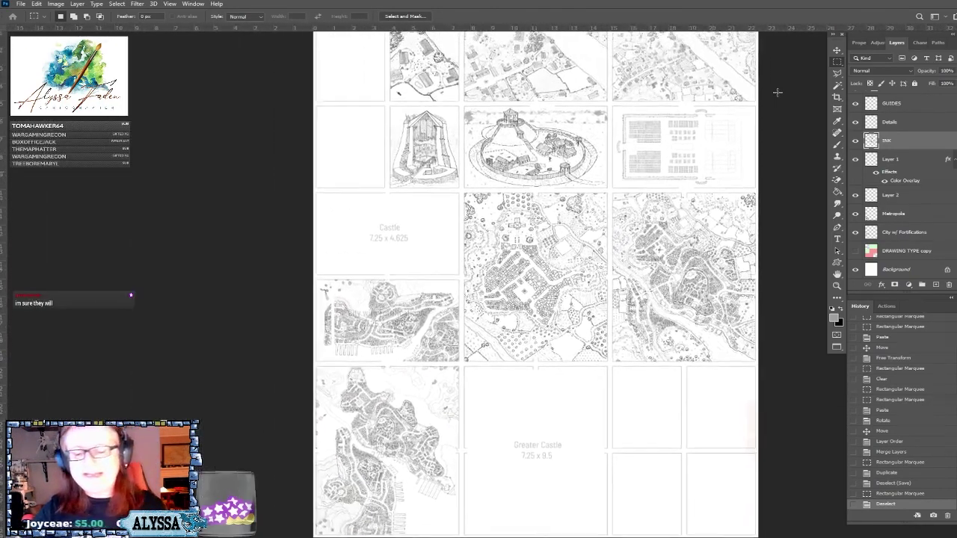
pyautogui.scroll(2, 778, 93)
pyautogui.scroll(-2, 777, 92)
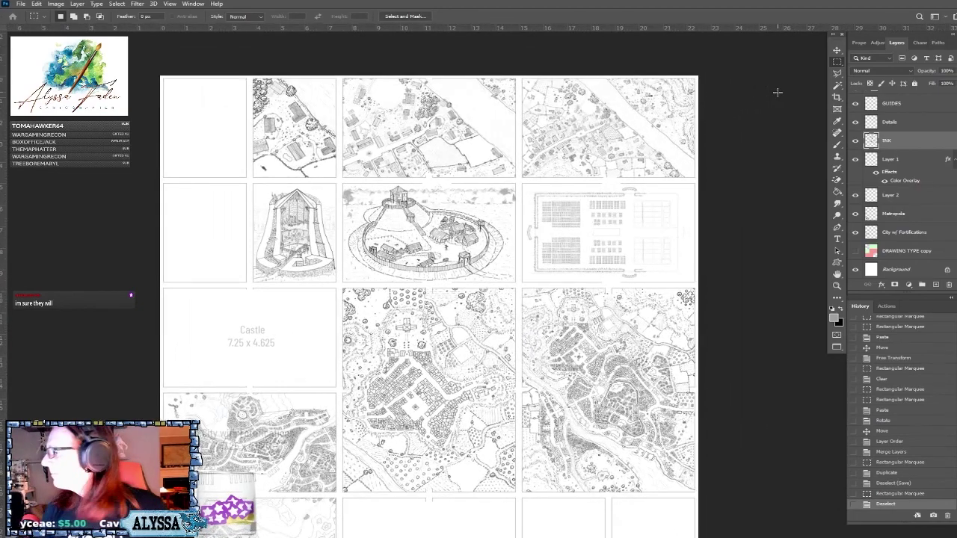
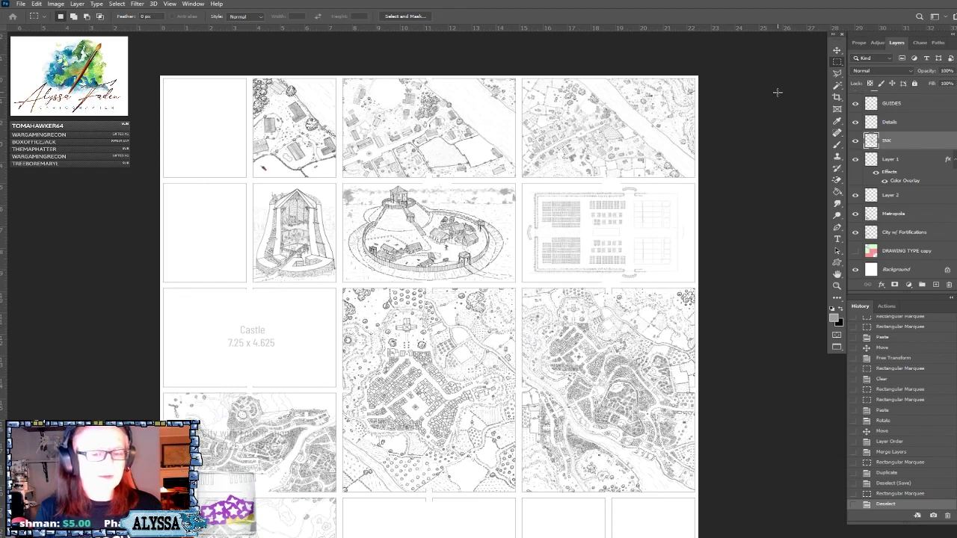
pyautogui.scroll(3, 778, 92)
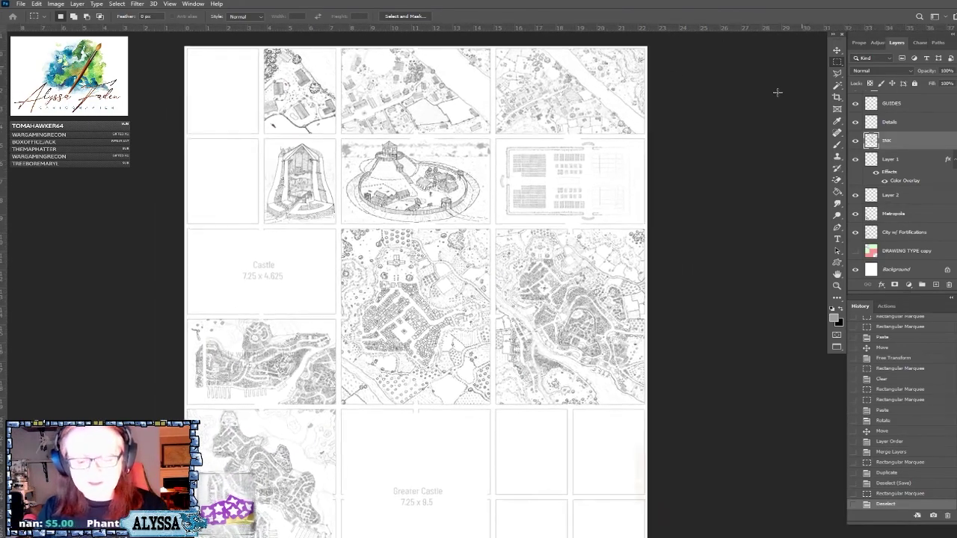
pyautogui.scroll(2, 777, 92)
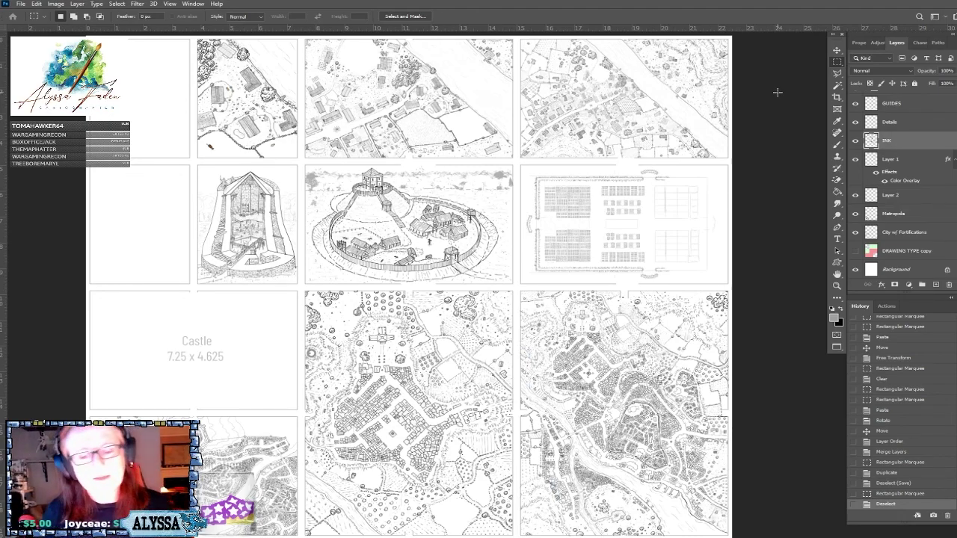
pyautogui.scroll(5, 778, 93)
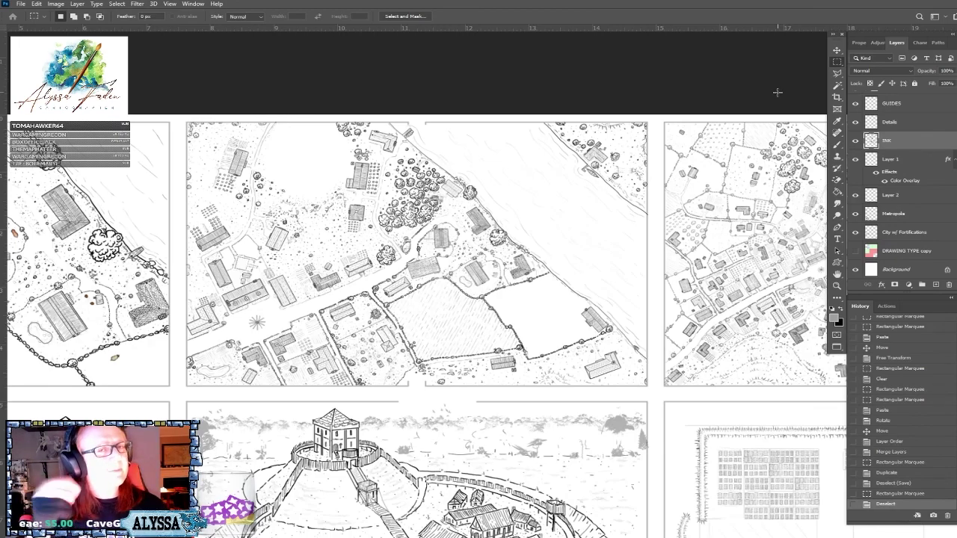
pyautogui.scroll(-3, 778, 92)
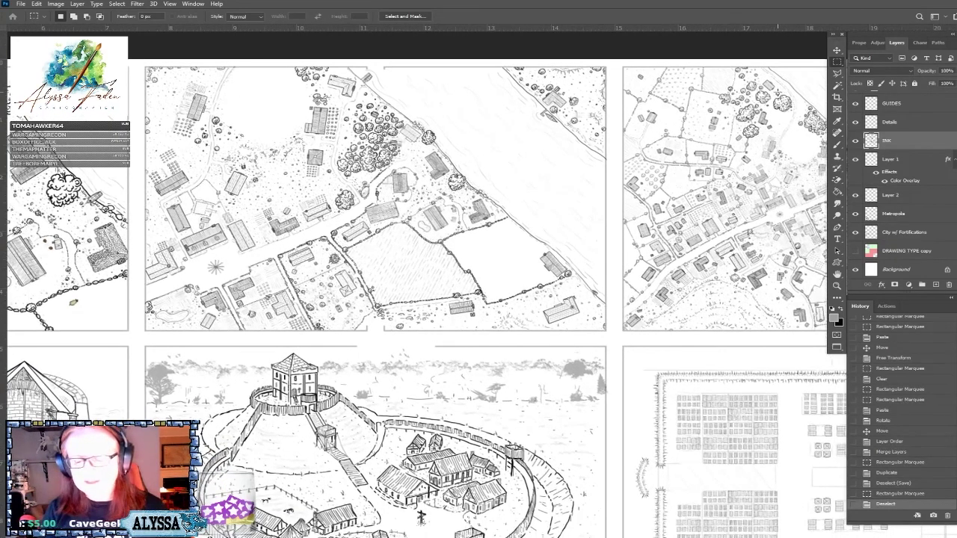
pyautogui.scroll(-1, 778, 92)
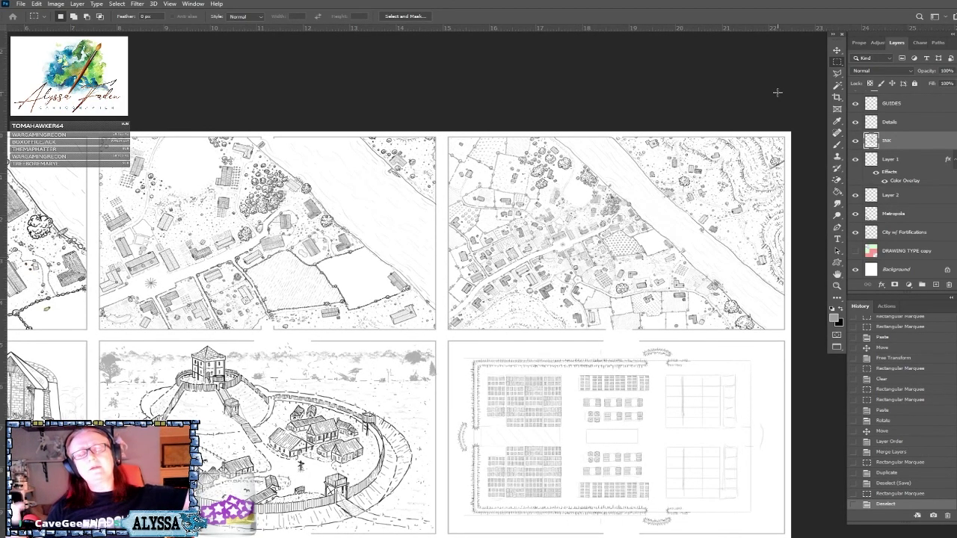
# Examine the camp map's inked building rows, rampart gaps and the sketched grid blocks that are still empty.
pyautogui.scroll(-5, 777, 92)
pyautogui.scroll(3, 778, 92)
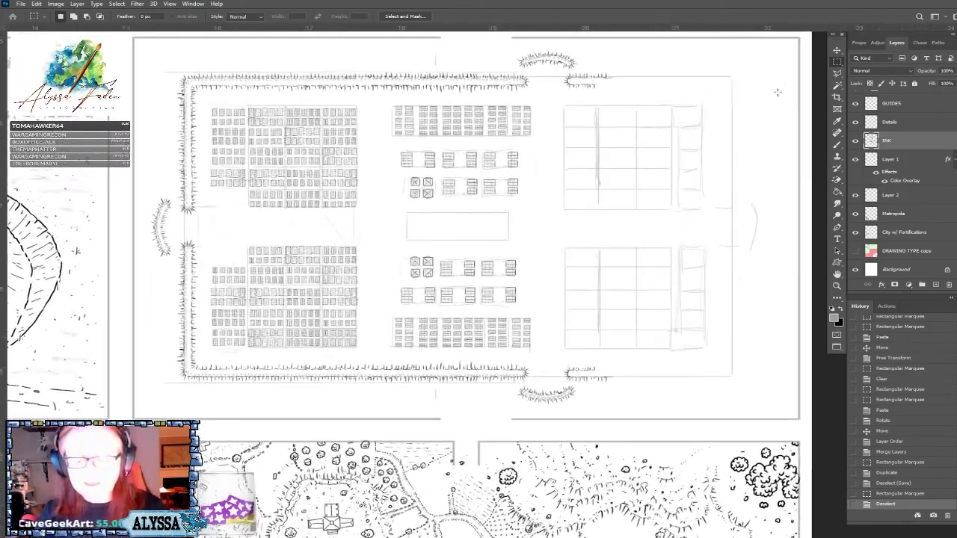
pyautogui.scroll(2, 777, 92)
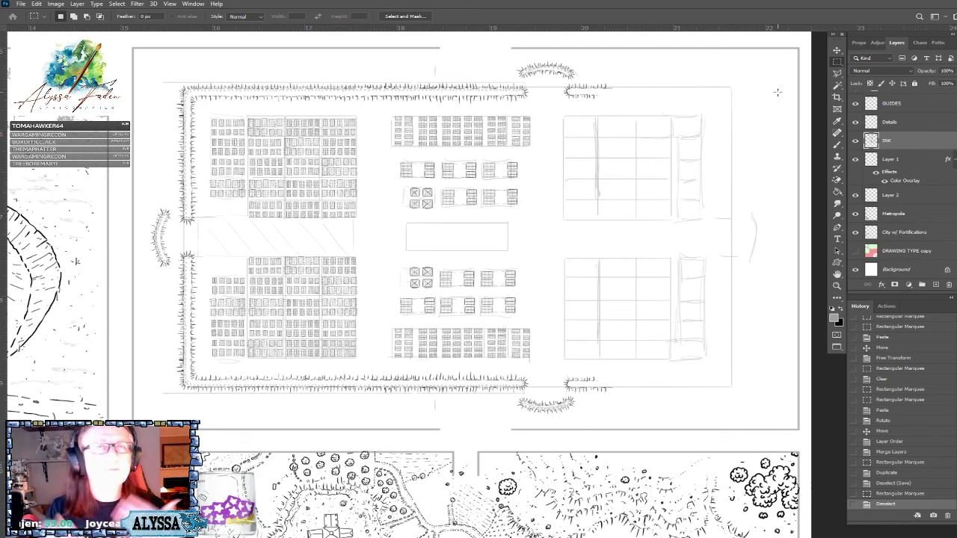
pyautogui.hscroll(2, 778, 92)
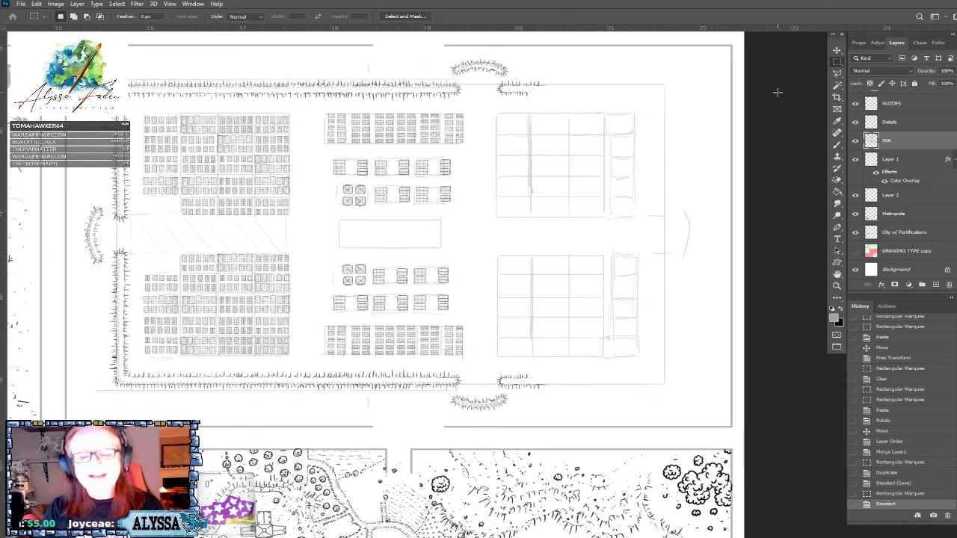
pyautogui.scroll(1, 777, 93)
pyautogui.scroll(-2, 777, 93)
pyautogui.hotkey('ctrl', '+')
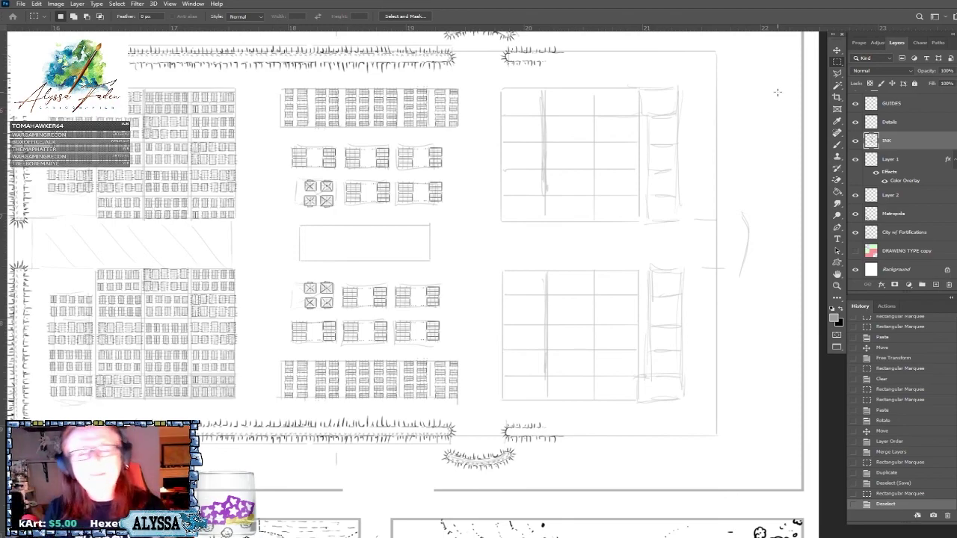
pyautogui.scroll(2, 778, 92)
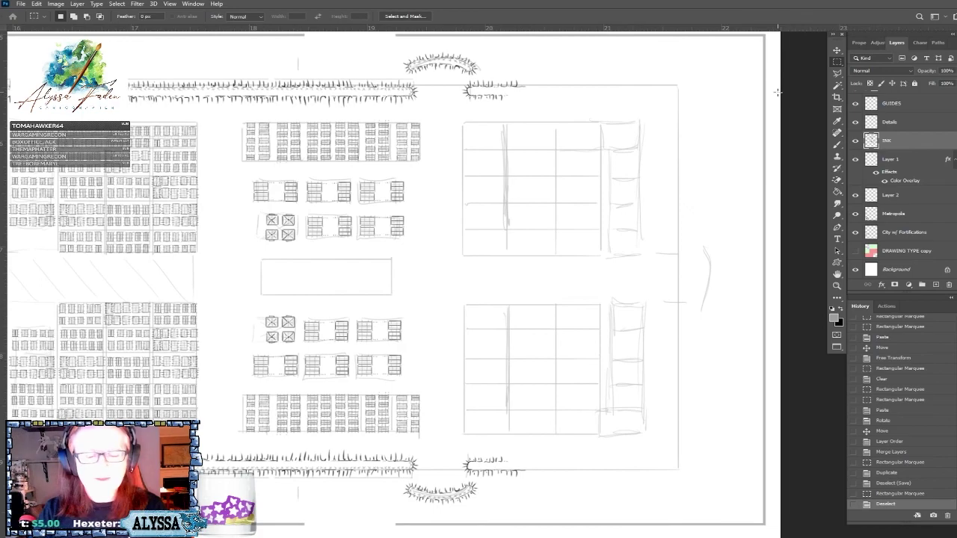
pyautogui.scroll(2, 777, 92)
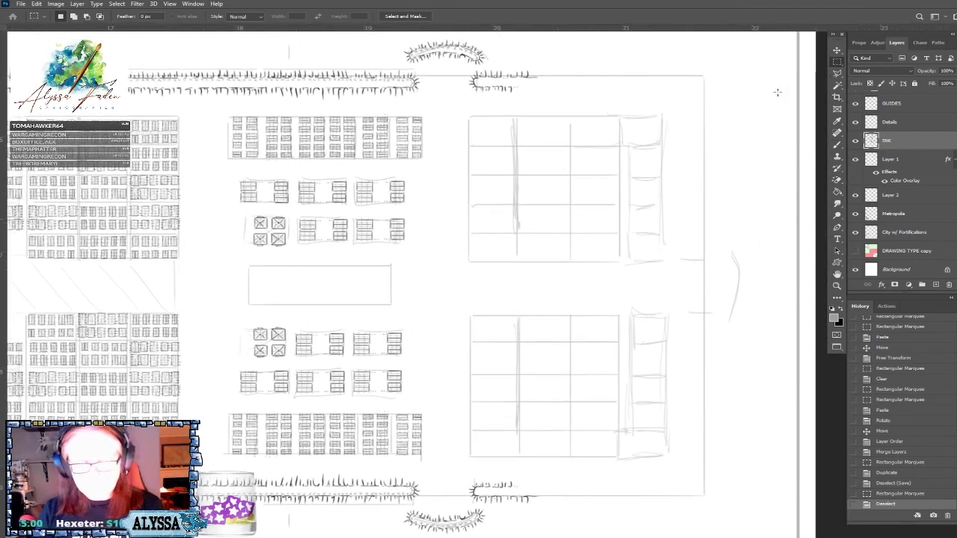
pyautogui.scroll(-3, 777, 92)
pyautogui.scroll(3, 777, 92)
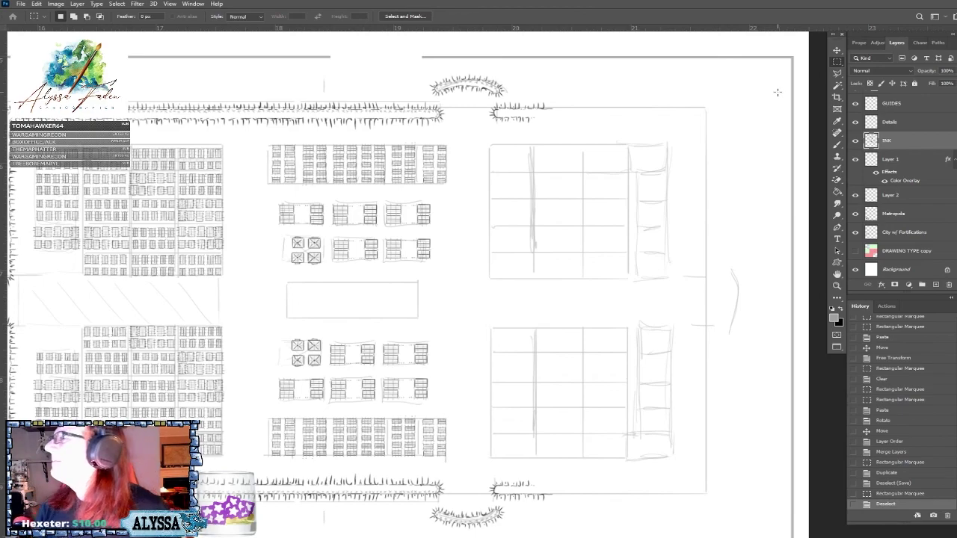
pyautogui.scroll(2, 778, 92)
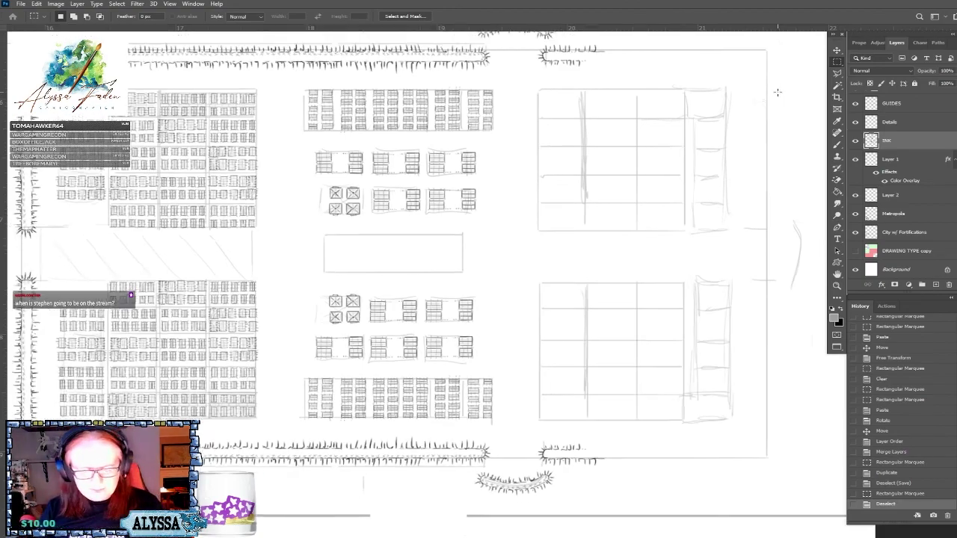
pyautogui.scroll(-2, 777, 92)
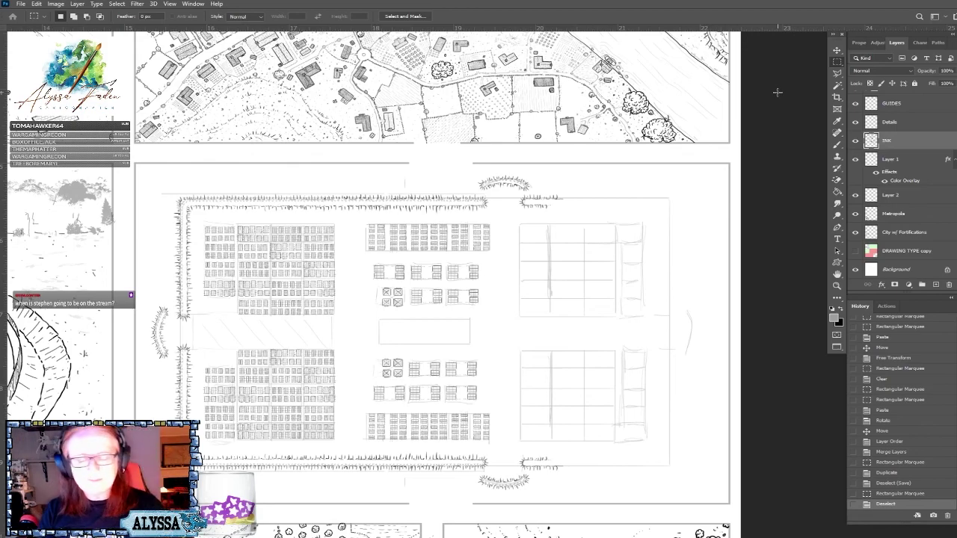
pyautogui.scroll(2, 778, 92)
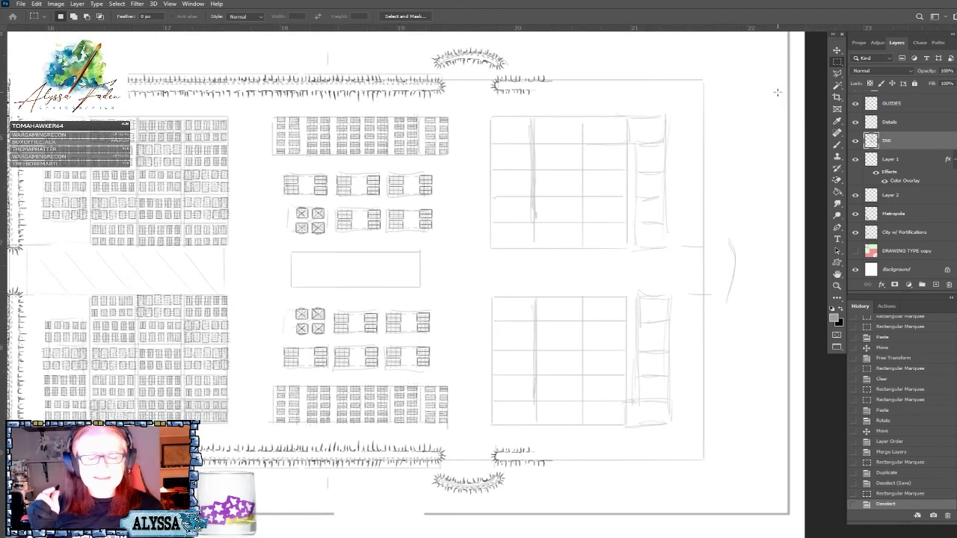
pyautogui.scroll(-2, 777, 92)
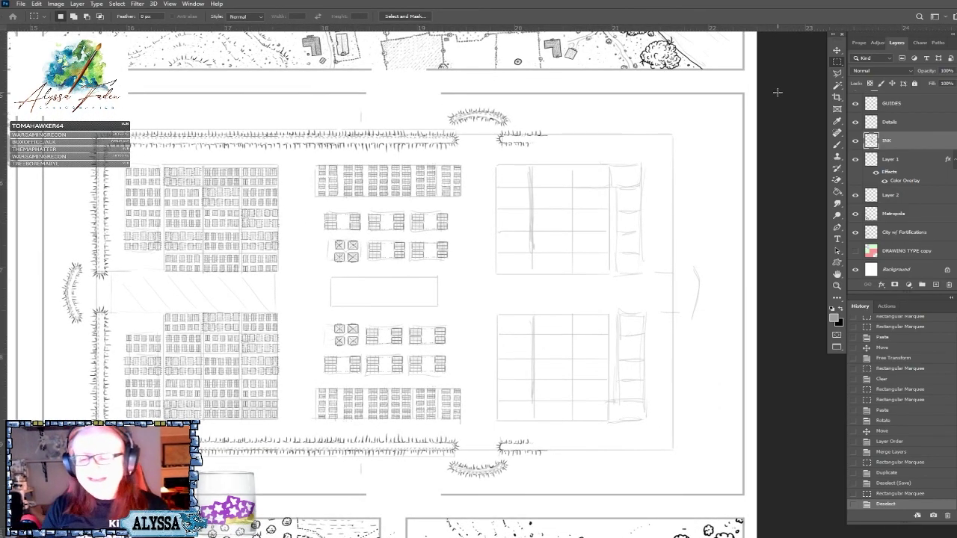
# Compare the camp map's level of detail with the neighbouring village maps and the hilltop fort drawing.
pyautogui.scroll(5, 777, 92)
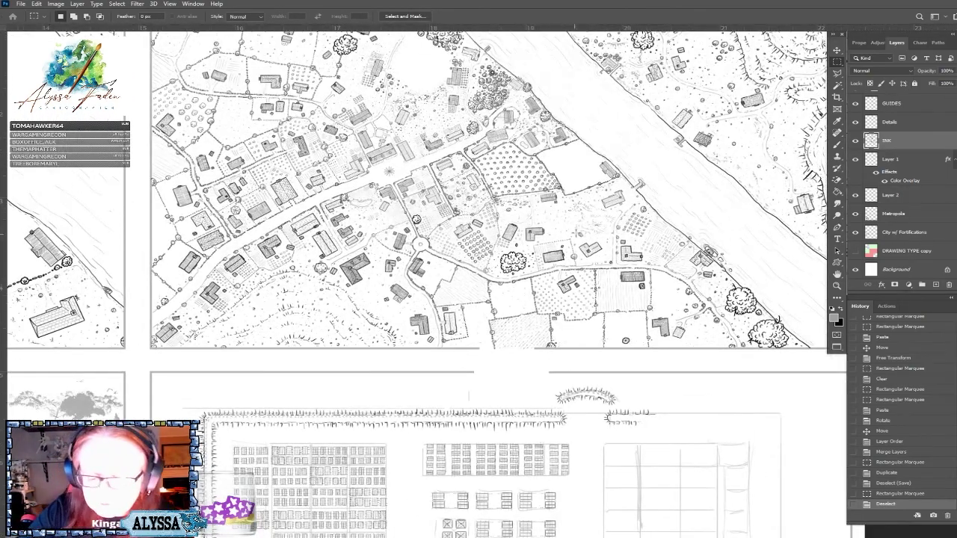
pyautogui.scroll(-3, 680, 169)
pyautogui.hscroll(-7, 561, 269)
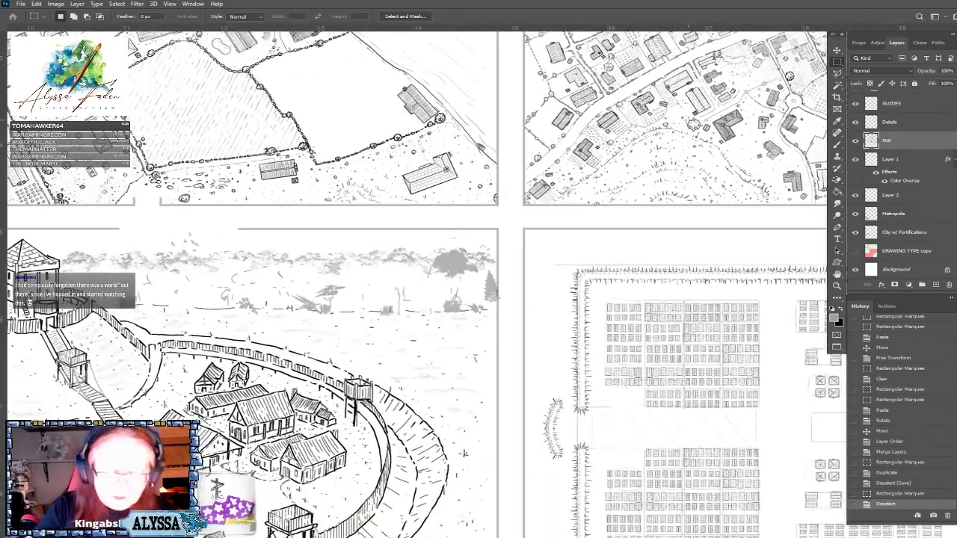
pyautogui.scroll(-3, 435, 379)
pyautogui.hscroll(6, 436, 378)
pyautogui.scroll(2, 441, 379)
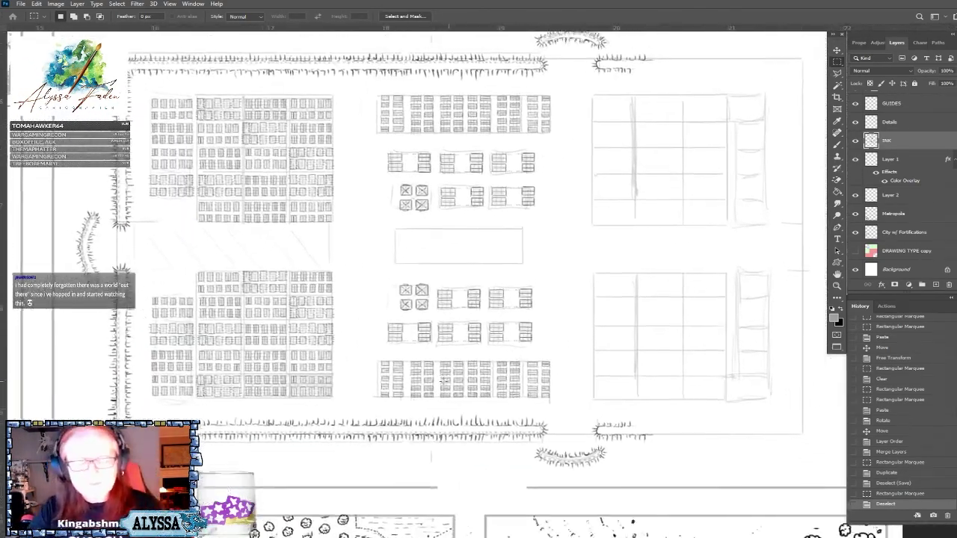
pyautogui.scroll(-3, 443, 379)
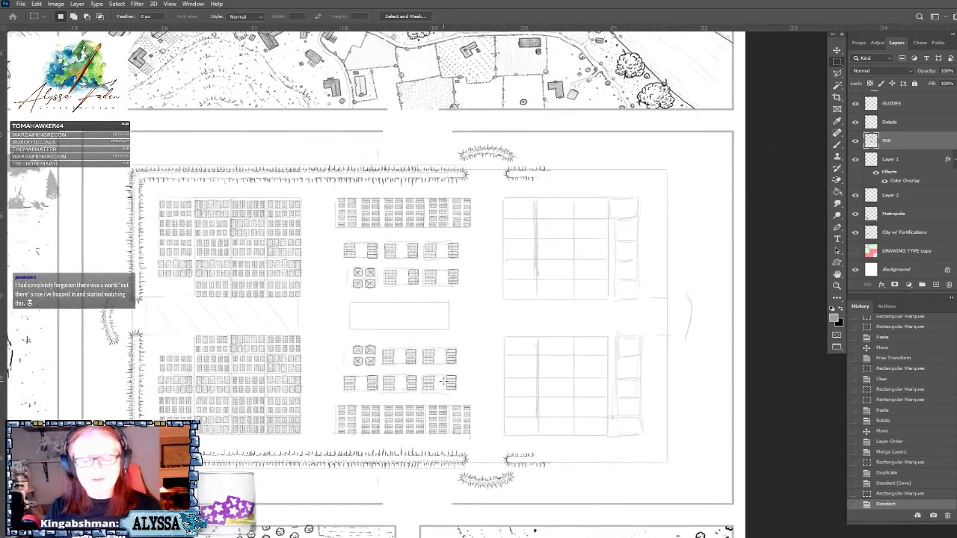
# Compare the camp map's empty grid blocks with the RomanCamp-Small.jpg reference plan, then put the plan away.
pyautogui.scroll(-2, 443, 381)
pyautogui.scroll(1, 443, 381)
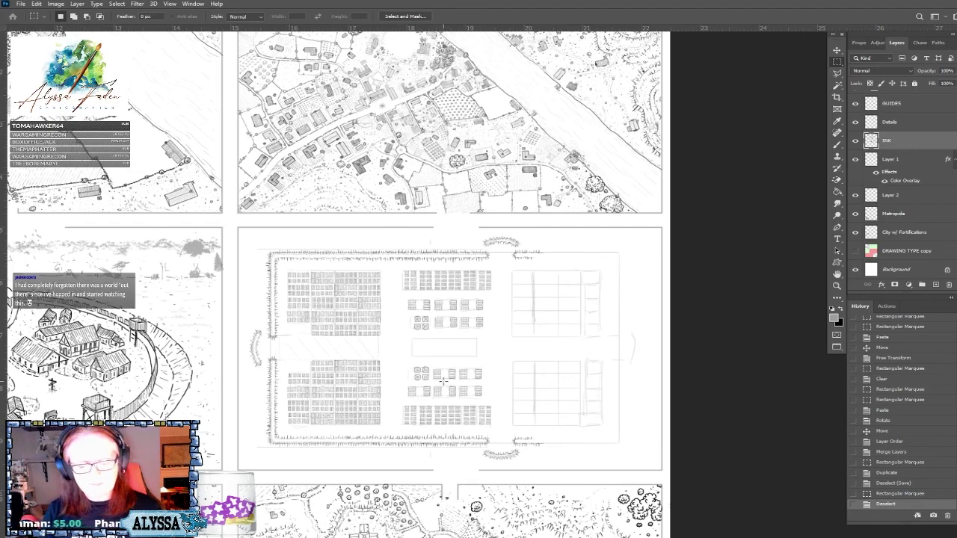
pyautogui.scroll(3, 443, 380)
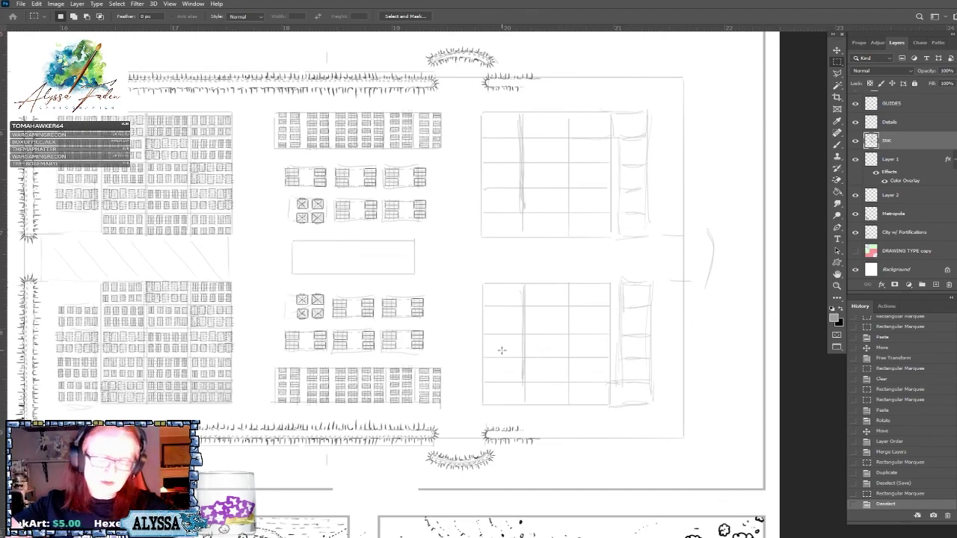
pyautogui.scroll(2, 501, 350)
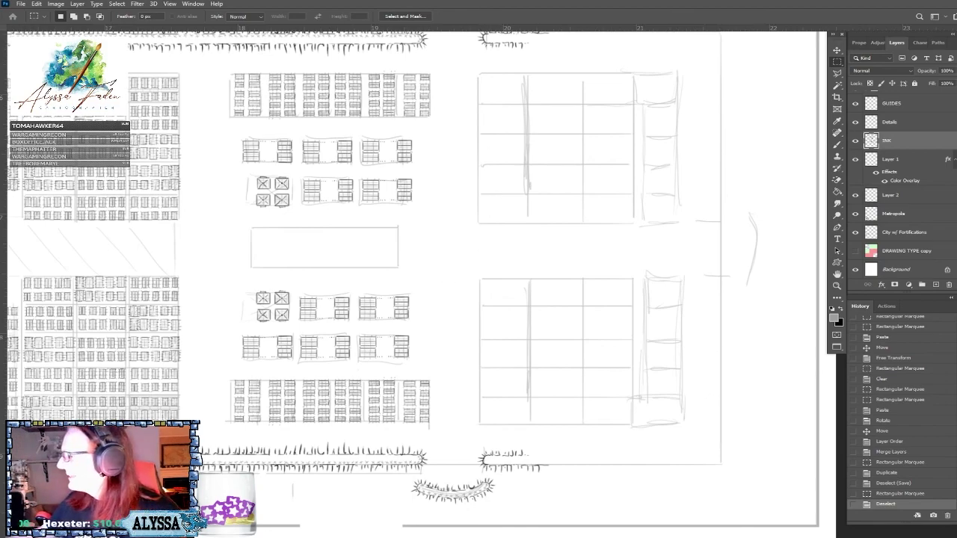
pyautogui.hotkey('alt', 'Tab')
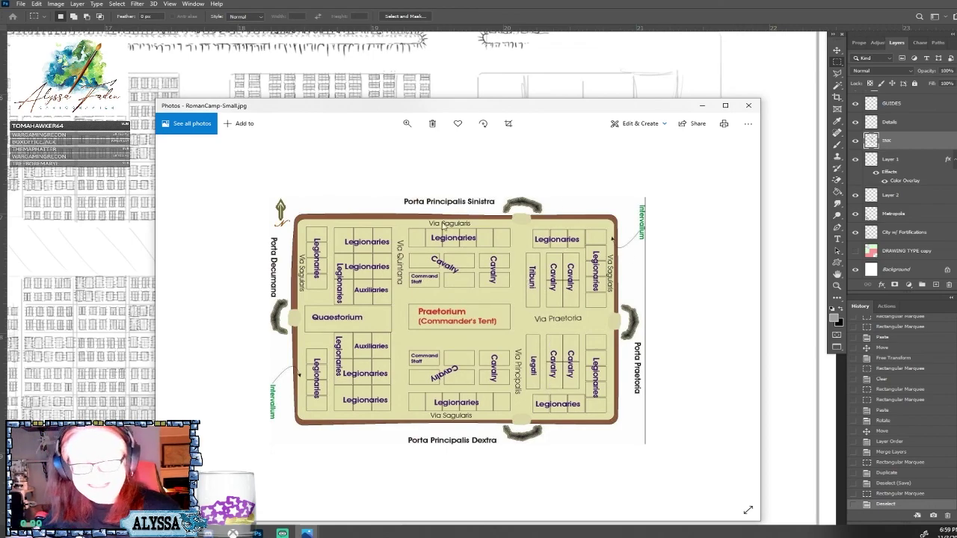
pyautogui.moveTo(615, 106); pyautogui.dragTo(315, 111)
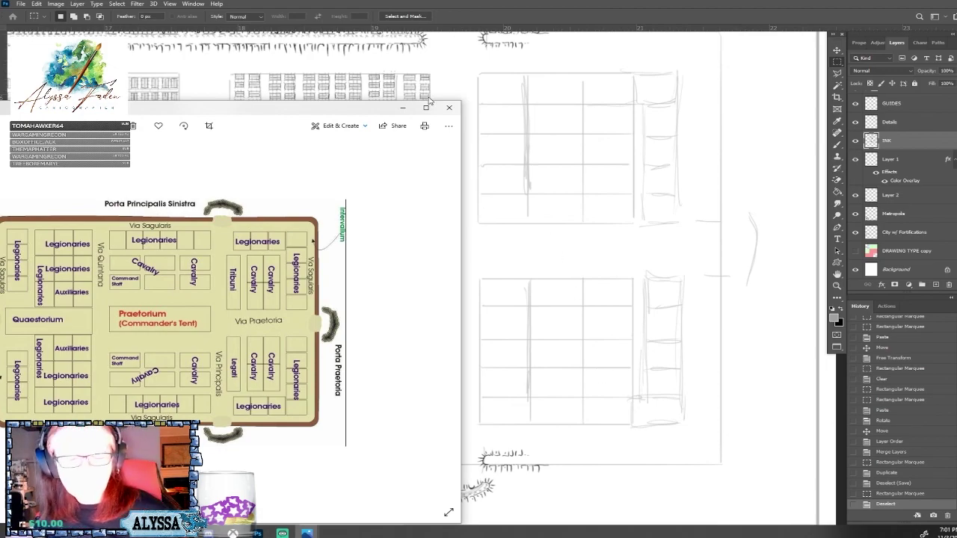
pyautogui.click(404, 108)
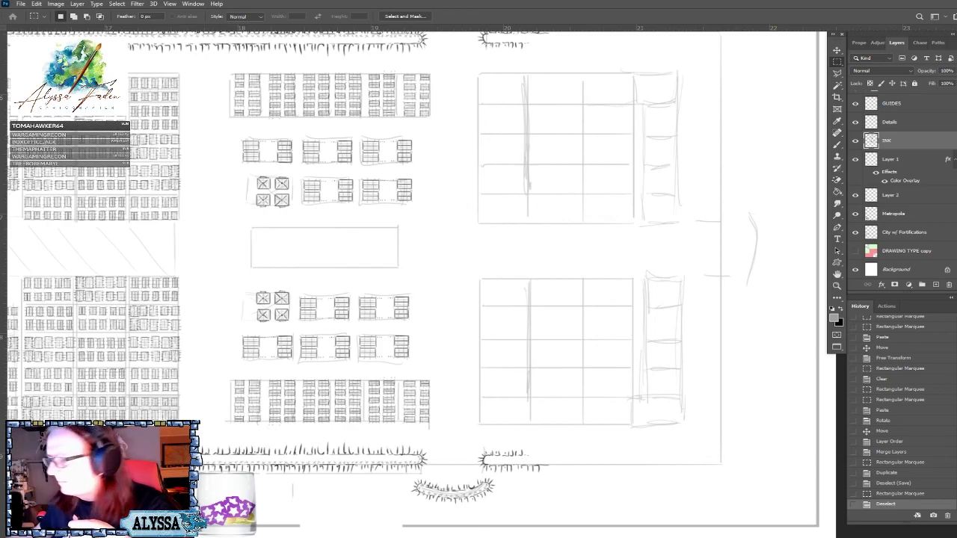
pyautogui.hotkey('alt', 'Tab')
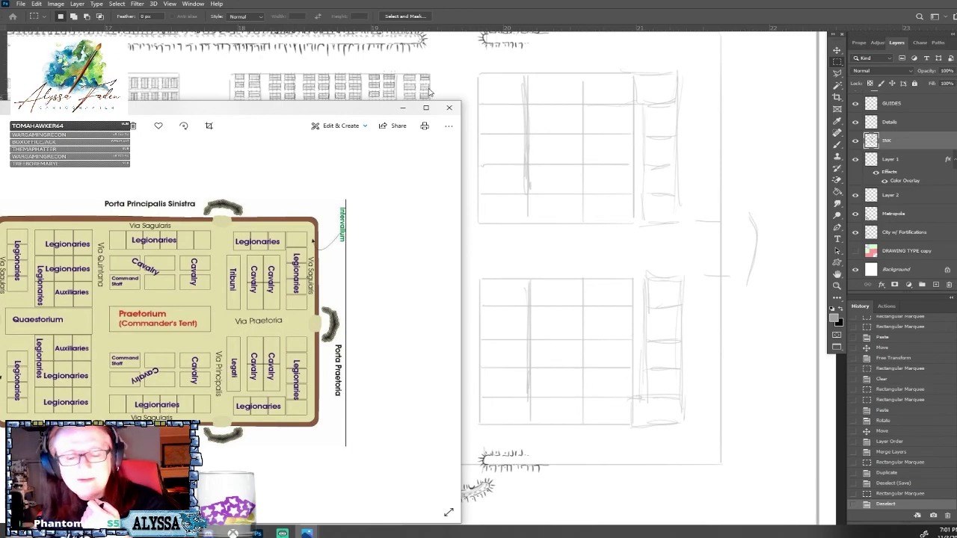
pyautogui.click(402, 107)
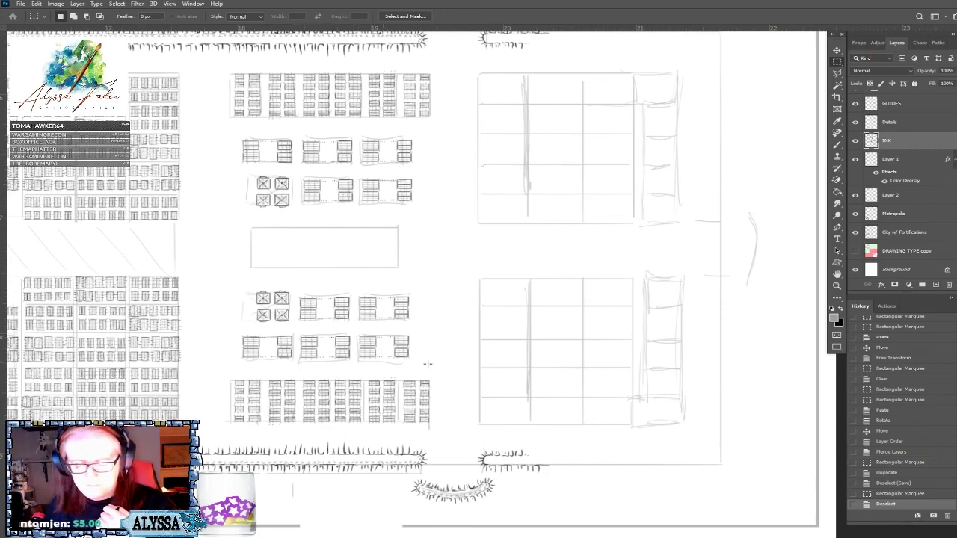
# Duplicate the four paired building groups from below the central rectangle into the empty lower-right grid block.
pyautogui.moveTo(298, 365); pyautogui.dragTo(438, 293)
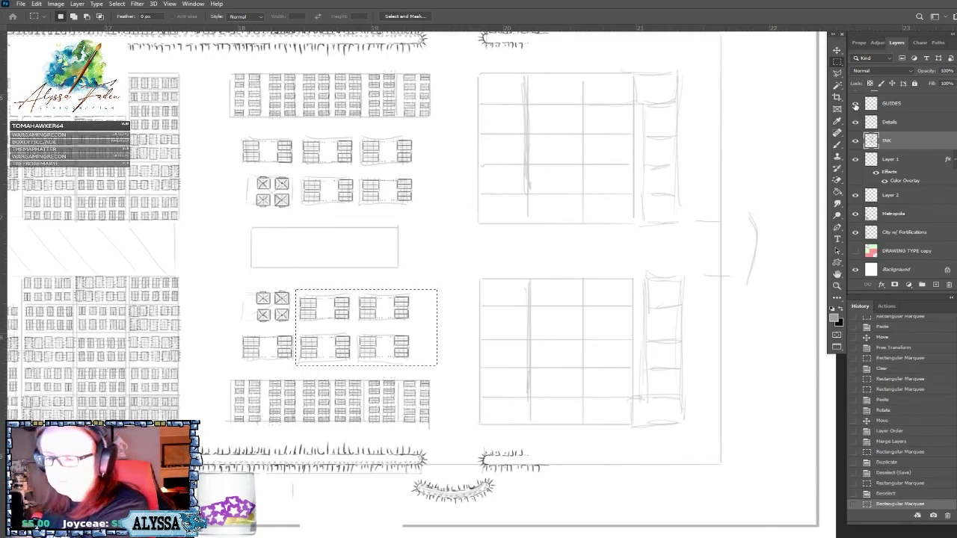
pyautogui.click(837, 49)
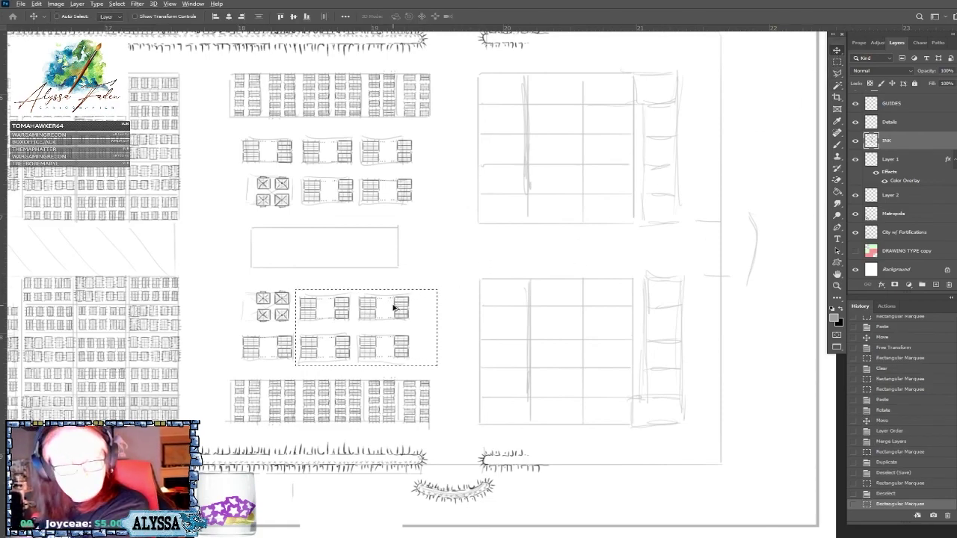
pyautogui.moveTo(394, 306)
pyautogui.mouseDown()
pyautogui.moveTo(421, 331)
pyautogui.moveTo(592, 331)
pyautogui.moveTo(621, 346)
pyautogui.mouseUp()
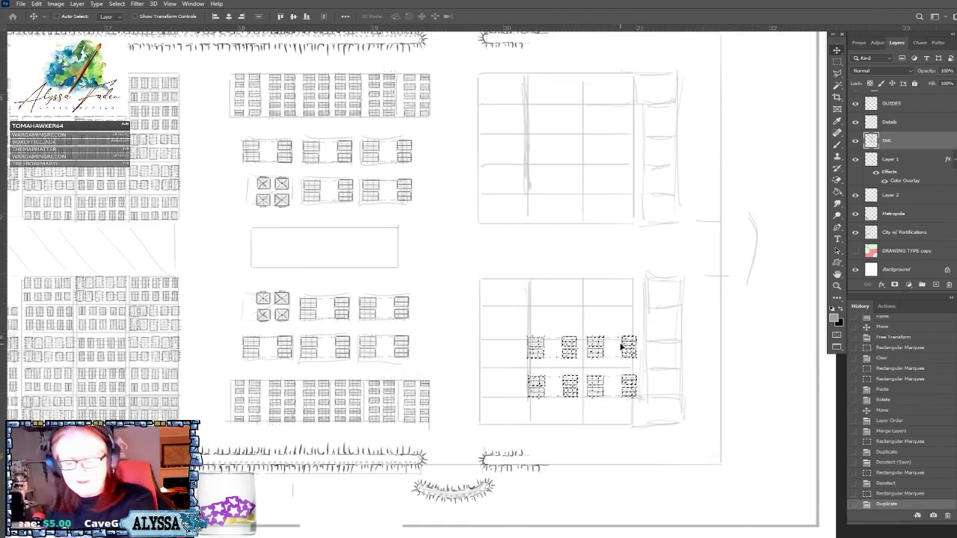
pyautogui.scroll(3, 621, 346)
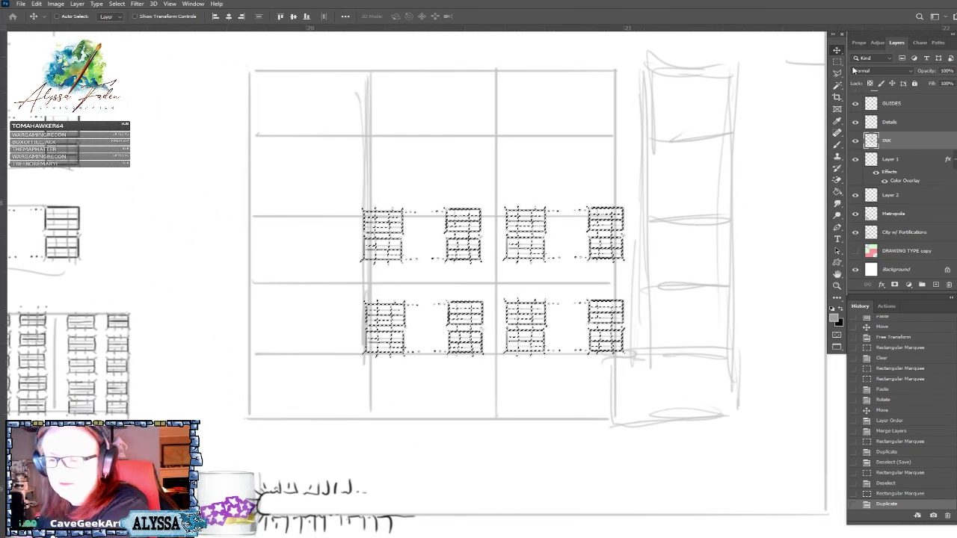
# Move the right-hand two of the copied building groups out of the grid, over the narrow sketched strip beside it.
pyautogui.press('m')
pyautogui.hotkey('ctrl', 'd')
pyautogui.moveTo(490, 370); pyautogui.dragTo(782, 117)
pyautogui.press('v')
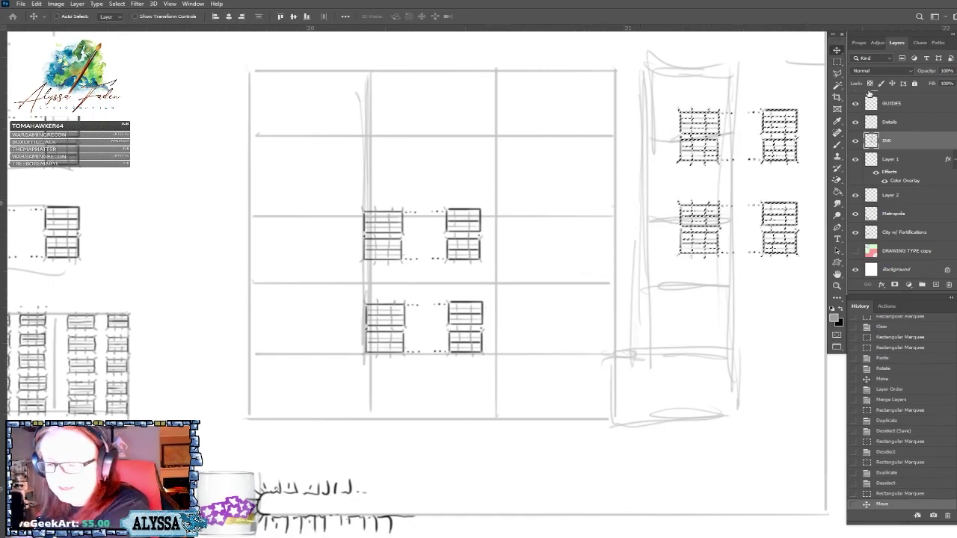
# Align the two remaining building groups with the grid's middle column, and lower the upper one into the cell directly above the other.
pyautogui.press('m')
pyautogui.moveTo(353, 365); pyautogui.dragTo(556, 182)
pyautogui.click(837, 50)
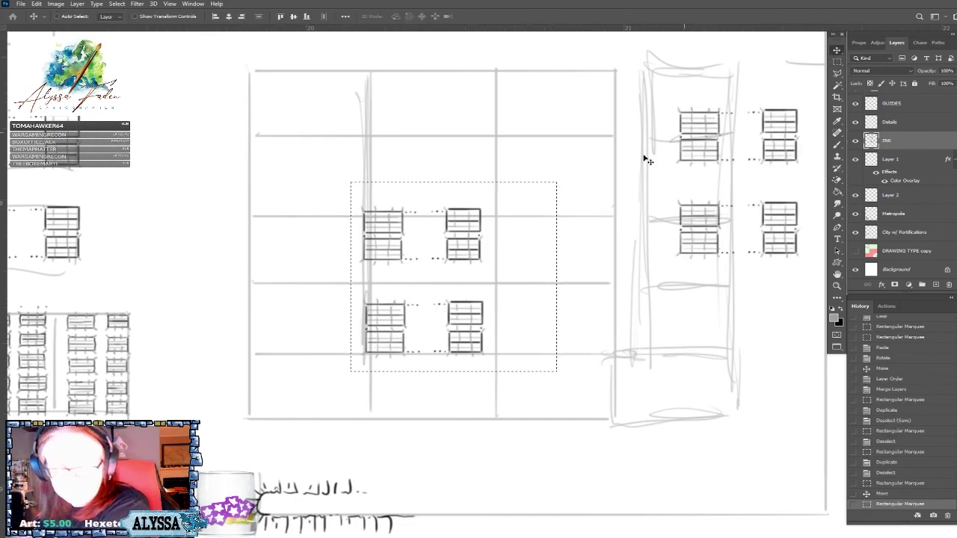
pyautogui.moveTo(475, 224); pyautogui.dragTo(486, 214)
pyautogui.press('m')
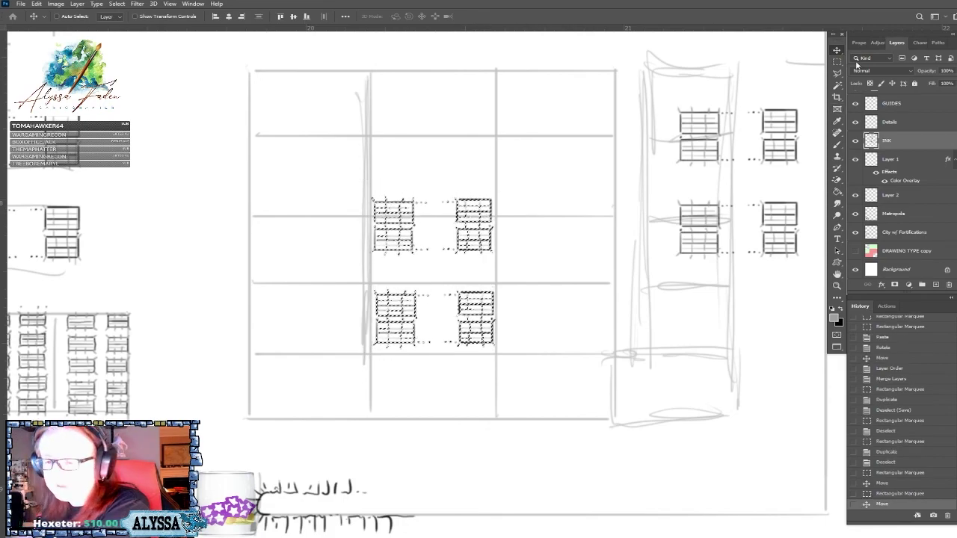
pyautogui.moveTo(363, 182); pyautogui.dragTo(495, 263)
pyautogui.click(837, 49)
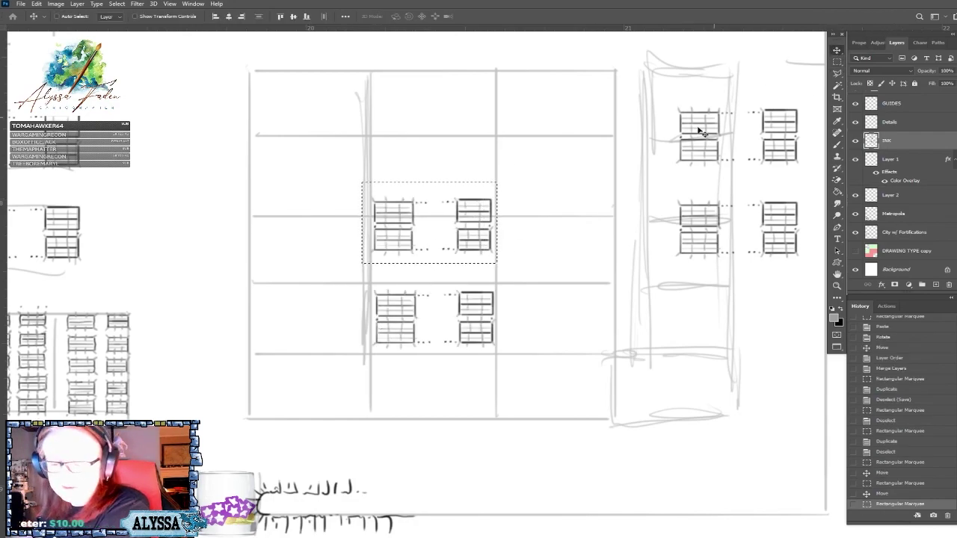
pyautogui.moveTo(482, 212); pyautogui.dragTo(483, 234)
pyautogui.click(837, 61)
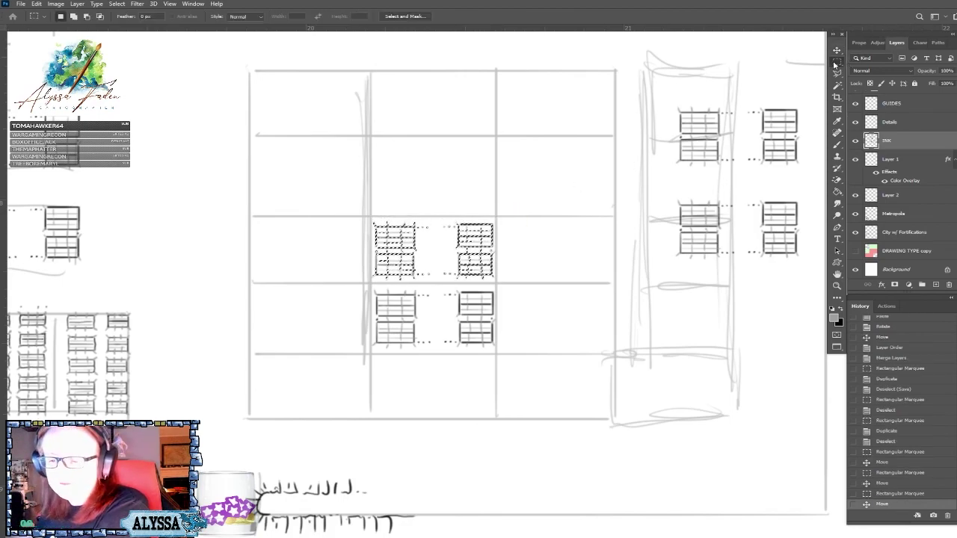
# Move the two building groups set aside into the top two cells of the grid's middle column, and clear the selection.
pyautogui.moveTo(663, 99); pyautogui.dragTo(804, 171)
pyautogui.click(836, 49)
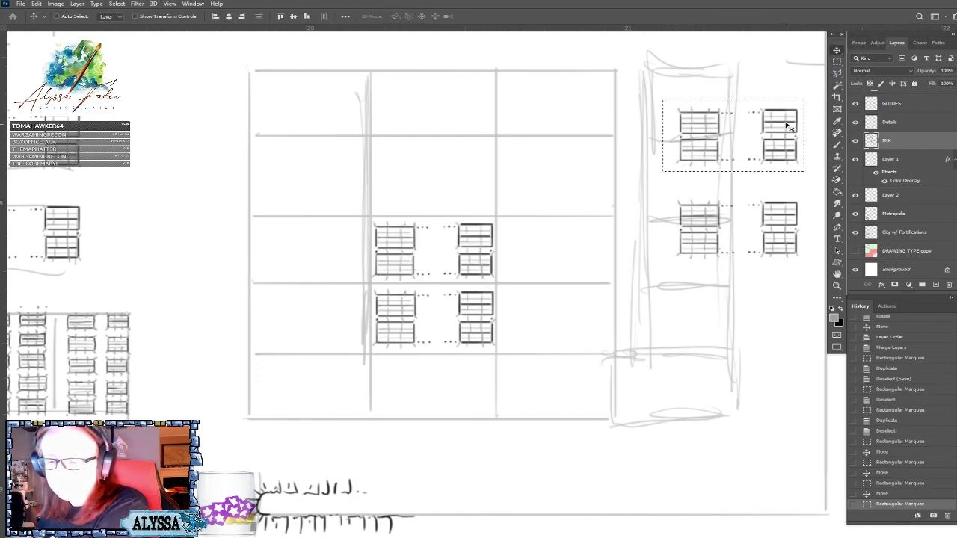
pyautogui.moveTo(786, 132); pyautogui.dragTo(481, 174)
pyautogui.press('m')
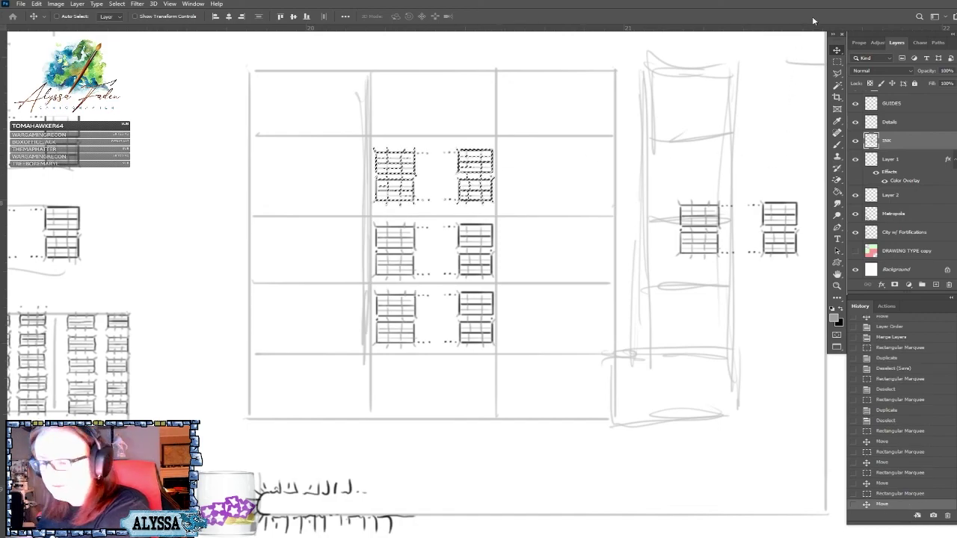
pyautogui.moveTo(803, 196); pyautogui.dragTo(804, 260)
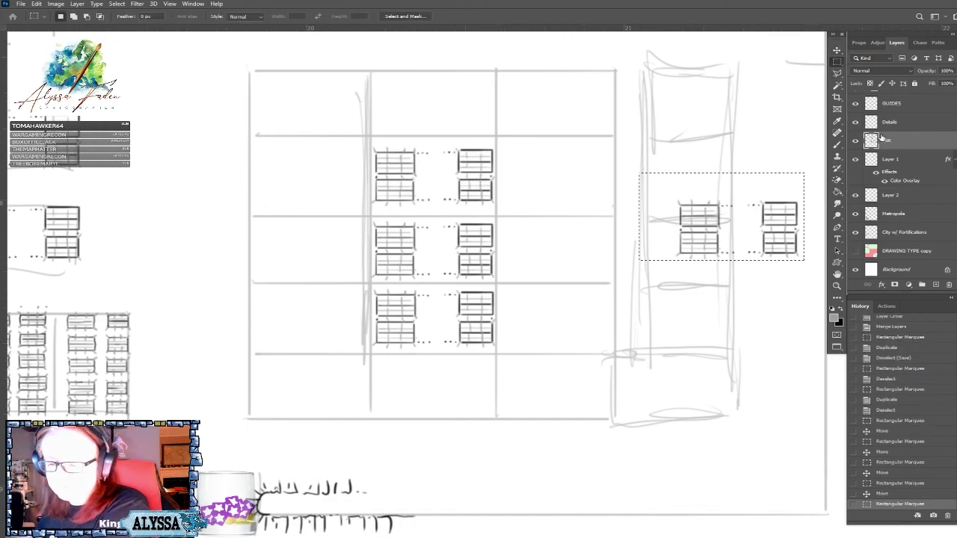
pyautogui.click(837, 50)
pyautogui.moveTo(784, 220); pyautogui.dragTo(480, 96)
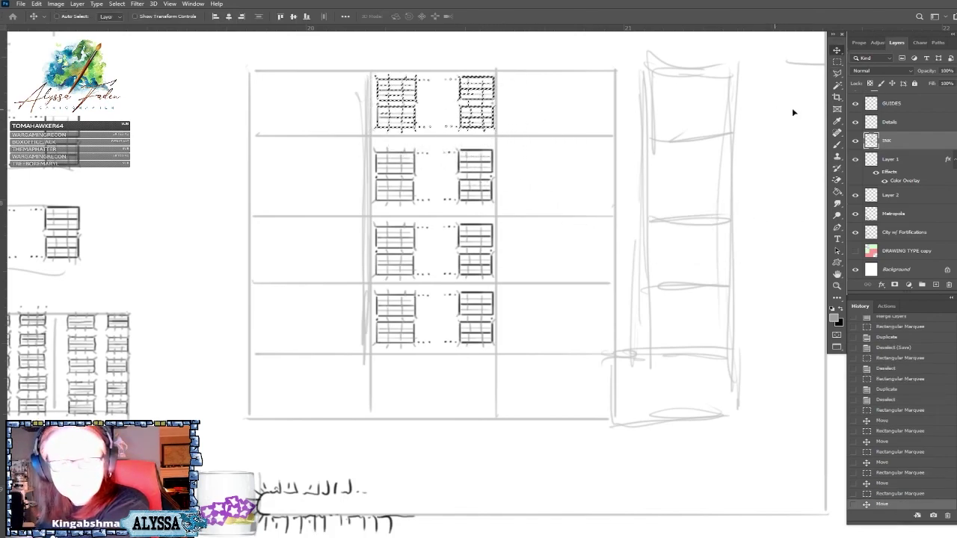
pyautogui.press('m')
pyautogui.hotkey('ctrl', 'd')
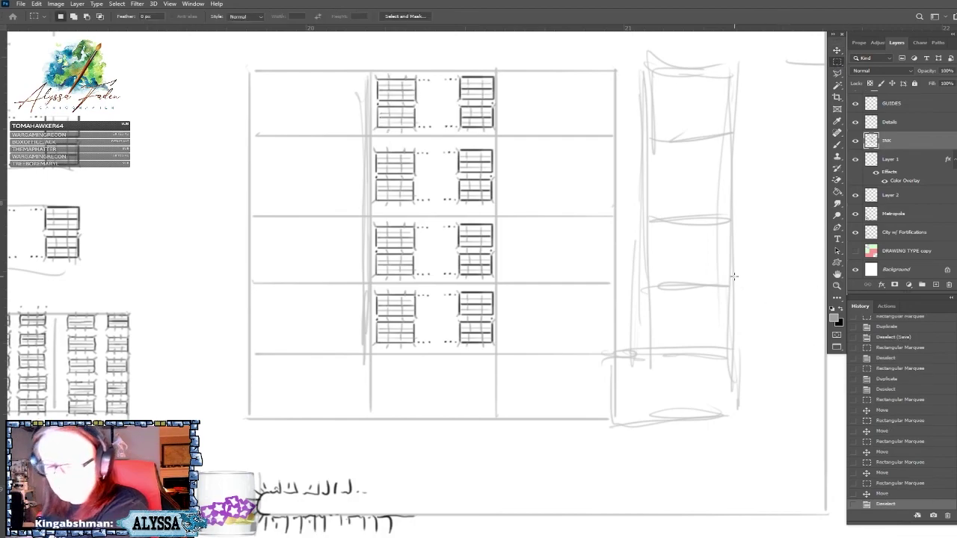
# Ink small strokes around the edges of the right-hand buildings in the upper rows of the new column.
pyautogui.press('b')
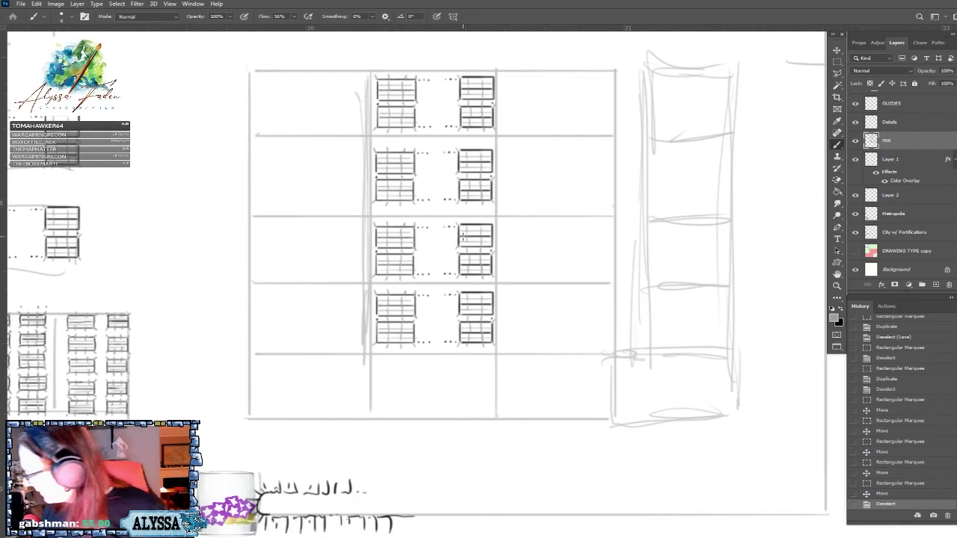
pyautogui.moveTo(630, 216); pyautogui.dragTo(663, 323)
pyautogui.hotkey('ctrl', 'z')
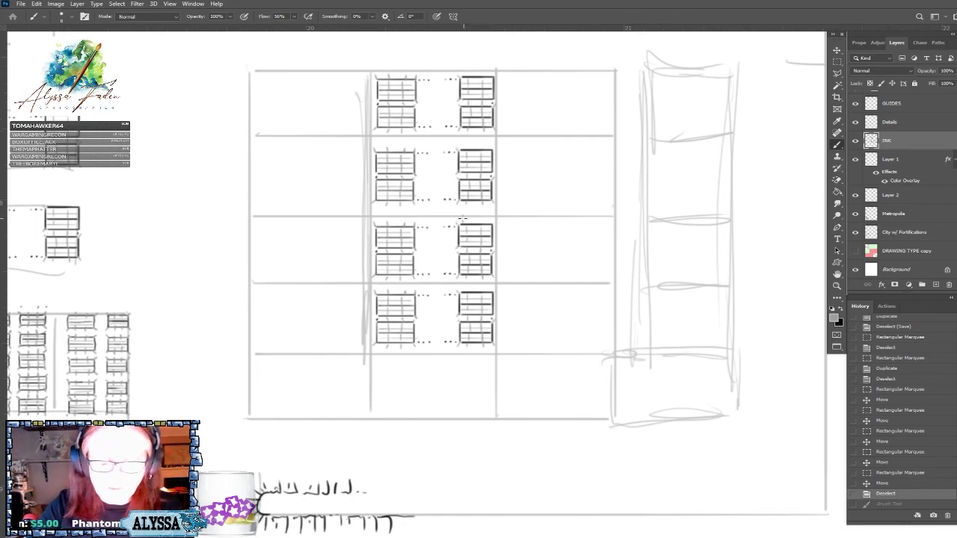
pyautogui.hotkey('ctrl', 'shift', 'z')
pyautogui.moveTo(480, 223); pyautogui.dragTo(497, 211)
pyautogui.moveTo(468, 148)
pyautogui.mouseDown()
pyautogui.moveTo(465, 138)
pyautogui.moveTo(493, 146)
pyautogui.moveTo(503, 117)
pyautogui.mouseUp()
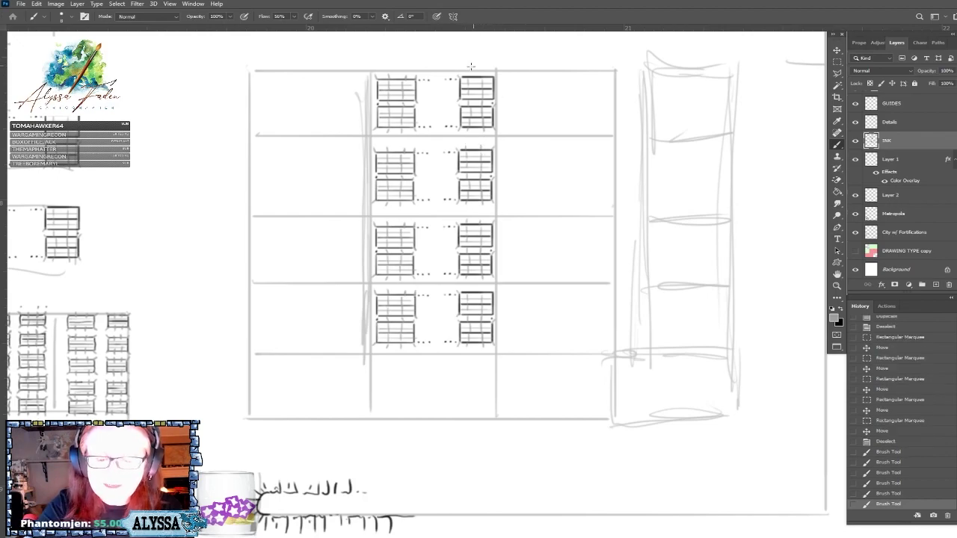
pyautogui.moveTo(468, 75); pyautogui.dragTo(498, 81)
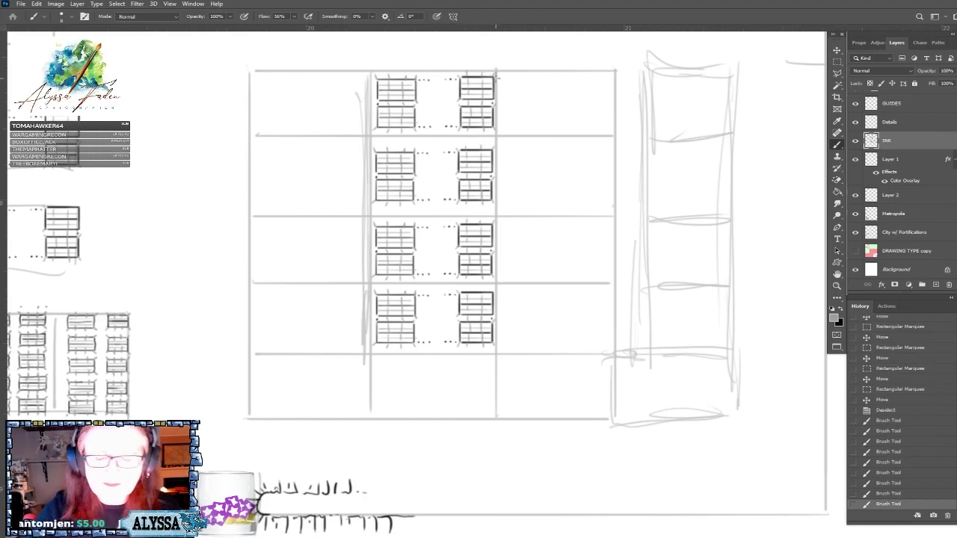
pyautogui.scroll(-1, 495, 77)
pyautogui.scroll(-2, 495, 77)
pyautogui.scroll(2, 494, 78)
pyautogui.scroll(-5, 495, 77)
pyautogui.scroll(2, 495, 77)
pyautogui.scroll(3, 494, 78)
pyautogui.scroll(-3, 495, 78)
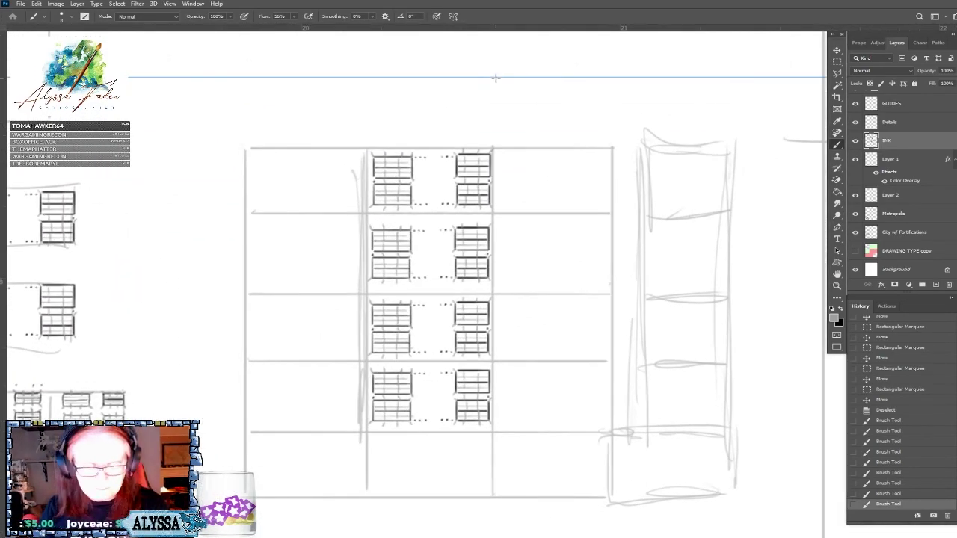
pyautogui.scroll(-1, 495, 78)
pyautogui.scroll(1, 495, 78)
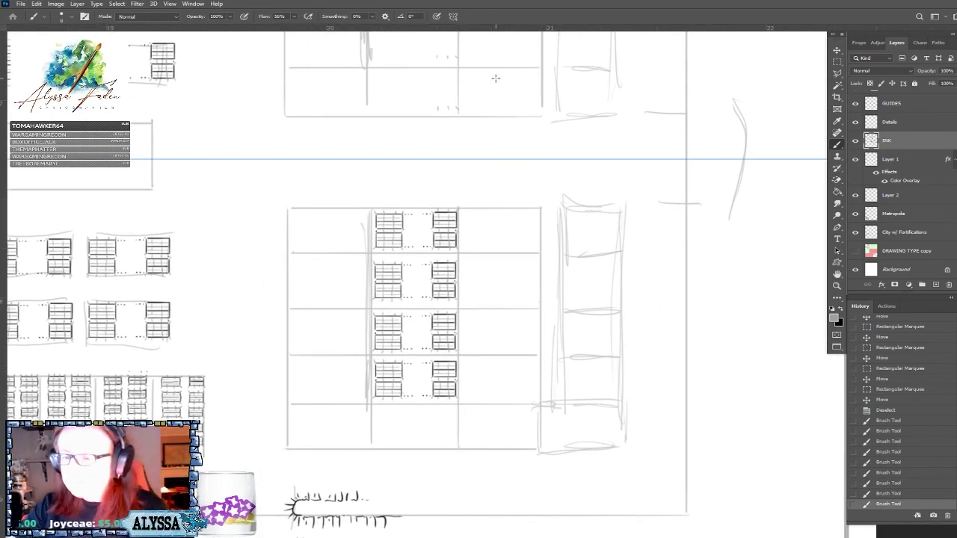
pyautogui.click(838, 61)
pyautogui.moveTo(349, 184); pyautogui.dragTo(474, 408)
pyautogui.click(639, 381)
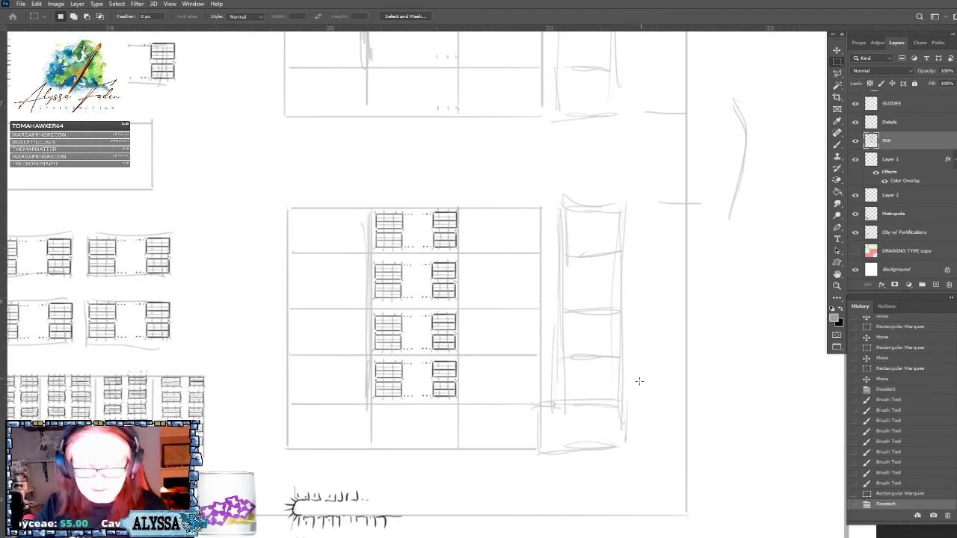
# Ink small strokes on the right-hand buildings in the lowest filled row of the new column.
pyautogui.click(837, 144)
pyautogui.moveTo(437, 362)
pyautogui.mouseDown()
pyautogui.moveTo(447, 363)
pyautogui.moveTo(455, 389)
pyautogui.mouseUp()
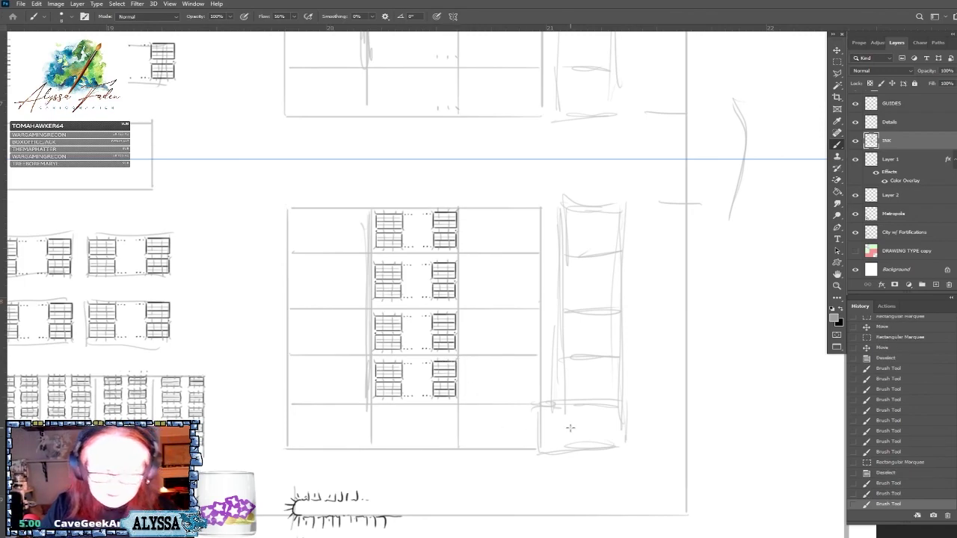
# Duplicate the column of four building groups into the adjoining right-hand column of the lower grid block, and clear the selection.
pyautogui.click(834, 64)
pyautogui.moveTo(346, 195); pyautogui.dragTo(470, 406)
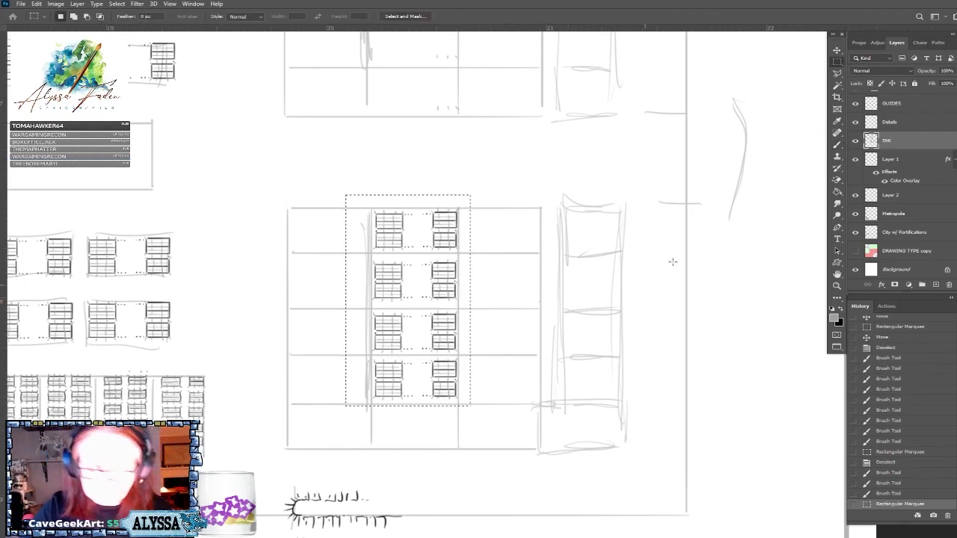
pyautogui.click(836, 50)
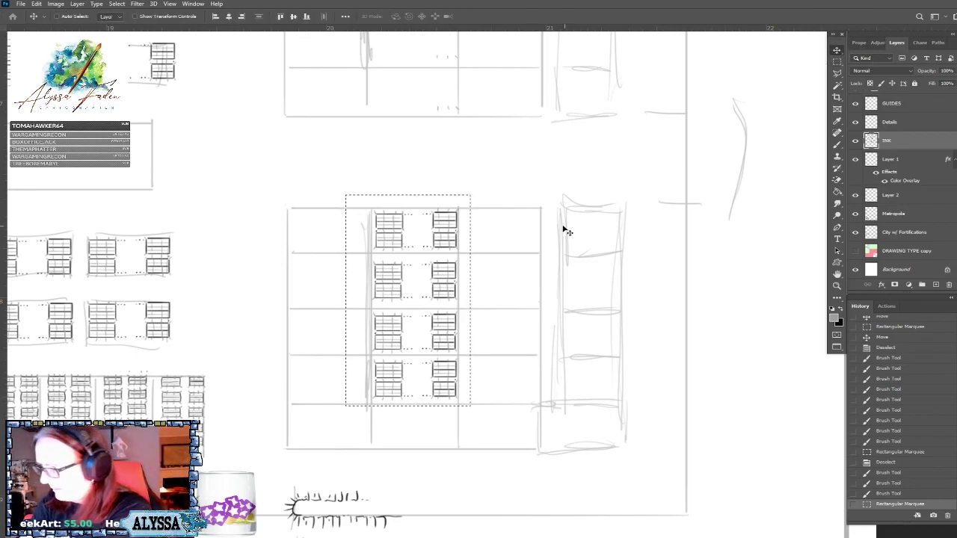
pyautogui.moveTo(445, 281); pyautogui.dragTo(496, 293)
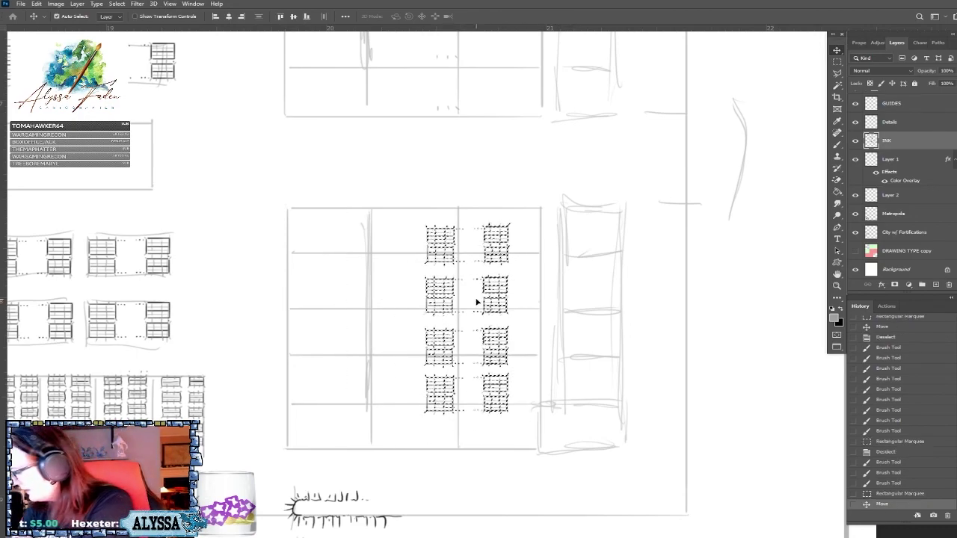
pyautogui.hotkey('ctrl', 'z')
pyautogui.moveTo(449, 238); pyautogui.dragTo(532, 233)
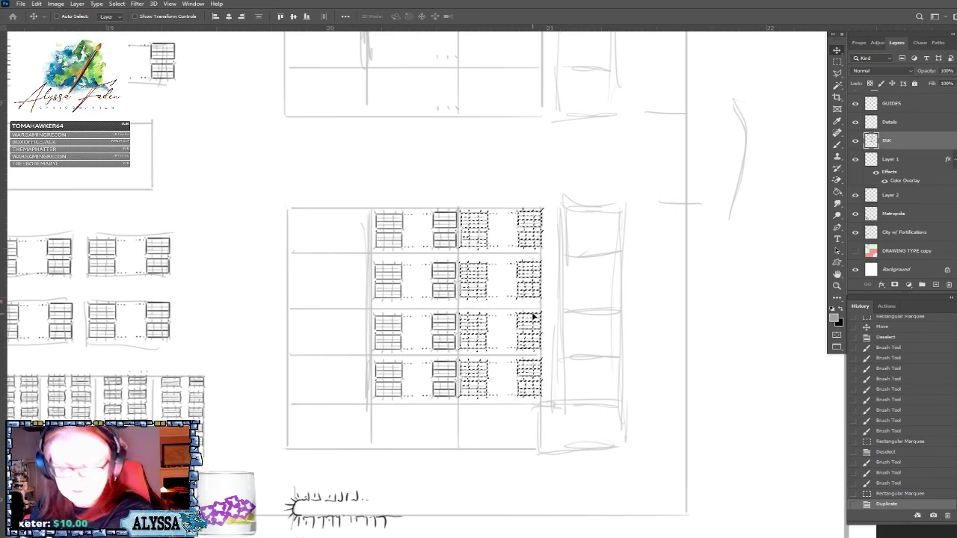
pyautogui.press('m')
pyautogui.click(652, 188)
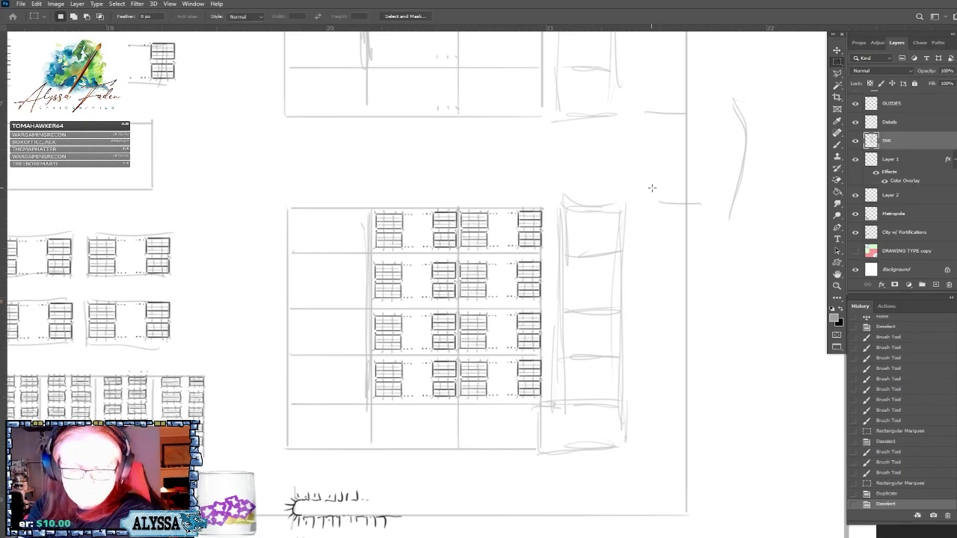
# Examine the partly filled lower grid block against the whole camp plan and the neighbouring map panels.
pyautogui.hscroll(-2, 651, 189)
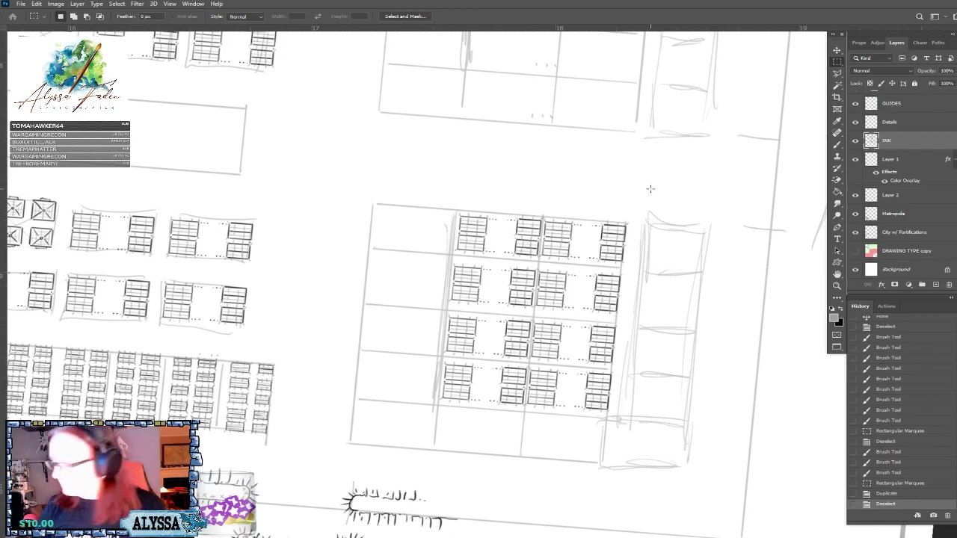
pyautogui.scroll(-5, 650, 188)
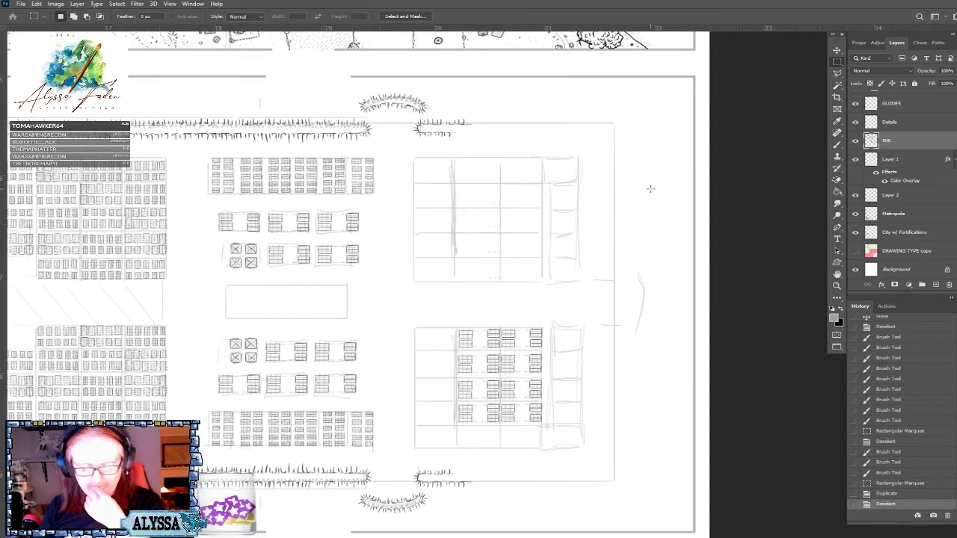
pyautogui.scroll(5, 650, 189)
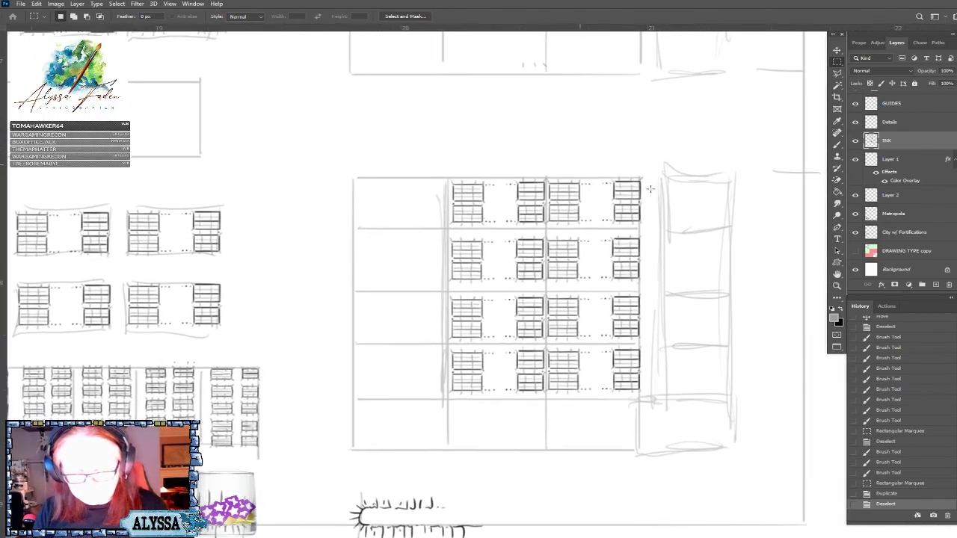
pyautogui.hscroll(1, 651, 189)
pyautogui.scroll(-3, 651, 188)
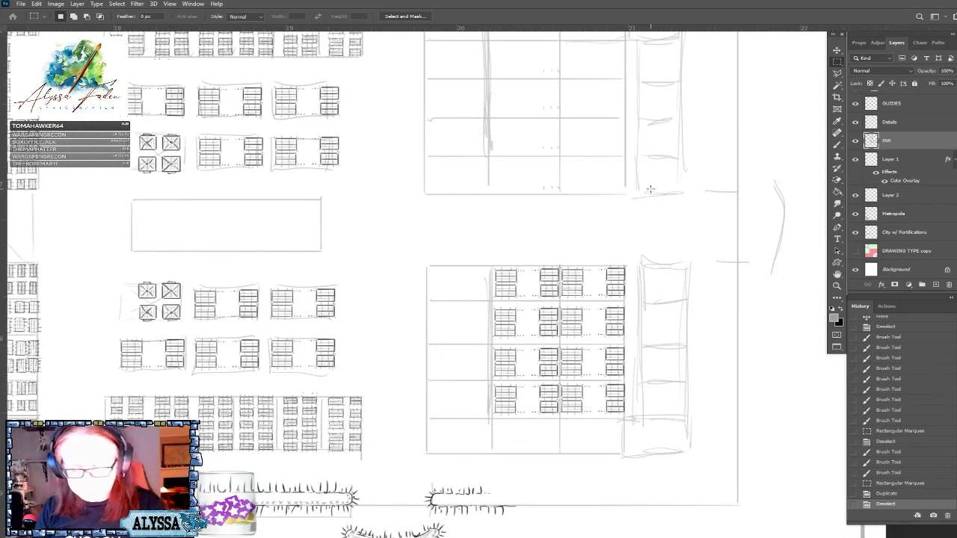
pyautogui.scroll(1, 651, 189)
pyautogui.scroll(-2, 651, 189)
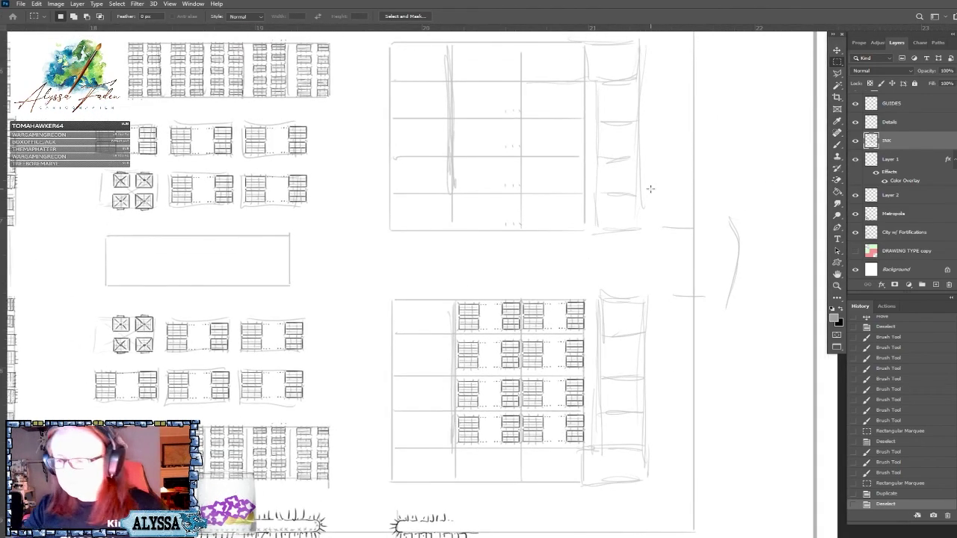
pyautogui.scroll(3, 418, 284)
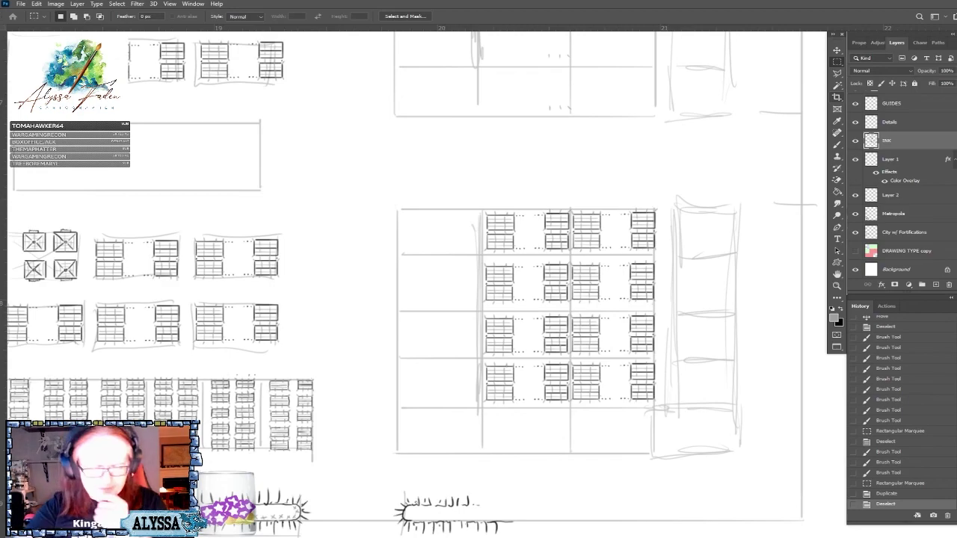
pyautogui.moveTo(418, 284); pyautogui.dragTo(492, 260)
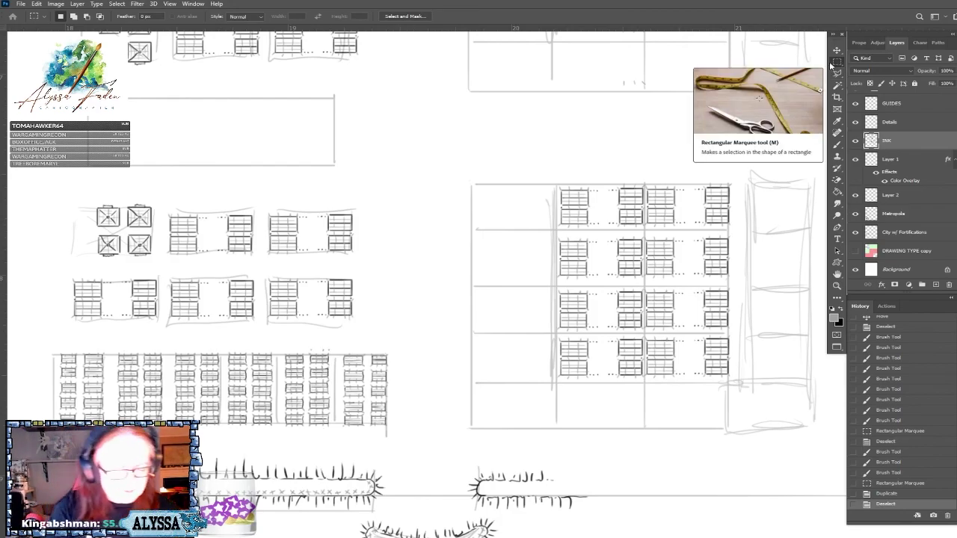
pyautogui.hotkey('ctrl', '-')
pyautogui.hotkey('ctrl', '-')
pyautogui.hotkey('ctrl', '-')
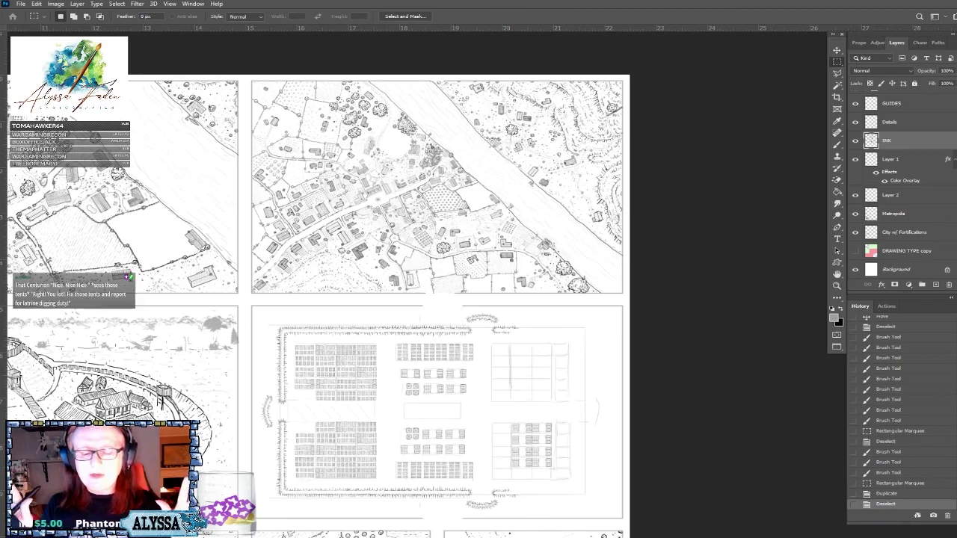
pyautogui.scroll(5, 419, 164)
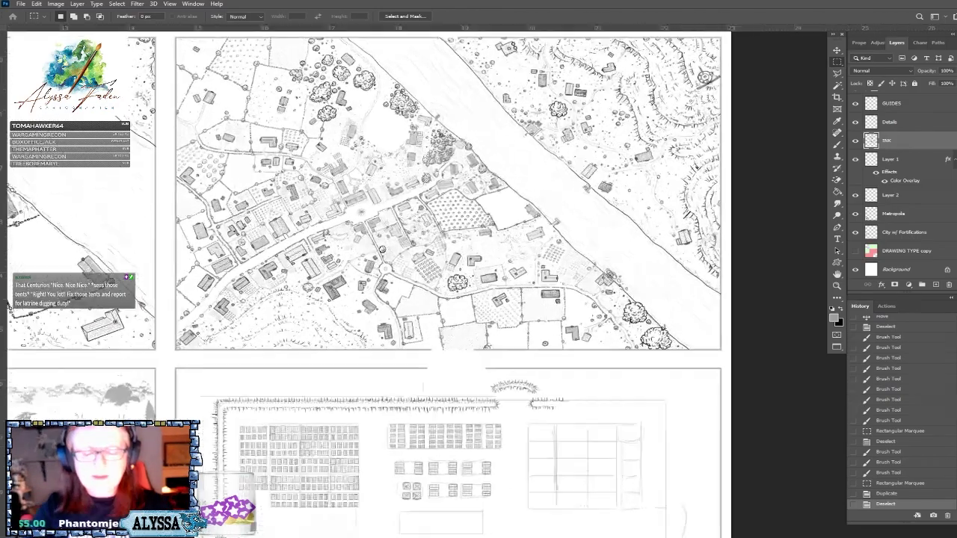
pyautogui.scroll(-3, 448, 225)
pyautogui.scroll(-1, 463, 344)
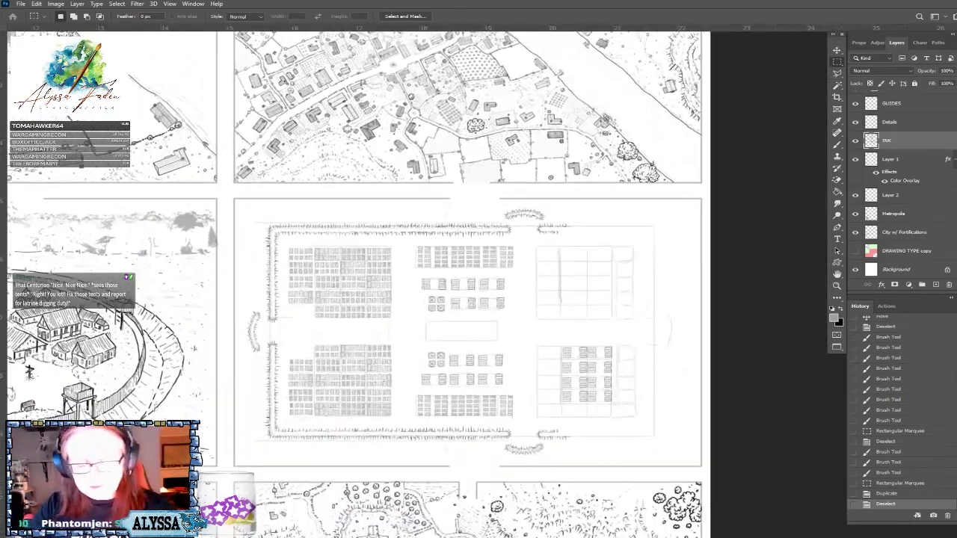
pyautogui.scroll(3, 464, 344)
pyautogui.scroll(-4, 464, 344)
pyautogui.scroll(3, 347, 440)
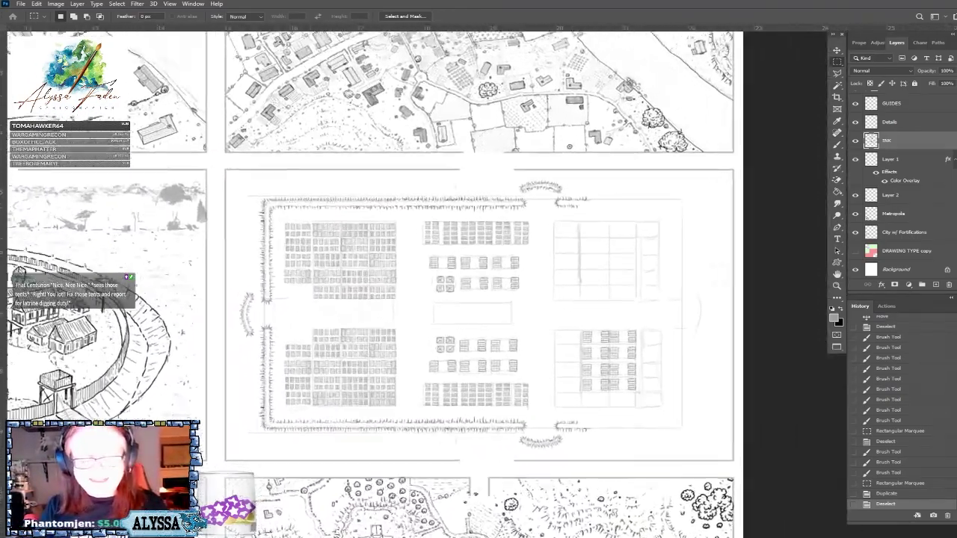
pyautogui.scroll(2, 403, 419)
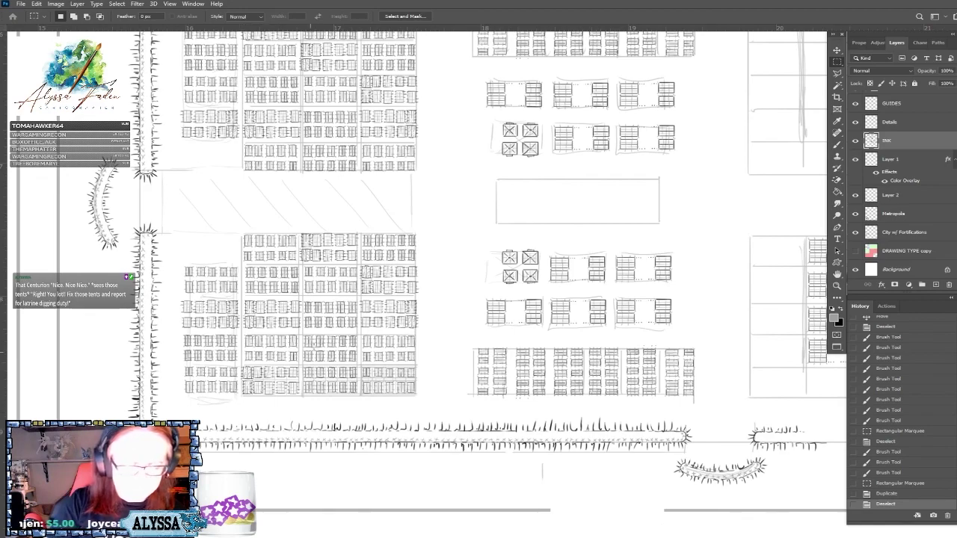
# Duplicate one full column of small barracks from the lower barracks block into the lower grid block's empty left column, align it, and clear the selection.
pyautogui.moveTo(351, 234); pyautogui.dragTo(300, 404)
pyautogui.click(835, 50)
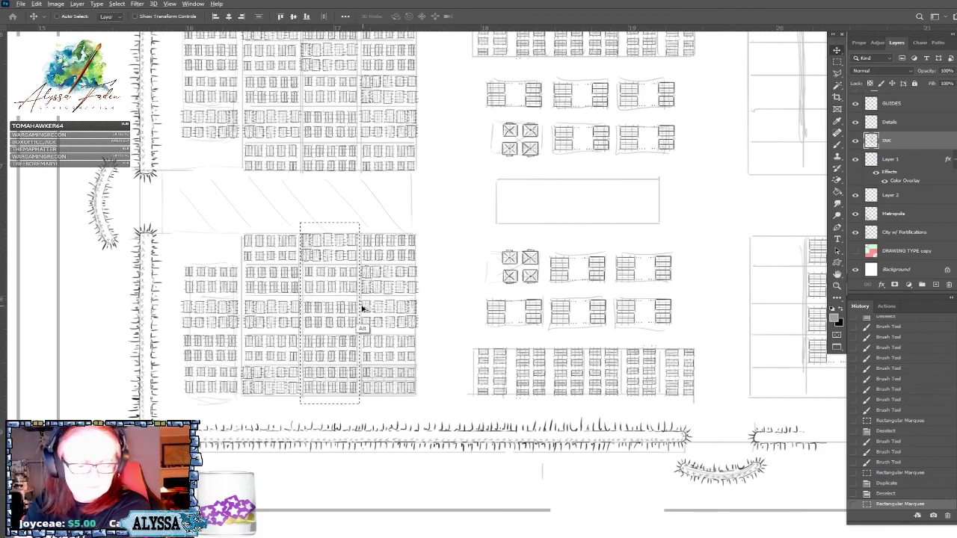
pyautogui.moveTo(346, 302); pyautogui.dragTo(441, 355)
pyautogui.hotkey('ctrl', 'z')
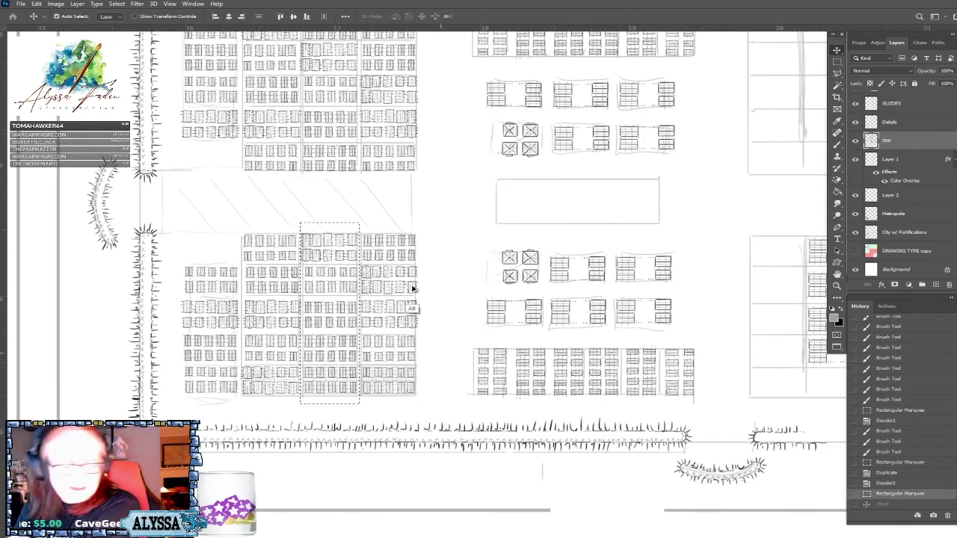
pyautogui.moveTo(347, 281); pyautogui.dragTo(788, 288)
pyautogui.scroll(-2, 787, 288)
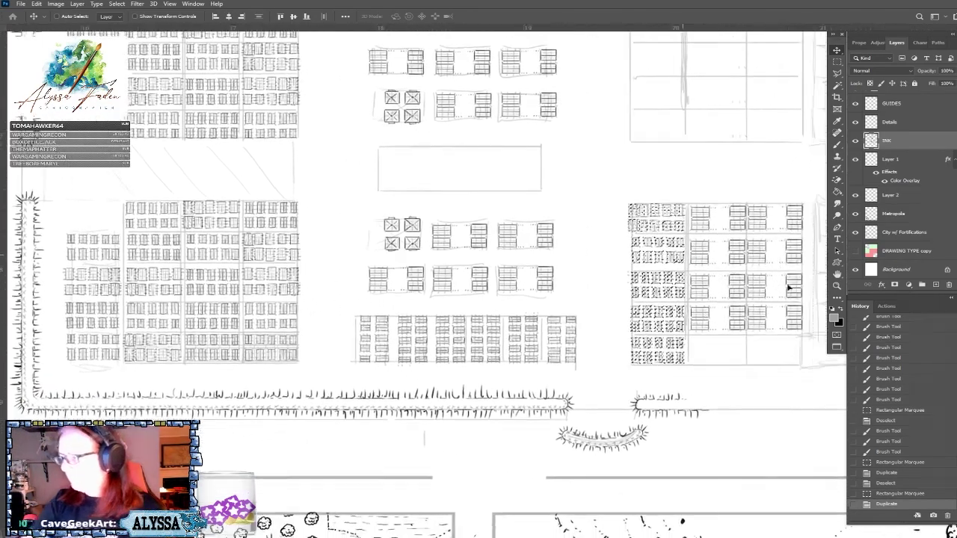
pyautogui.scroll(4, 787, 287)
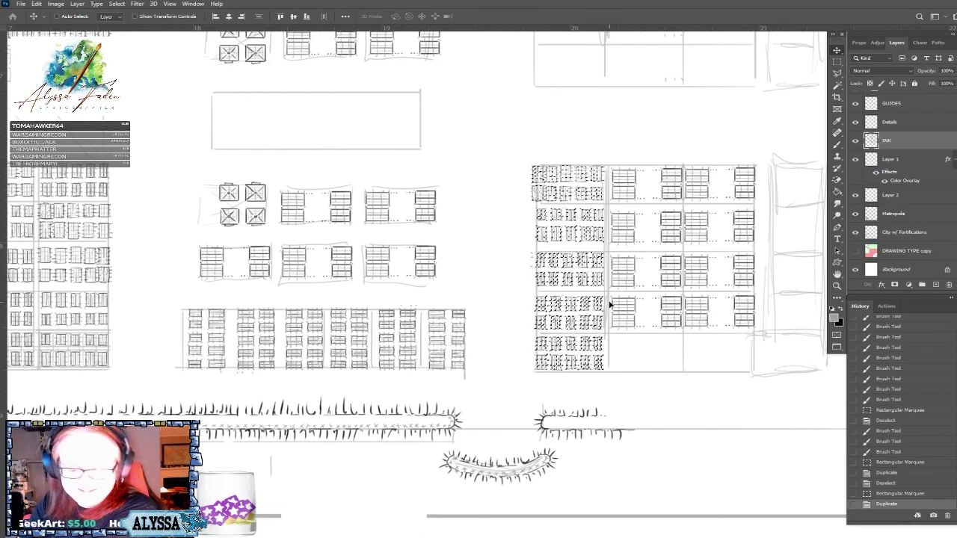
pyautogui.moveTo(602, 309); pyautogui.dragTo(604, 310)
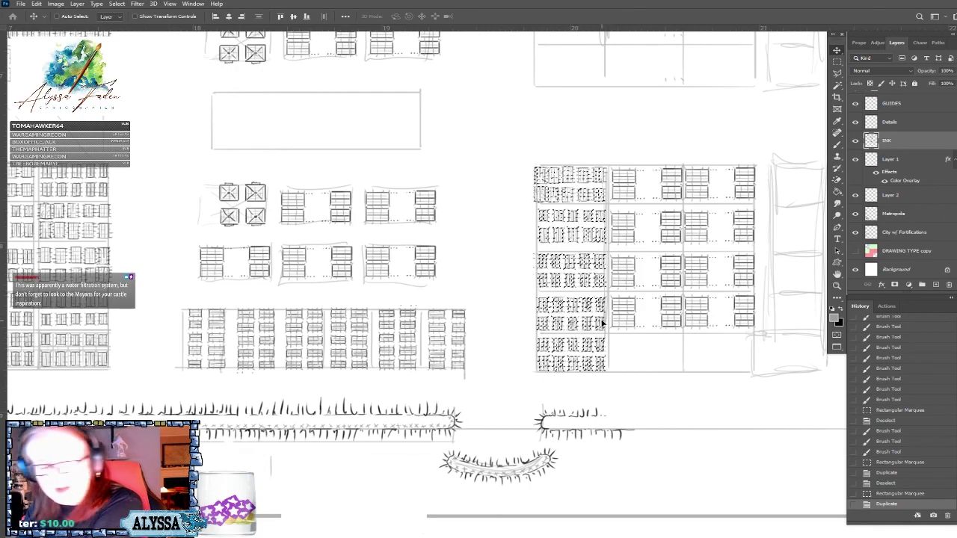
pyautogui.press('m')
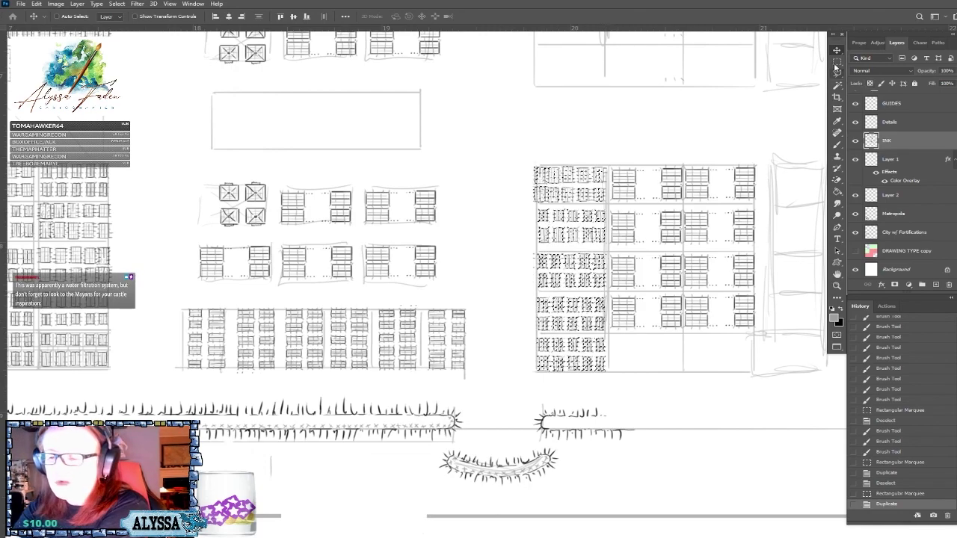
pyautogui.hotkey('ctrl', 'd')
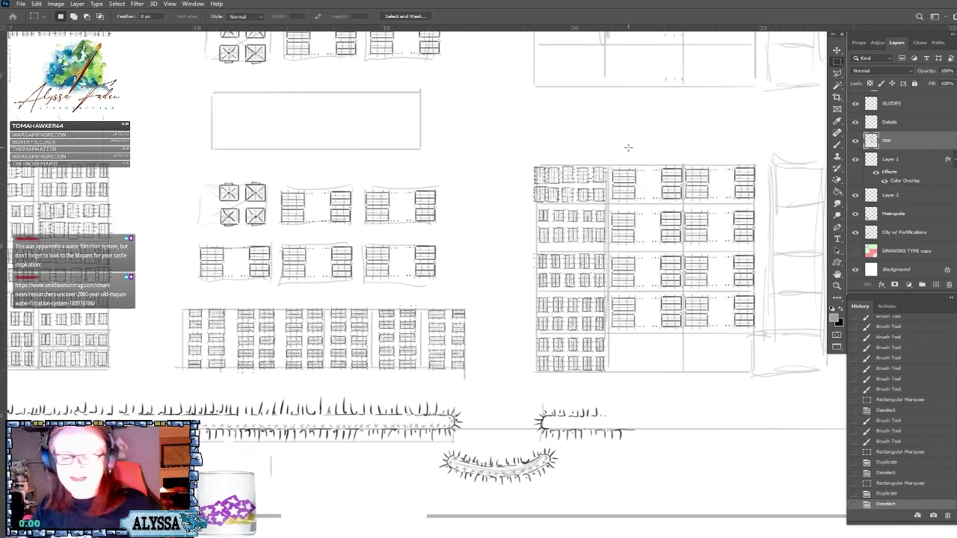
# Compare the remaining empty cells of the lower grid block with the finished barracks blocks across the camp.
pyautogui.scroll(-3, 628, 148)
pyautogui.scroll(2, 628, 148)
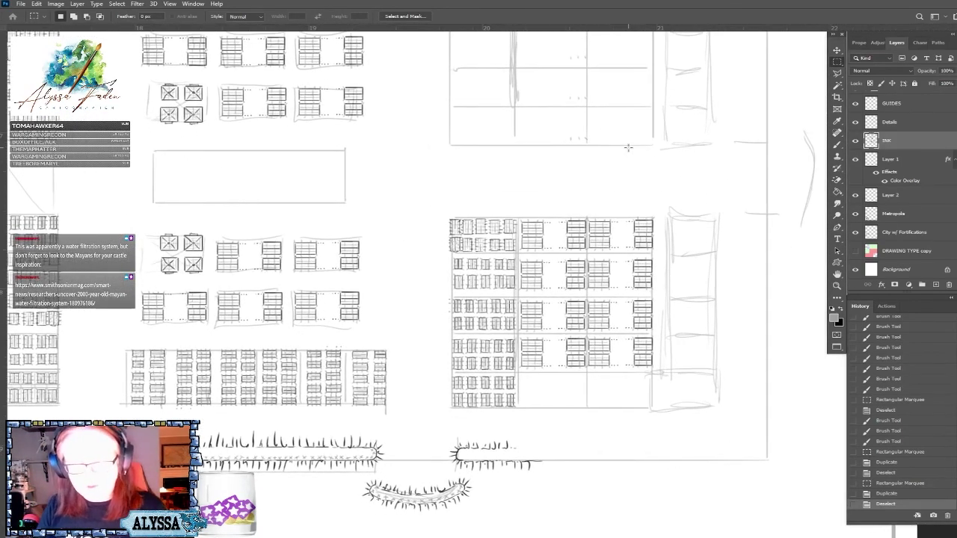
pyautogui.scroll(1, 628, 148)
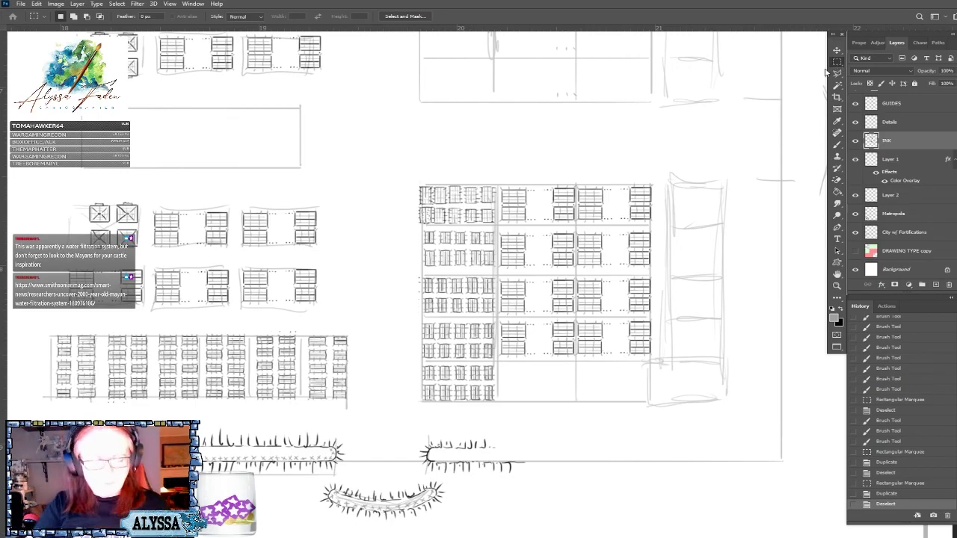
pyautogui.scroll(1, 419, 247)
pyautogui.scroll(-3, 419, 247)
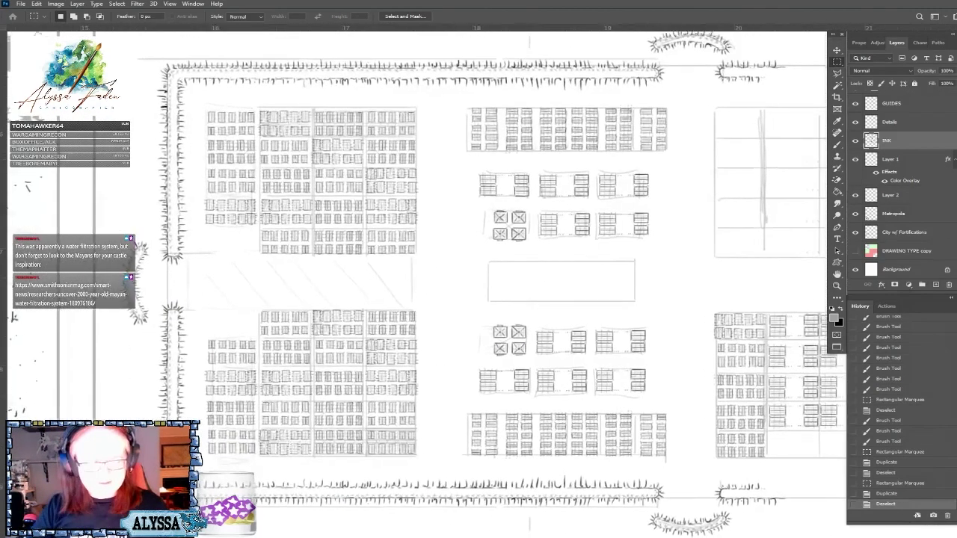
pyautogui.scroll(-2, 419, 246)
pyautogui.scroll(3, 418, 247)
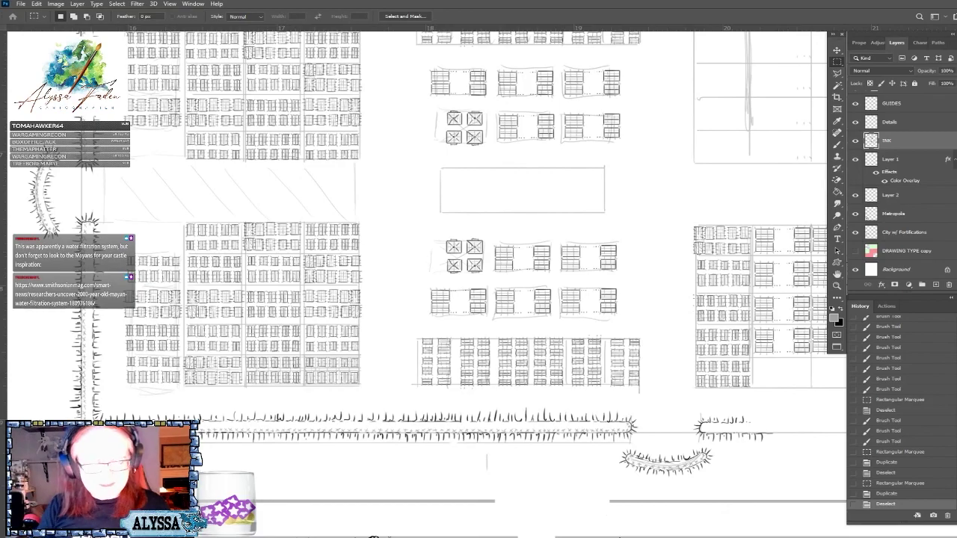
pyautogui.scroll(-2, 419, 247)
pyautogui.scroll(2, 419, 247)
pyautogui.scroll(-2, 418, 246)
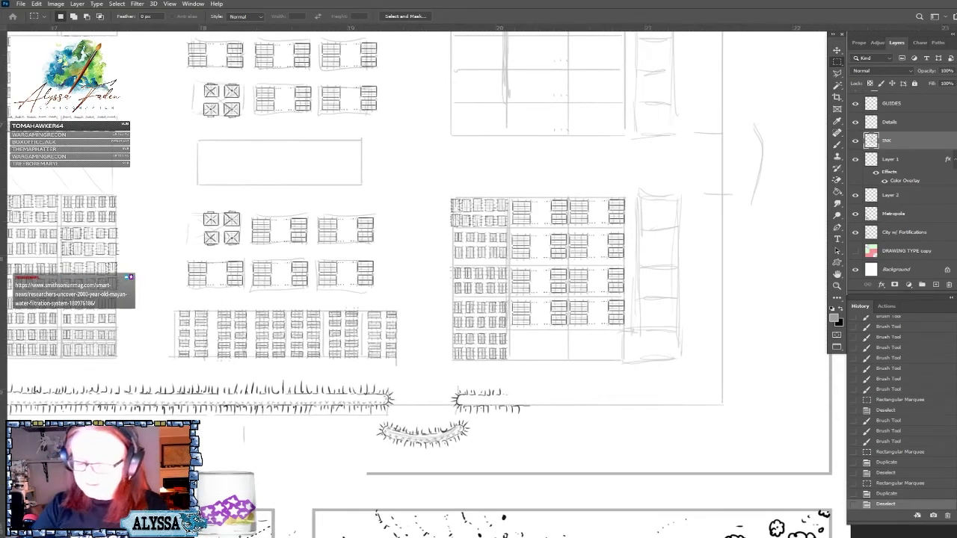
pyautogui.scroll(2, 418, 247)
# Duplicate a two-row strip of barracks spanning three columns into the lower grid block's bottom row, align it beside the barracks column, and clear the selection.
pyautogui.hscroll(-3, 419, 247)
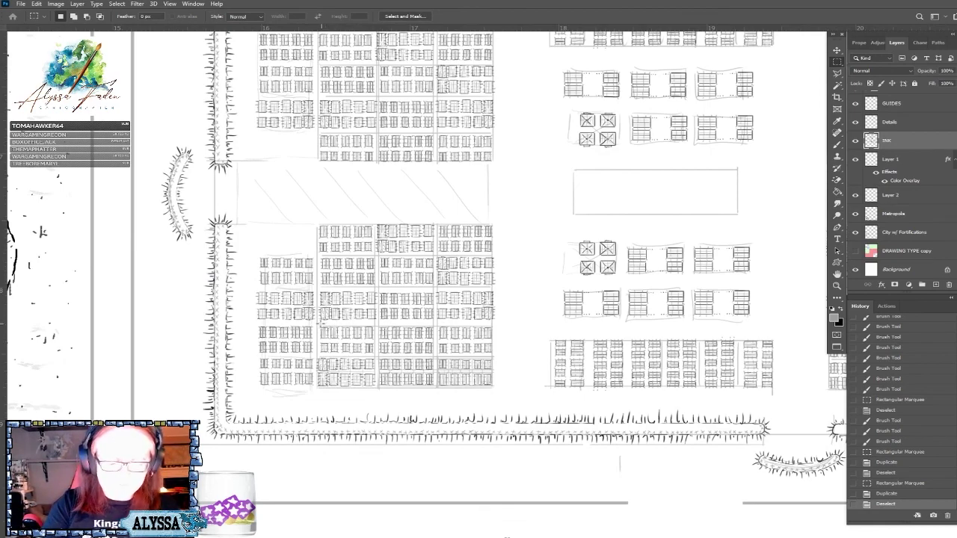
pyautogui.moveTo(316, 324); pyautogui.dragTo(498, 355)
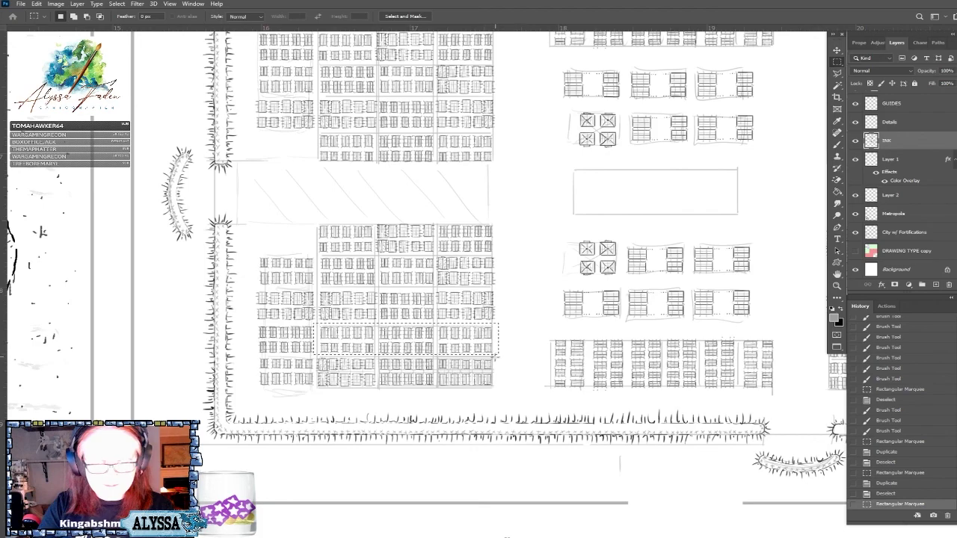
pyautogui.click(836, 52)
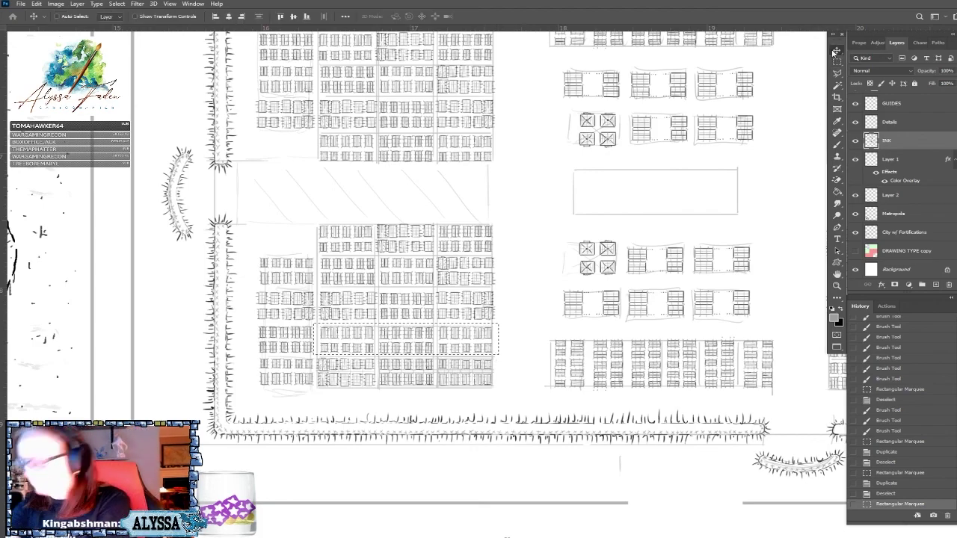
pyautogui.moveTo(463, 344); pyautogui.dragTo(736, 372)
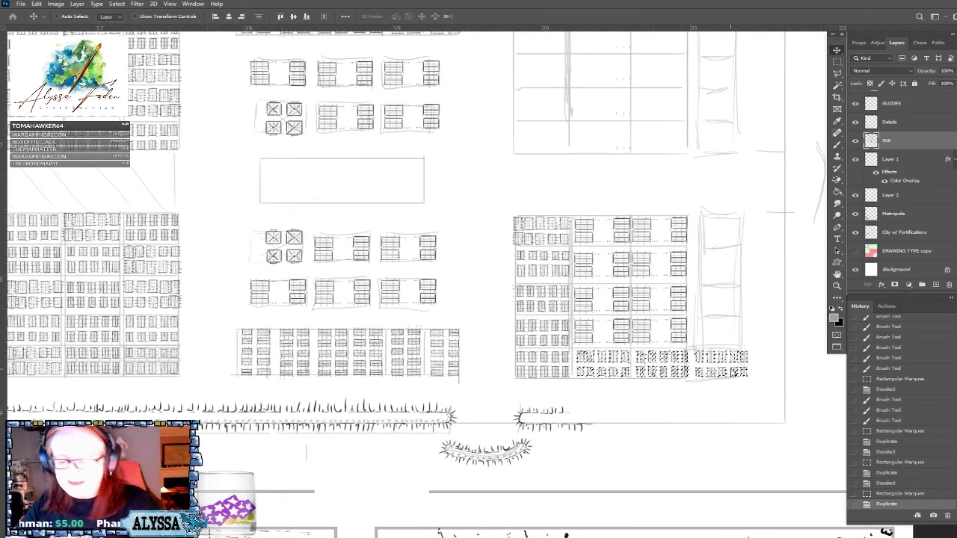
pyautogui.scroll(3, 735, 372)
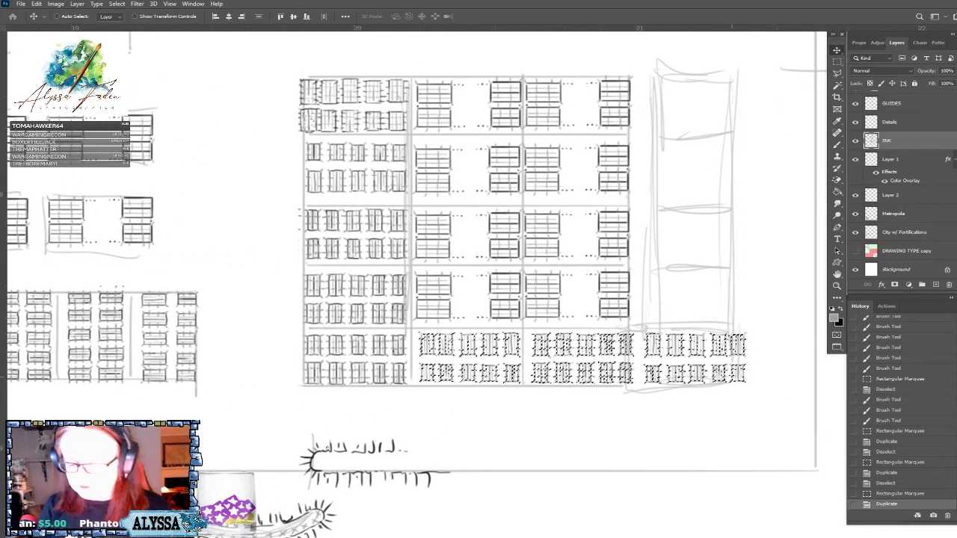
pyautogui.moveTo(735, 372); pyautogui.dragTo(734, 379)
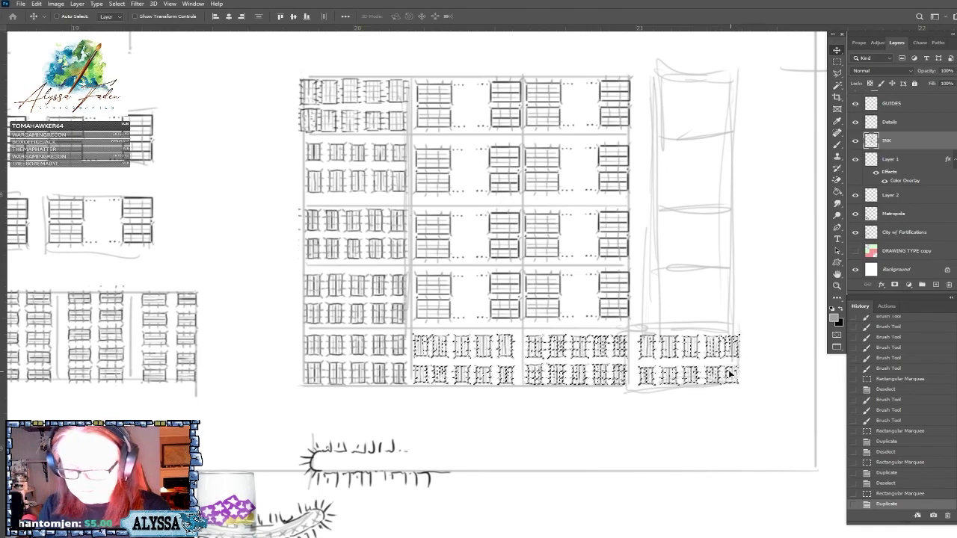
pyautogui.moveTo(710, 376); pyautogui.dragTo(714, 376)
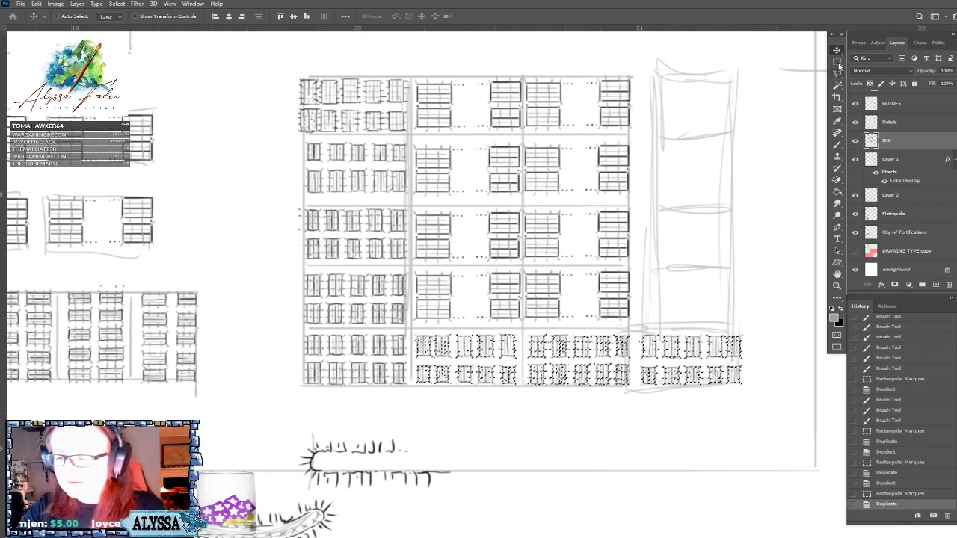
pyautogui.press('m')
pyautogui.hotkey('ctrl', 'd')
# Check the lower grid block's newly filled bottom row against the overall camp layout.
pyautogui.scroll(-5, 705, 173)
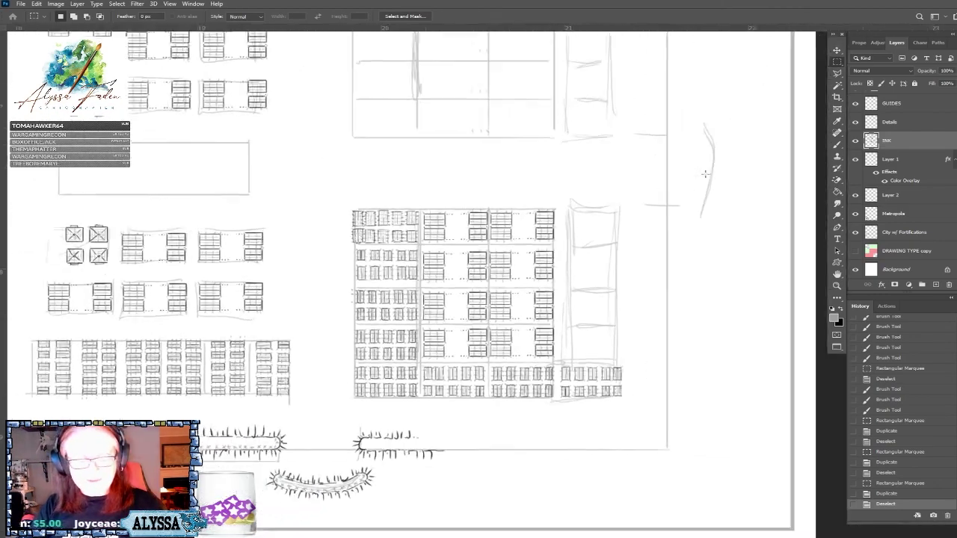
pyautogui.scroll(3, 705, 173)
pyautogui.scroll(-2, 704, 173)
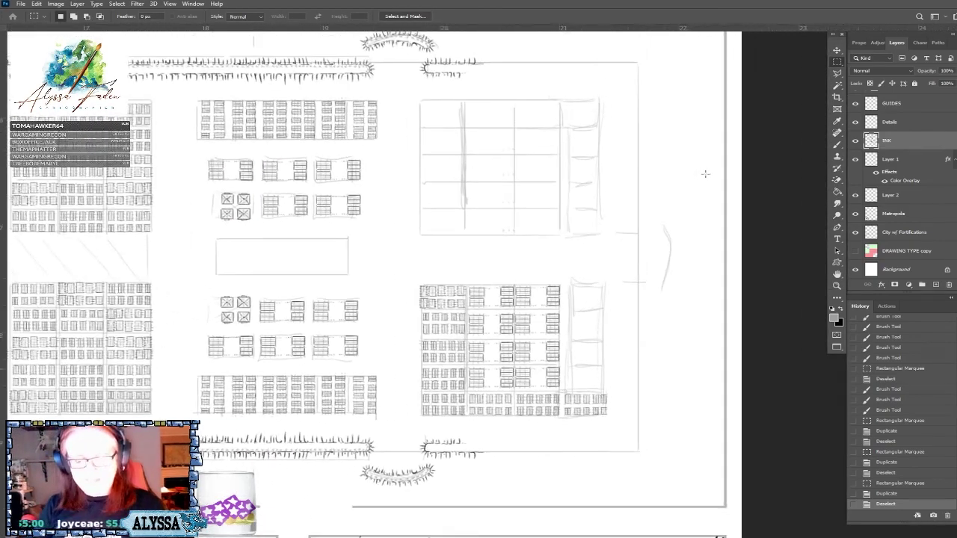
pyautogui.scroll(1, 705, 173)
pyautogui.scroll(-3, 705, 173)
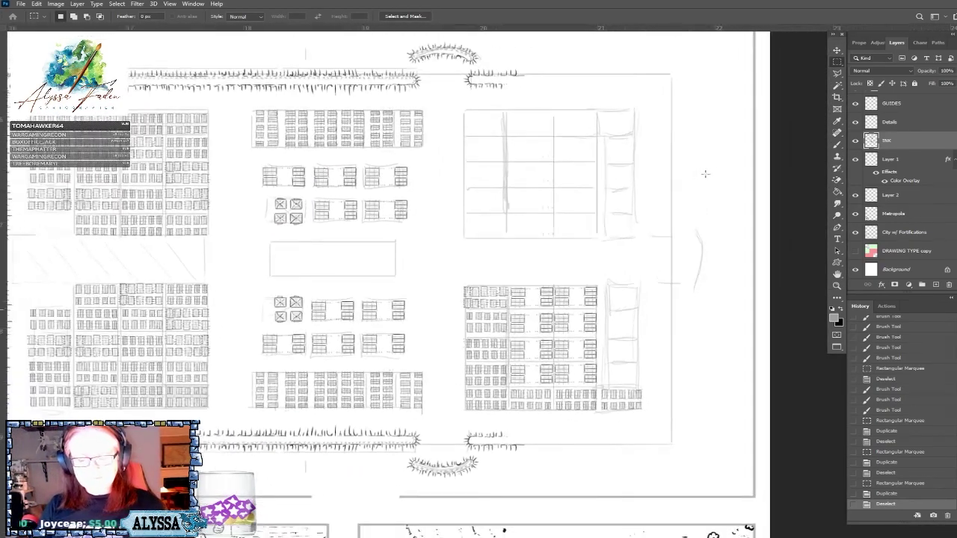
pyautogui.scroll(4, 705, 173)
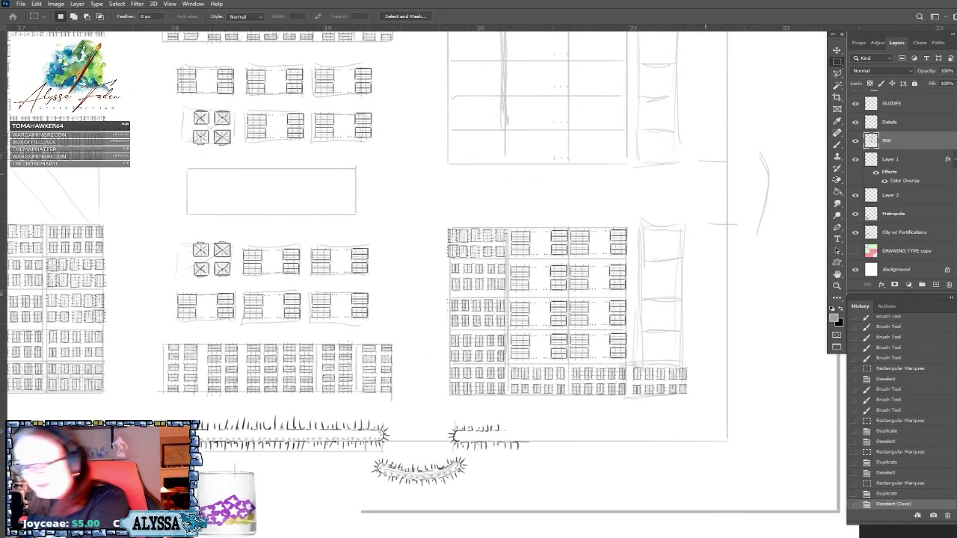
# Examine the lower grid block's unfilled outer column against the finished barracks and building groups across the camp.
pyautogui.scroll(2, 705, 174)
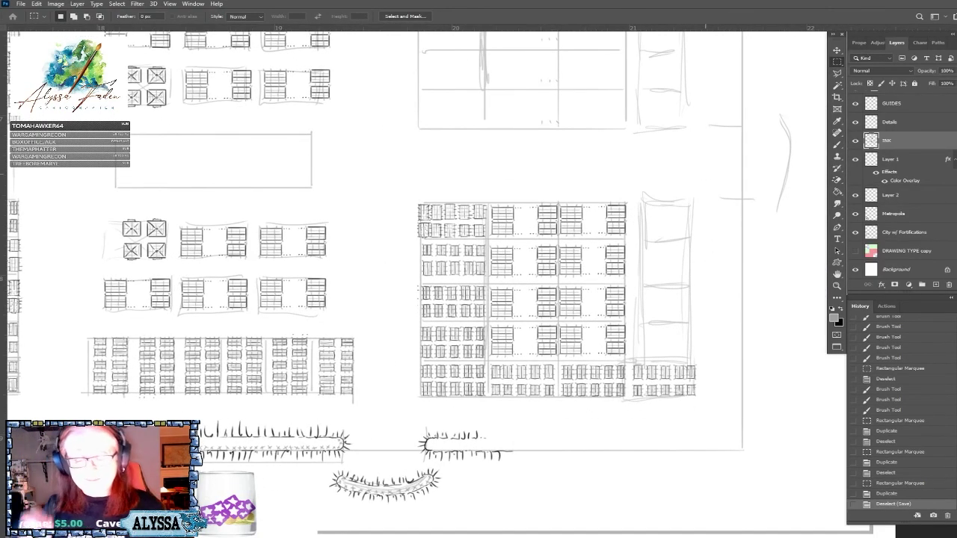
pyautogui.scroll(-3, 705, 173)
pyautogui.scroll(2, 705, 173)
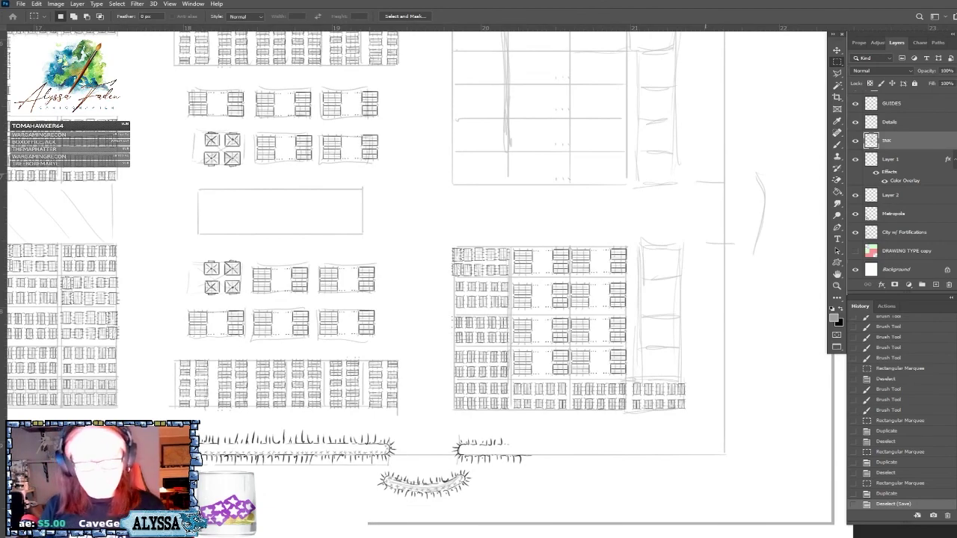
pyautogui.scroll(-3, 705, 174)
pyautogui.scroll(2, 705, 174)
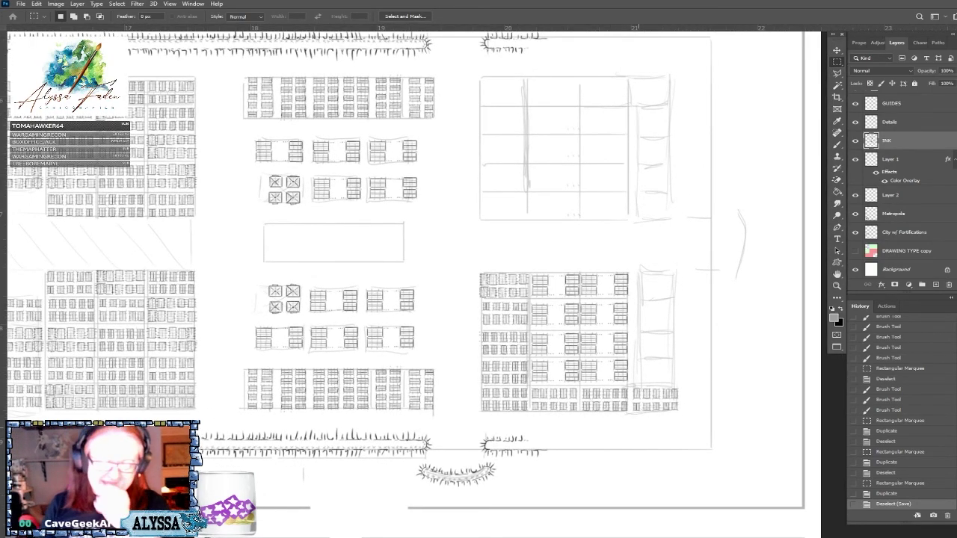
pyautogui.scroll(-3, 598, 501)
pyautogui.scroll(4, 598, 501)
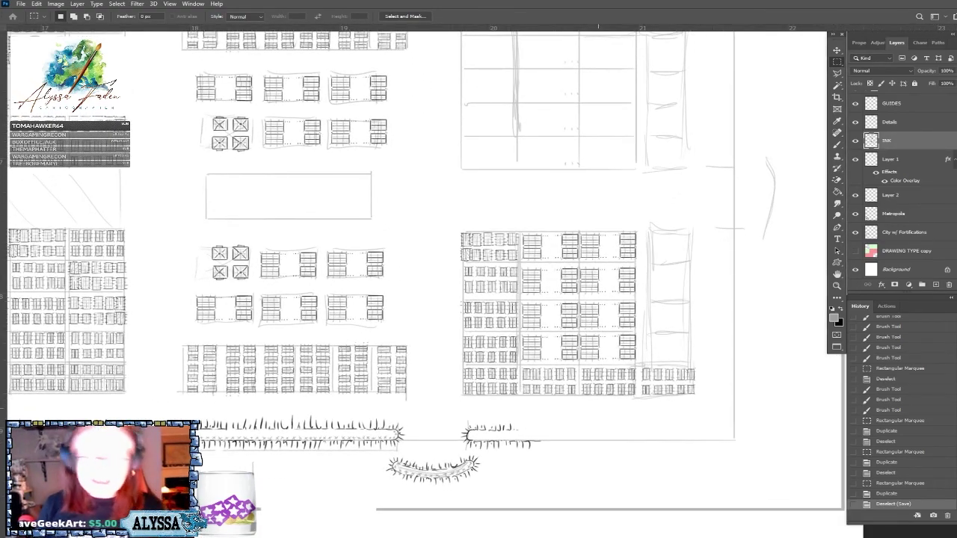
pyautogui.scroll(-2, 598, 485)
pyautogui.scroll(3, 598, 485)
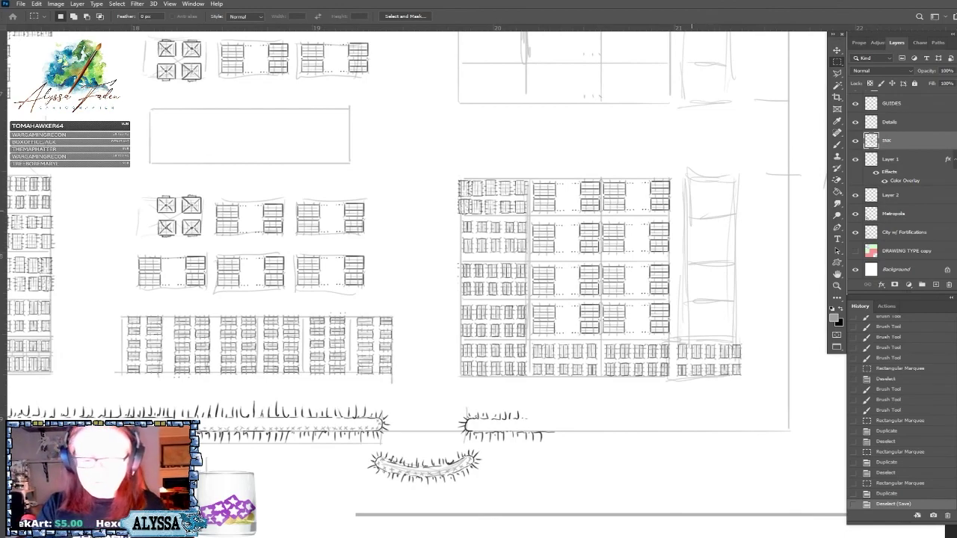
# Duplicate the lower eight barracks rows of the upper barracks block's third column and carry the copy over to the lower grid block.
pyautogui.hscroll(-5, 418, 224)
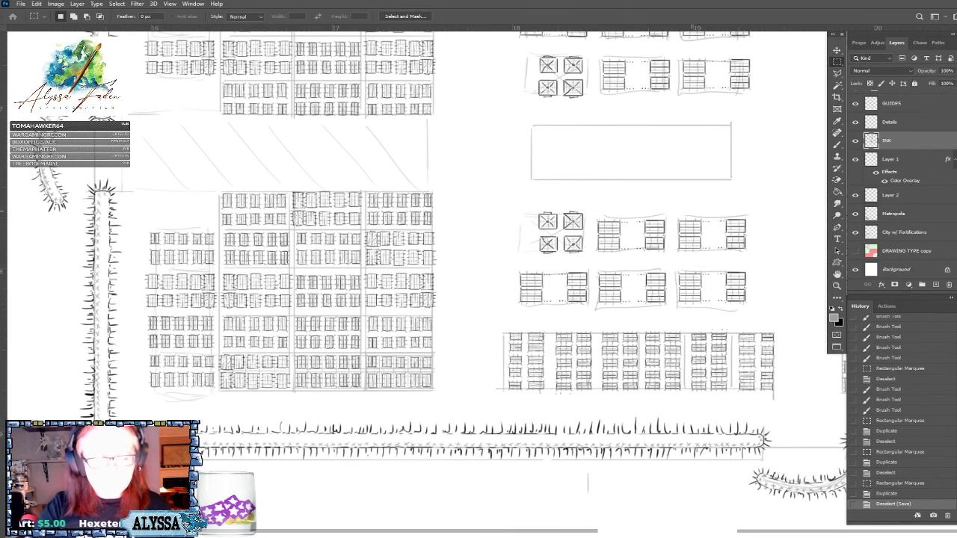
pyautogui.scroll(-2, 691, 209)
pyautogui.scroll(2, 692, 201)
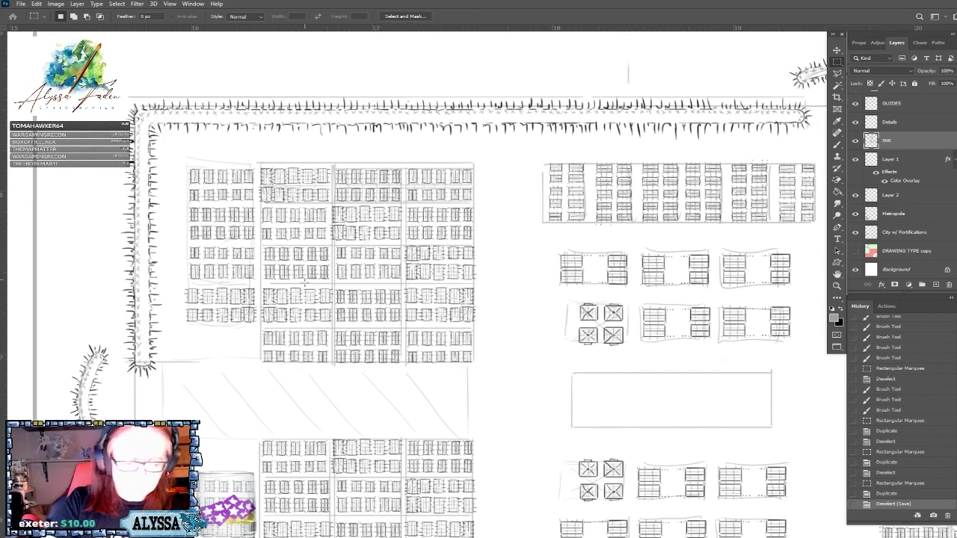
pyautogui.moveTo(331, 373); pyautogui.dragTo(403, 204)
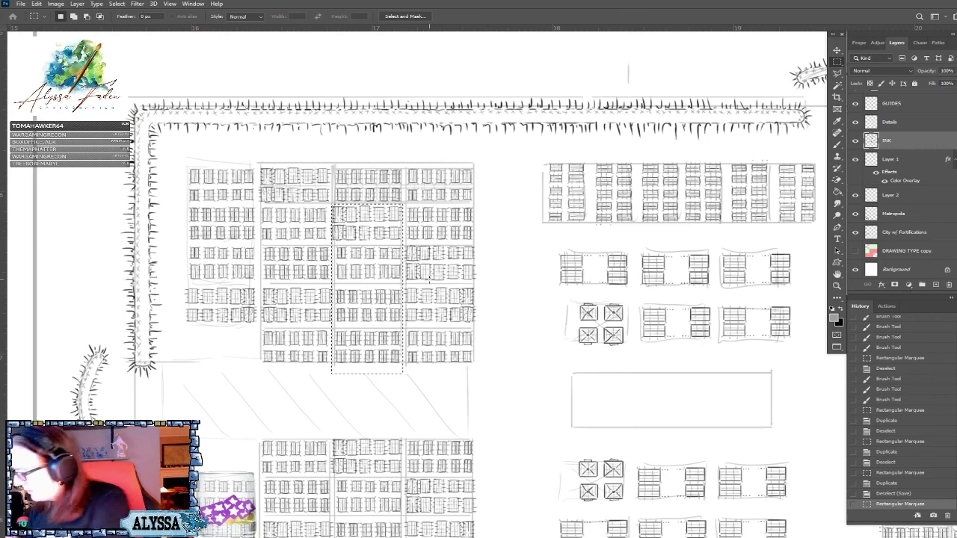
pyautogui.press('v')
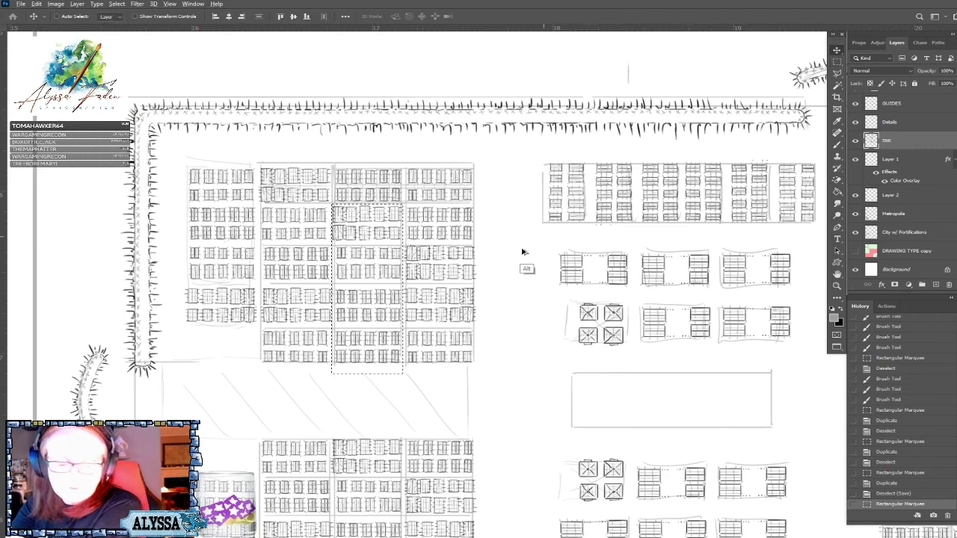
pyautogui.moveTo(389, 294); pyautogui.dragTo(572, 385)
pyautogui.scroll(-5, 570, 382)
pyautogui.hscroll(5, 570, 383)
pyautogui.moveTo(276, 129)
pyautogui.mouseDown()
pyautogui.moveTo(280, 195)
pyautogui.moveTo(658, 318)
pyautogui.moveTo(644, 328)
pyautogui.mouseUp()
pyautogui.hscroll(5, 645, 328)
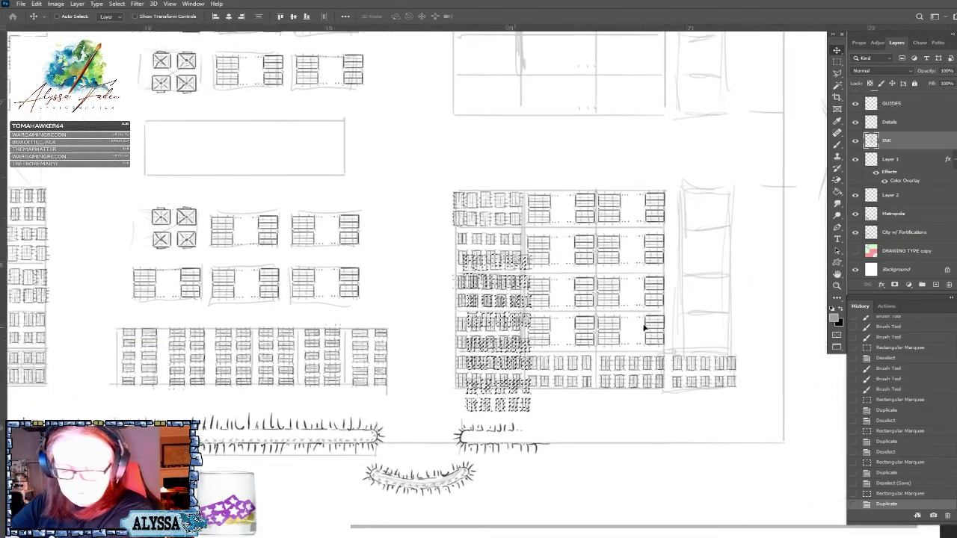
# Align the duplicated barracks column in the lower grid block's empty outer column above the two bottom rows, and clear the selection.
pyautogui.hscroll(5, 645, 327)
pyautogui.moveTo(413, 350); pyautogui.dragTo(627, 299)
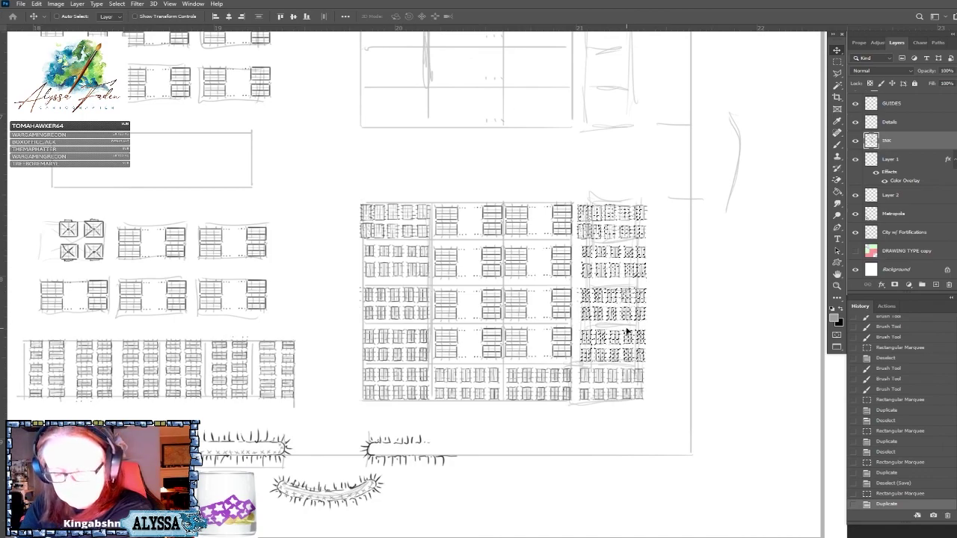
pyautogui.moveTo(626, 332); pyautogui.dragTo(629, 341)
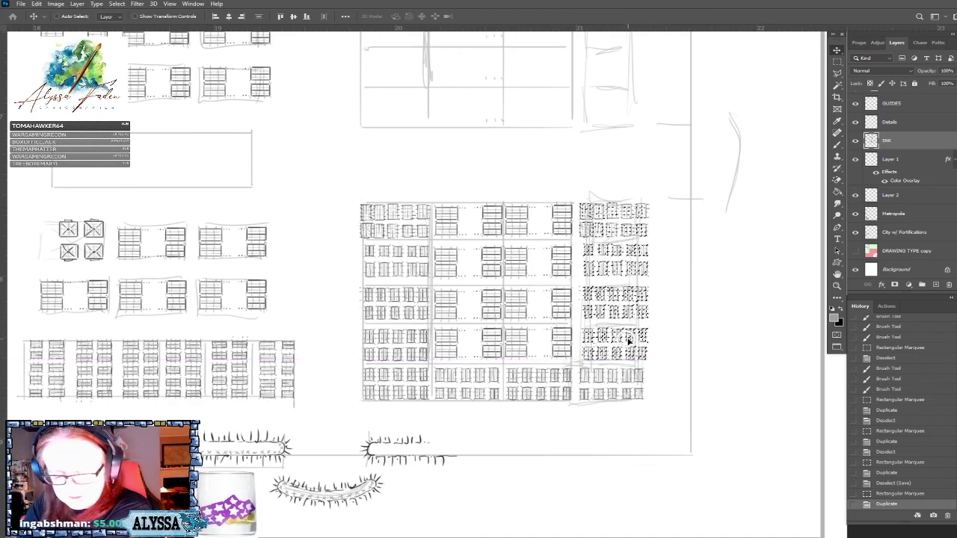
pyautogui.moveTo(637, 309); pyautogui.dragTo(639, 315)
pyautogui.click(837, 61)
pyautogui.click(640, 182)
pyautogui.moveTo(575, 198); pyautogui.dragTo(577, 199)
pyautogui.hotkey('ctrl', 'd')
pyautogui.hotkey('ctrl', '+')
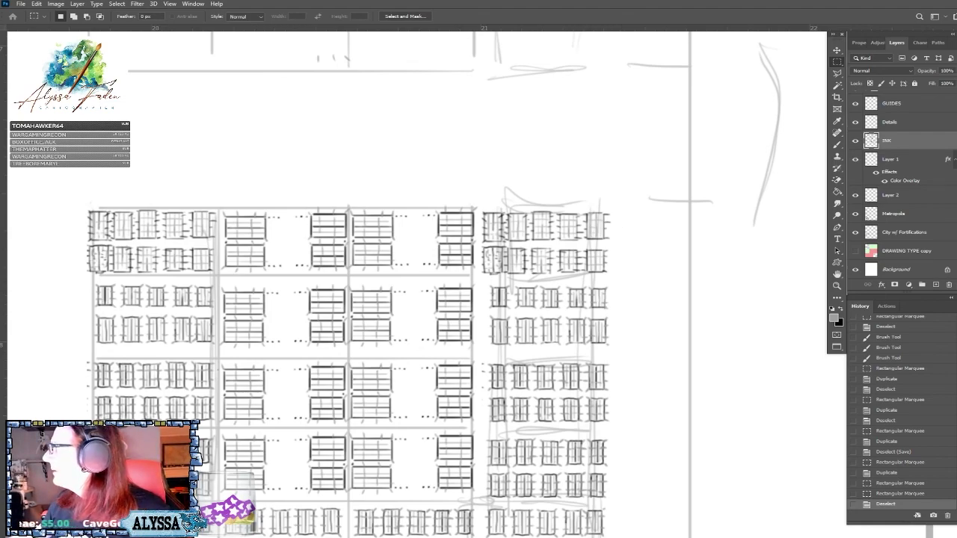
# Switch to the browser, dismiss the subscription offer, skim the Smithsonian article on the Maya water filtration system, and close the window.
pyautogui.hotkey('alt', 'Tab')
pyautogui.scroll(-3, 403, 289)
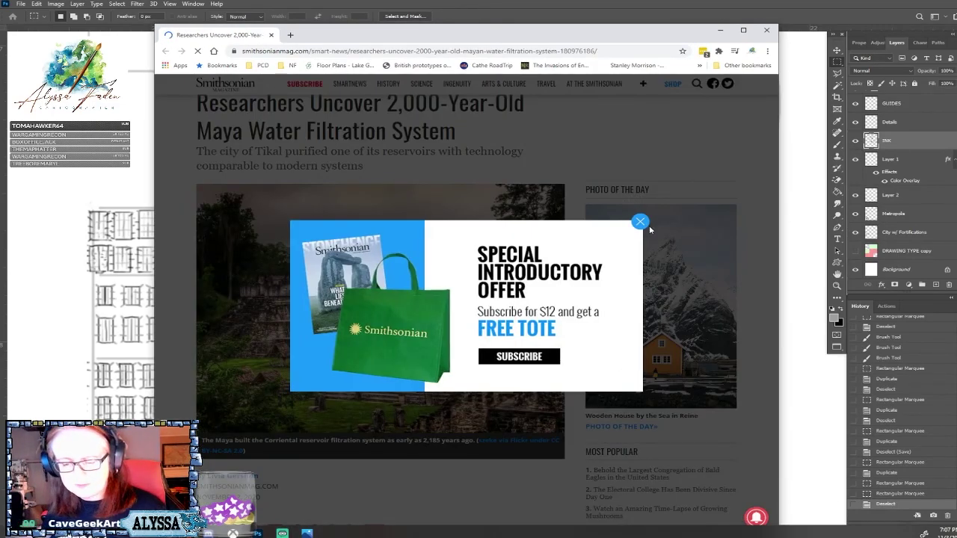
pyautogui.click(639, 222)
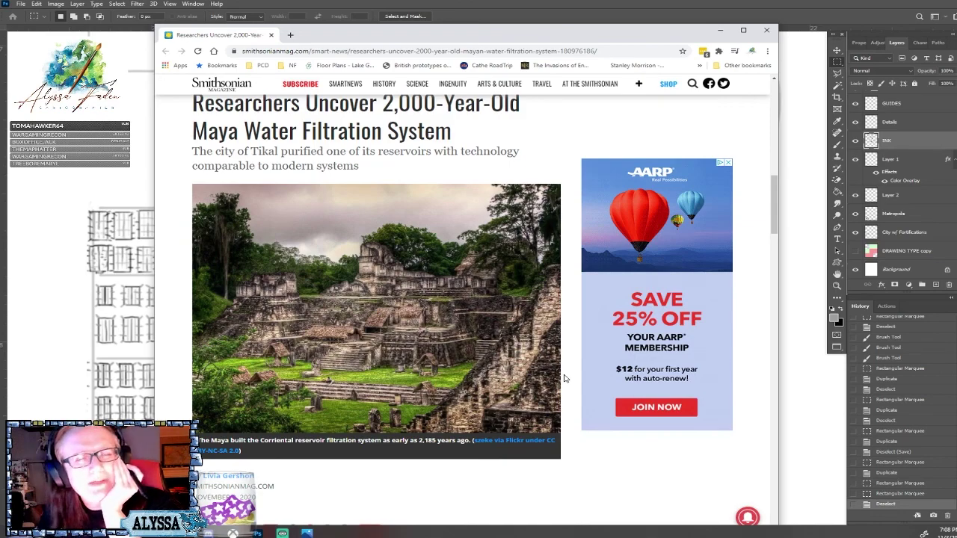
pyautogui.scroll(-3, 565, 378)
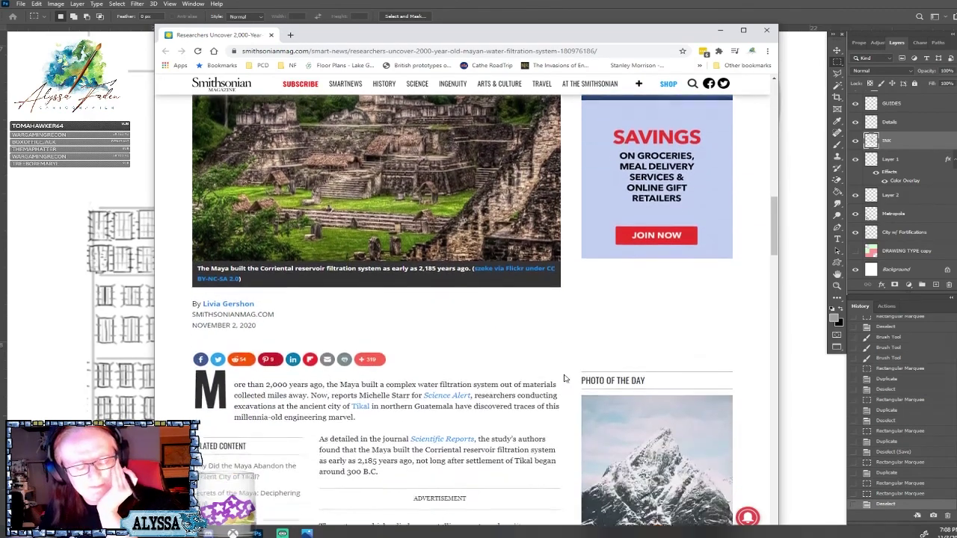
pyautogui.scroll(-10, 482, 321)
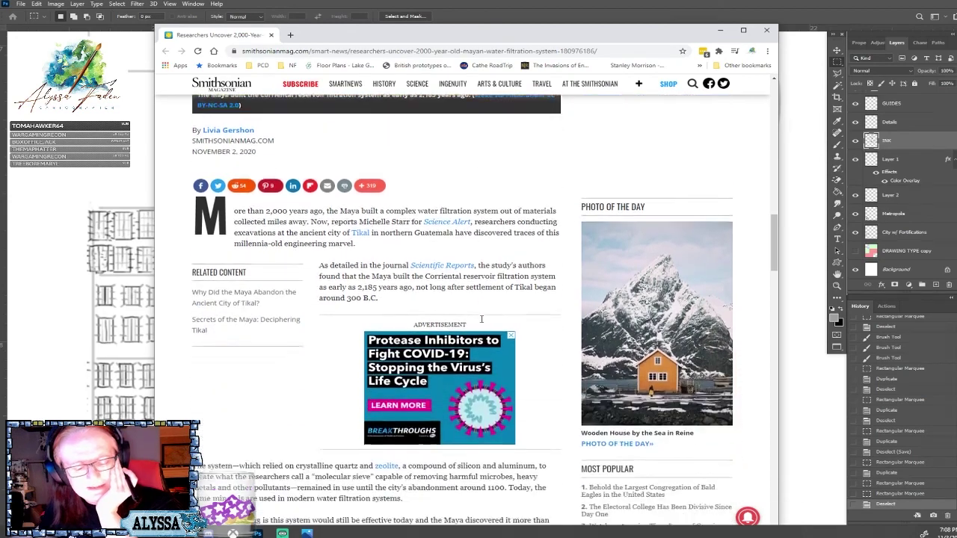
pyautogui.scroll(-4, 482, 322)
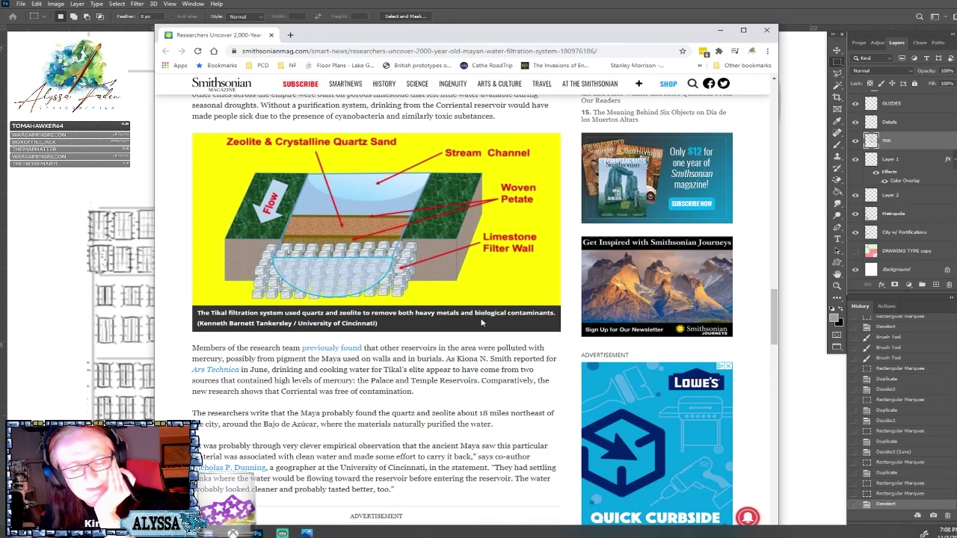
pyautogui.scroll(-12, 482, 322)
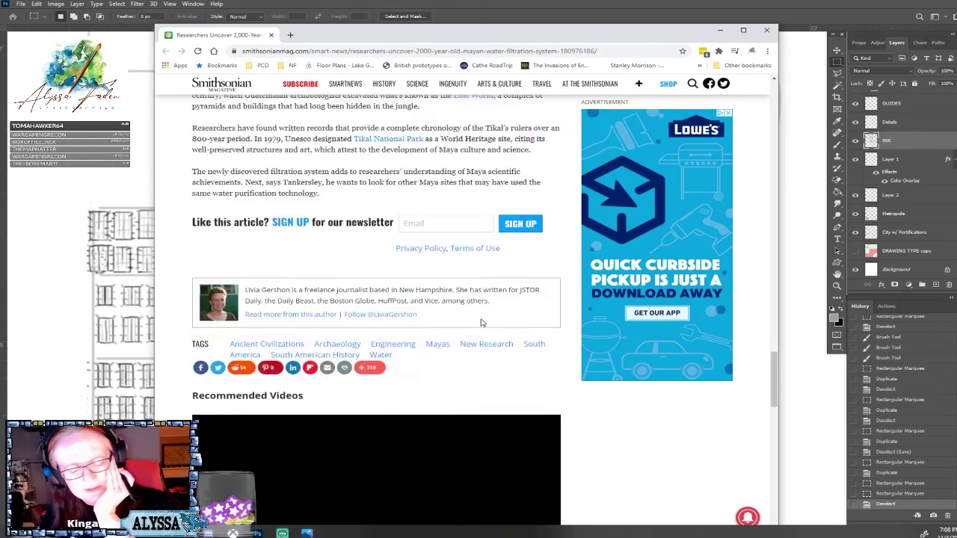
pyautogui.scroll(12, 482, 322)
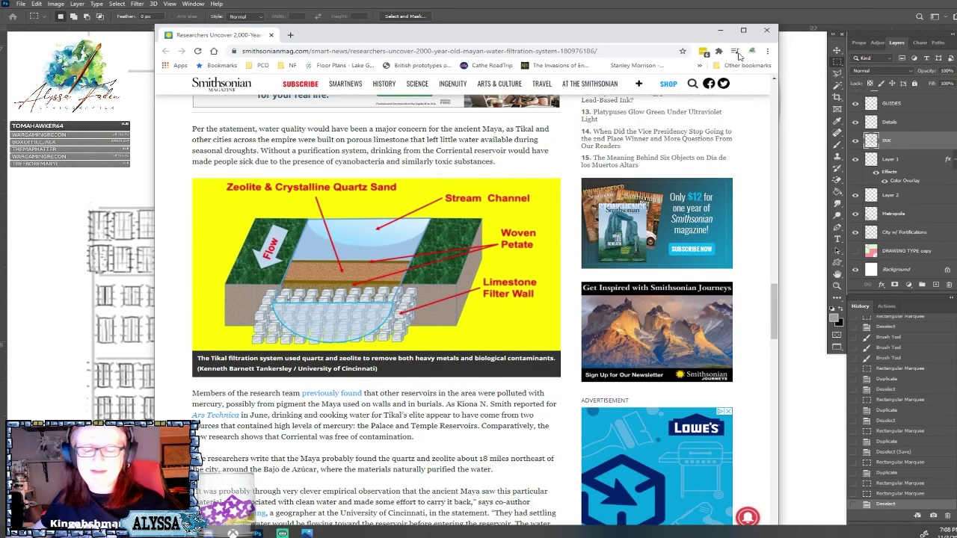
pyautogui.click(761, 33)
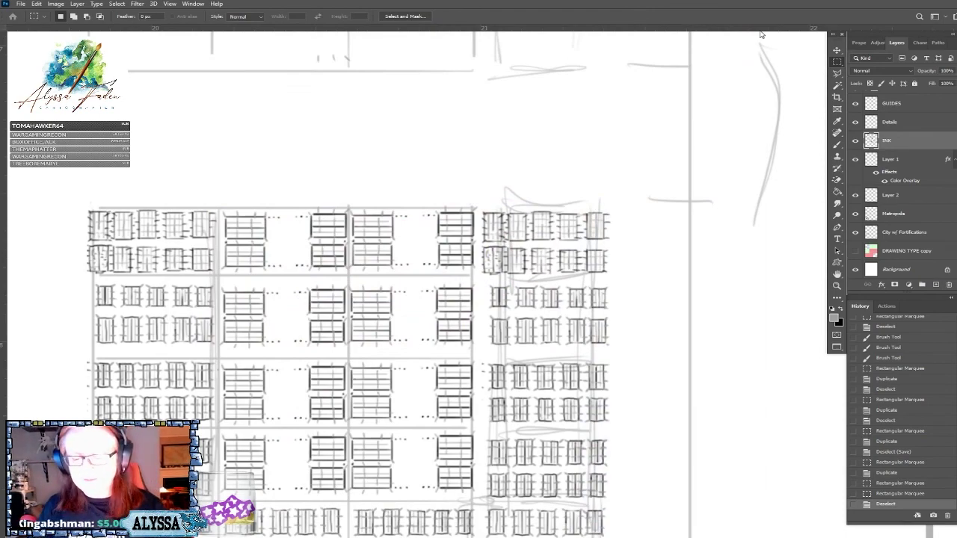
# Erase the top two barracks rows from the lower grid block's outer column.
pyautogui.scroll(2, 550, 252)
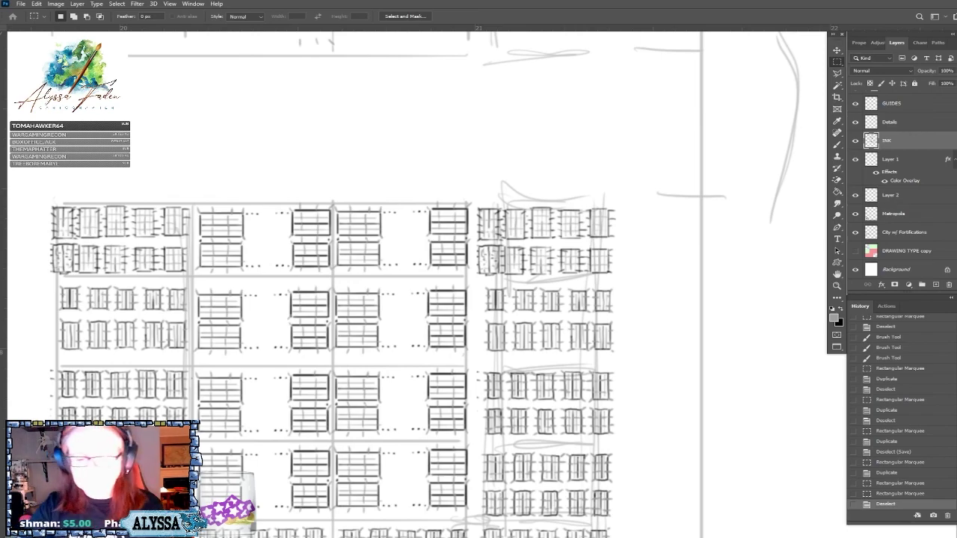
pyautogui.click(484, 211)
pyautogui.click(484, 211)
pyautogui.click(486, 211)
pyautogui.click(568, 142)
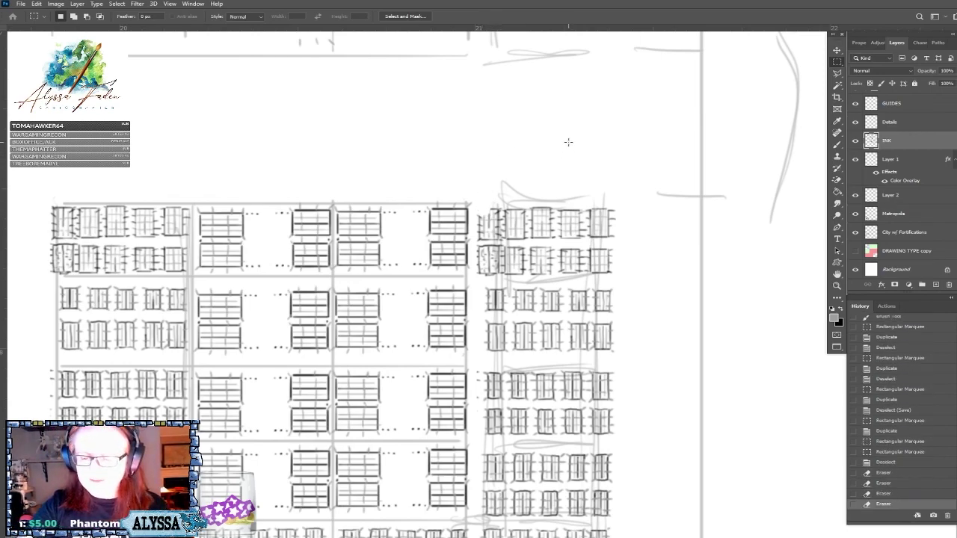
pyautogui.click(568, 142)
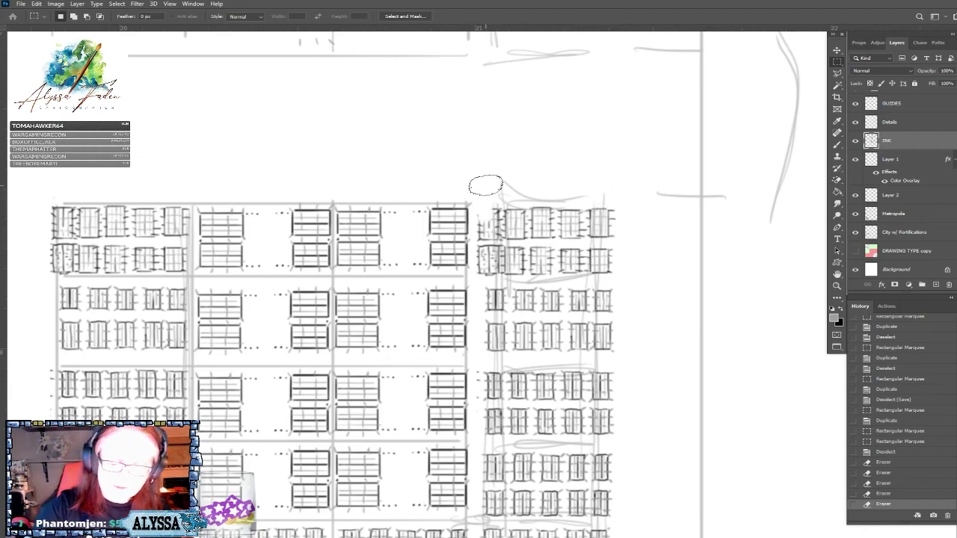
pyautogui.moveTo(484, 238); pyautogui.dragTo(484, 277)
pyautogui.moveTo(486, 186); pyautogui.dragTo(494, 277)
pyautogui.moveTo(503, 244); pyautogui.dragTo(500, 272)
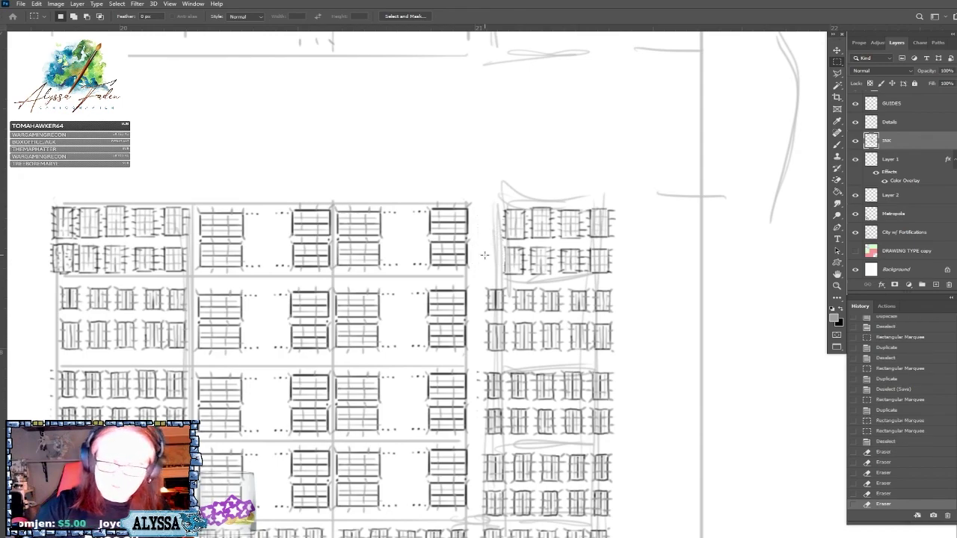
pyautogui.moveTo(508, 211)
pyautogui.mouseDown()
pyautogui.moveTo(516, 261)
pyautogui.moveTo(606, 268)
pyautogui.moveTo(506, 209)
pyautogui.moveTo(560, 250)
pyautogui.moveTo(616, 216)
pyautogui.mouseUp()
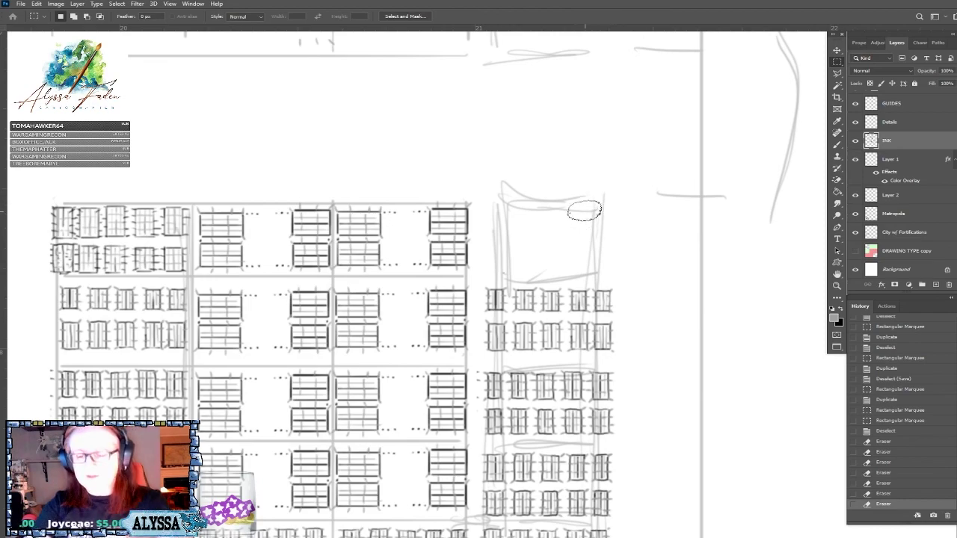
pyautogui.click(561, 162)
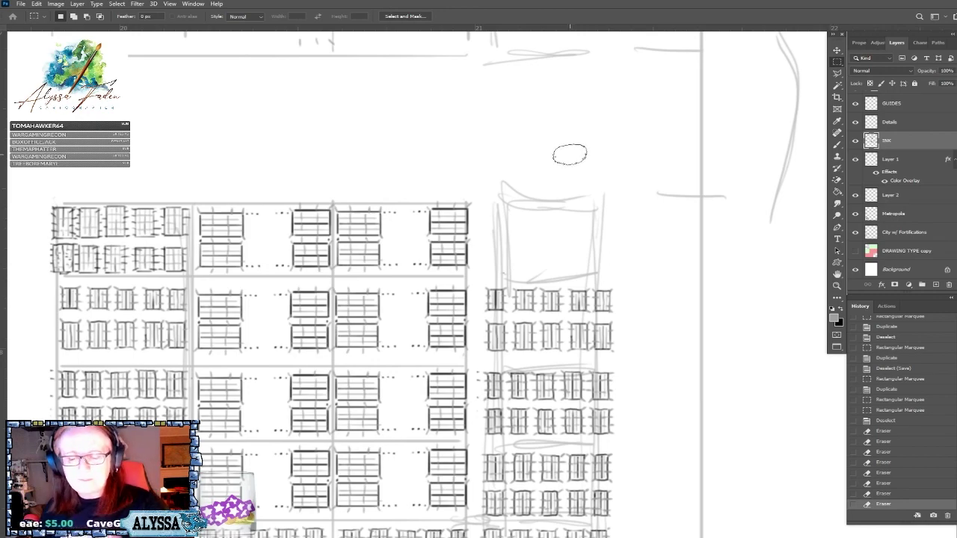
# Duplicate the two-row barracks pair from the middle of the outer column into the emptied cell at its top.
pyautogui.hotkey('ctrl', '-')
pyautogui.hotkey('ctrl', '-')
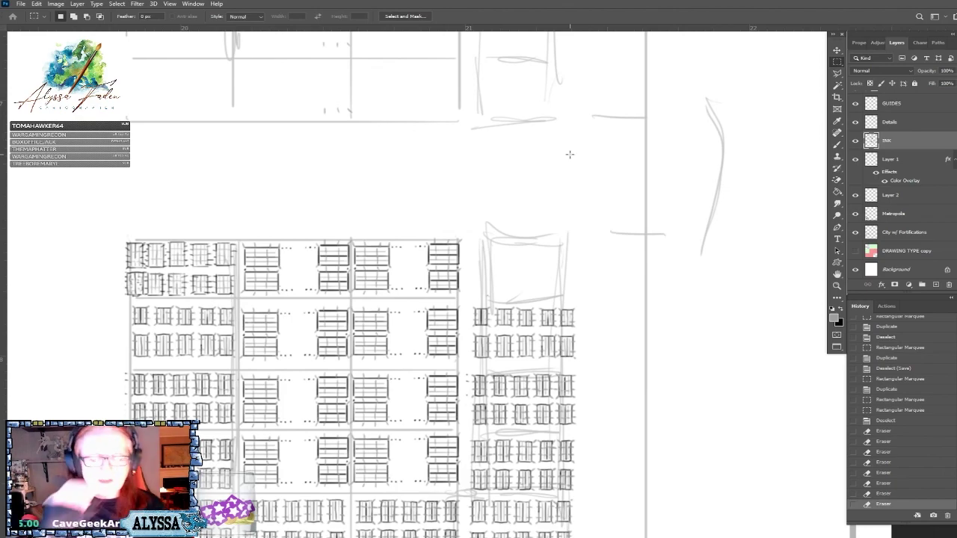
pyautogui.scroll(-3, 569, 154)
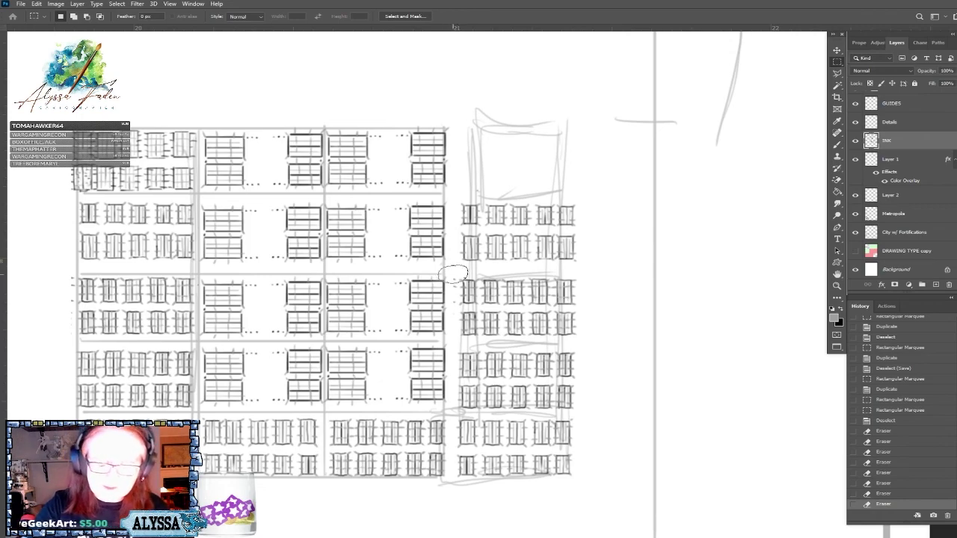
pyautogui.moveTo(452, 271)
pyautogui.mouseDown()
pyautogui.moveTo(446, 288)
pyautogui.moveTo(454, 277)
pyautogui.moveTo(586, 345)
pyautogui.moveTo(452, 274)
pyautogui.mouseUp()
pyautogui.click(835, 51)
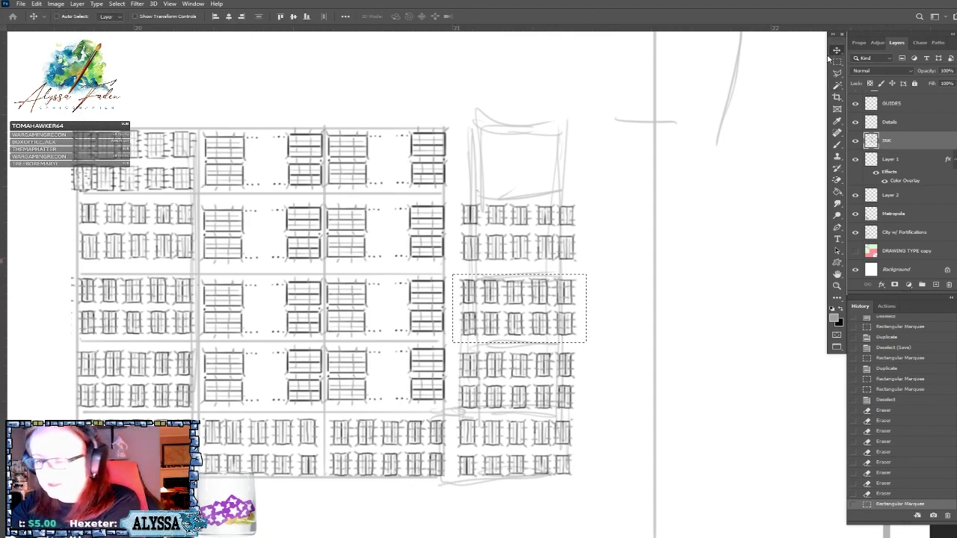
pyautogui.moveTo(566, 298); pyautogui.dragTo(553, 146)
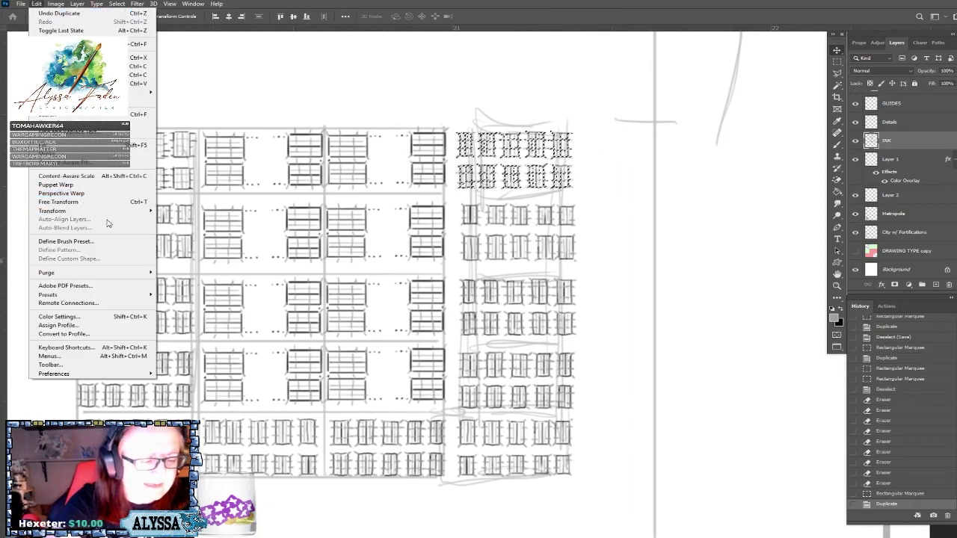
# Rotate the duplicated barracks pair 180°, nudge it into line with the column beneath, and clear the selection.
pyautogui.moveTo(140, 211)
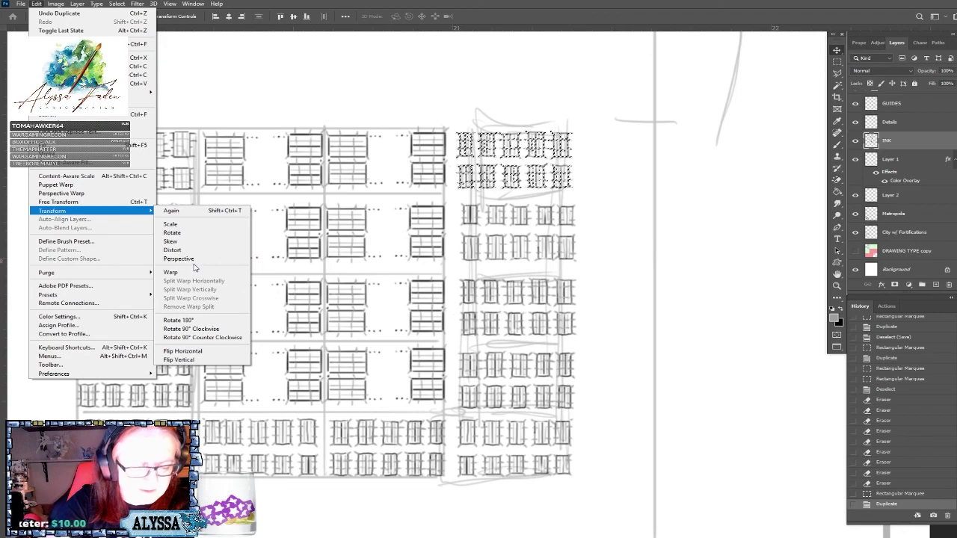
pyautogui.click(206, 321)
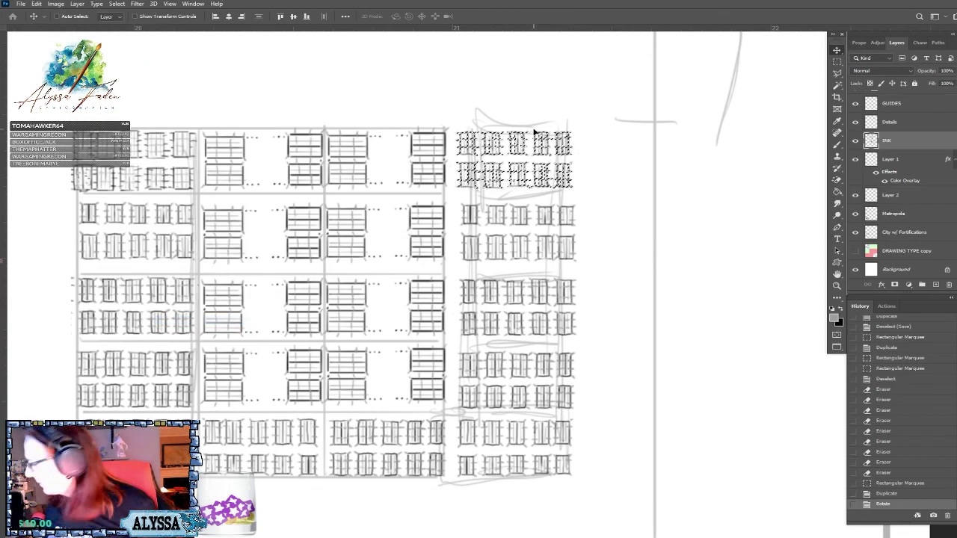
pyautogui.press('Left')
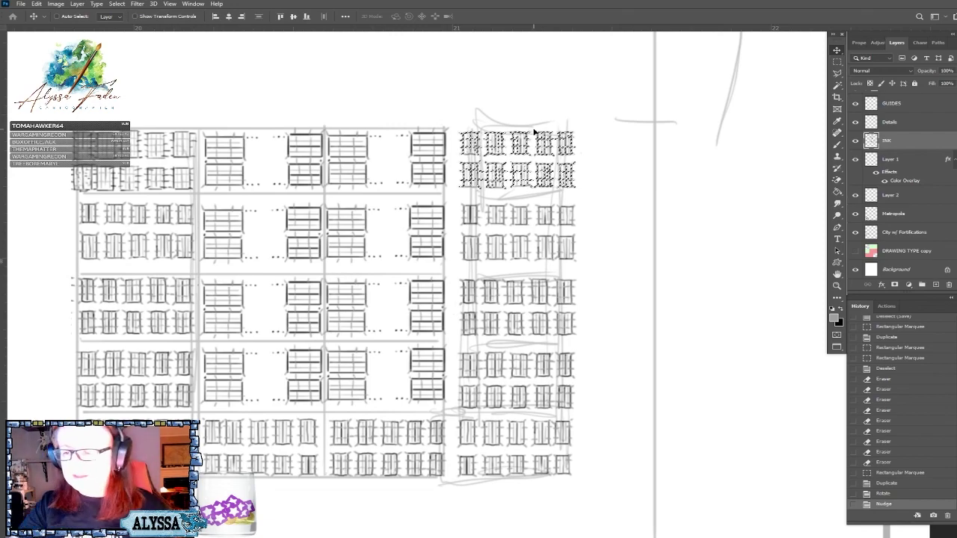
pyautogui.press('m')
pyautogui.hotkey('ctrl', 'd')
pyautogui.scroll(-5, 683, 161)
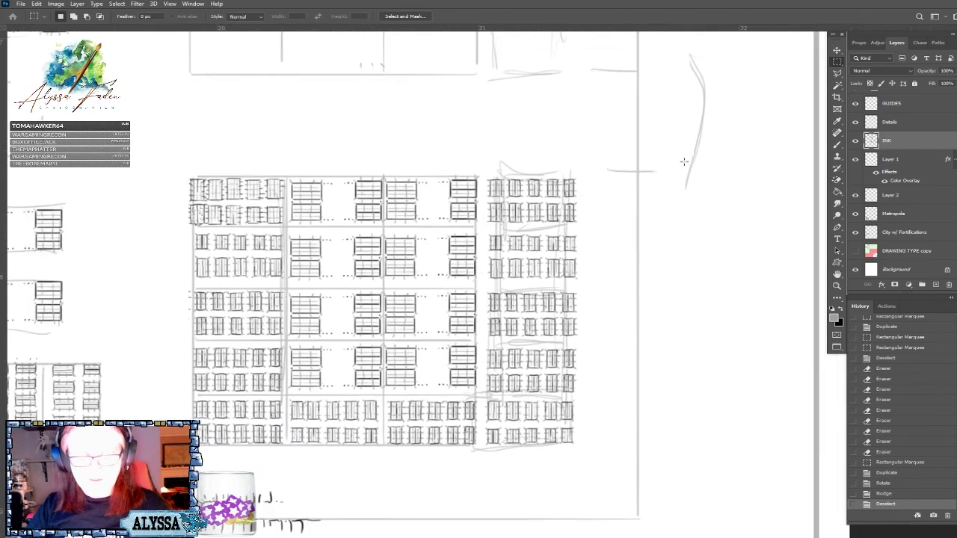
# Nudge the paired building groups in the lower grid block's two central columns slightly to the right and clear the selection.
pyautogui.scroll(-2, 683, 161)
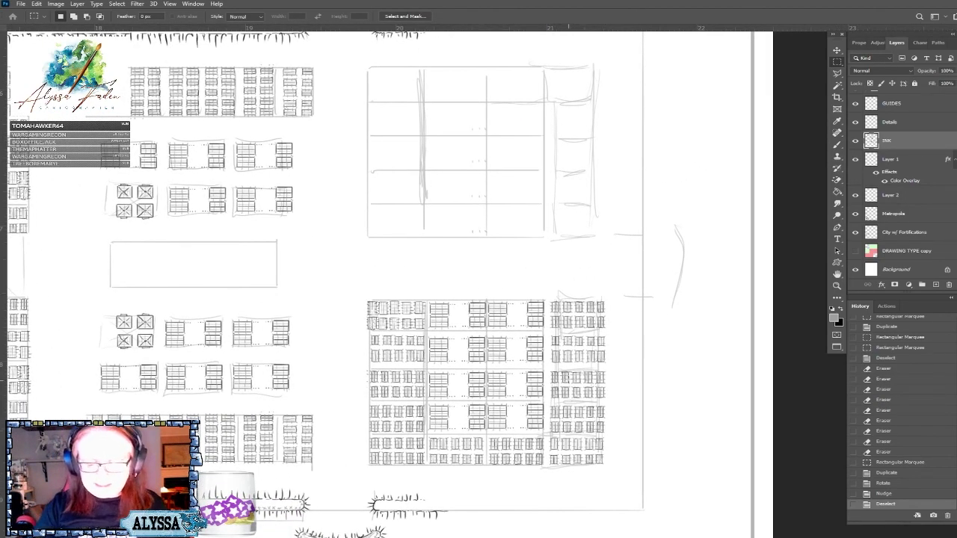
pyautogui.scroll(2, 546, 168)
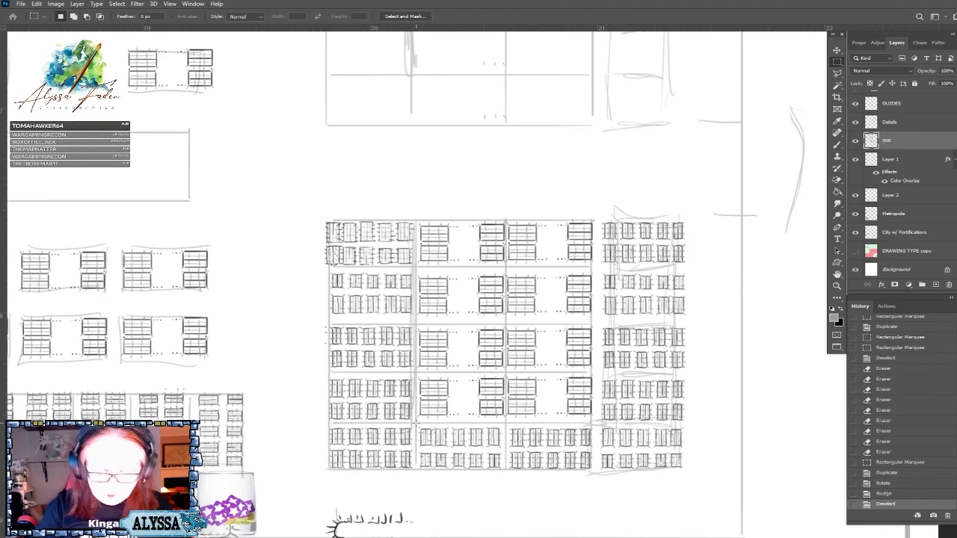
pyautogui.moveTo(415, 423); pyautogui.dragTo(506, 357)
pyautogui.moveTo(587, 224); pyautogui.dragTo(597, 212)
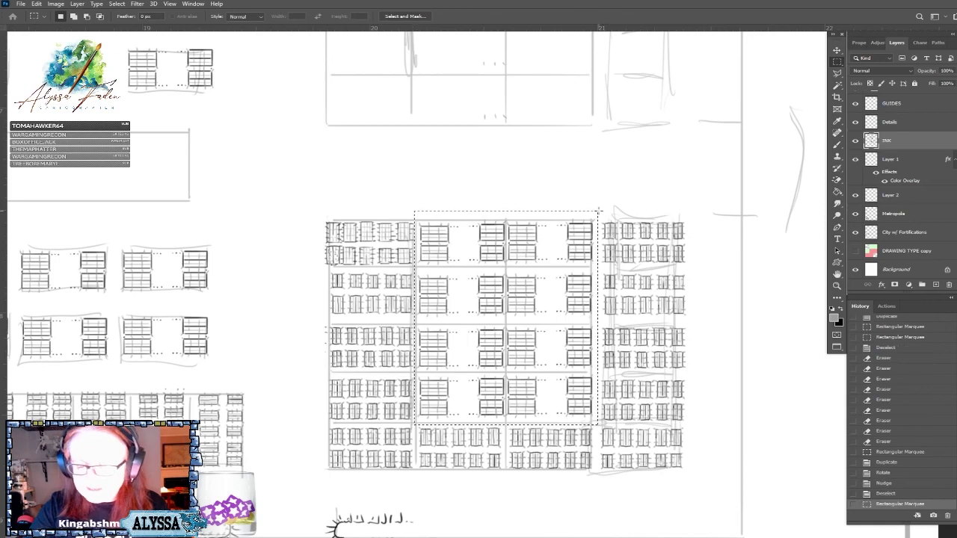
pyautogui.click(836, 50)
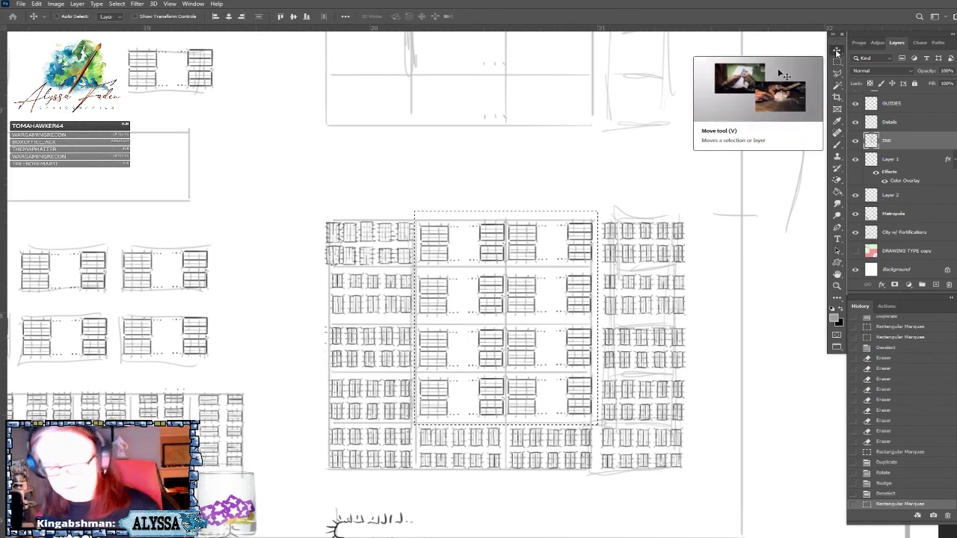
pyautogui.press('Right')
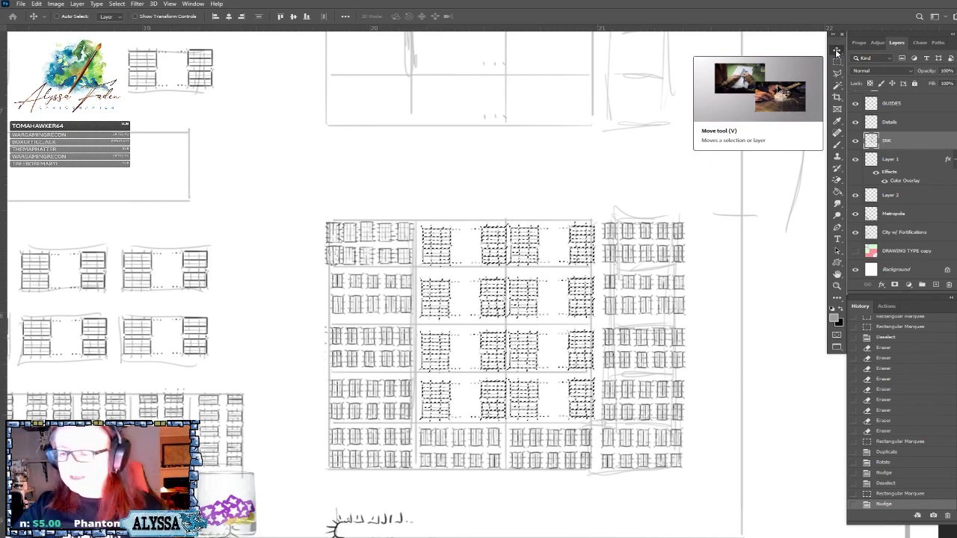
pyautogui.click(837, 63)
pyautogui.click(610, 186)
# Duplicate all the inked buildings of the lower grid block onto the empty sketched block above it.
pyautogui.hotkey('ctrl', '-')
pyautogui.moveTo(341, 254); pyautogui.dragTo(617, 451)
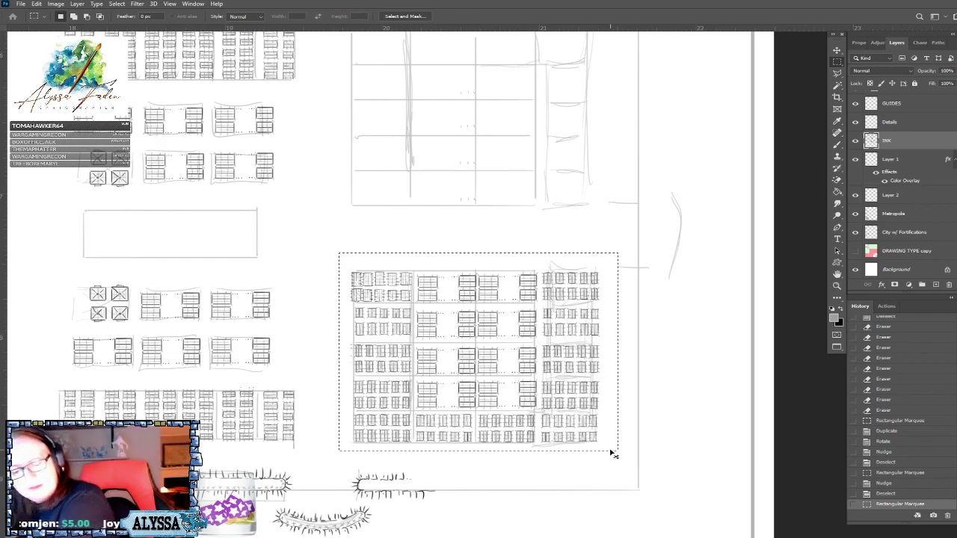
pyautogui.press('v')
pyautogui.moveTo(576, 350); pyautogui.dragTo(593, 158)
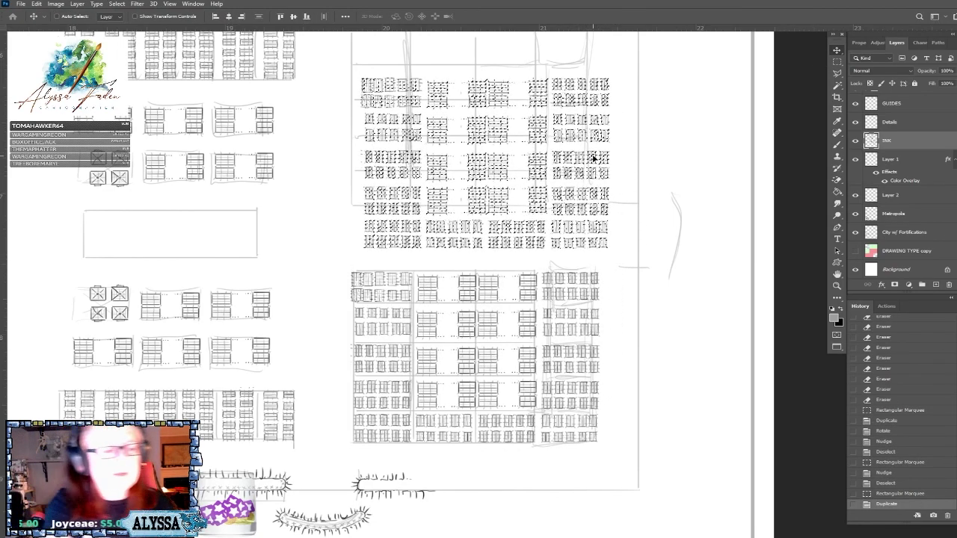
# Rotate the duplicated block 180° and move it into place over the upper block's sketched grid.
pyautogui.click(36, 4)
pyautogui.moveTo(155, 215)
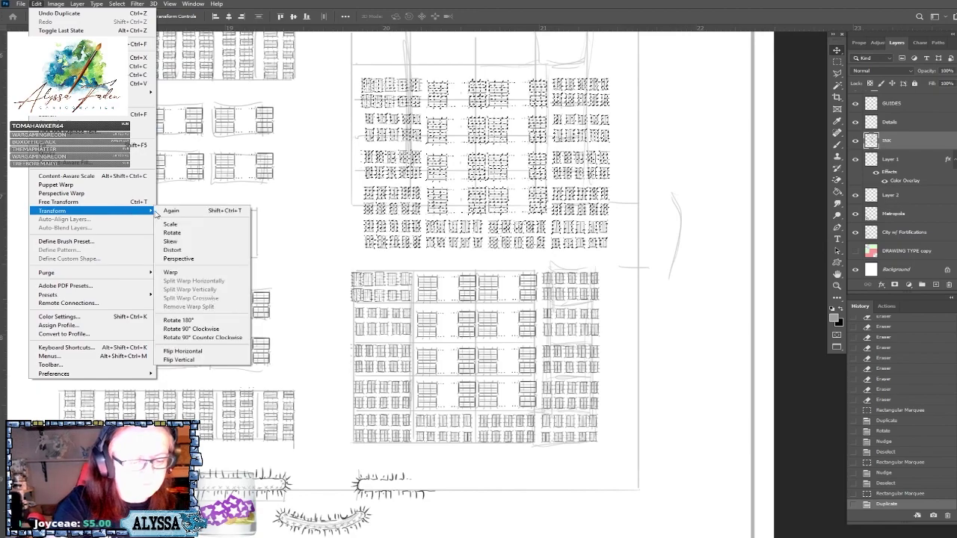
pyautogui.click(196, 322)
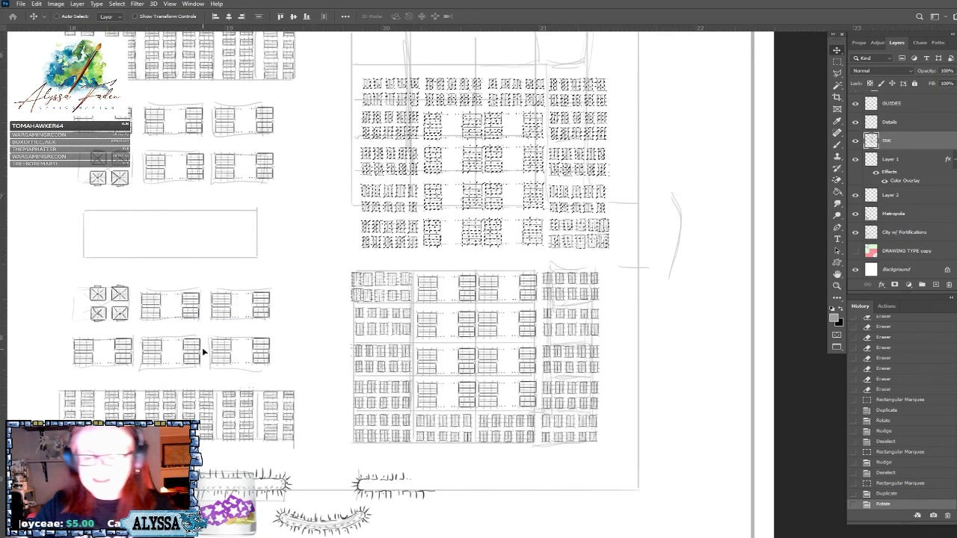
pyautogui.scroll(3, 202, 347)
pyautogui.moveTo(603, 394); pyautogui.dragTo(590, 353)
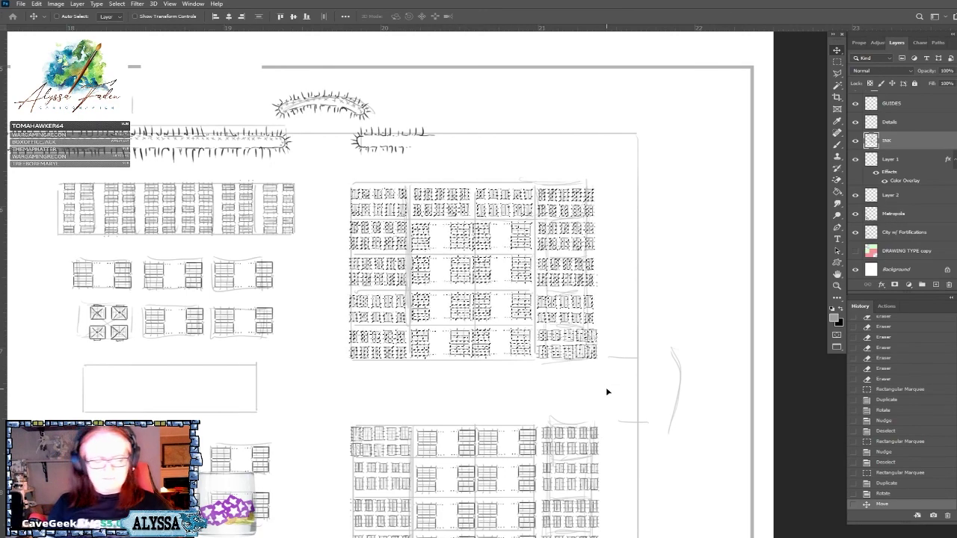
# Add vertical guides at the lower block's two outer edges, nudge the duplicated block into line with them, and deselect.
pyautogui.moveTo(3, 404); pyautogui.dragTo(598, 408)
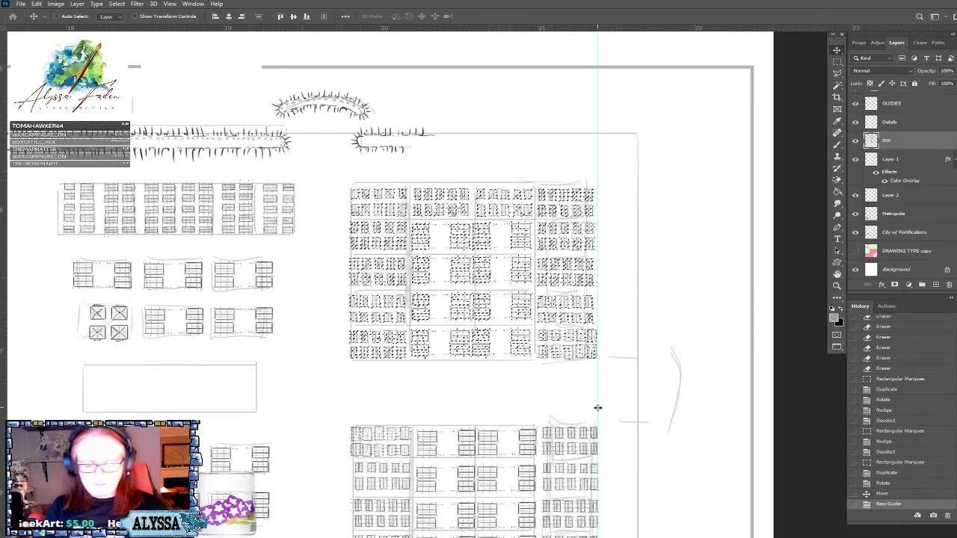
pyautogui.moveTo(3, 407); pyautogui.dragTo(351, 439)
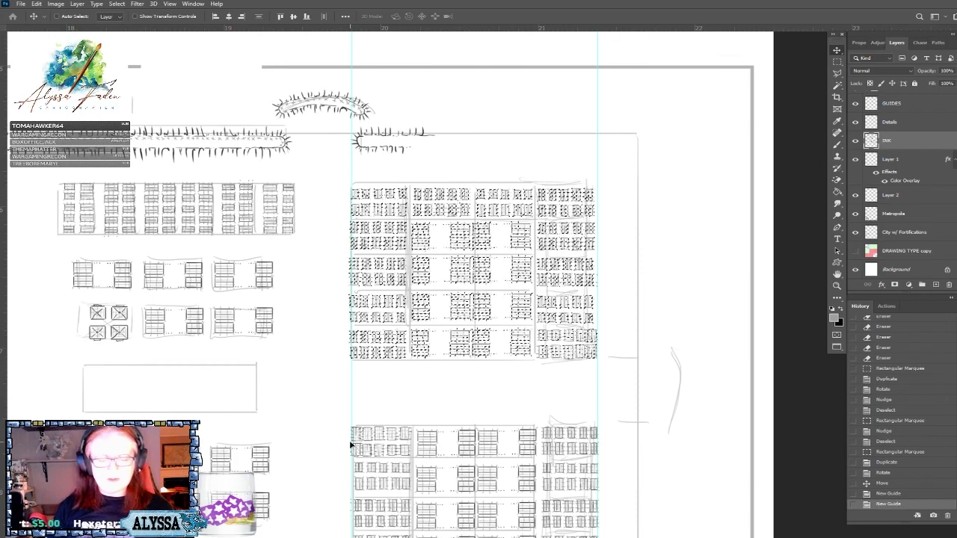
pyautogui.press('Left')
pyautogui.press('Right')
pyautogui.press('Right')
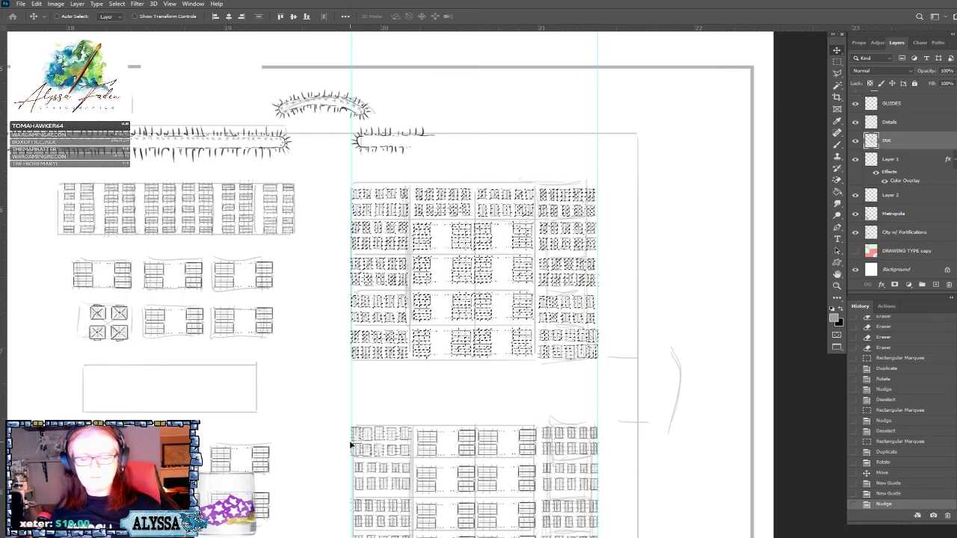
pyautogui.click(837, 63)
pyautogui.click(682, 165)
# Save the map document with the camp's upper grid block filled in.
pyautogui.scroll(-5, 682, 171)
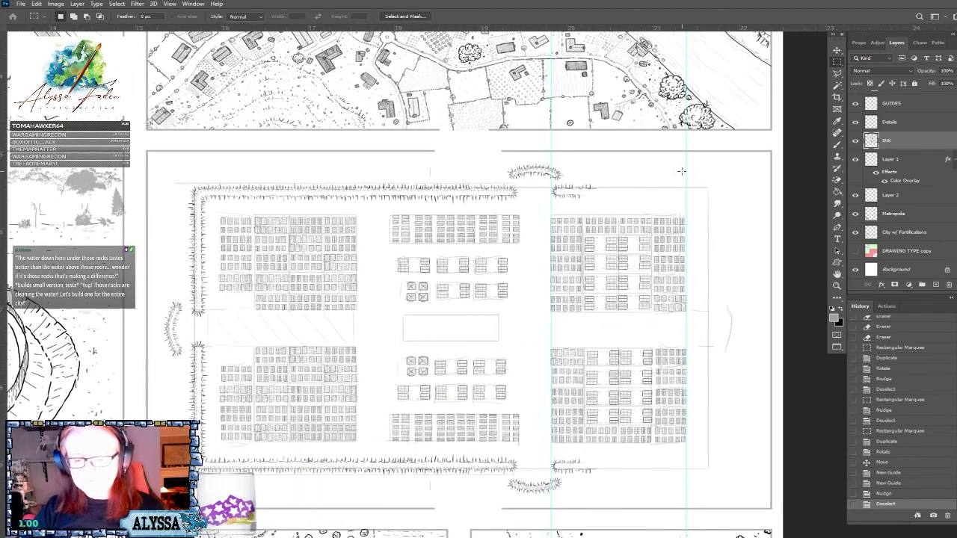
pyautogui.scroll(2, 681, 171)
pyautogui.hotkey('ctrl', 's')
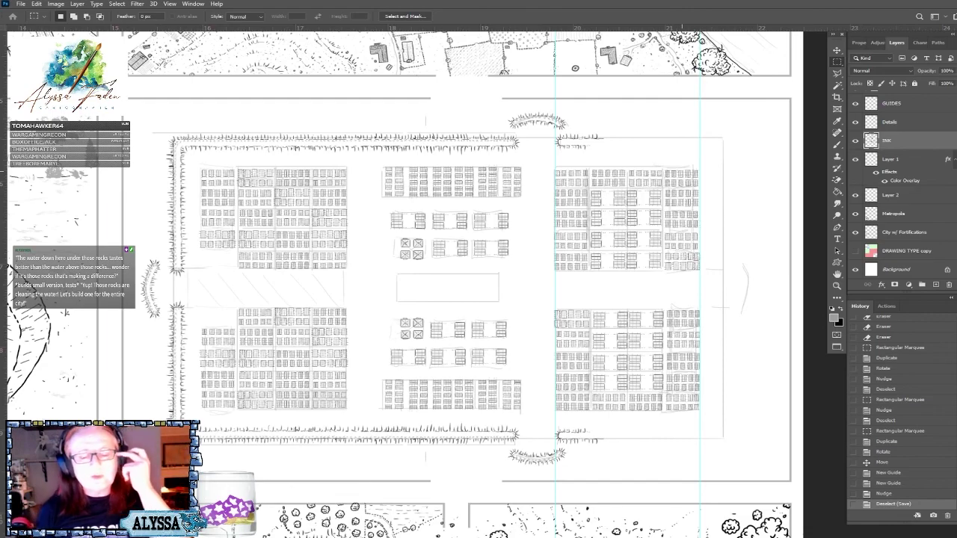
# Review the whole camp layout, hiding and restoring the Layer 1 sketch to check the inked lines on their own.
pyautogui.scroll(-2, 449, 284)
pyautogui.scroll(3, 449, 284)
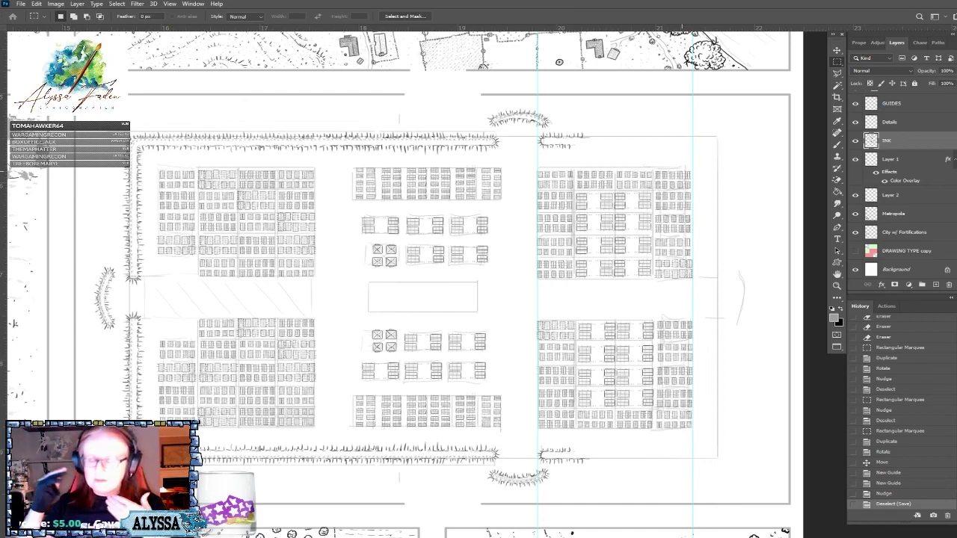
pyautogui.scroll(1, 474, 457)
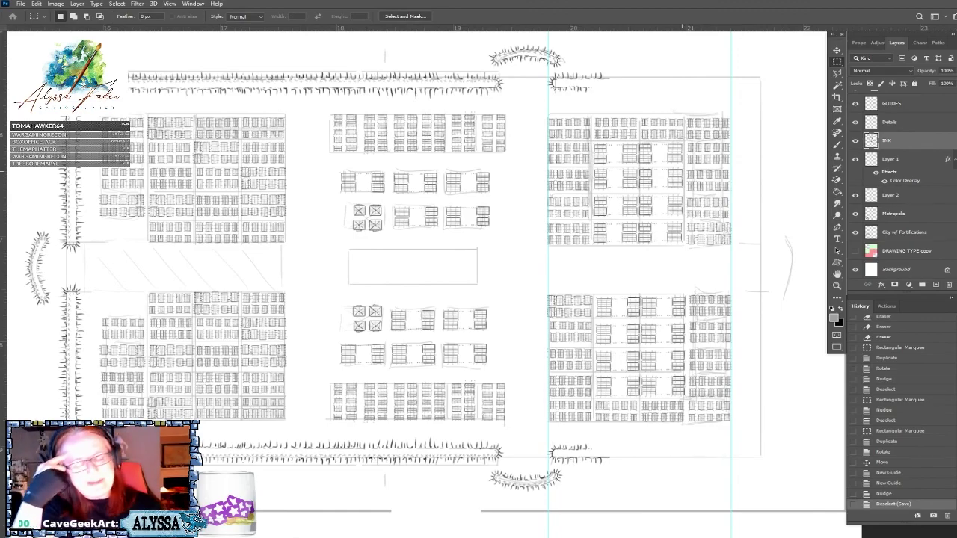
pyautogui.scroll(-3, 575, 267)
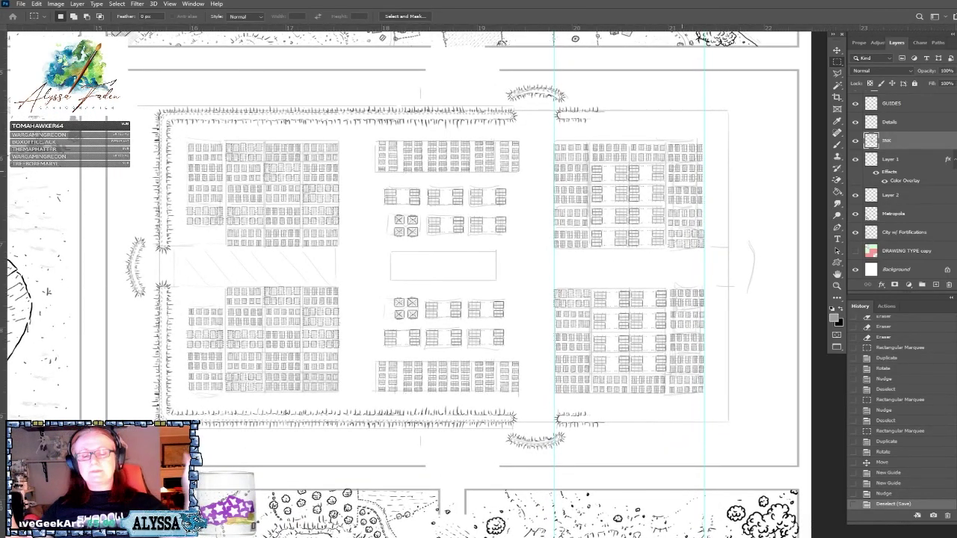
pyautogui.scroll(1, 665, 456)
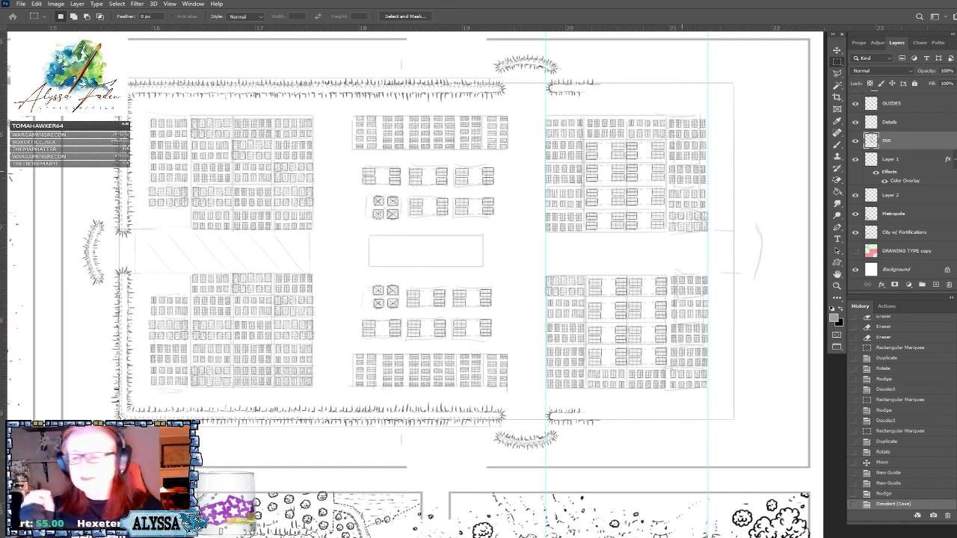
pyautogui.click(855, 160)
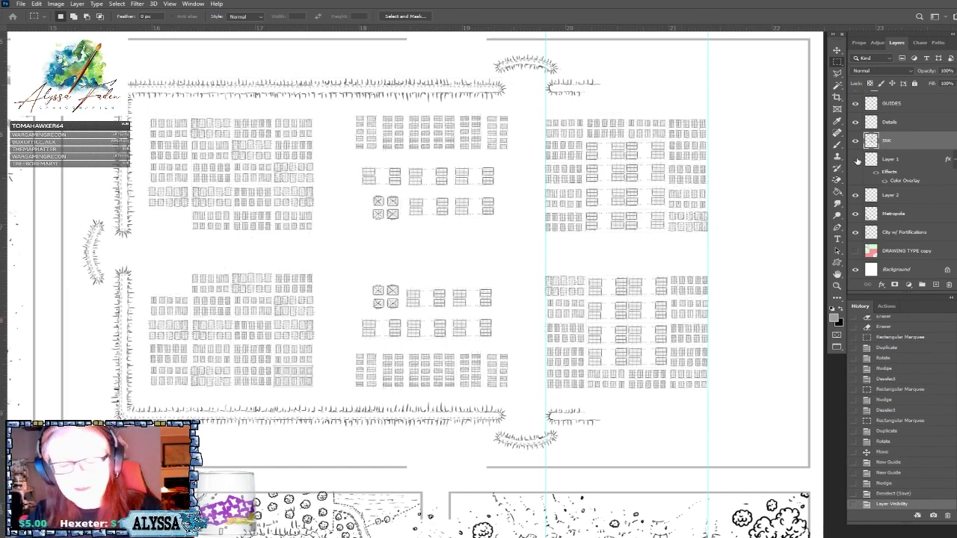
pyautogui.click(855, 160)
# Erase the short sketched centre marks beyond the camp's upper and lower ramparts on Layer 1.
pyautogui.click(906, 156)
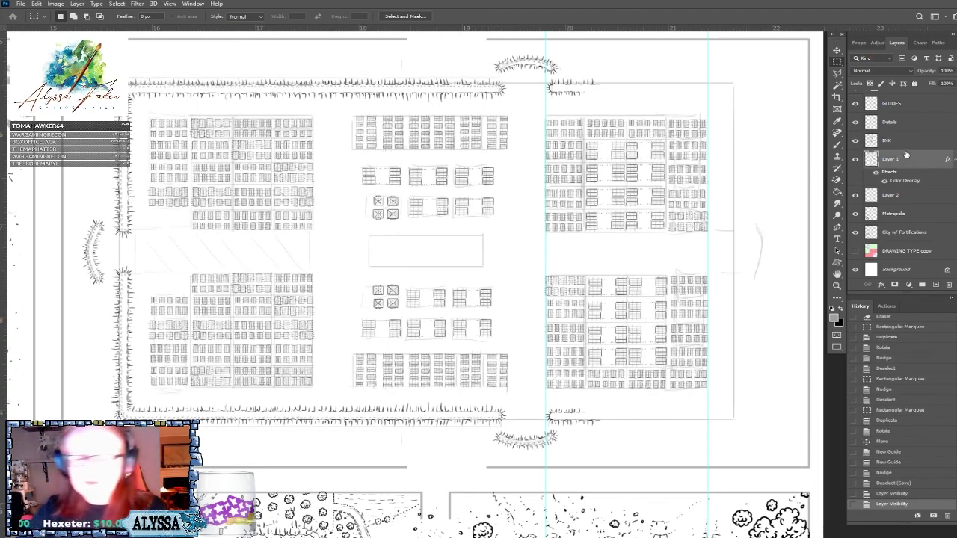
pyautogui.click(401, 58)
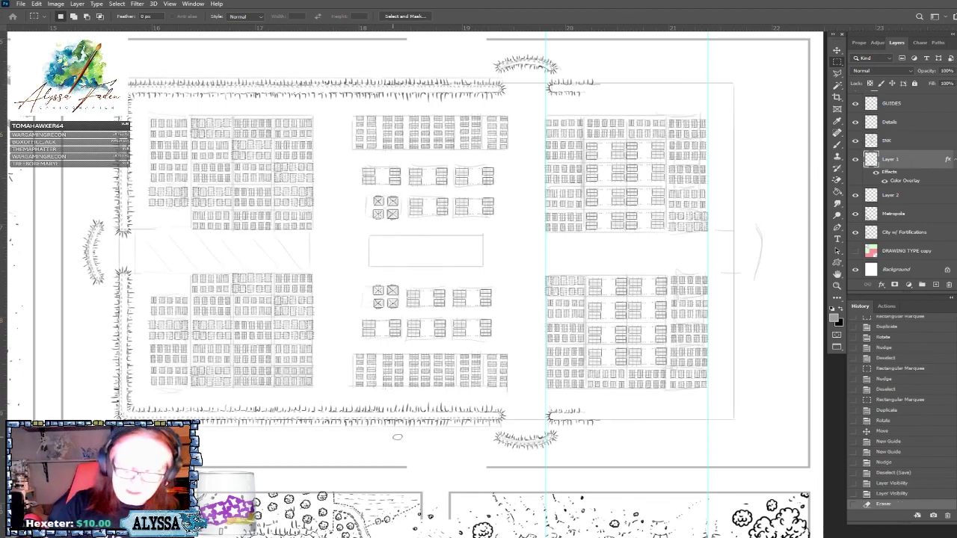
pyautogui.click(401, 443)
pyautogui.scroll(-1, 404, 462)
pyautogui.scroll(1, 405, 462)
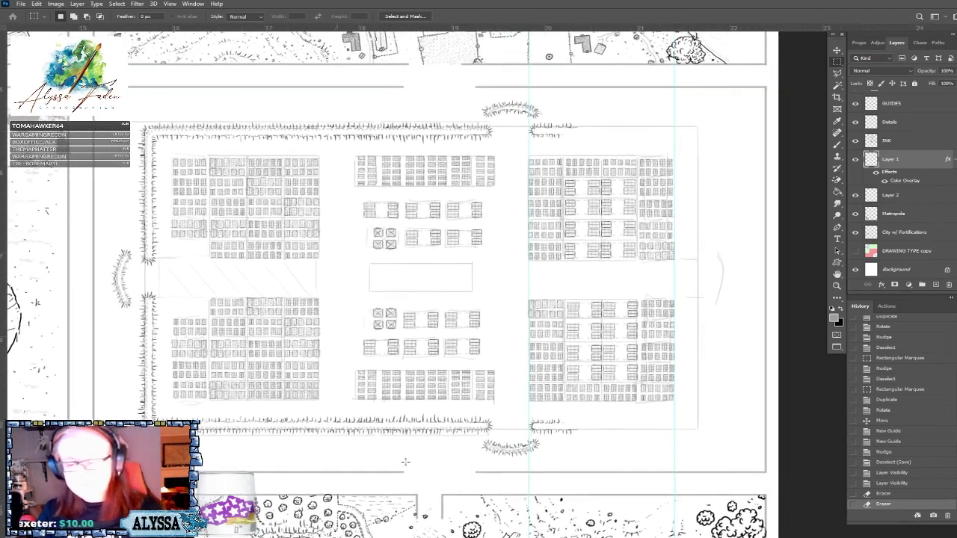
# Examine the fortified camp alongside the neighbouring motte-and-bailey, village and city panels across the whole sheet.
pyautogui.scroll(2, 405, 462)
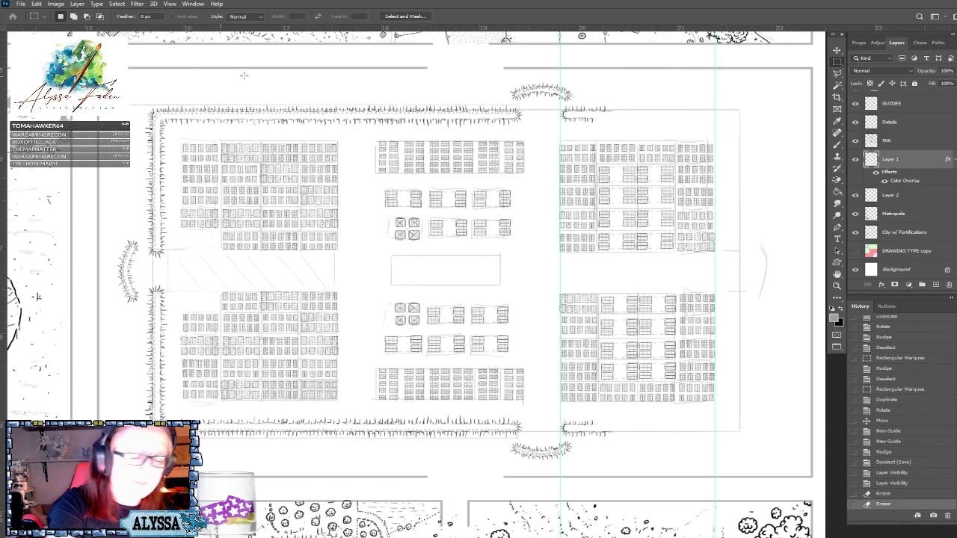
pyautogui.moveTo(22, 180); pyautogui.dragTo(523, 176)
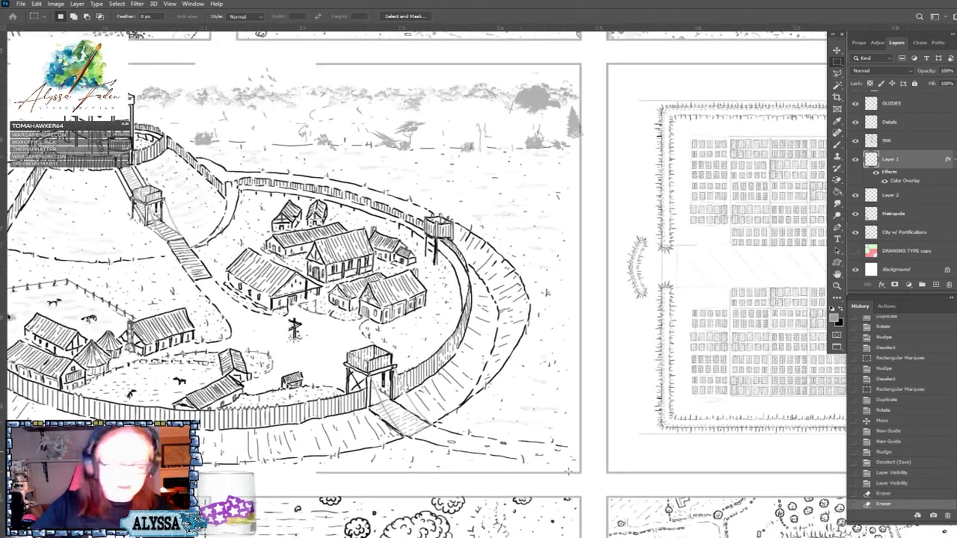
pyautogui.scroll(4, 467, 89)
pyautogui.scroll(-4, 478, 284)
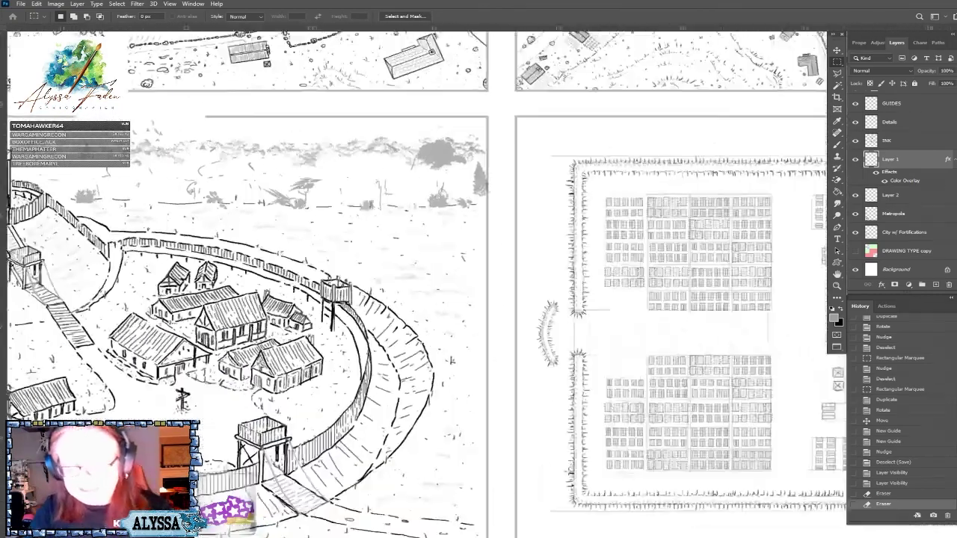
pyautogui.scroll(4, 568, 471)
pyautogui.scroll(-8, 568, 471)
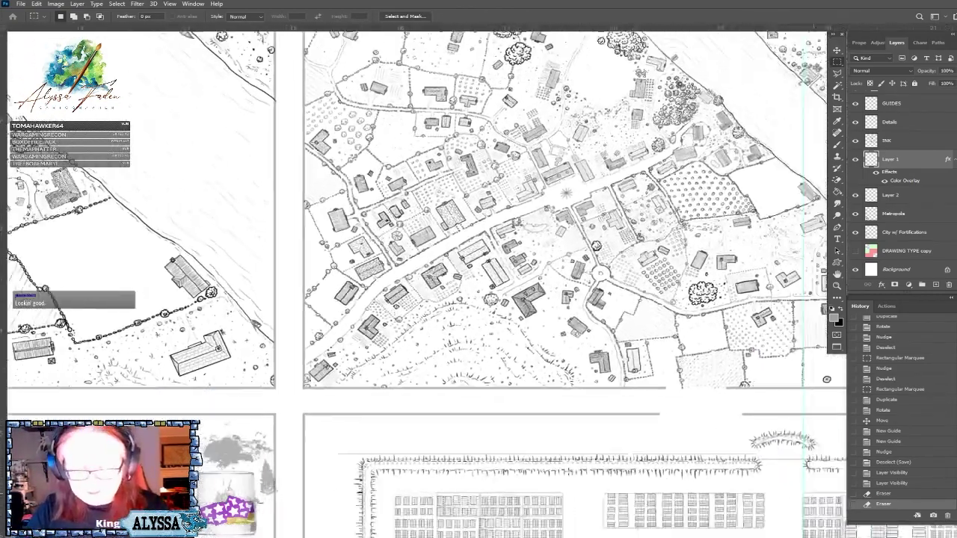
pyautogui.hscroll(3, 568, 471)
pyautogui.scroll(2, 478, 284)
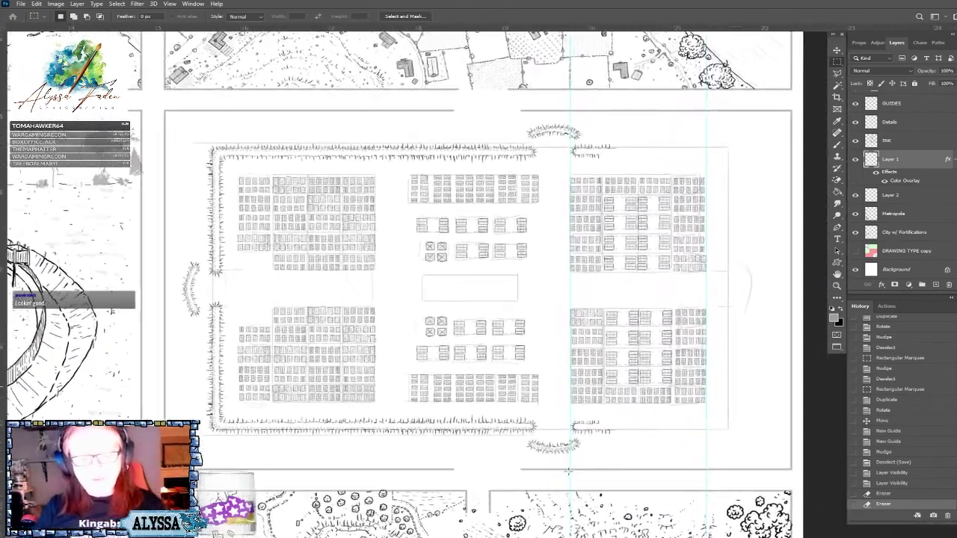
pyautogui.scroll(-3, 478, 284)
pyautogui.scroll(2, 479, 284)
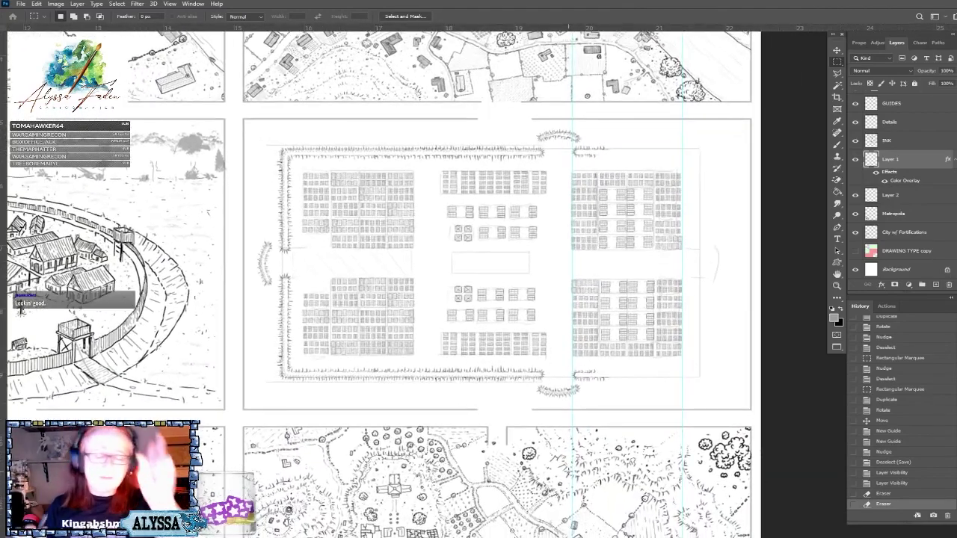
pyautogui.scroll(-1, 632, 237)
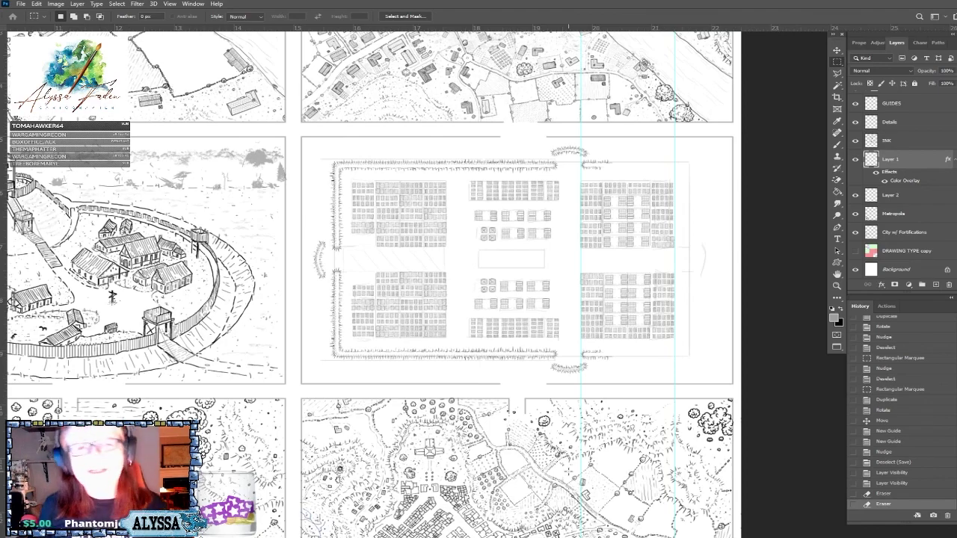
pyautogui.scroll(1, 623, 384)
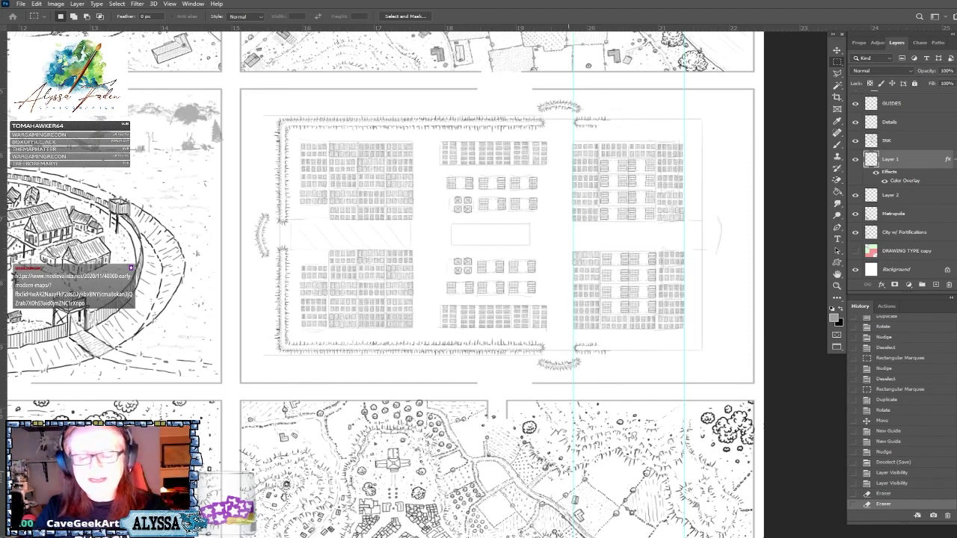
pyautogui.scroll(1, 565, 298)
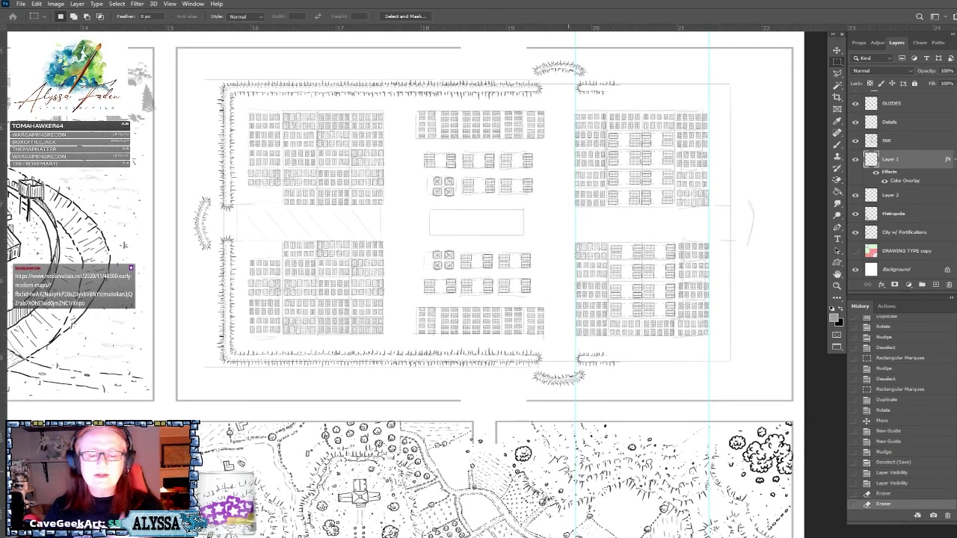
pyautogui.scroll(-6, 564, 206)
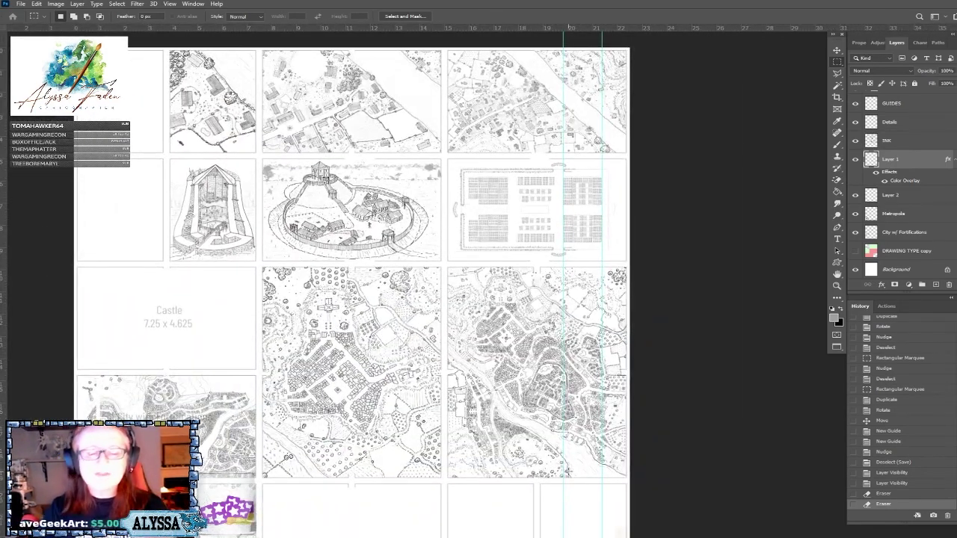
pyautogui.scroll(-5, 566, 471)
pyautogui.scroll(1, 568, 471)
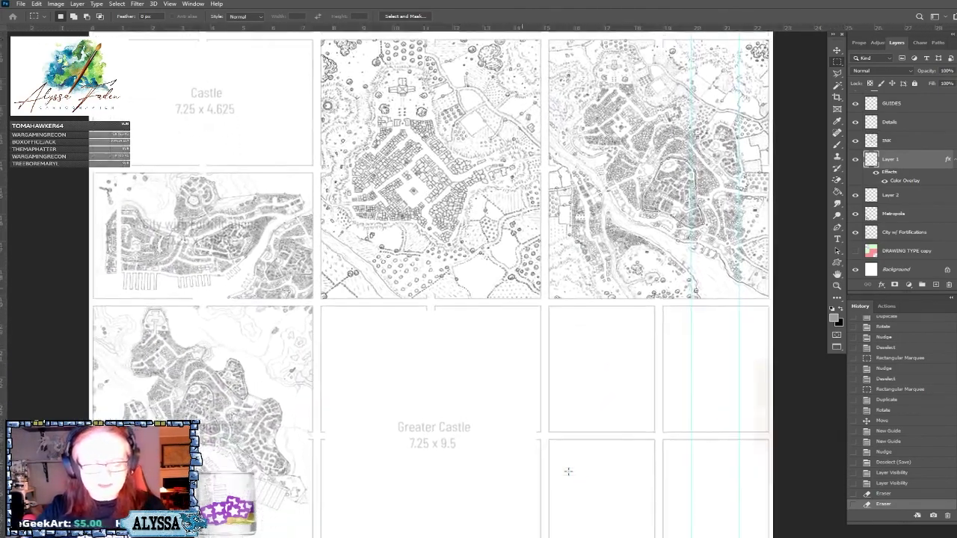
pyautogui.scroll(2, 569, 471)
pyautogui.scroll(4, 568, 470)
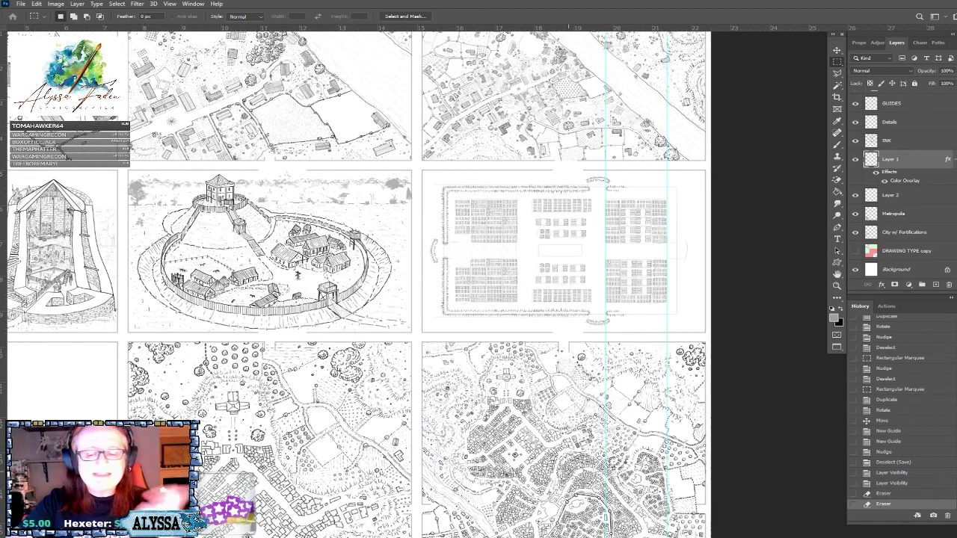
# Examine the castle, city and metropolis panels across the lower part of the sheet, including the empty Greater Castle frame.
pyautogui.hscroll(-2, 568, 471)
pyautogui.scroll(-4, 568, 471)
pyautogui.hscroll(-6, 568, 471)
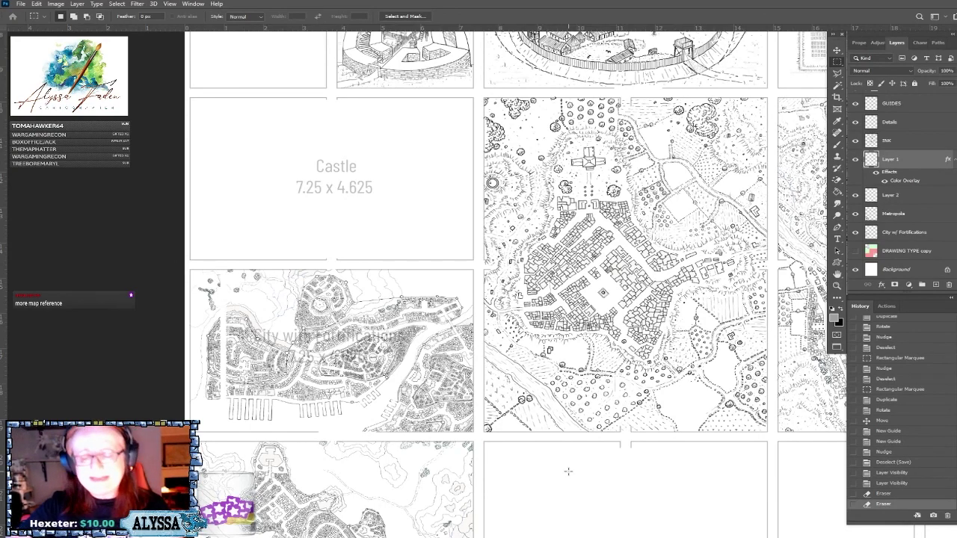
pyautogui.scroll(-2, 568, 471)
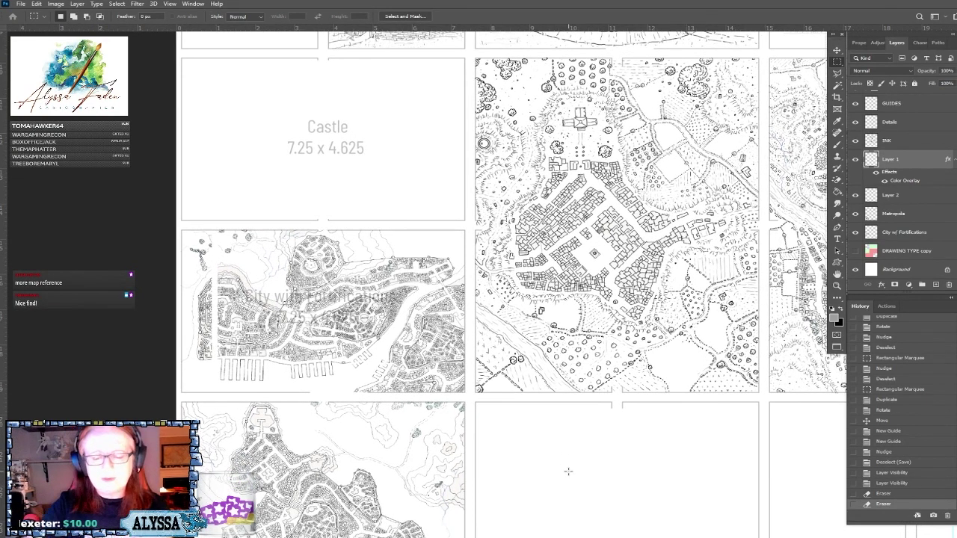
pyautogui.scroll(-1, 568, 471)
pyautogui.hscroll(1, 568, 471)
pyautogui.scroll(-8, 568, 472)
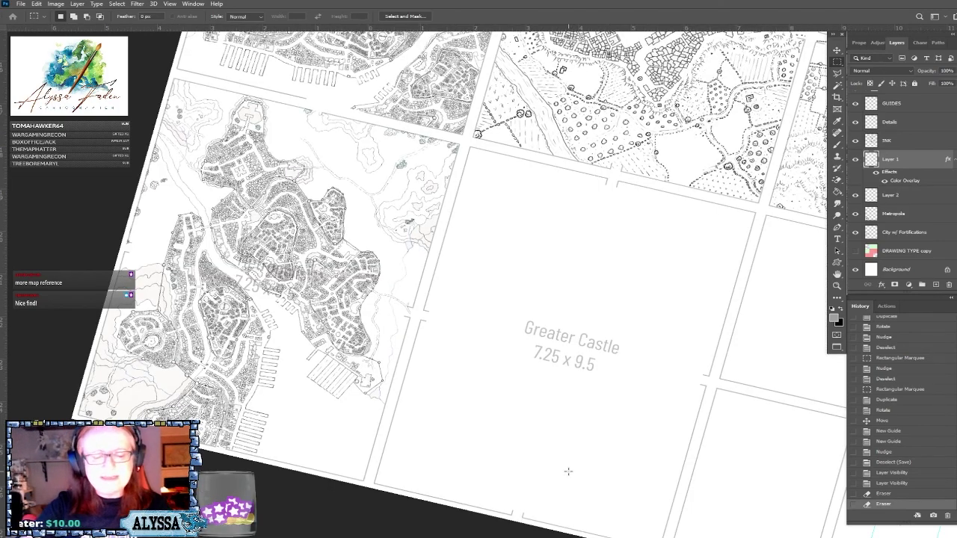
pyautogui.press('Escape')
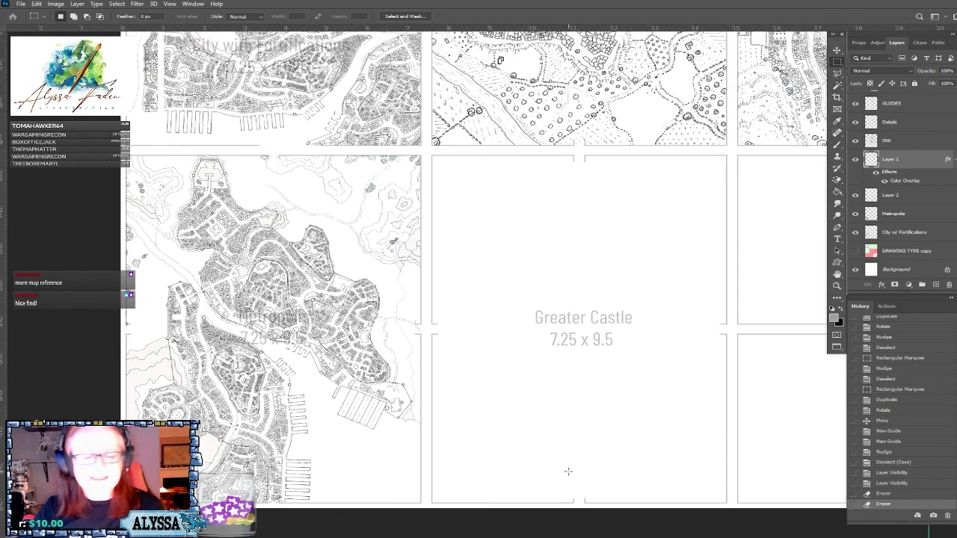
pyautogui.scroll(10, 568, 471)
pyautogui.hscroll(2, 568, 471)
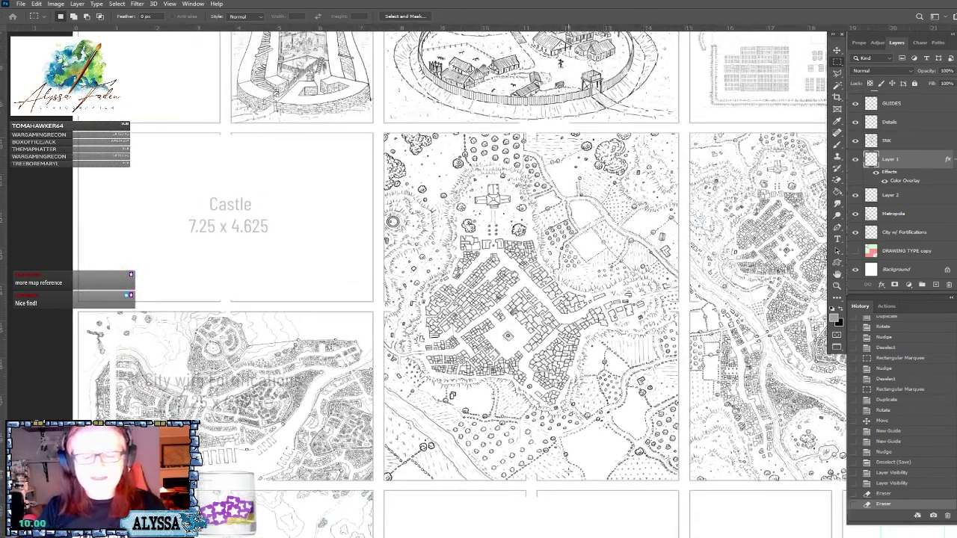
pyautogui.scroll(-3, 568, 471)
pyautogui.hscroll(5, 568, 471)
pyautogui.scroll(-2, 569, 470)
pyautogui.scroll(5, 568, 470)
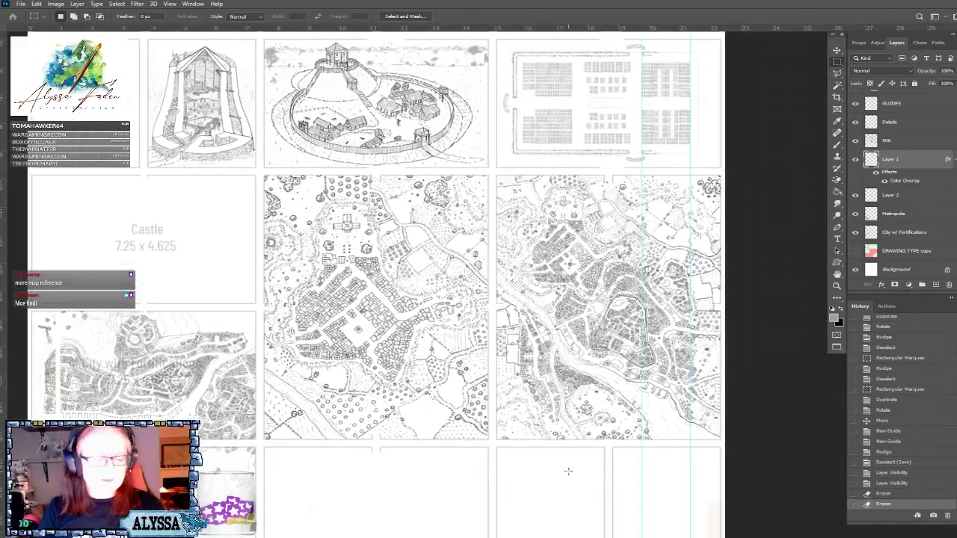
pyautogui.scroll(-2, 568, 471)
pyautogui.scroll(-1, 568, 471)
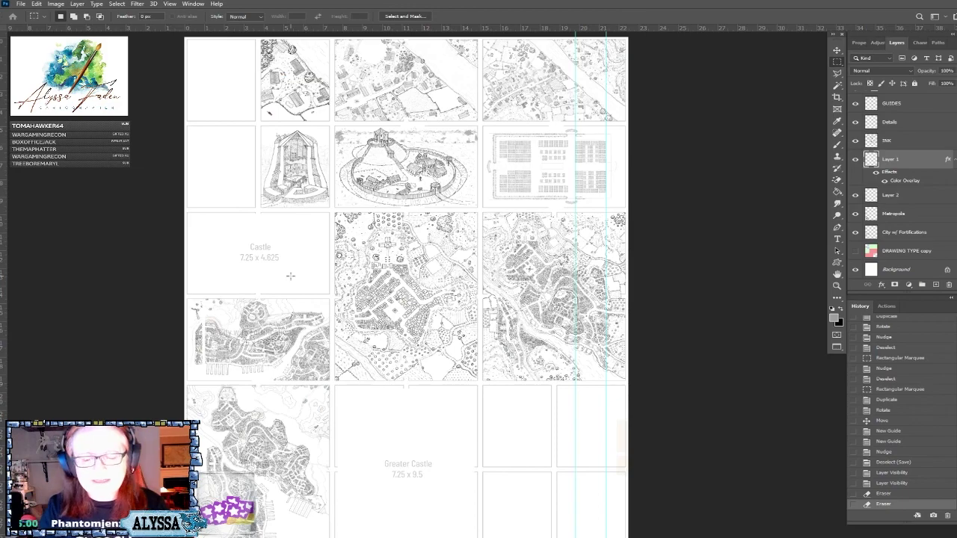
# Examine the fortified camp panel beside the motte-and-bailey and the village panels in the sheet's upper rows.
pyautogui.scroll(3, 290, 276)
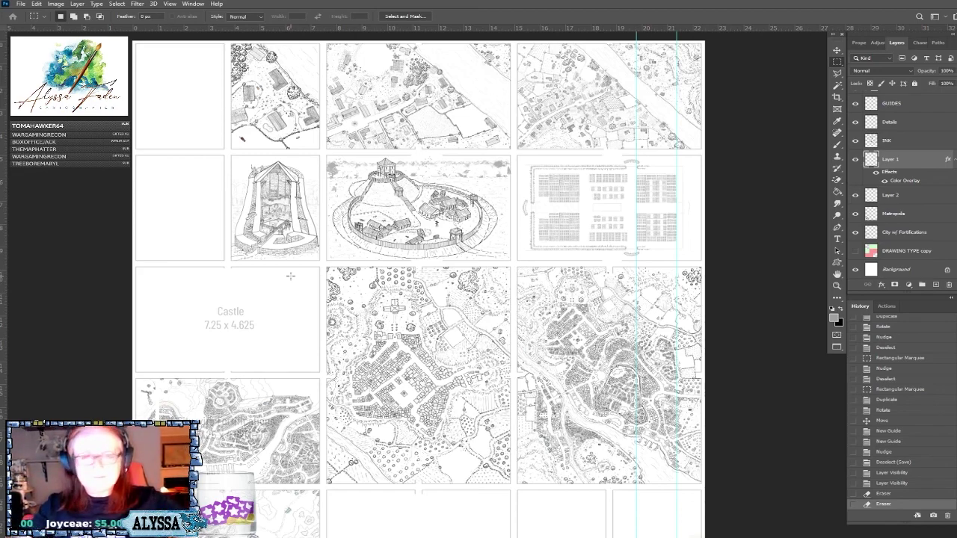
pyautogui.hotkey('ctrl', '+')
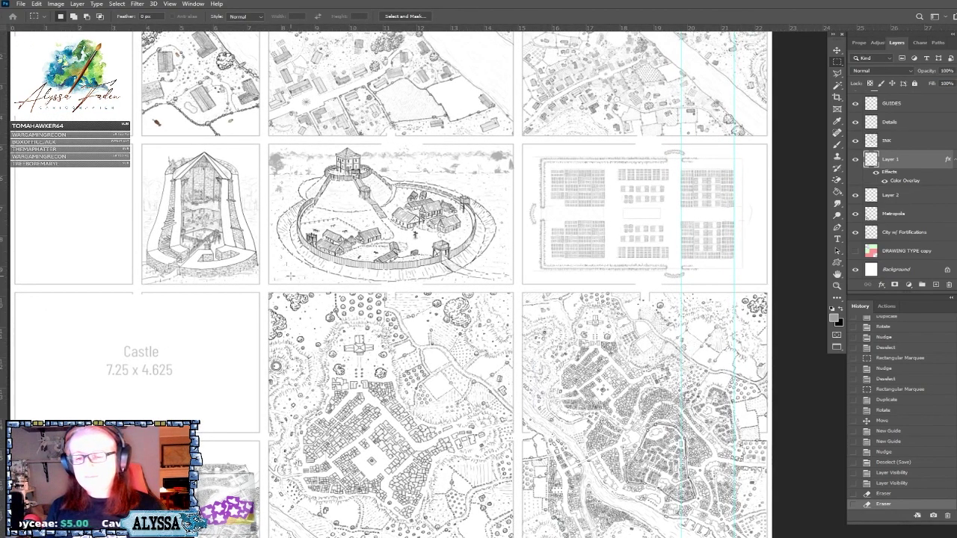
pyautogui.hotkey('ctrl', '+')
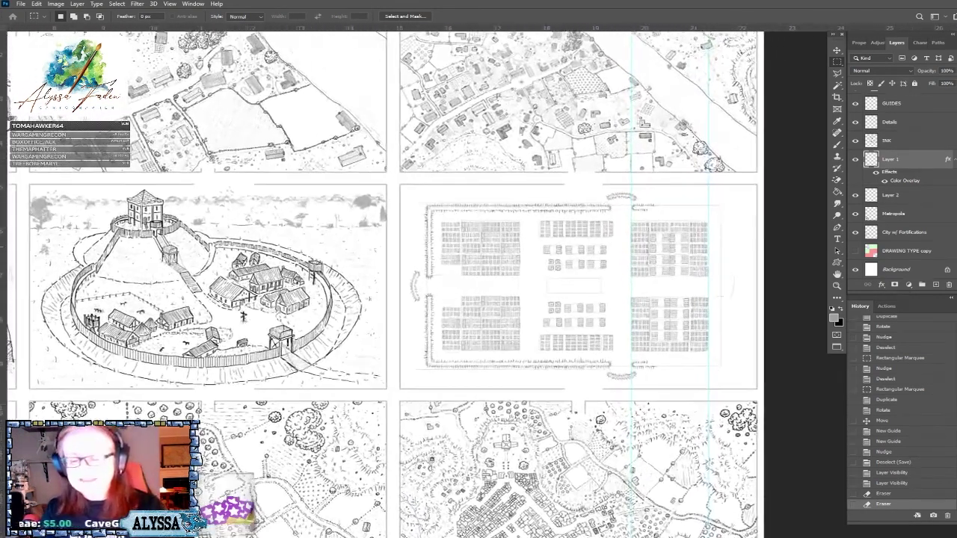
pyautogui.hotkey('ctrl', '-')
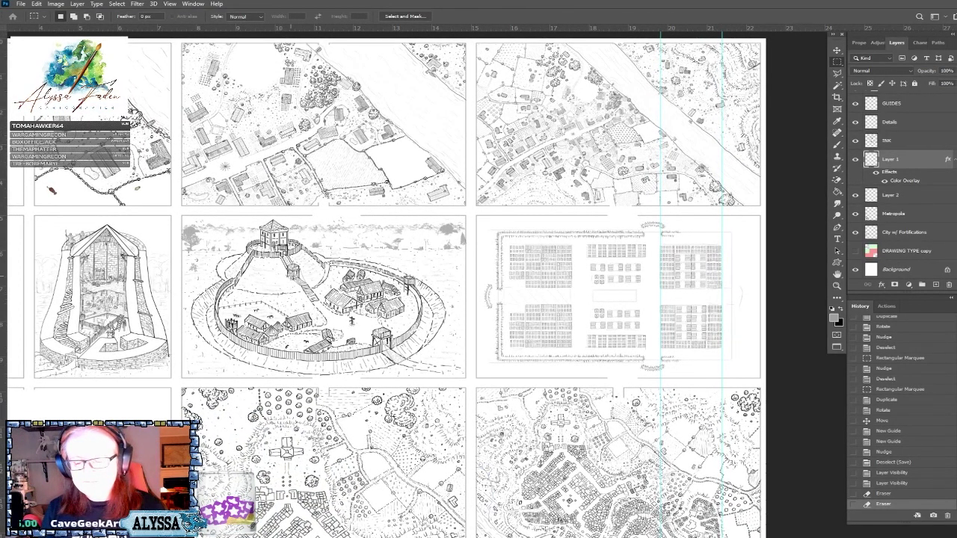
pyautogui.hotkey('ctrl', '+')
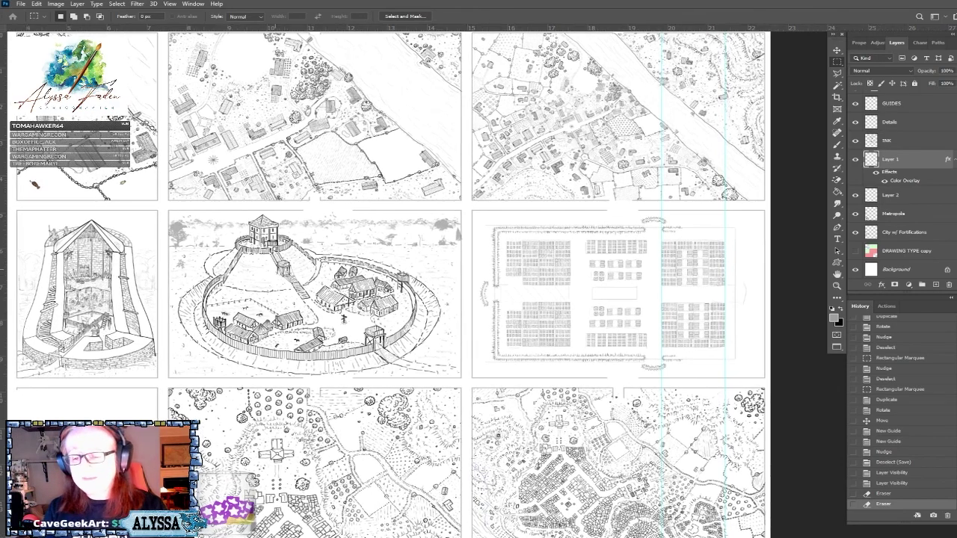
pyautogui.hotkey('ctrl', '-')
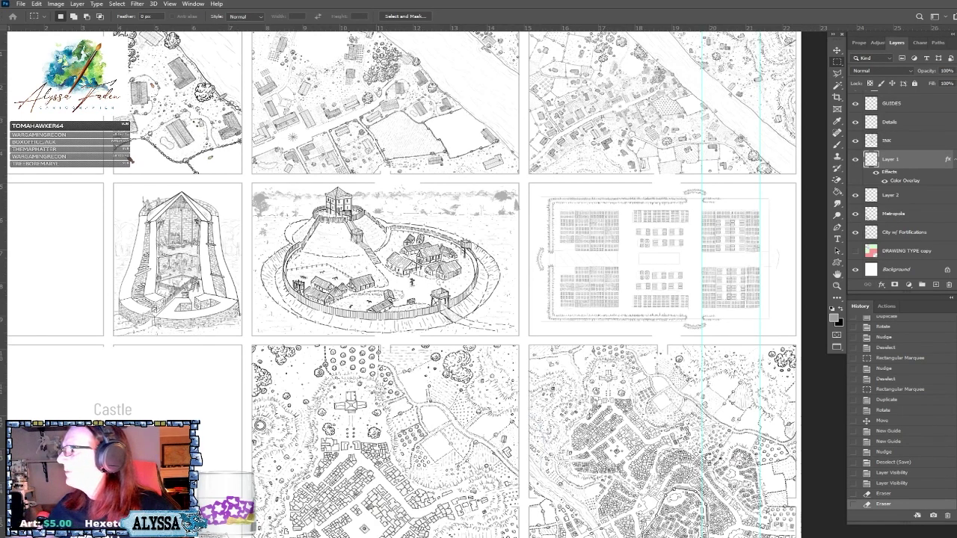
# Switch to the web browser and look through the Medievalists.net article on 40,000 early modern maps, then return to the map sheet in Photoshop.
pyautogui.hotkey('alt', 'Tab')
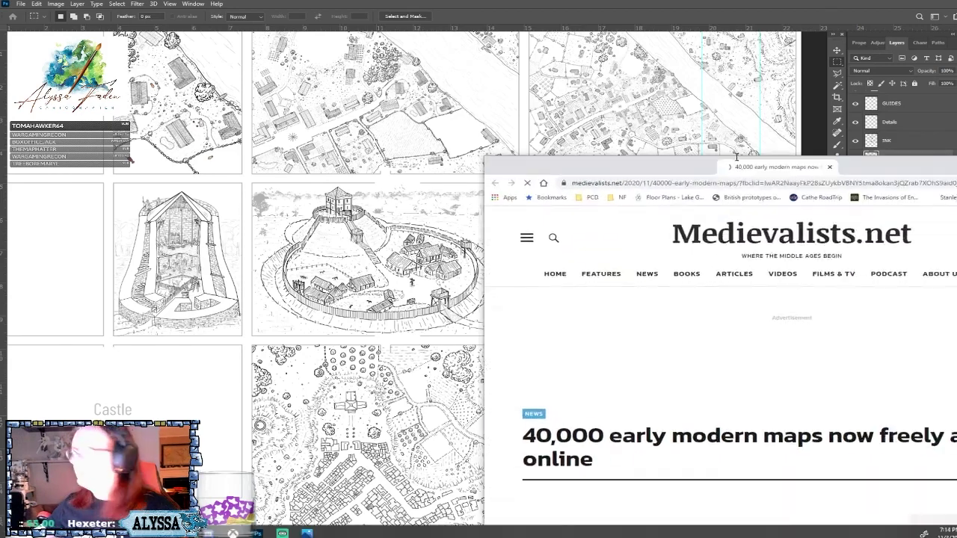
pyautogui.scroll(-1, 487, 302)
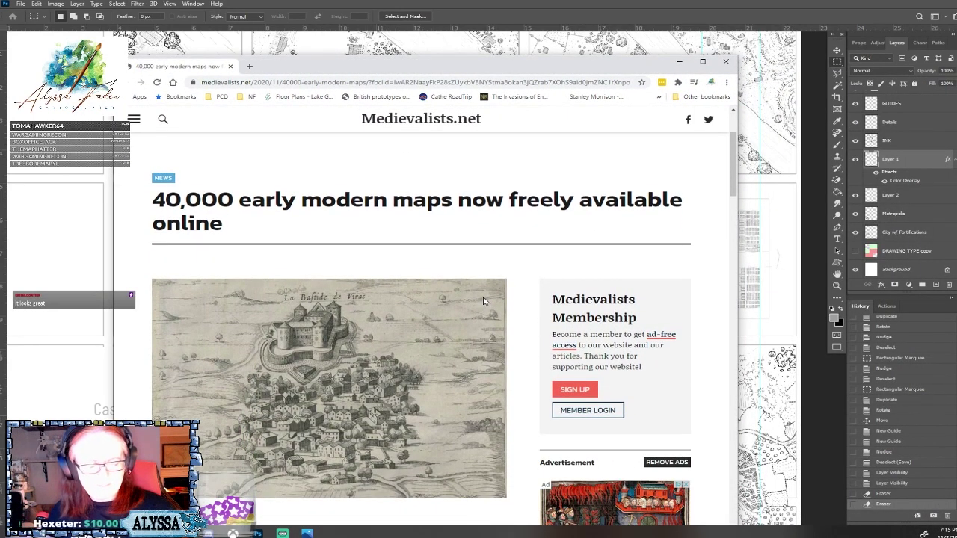
pyautogui.scroll(-4, 484, 302)
pyautogui.scroll(-4, 482, 301)
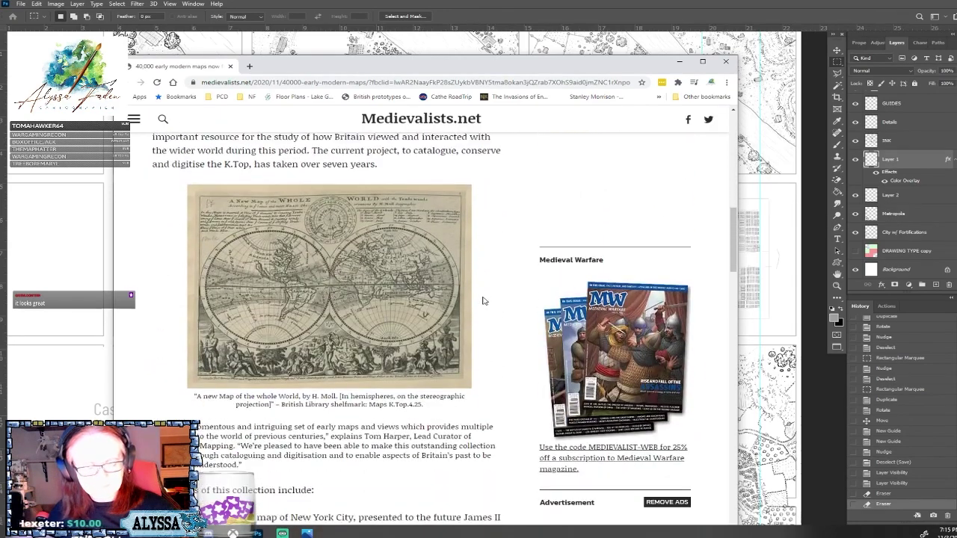
pyautogui.scroll(-20, 482, 301)
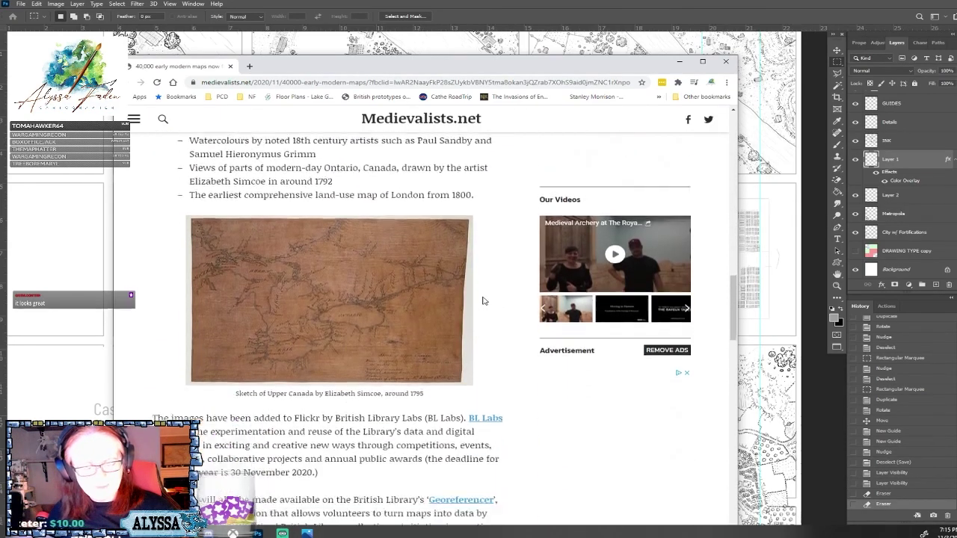
pyautogui.scroll(-3, 483, 299)
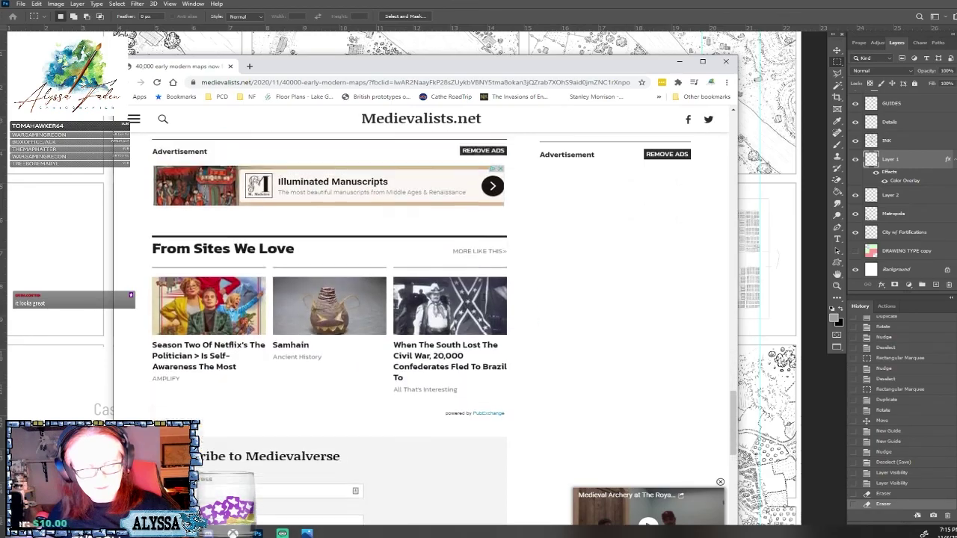
pyautogui.scroll(20, 479, 295)
pyautogui.hotkey('alt', 'Tab')
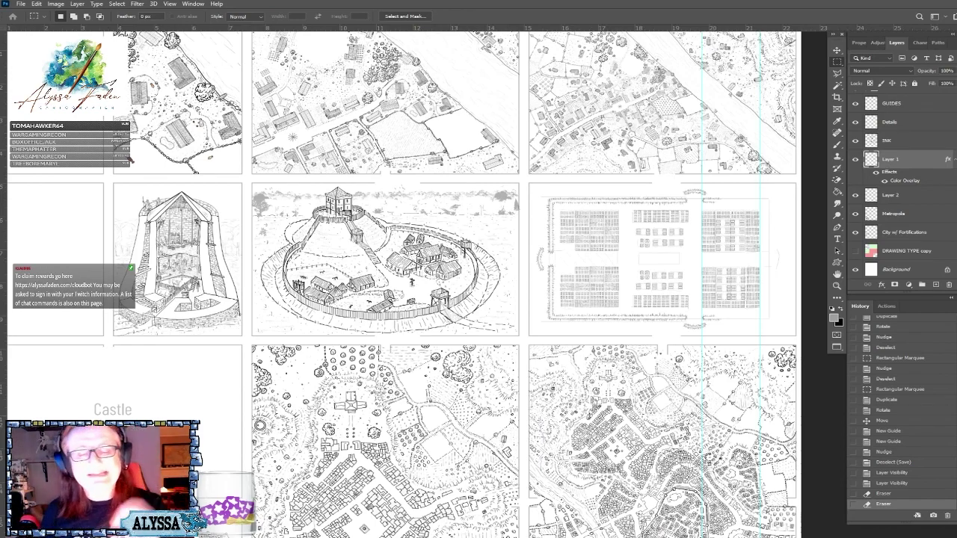
# View the upper rows of map panels once more and switch to the open document Patreon ThankYou Slide.psd.
pyautogui.scroll(-2, 516, 471)
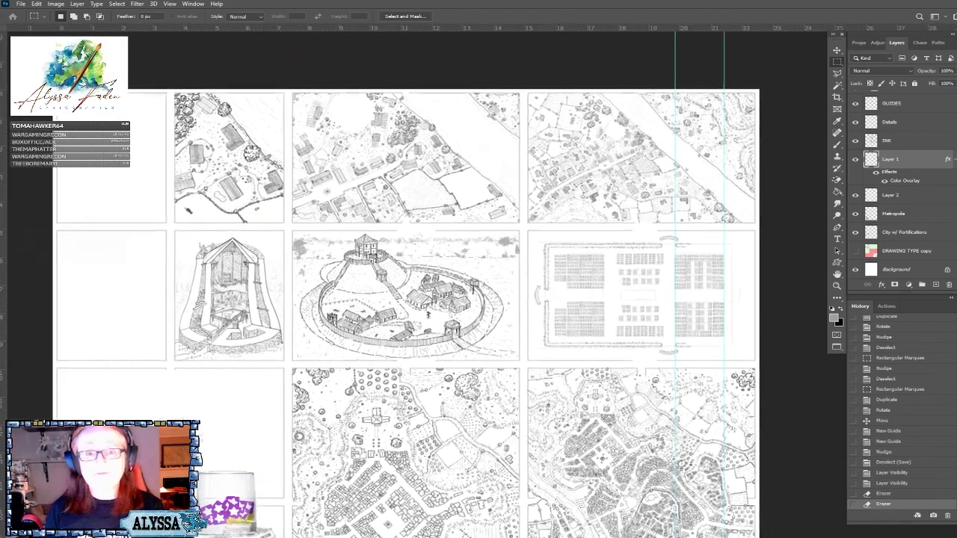
pyautogui.scroll(1, 516, 351)
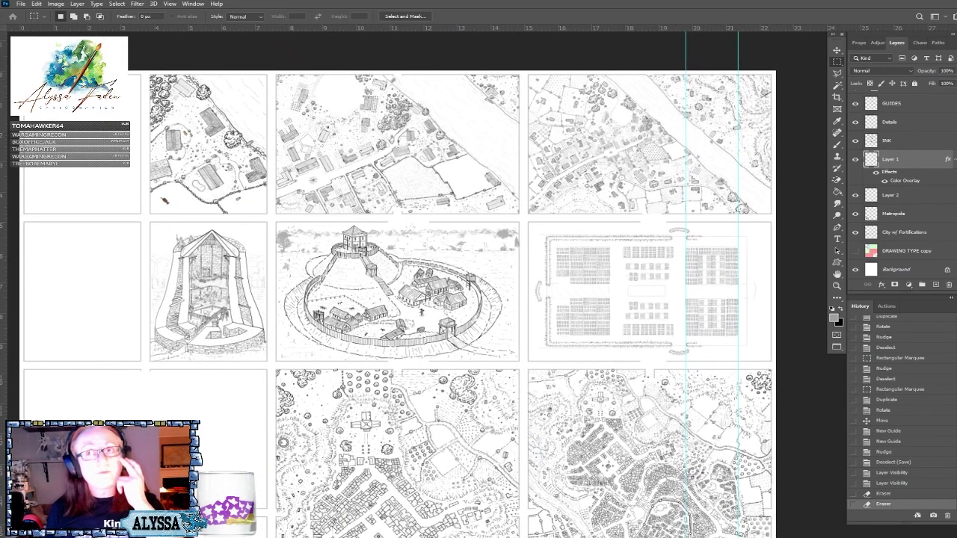
pyautogui.scroll(-1, 479, 299)
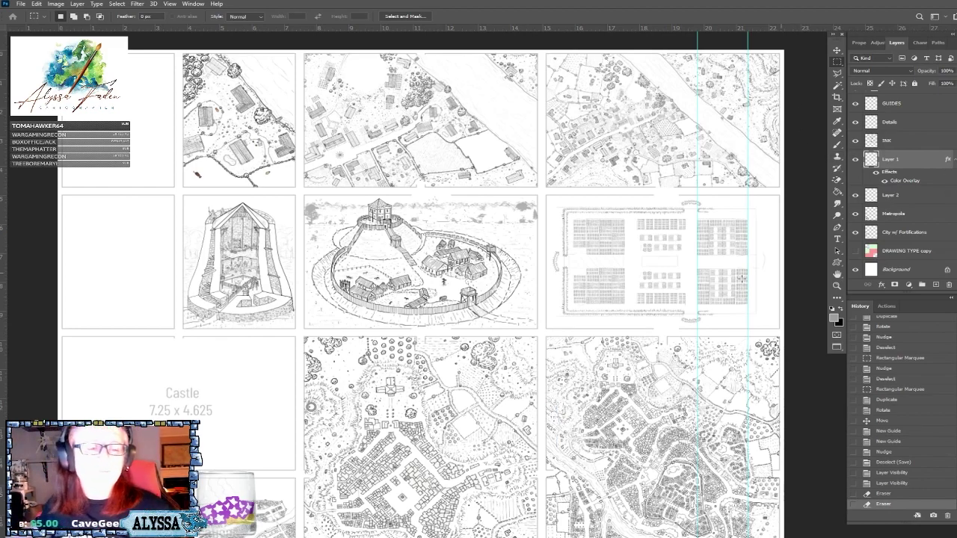
pyautogui.click(193, 3)
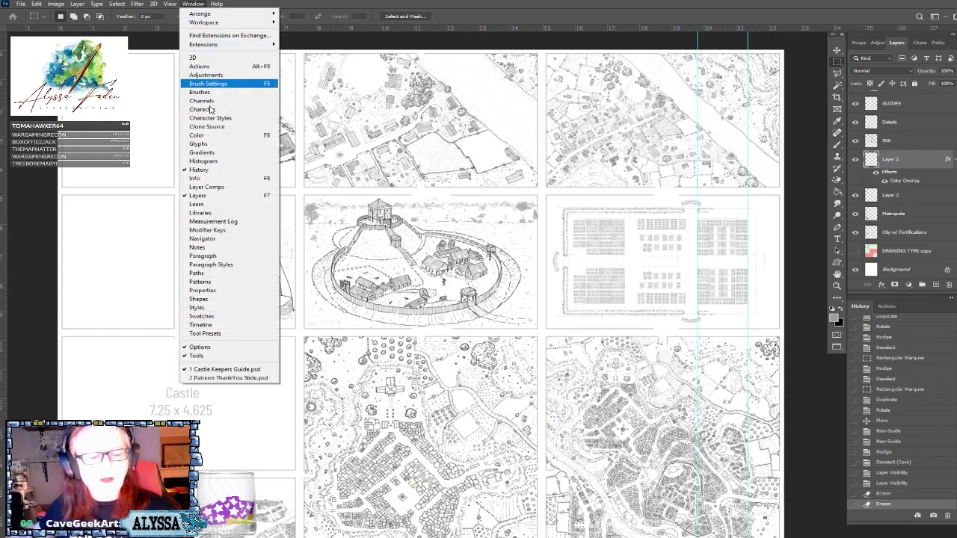
pyautogui.click(217, 374)
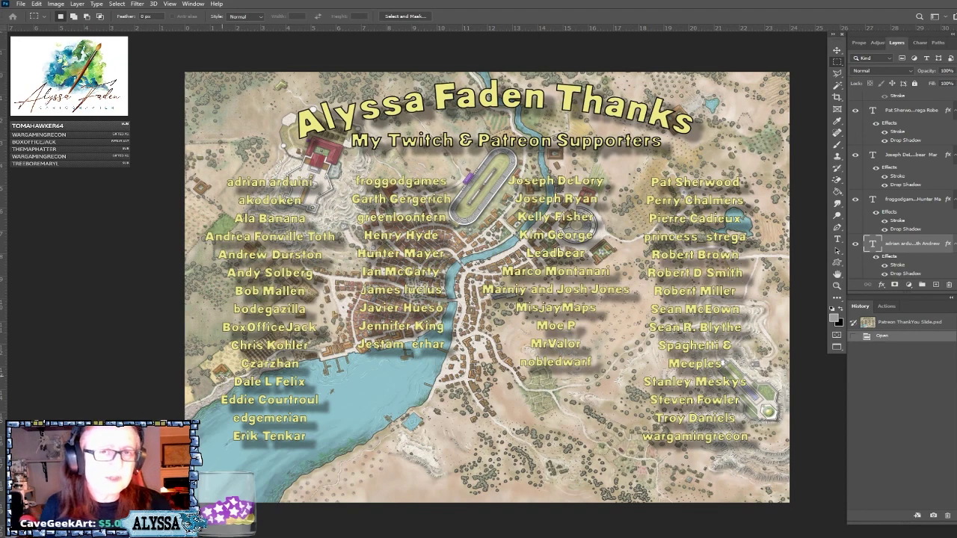